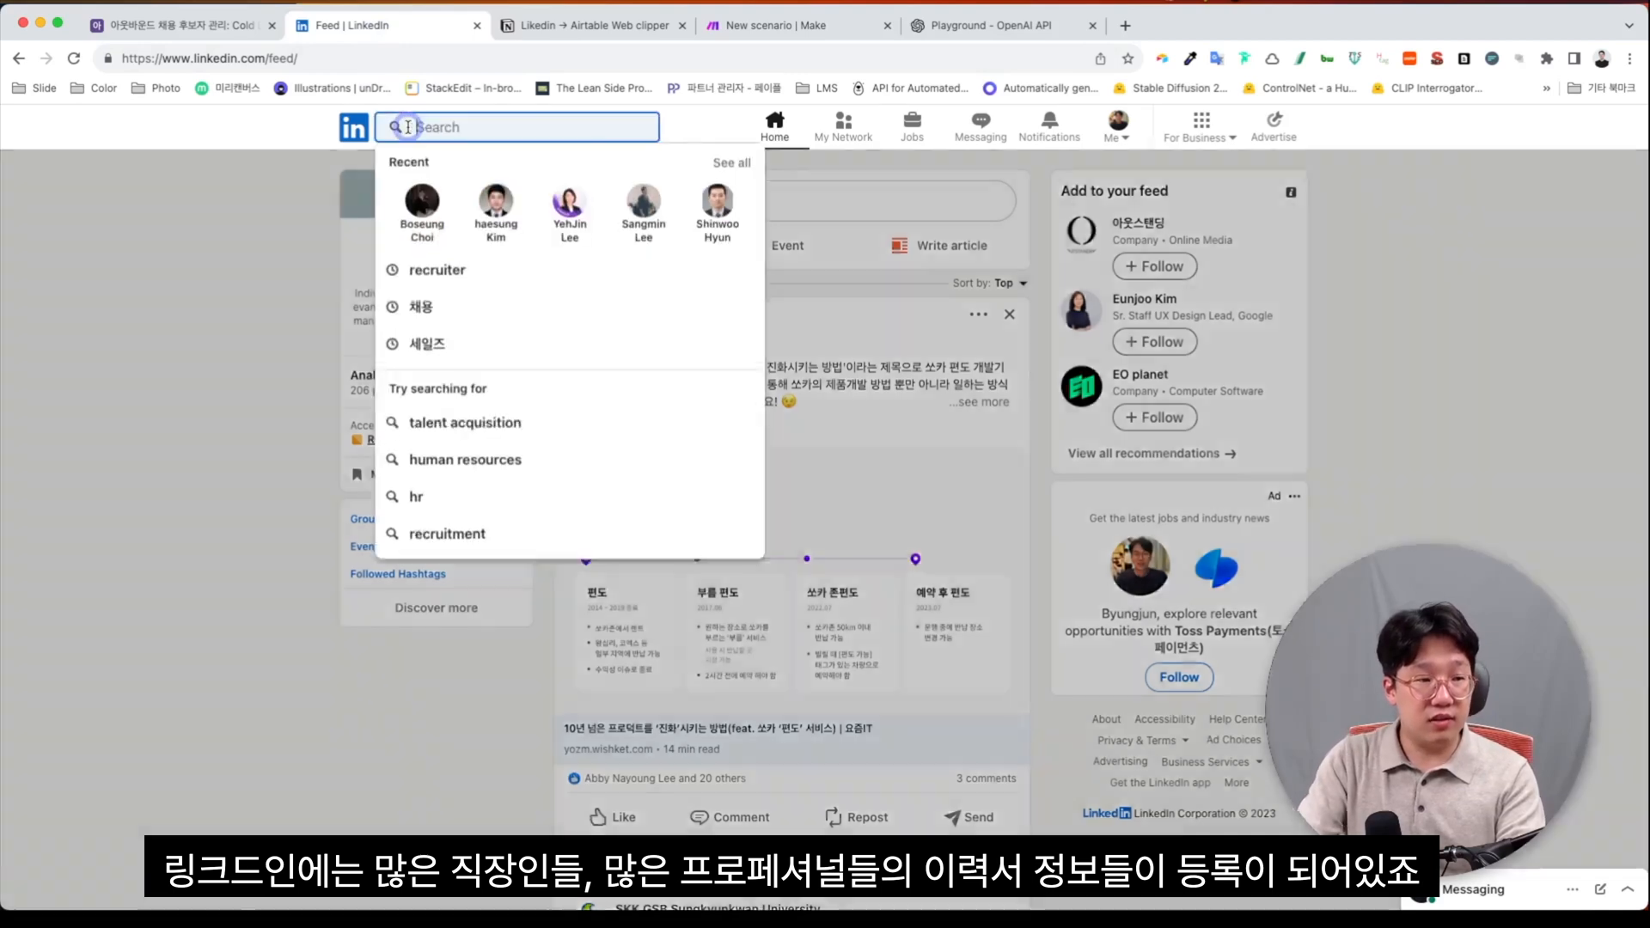
# Step: Search LinkedIn for "recruiter" and limit the results to People
pyautogui.click(410, 127)
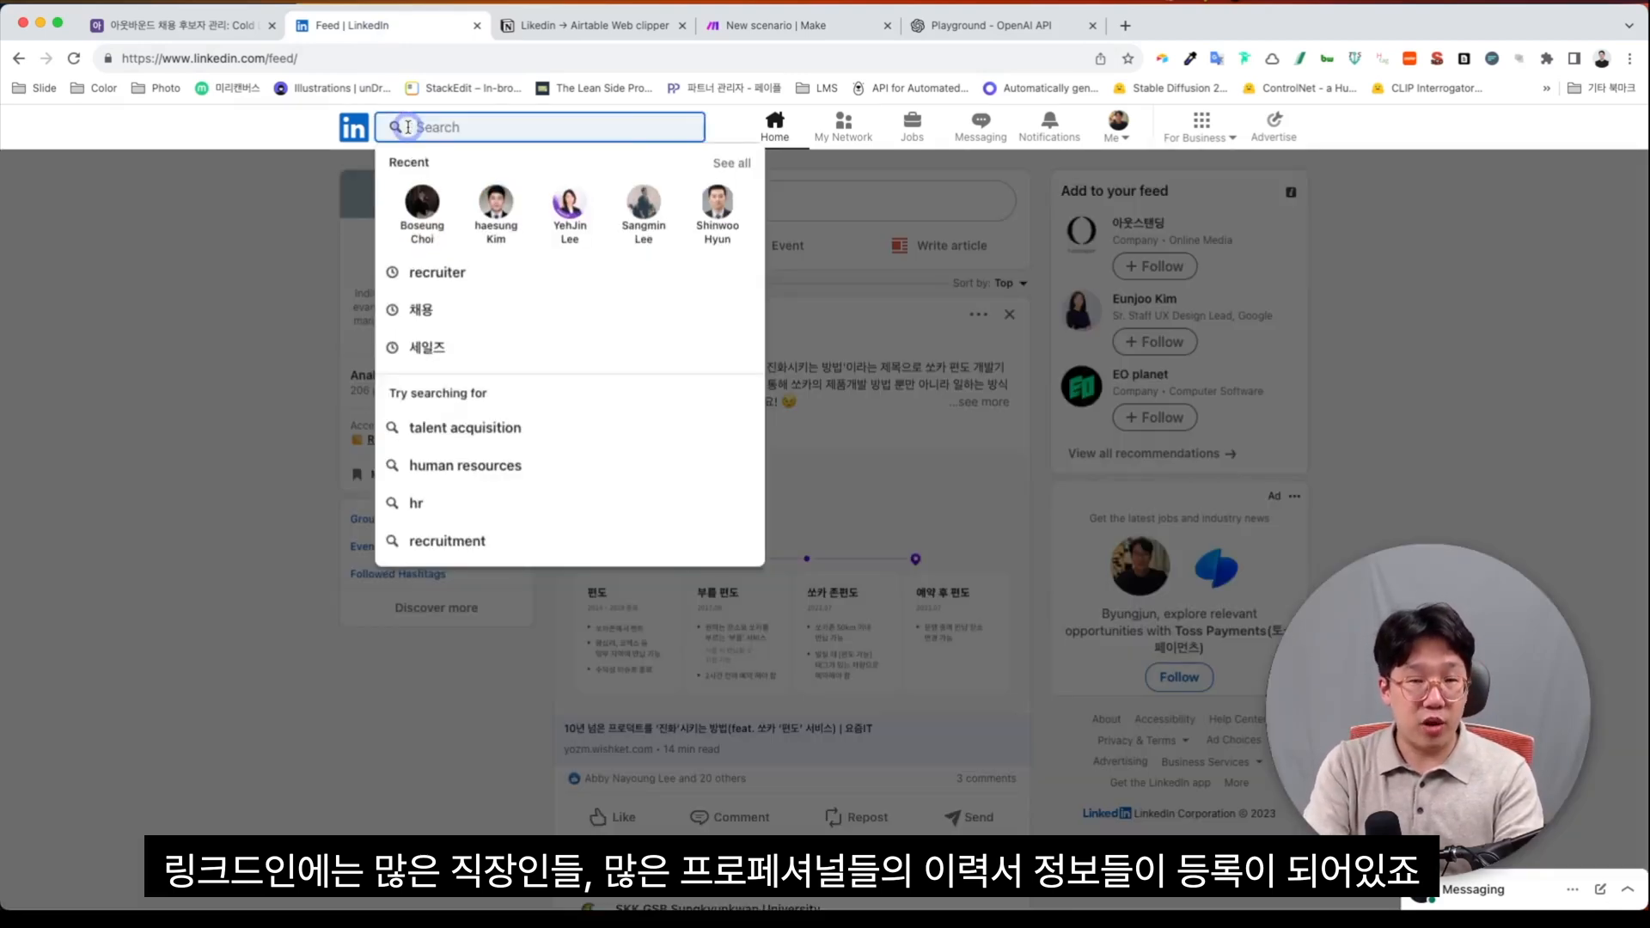
pyautogui.write('recruiter')
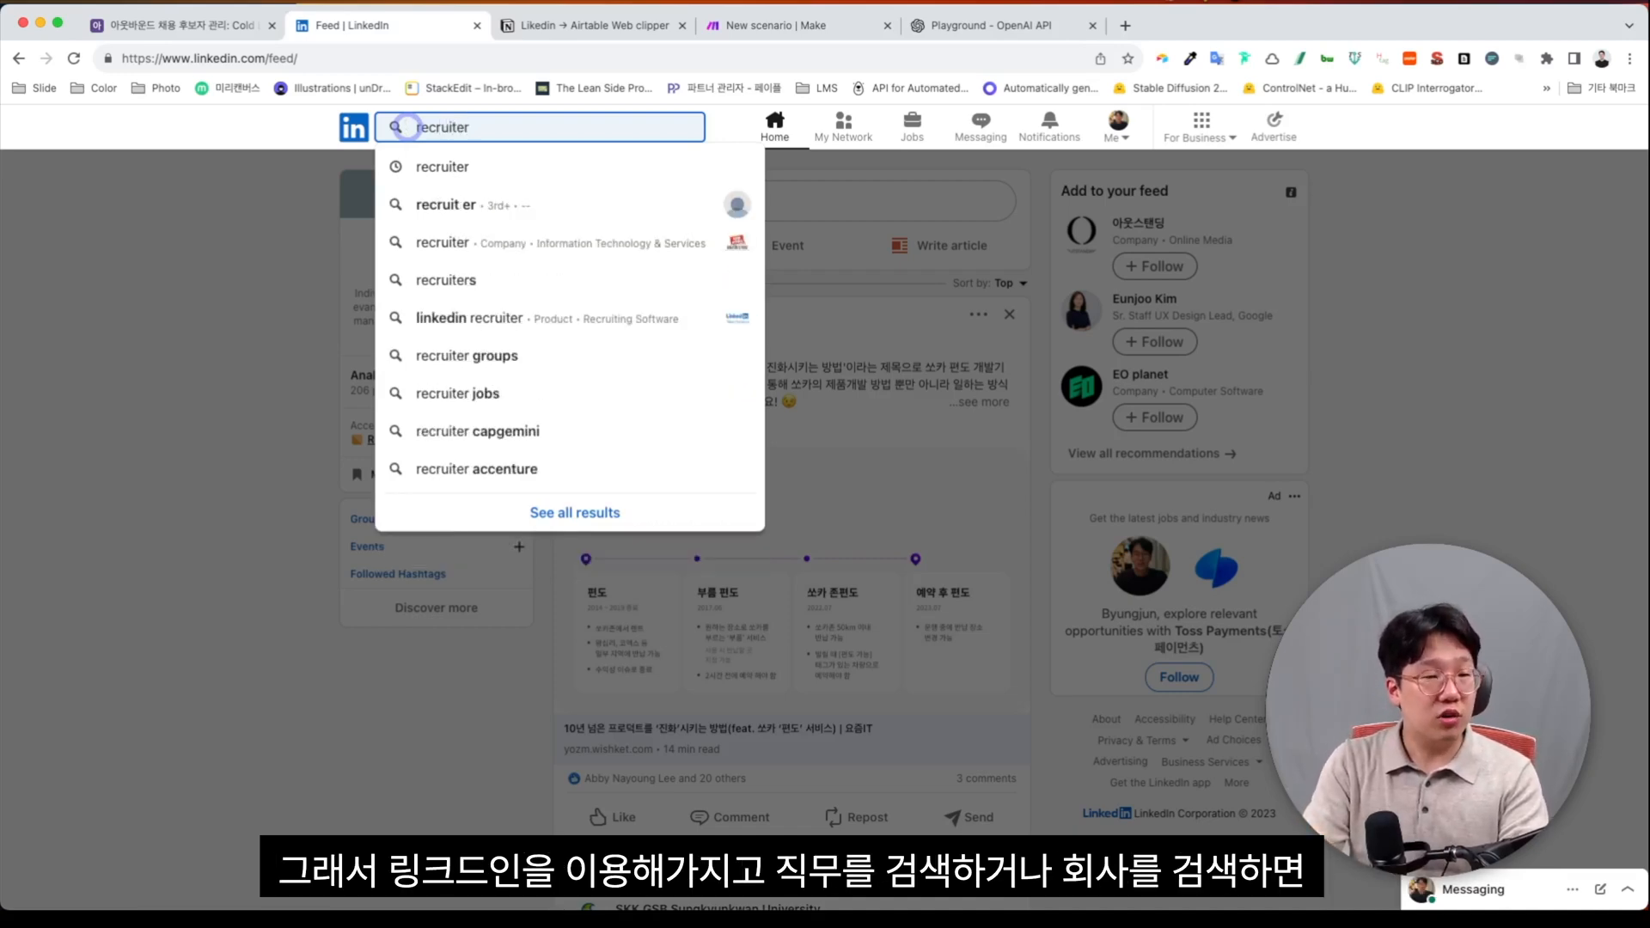
pyautogui.press('Return')
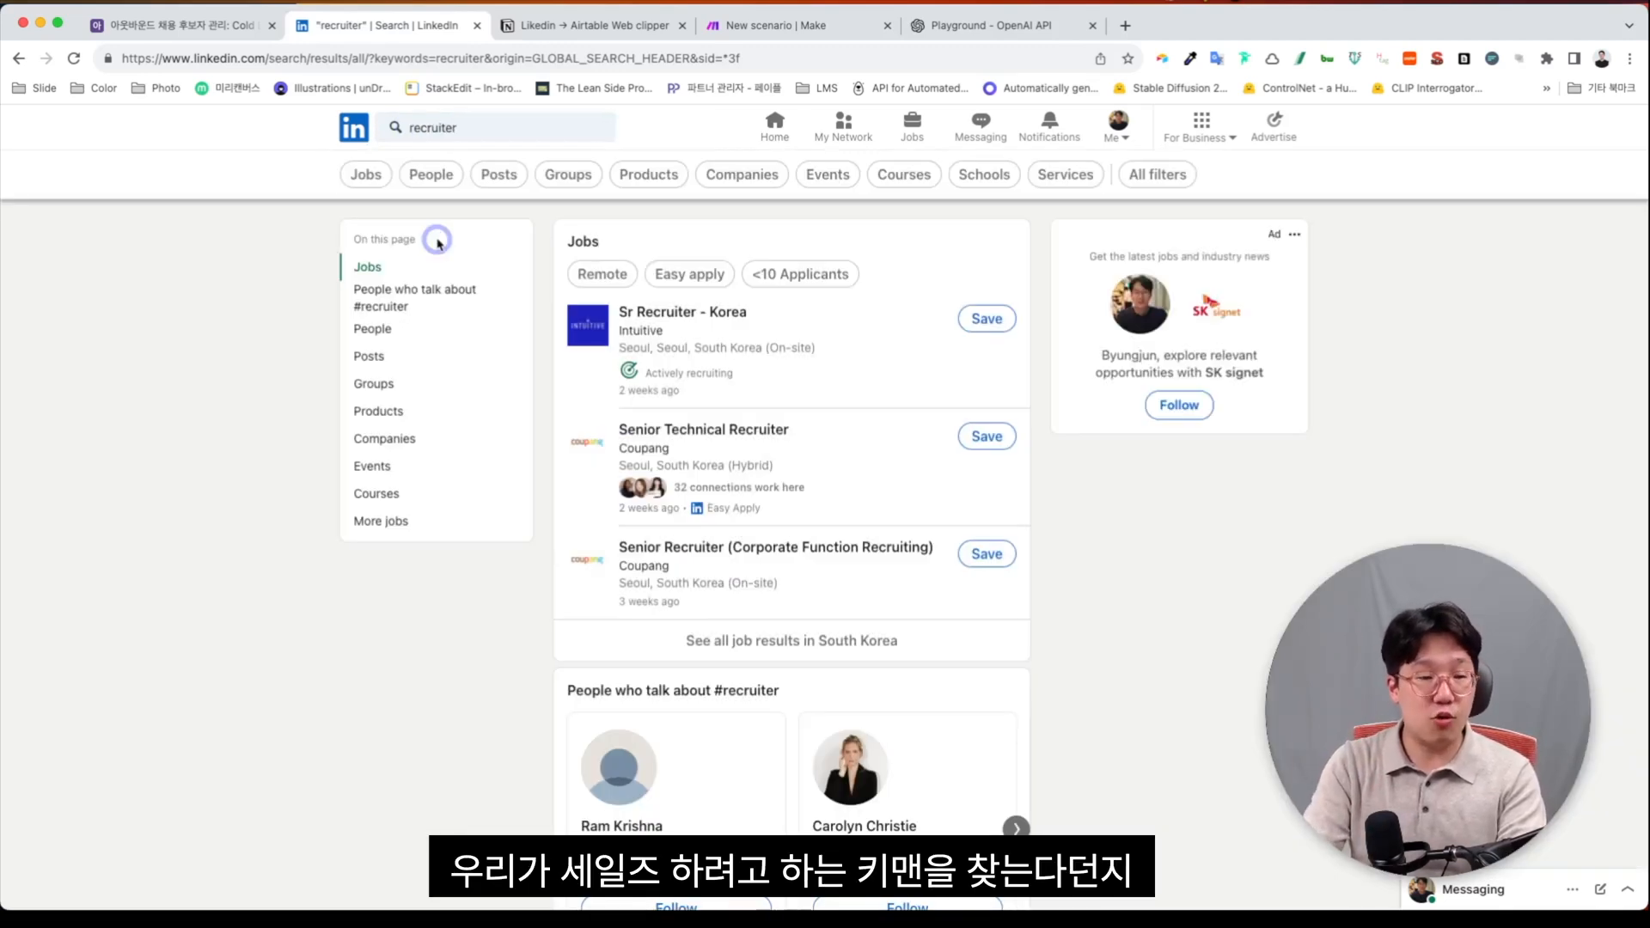
pyautogui.click(438, 181)
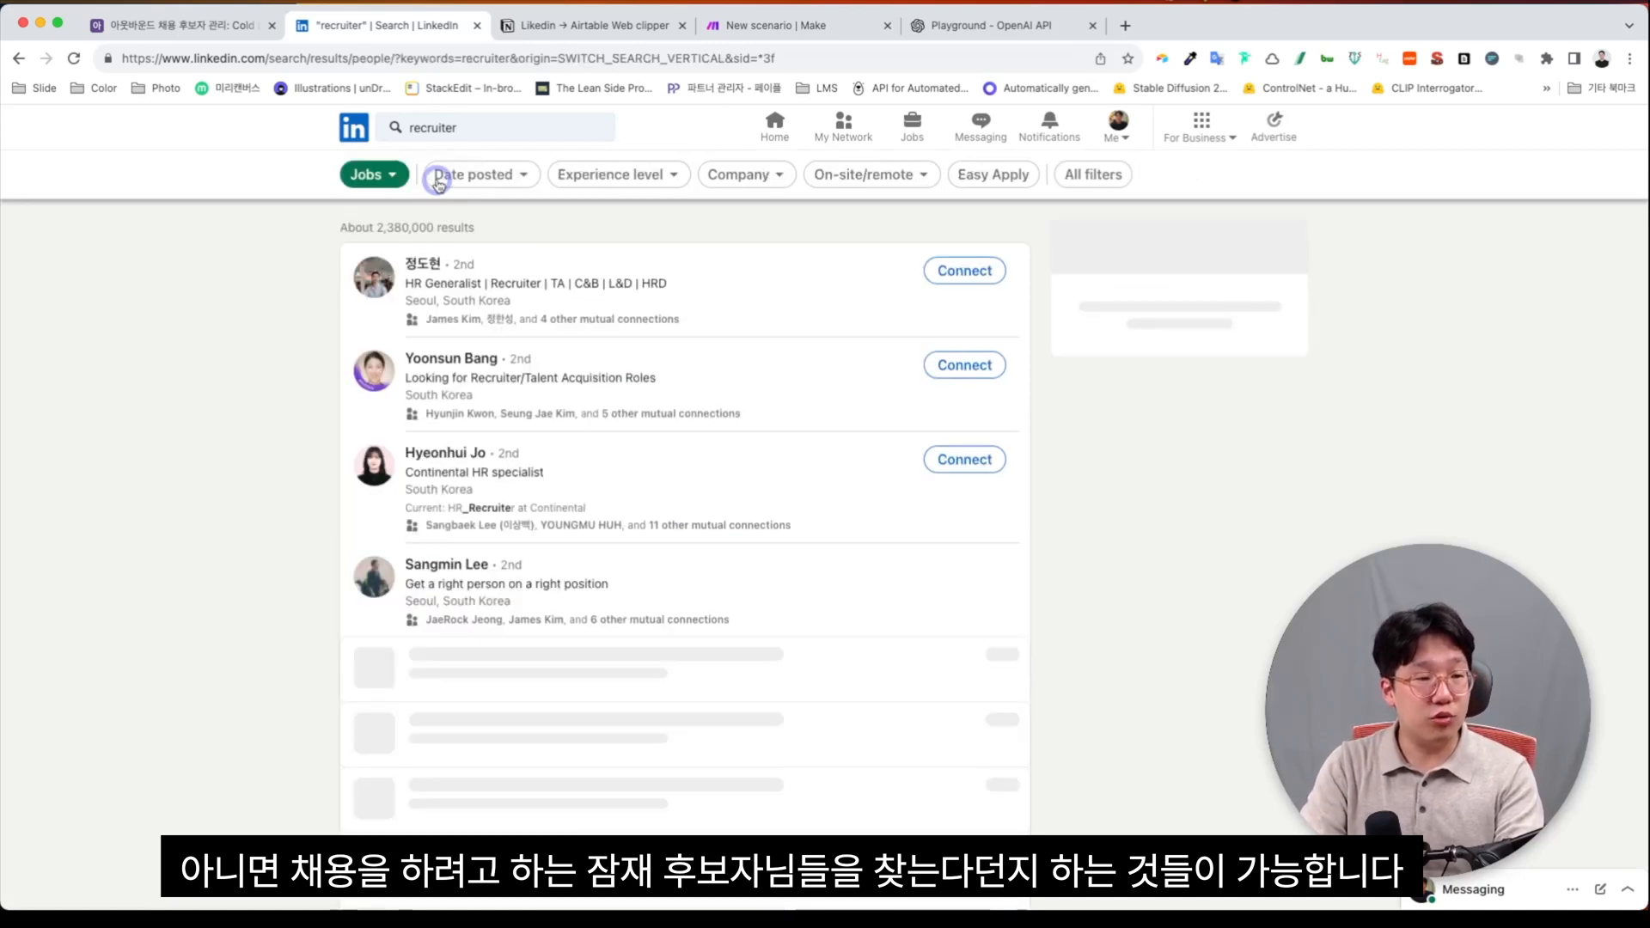
# Step: Look through the people results and open the profile of the AMOREPACIFIC Recruiter
pyautogui.scroll(-4, 468, 262)
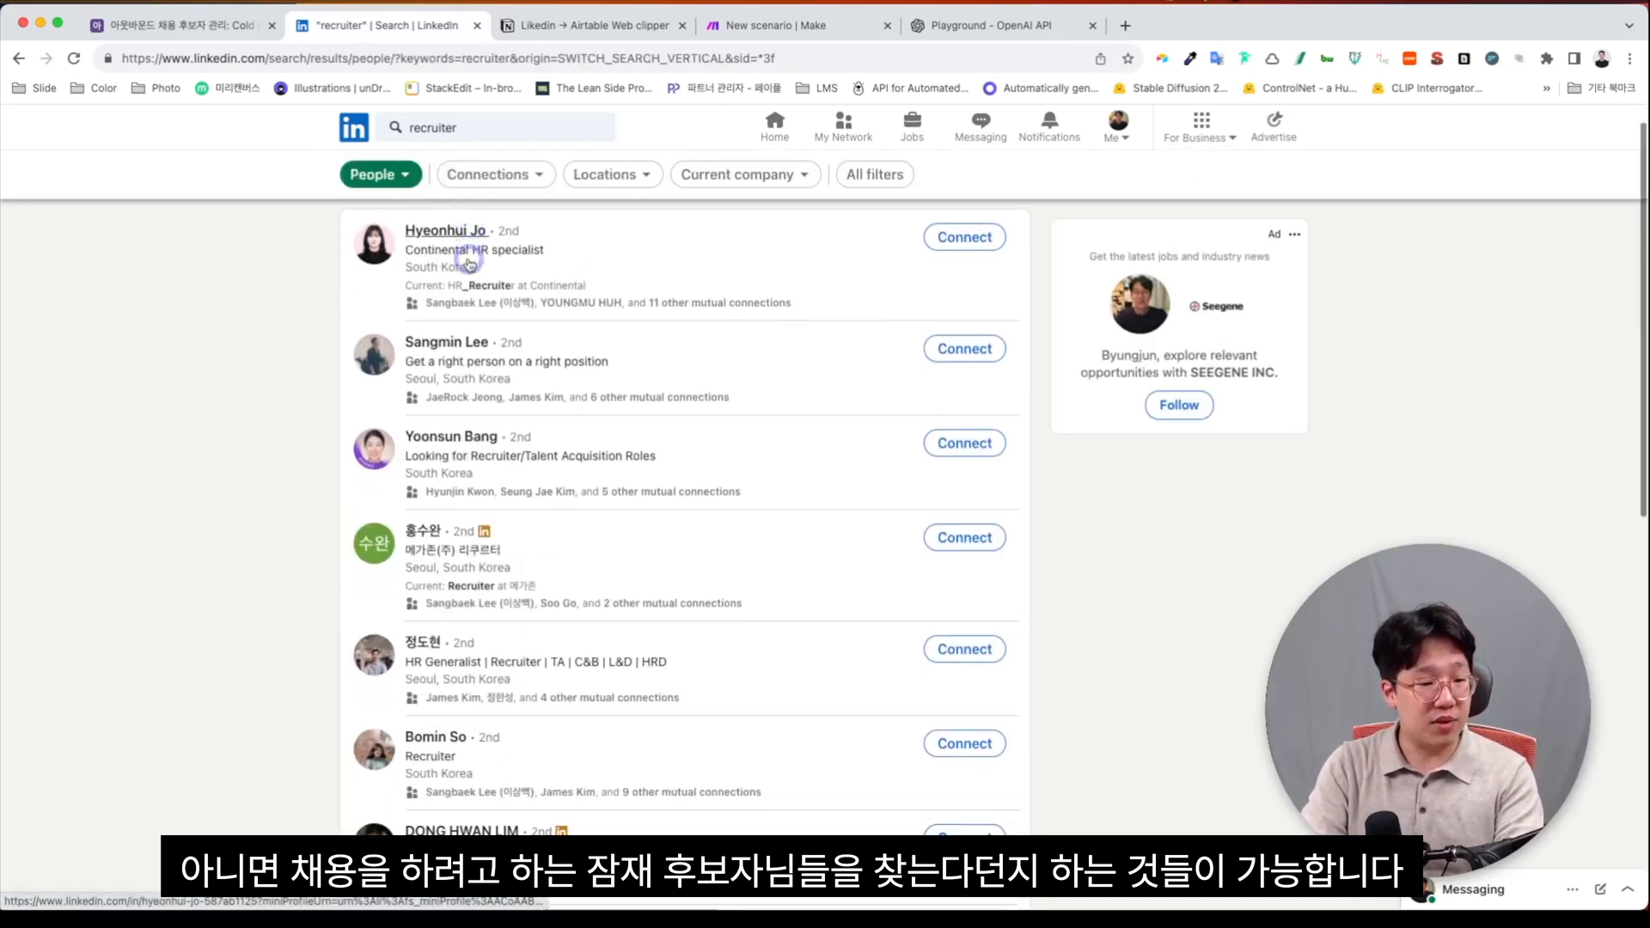
pyautogui.scroll(-2, 469, 261)
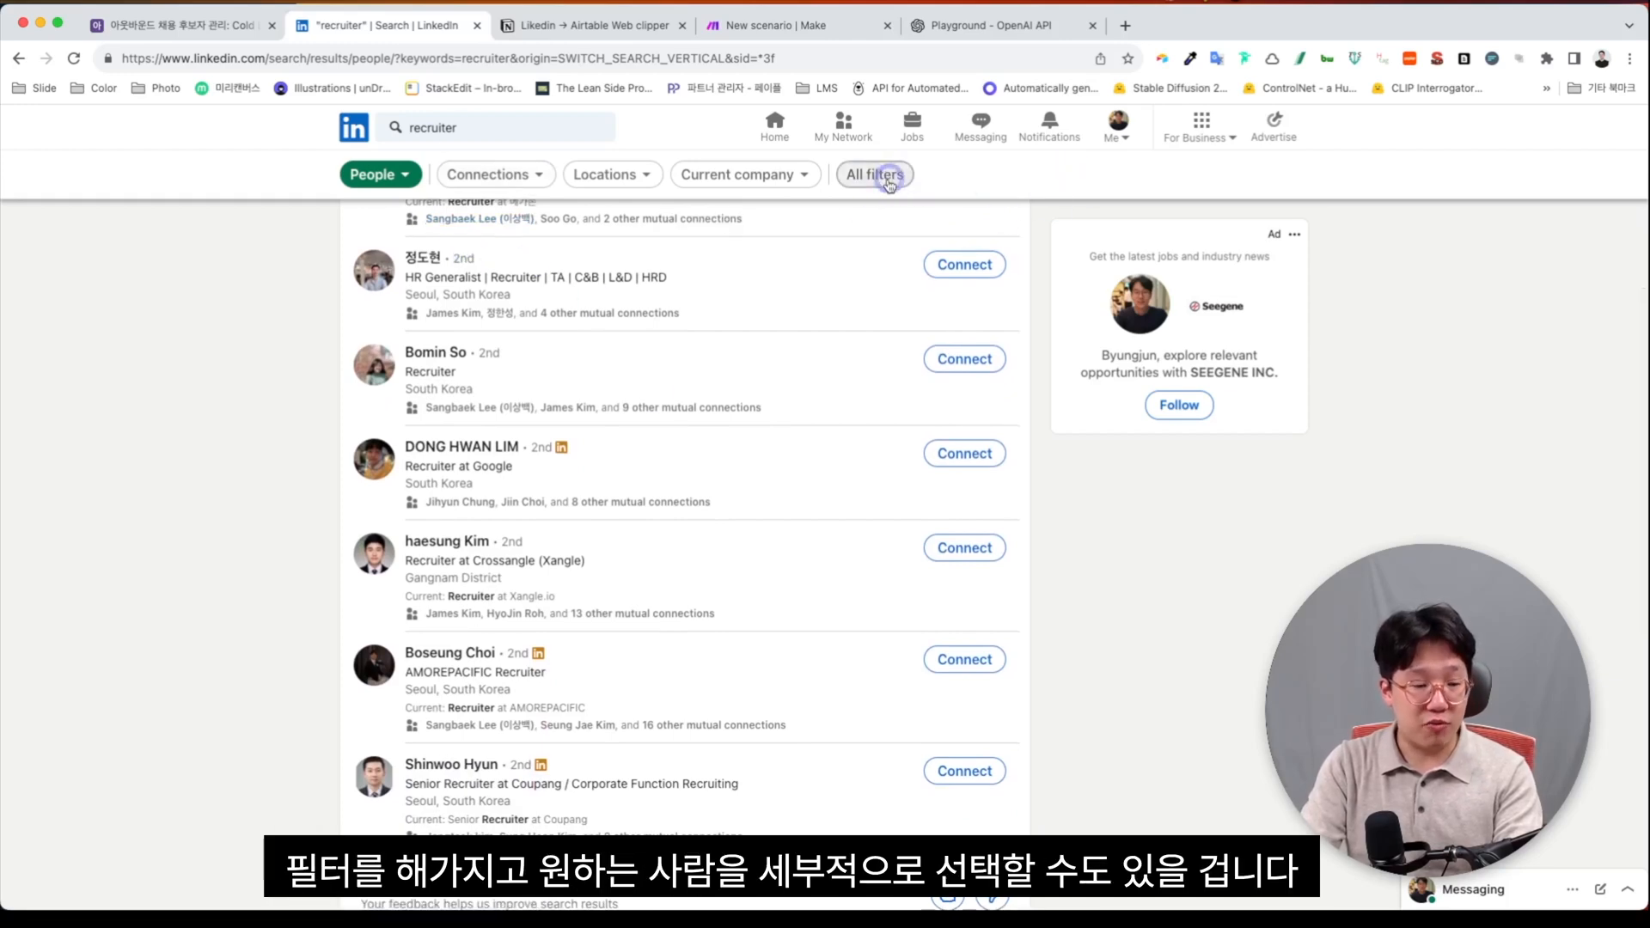
pyautogui.scroll(-1, 883, 232)
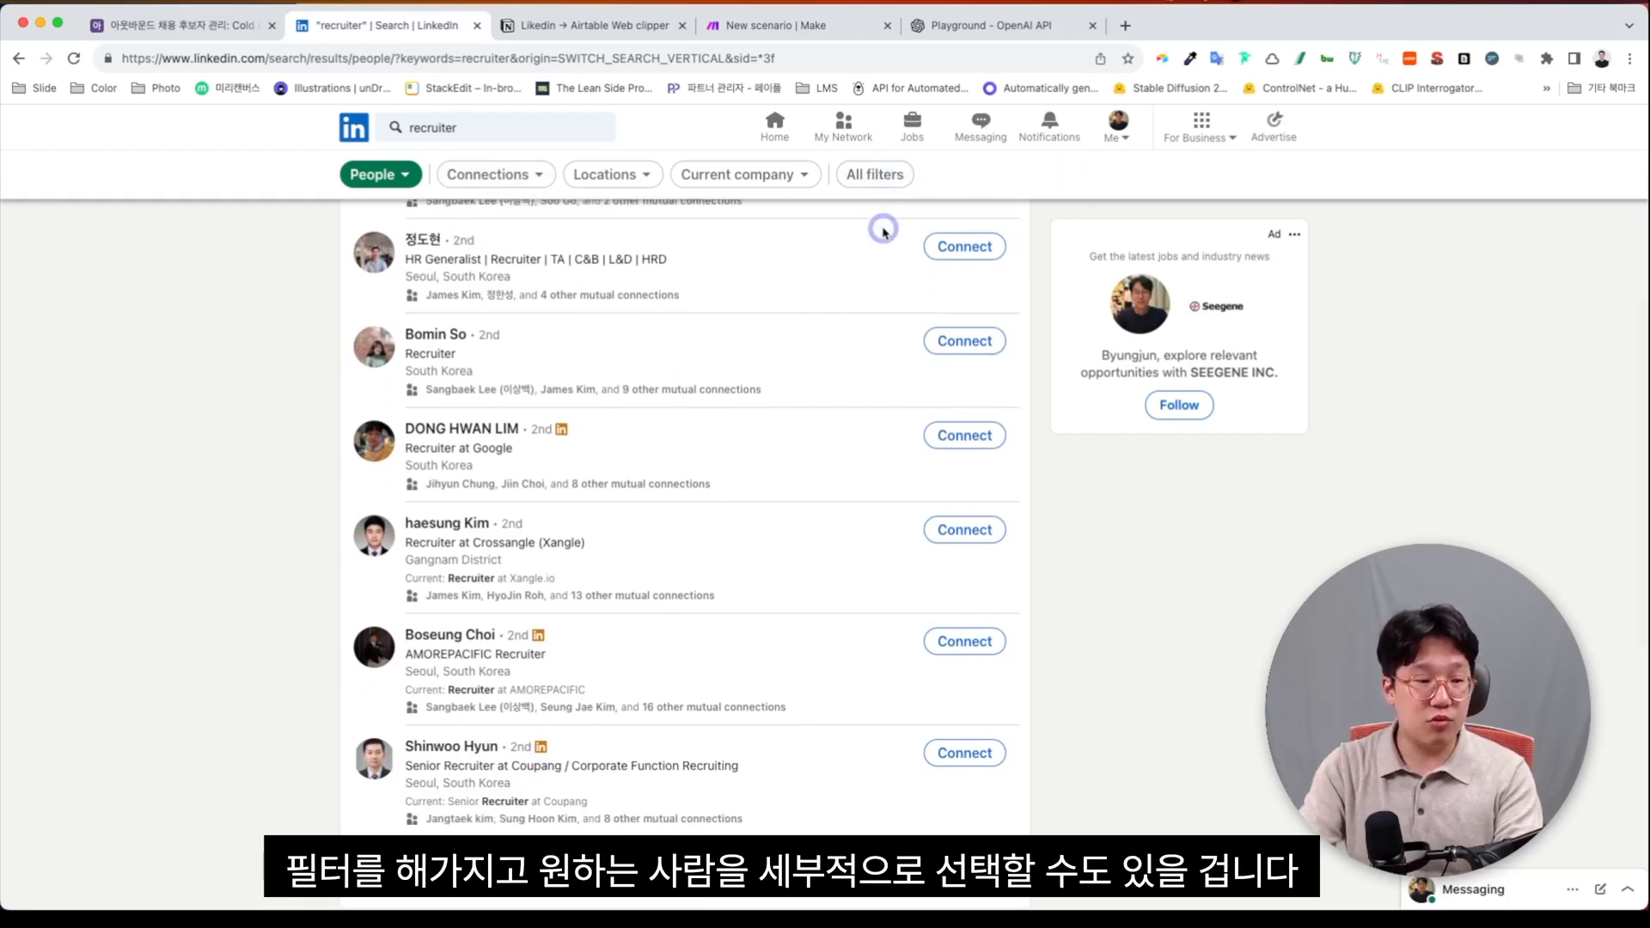
pyautogui.click(438, 637)
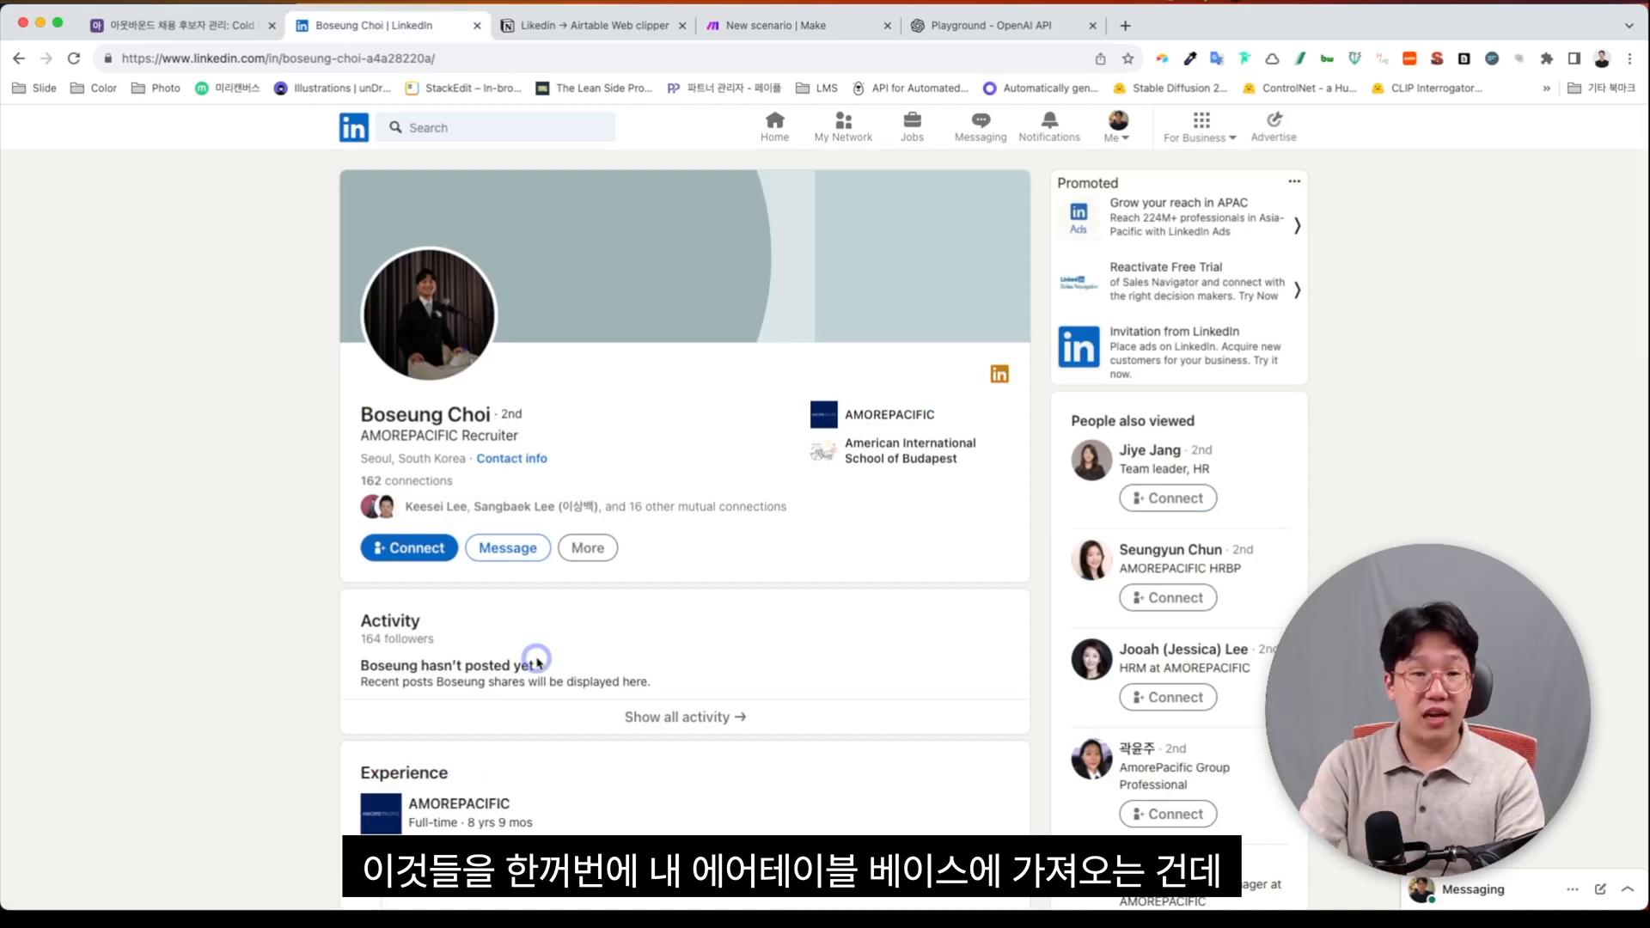
# Step: Load the profile into the Linkedin Profile Clipper of the Airtable Web clipper, check the captured fields and add it as a record
pyautogui.click(1161, 59)
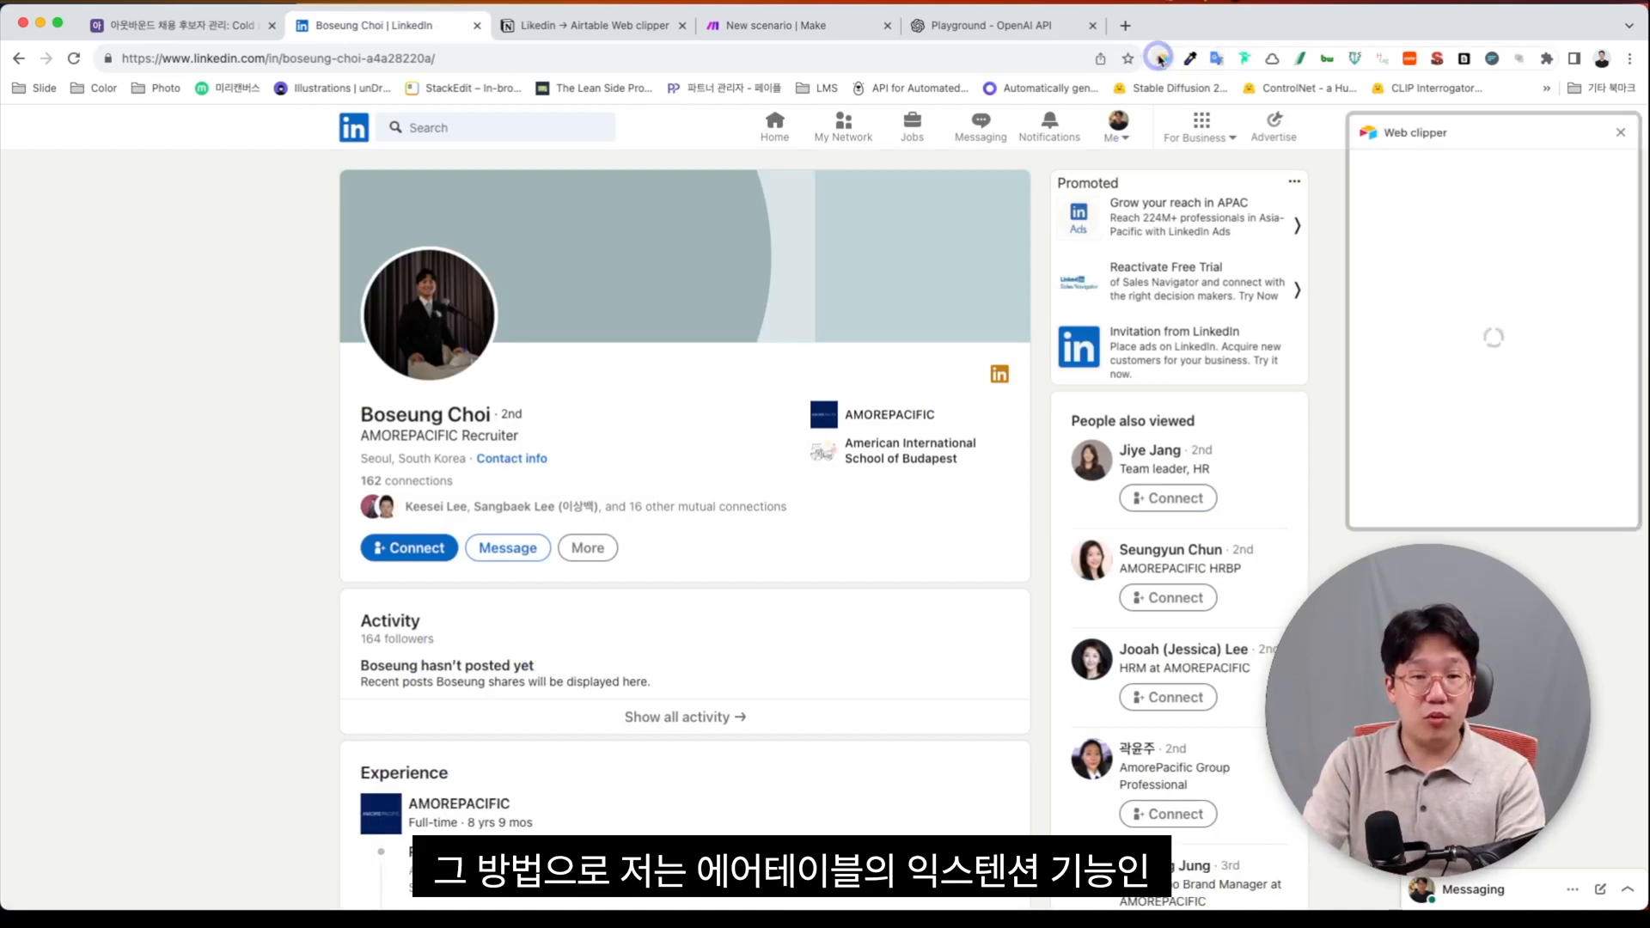
pyautogui.click(1441, 194)
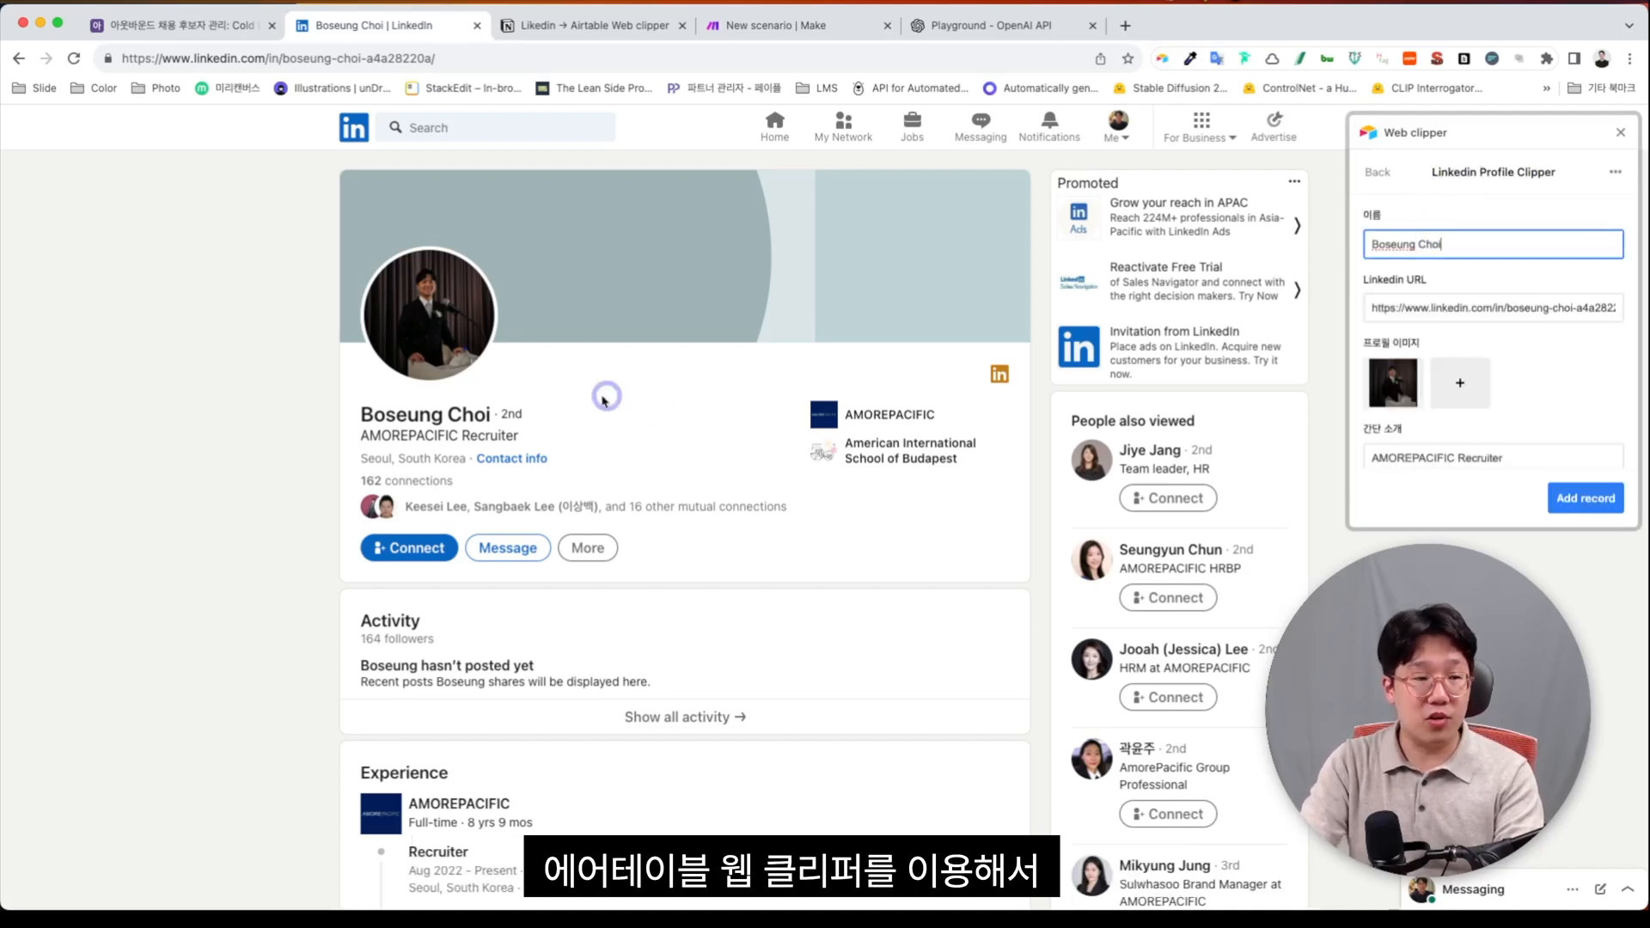
pyautogui.scroll(-2, 1410, 340)
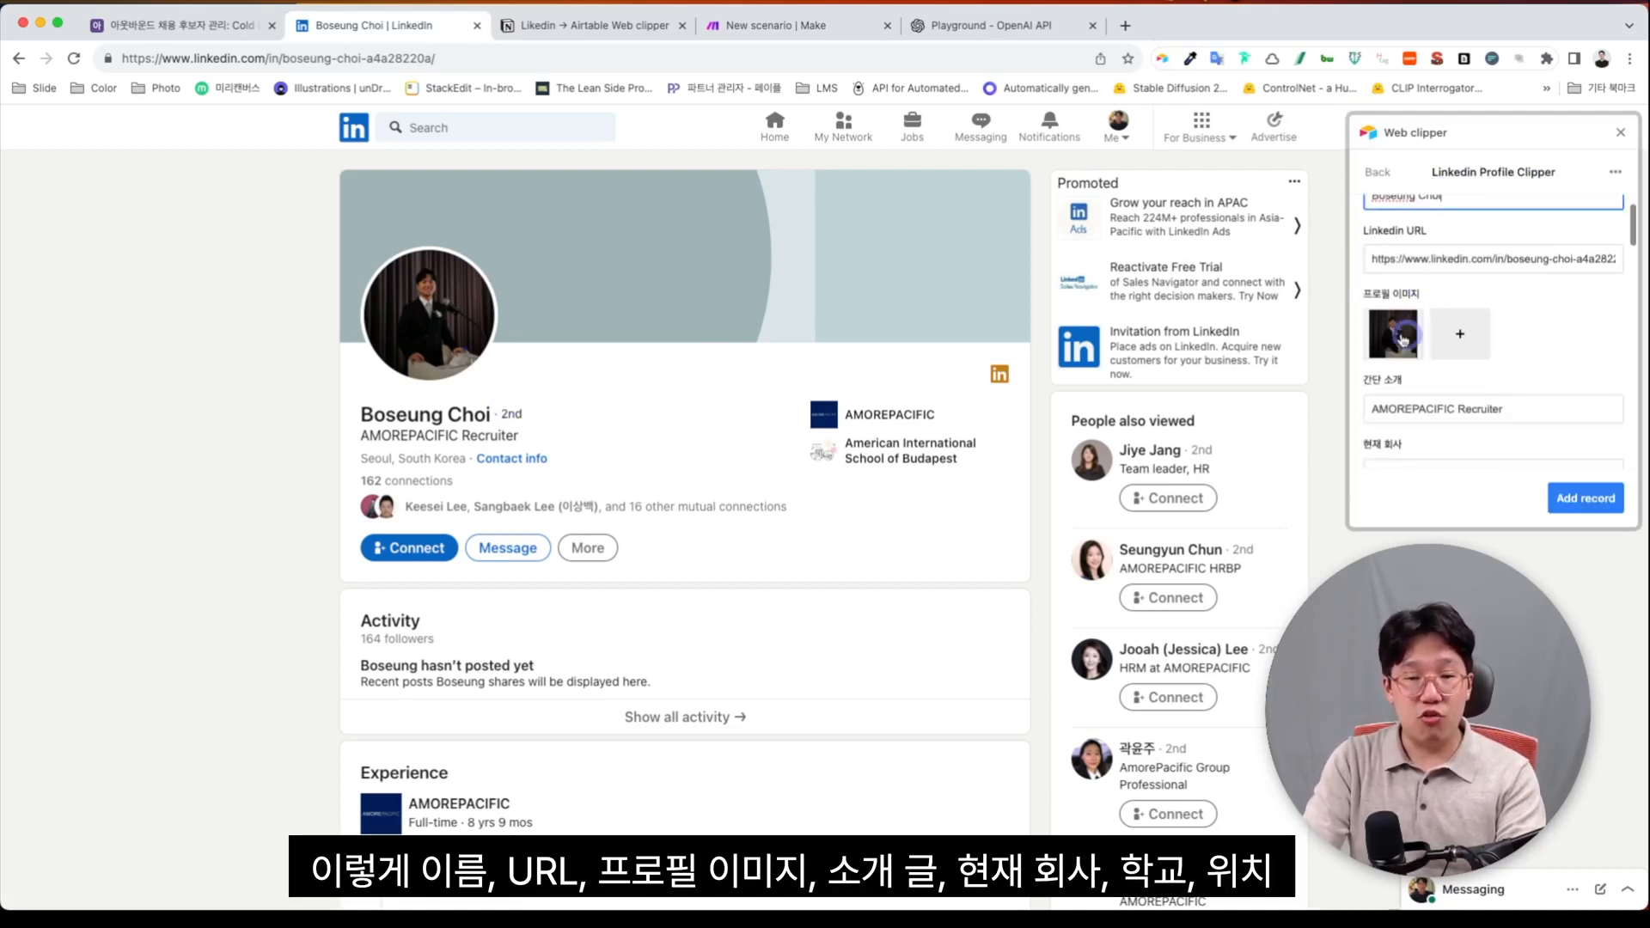
pyautogui.scroll(-5, 1427, 370)
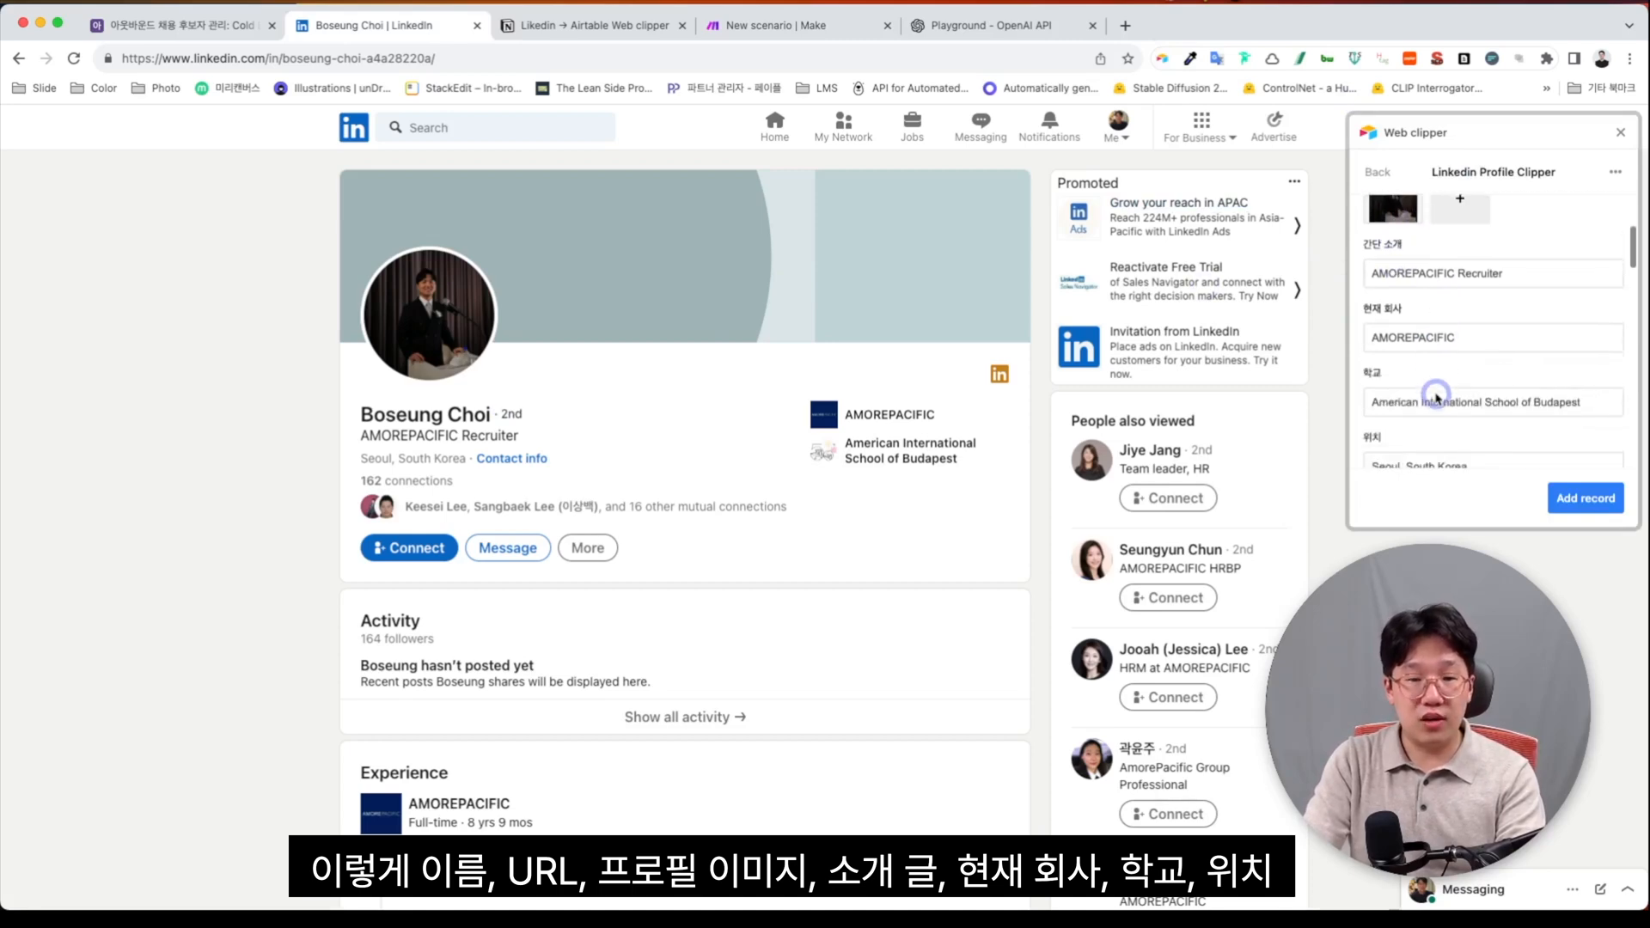
pyautogui.scroll(-4, 1388, 408)
pyautogui.scroll(-6, 1384, 430)
pyautogui.scroll(-1, 1345, 417)
pyautogui.scroll(-15, 1376, 399)
pyautogui.scroll(-15, 1376, 400)
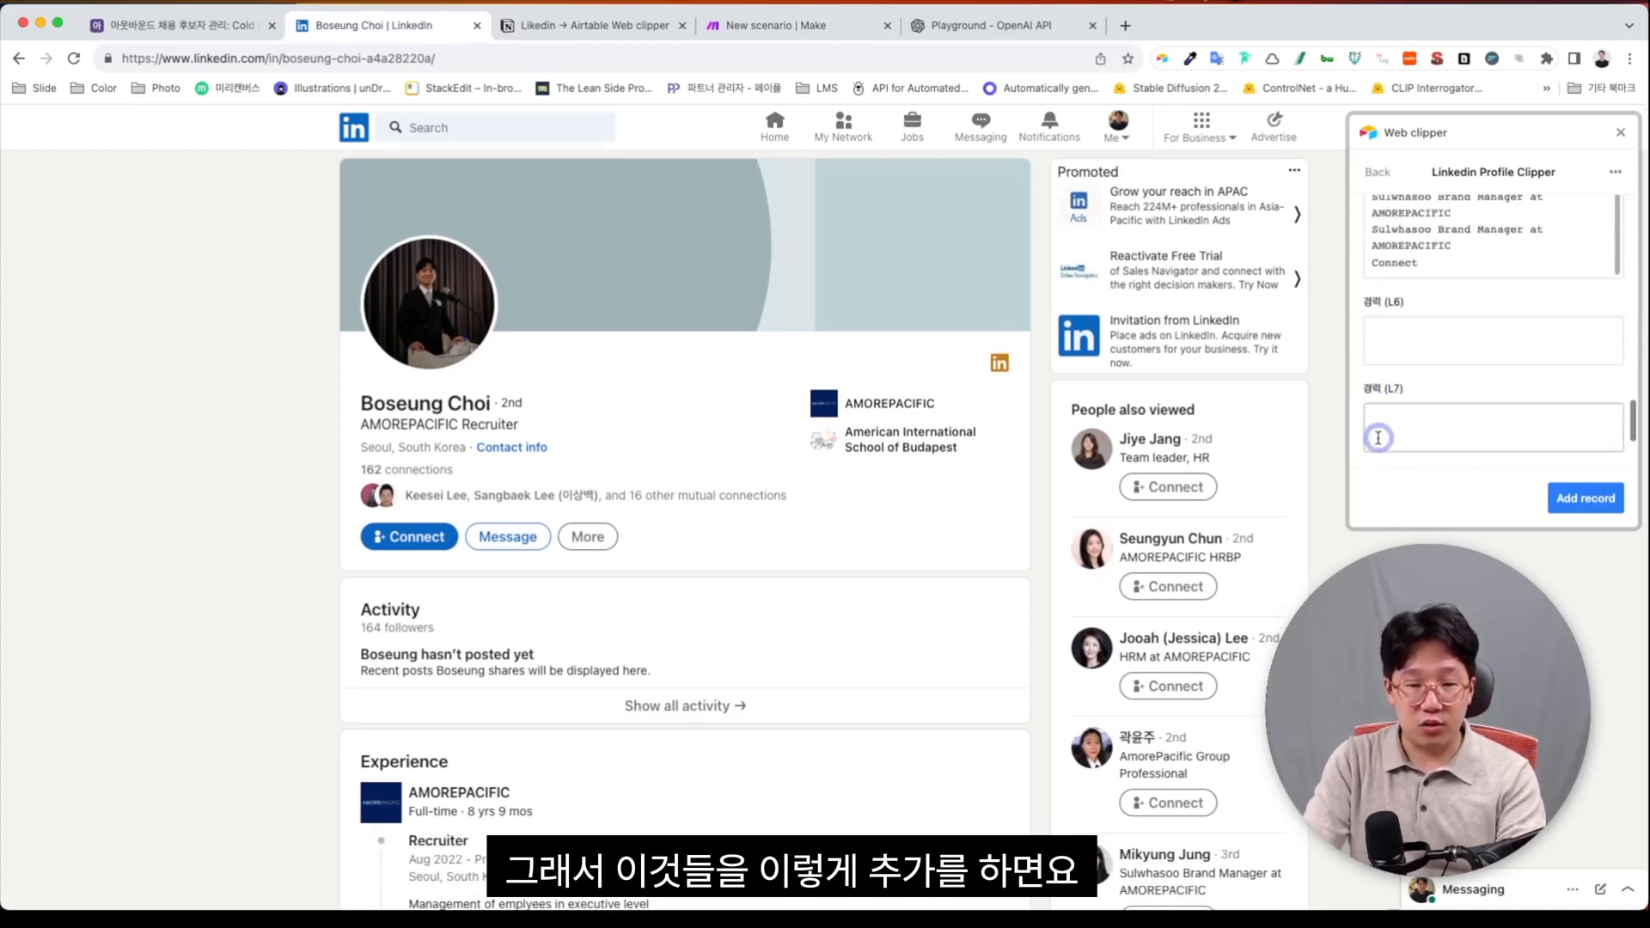
pyautogui.click(1571, 501)
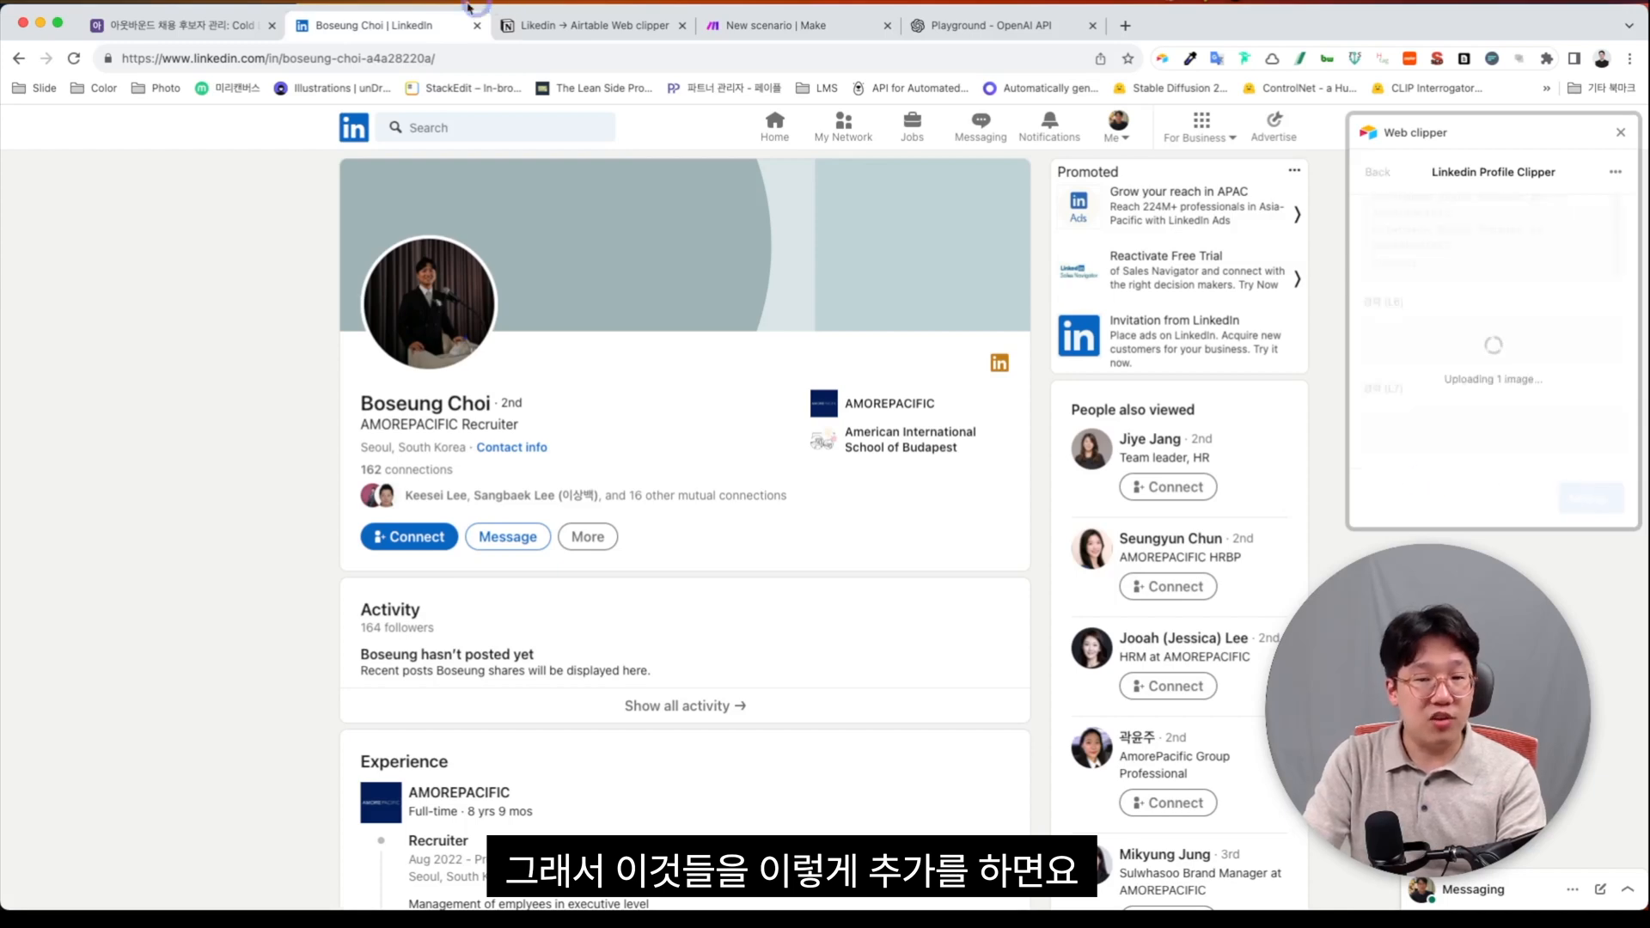
# Step: Switch to the Airtable base and examine the new record's fields in the Cold Lead grid view
pyautogui.click(180, 25)
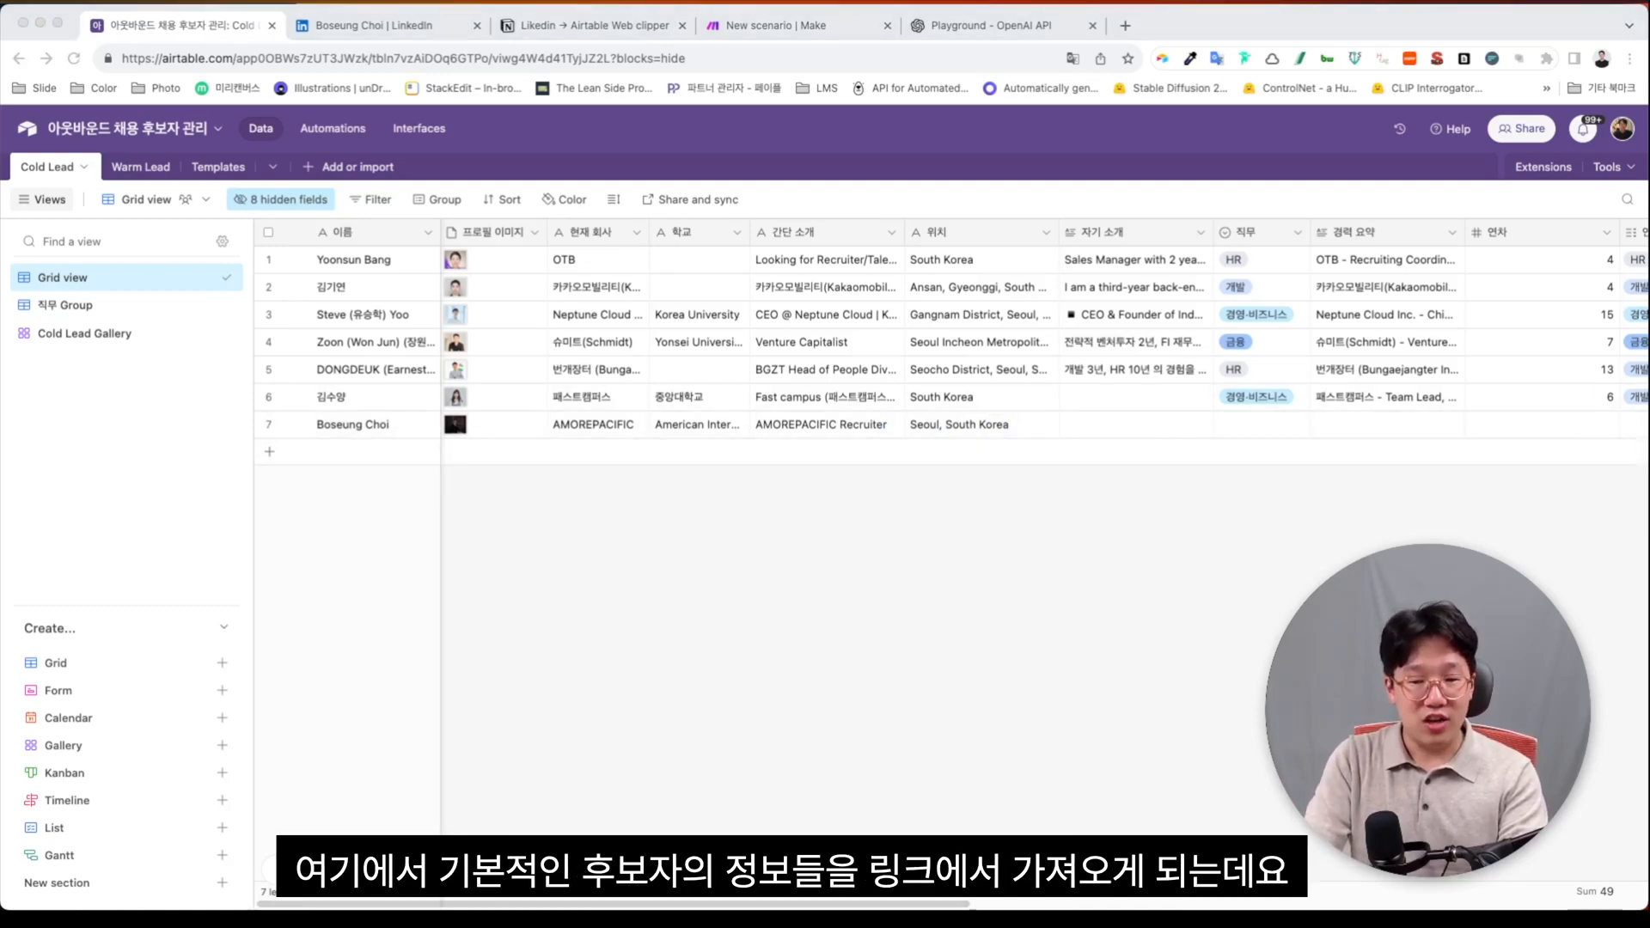
pyautogui.hscroll(2, 460, 434)
pyautogui.hscroll(6, 459, 434)
pyautogui.hscroll(-2, 460, 430)
pyautogui.hscroll(6, 766, 433)
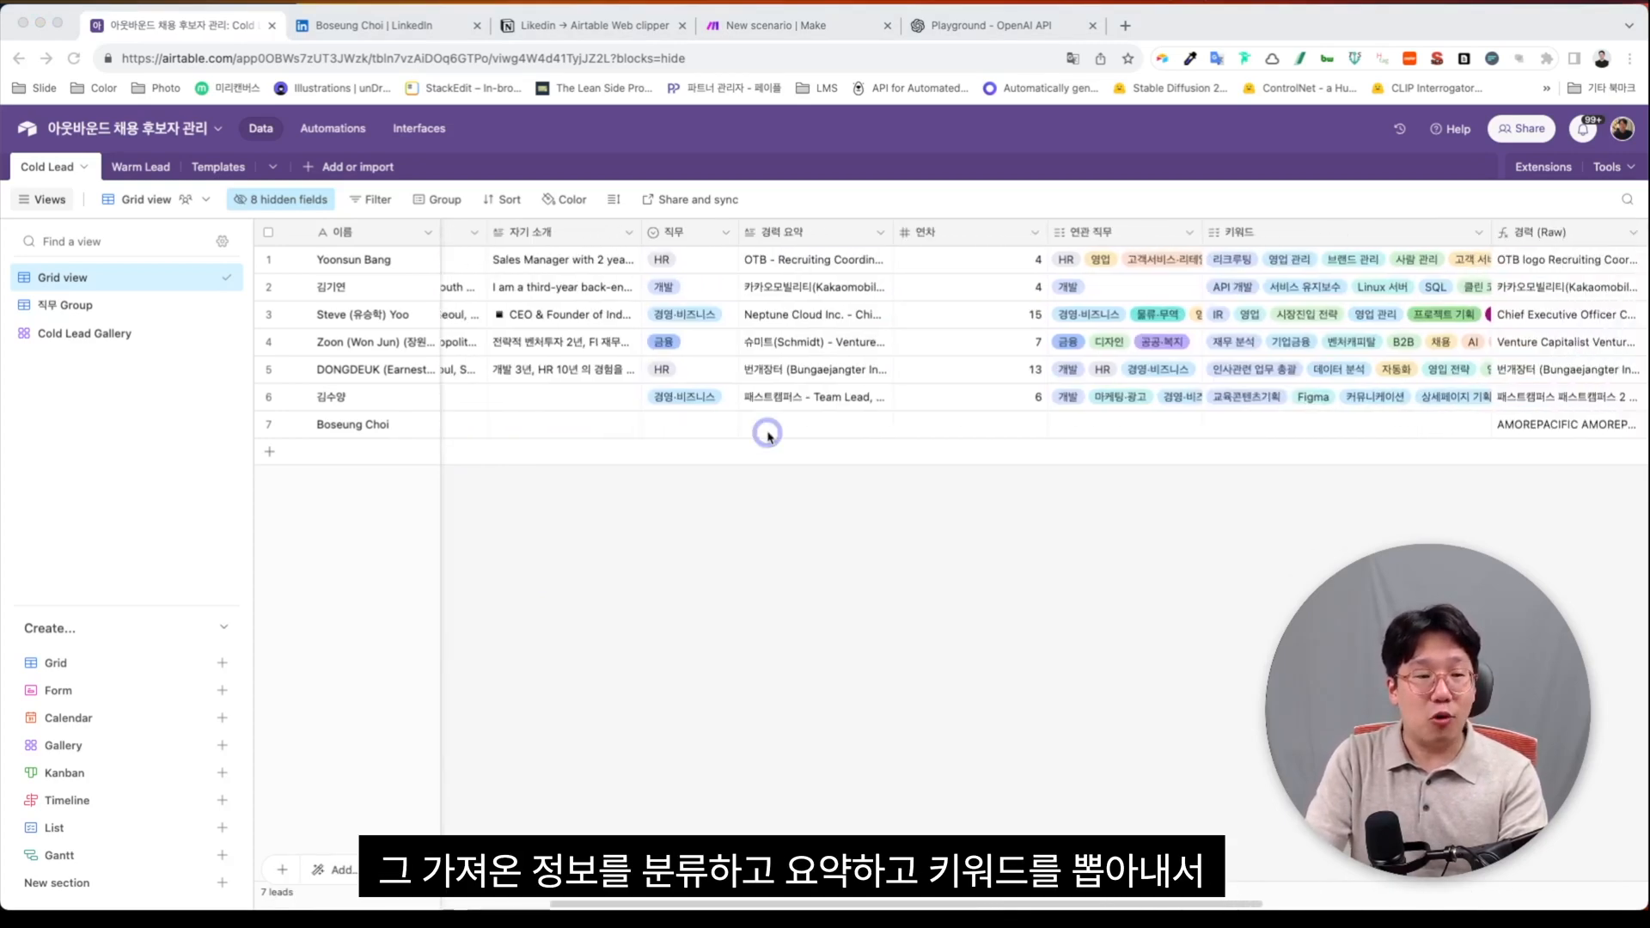
pyautogui.hscroll(1, 767, 434)
pyautogui.hscroll(1, 767, 434)
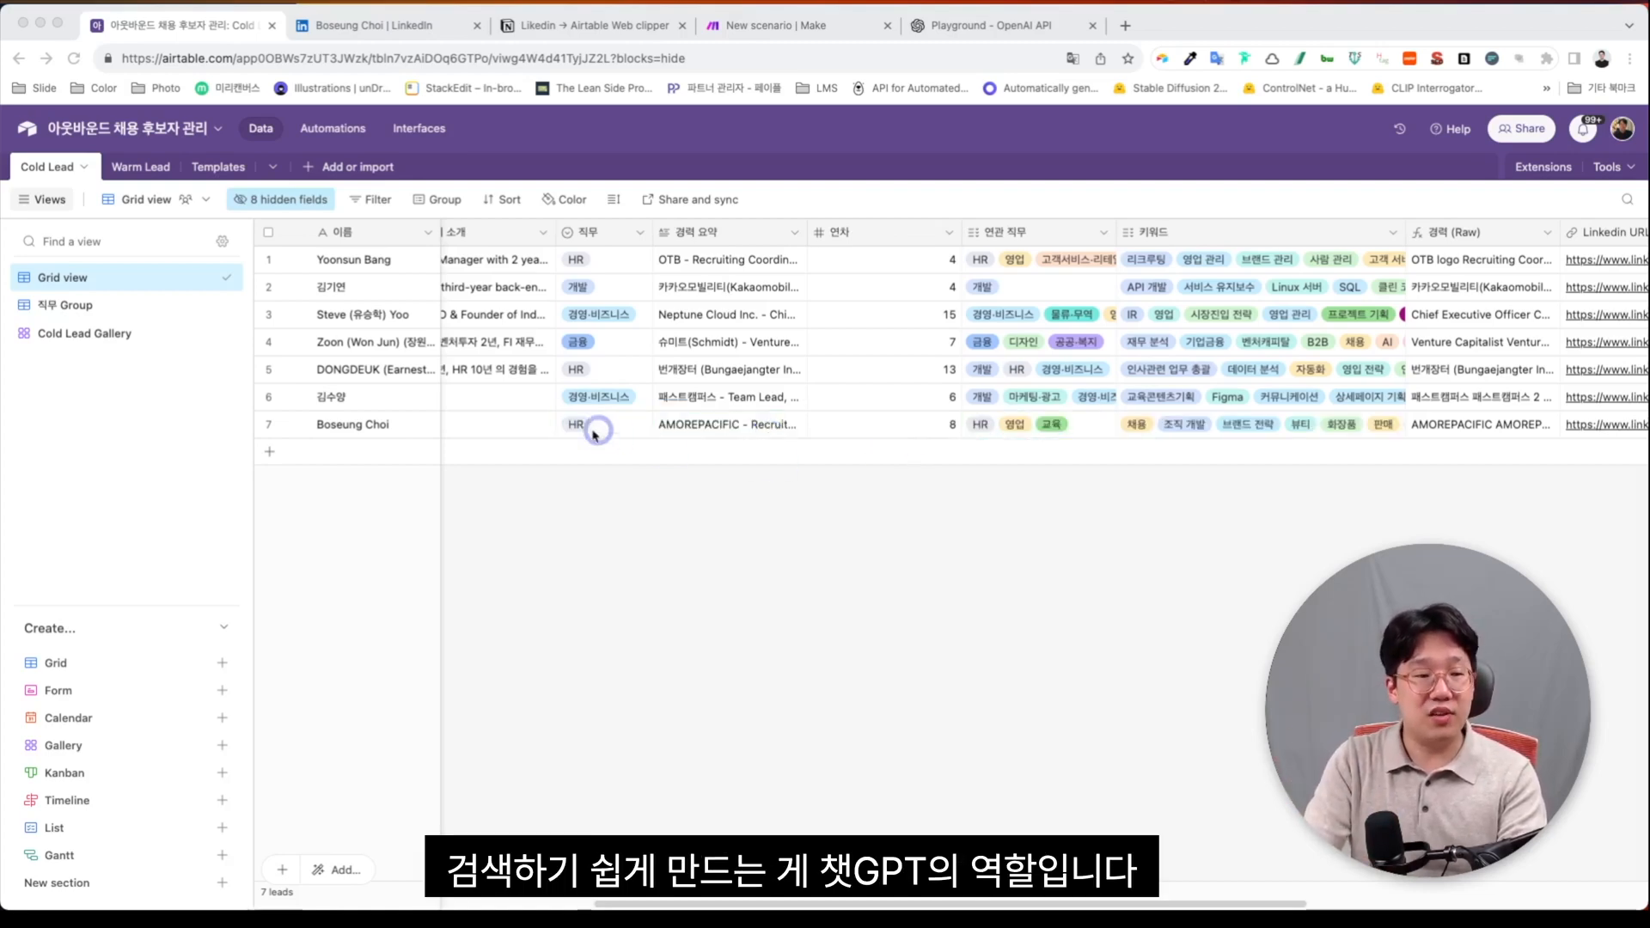
# Step: Read the new record's expanded 경력 요약 and review its 연관 직무, 키워드 and remaining fields
pyautogui.click(781, 424)
pyautogui.click(798, 427)
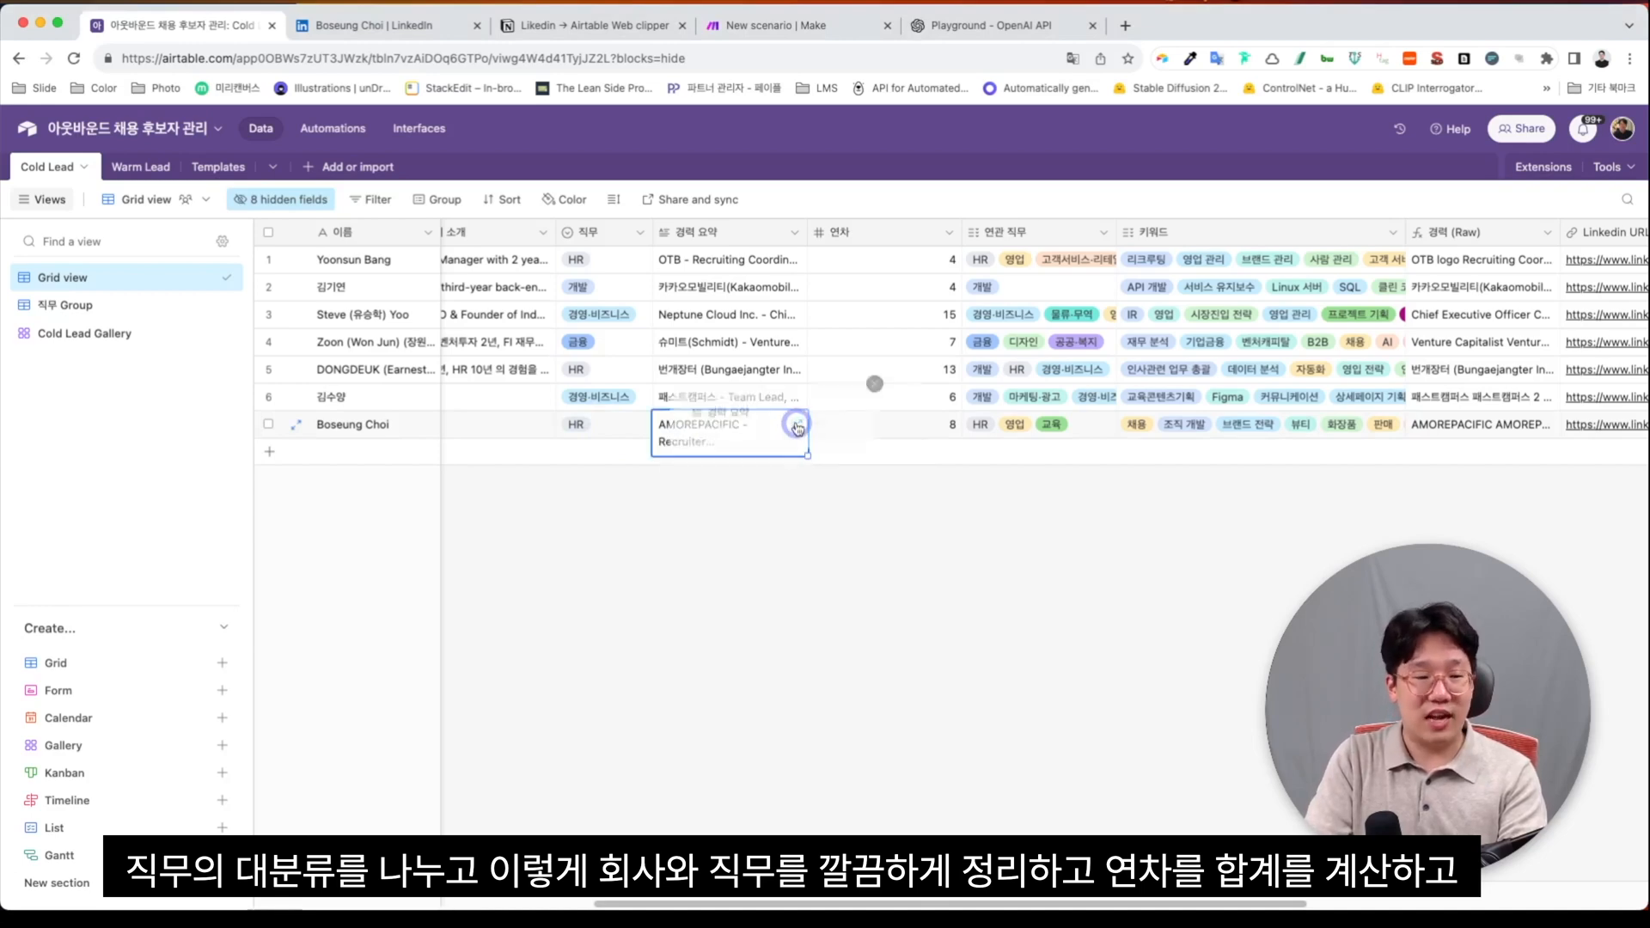
pyautogui.click(747, 558)
pyautogui.hscroll(2, 851, 473)
pyautogui.hscroll(4, 925, 421)
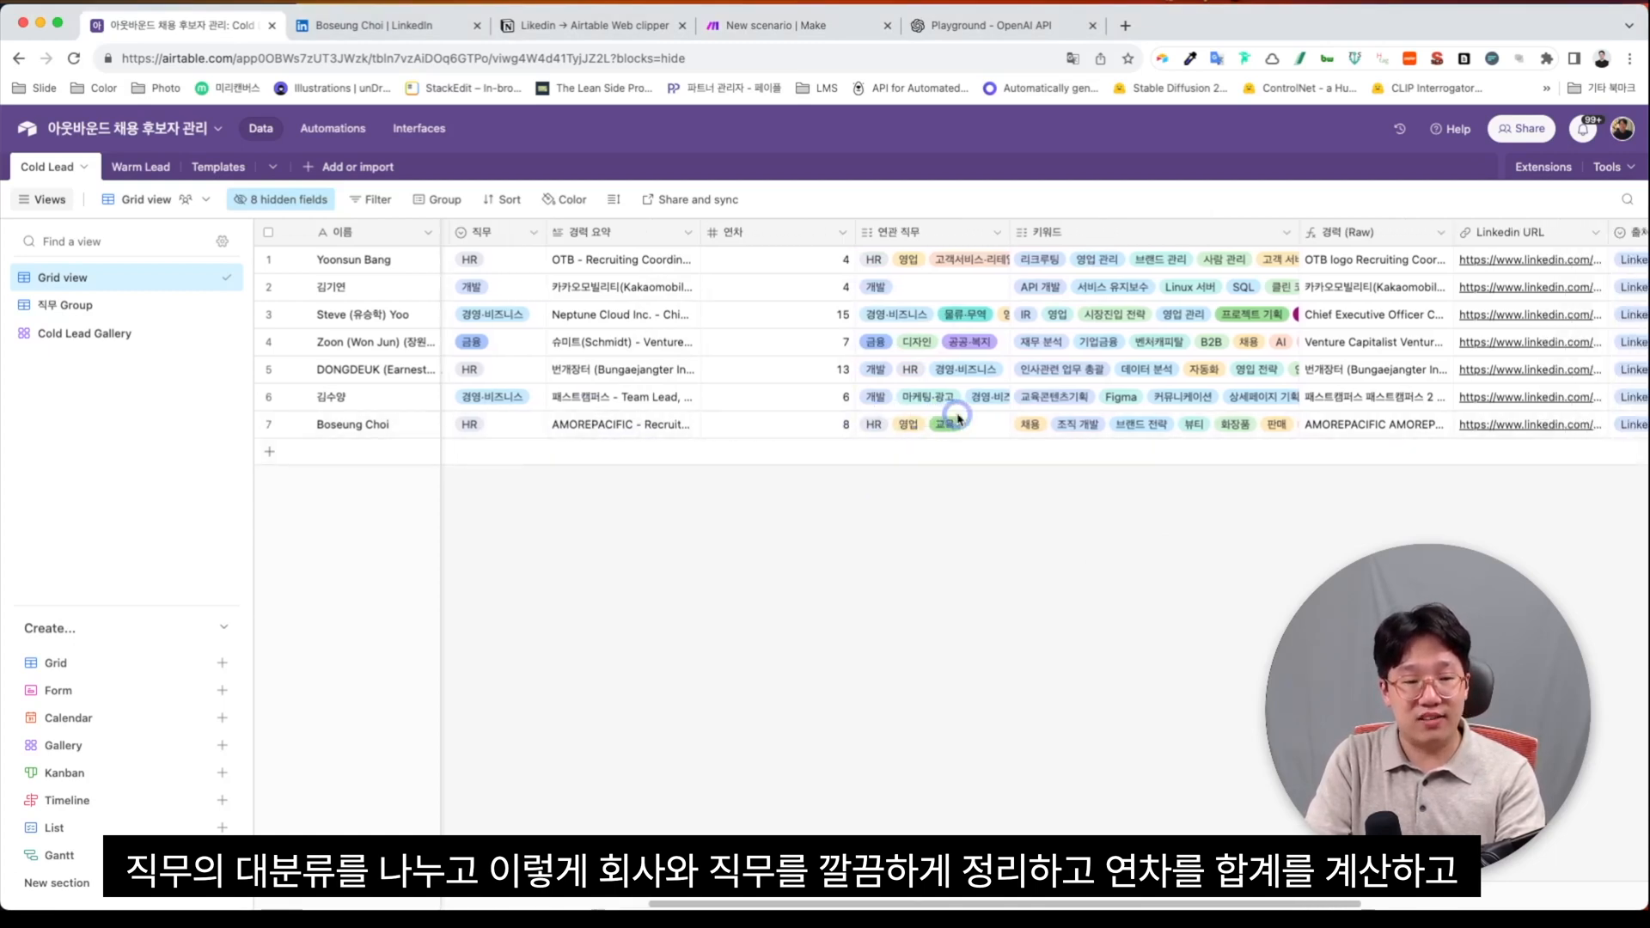
pyautogui.hscroll(6, 997, 438)
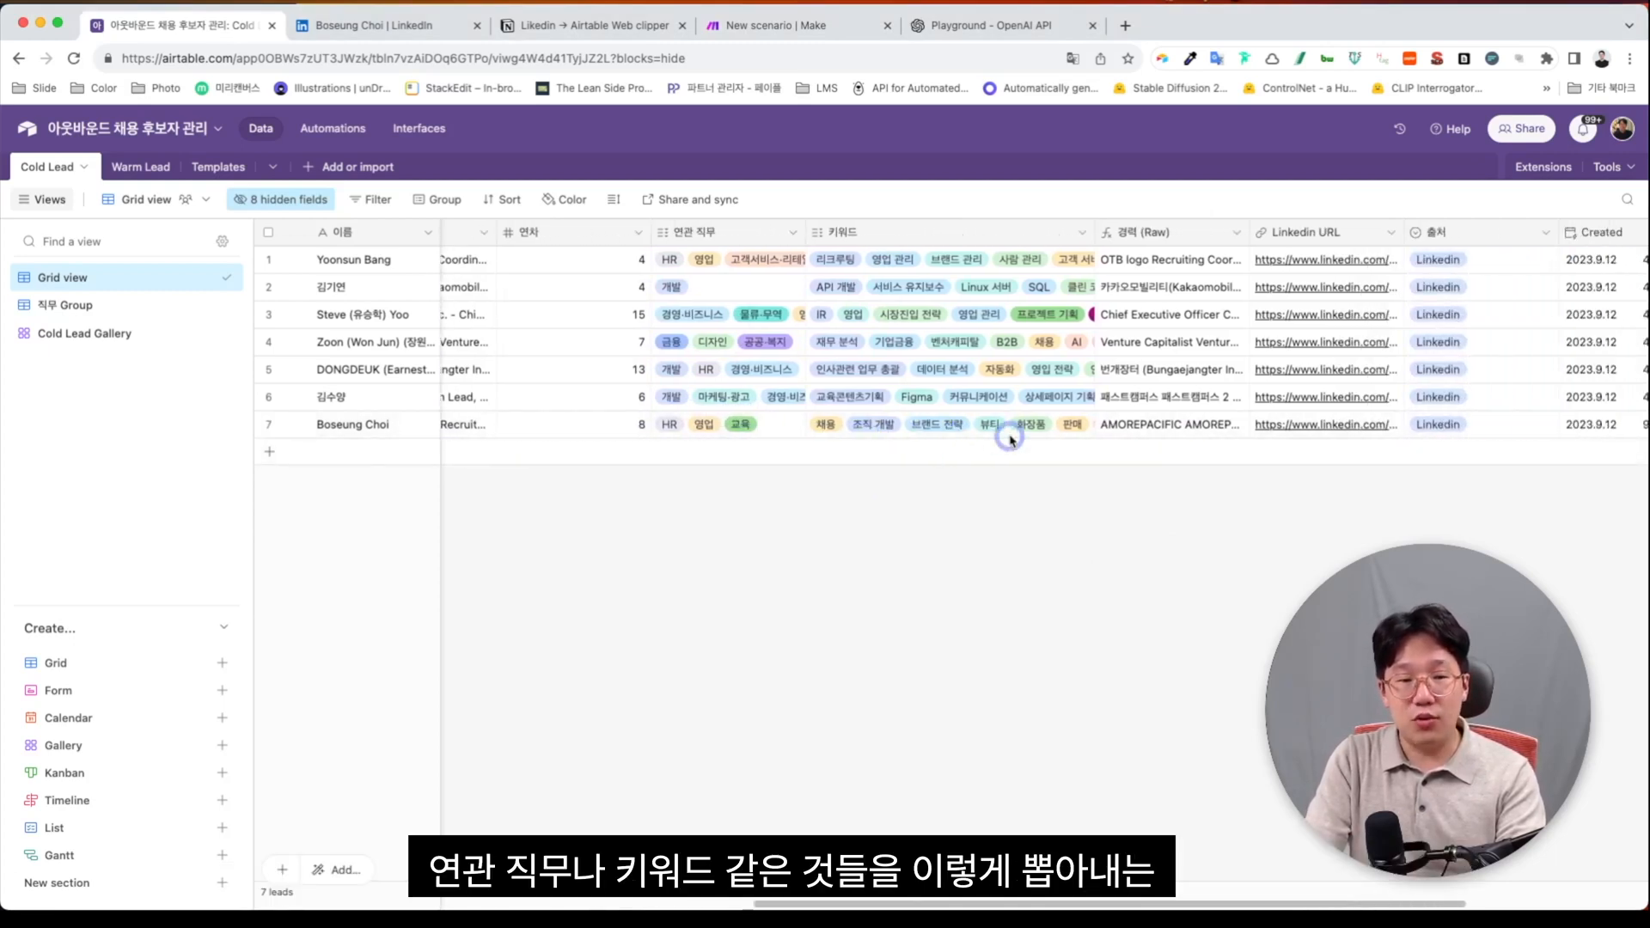
pyautogui.hscroll(6, 1011, 434)
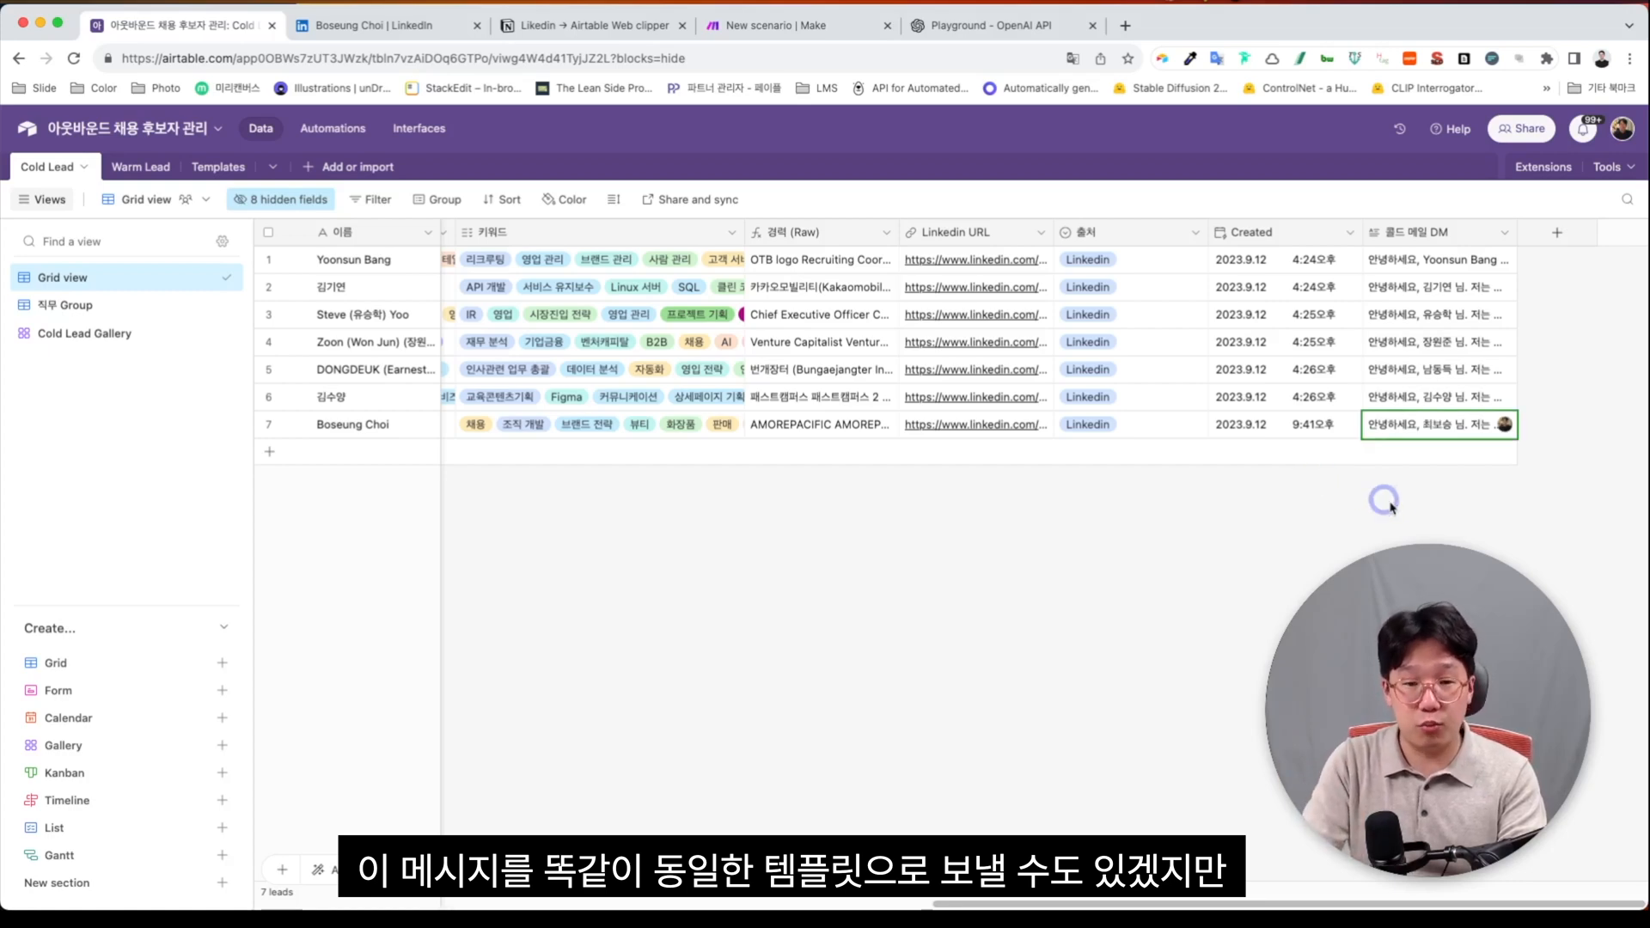
# Step: Expand the new record's 콜드 메일 DM text, highlight the personalised third paragraph and close the text
pyautogui.click(1468, 437)
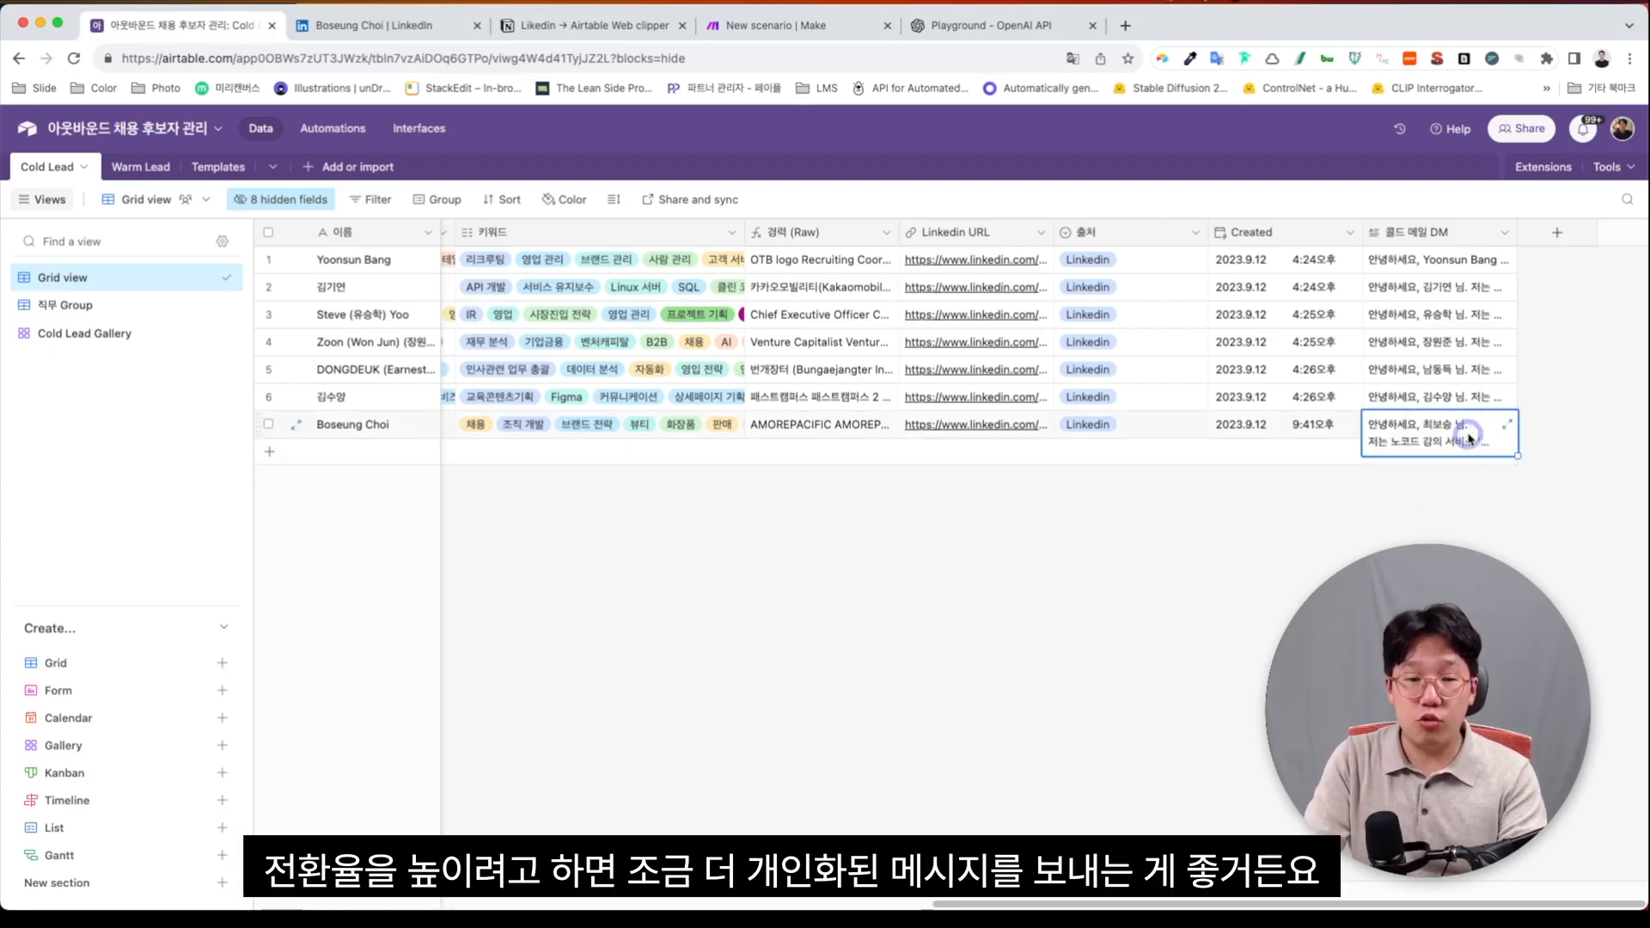
pyautogui.click(1509, 430)
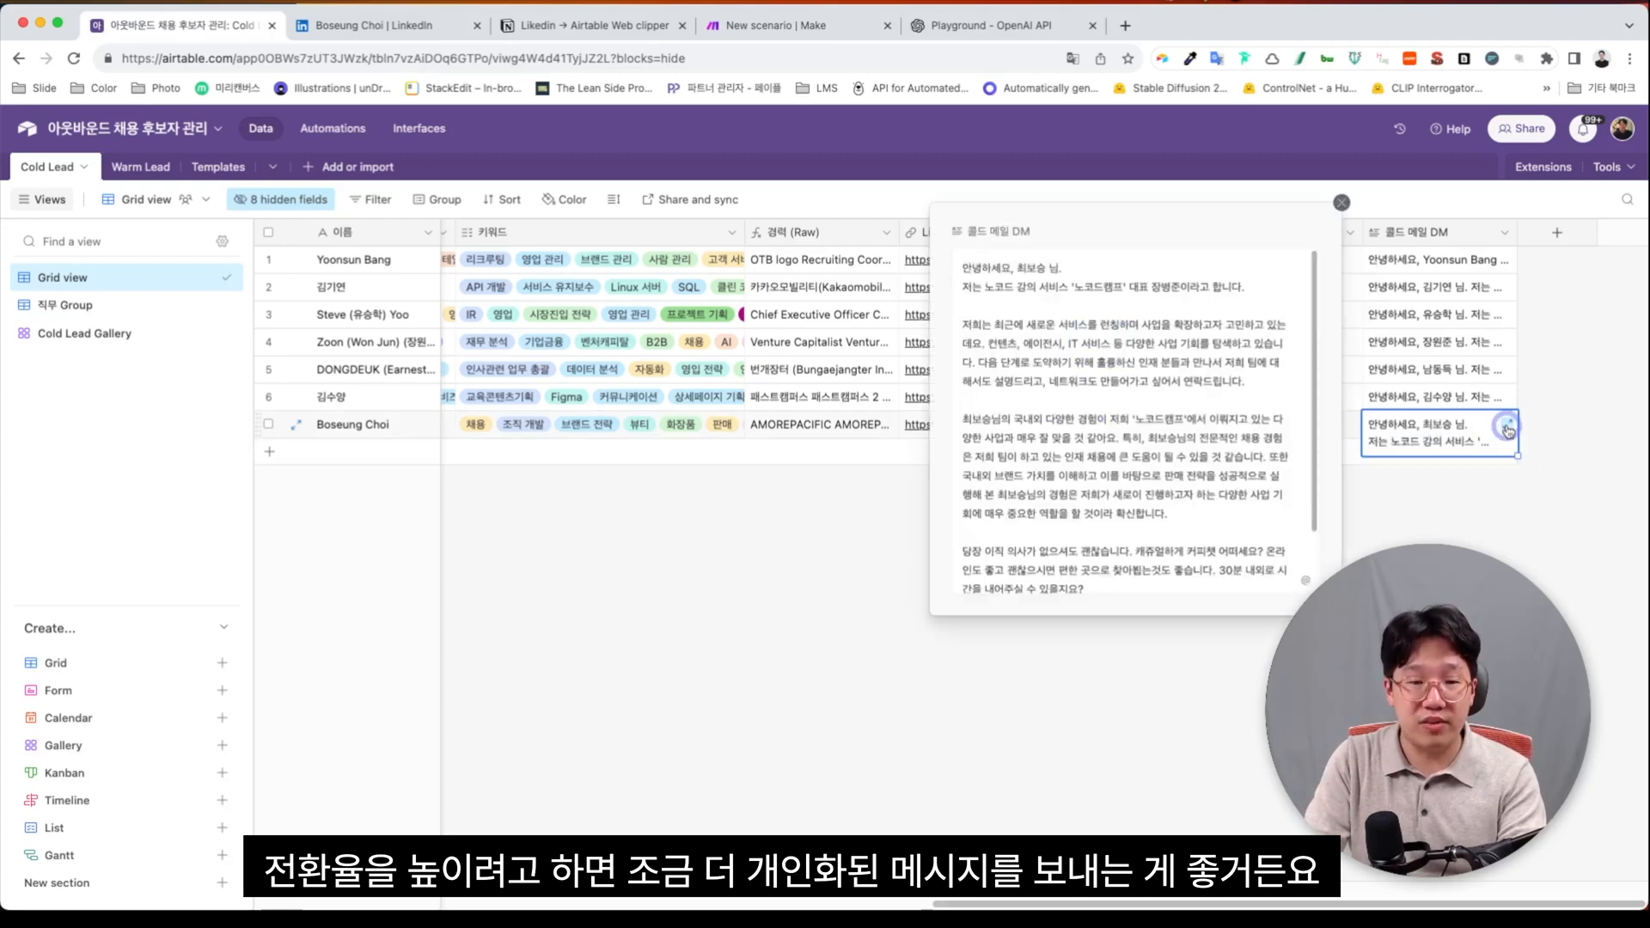
pyautogui.moveTo(962, 415); pyautogui.dragTo(1186, 512)
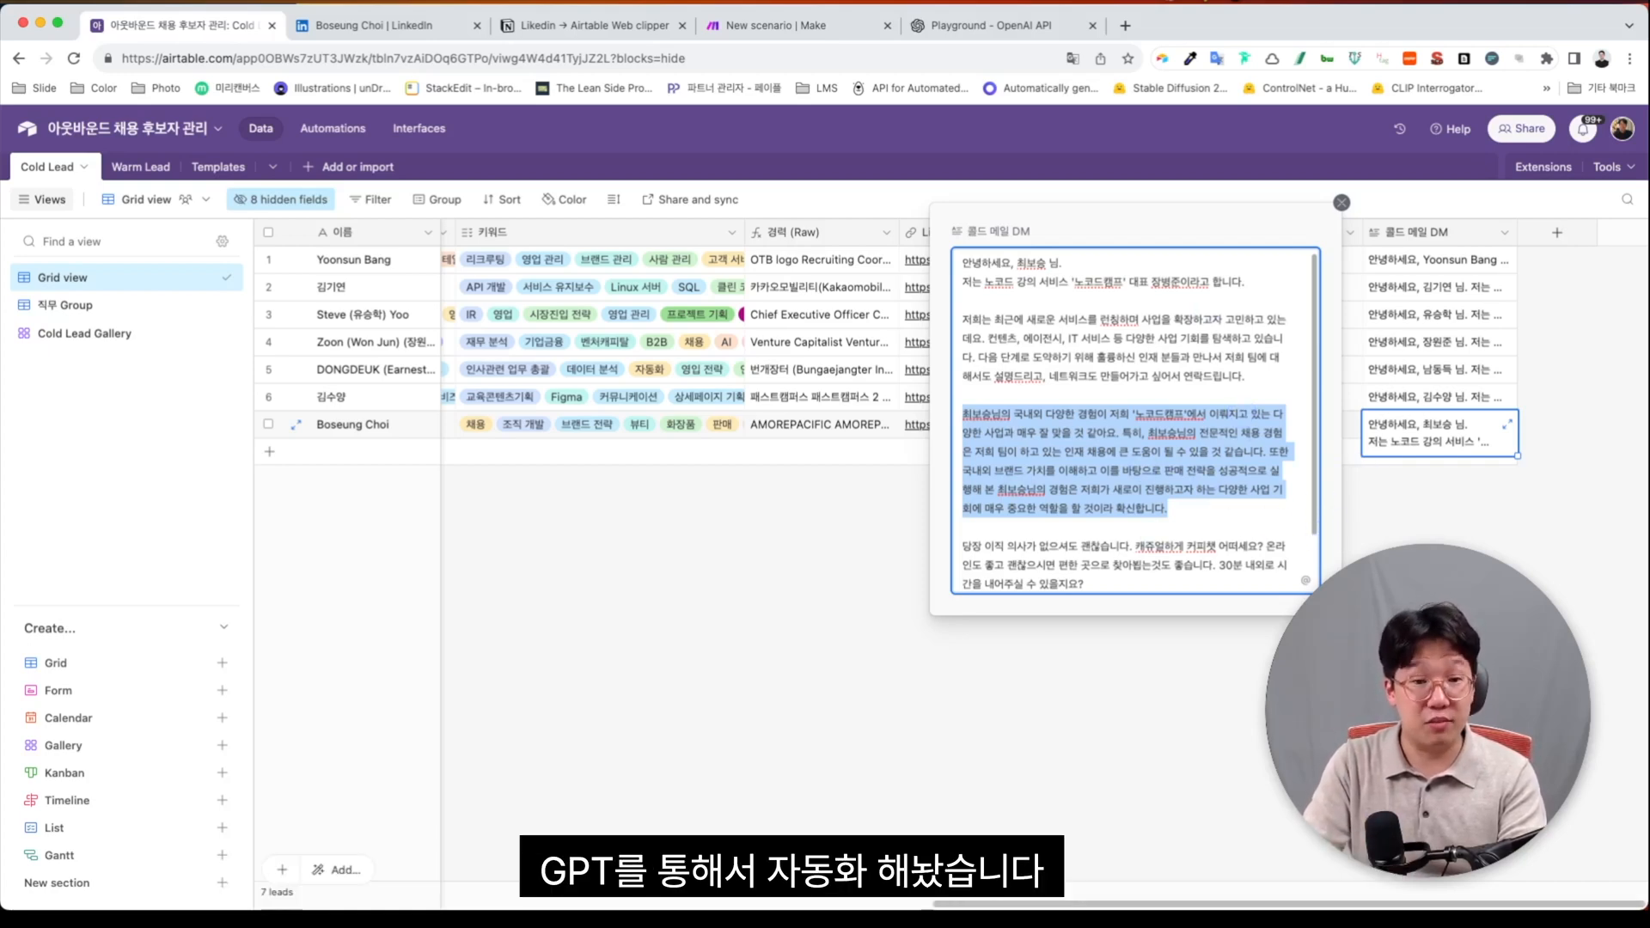
pyautogui.click(1374, 632)
# Step: Look at the candidates in the 직무 Group view and as cards in the Cold Lead Gallery
pyautogui.click(118, 299)
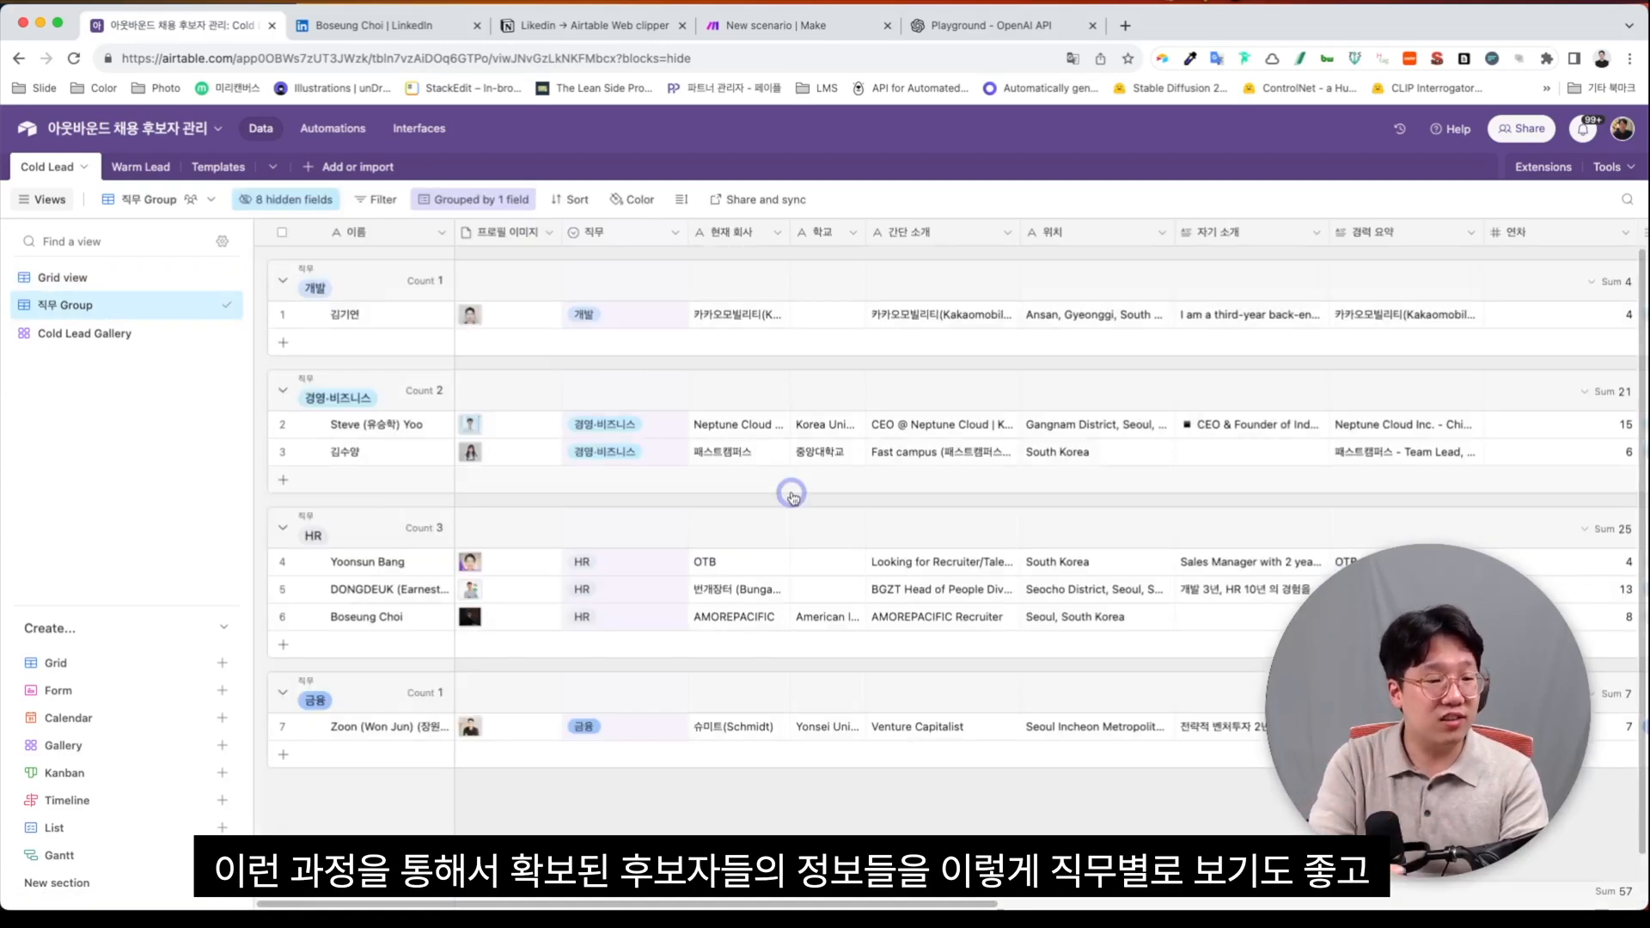
pyautogui.click(110, 333)
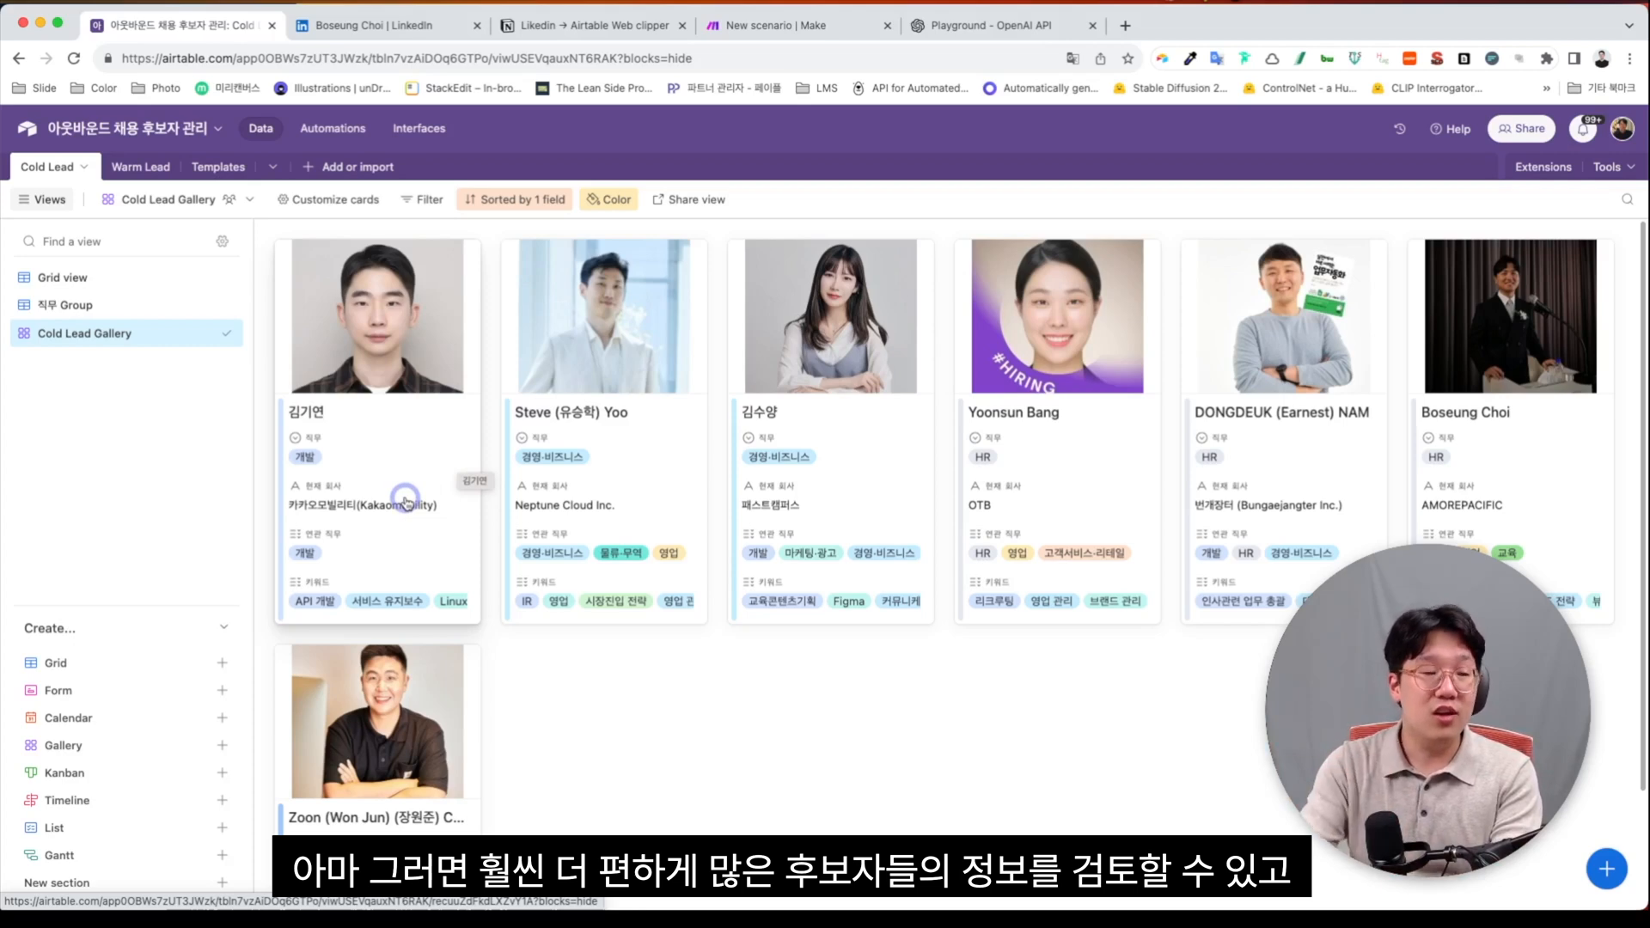
pyautogui.click(70, 301)
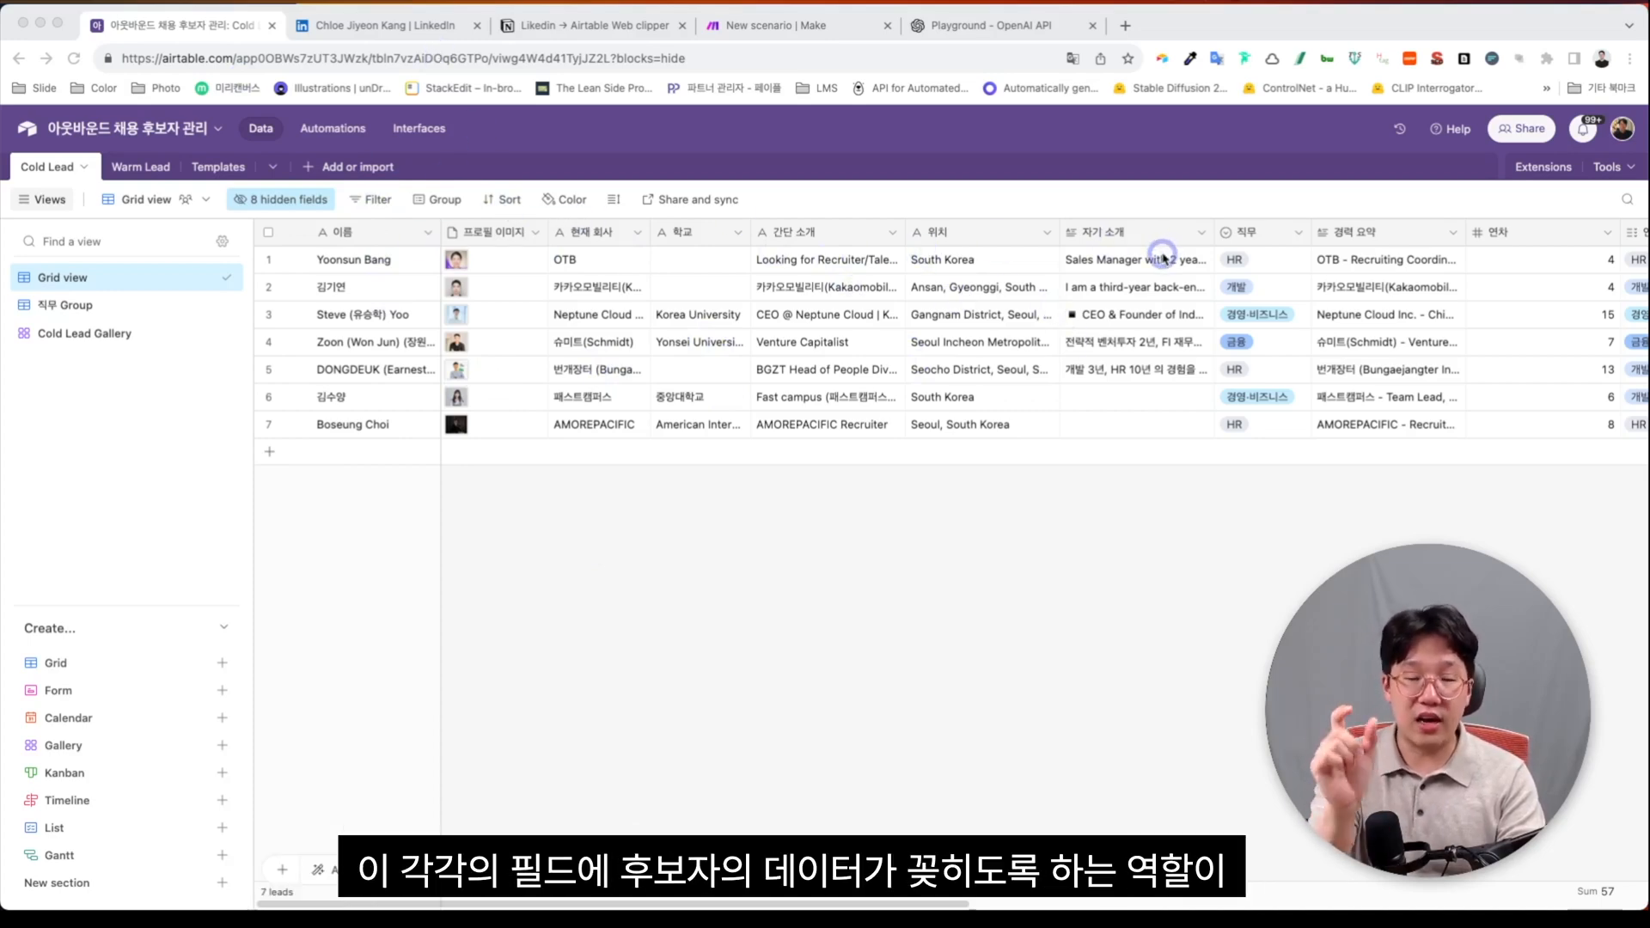
# Step: Show the base's extensions with the Linkedin Profile Clipper setup of the Web clipper
pyautogui.click(1526, 177)
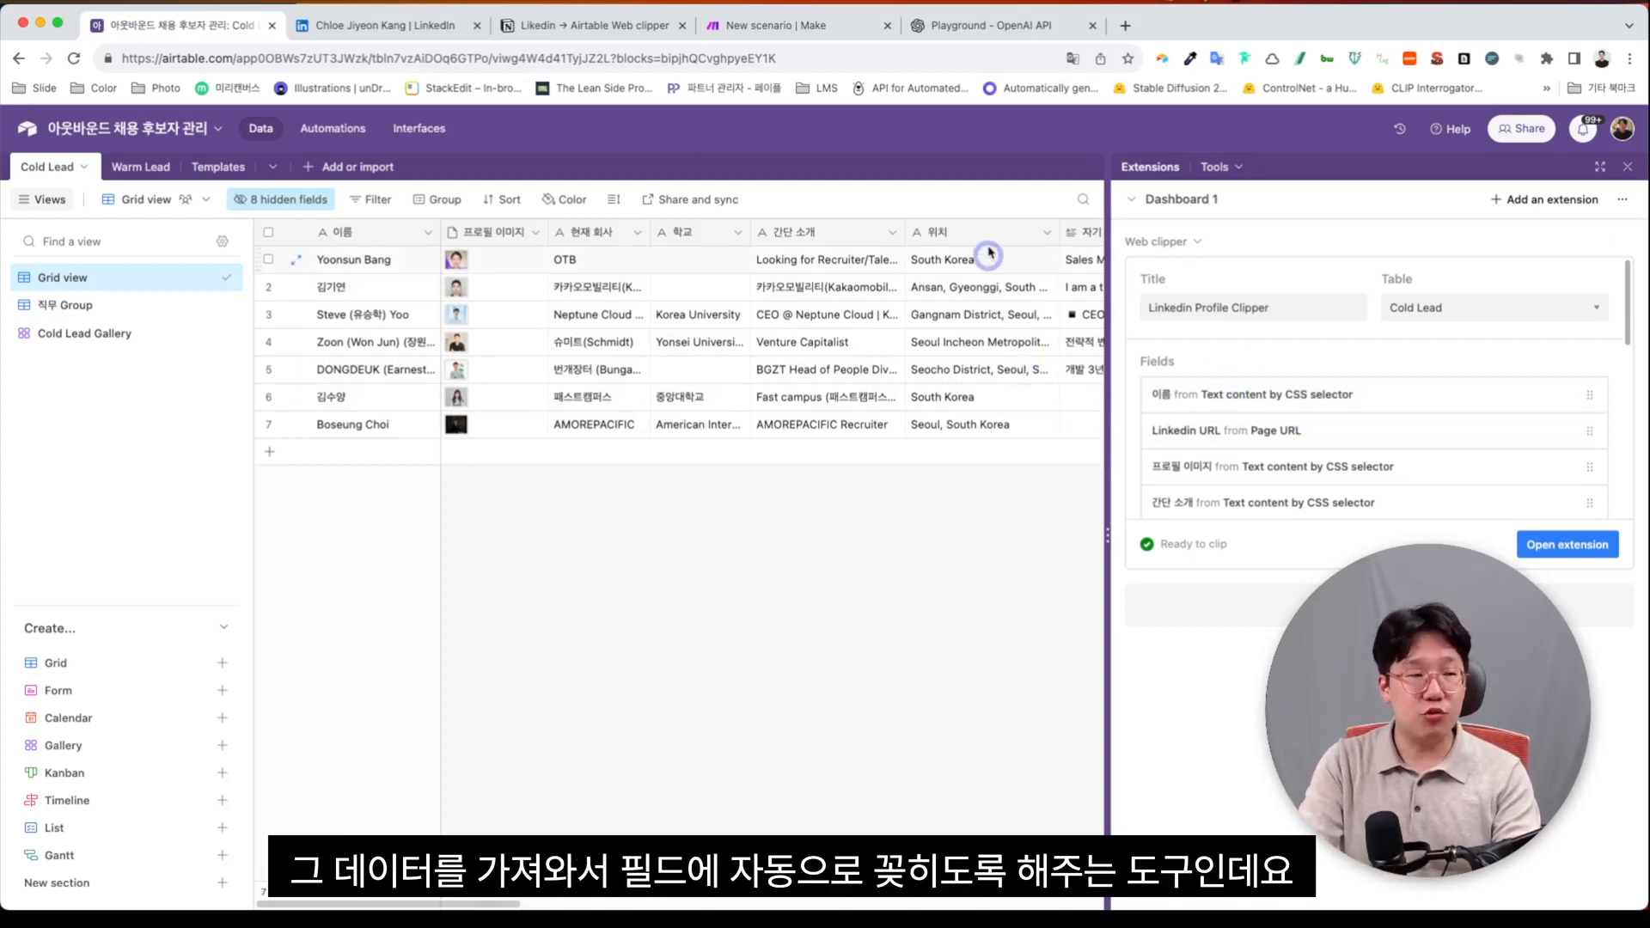
# Step: Switch to the open LinkedIn profile and examine its name, headline, location, activity, experience and education sections
pyautogui.click(419, 30)
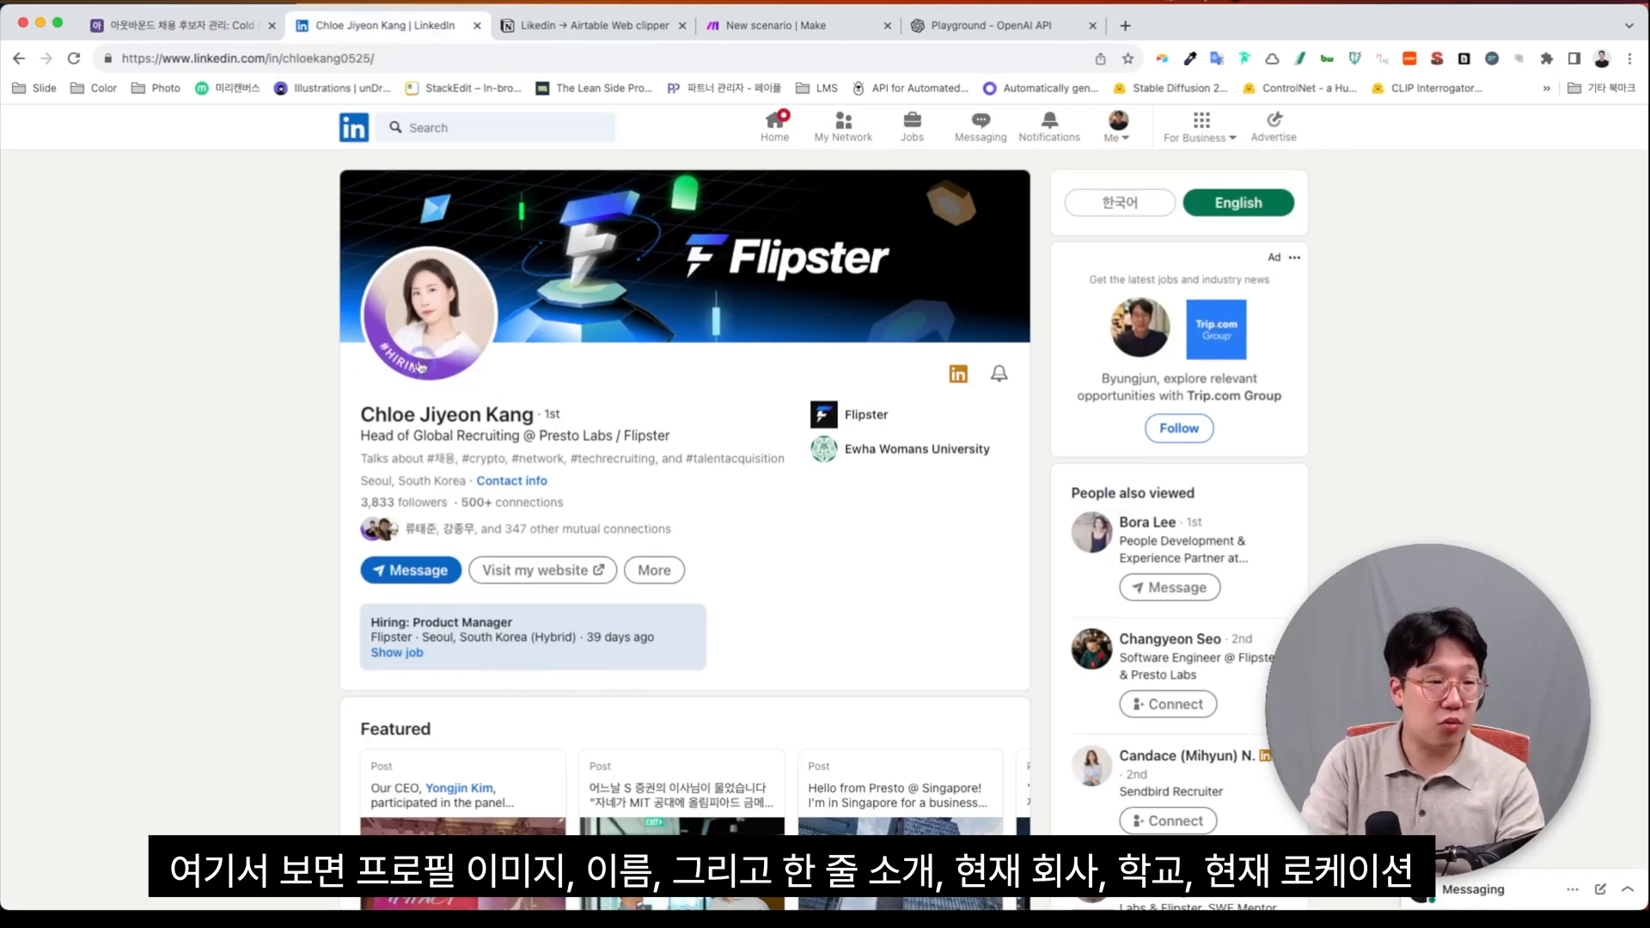
pyautogui.moveTo(362, 416); pyautogui.dragTo(561, 418)
pyautogui.click(439, 444)
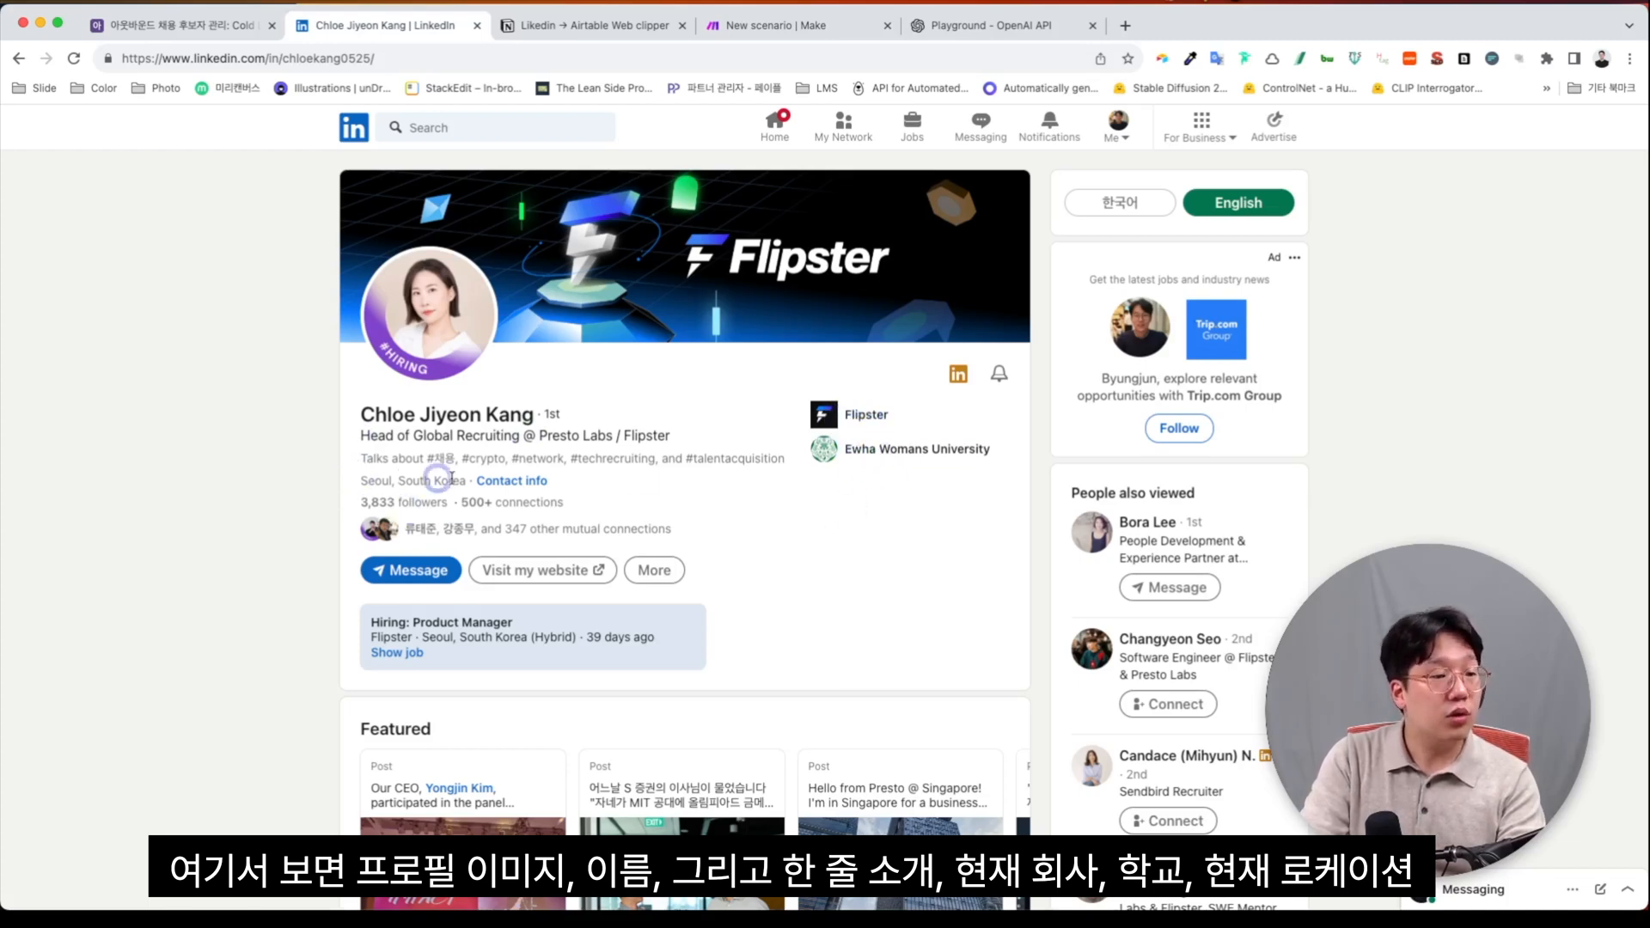
pyautogui.scroll(-1, 652, 490)
pyautogui.scroll(-15, 651, 490)
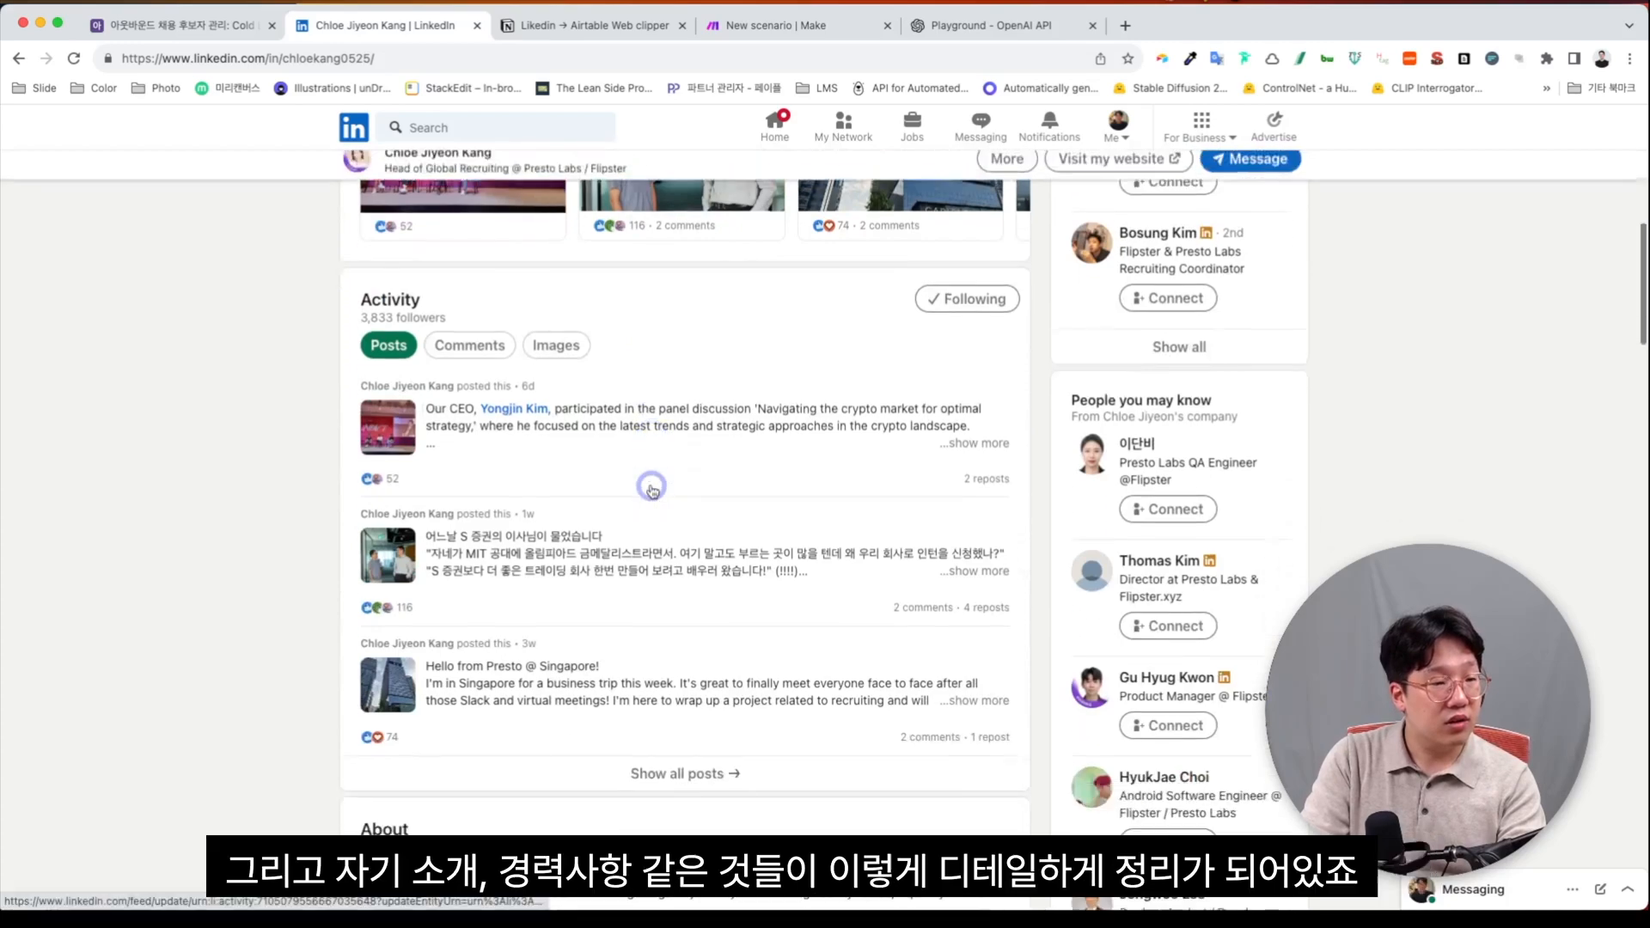
pyautogui.scroll(-10, 428, 586)
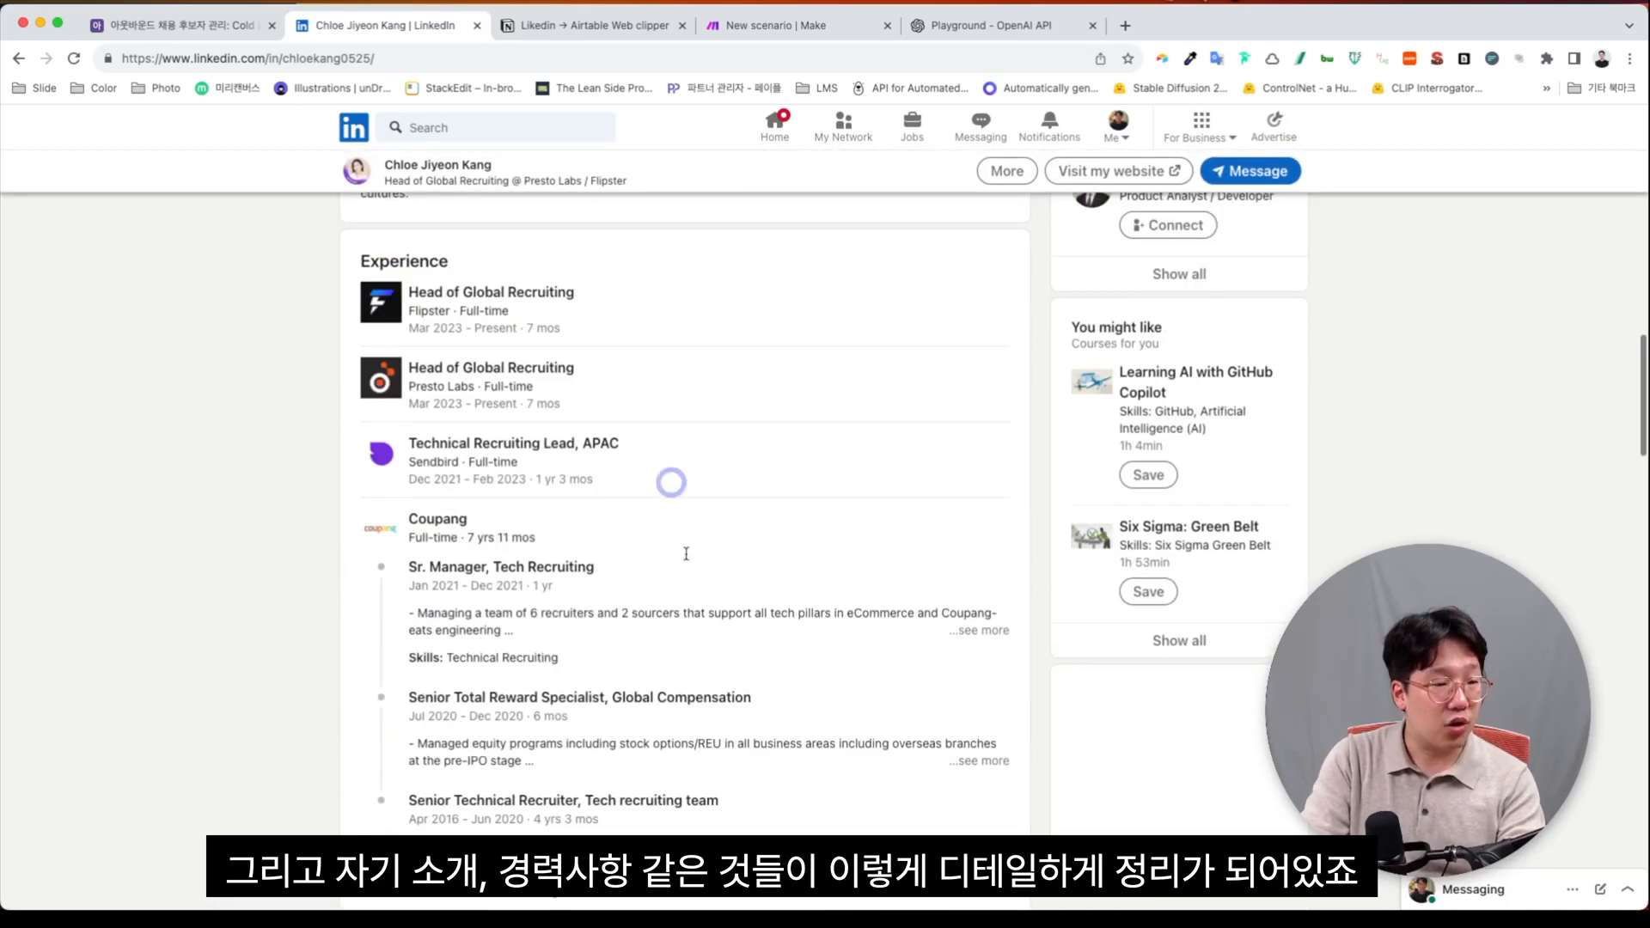
pyautogui.scroll(-4, 685, 550)
pyautogui.scroll(15, 685, 551)
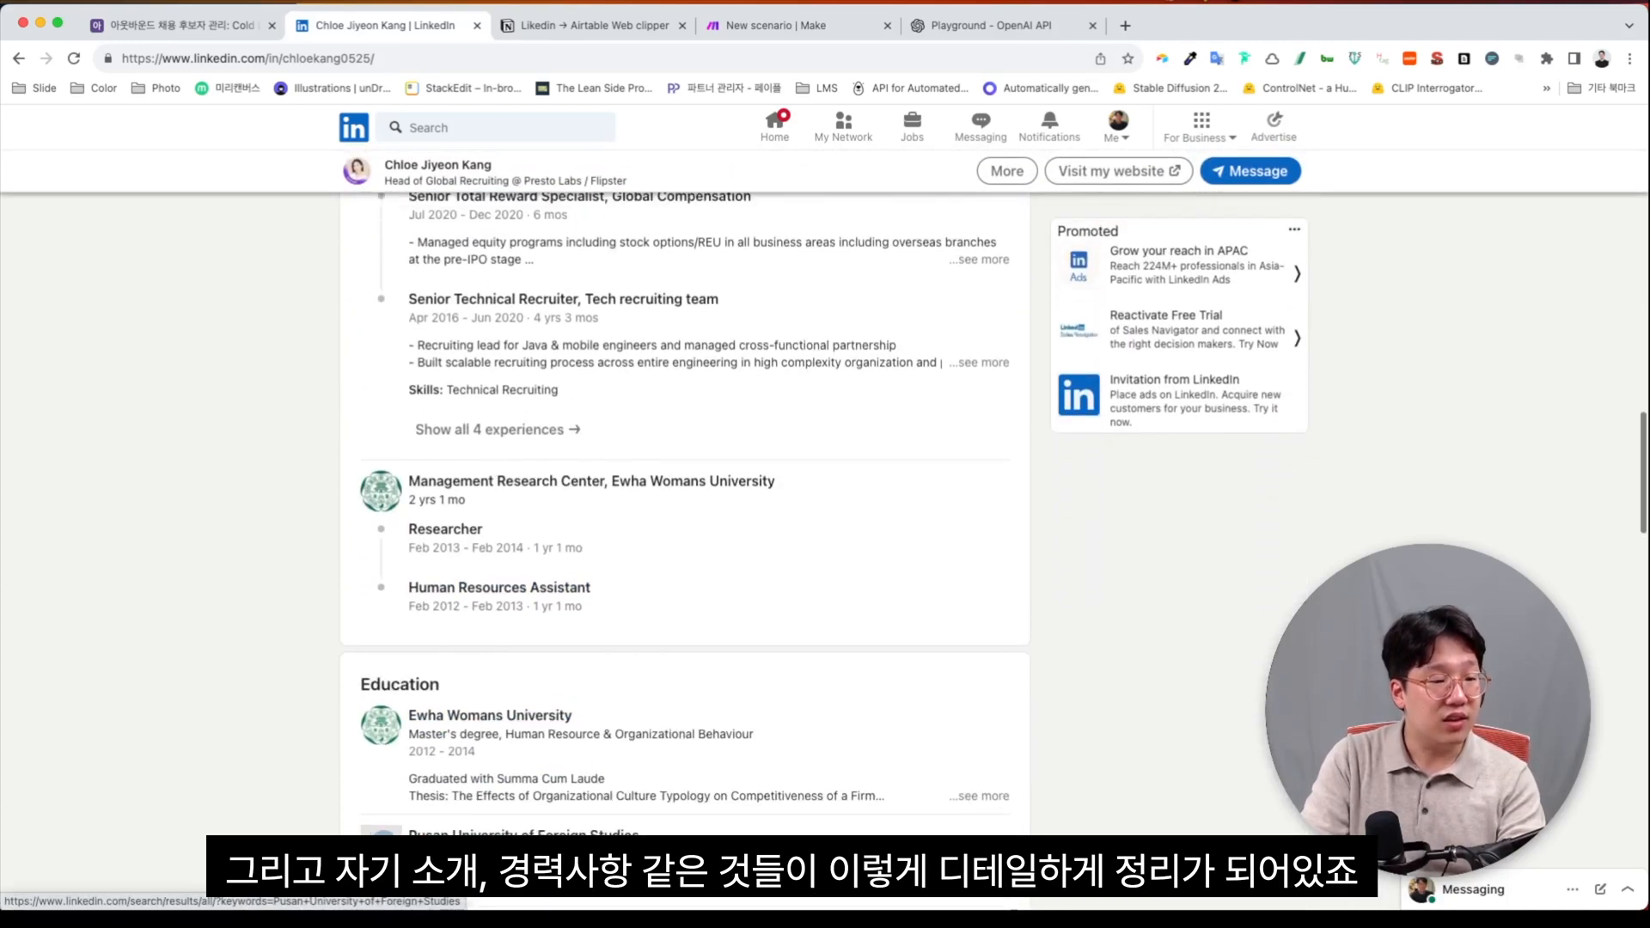
pyautogui.scroll(10, 685, 550)
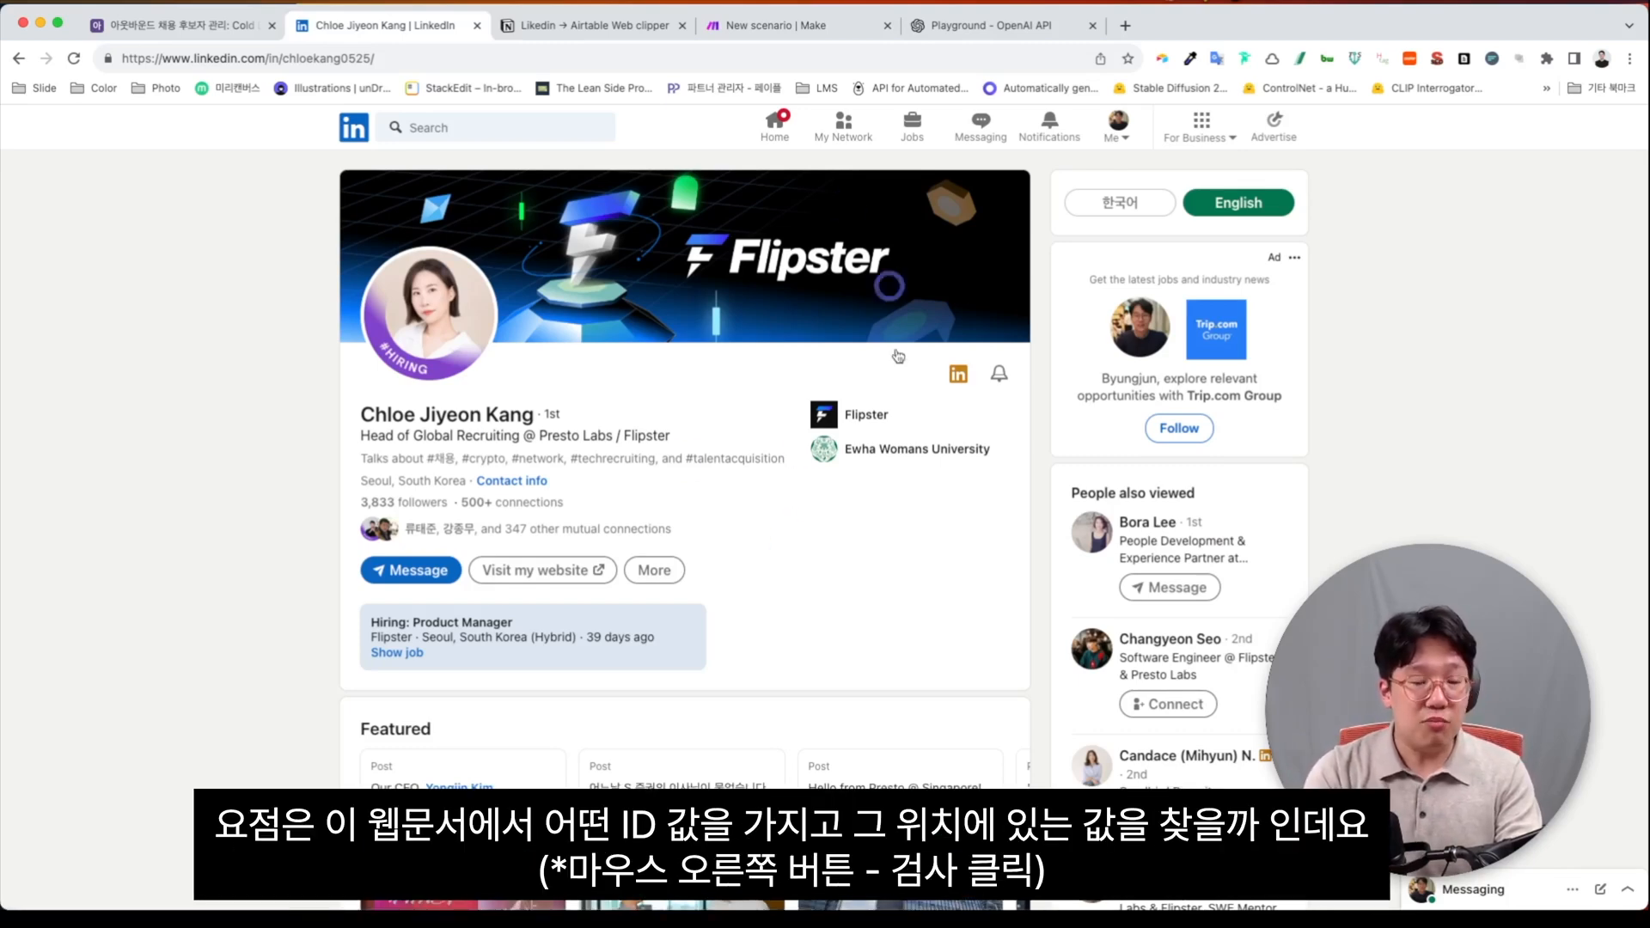
# Step: Inspect the profile's name heading in the developer tools and open its class value in the page markup
pyautogui.press('alt+super+i')
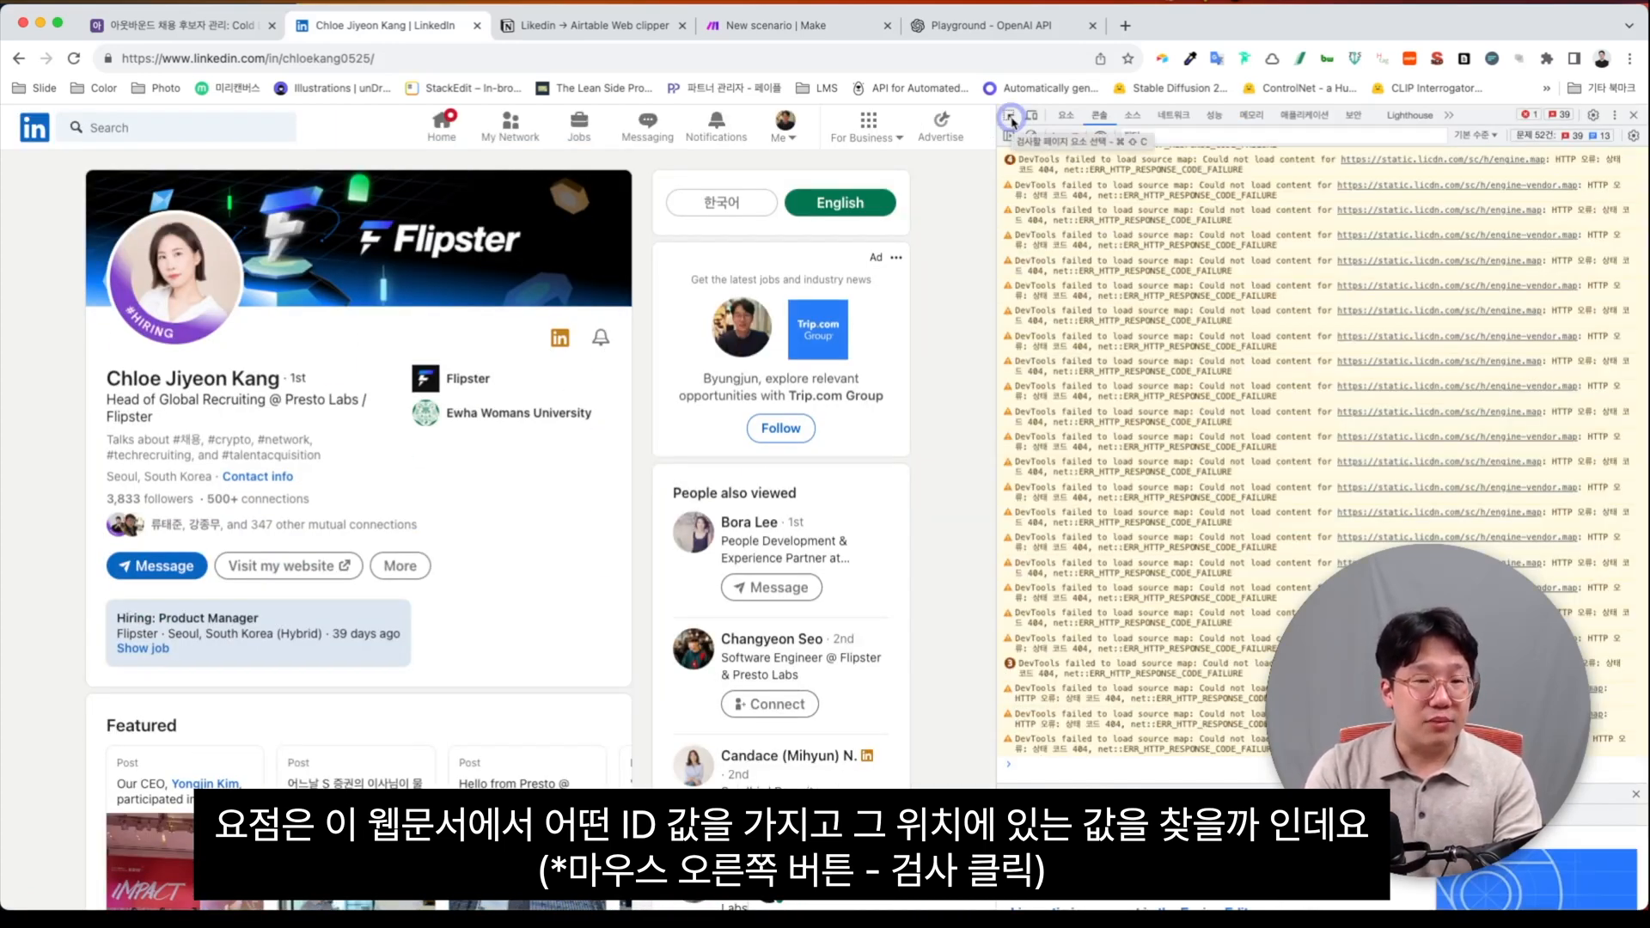
pyautogui.click(1011, 119)
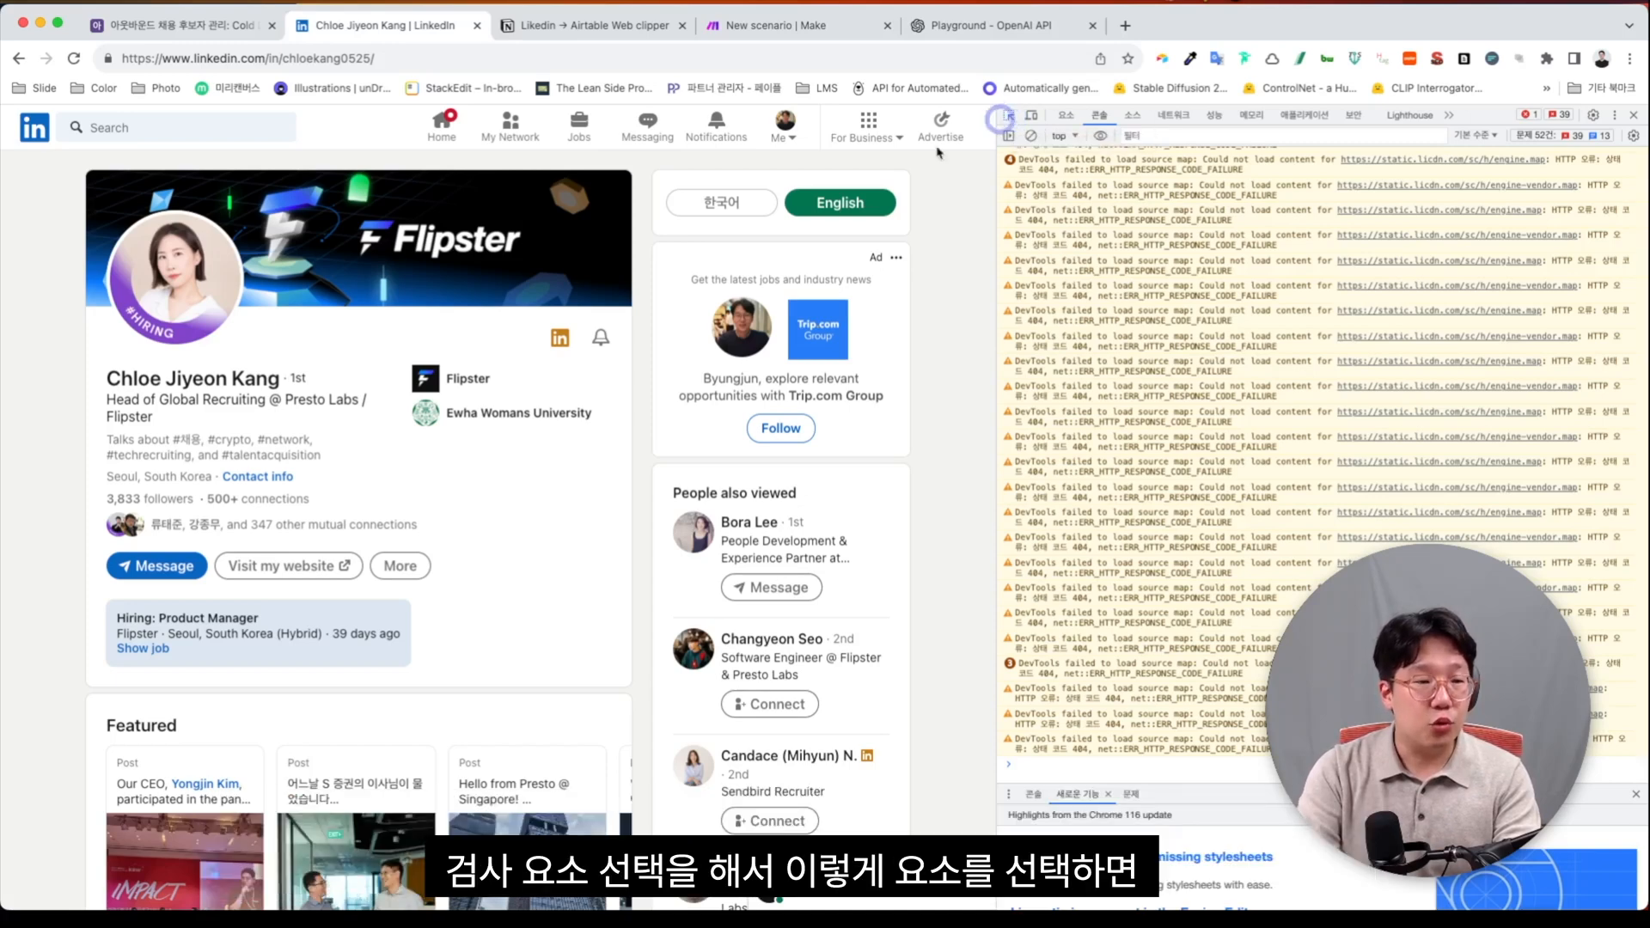
pyautogui.click(232, 379)
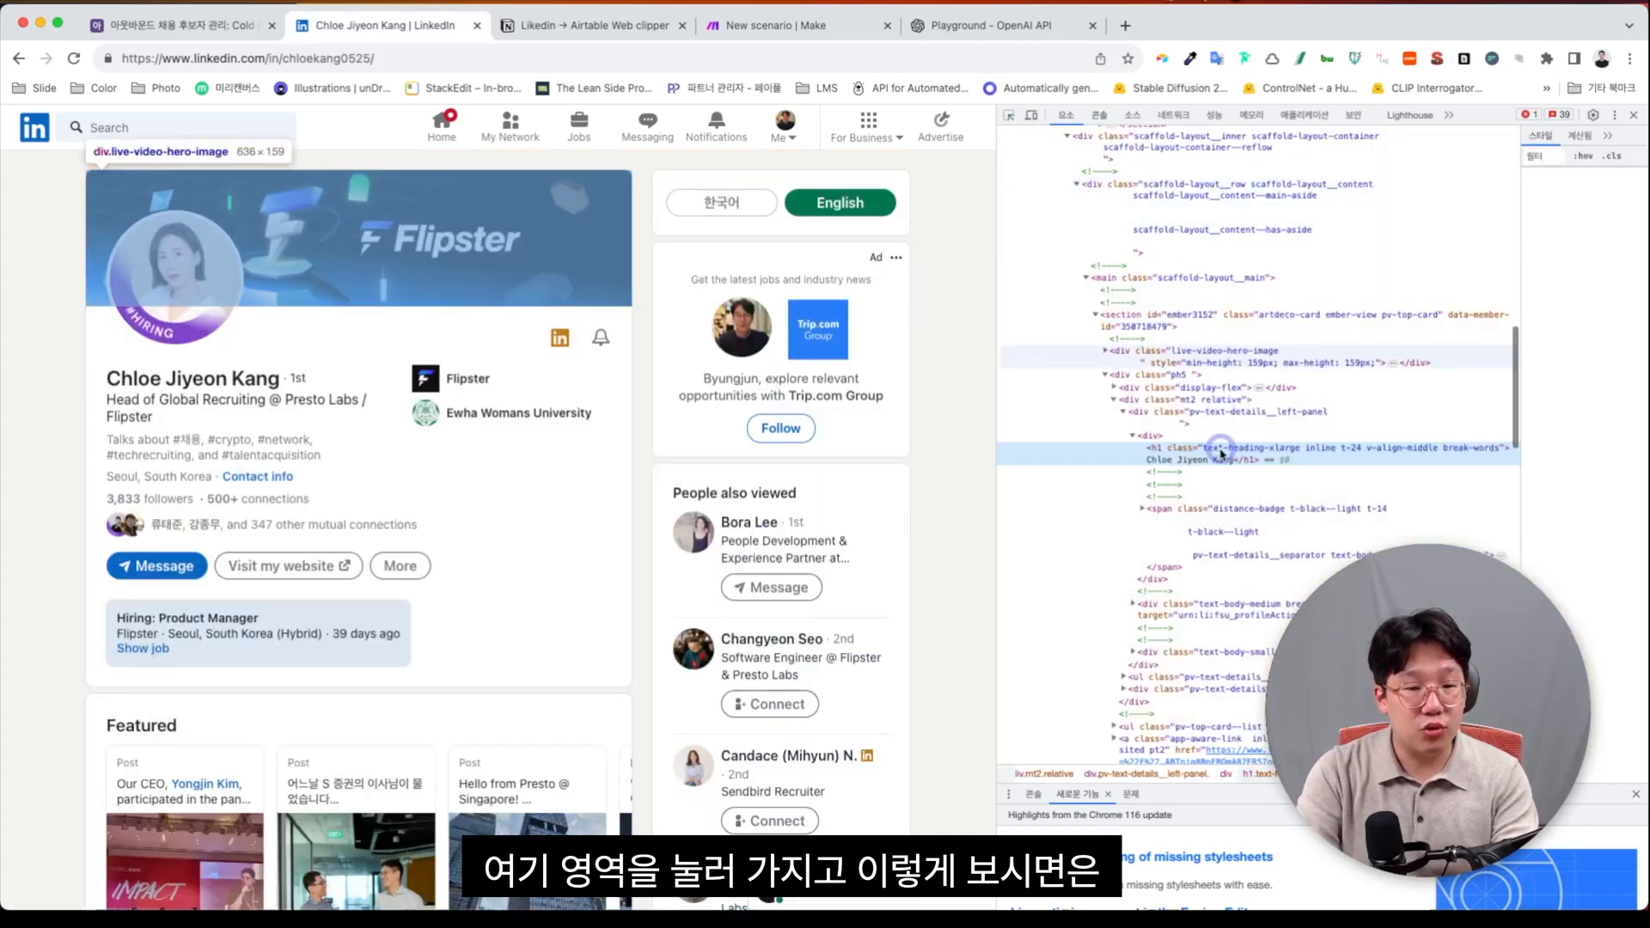
pyautogui.doubleClick(1222, 451)
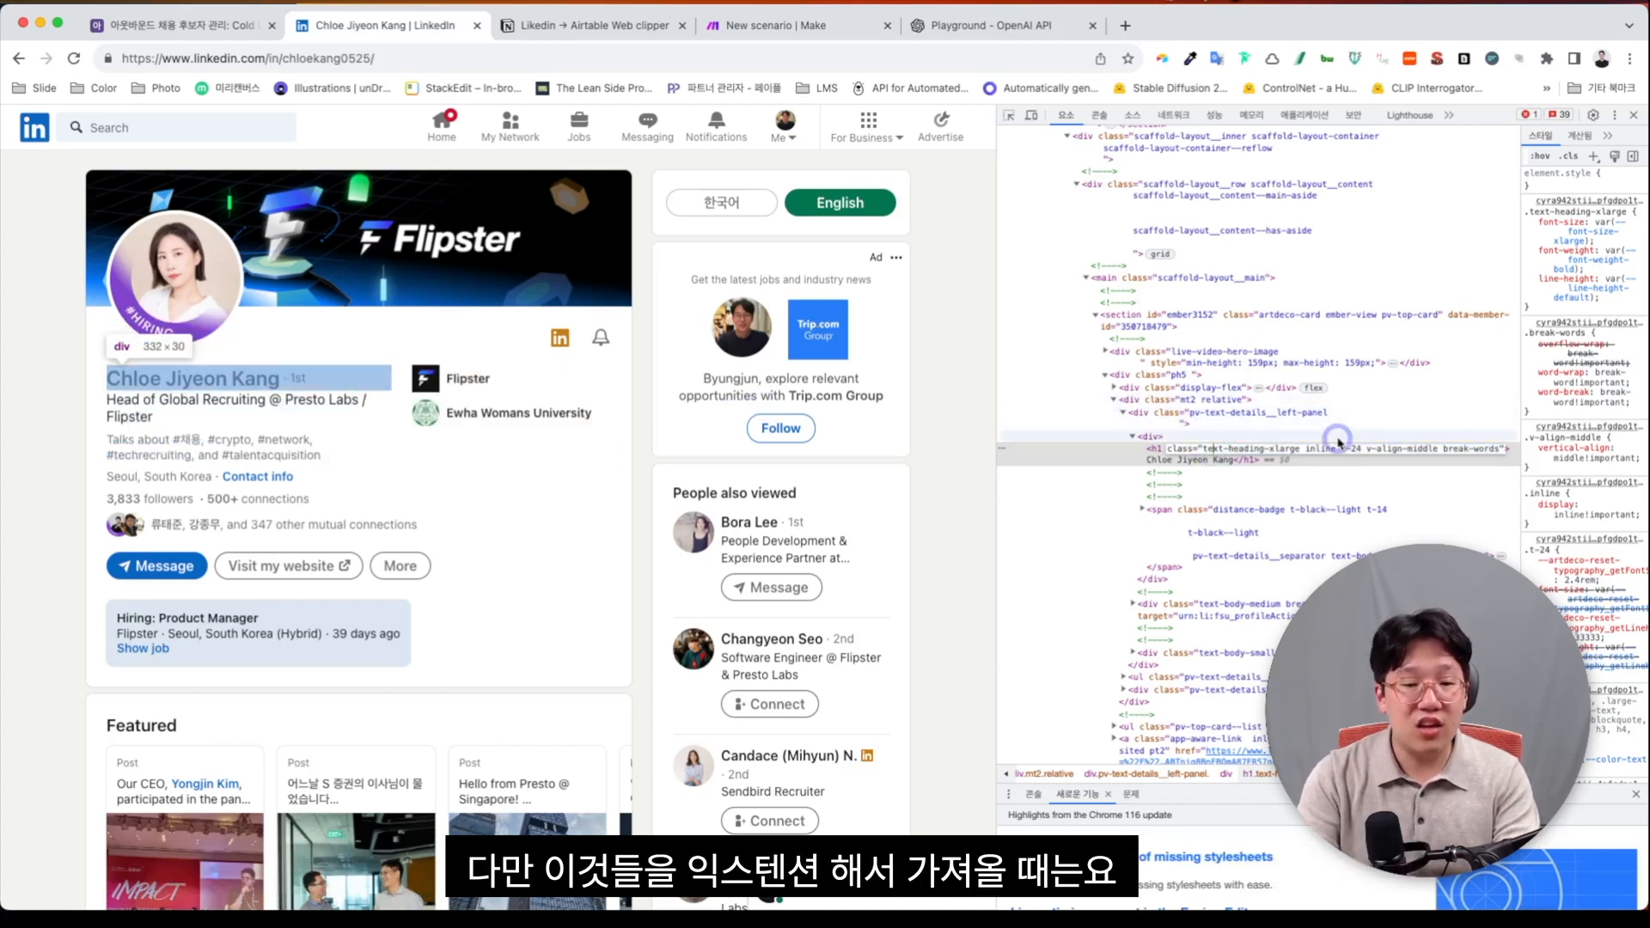
# Step: Show the 이름 field's CSS selector in the Airtable Web clipper setup and return to the LinkedIn profile to pick another element for inspection
pyautogui.click(219, 25)
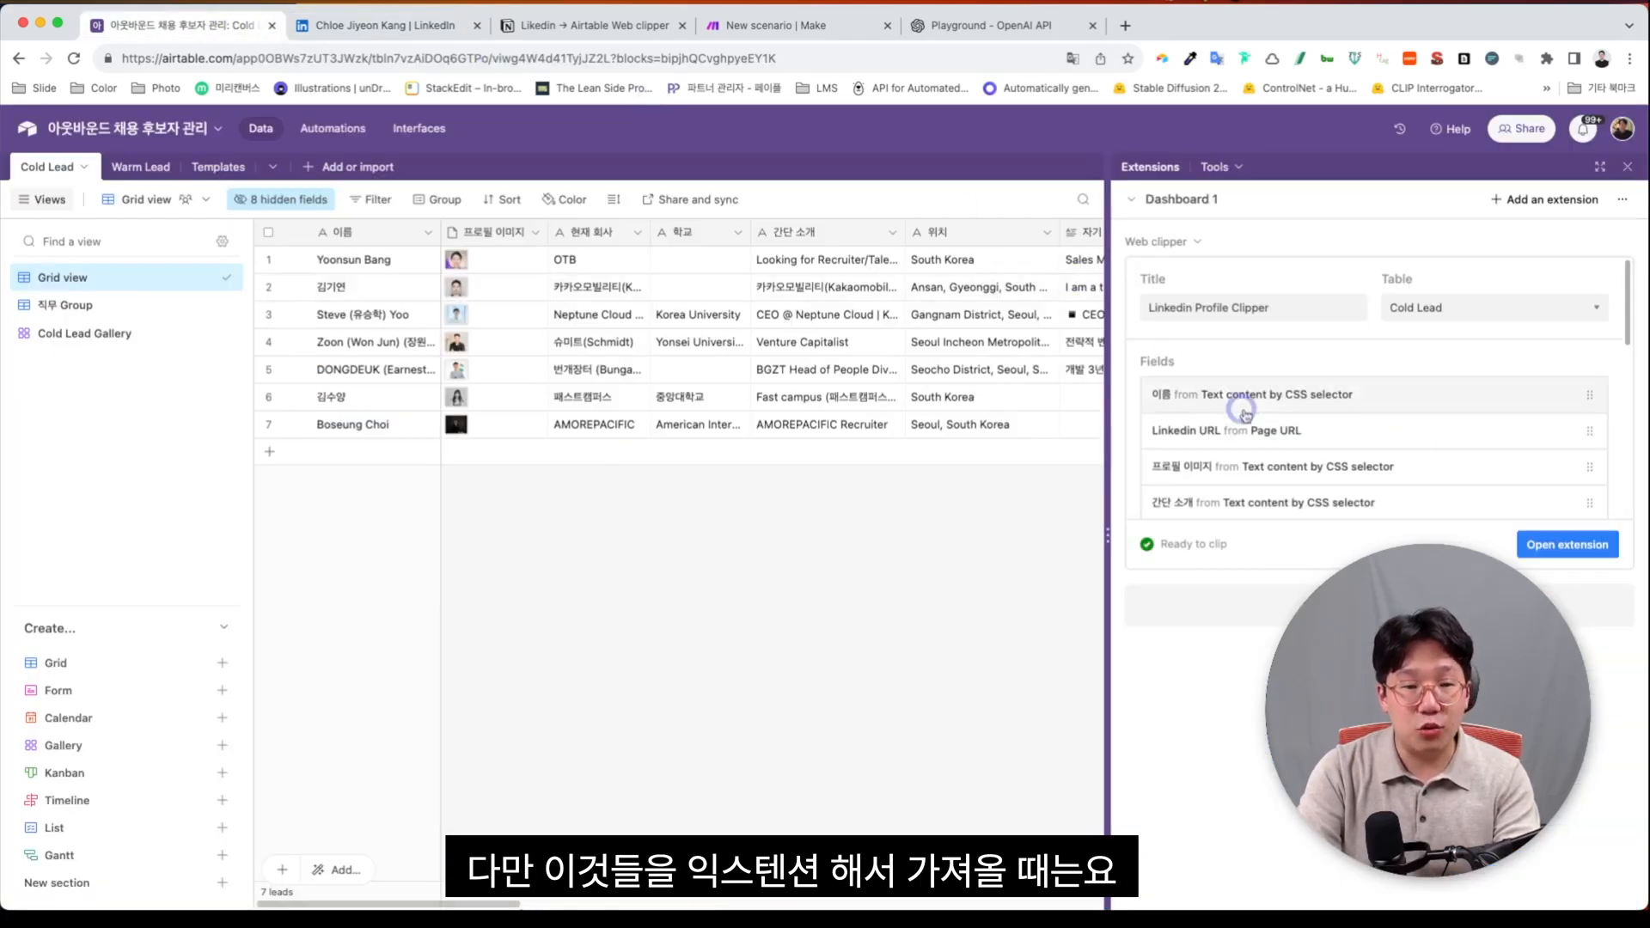
pyautogui.click(1270, 389)
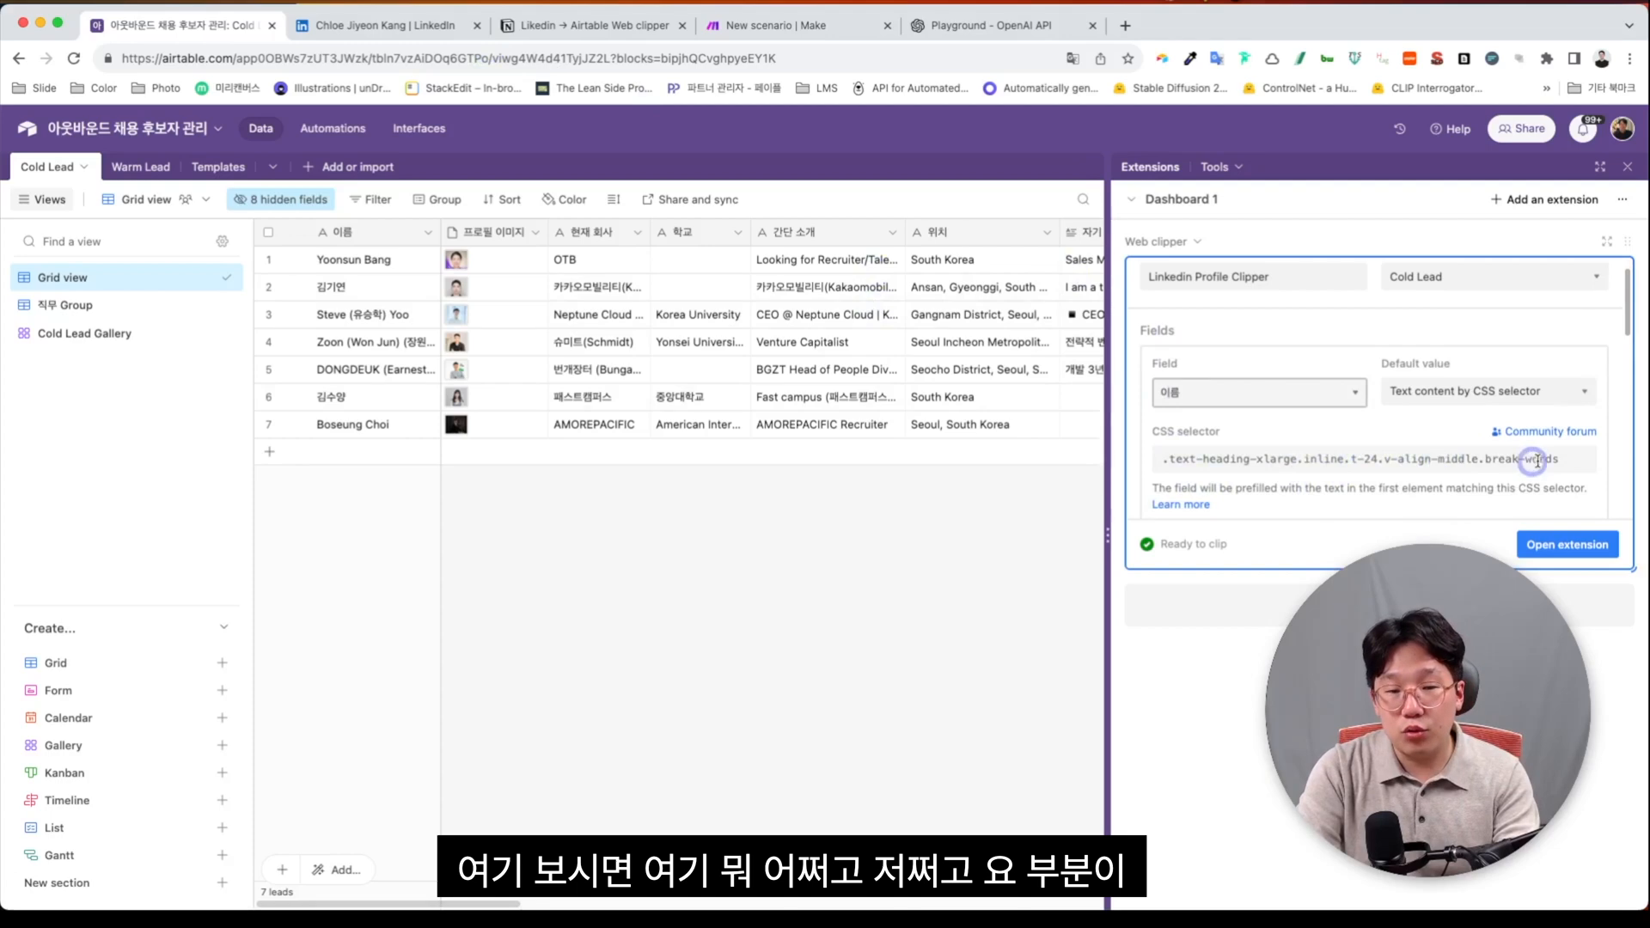
pyautogui.click(378, 25)
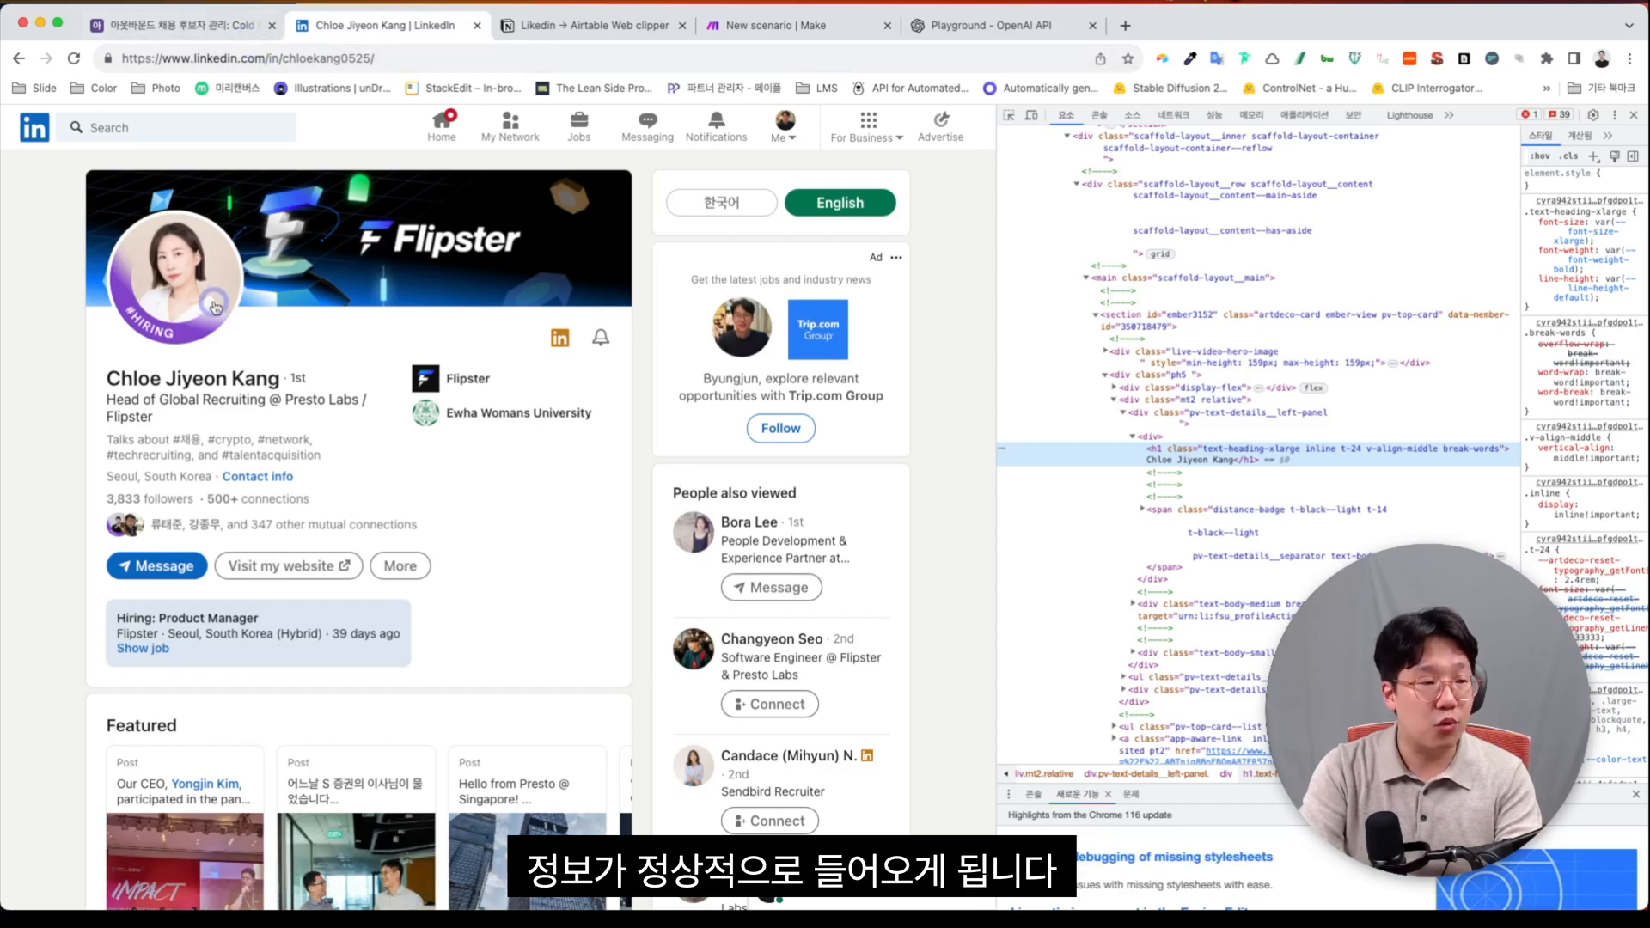
pyautogui.click(1013, 115)
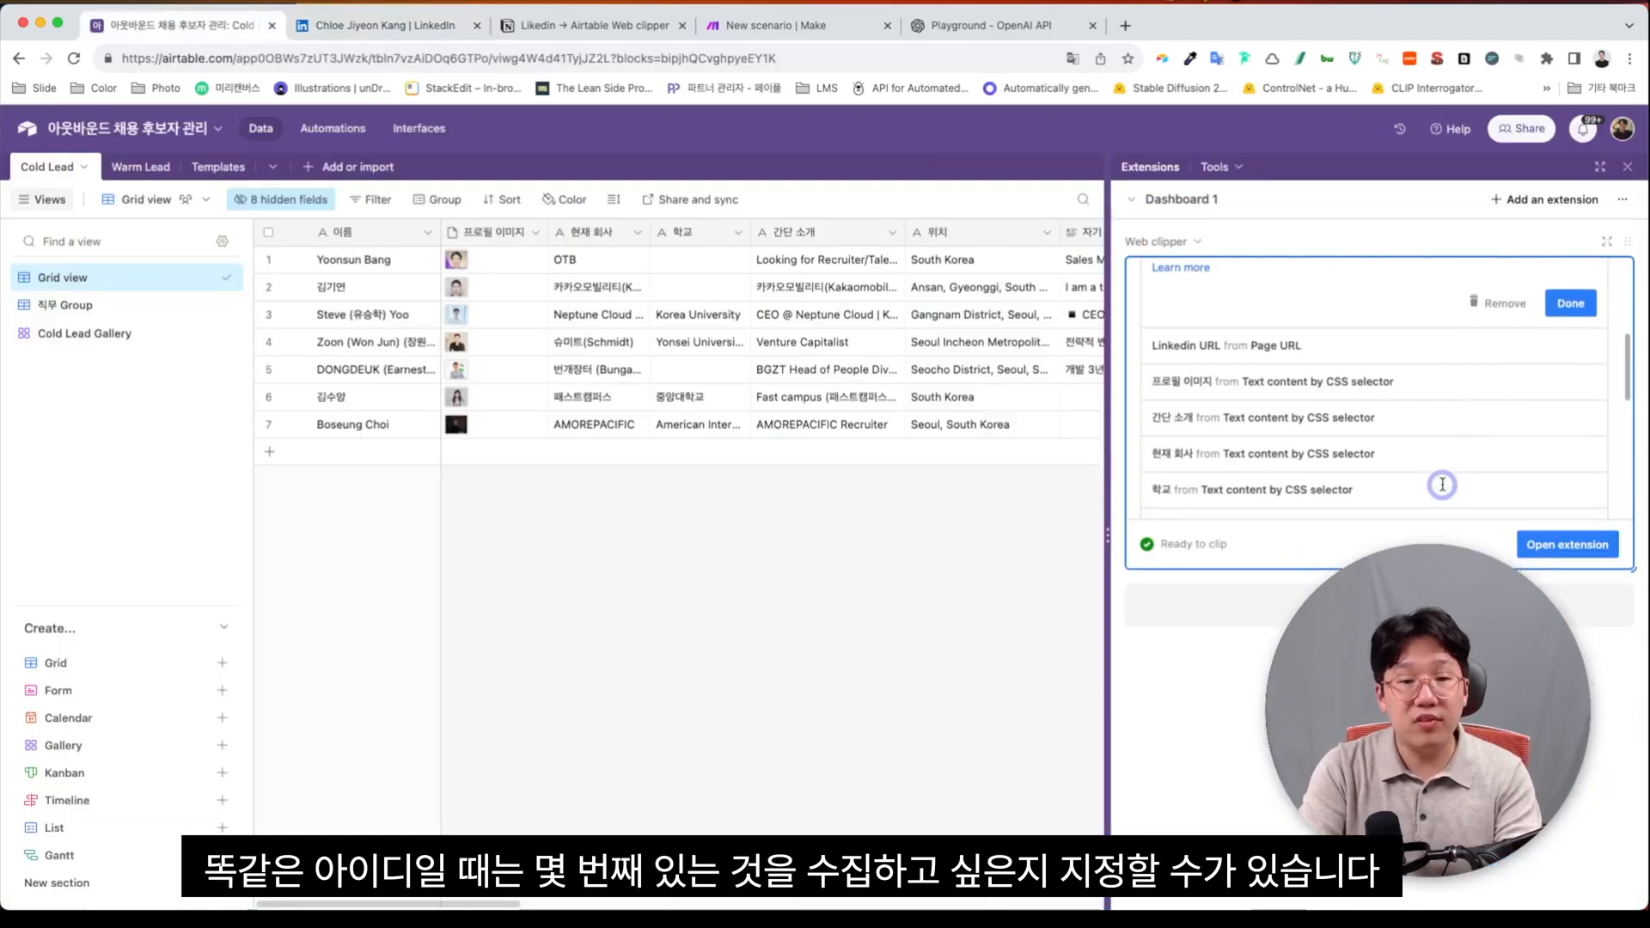
# Step: Expand the 현재 회사 field in the Web clipper setup and highlight the nth-child(1) part of its CSS selector
pyautogui.scroll(-2, 1375, 429)
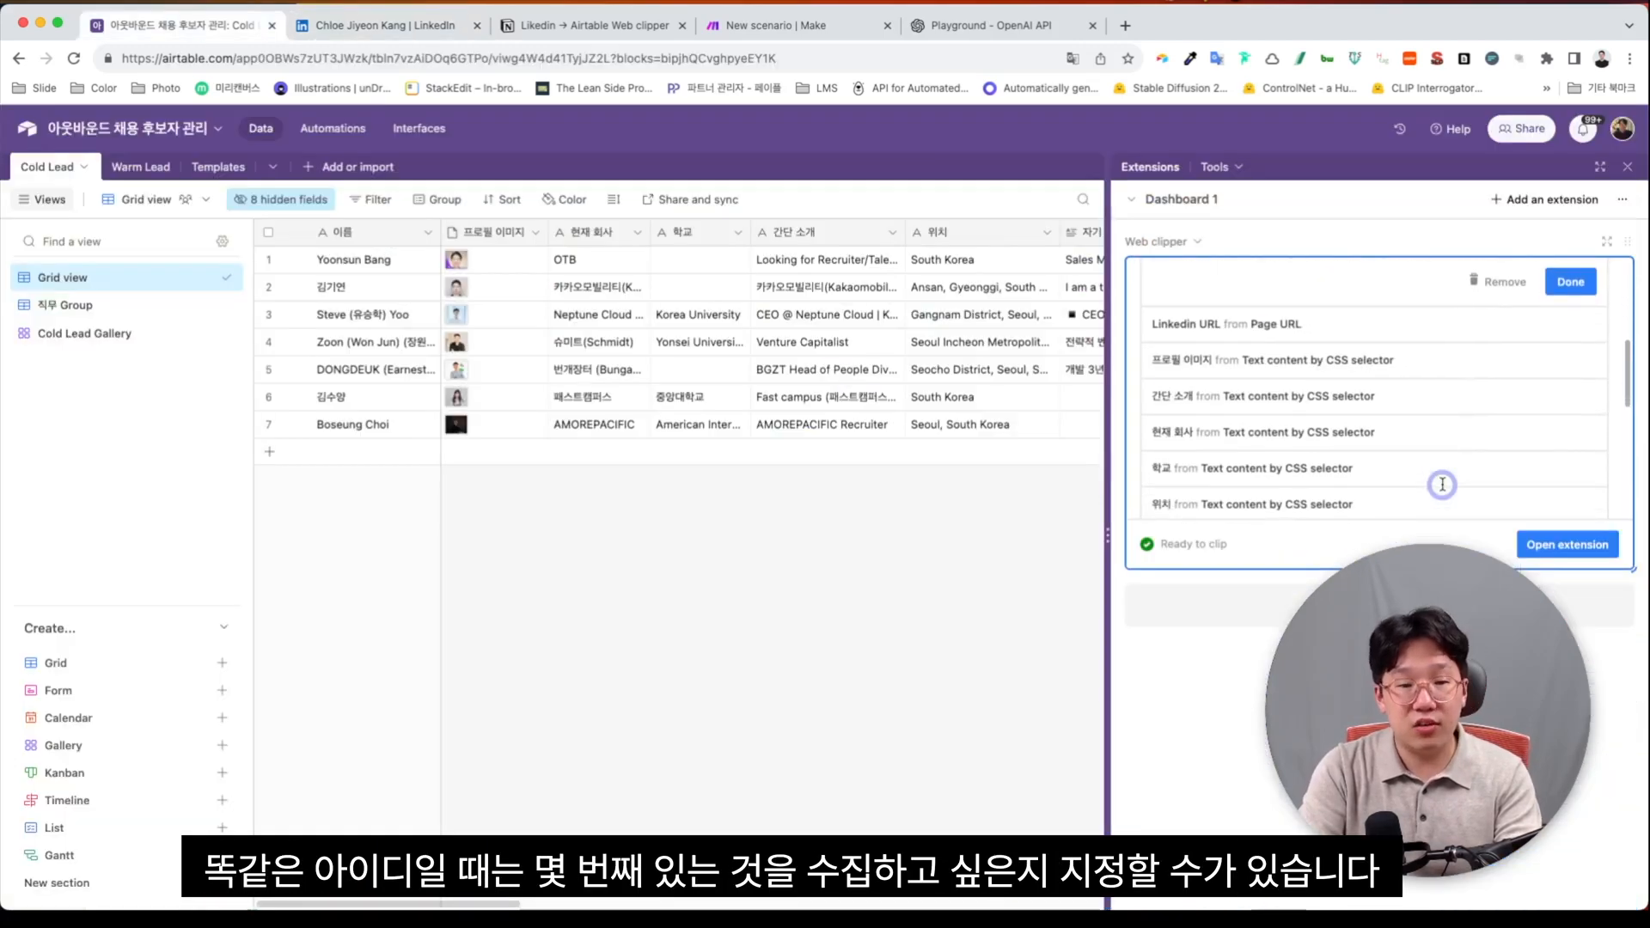
pyautogui.click(1374, 424)
pyautogui.scroll(1, 1324, 361)
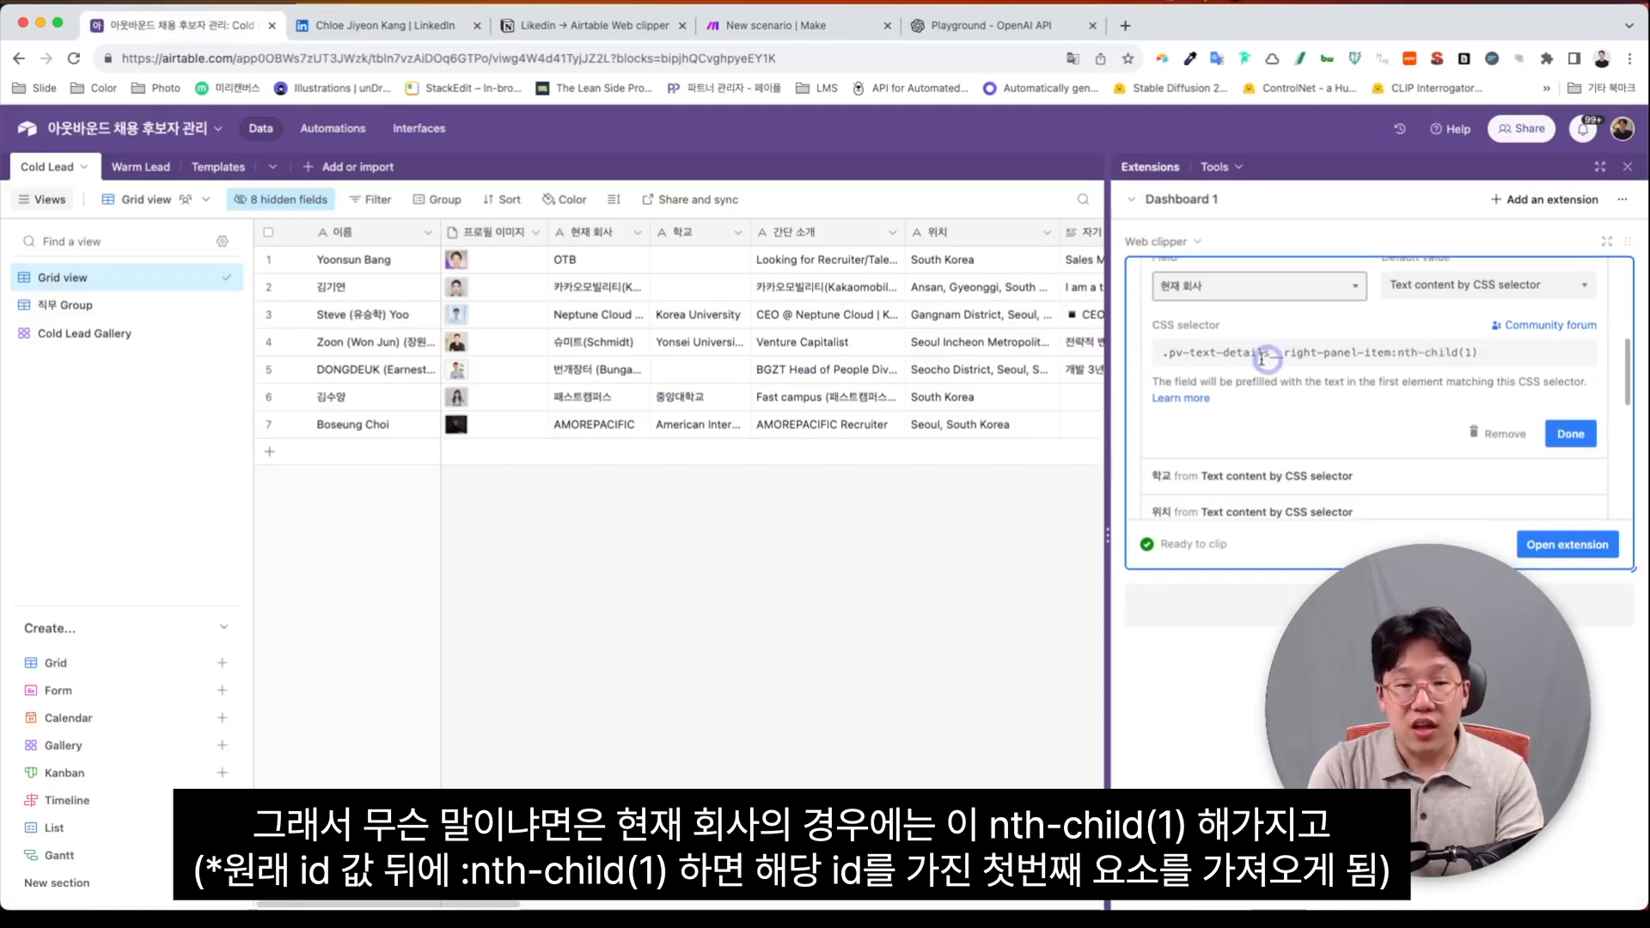
pyautogui.click(1403, 352)
pyautogui.moveTo(1404, 351); pyautogui.dragTo(1504, 352)
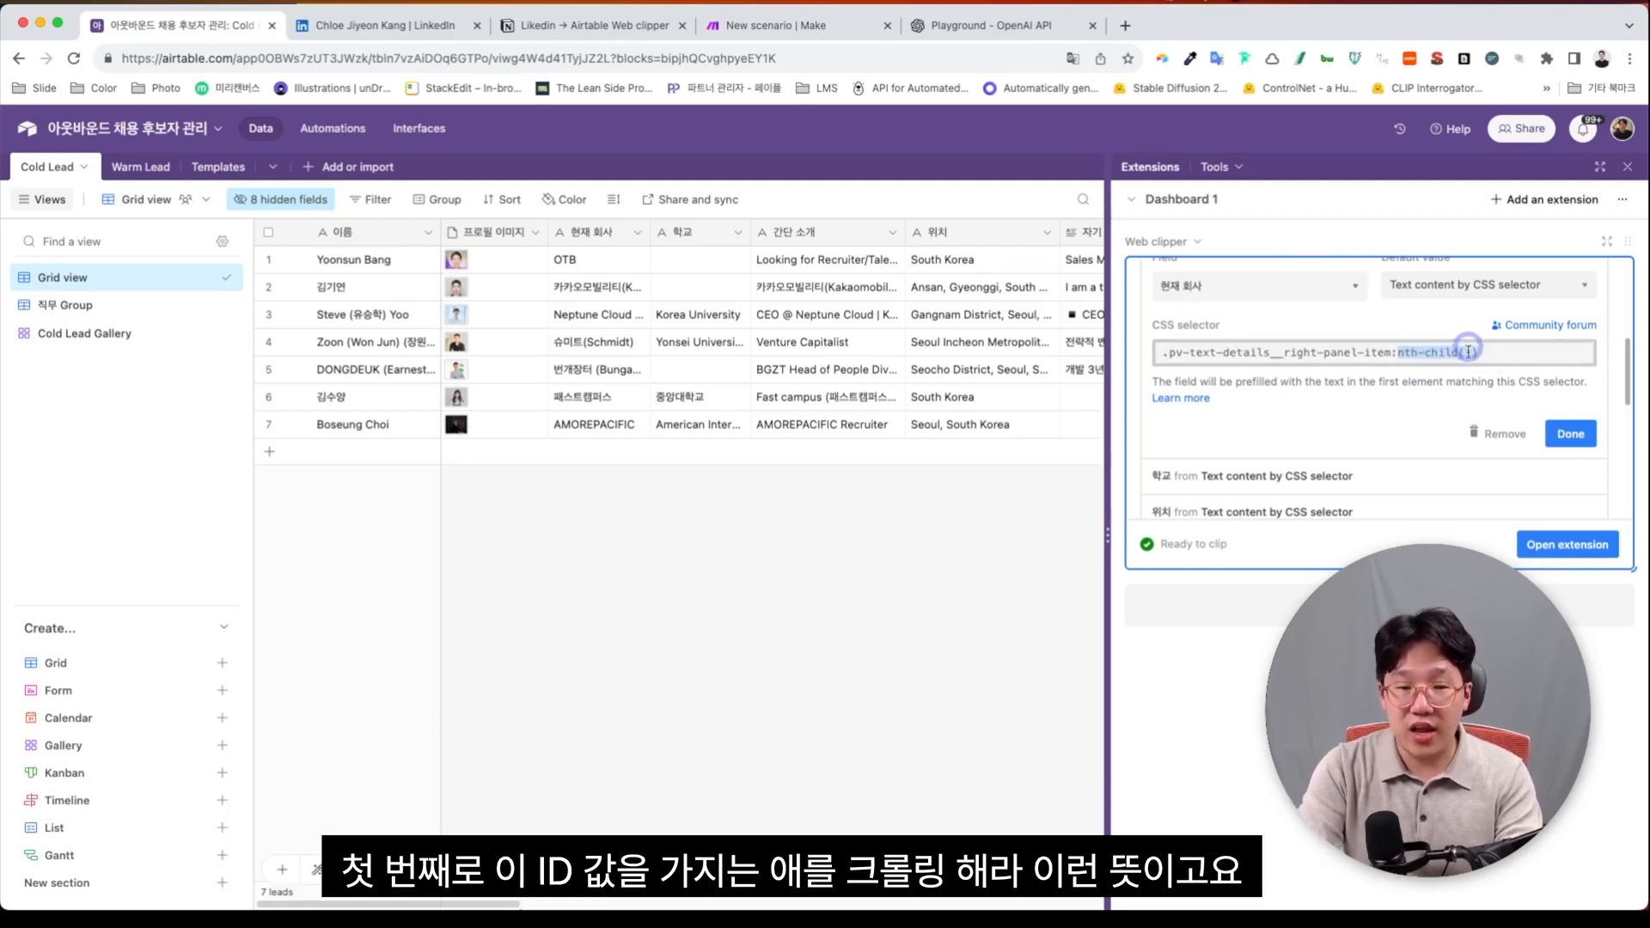
# Step: Expand the 학교 field, highlight the nth-child(2) part of its CSS selector and switch back to the inspected LinkedIn profile
pyautogui.click(1376, 476)
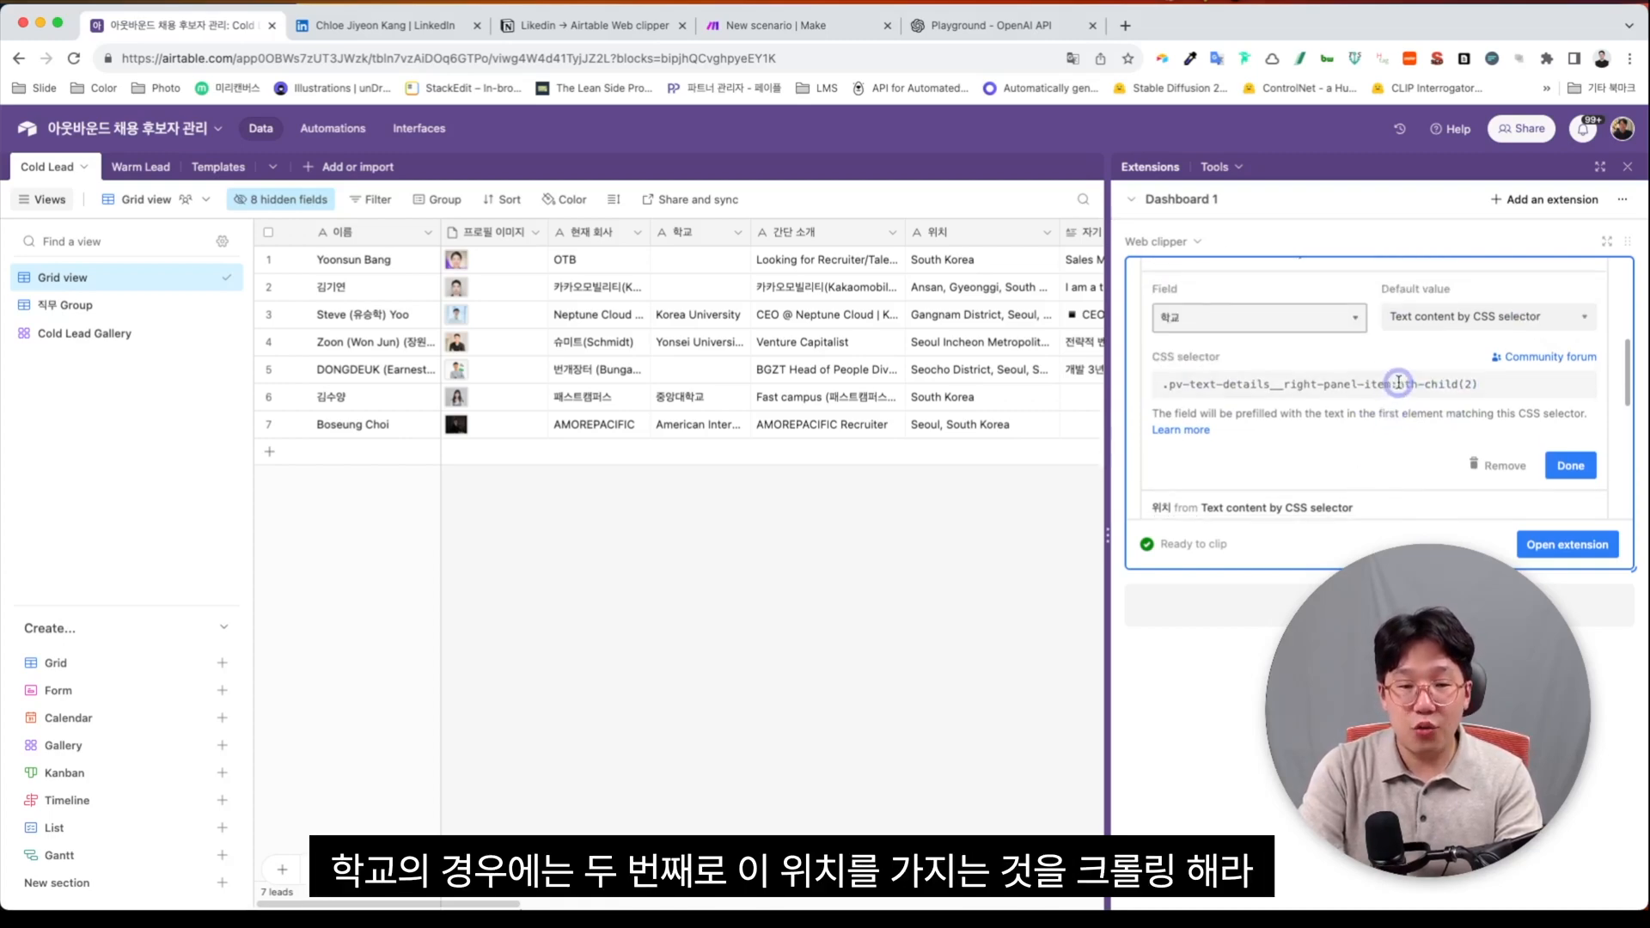
pyautogui.moveTo(1399, 384); pyautogui.dragTo(1547, 385)
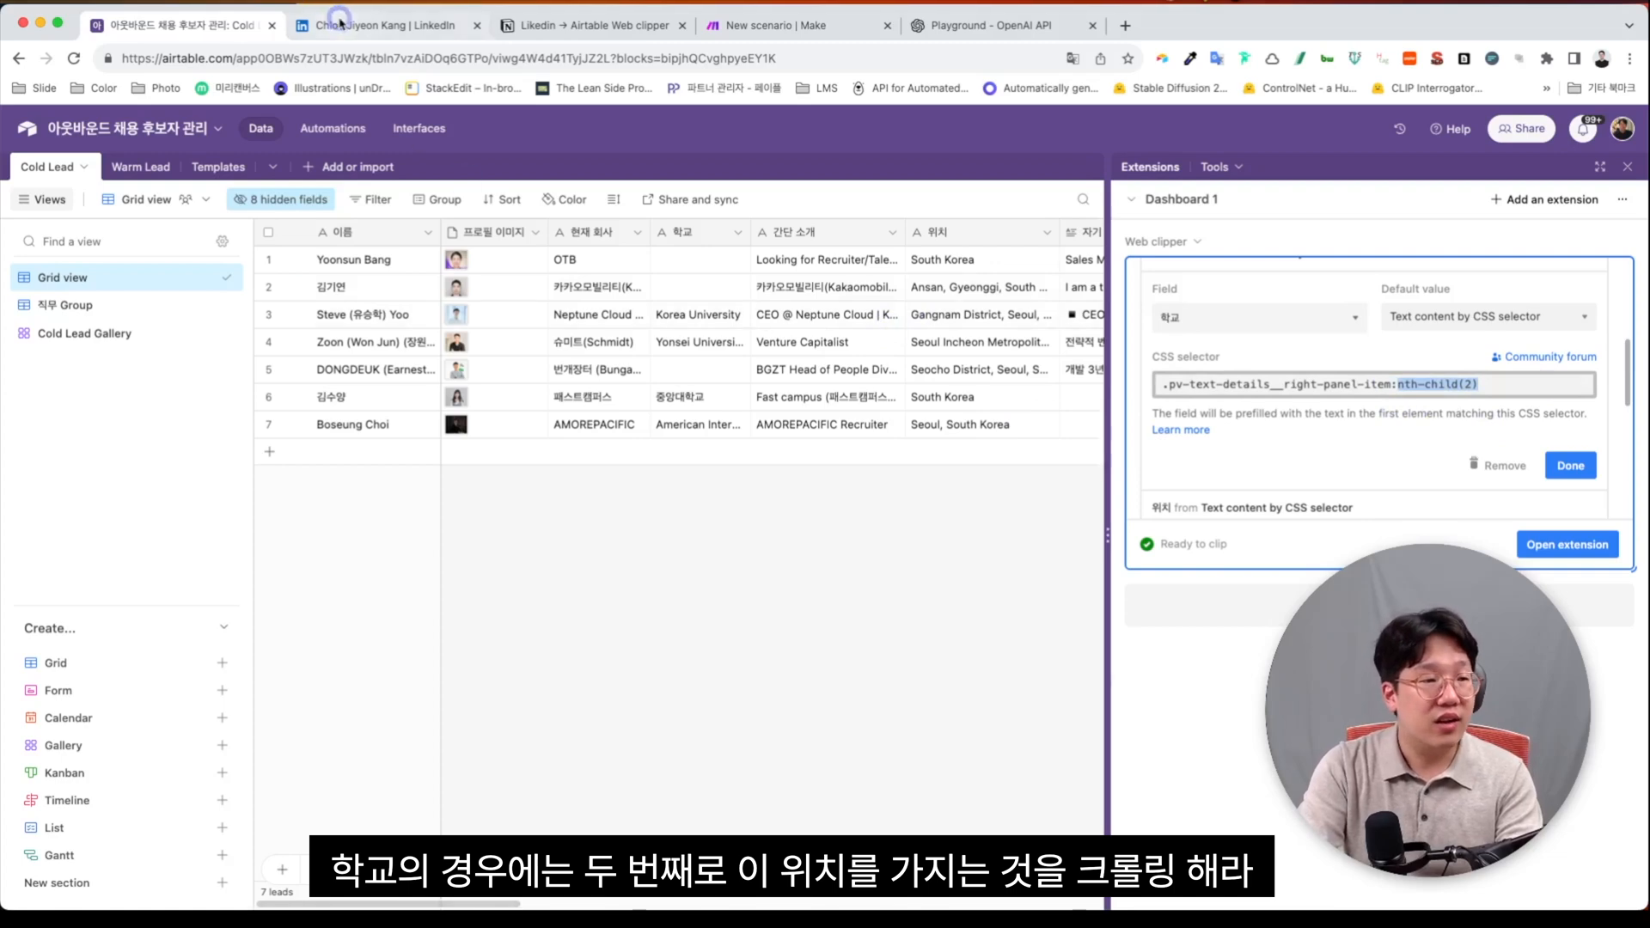
pyautogui.click(344, 25)
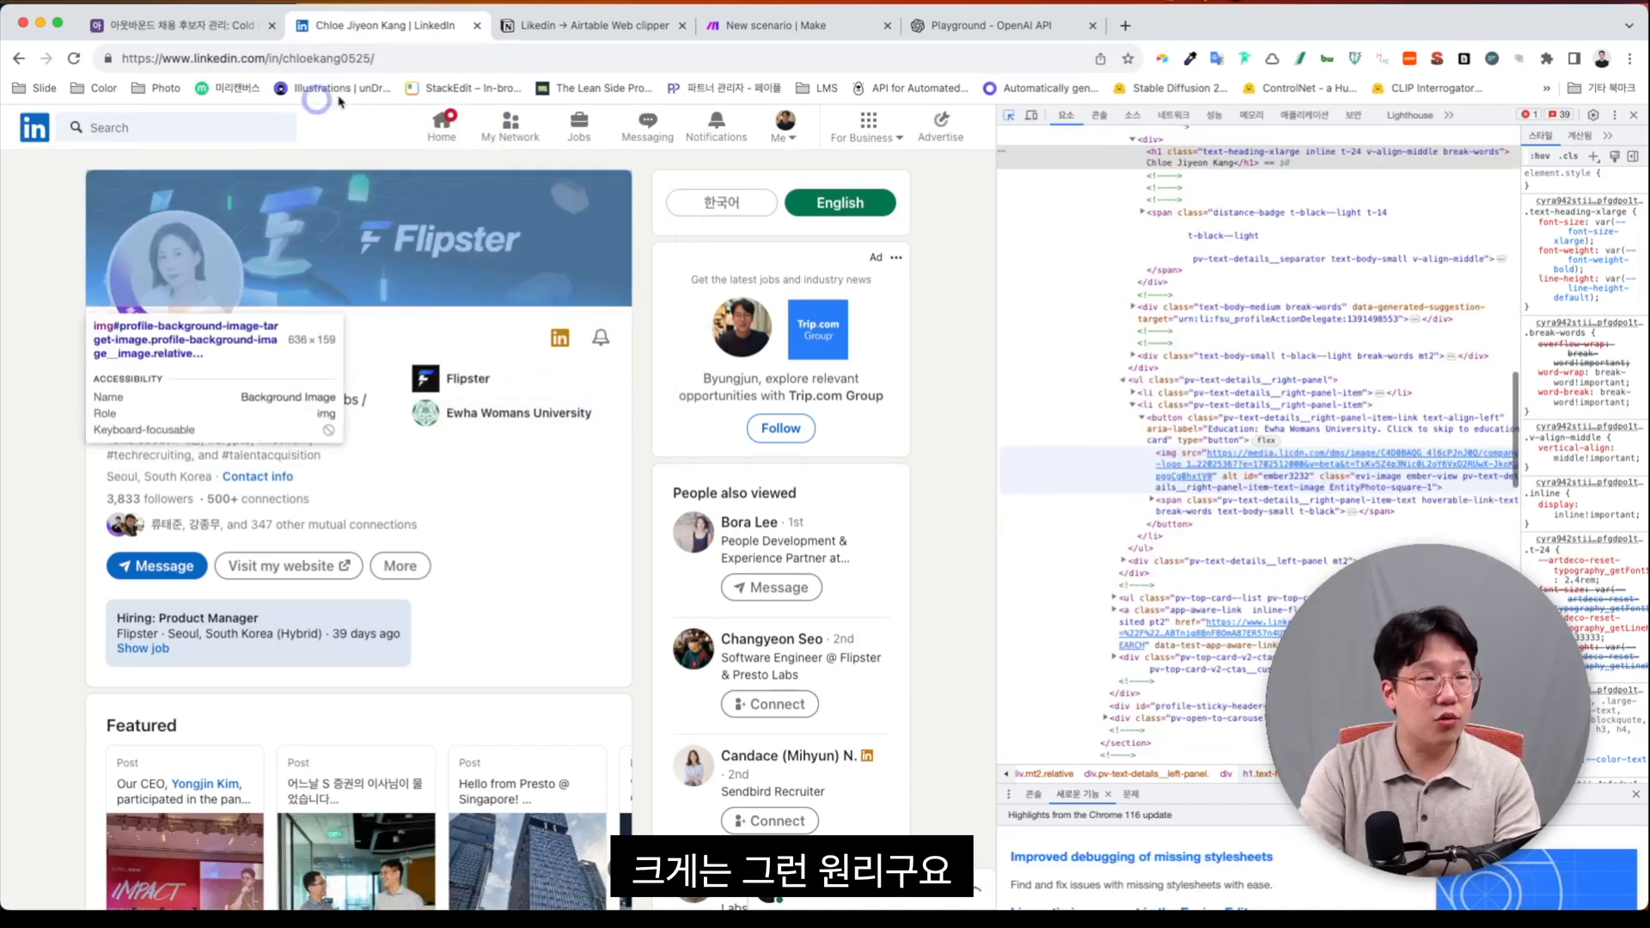
# Step: Switch to the Likedin → Airtable Web clipper guide in Notion and look through its field-mapping code block
pyautogui.click(571, 26)
pyautogui.scroll(10, 622, 200)
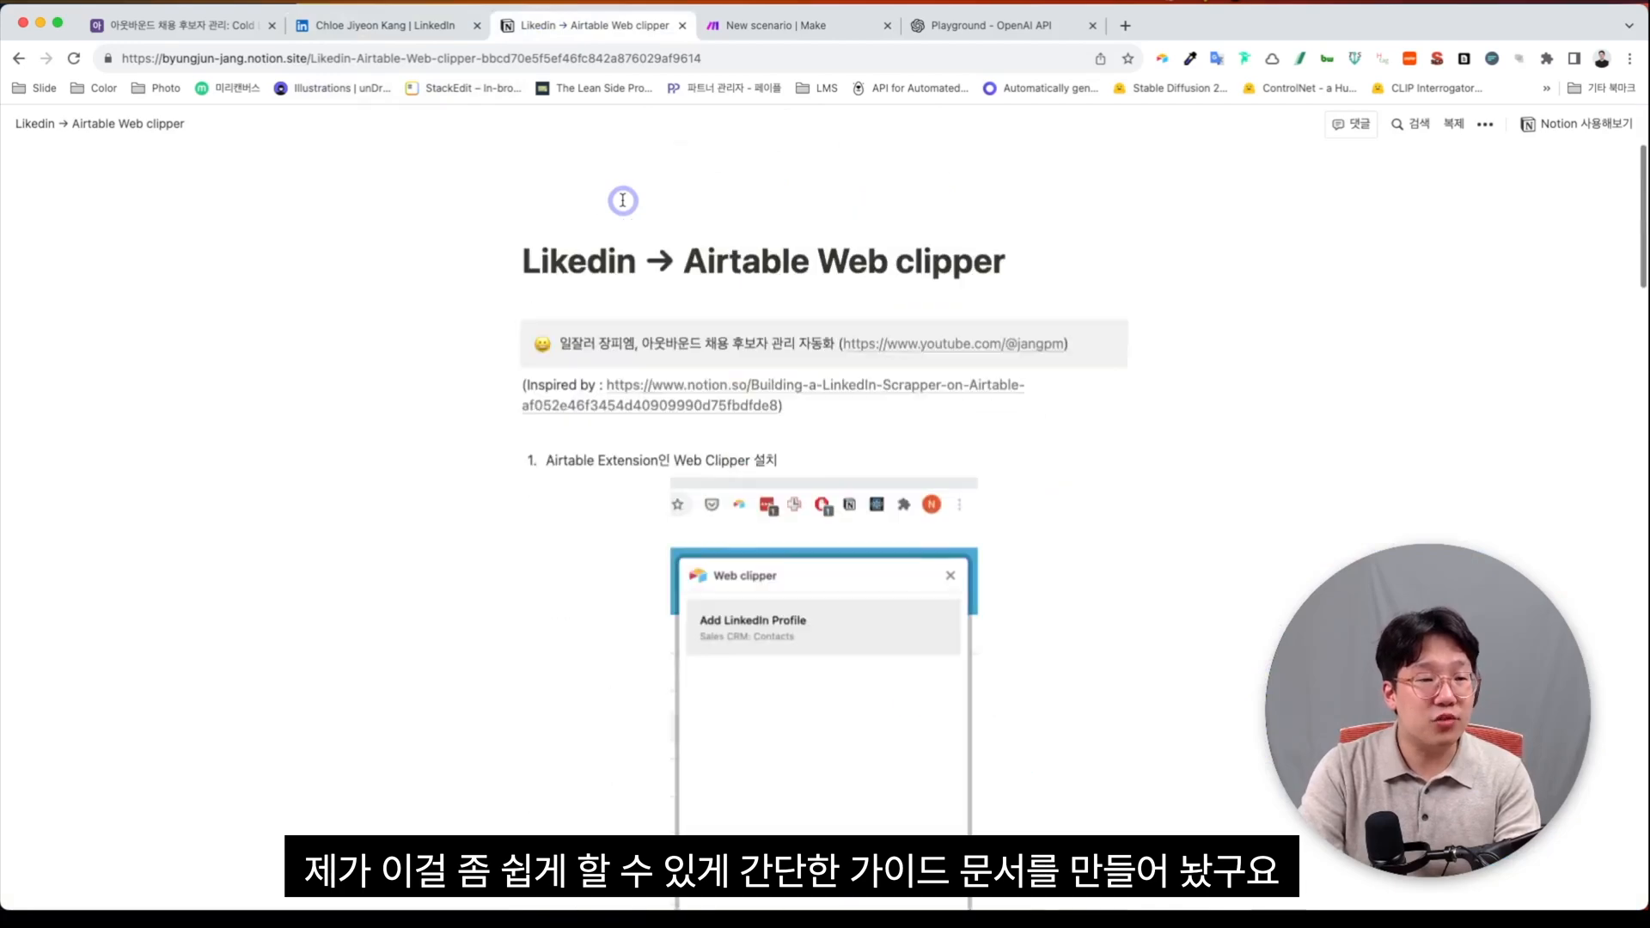
pyautogui.scroll(-15, 623, 201)
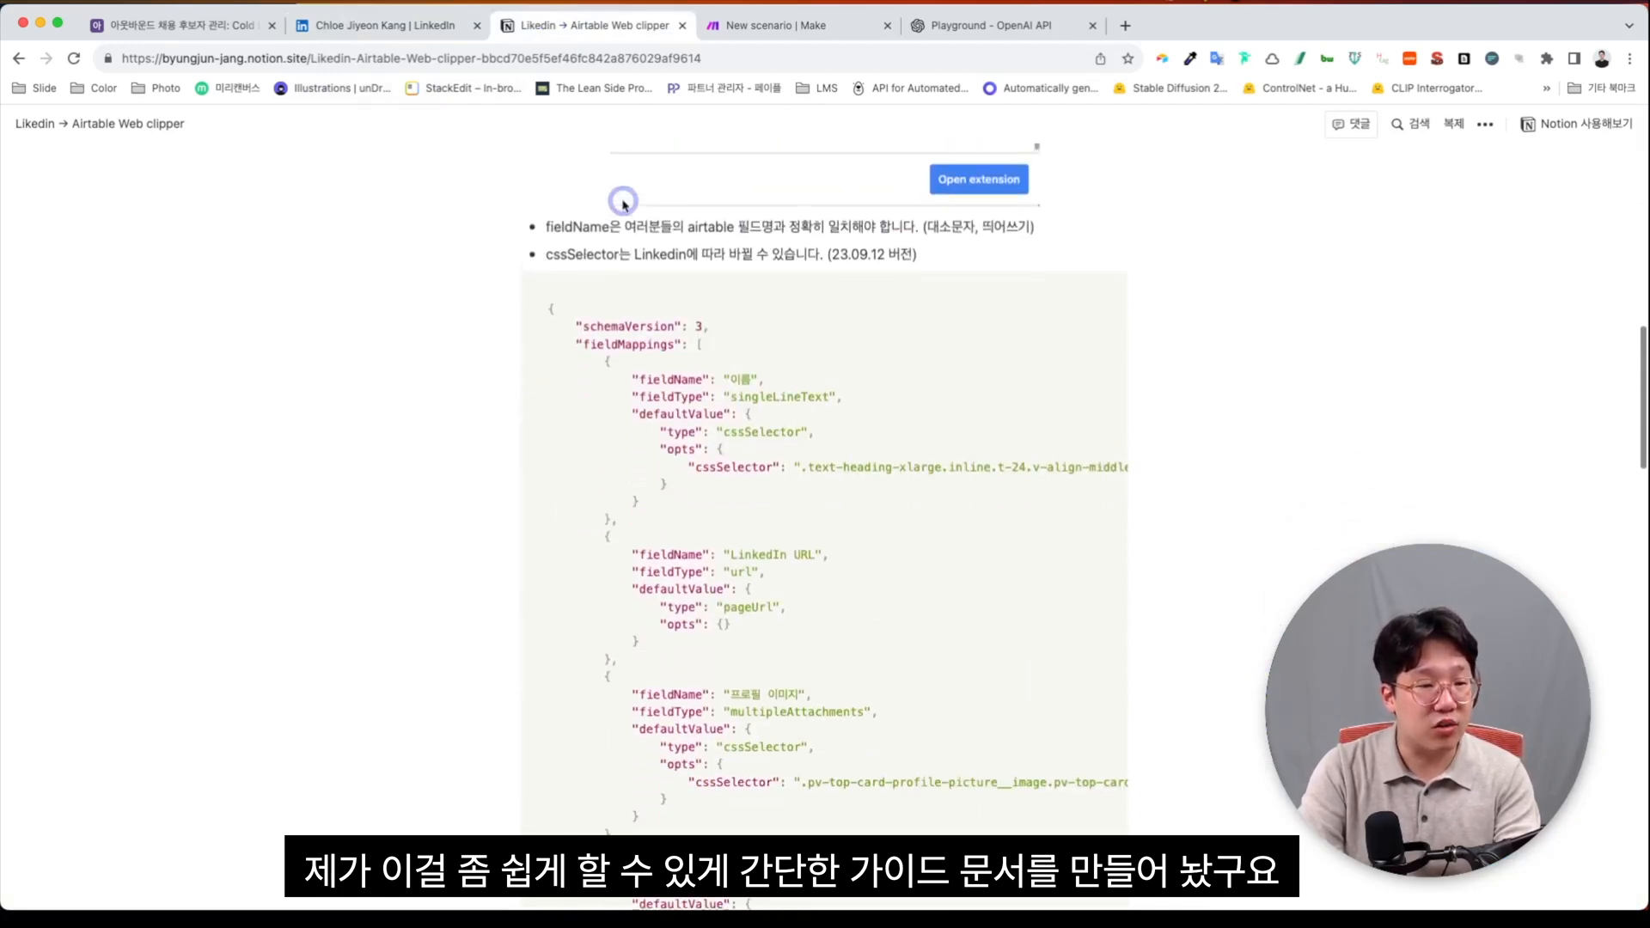
pyautogui.scroll(-2, 775, 544)
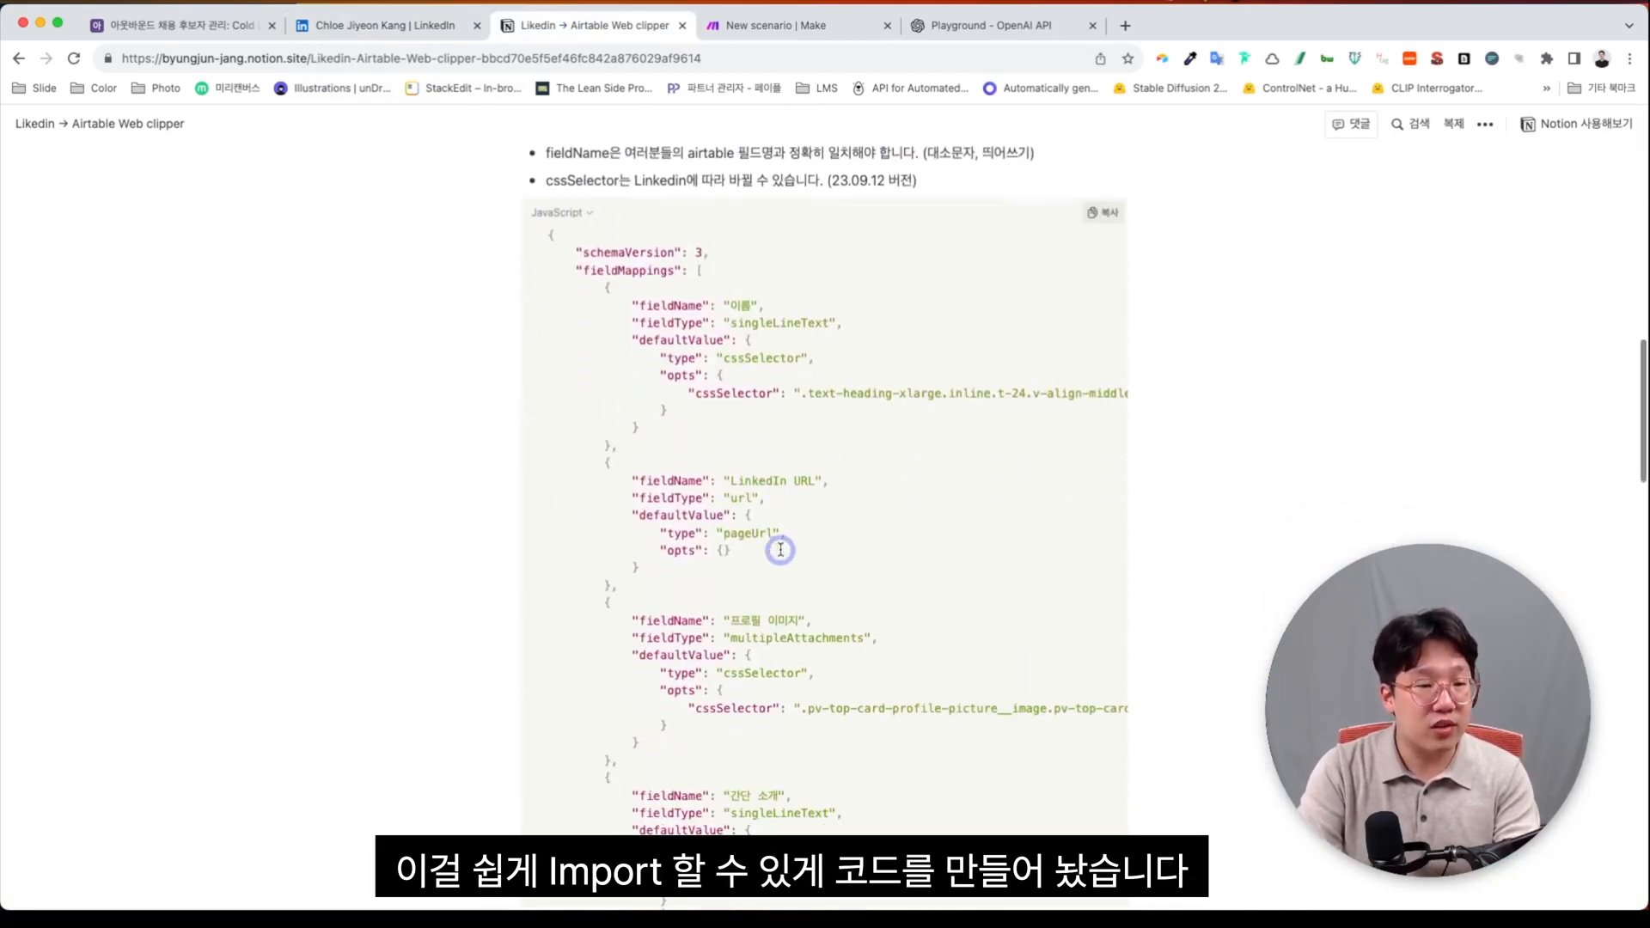
# Step: Switch to Airtable, find the Web clipper in the Marketplace and add it with a clip action for the Cold Lead table
pyautogui.click(224, 38)
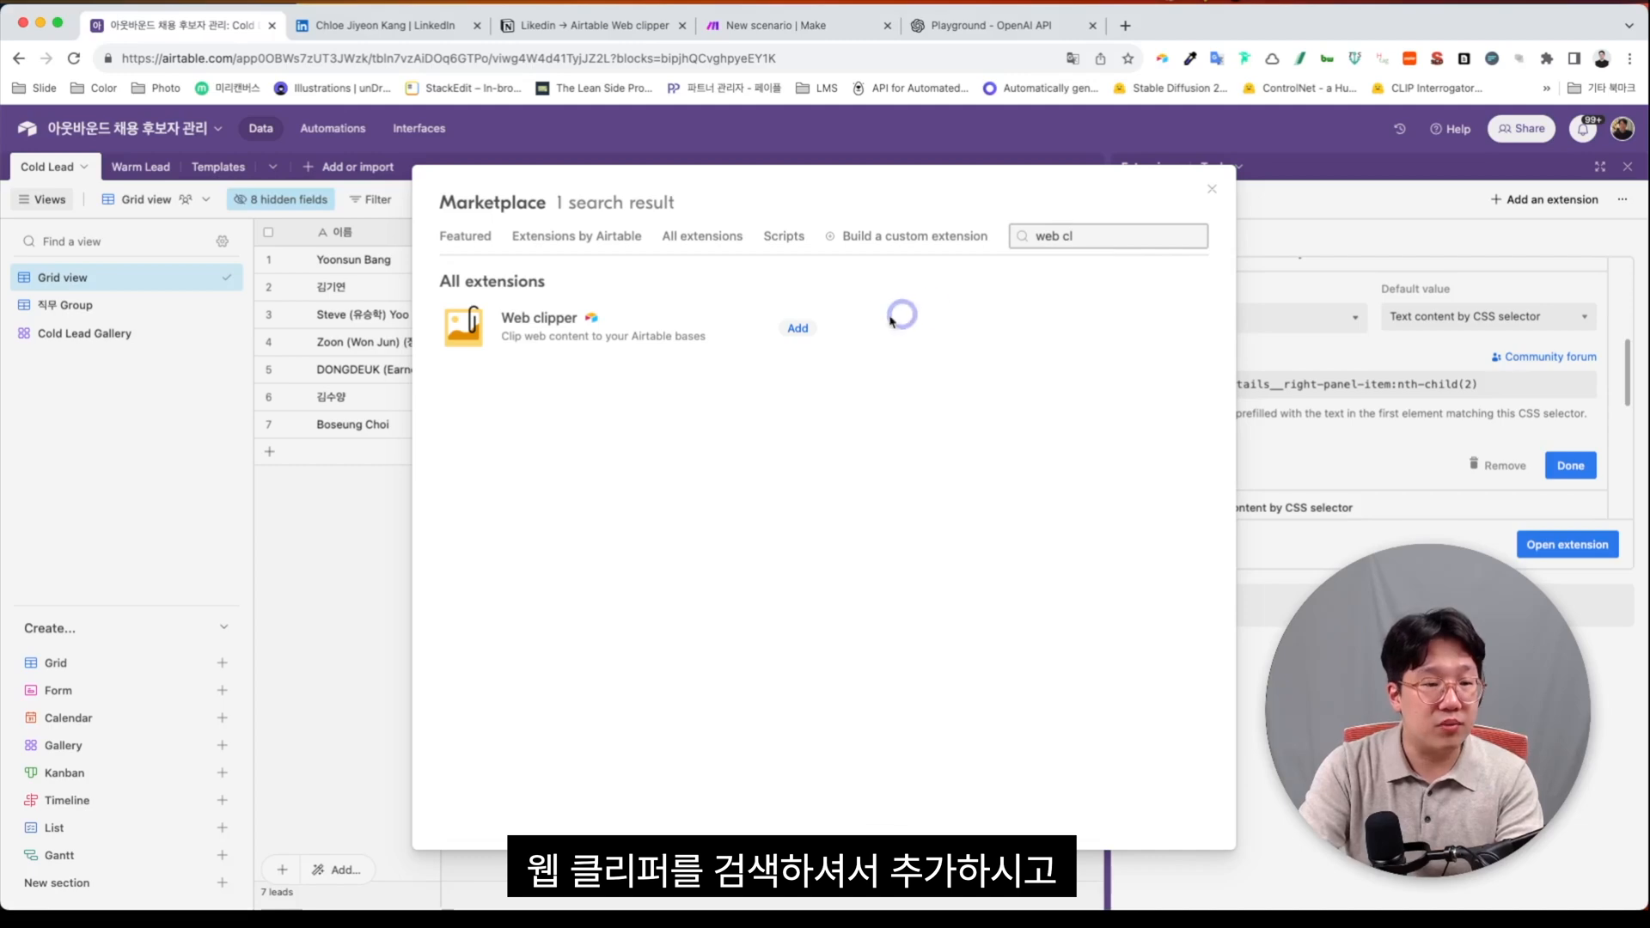
pyautogui.click(797, 328)
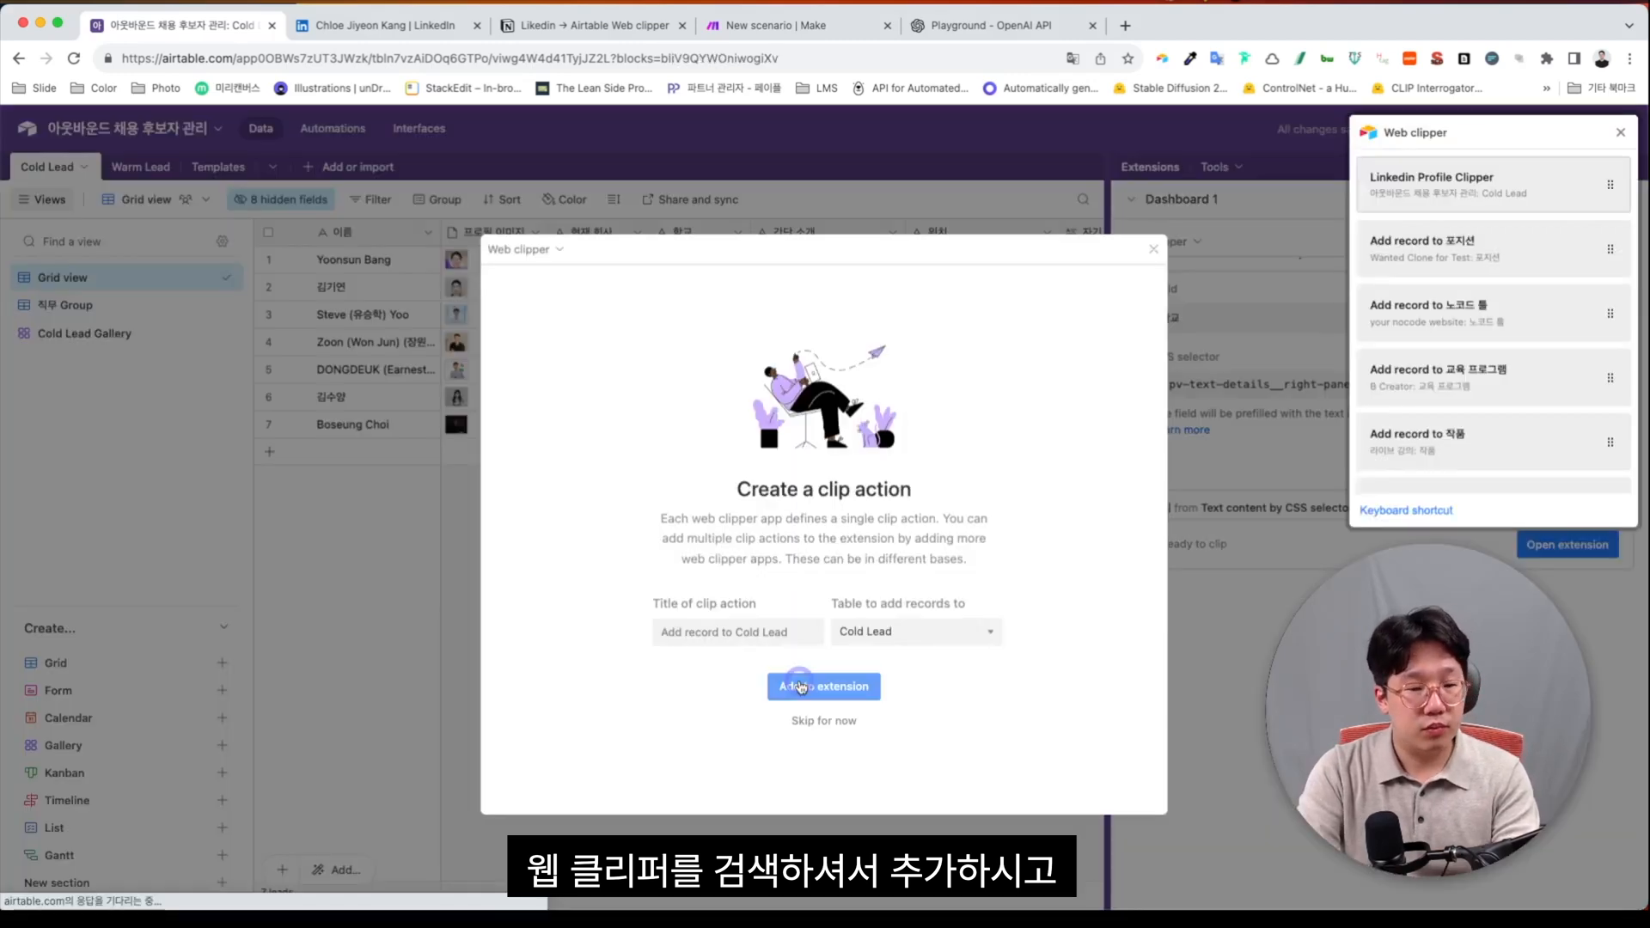
pyautogui.click(820, 685)
# Step: Try importing the field-mapping code copied from the Notion guide into the new Cold Lead clip action
pyautogui.click(1050, 550)
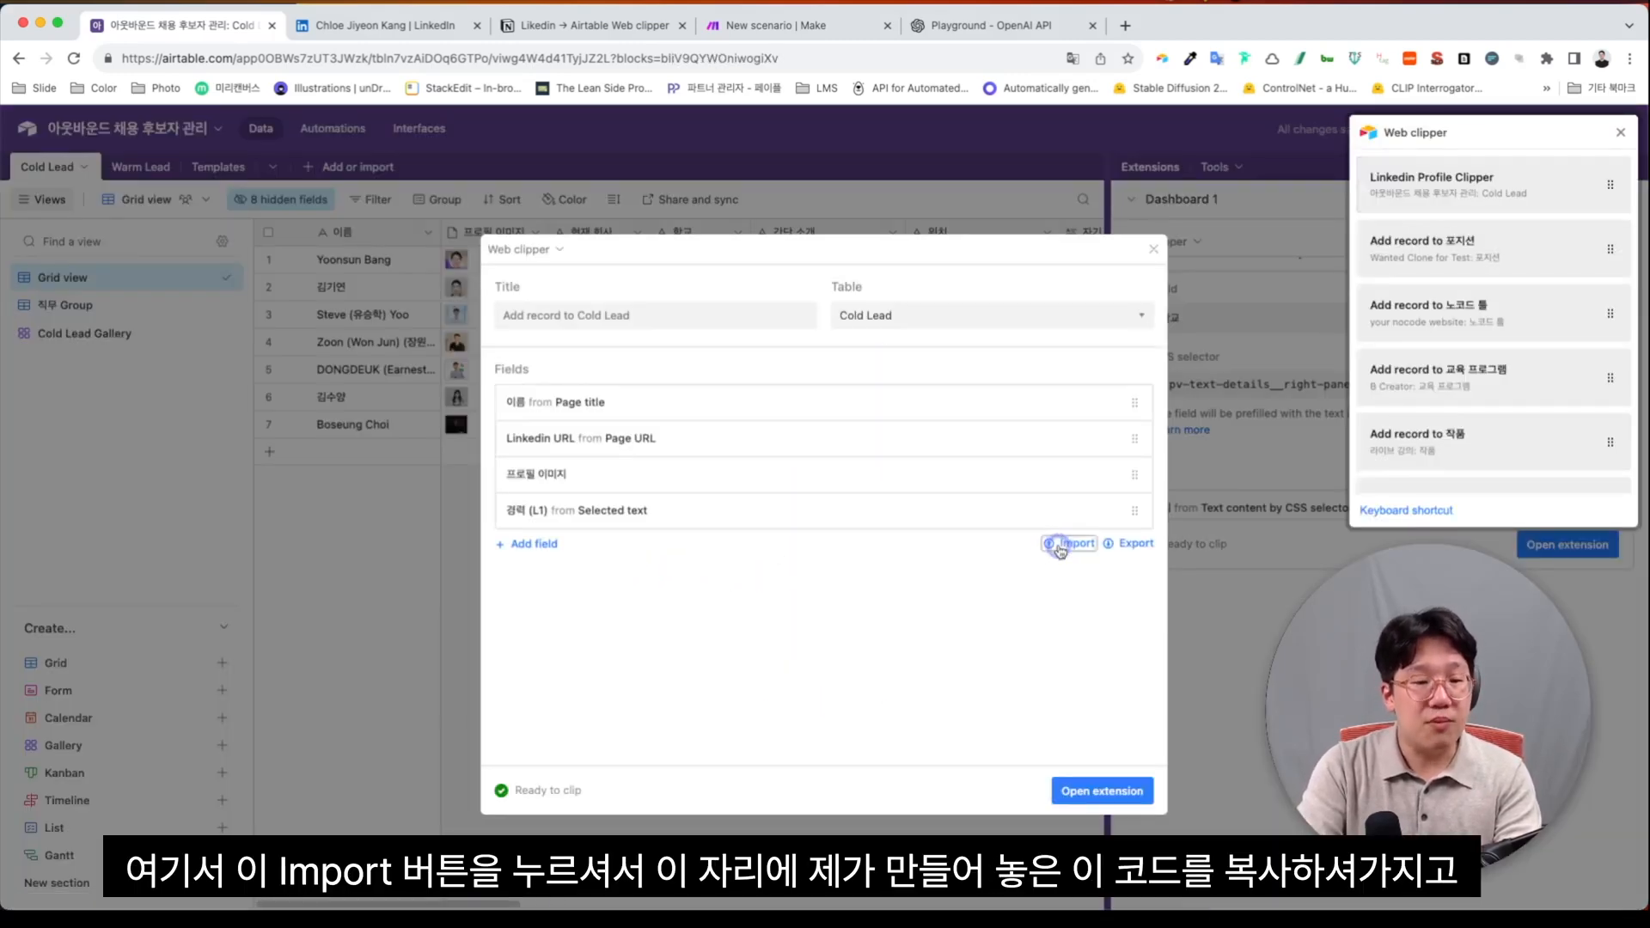
pyautogui.click(606, 597)
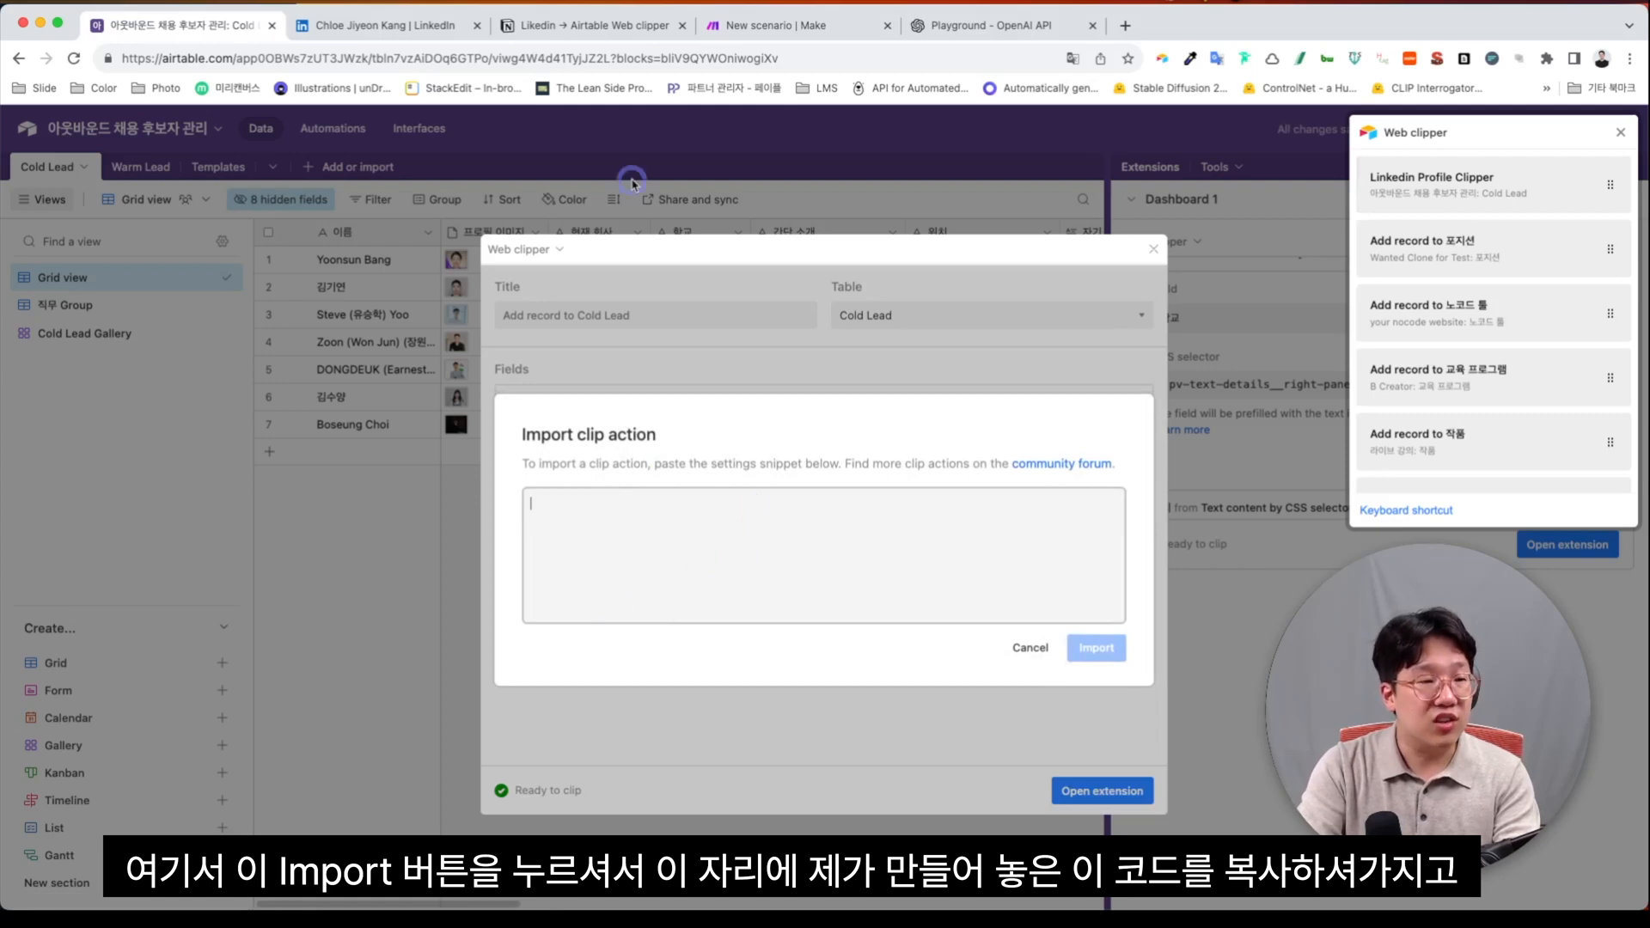
pyautogui.click(594, 25)
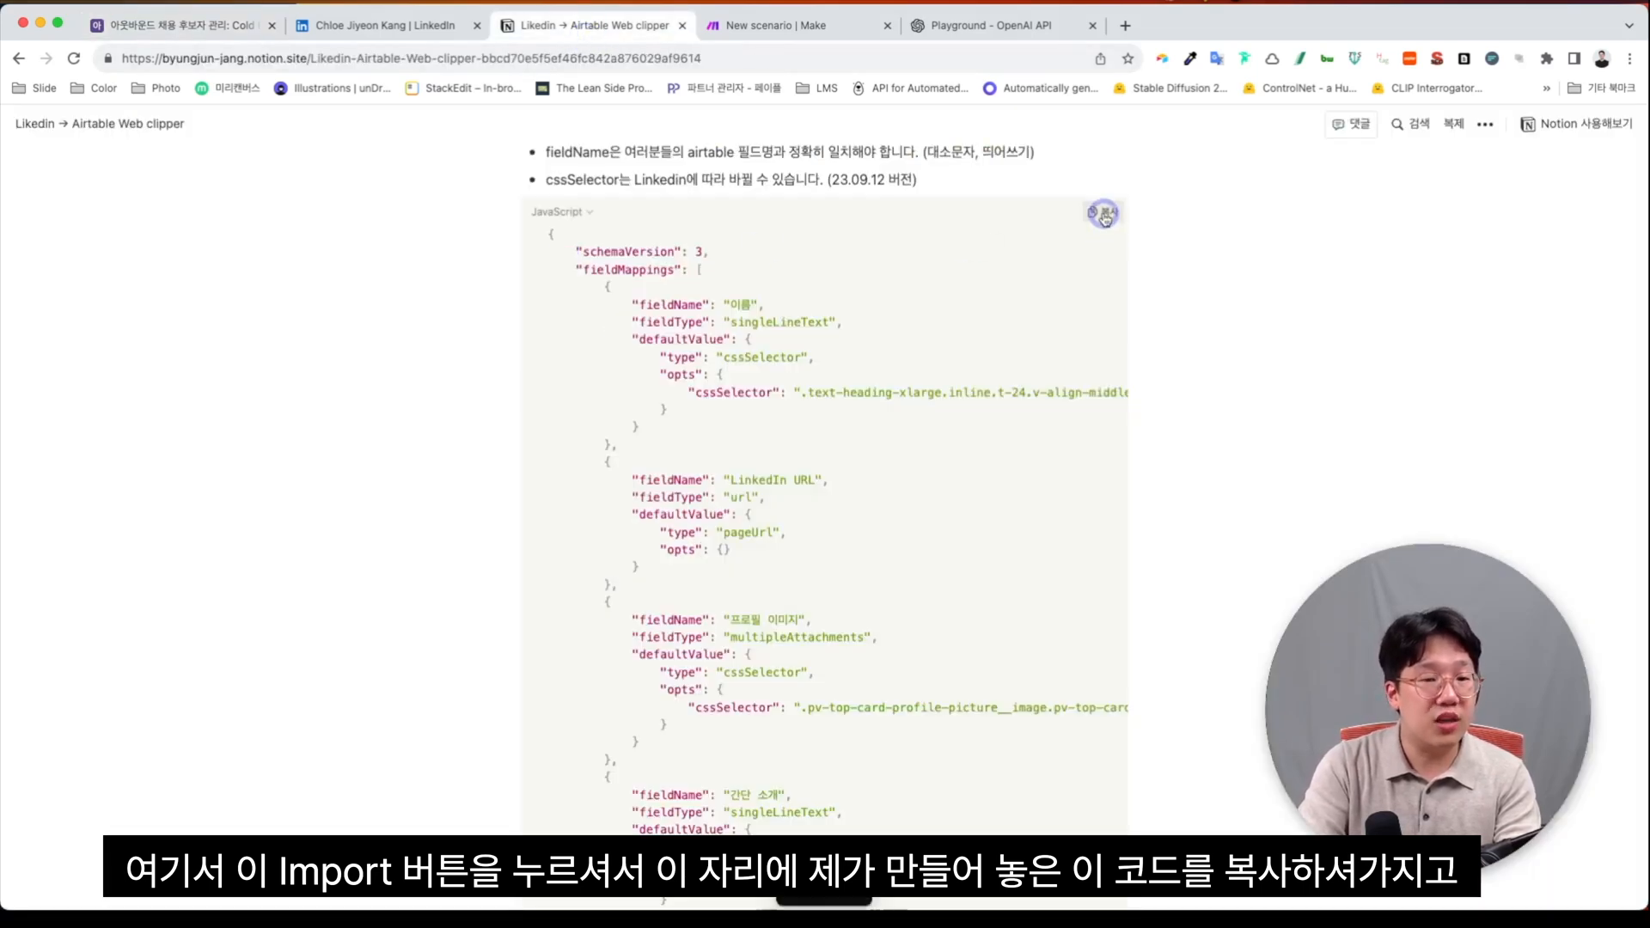
pyautogui.click(211, 29)
pyautogui.click(725, 579)
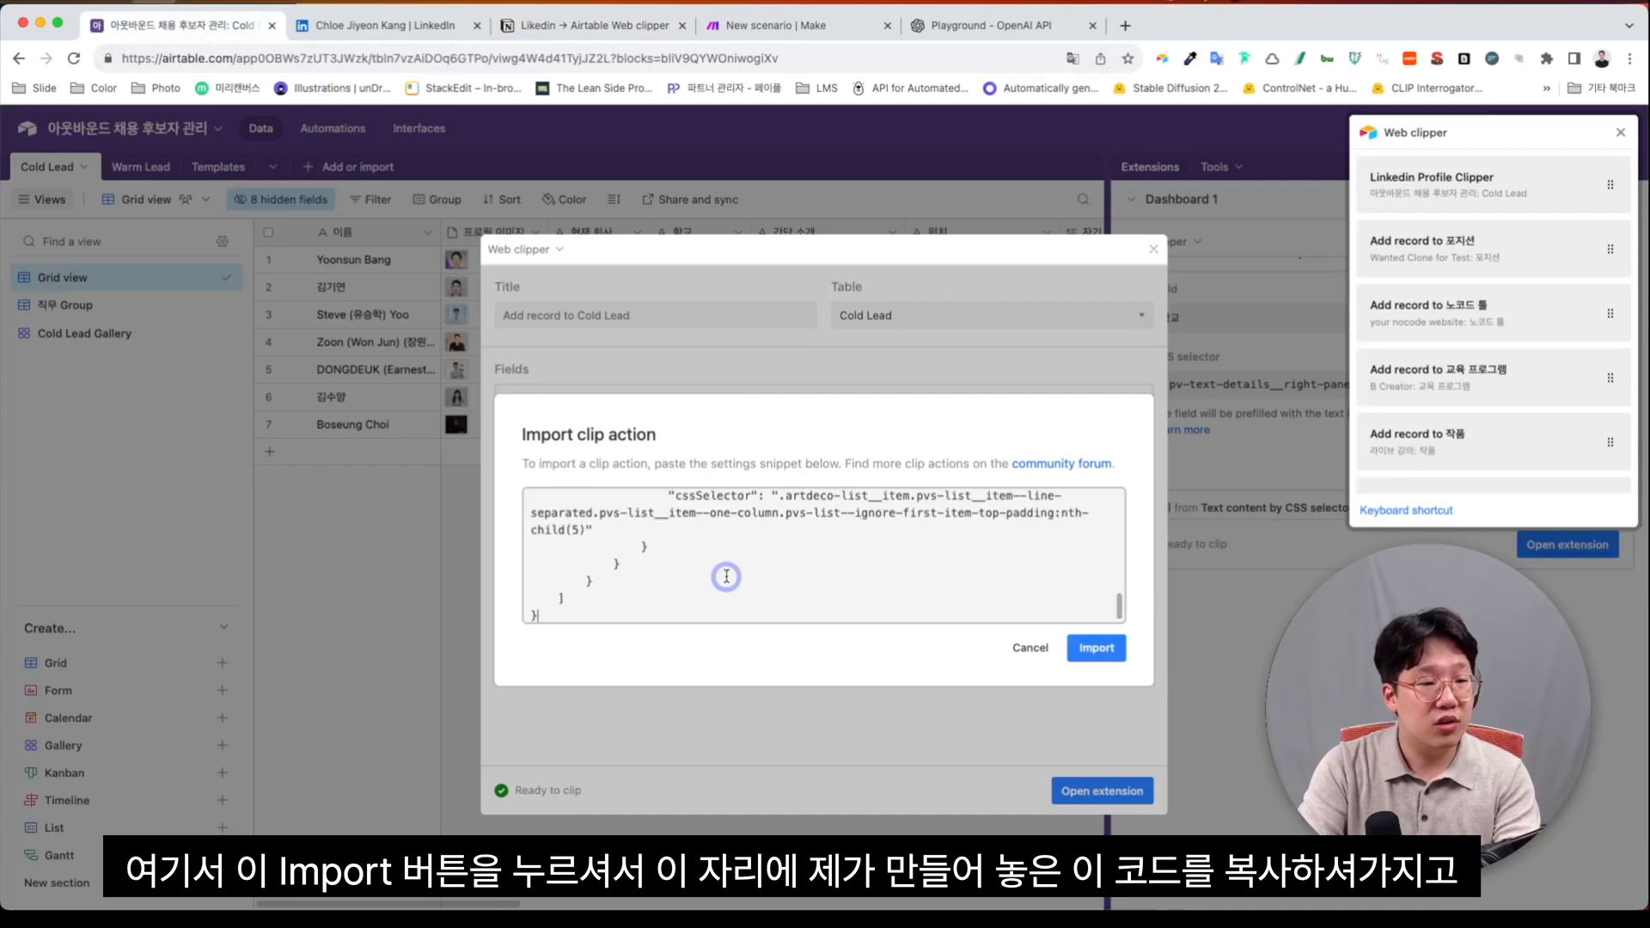
pyautogui.press('super+v')
pyautogui.click(1097, 650)
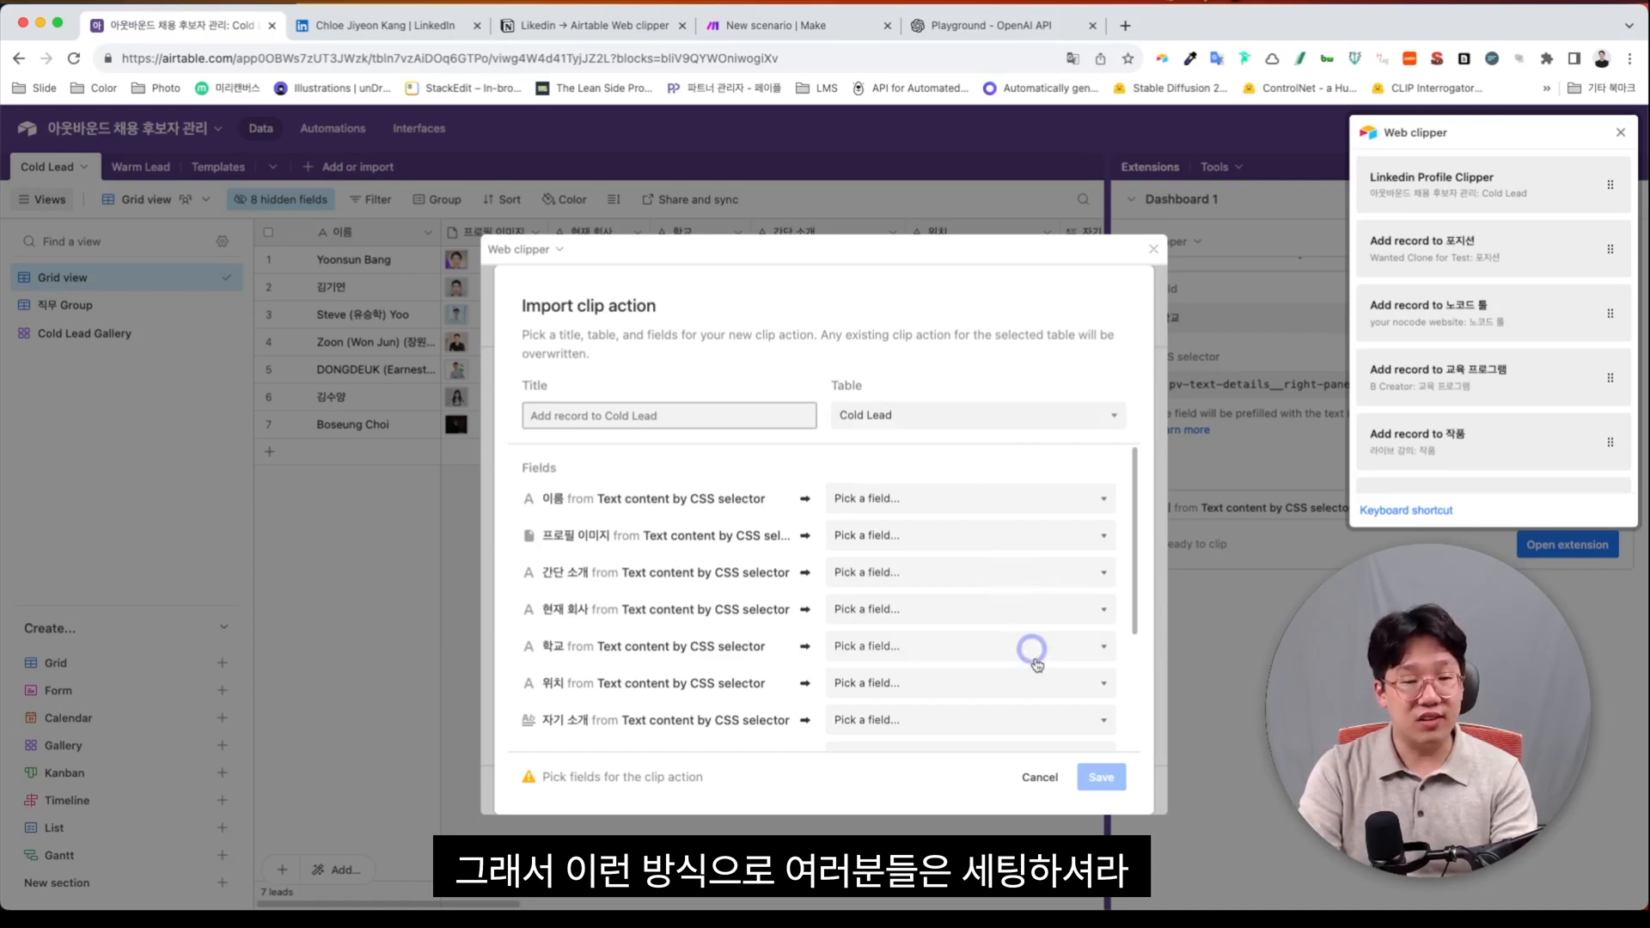
pyautogui.click(1060, 779)
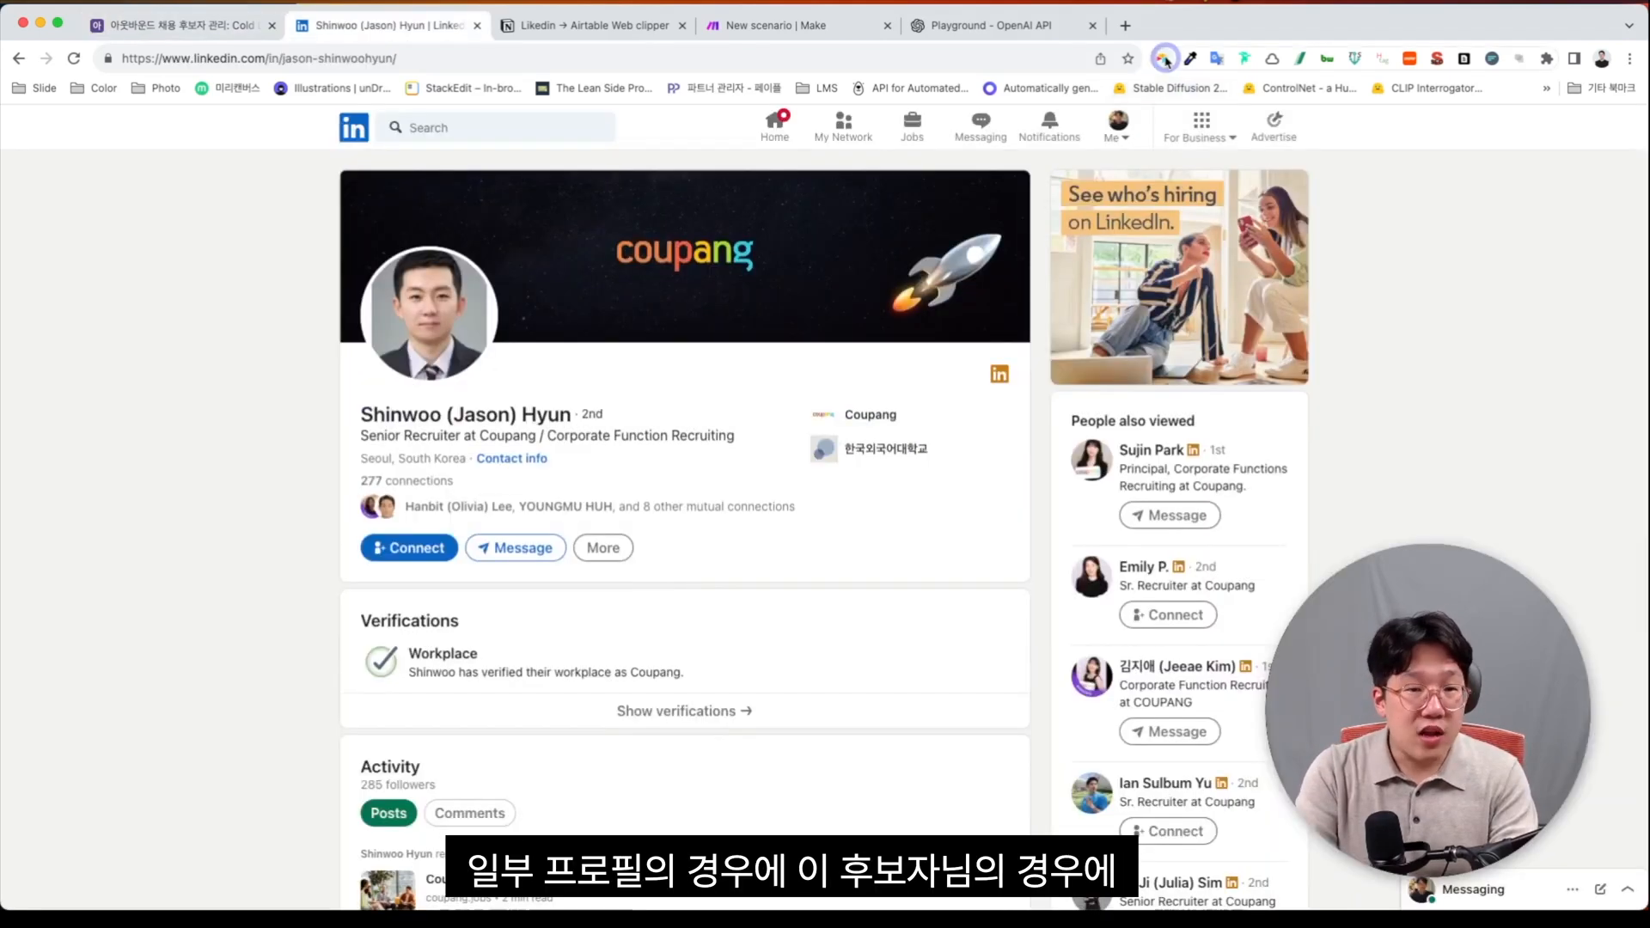
# Step: Open the Linkedin Profile Clipper on the Coupang recruiter's LinkedIn profile and review its prefilled fields down to 경력 (L1)
pyautogui.click(1164, 58)
pyautogui.click(1432, 171)
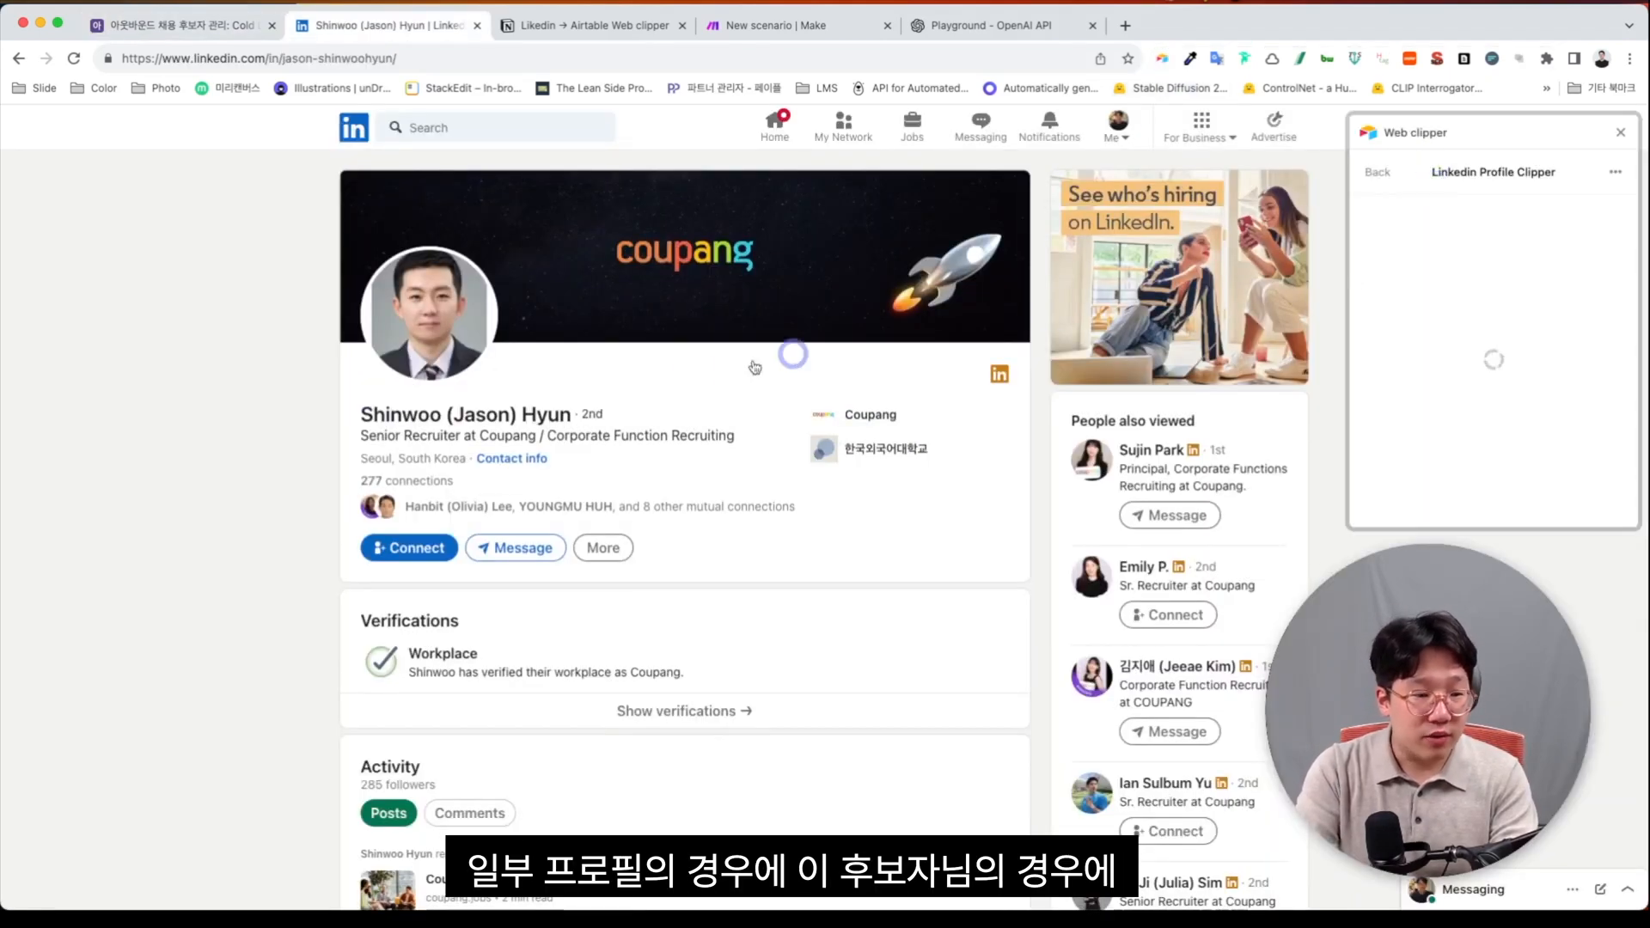
pyautogui.scroll(-2, 817, 470)
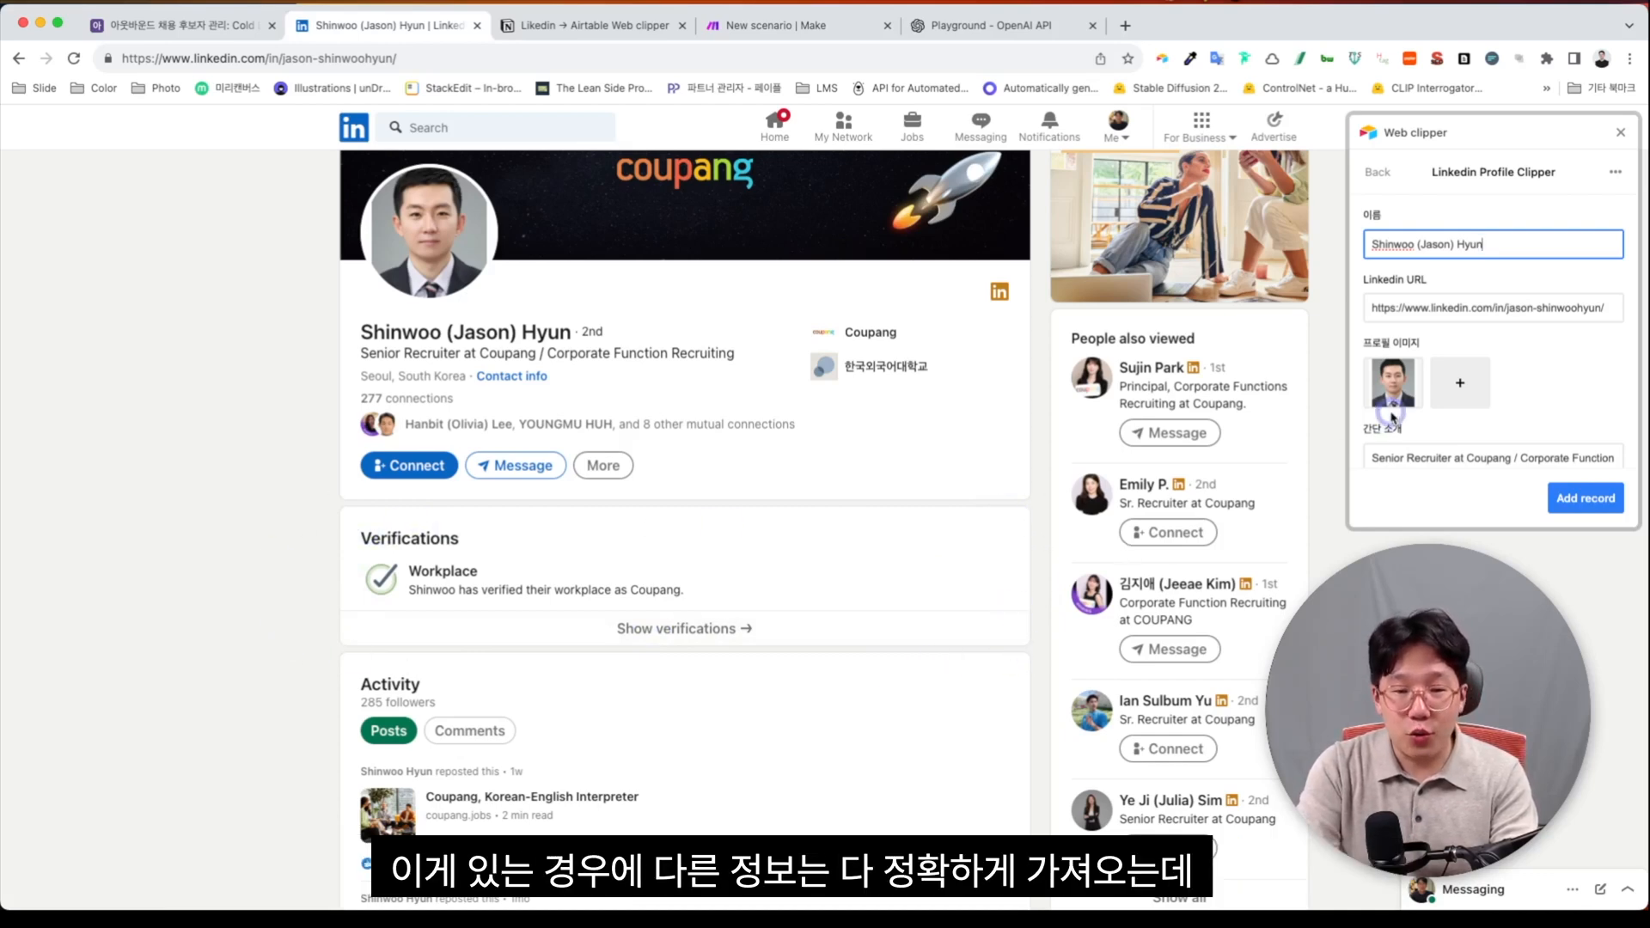
pyautogui.scroll(-6, 1484, 365)
pyautogui.scroll(-2, 1484, 364)
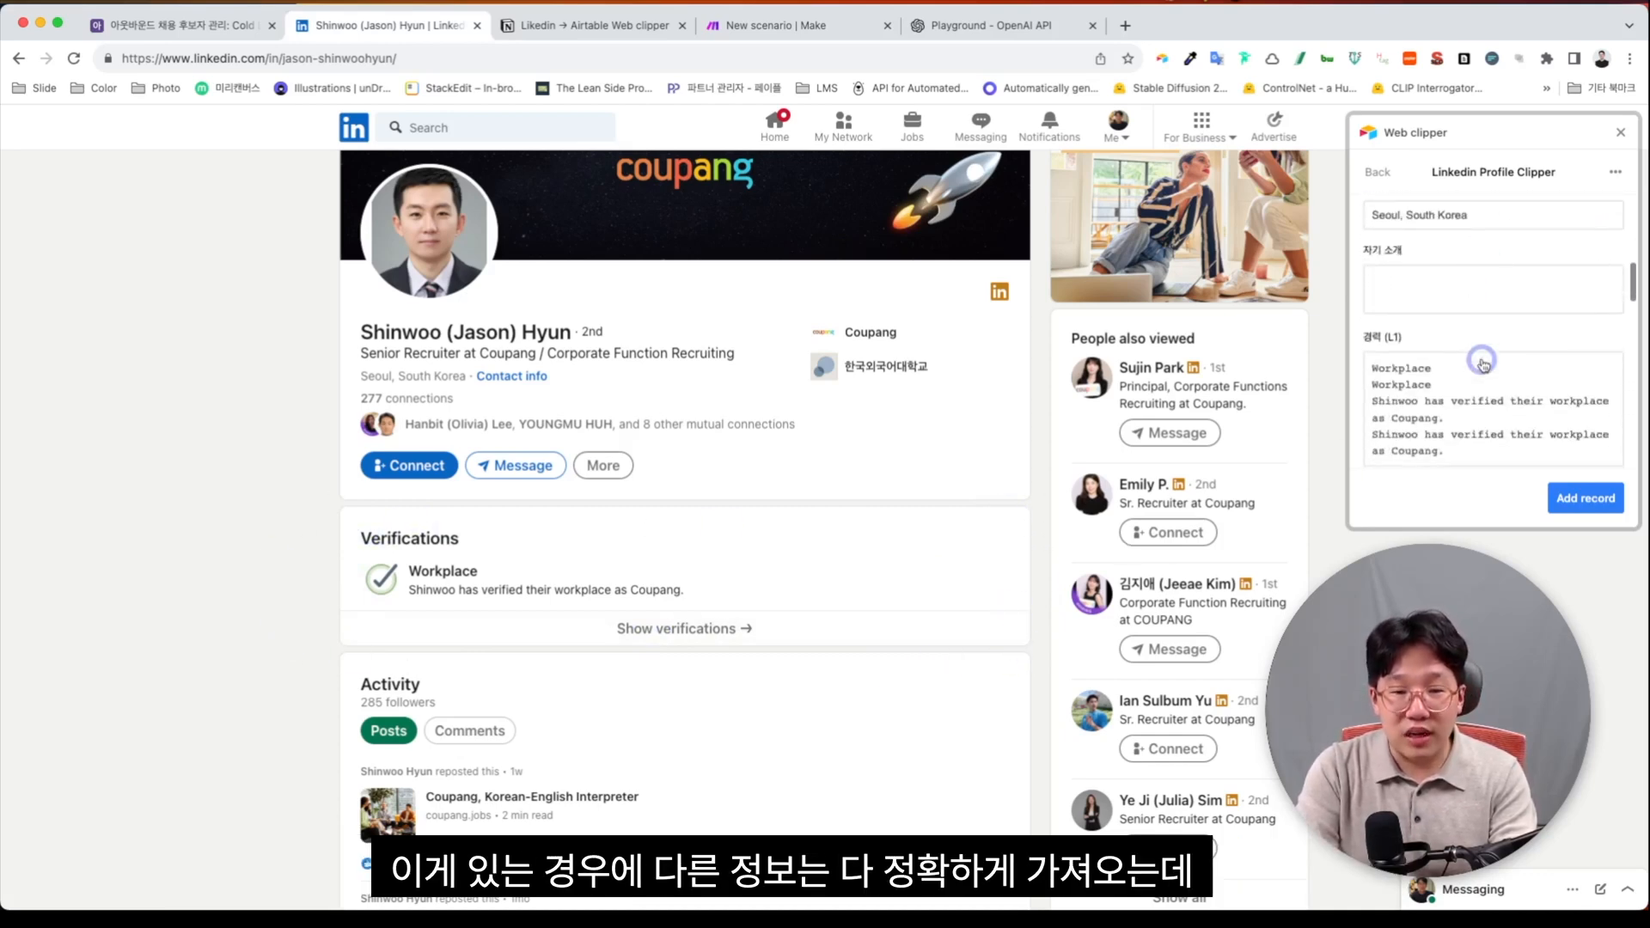
# Step: Compare the clipped 경력 (L1) text with the profile's Verifications and Experience sections
pyautogui.scroll(-8, 943, 516)
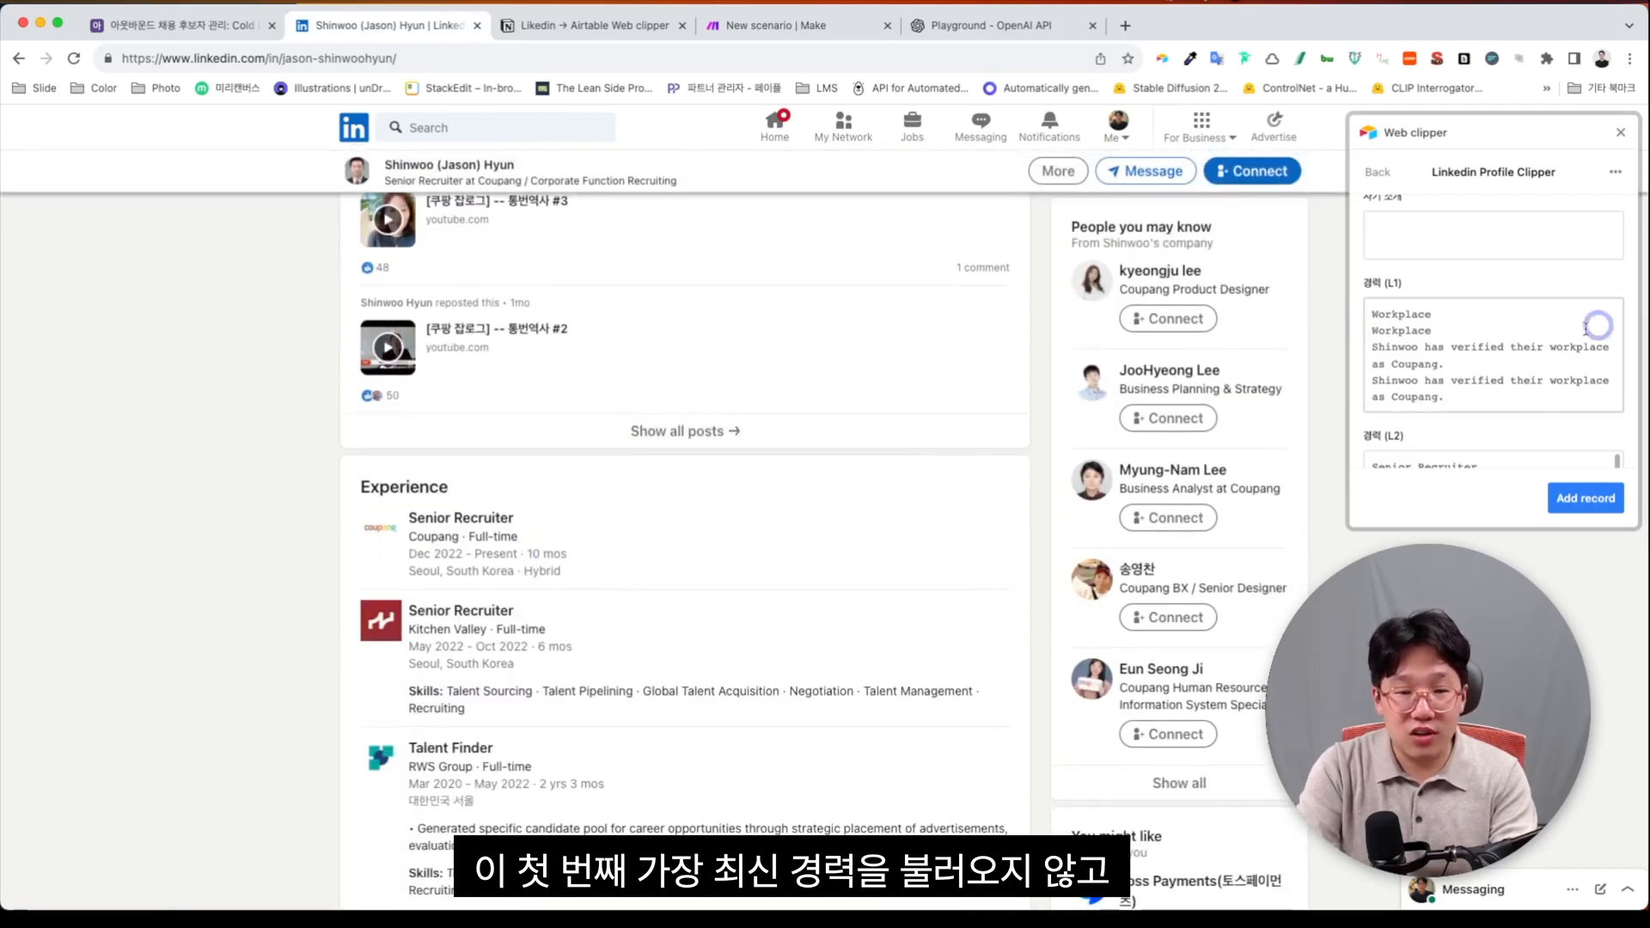
pyautogui.scroll(5, 1050, 442)
pyautogui.scroll(1, 1051, 442)
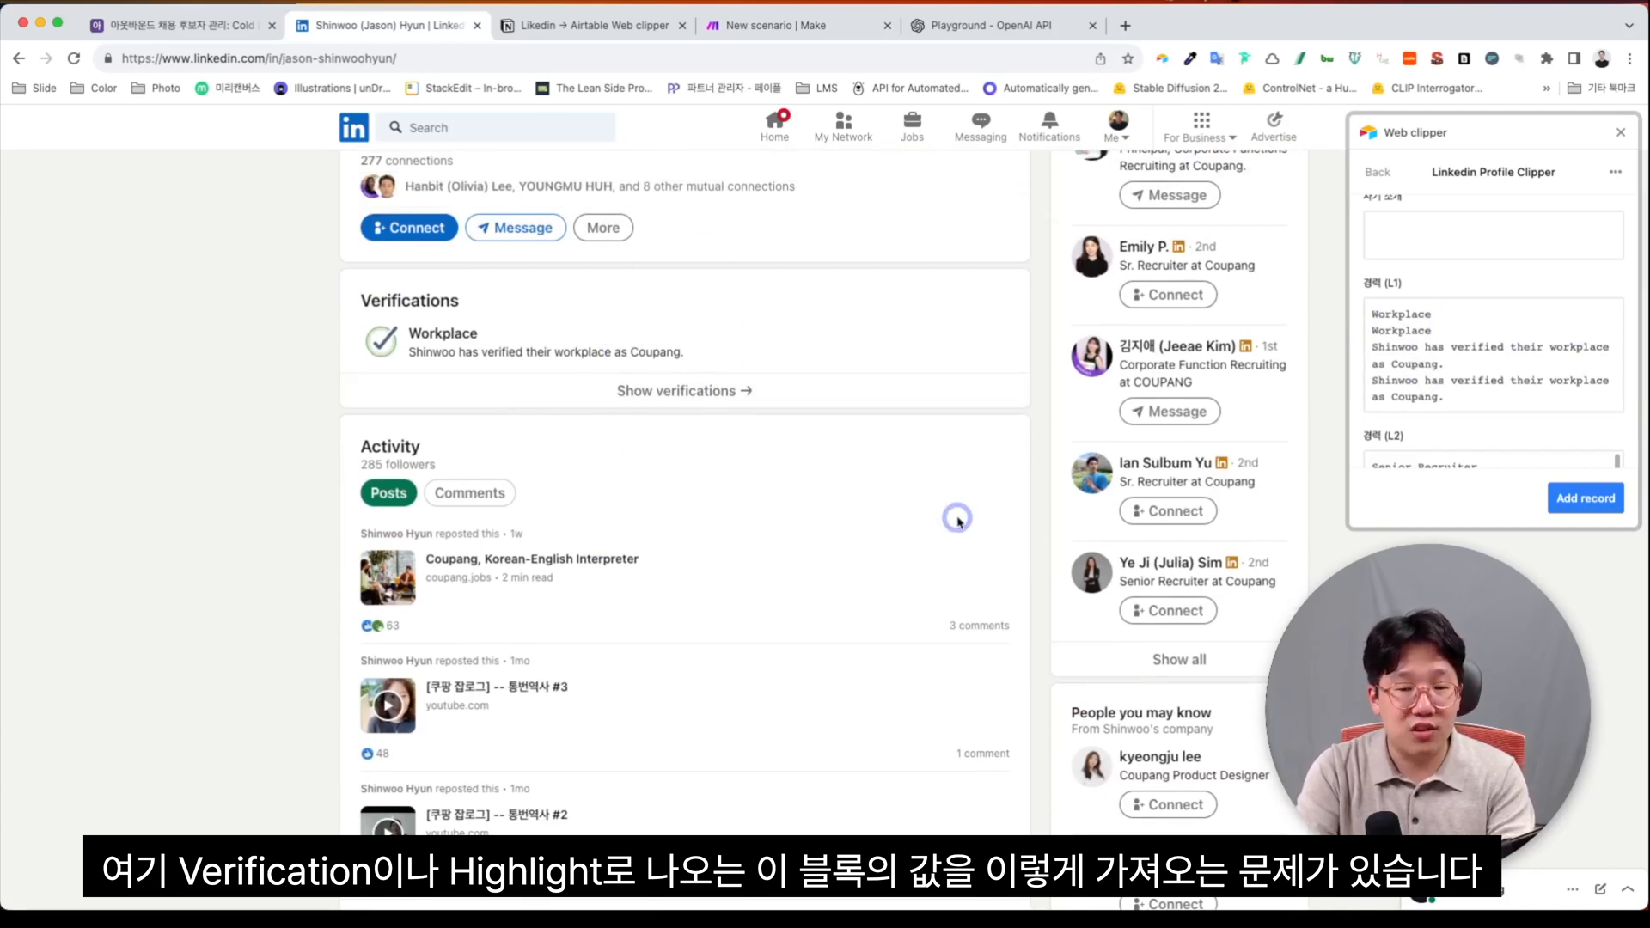
pyautogui.scroll(-5, 955, 519)
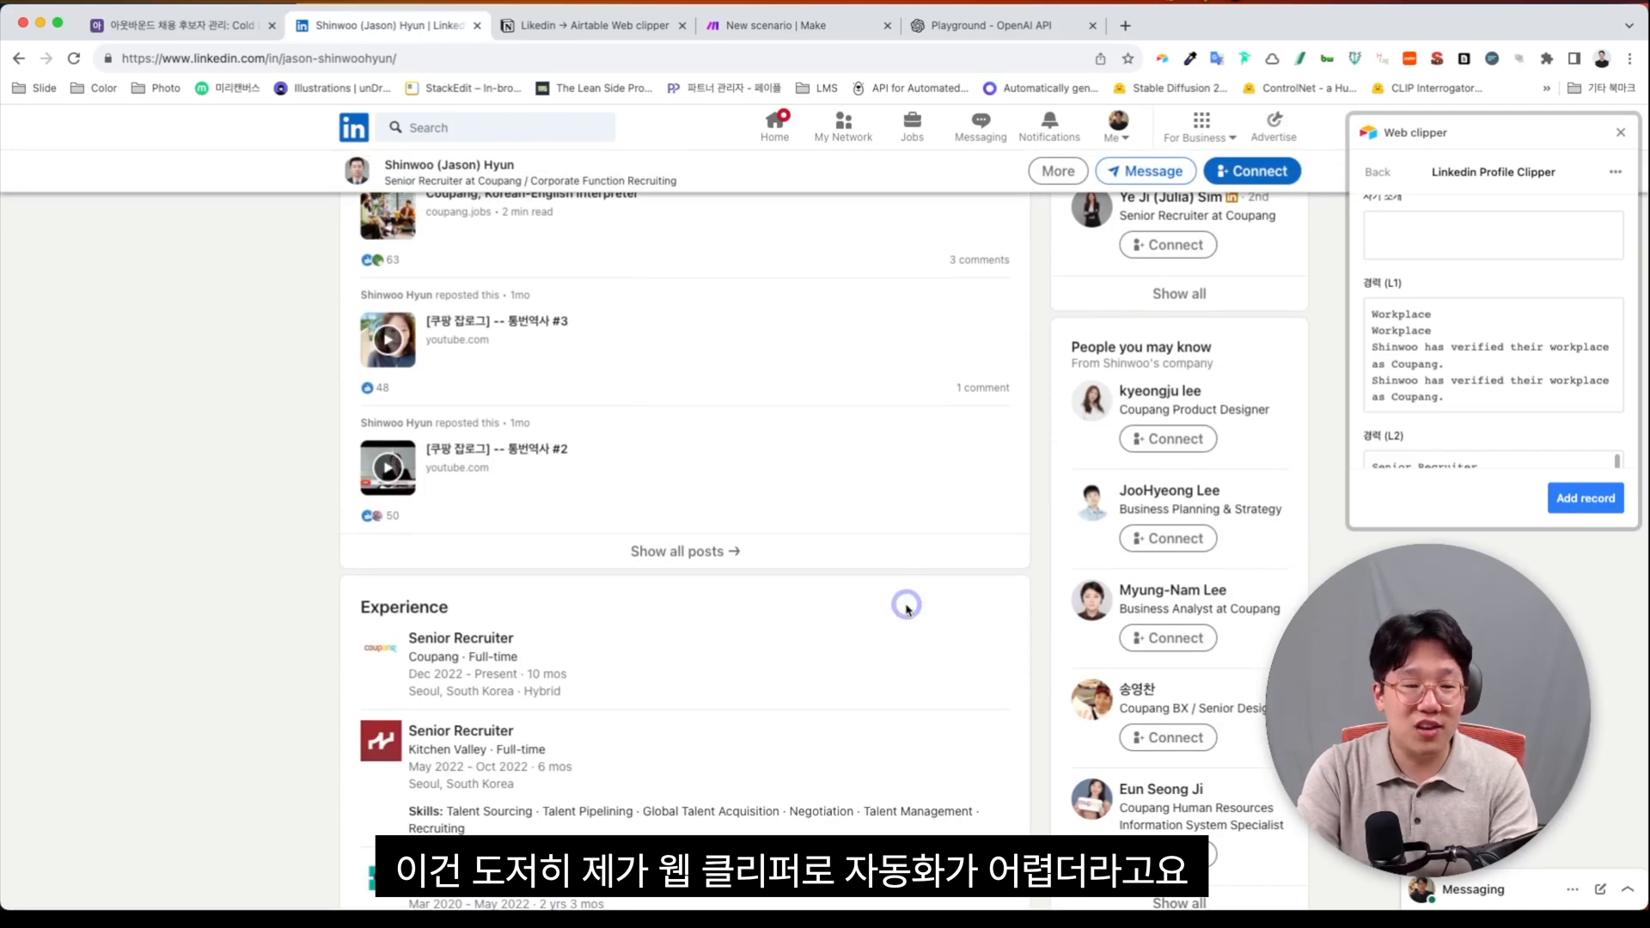
# Step: Replace the 경력 (L1) text with the copied Coupang Senior Recruiter experience entry, putting the repeated job title on its own line
pyautogui.moveTo(602, 693); pyautogui.dragTo(408, 641)
pyautogui.click(1450, 356)
pyautogui.hotkey('ctrl', 'a')
pyautogui.hotkey('ctrl', 'v')
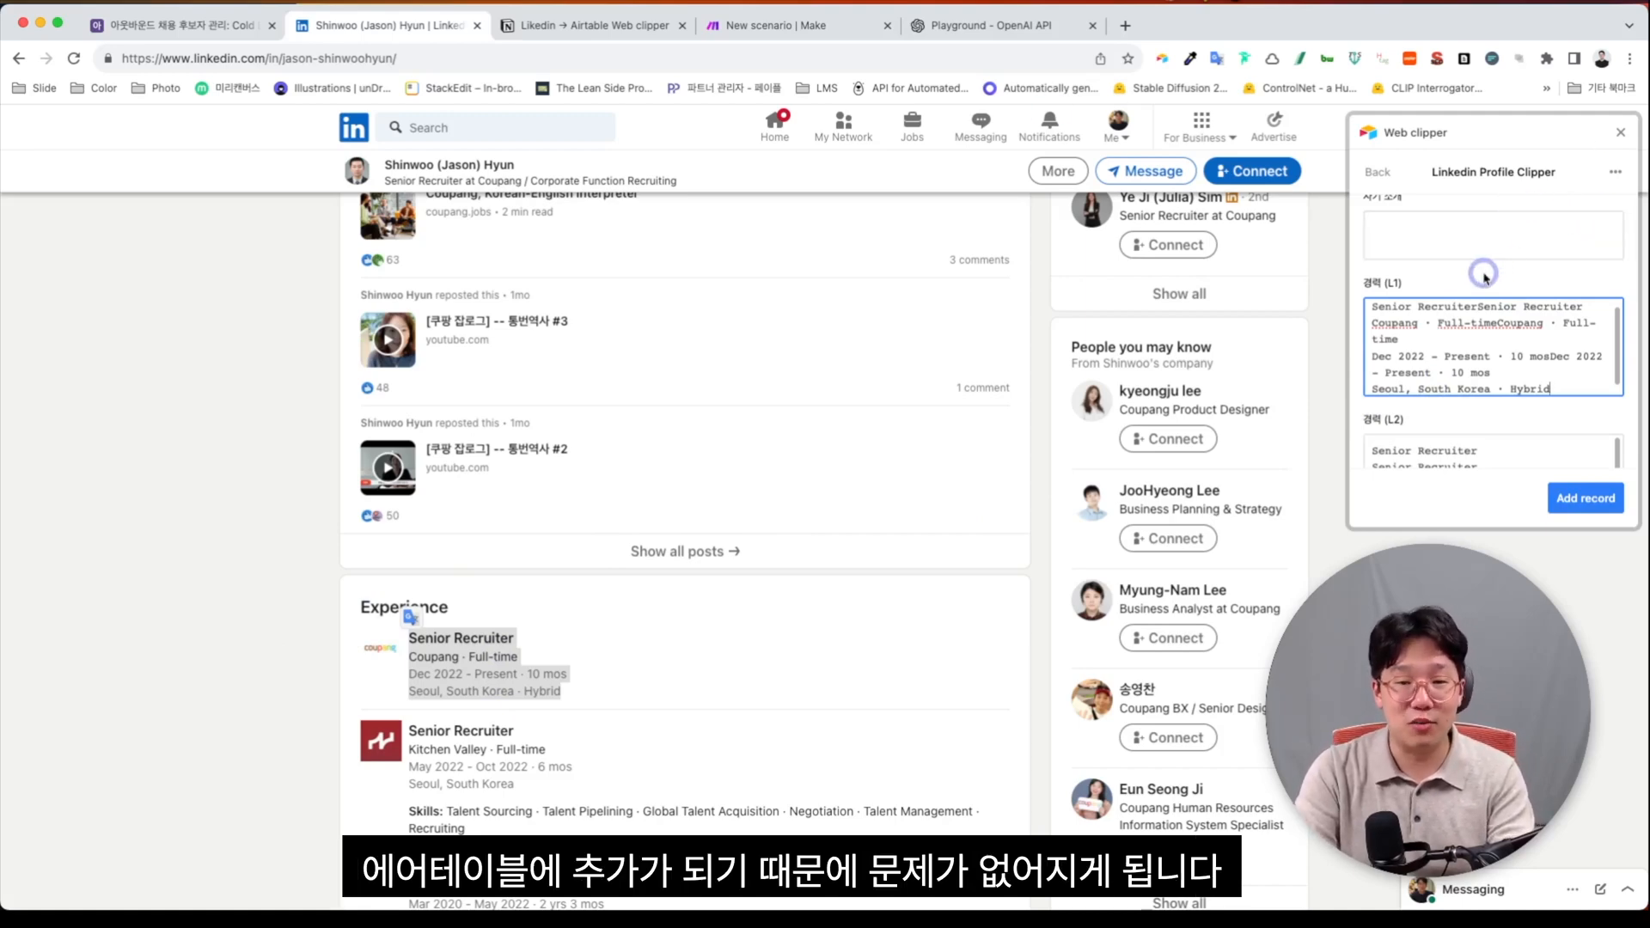
pyautogui.click(1477, 307)
pyautogui.press('Return')
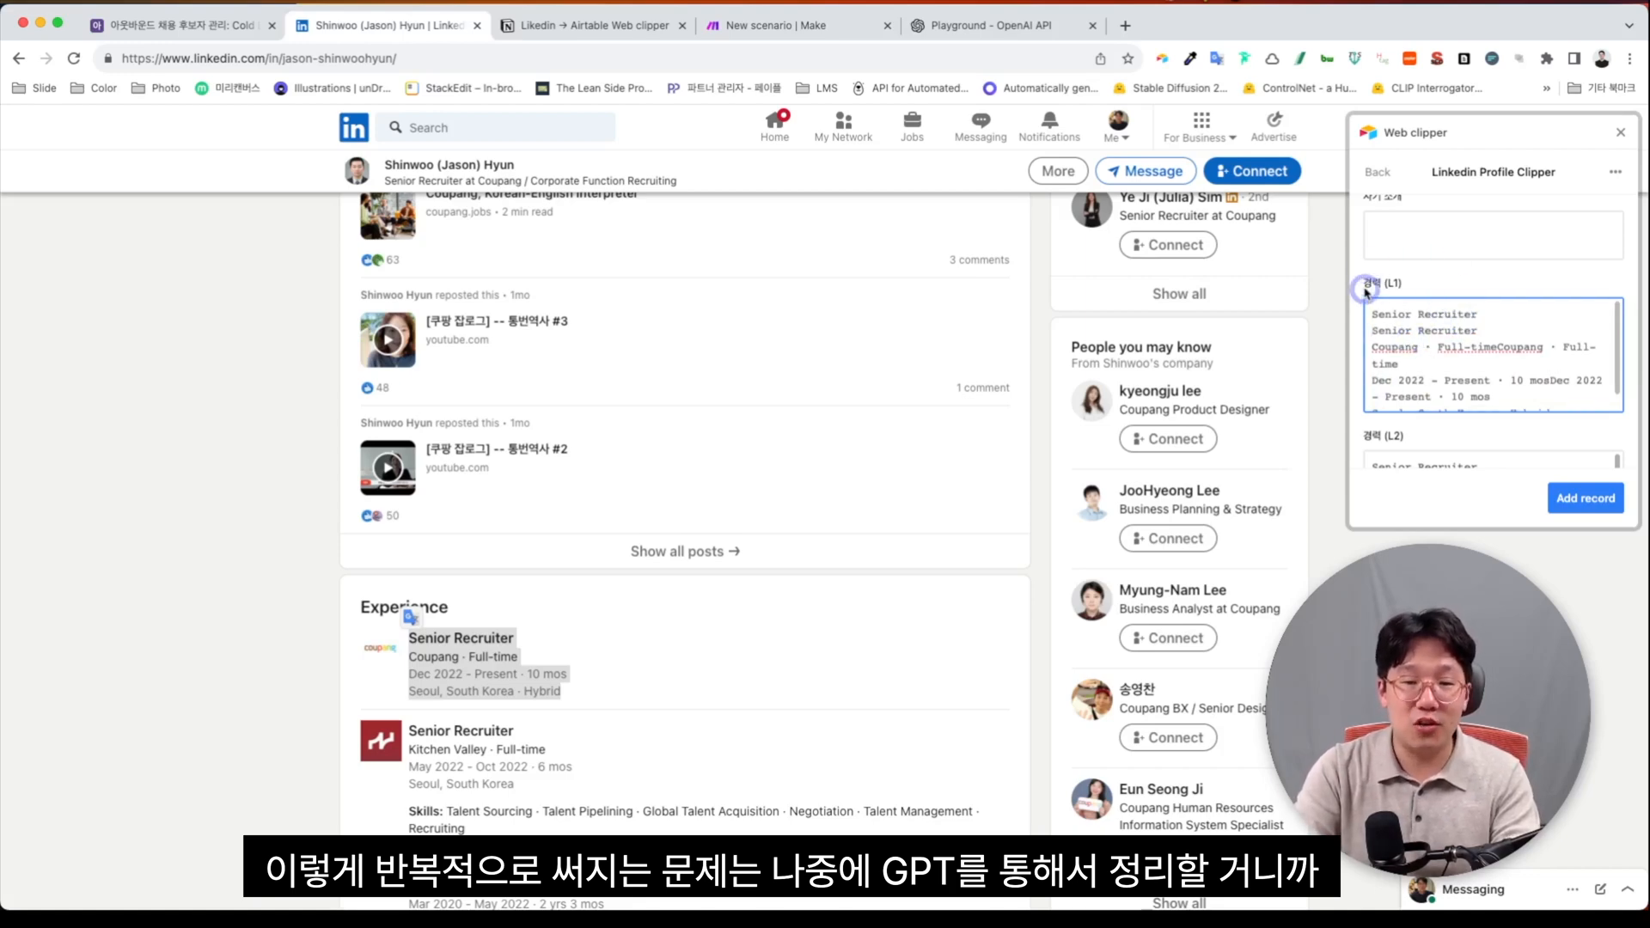
pyautogui.scroll(-2, 1434, 378)
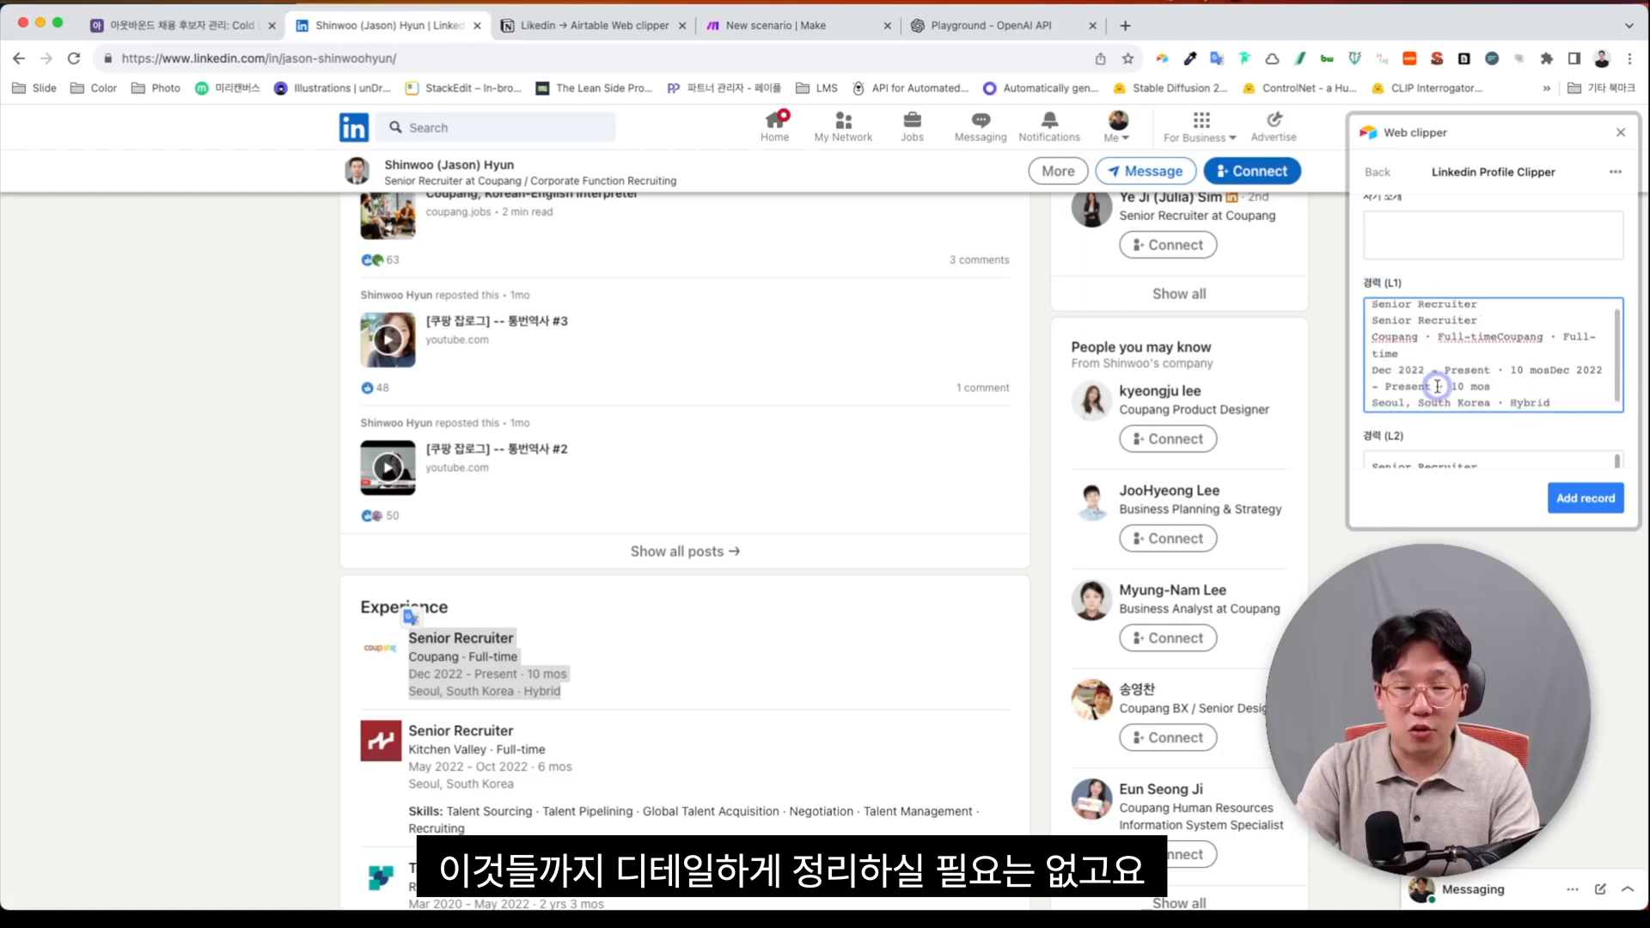
pyautogui.scroll(-5, 1396, 408)
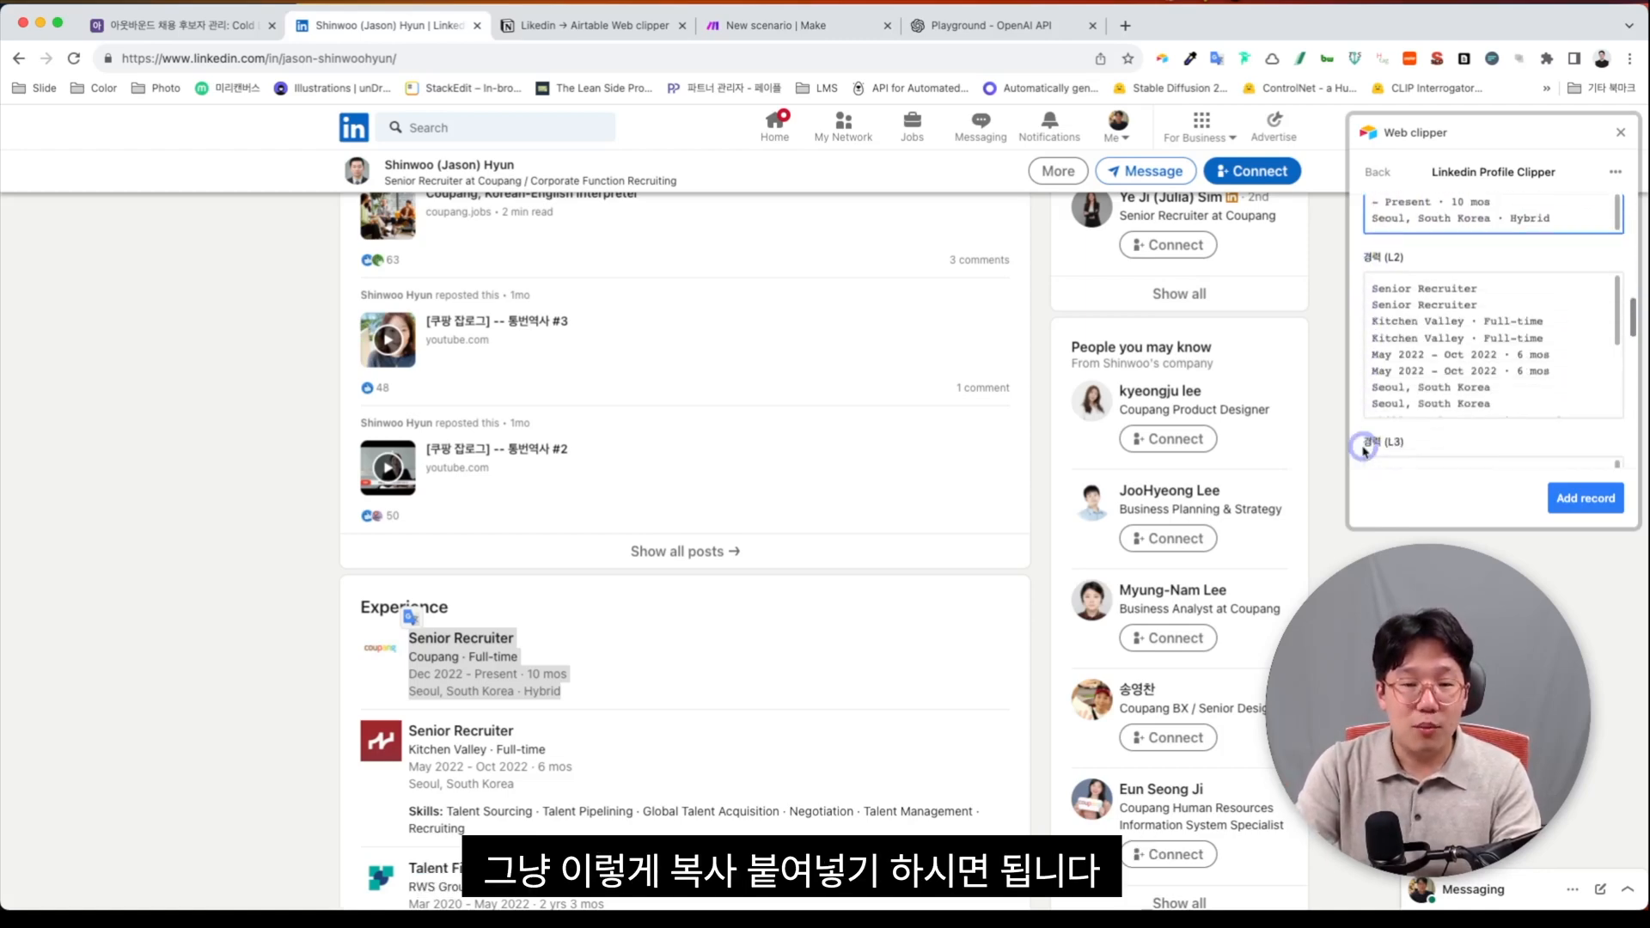
# Step: Check the remaining clipped experience fields against the profile's Experience section and add the candidate as a record
pyautogui.scroll(-5, 1363, 450)
pyautogui.scroll(-10, 1013, 453)
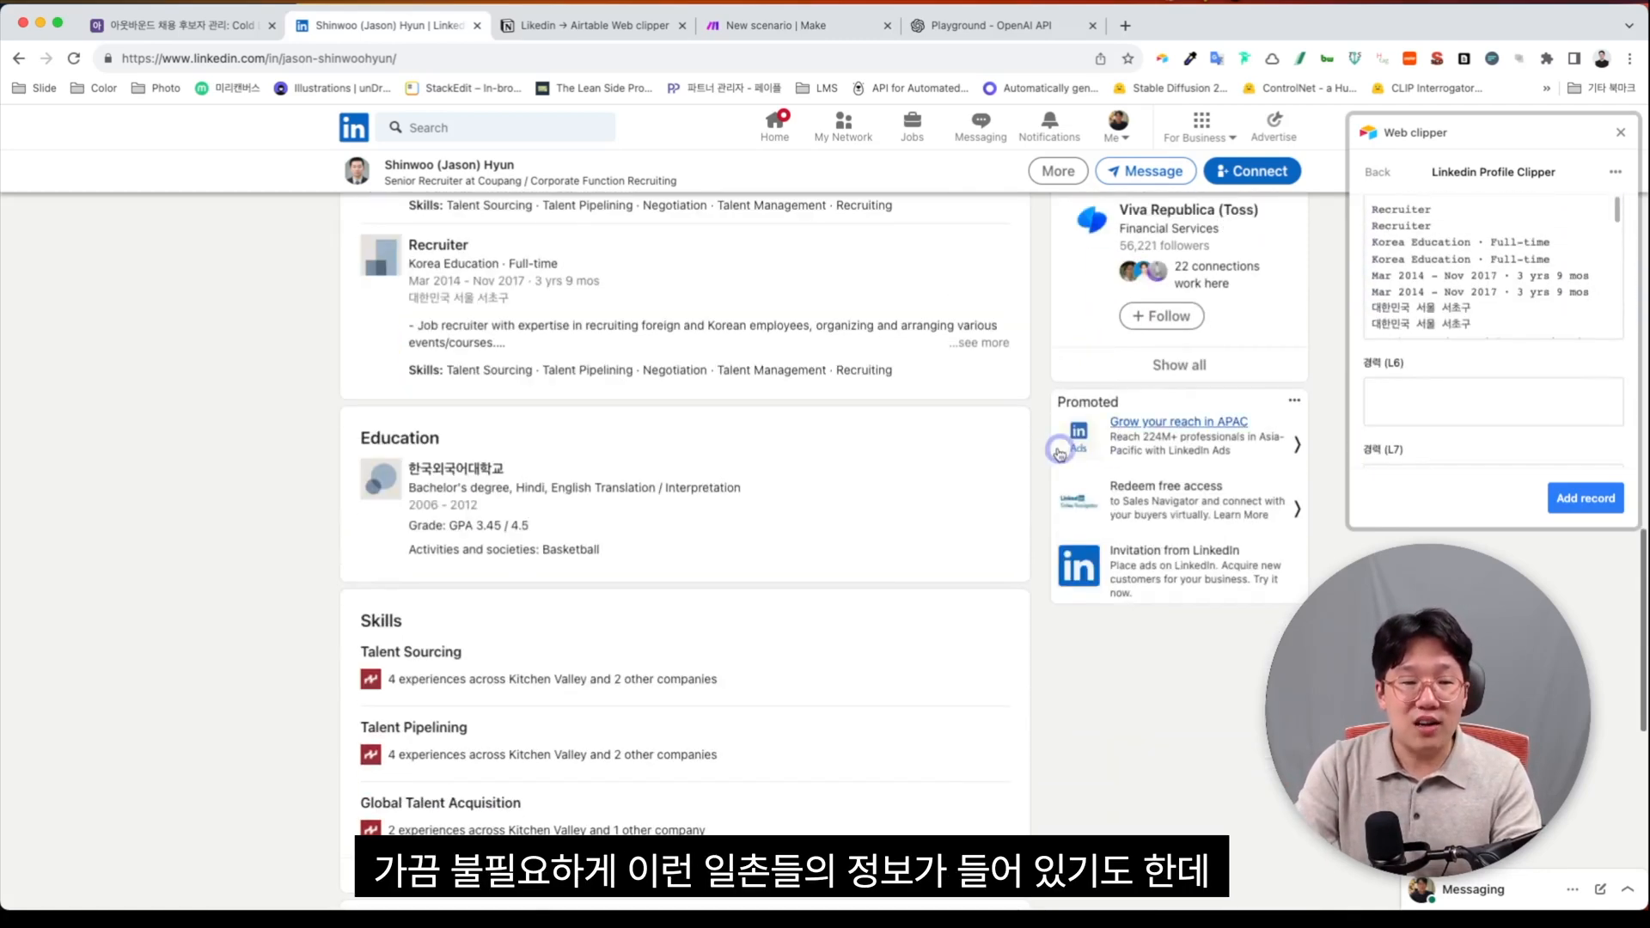
pyautogui.scroll(2, 1079, 417)
pyautogui.scroll(8, 1241, 372)
pyautogui.click(1403, 376)
pyautogui.click(1387, 361)
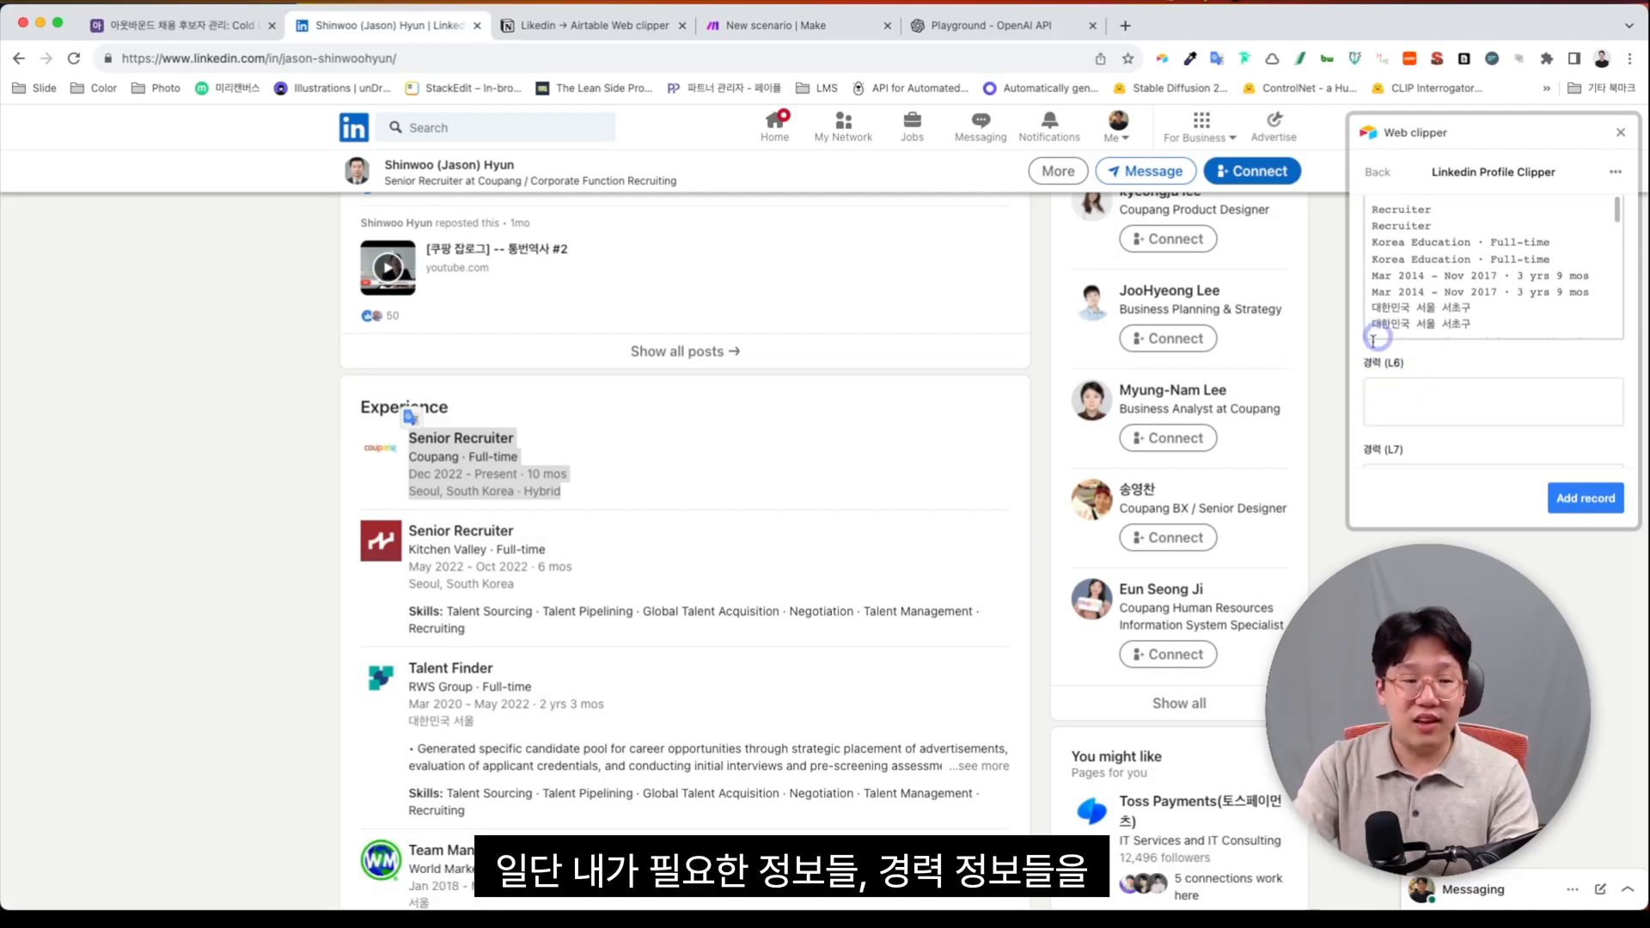
pyautogui.scroll(-2, 757, 575)
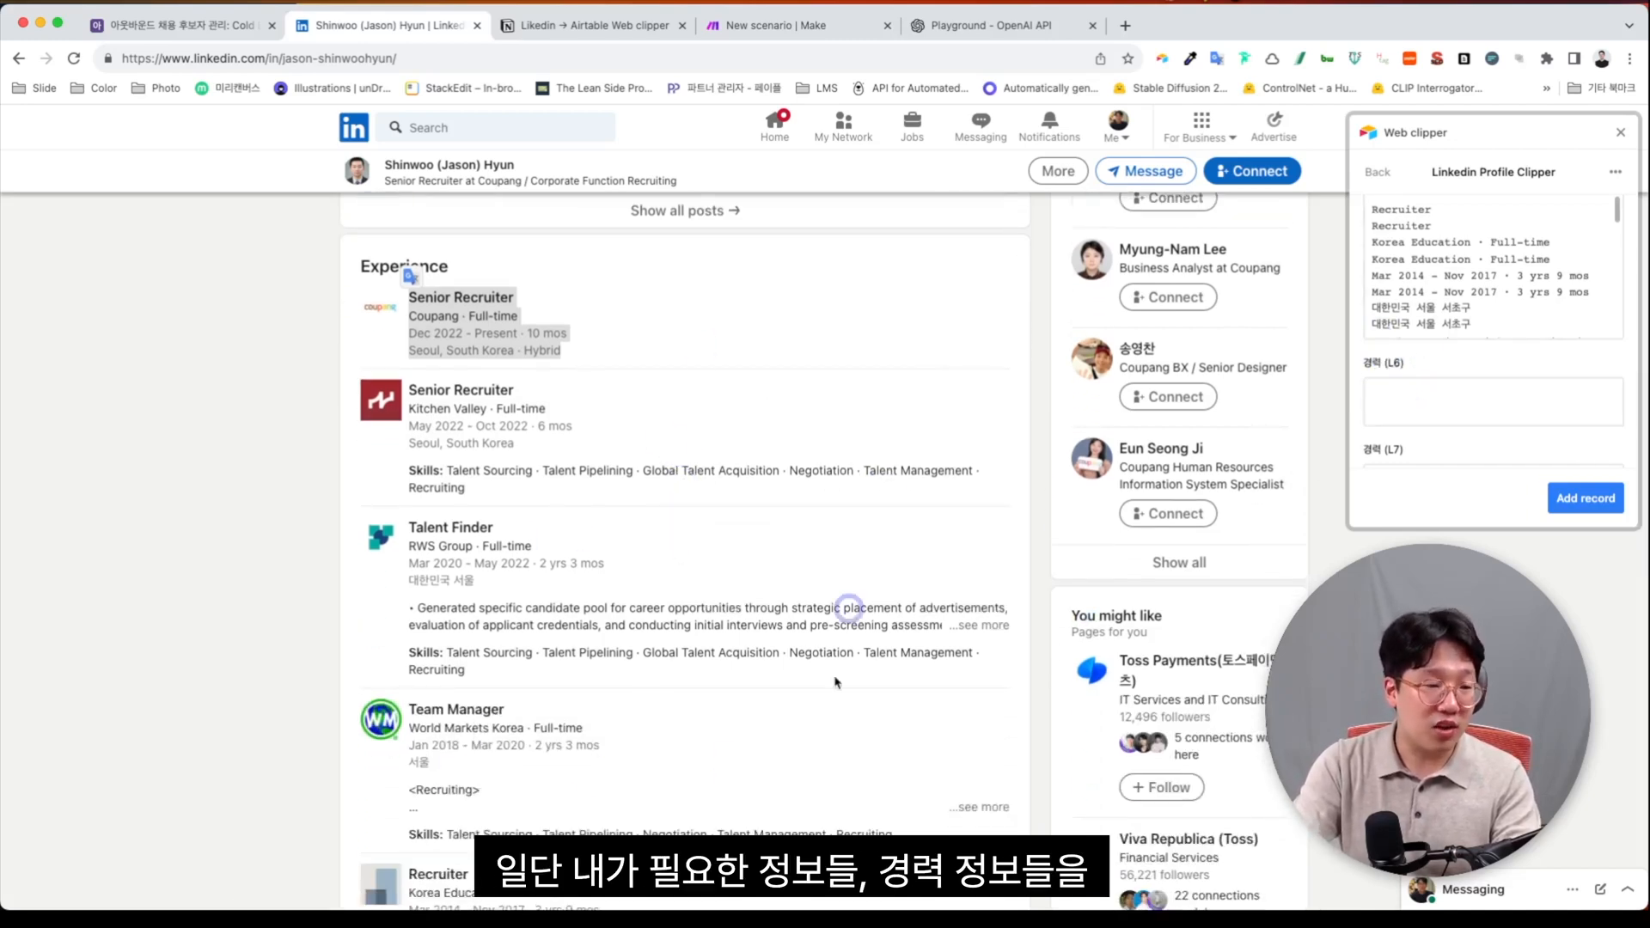
pyautogui.scroll(-5, 943, 608)
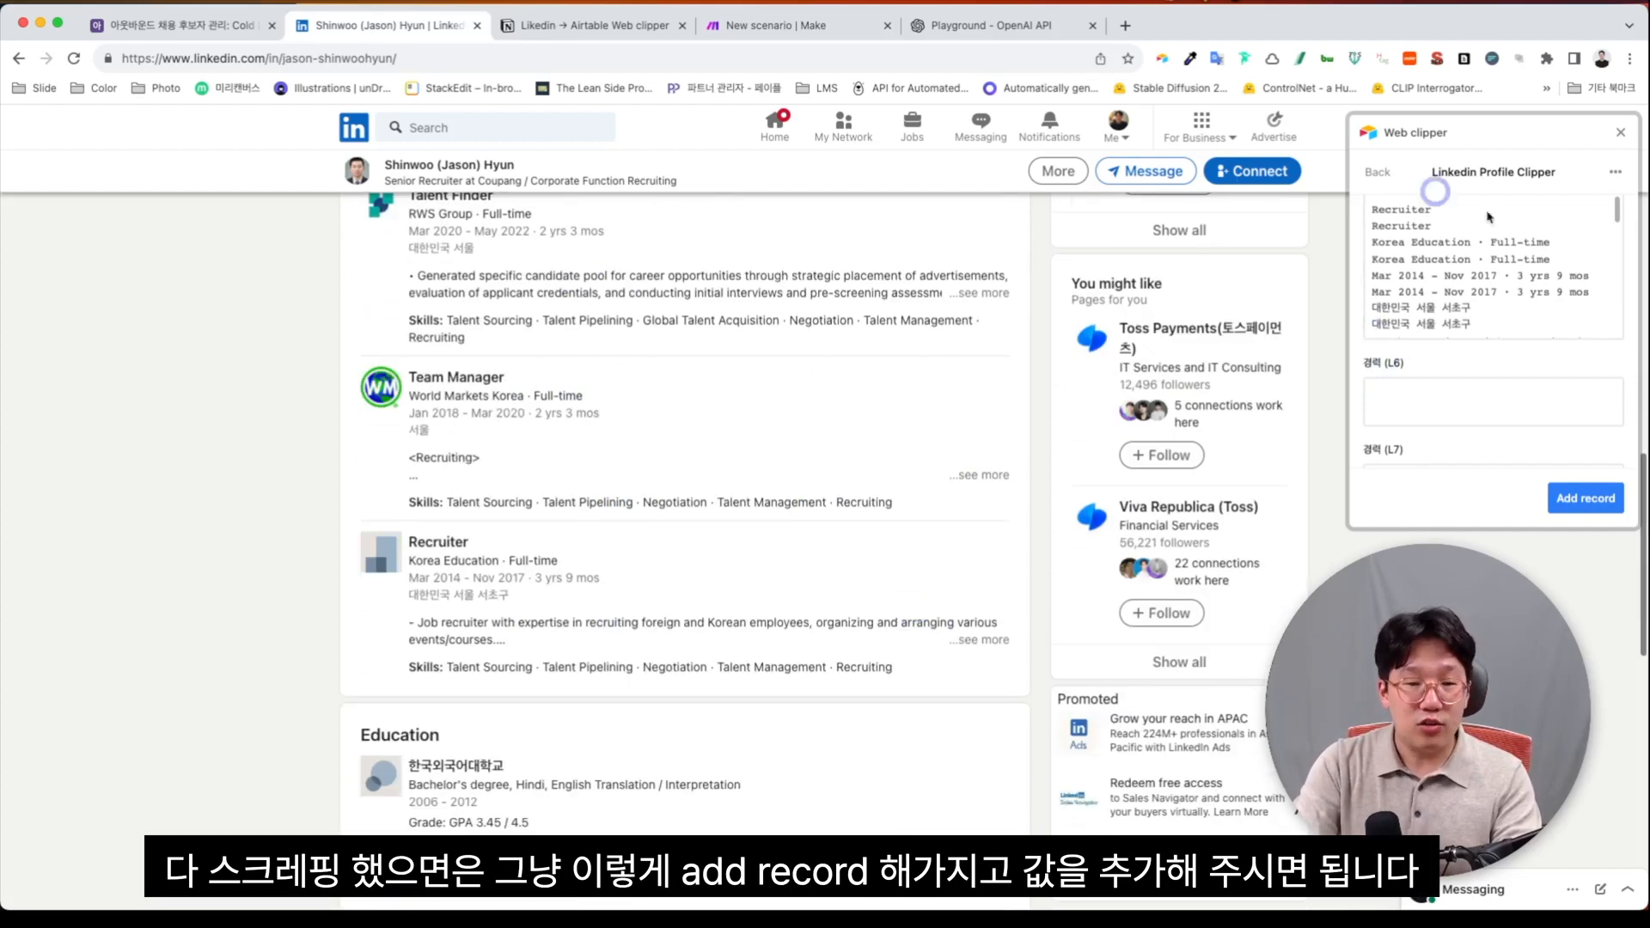
pyautogui.click(1581, 497)
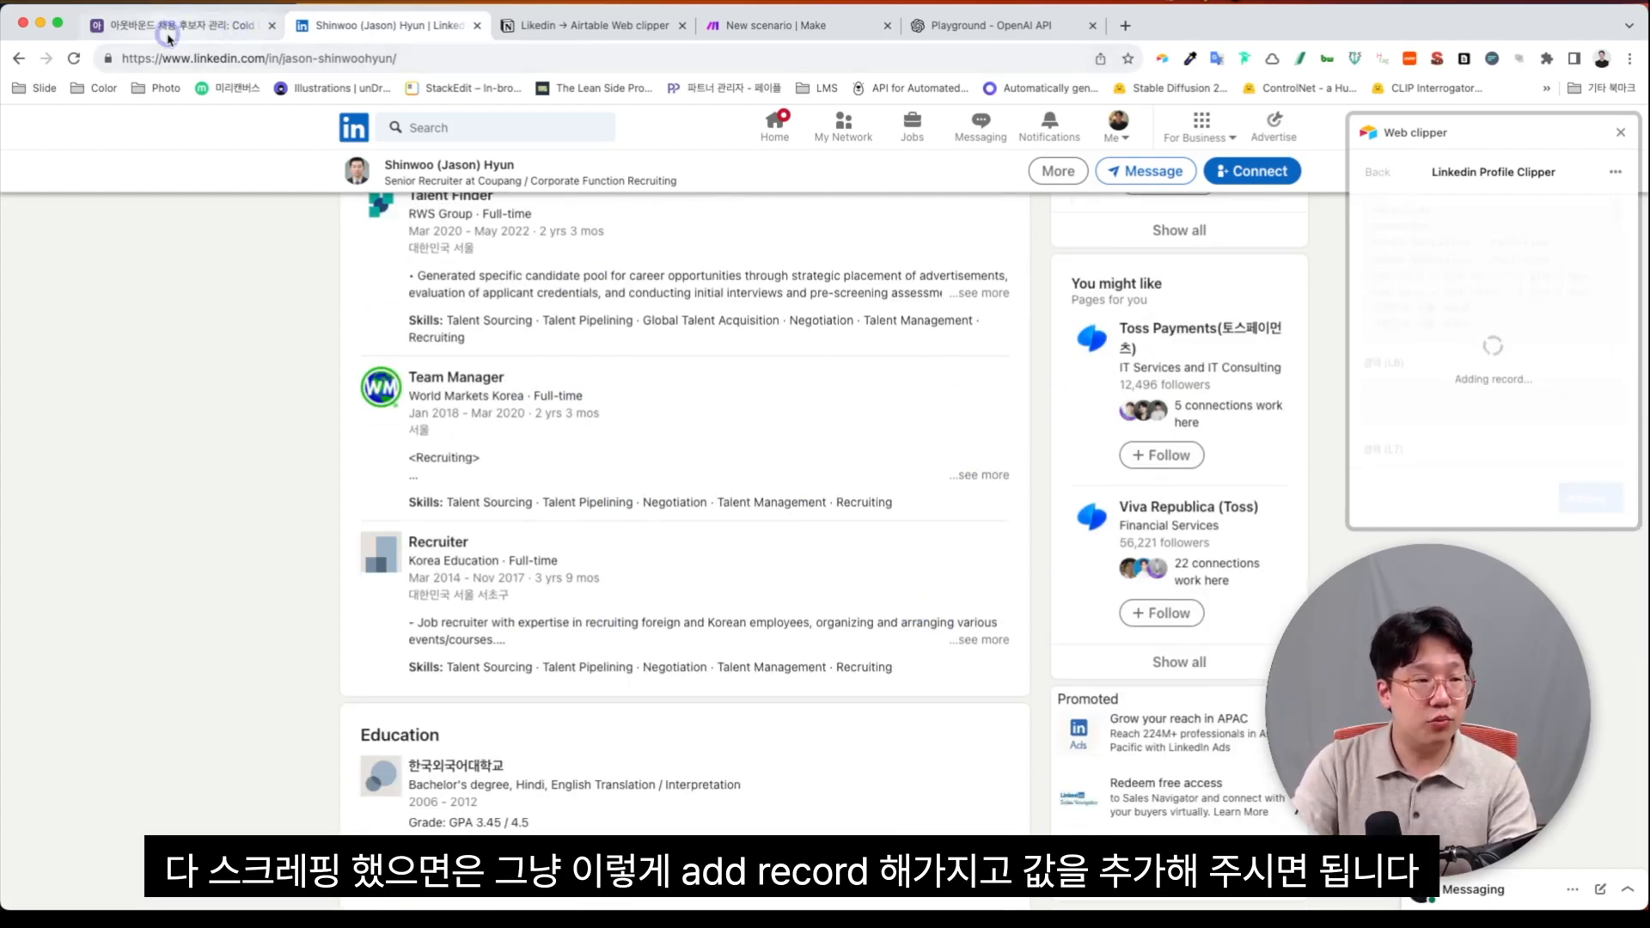
# Step: Switch to the Airtable Cold Lead table and look over its hidden fields list and the columns around 경력 (Raw)
pyautogui.click(176, 26)
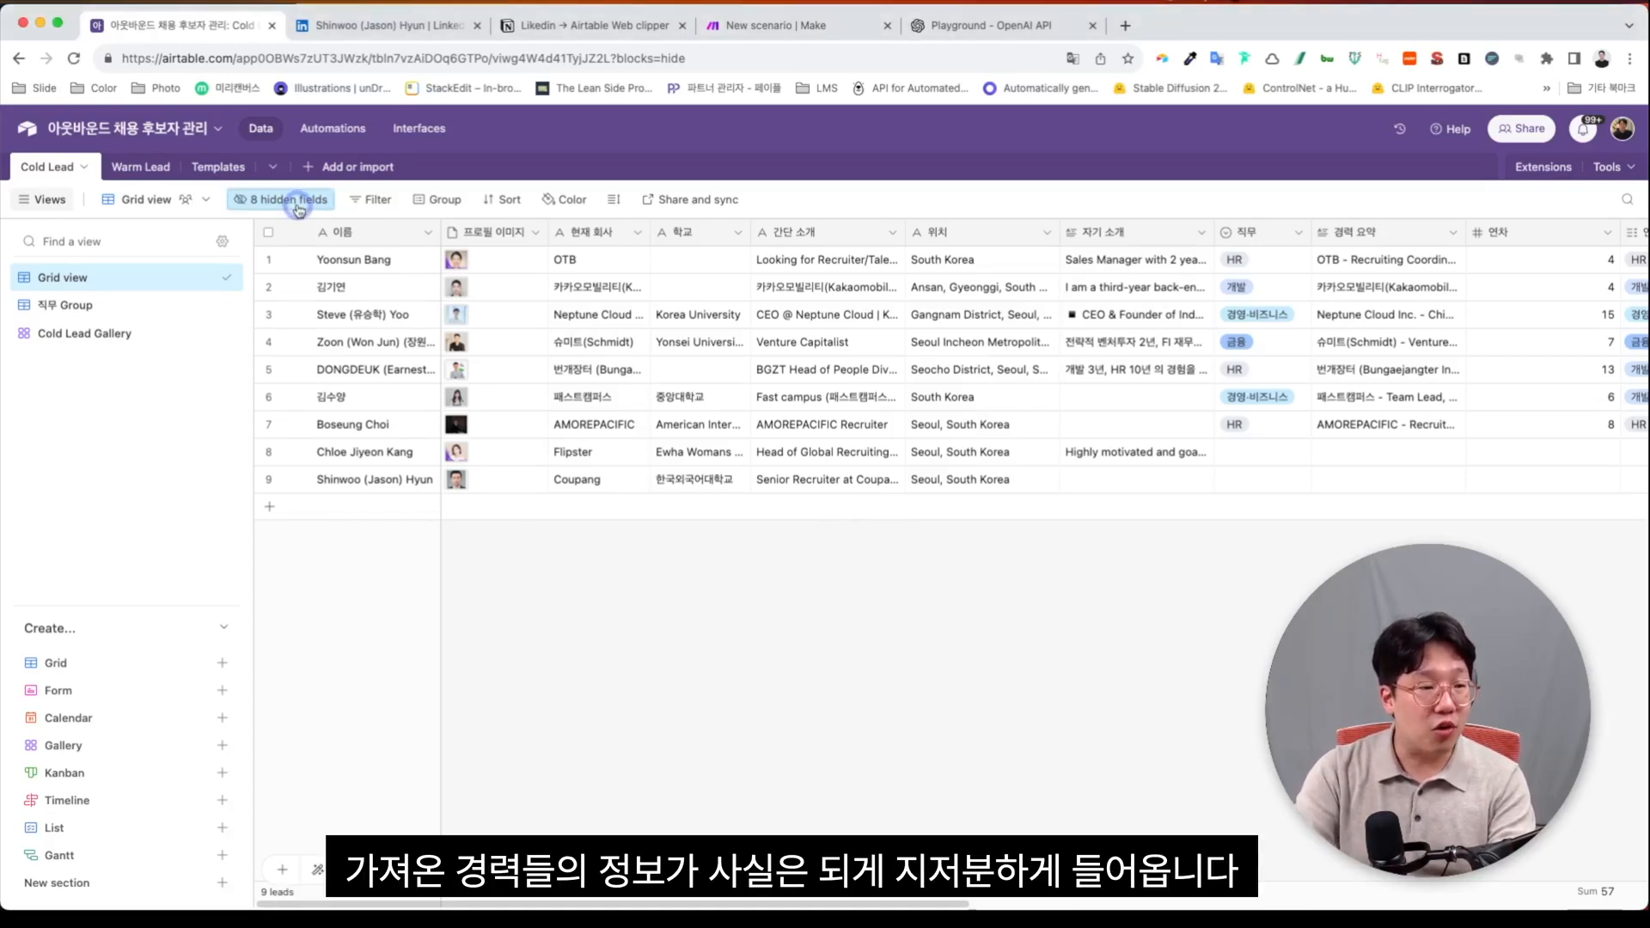
pyautogui.click(299, 209)
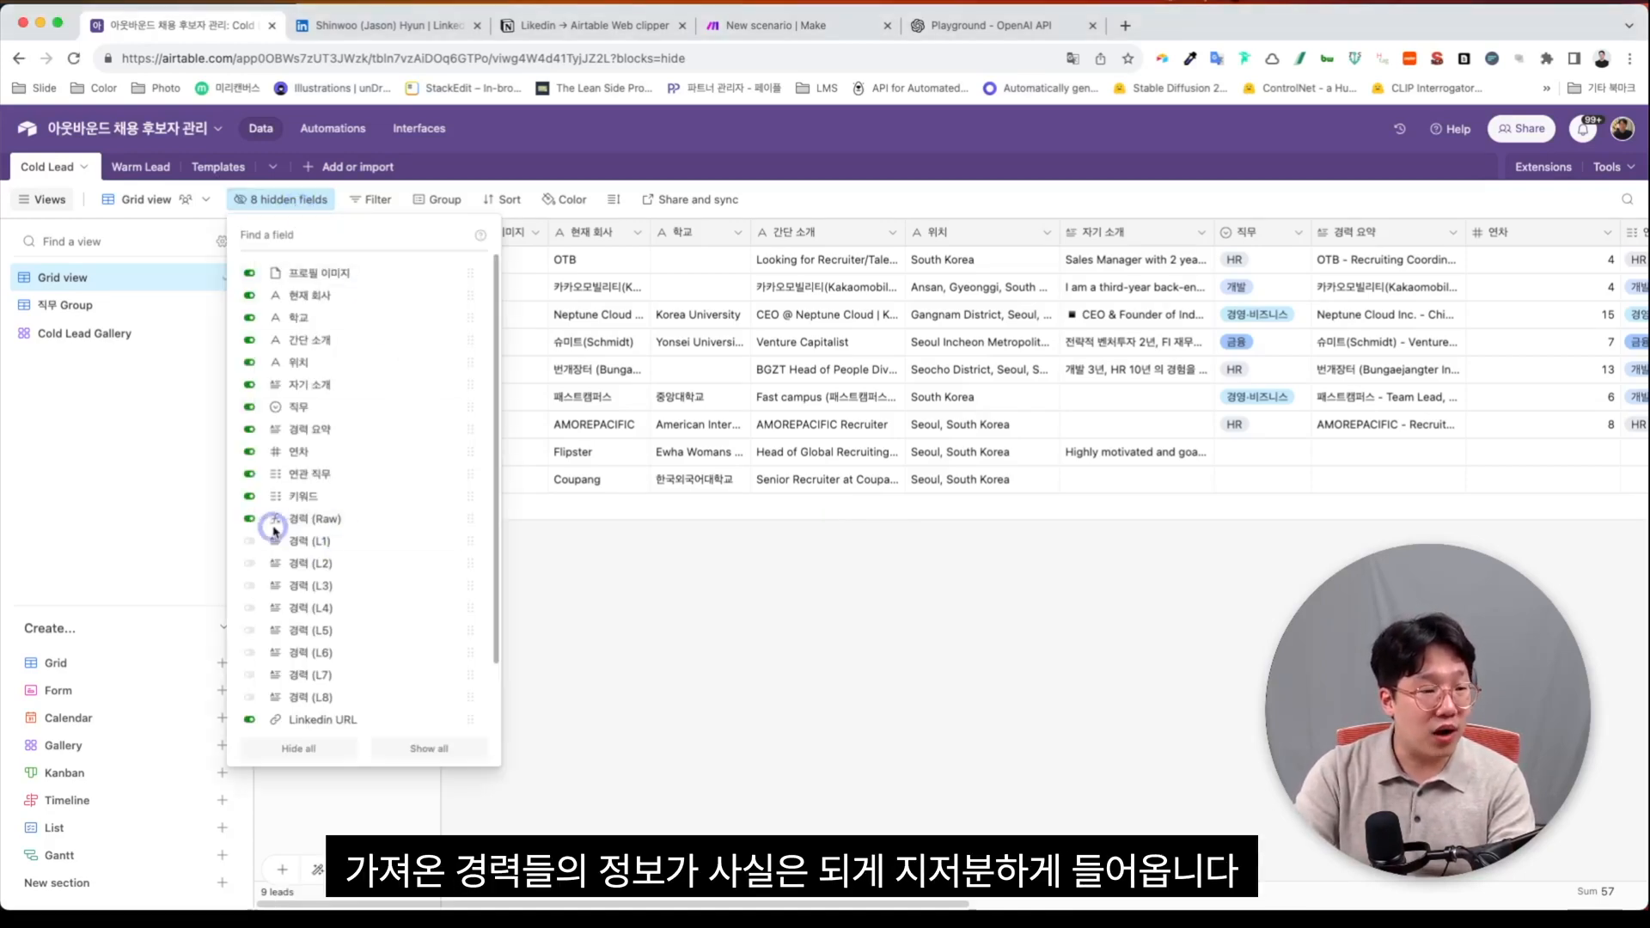
pyautogui.hscroll(3, 1133, 447)
pyautogui.hscroll(5, 1133, 447)
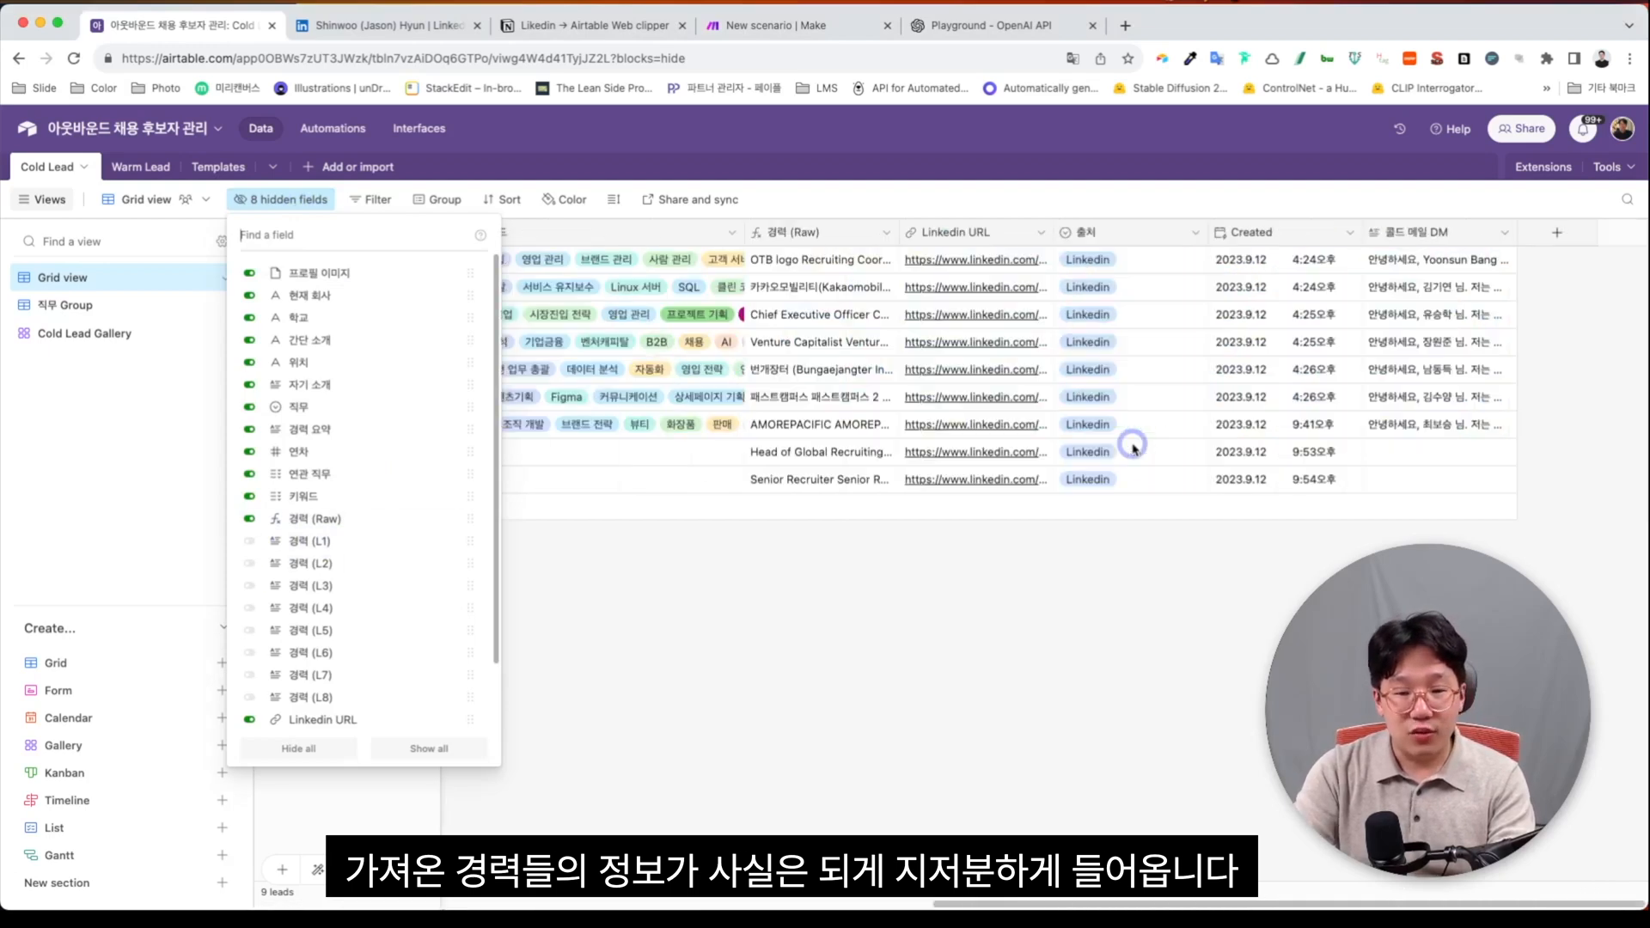
pyautogui.click(1025, 600)
# Step: Expand the 경력 (Raw) cell of the clipped Flipster candidate, read through its combined experience text, and return to the earlier columns
pyautogui.click(873, 452)
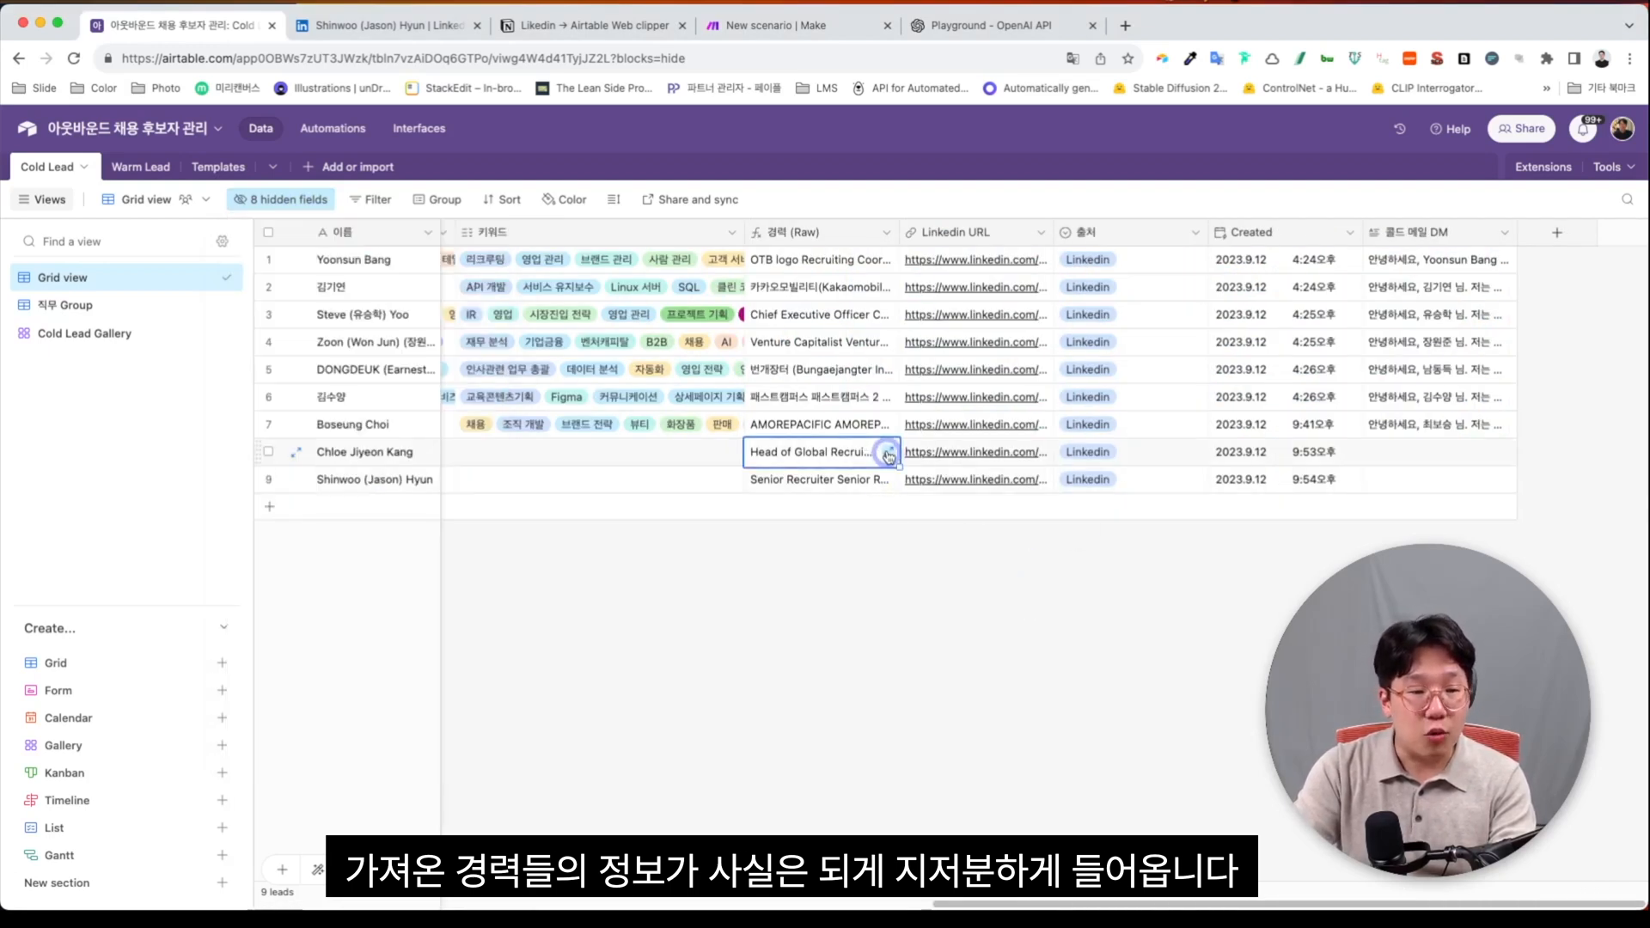
pyautogui.click(873, 452)
pyautogui.scroll(-10, 957, 321)
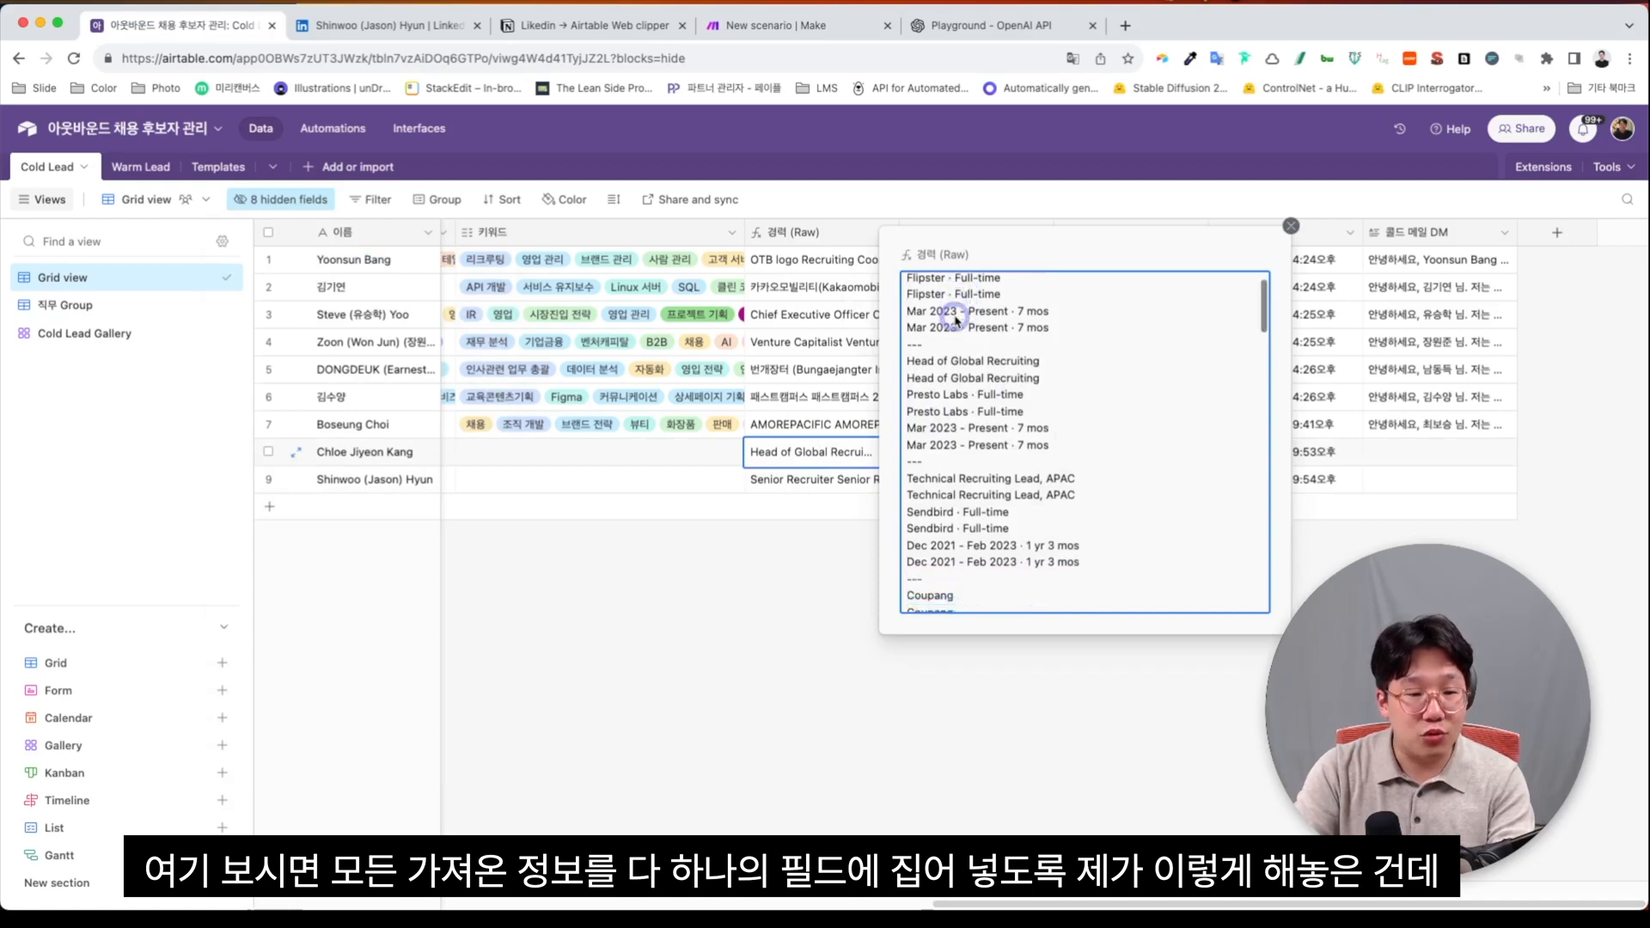
pyautogui.scroll(-10, 957, 351)
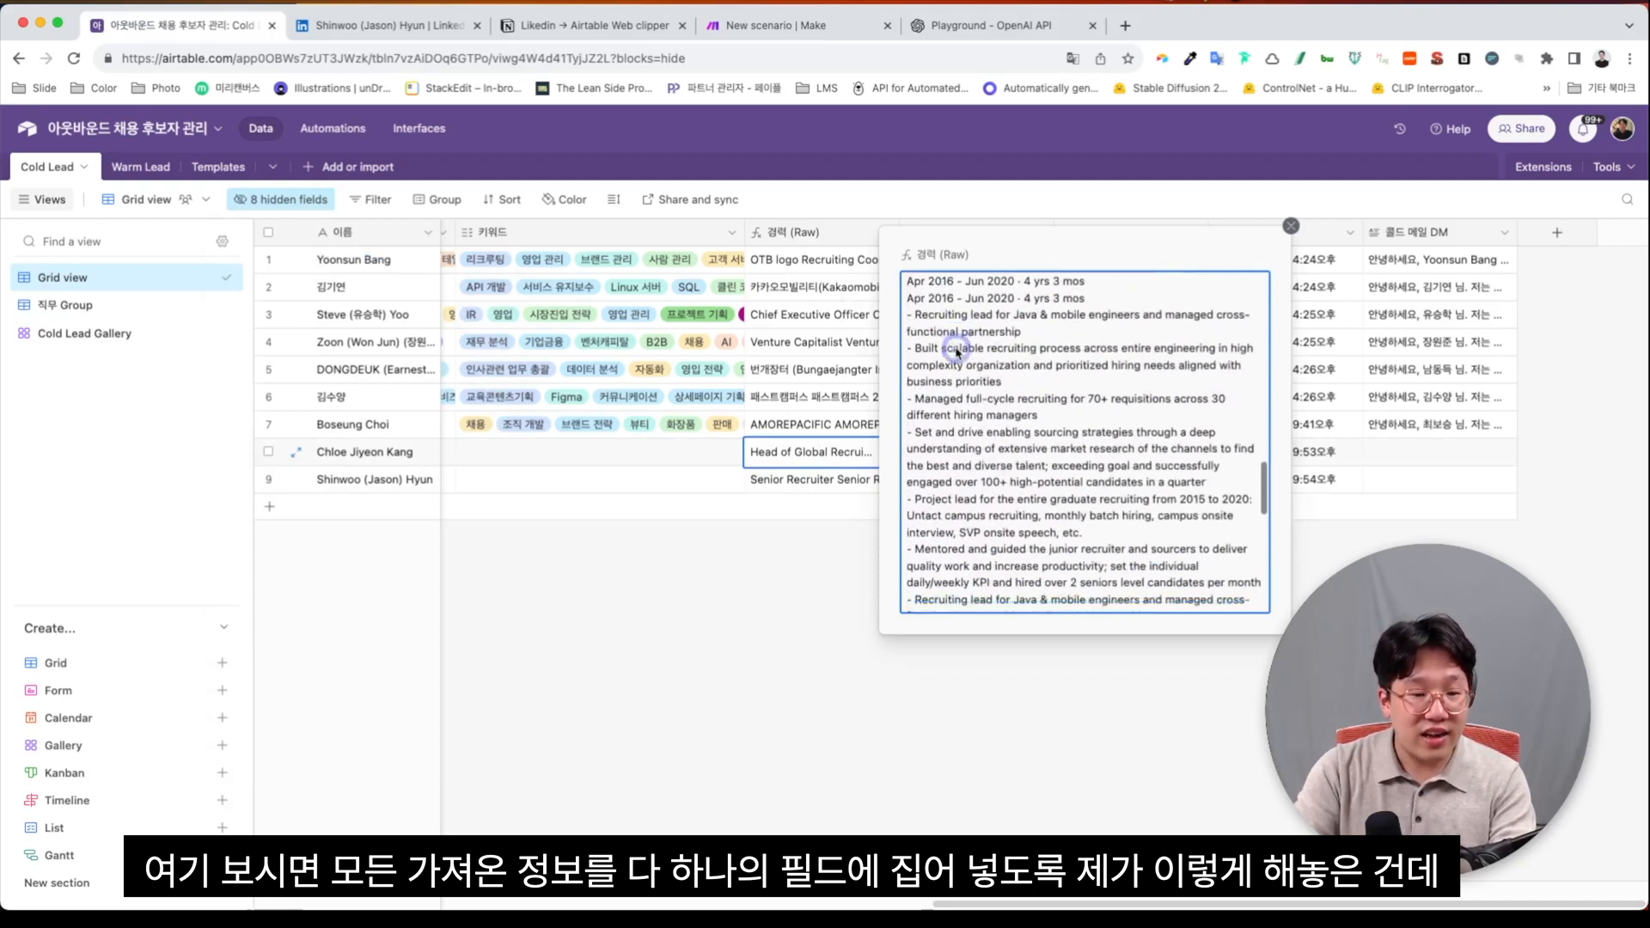
pyautogui.scroll(20, 983, 550)
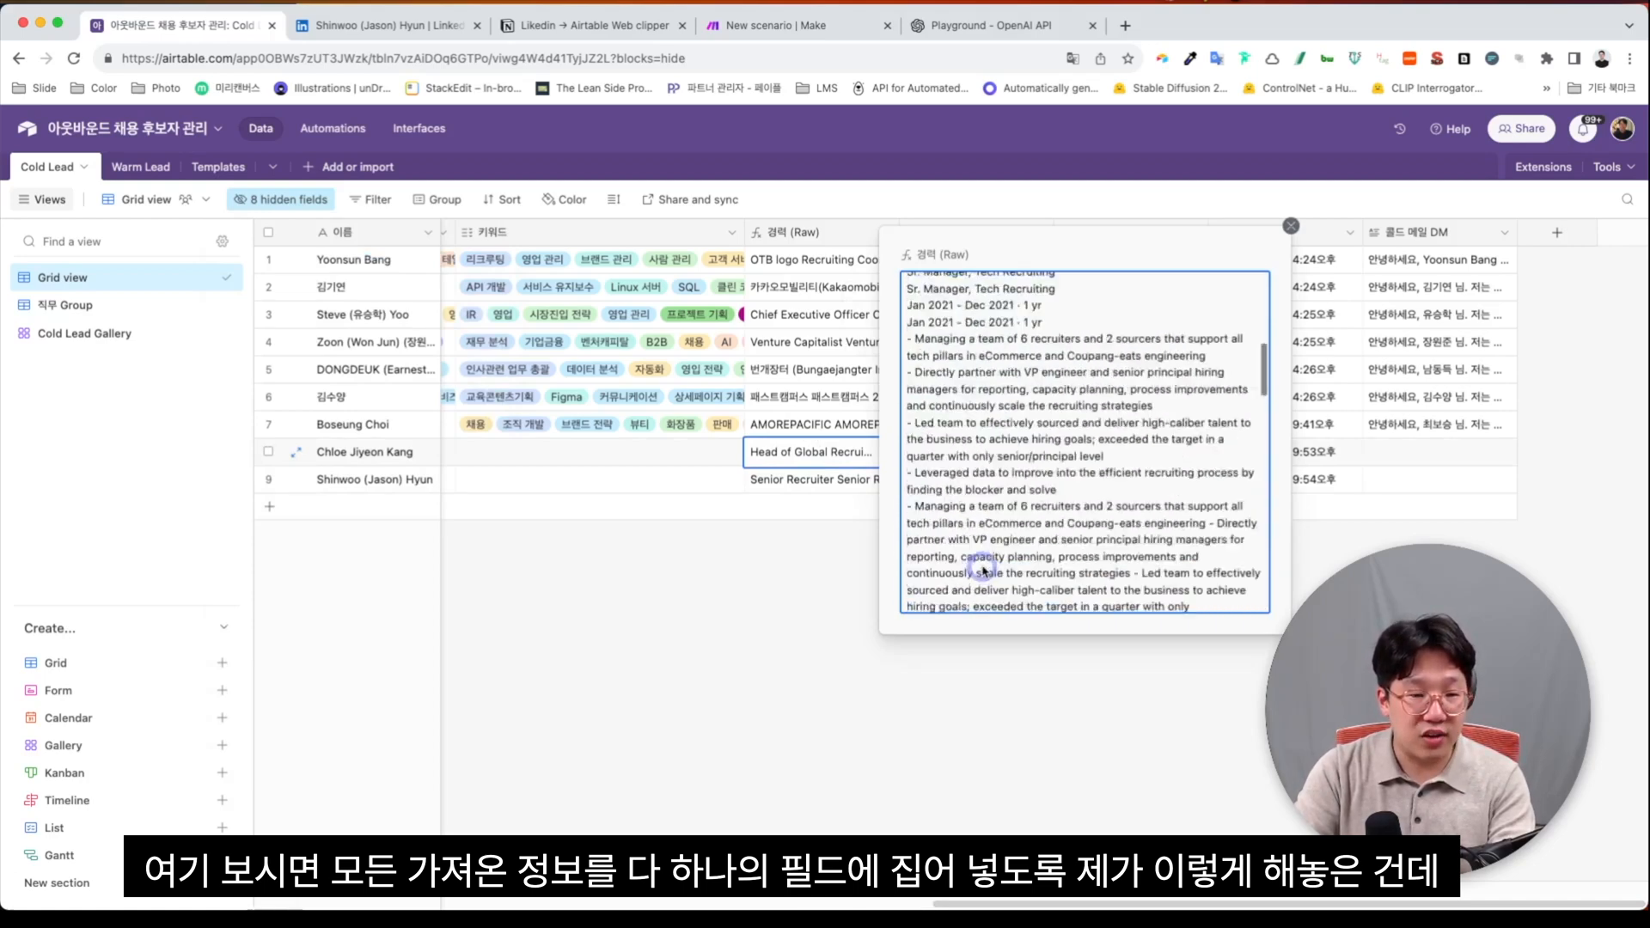
pyautogui.scroll(-3, 972, 314)
pyautogui.scroll(-6, 985, 465)
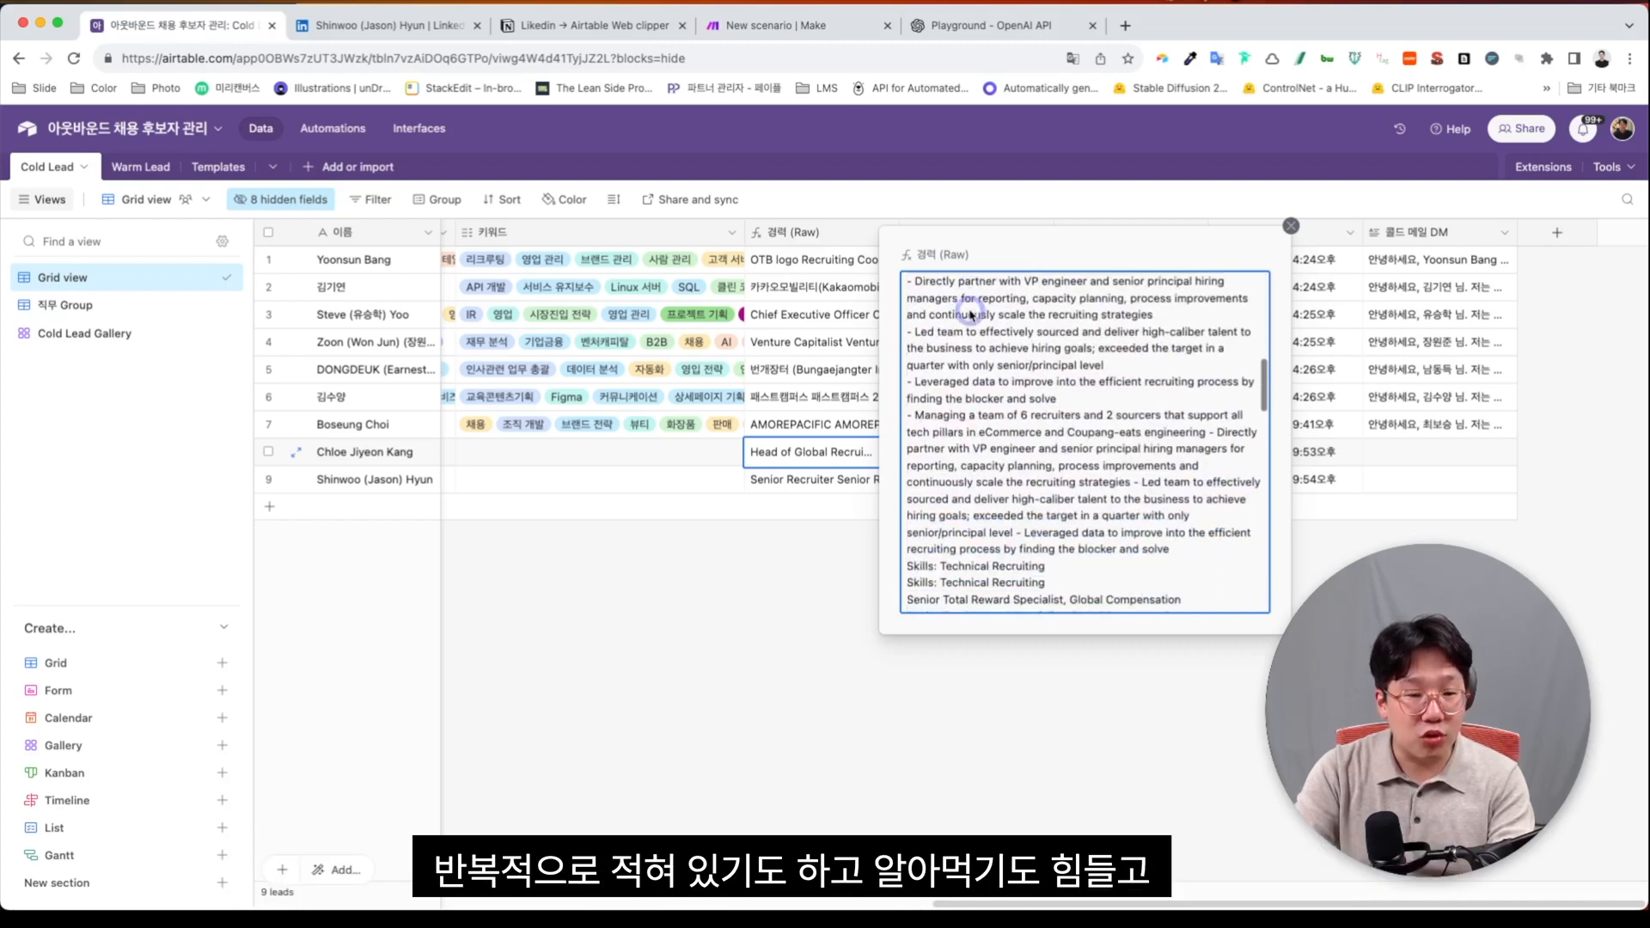
pyautogui.scroll(-2, 1099, 440)
pyautogui.scroll(-2, 1100, 445)
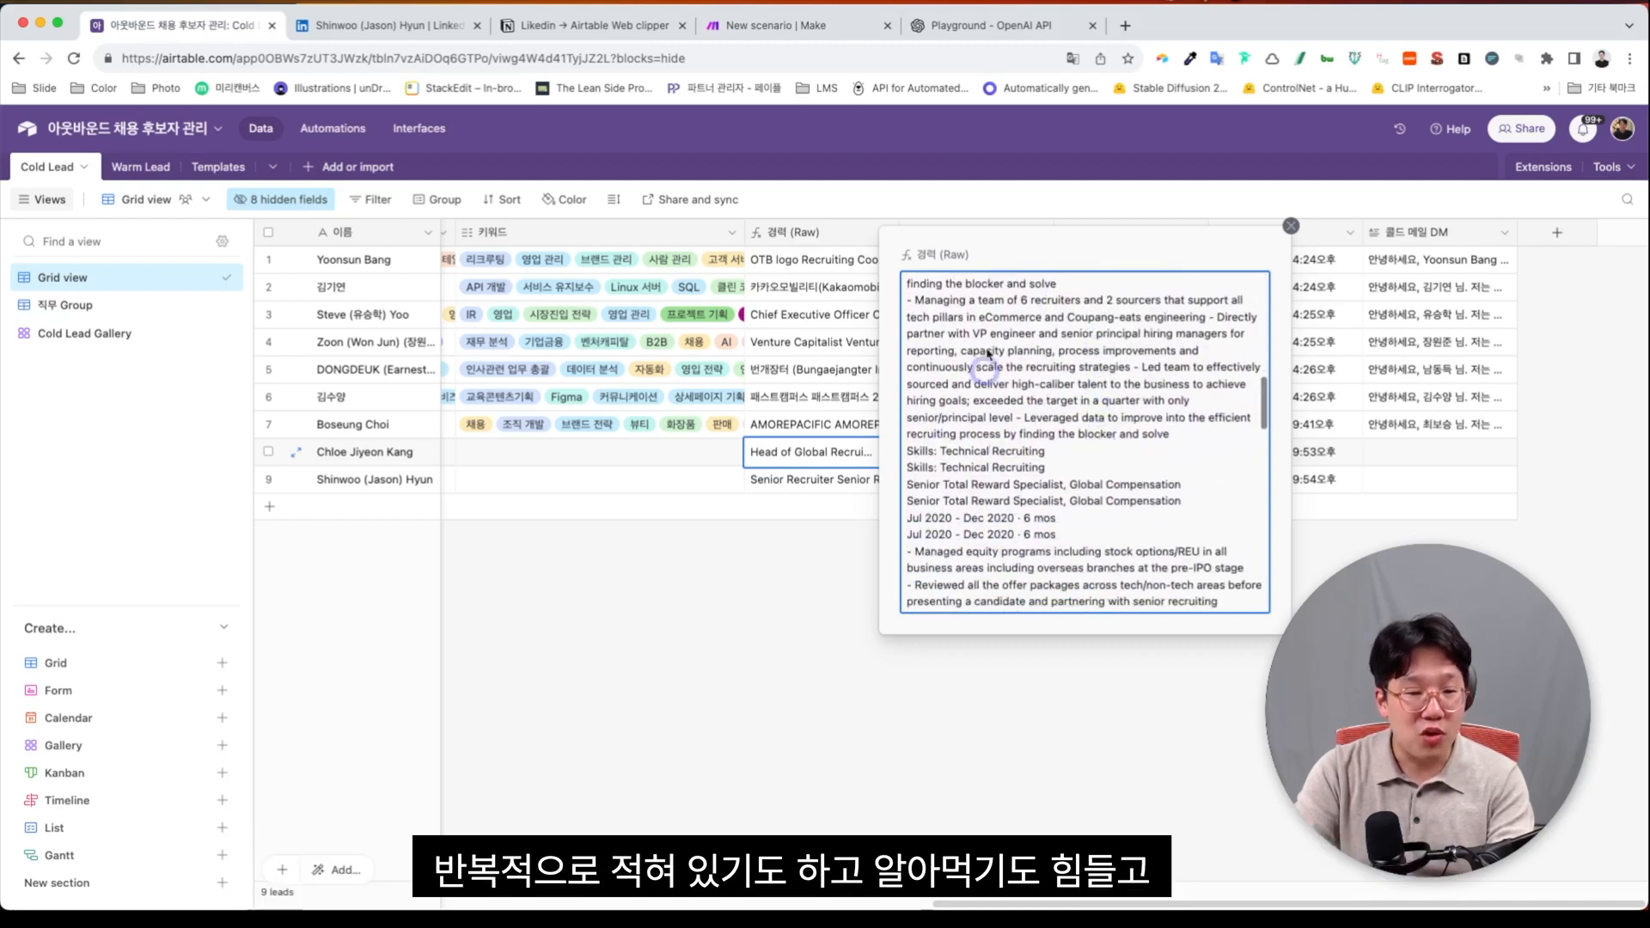
pyautogui.scroll(-3, 1078, 404)
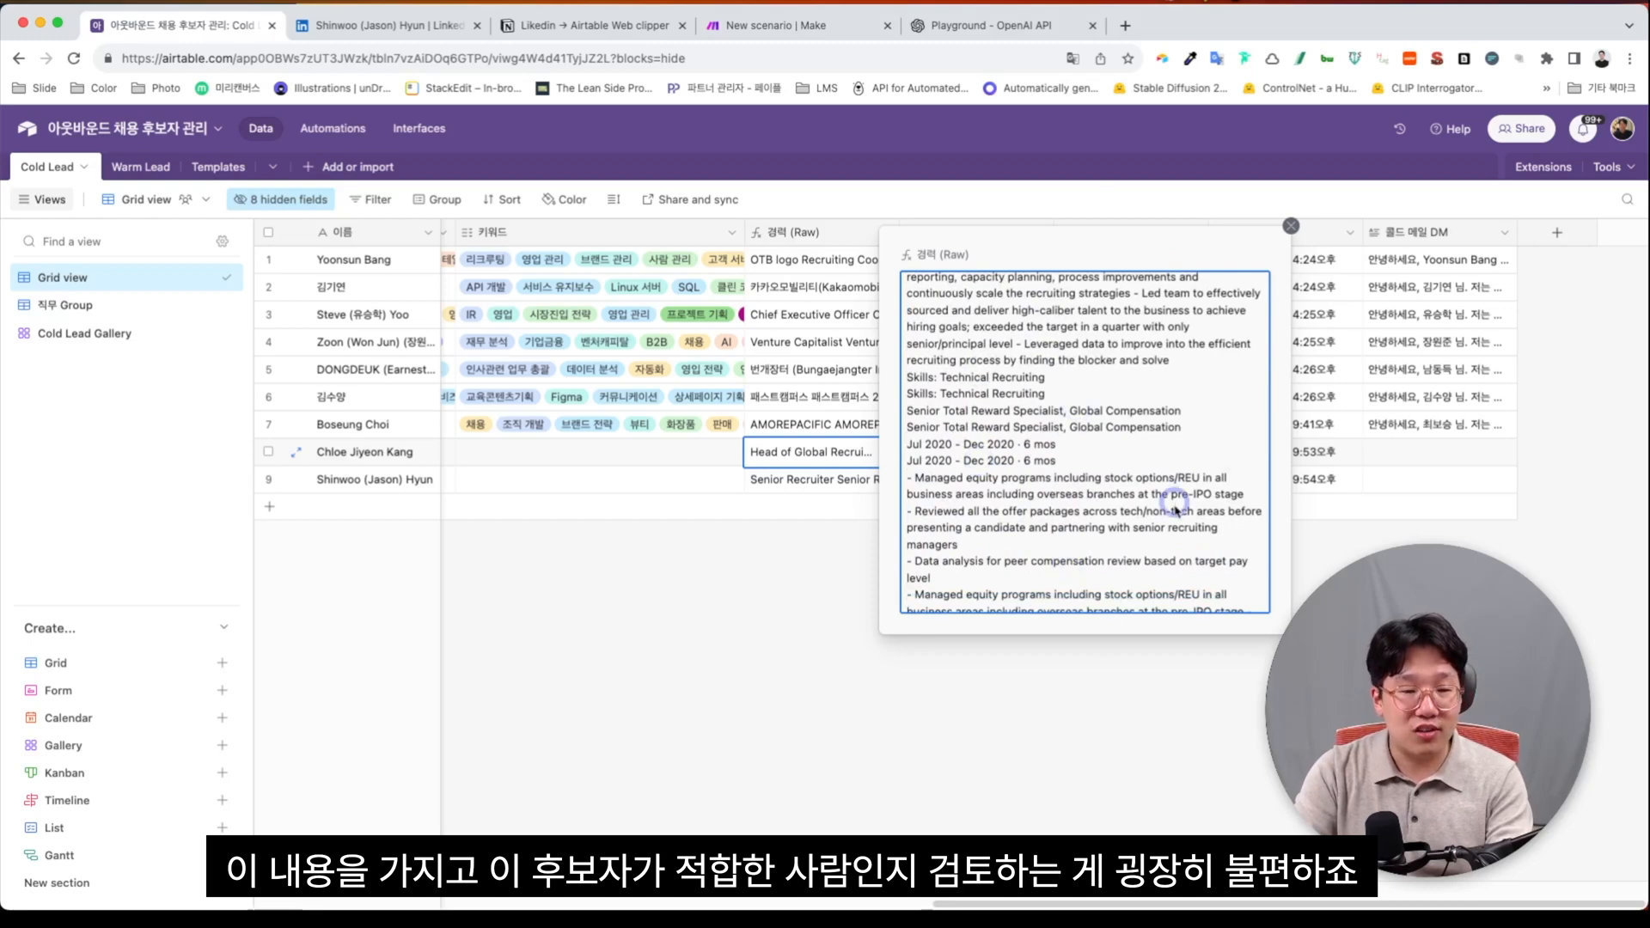
pyautogui.click(1144, 709)
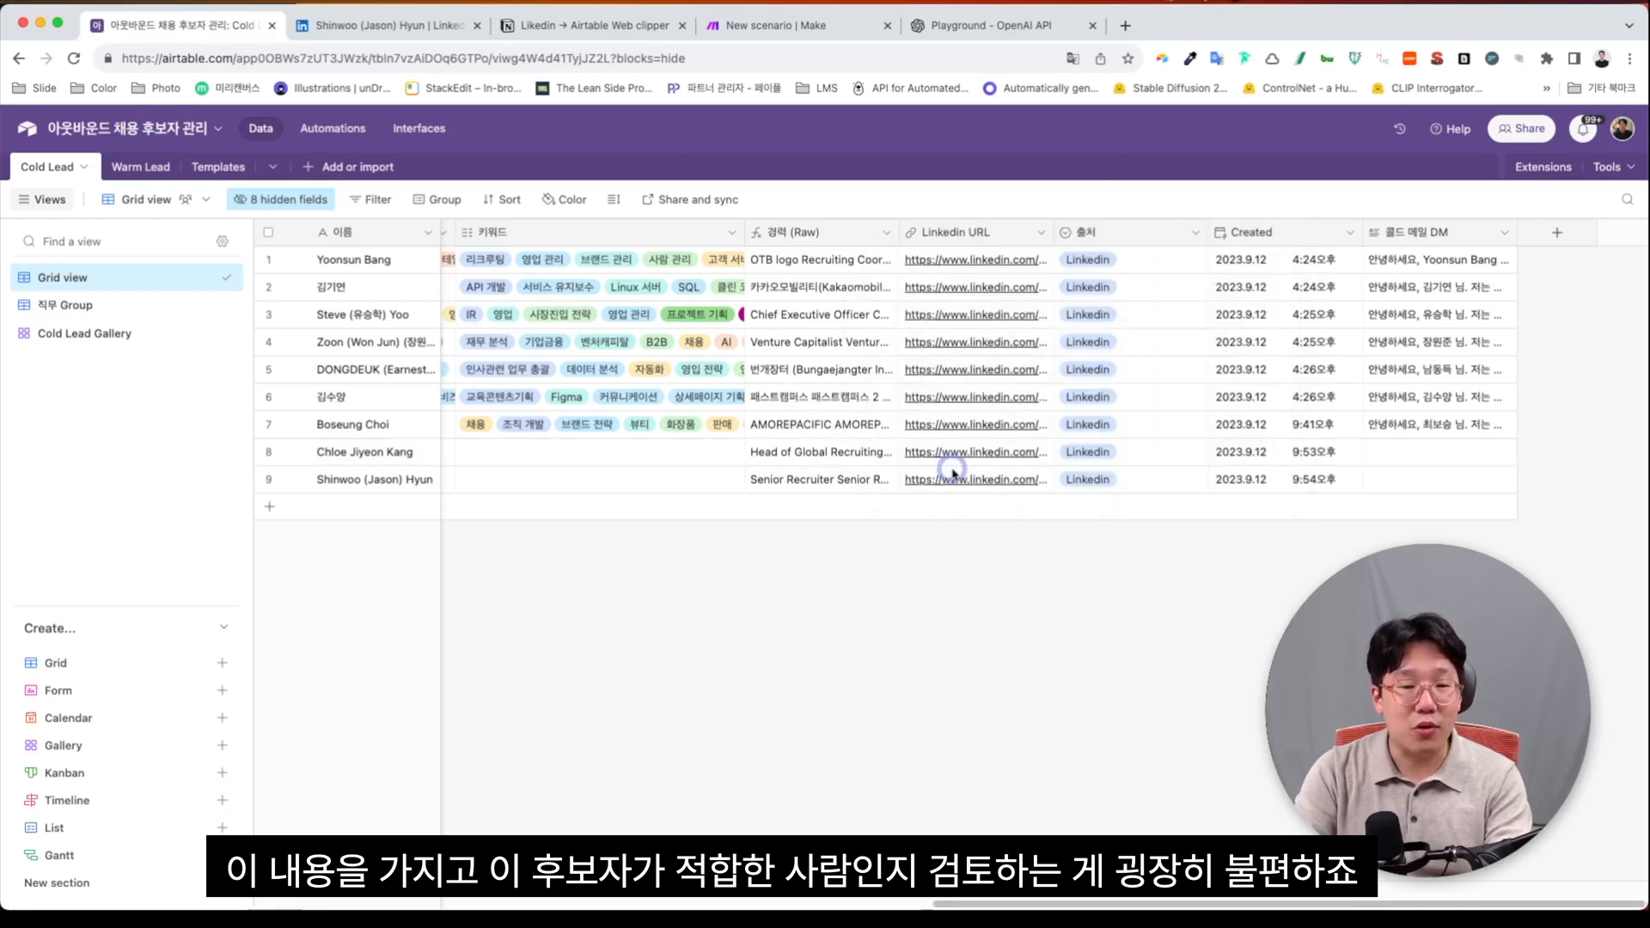
pyautogui.hscroll(-10, 953, 472)
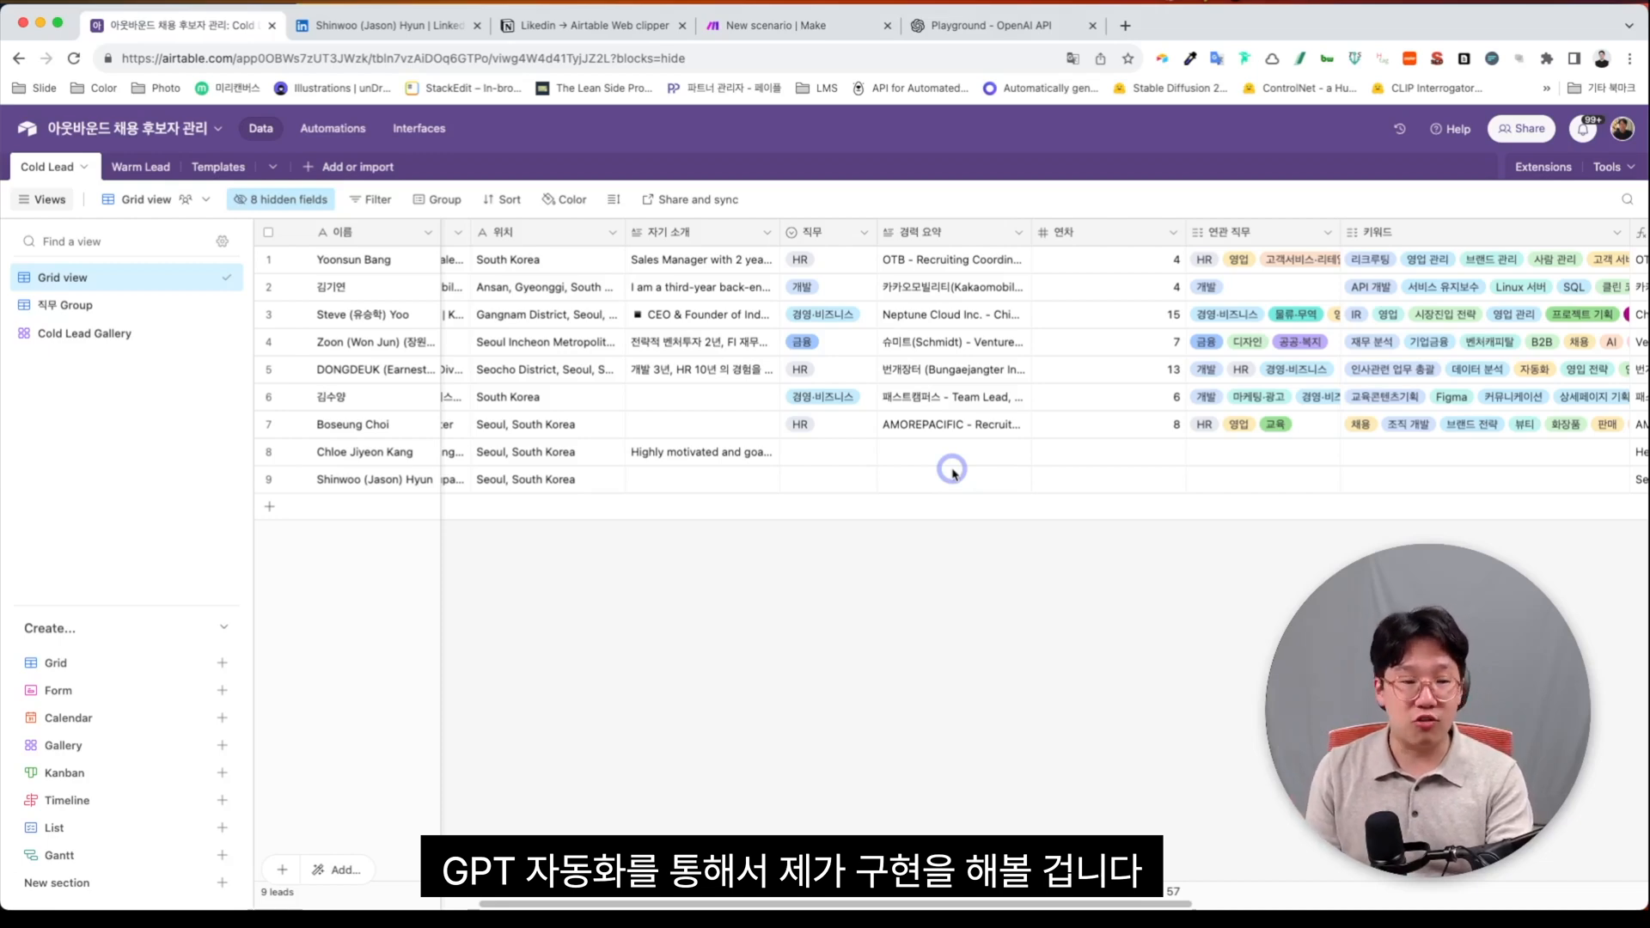
pyautogui.hscroll(-5, 953, 472)
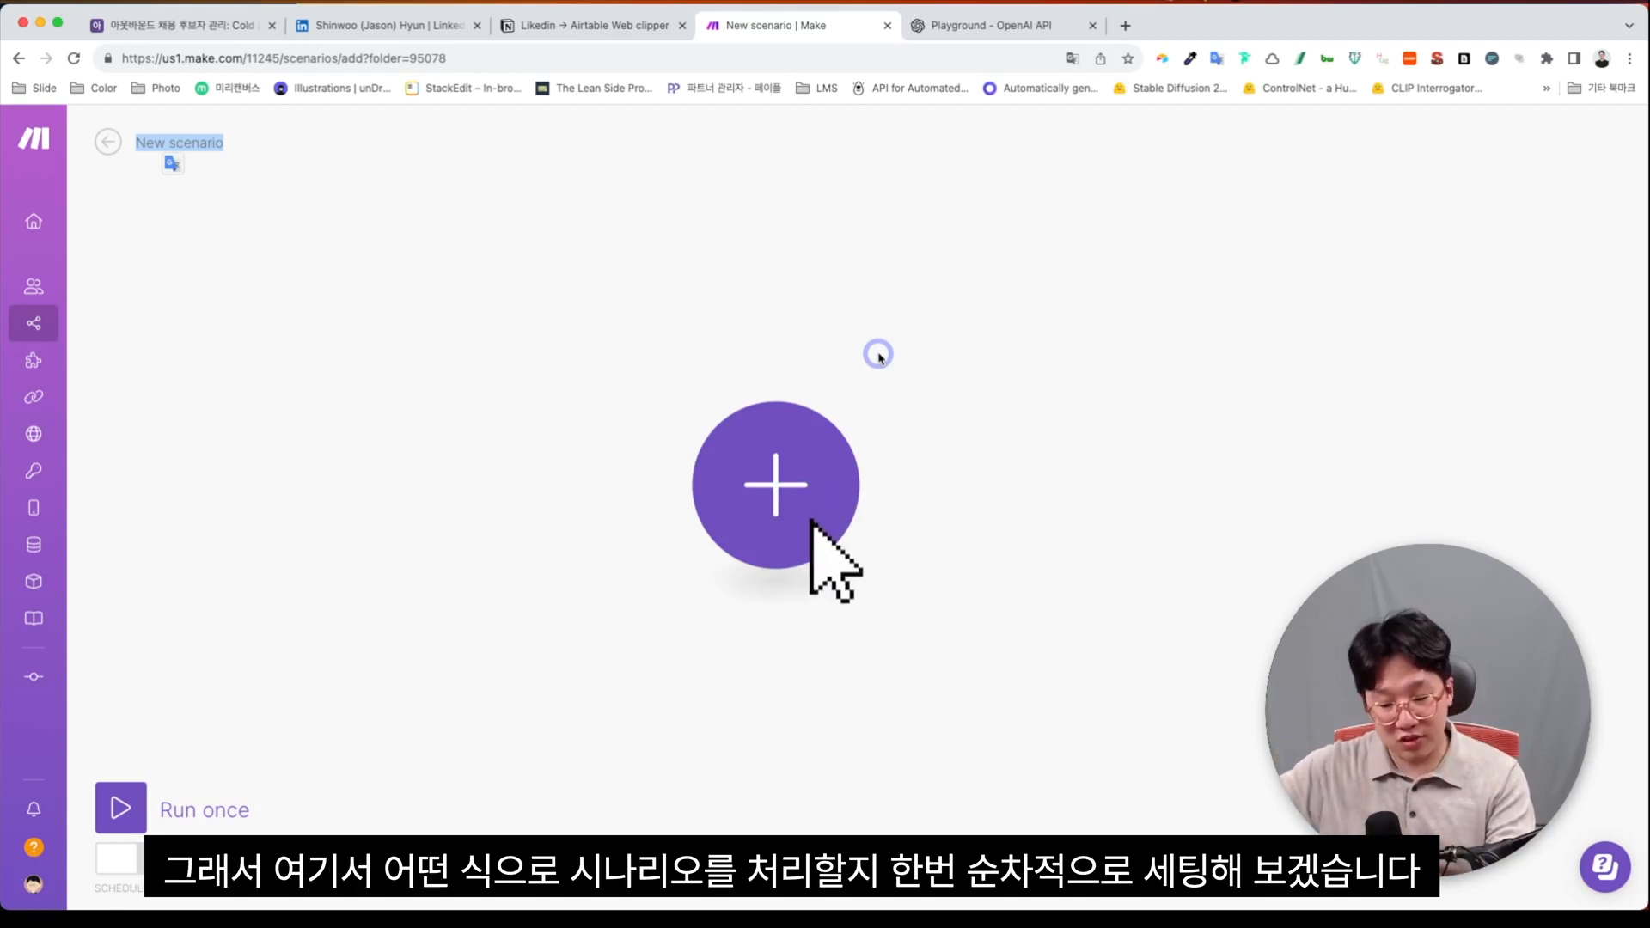
# Step: Name the new Make scenario "아웃바운드 채용 - Cold Lead 업데이트" and add an Airtable Watch Records module as its trigger
pyautogui.moveTo(977, 416); pyautogui.dragTo(869, 407)
pyautogui.click(682, 476)
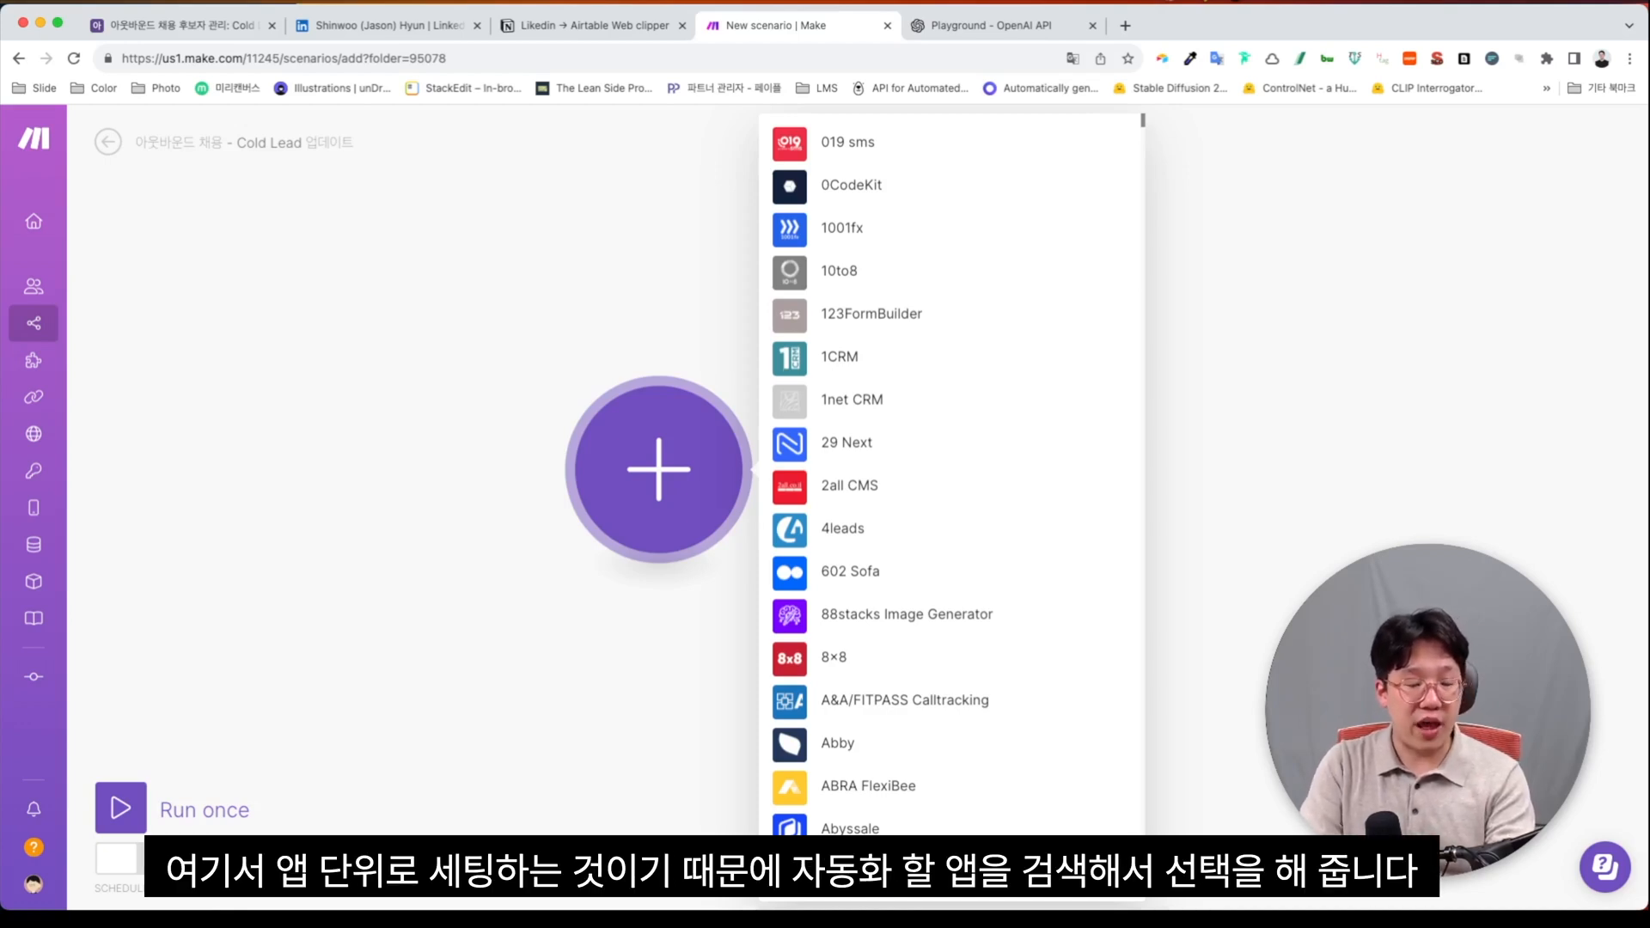
pyautogui.scroll(-1, 952, 473)
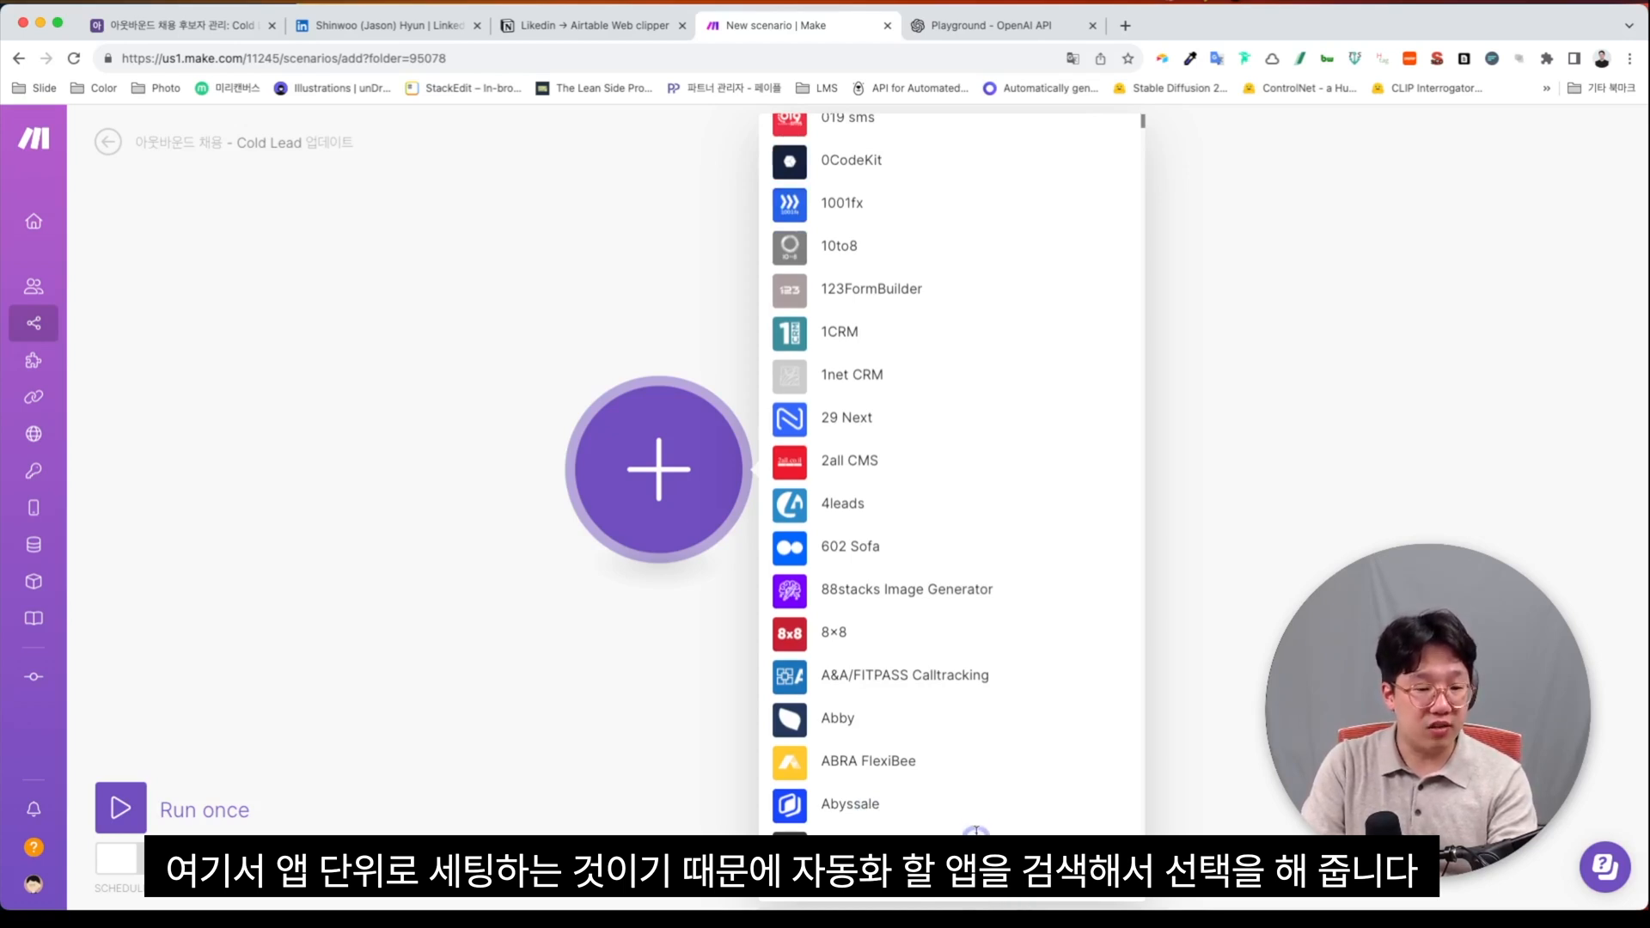
pyautogui.scroll(-5, 975, 829)
pyautogui.scroll(-6, 975, 830)
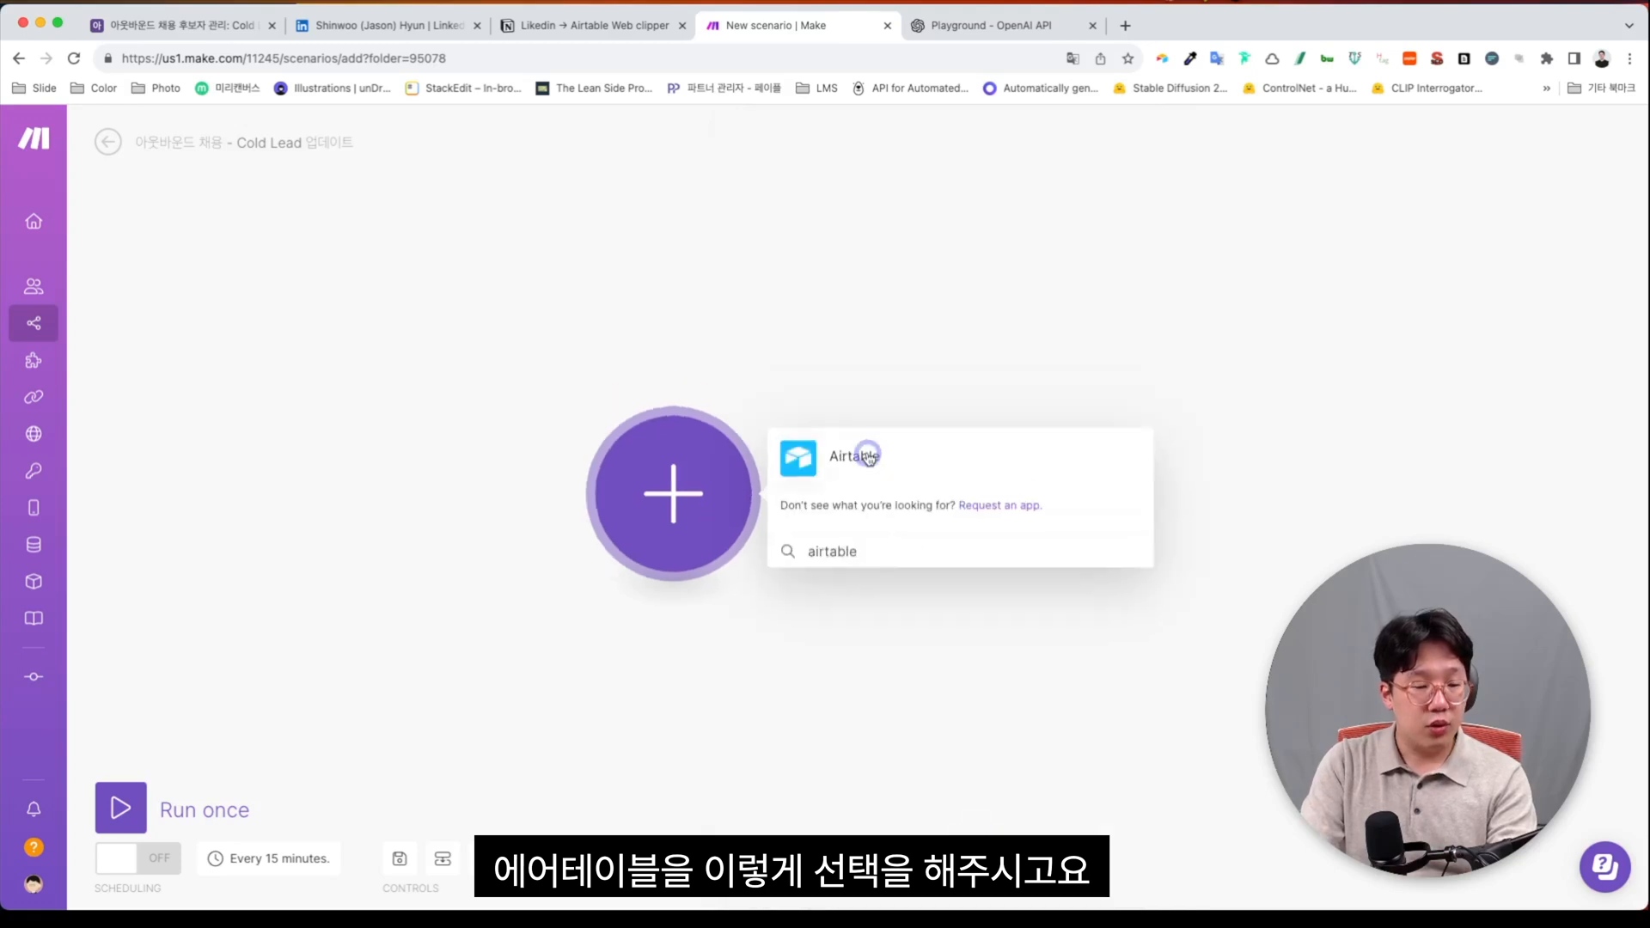
pyautogui.click(869, 458)
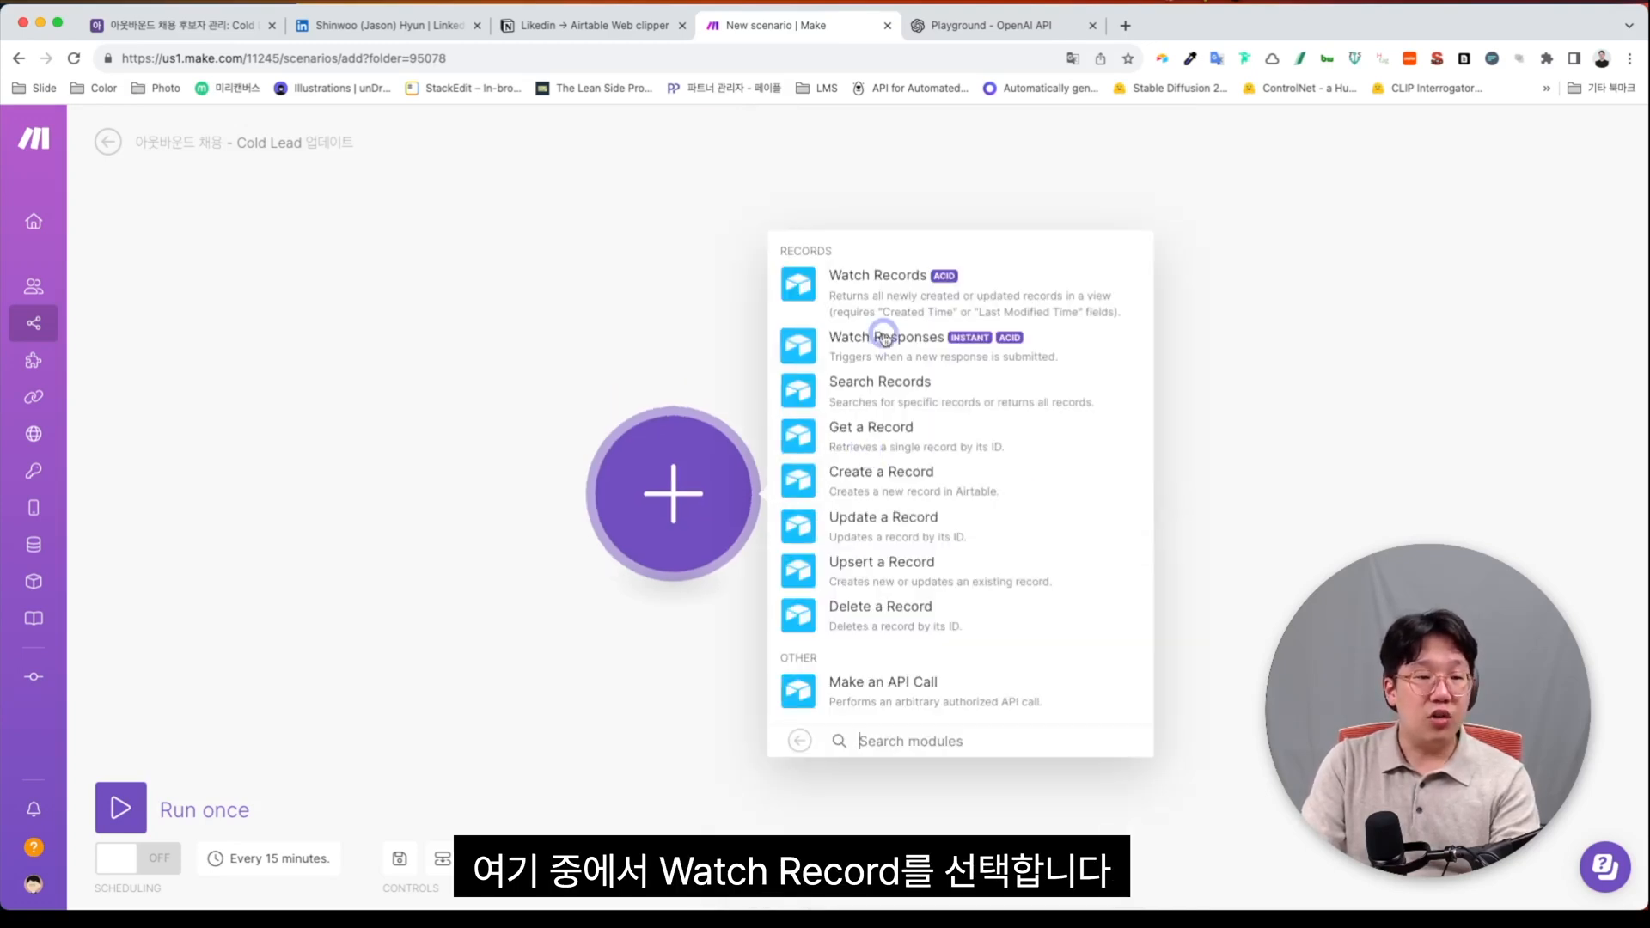
pyautogui.click(914, 314)
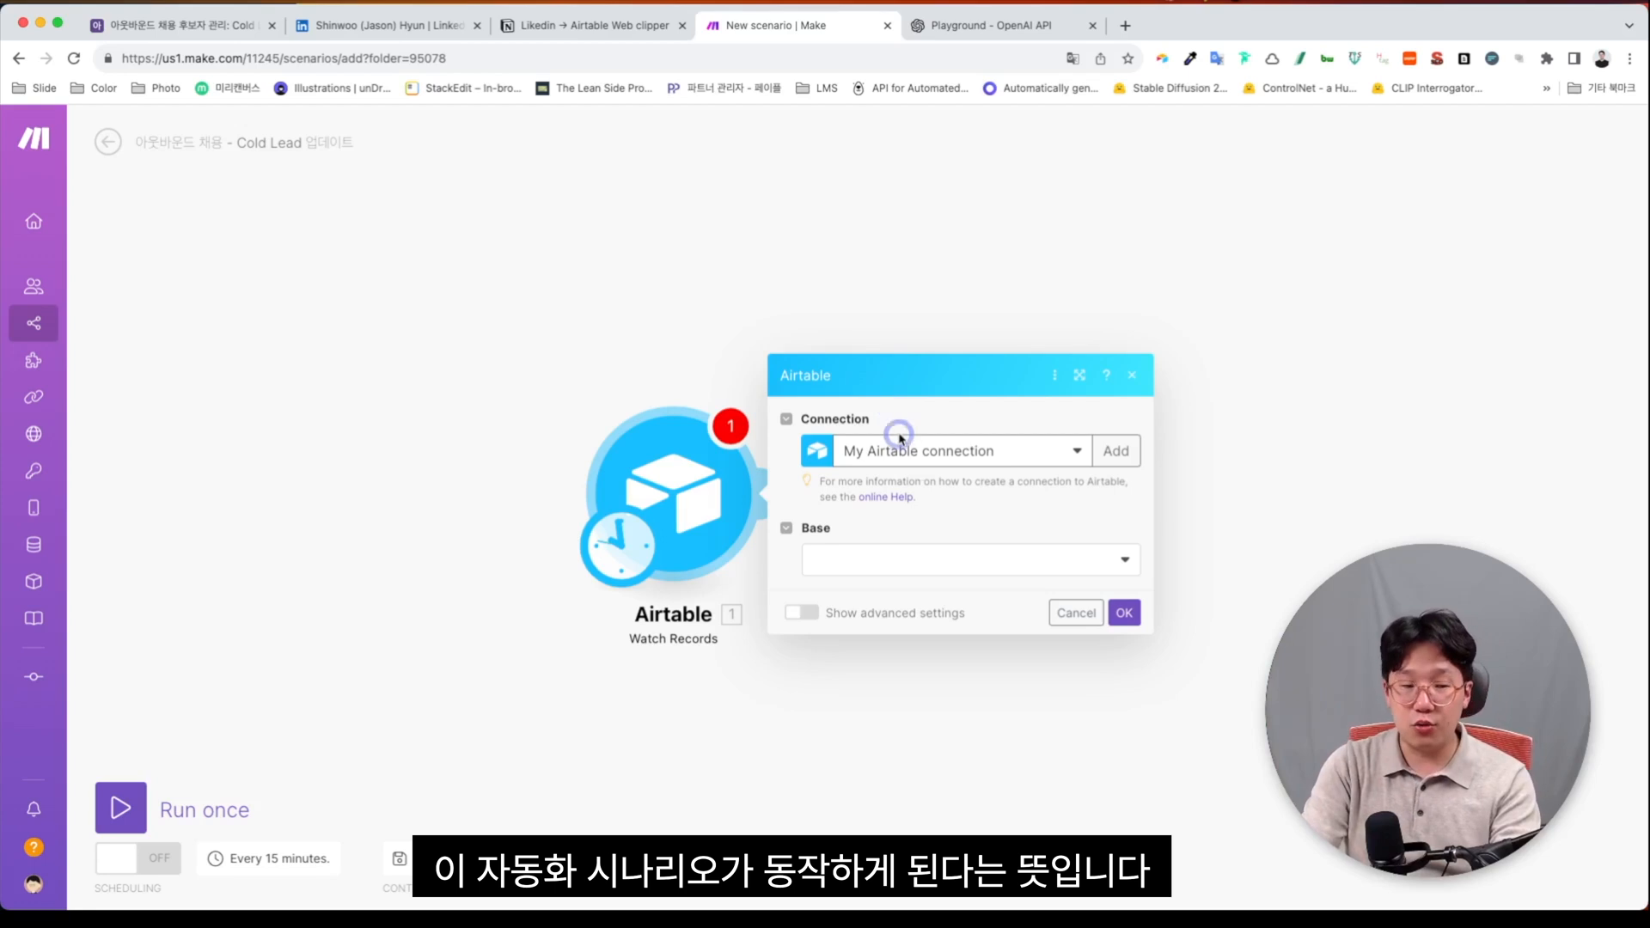
# Step: Set the Watch Records module to the base 아웃바운드 채용 후보자 관리 and the table Cold Lead
pyautogui.click(937, 558)
pyautogui.write('d')
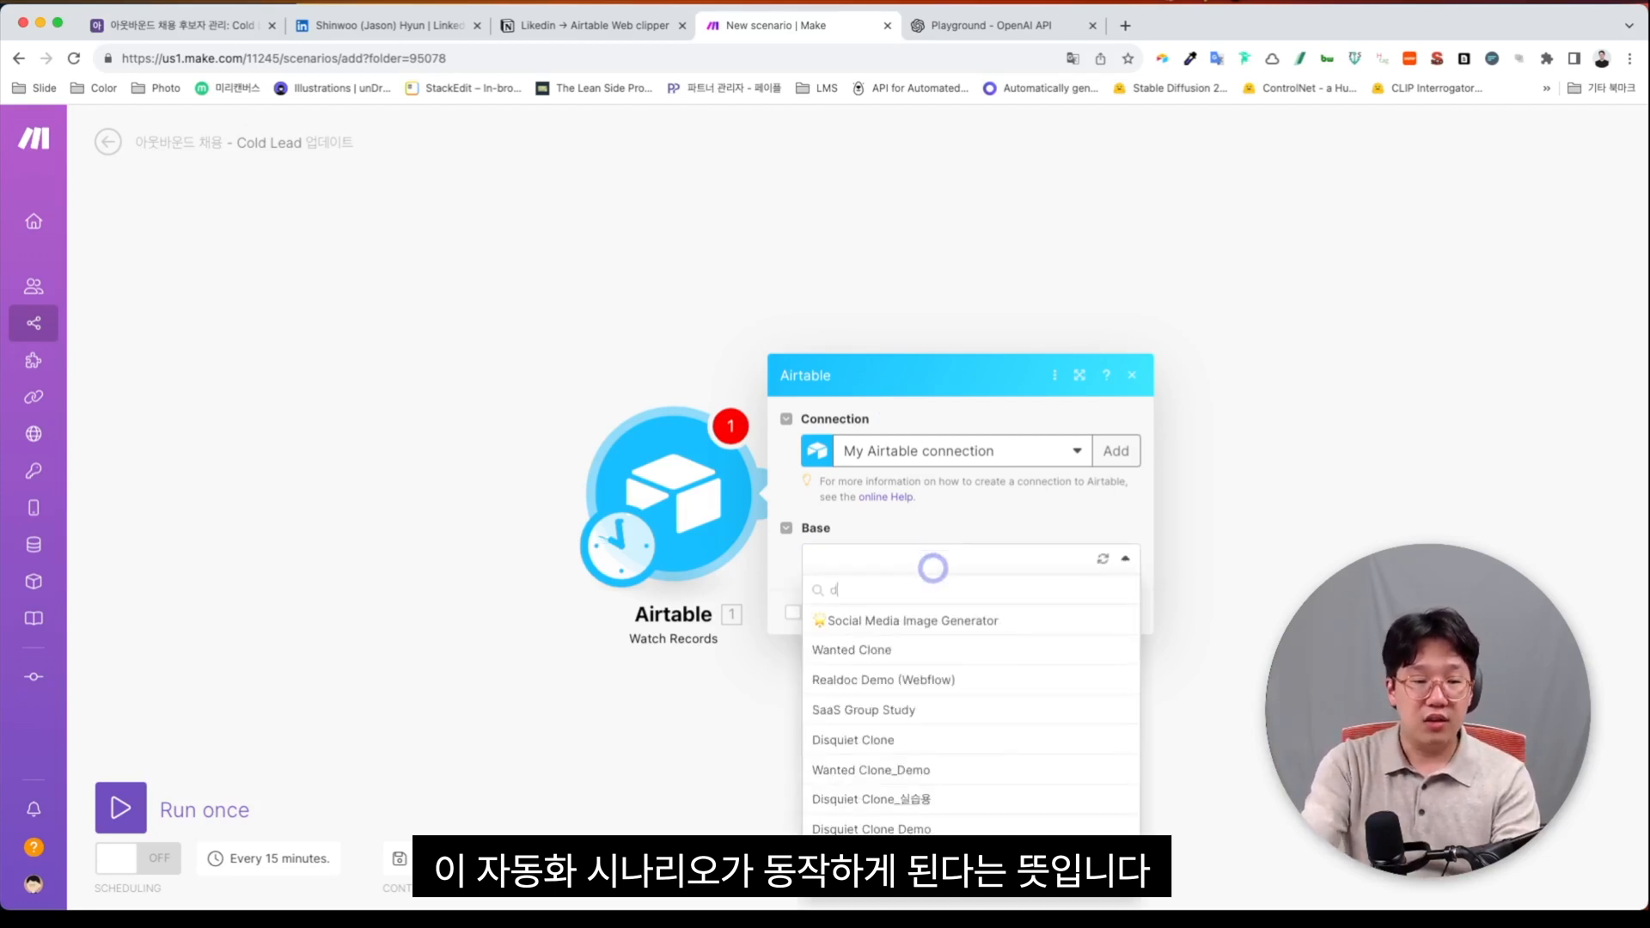
pyautogui.write('아웃')
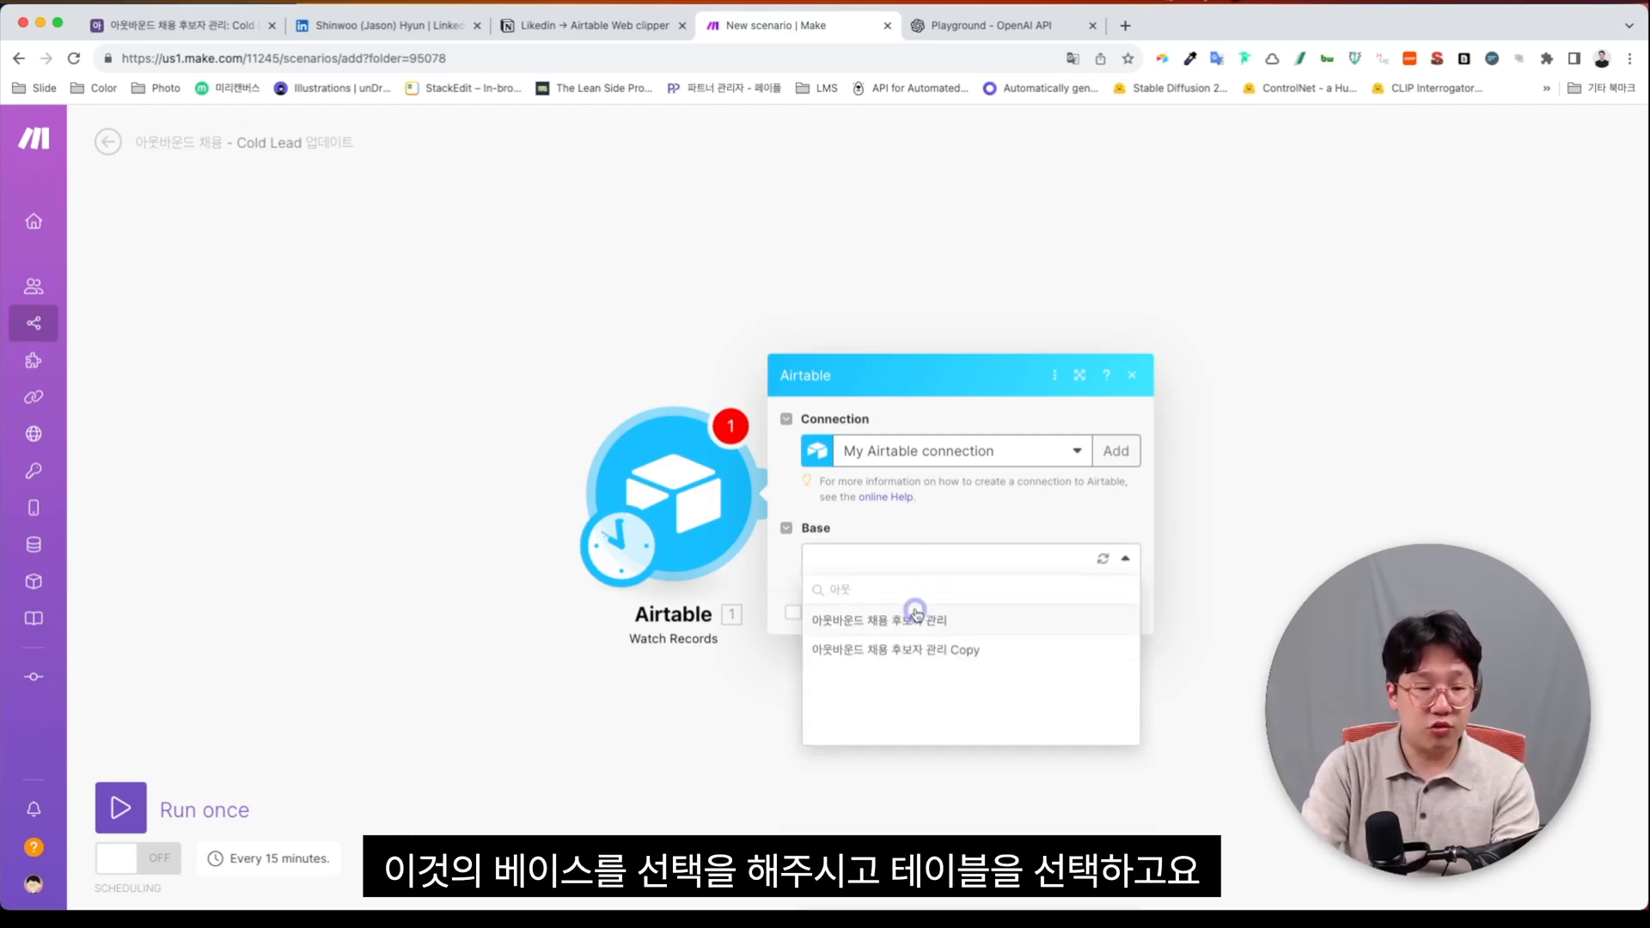
pyautogui.click(915, 615)
pyautogui.click(896, 598)
pyautogui.click(892, 666)
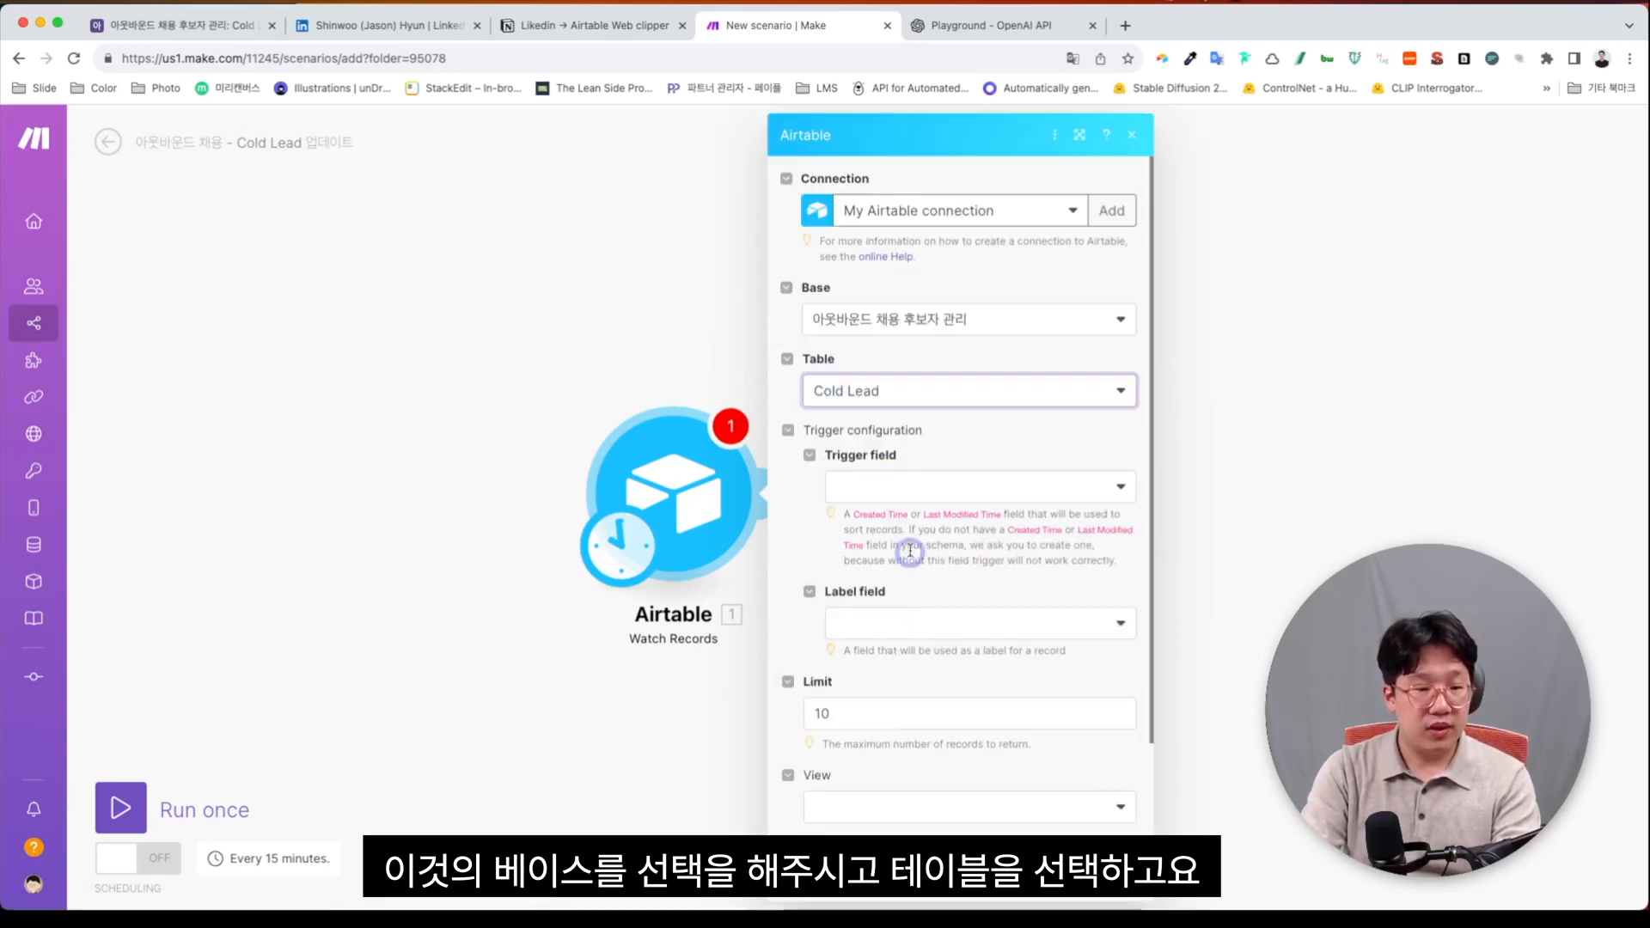
# Step: Configure the trigger with Created as the trigger field and 이름 as the label field
pyautogui.click(862, 488)
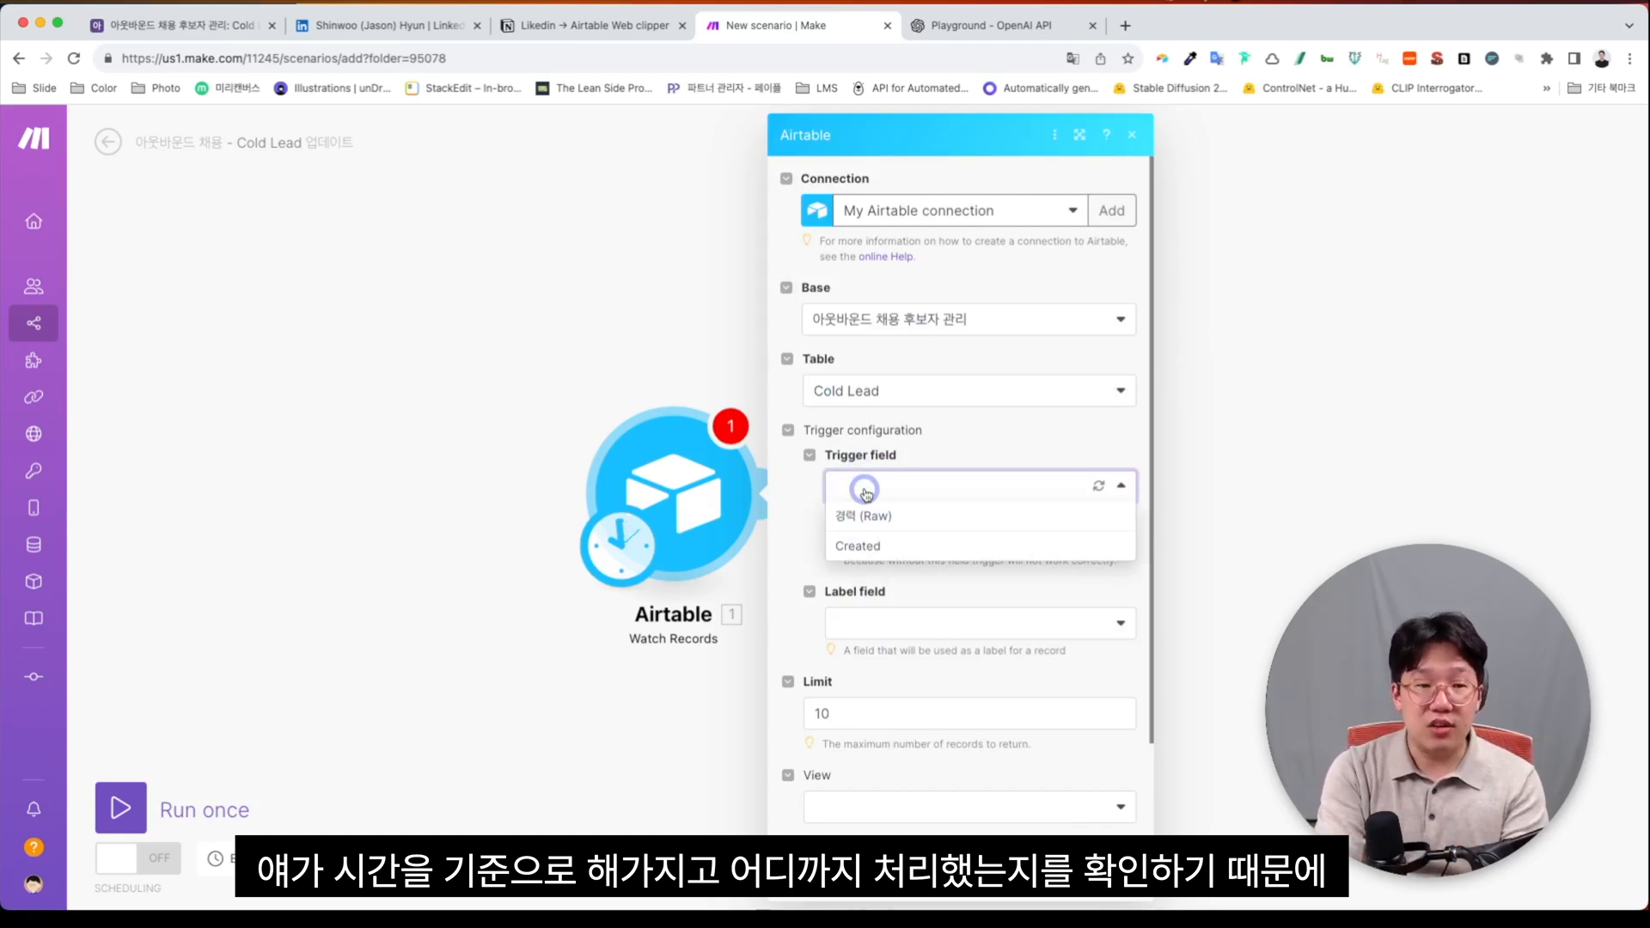
pyautogui.click(924, 550)
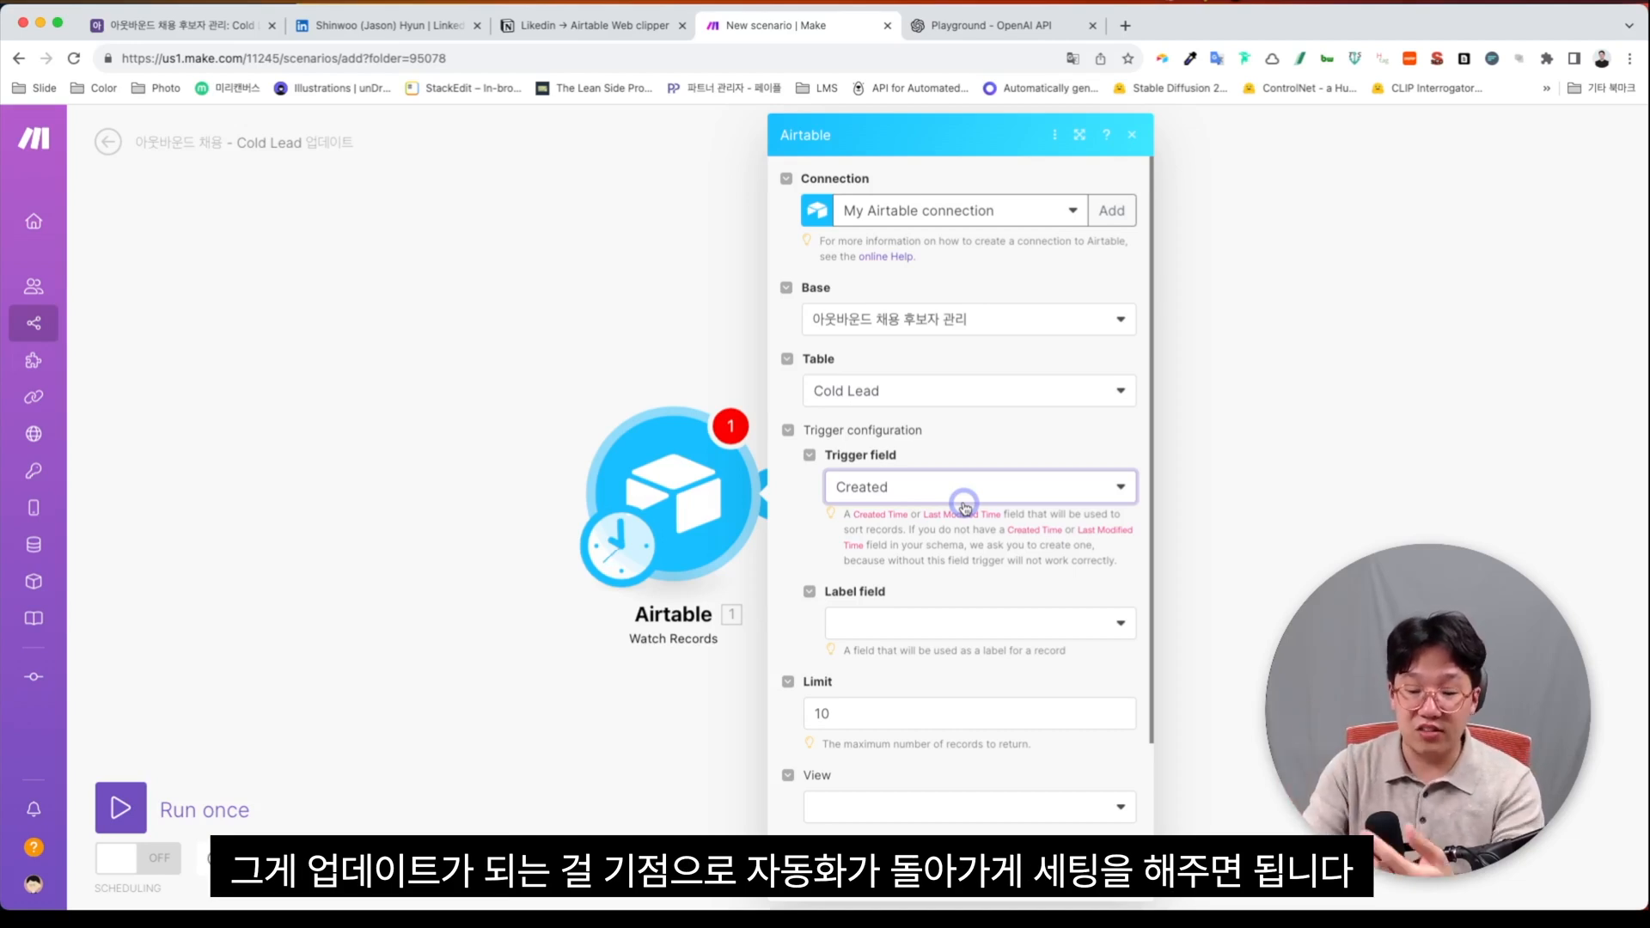
pyautogui.scroll(-1, 965, 555)
pyautogui.click(935, 593)
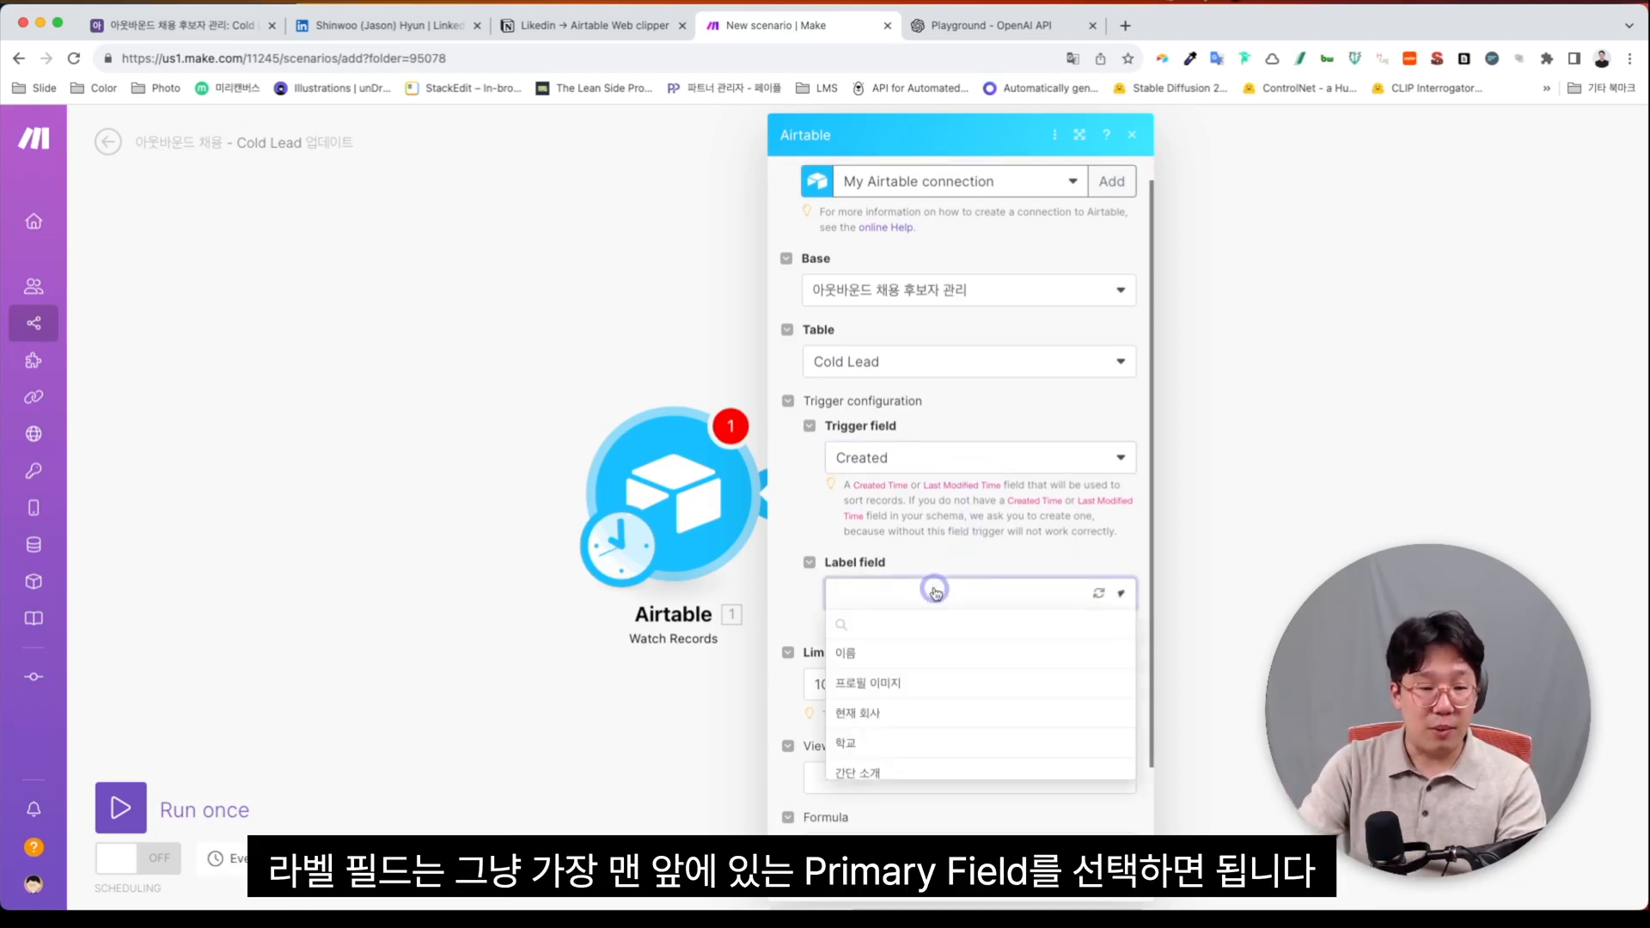
pyautogui.click(898, 651)
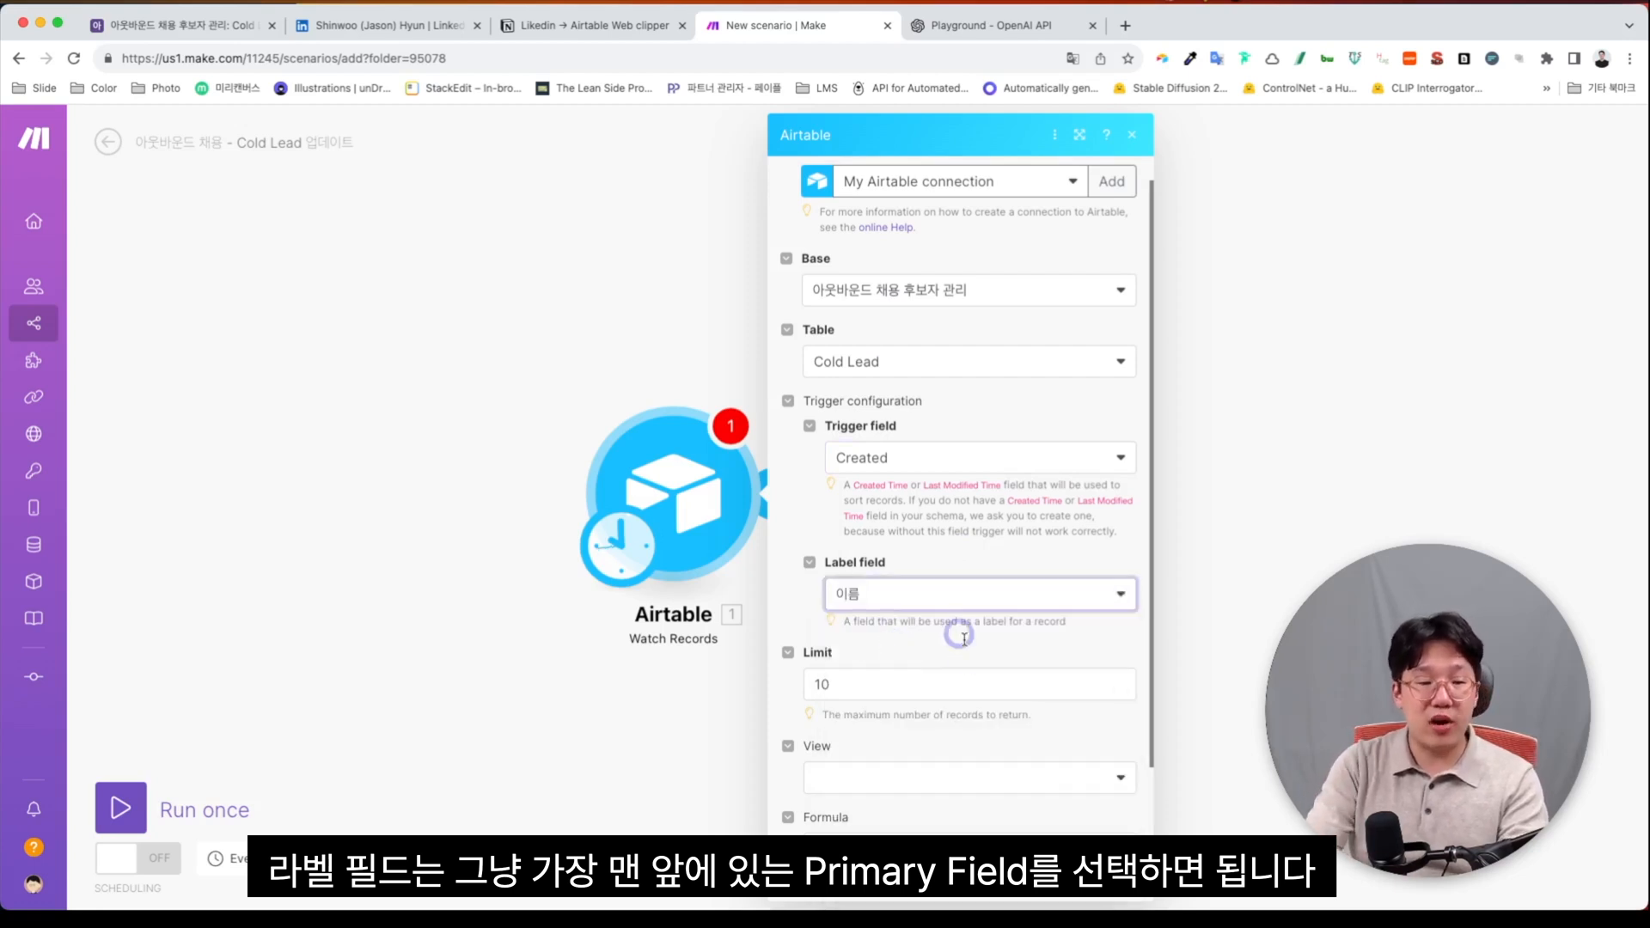
# Step: Set the maximum number of records returned by the Watch Records module to 1000
pyautogui.scroll(-2, 950, 673)
pyautogui.scroll(-2, 954, 673)
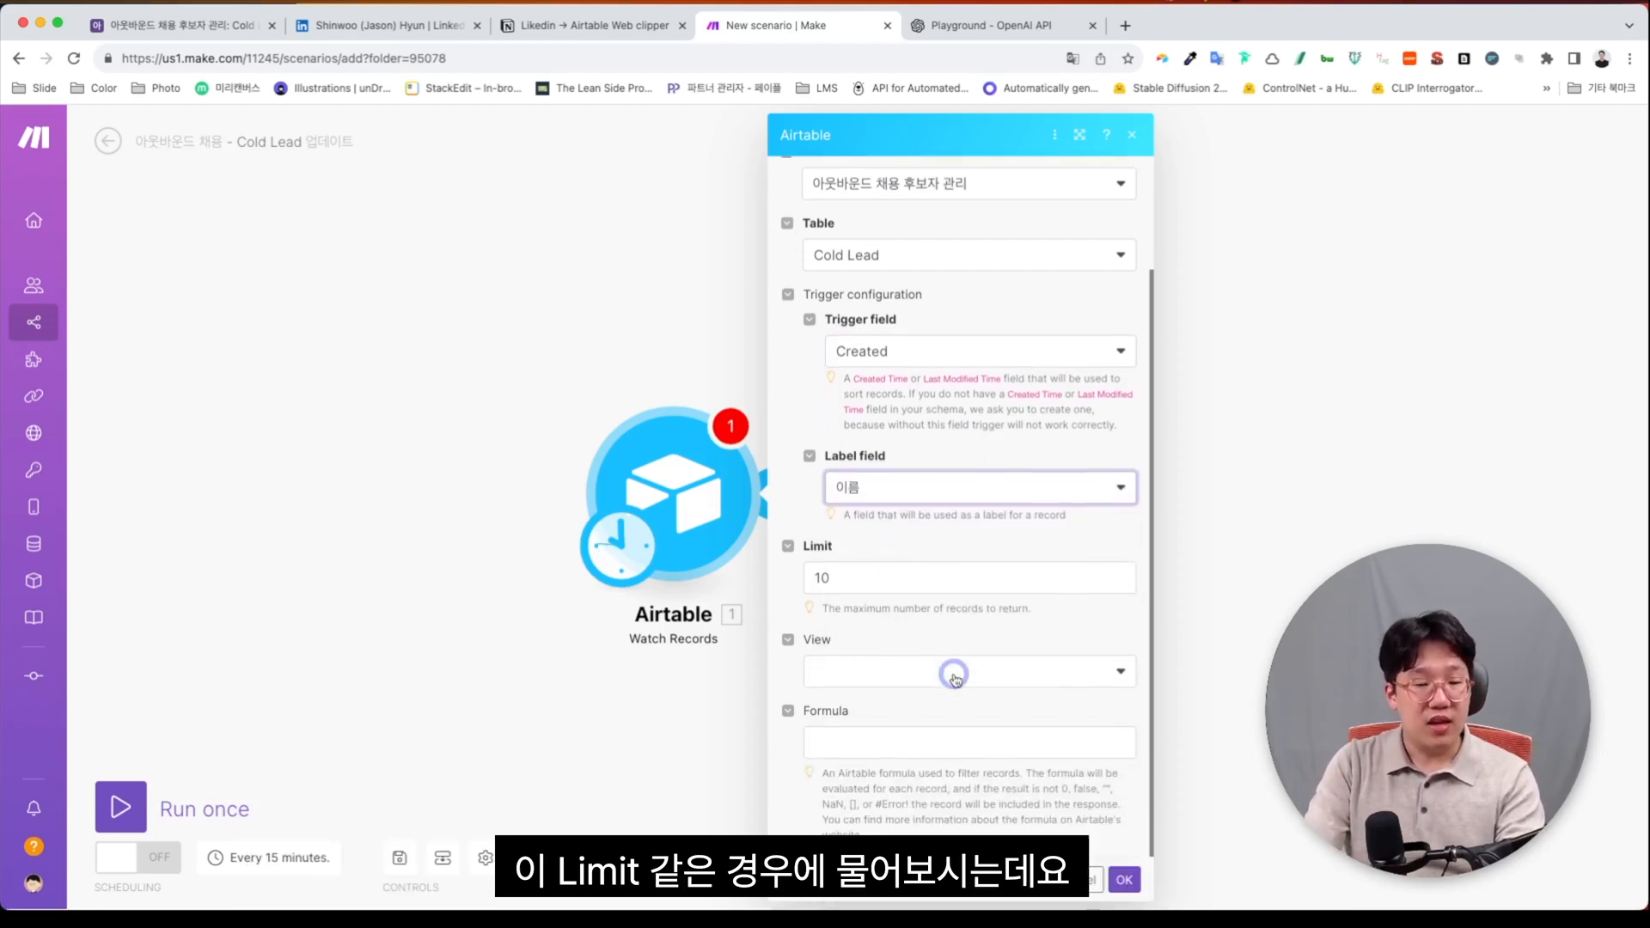
pyautogui.click(851, 583)
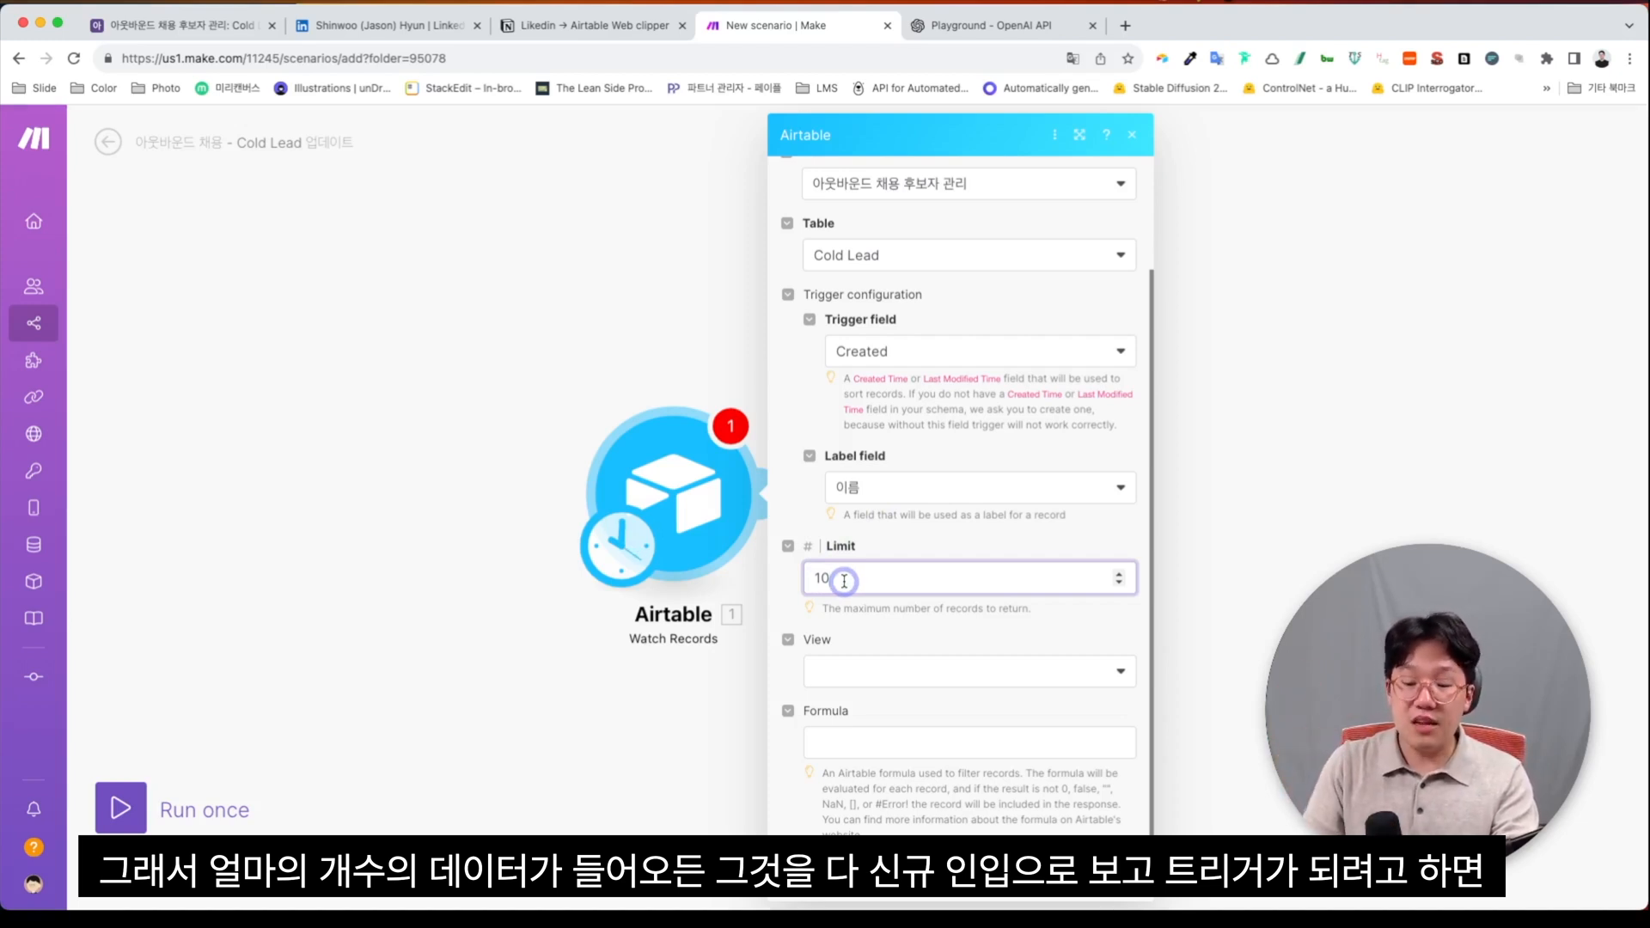
pyautogui.write('00')
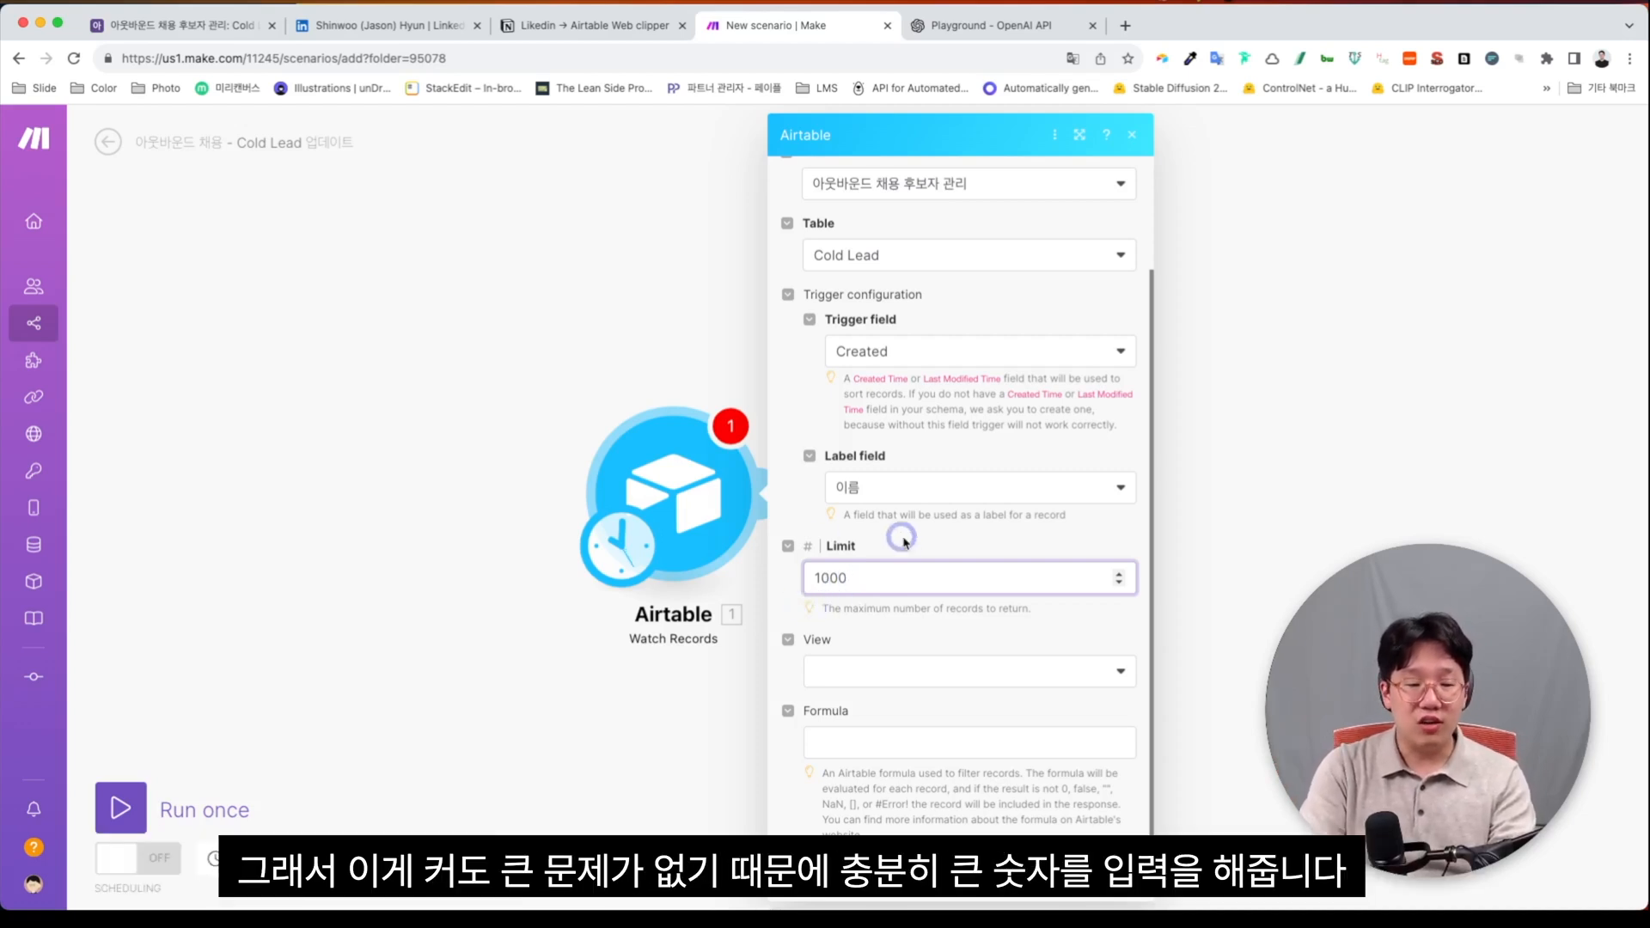
pyautogui.scroll(-20, 833, 581)
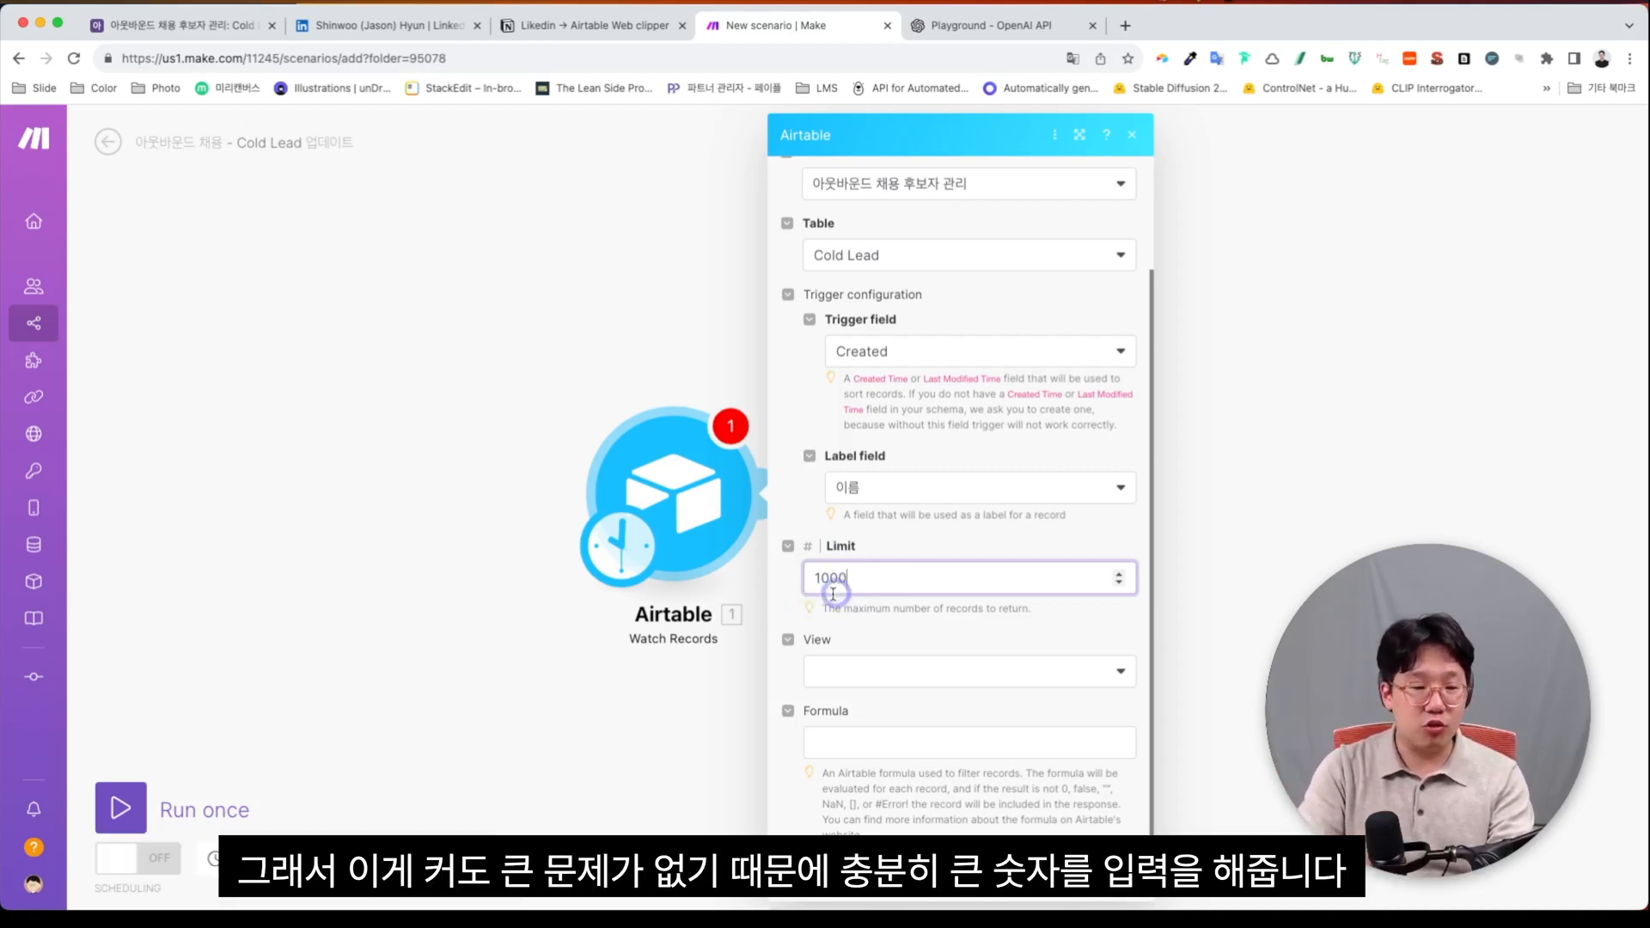
pyautogui.press('BackSpace')
pyautogui.press('BackSpace')
pyautogui.press('BackSpace')
pyautogui.write('1000')
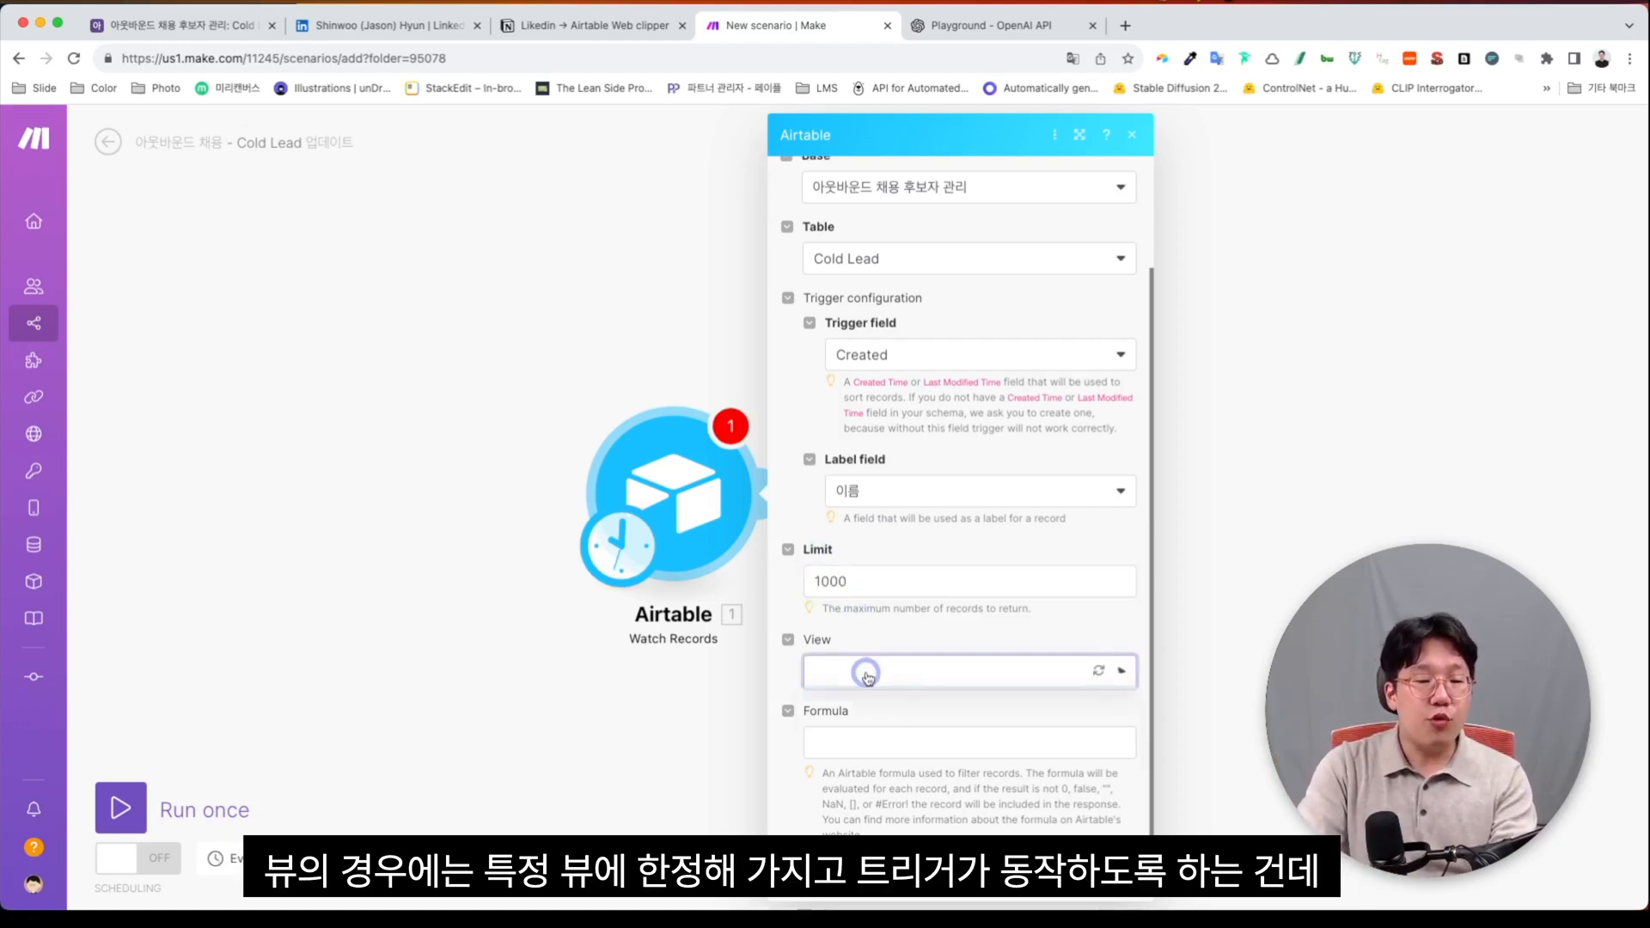
# Step: Leave the Watch Records module's view filter empty and save the trigger configuration
pyautogui.click(866, 670)
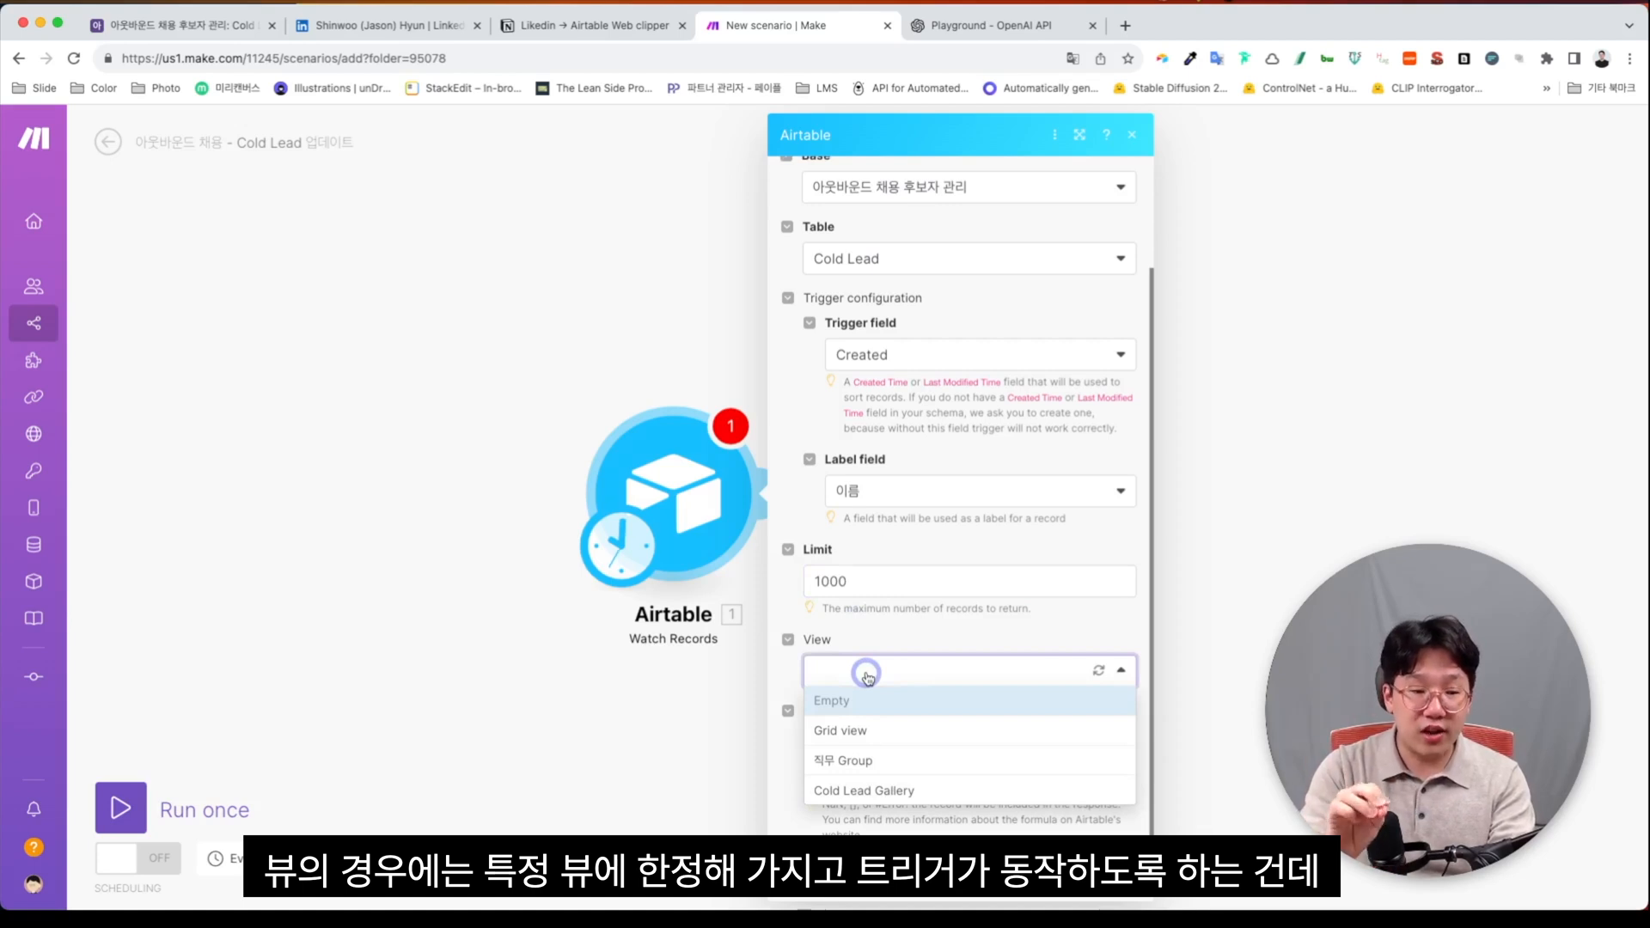
pyautogui.click(878, 637)
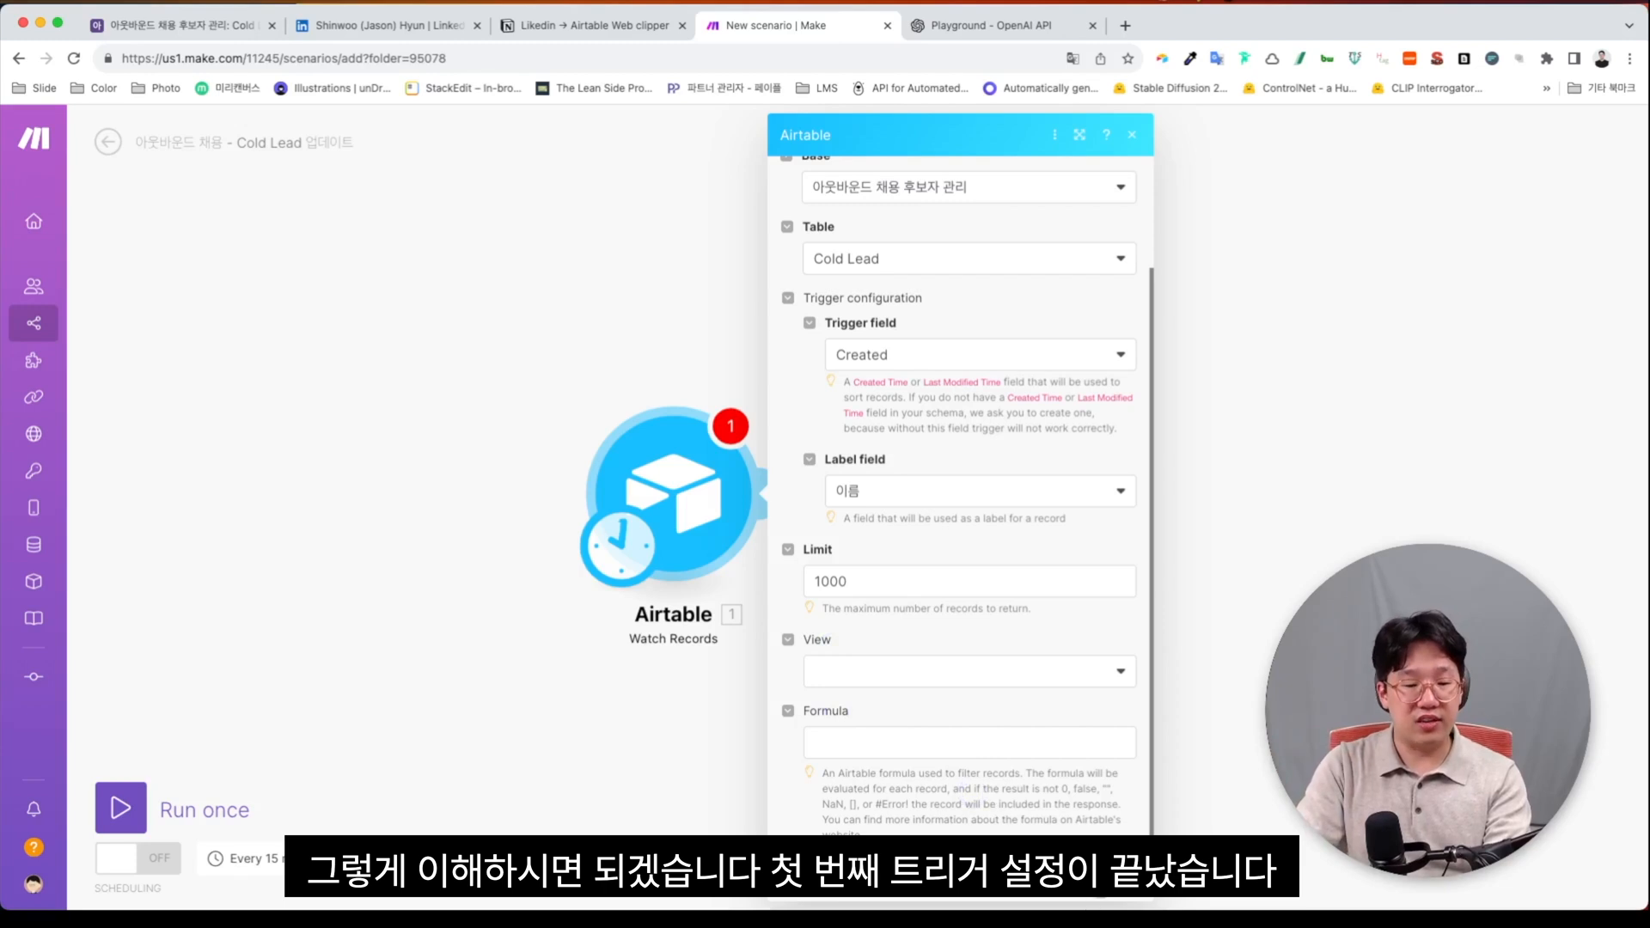
pyautogui.click(1109, 871)
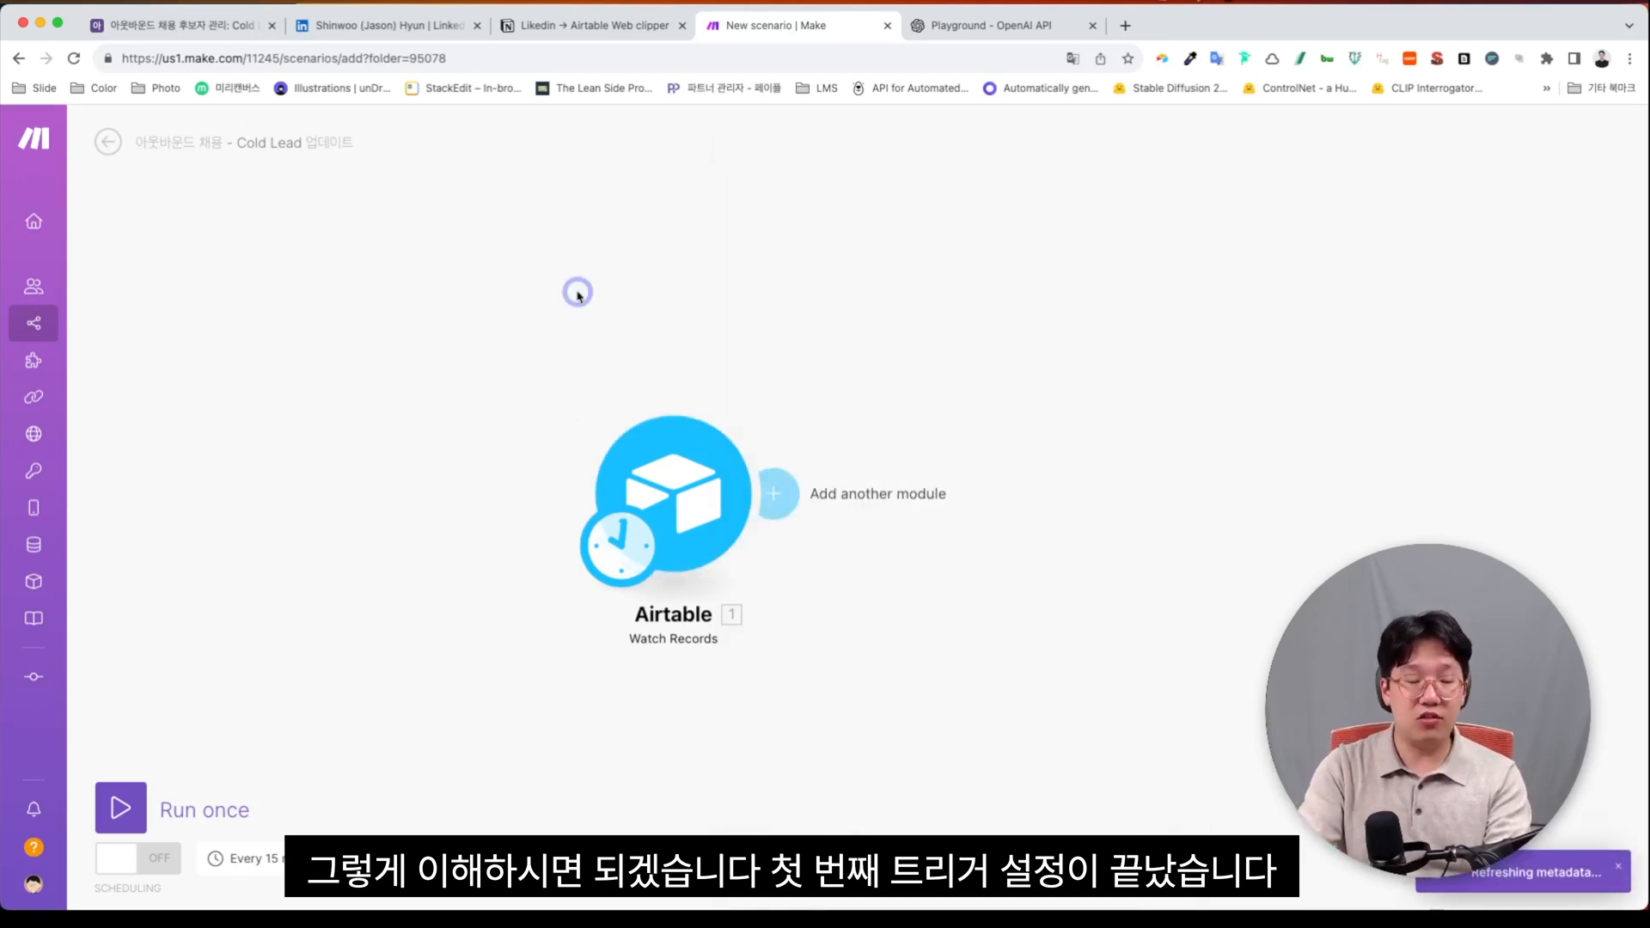
# Step: Add an OpenAI (ChatGPT, Whisper, DALL-E) Create a Completion module after the Airtable trigger
pyautogui.click(804, 496)
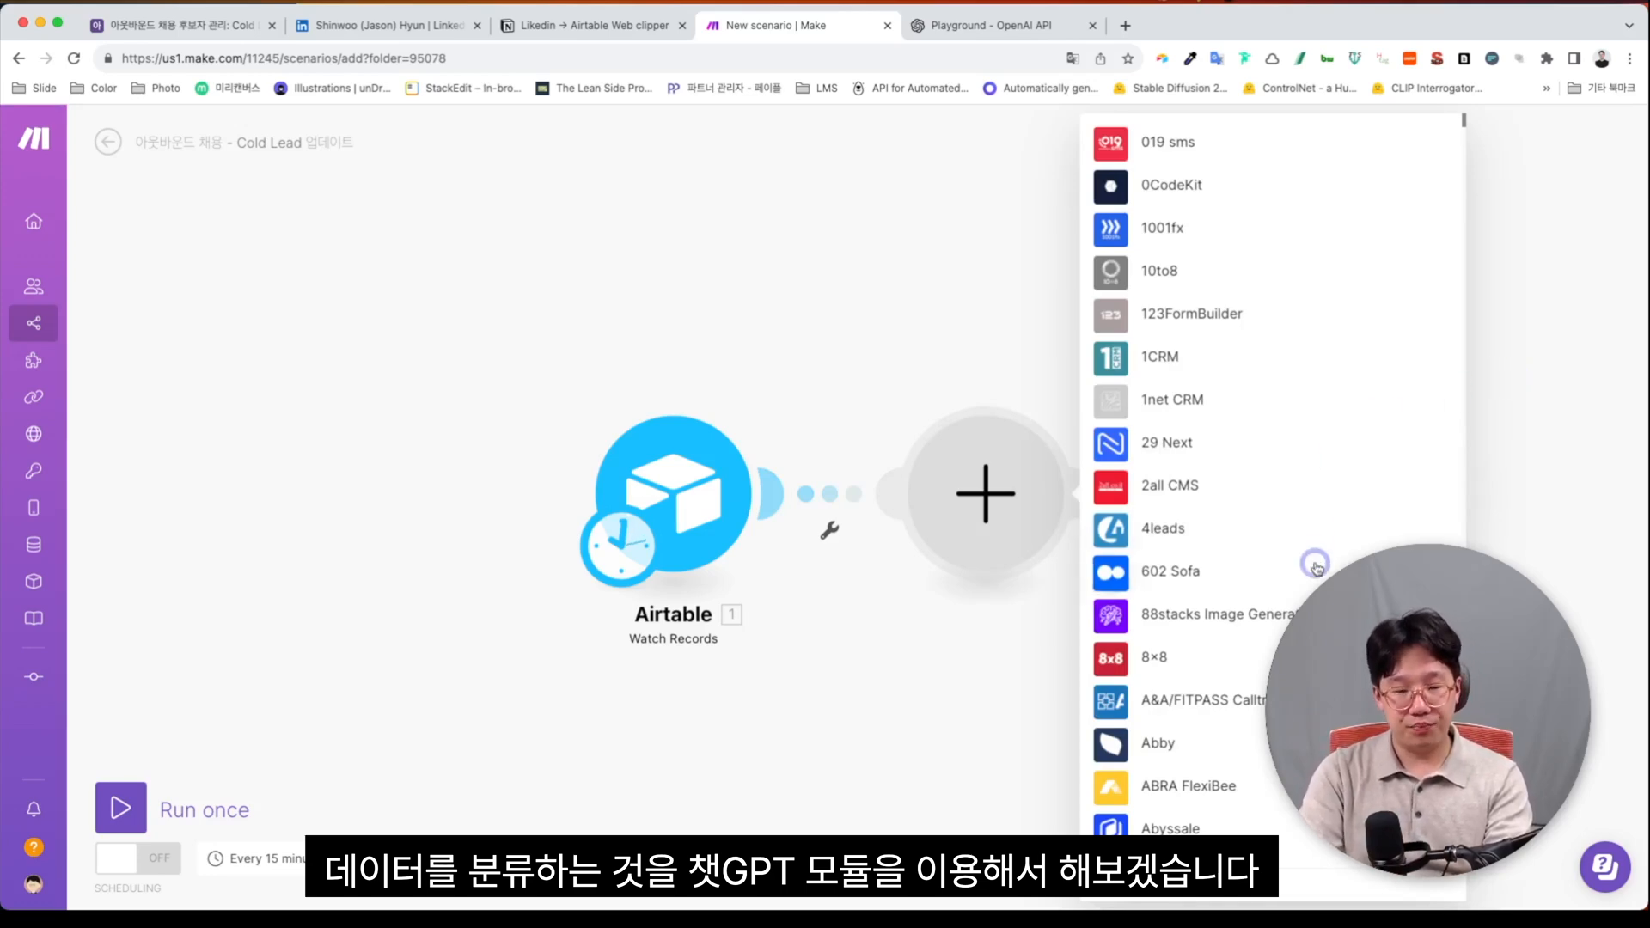
pyautogui.write('chatgpt')
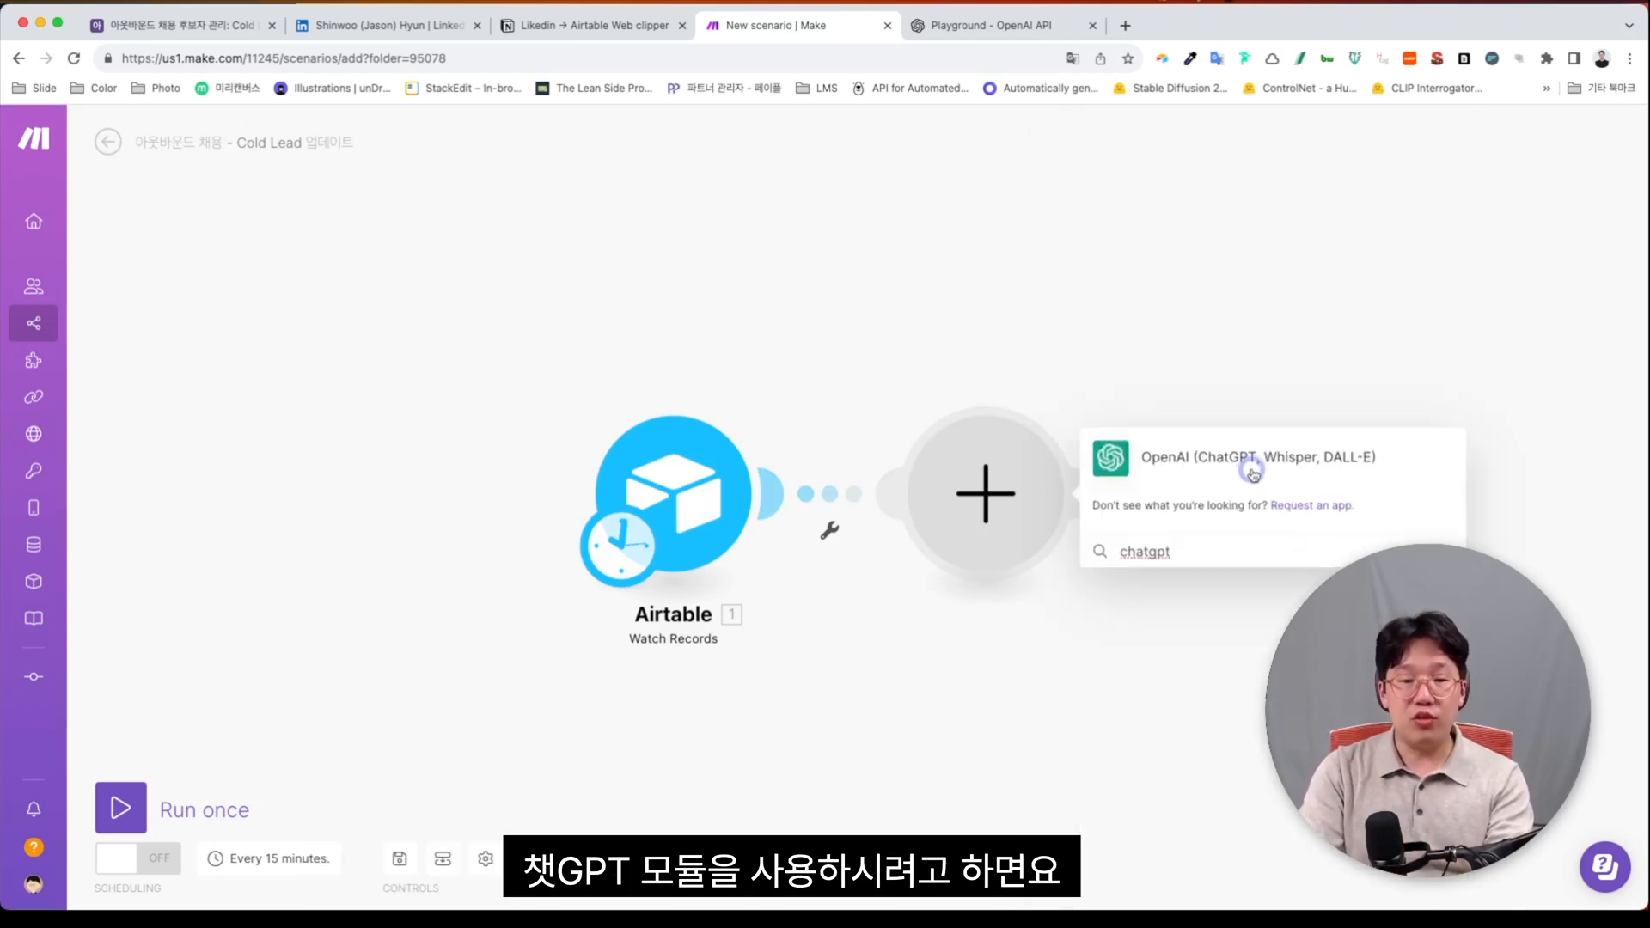
pyautogui.click(1252, 473)
pyautogui.click(1247, 348)
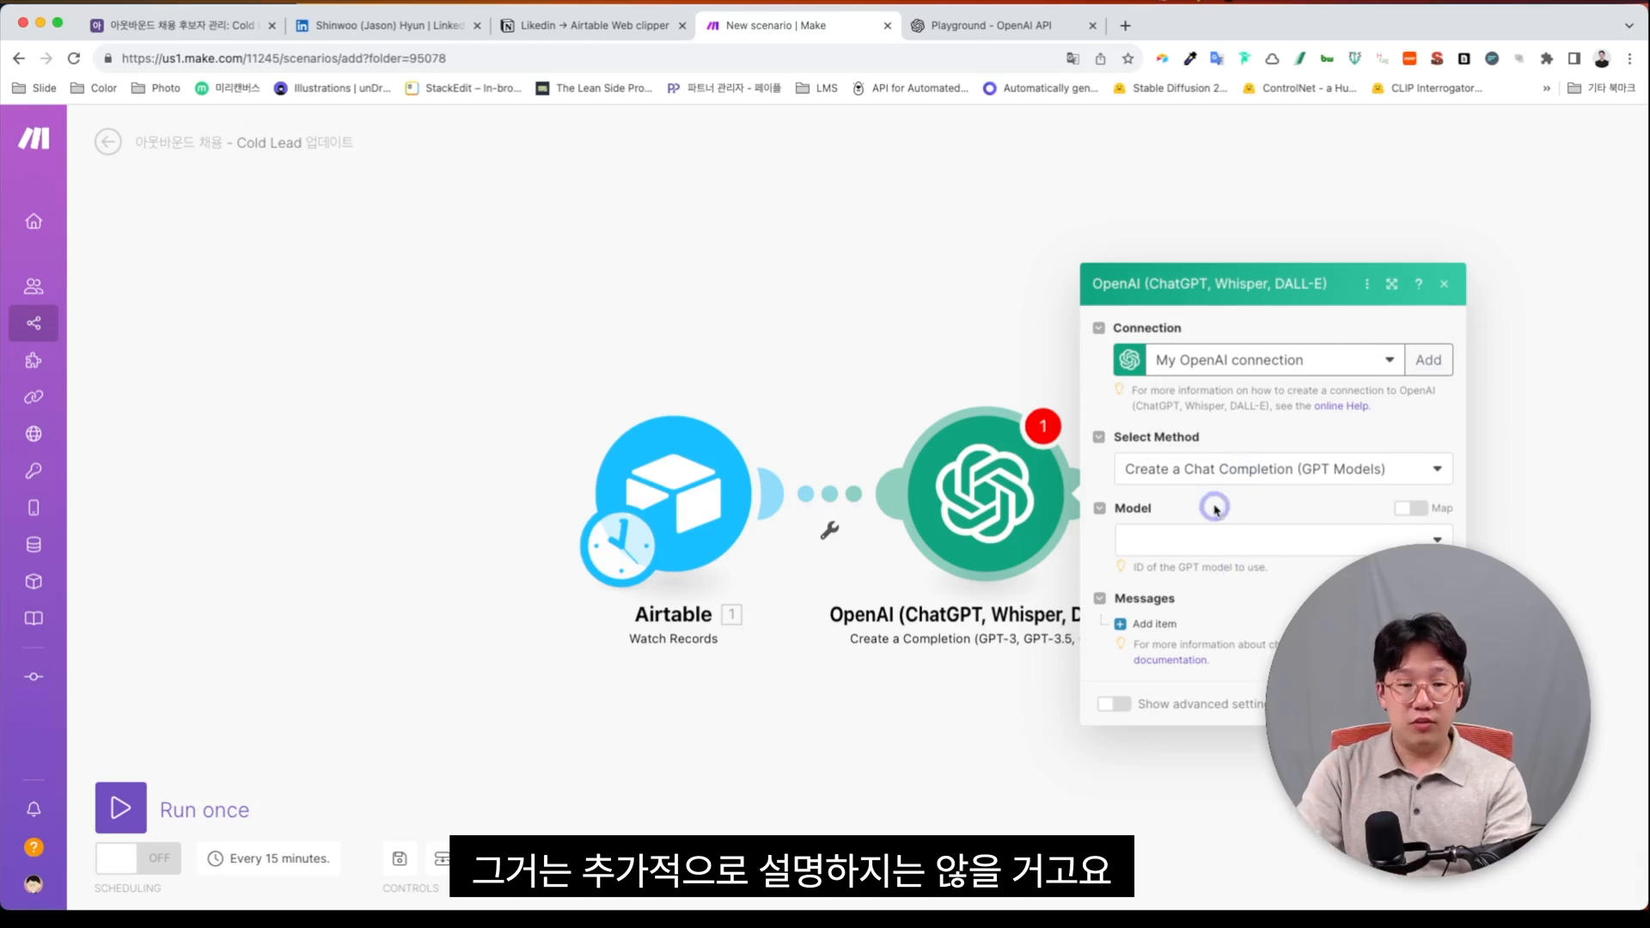
# Step: Set the OpenAI module's model to gpt-4 for the Create a Chat Completion method
pyautogui.click(1190, 546)
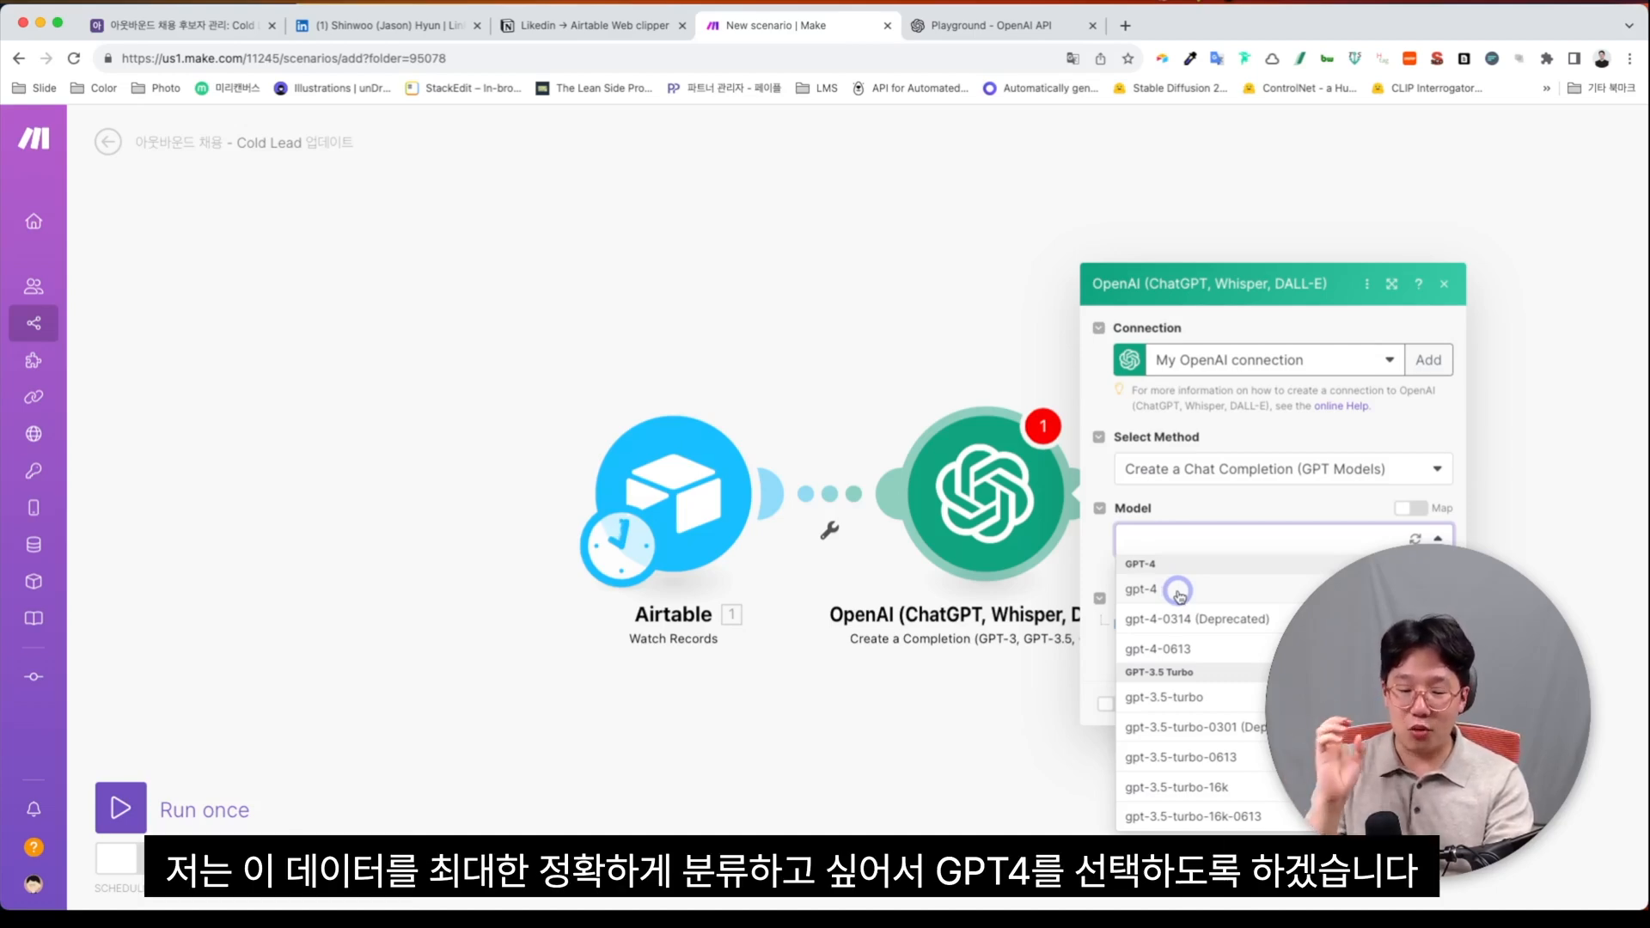
pyautogui.click(1179, 592)
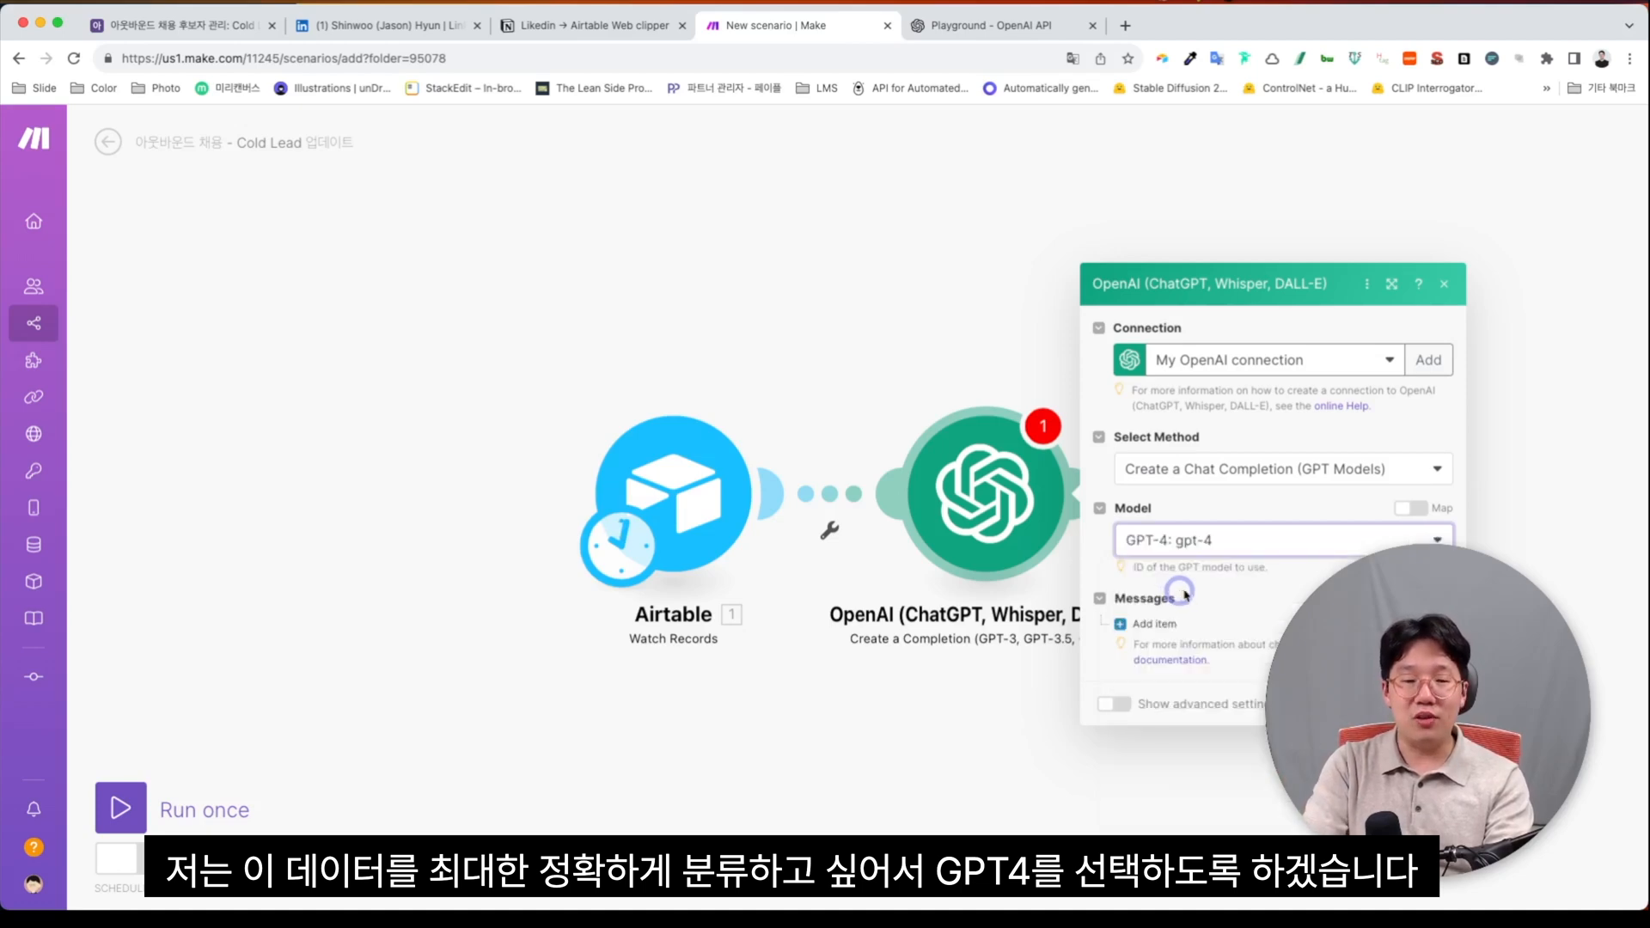
pyautogui.moveTo(1591, 528); pyautogui.dragTo(1342, 512)
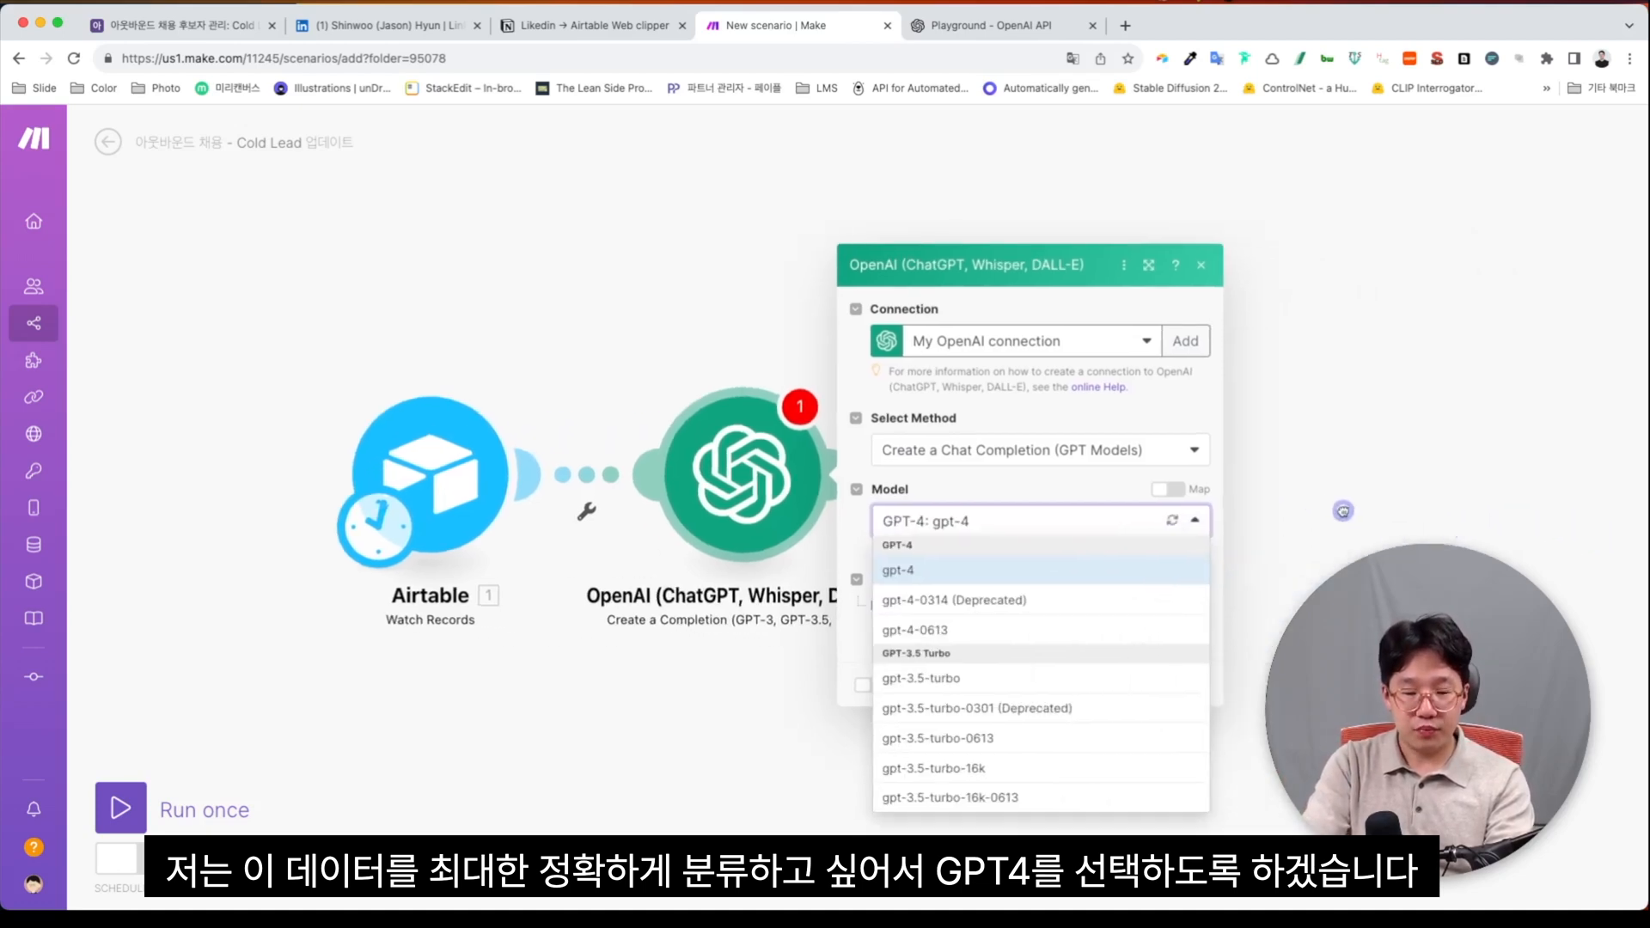
pyautogui.click(1059, 499)
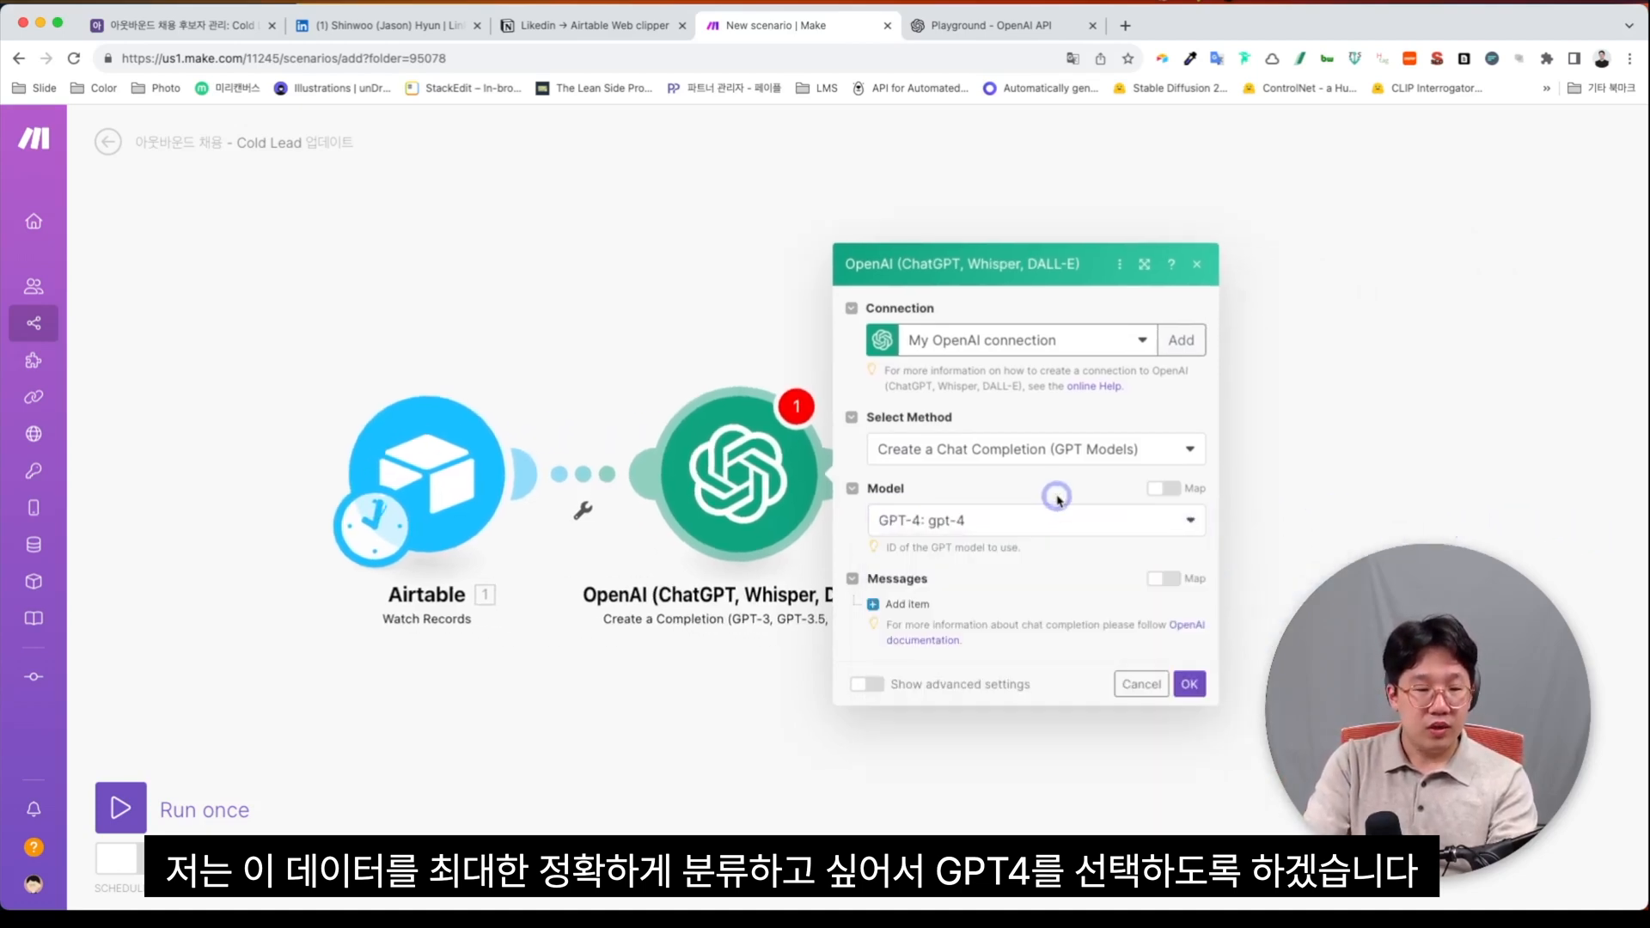
# Step: Add a first message with the System role and paste the prepared prompt for parsing scraped LinkedIn experience data into JSON
pyautogui.click(907, 605)
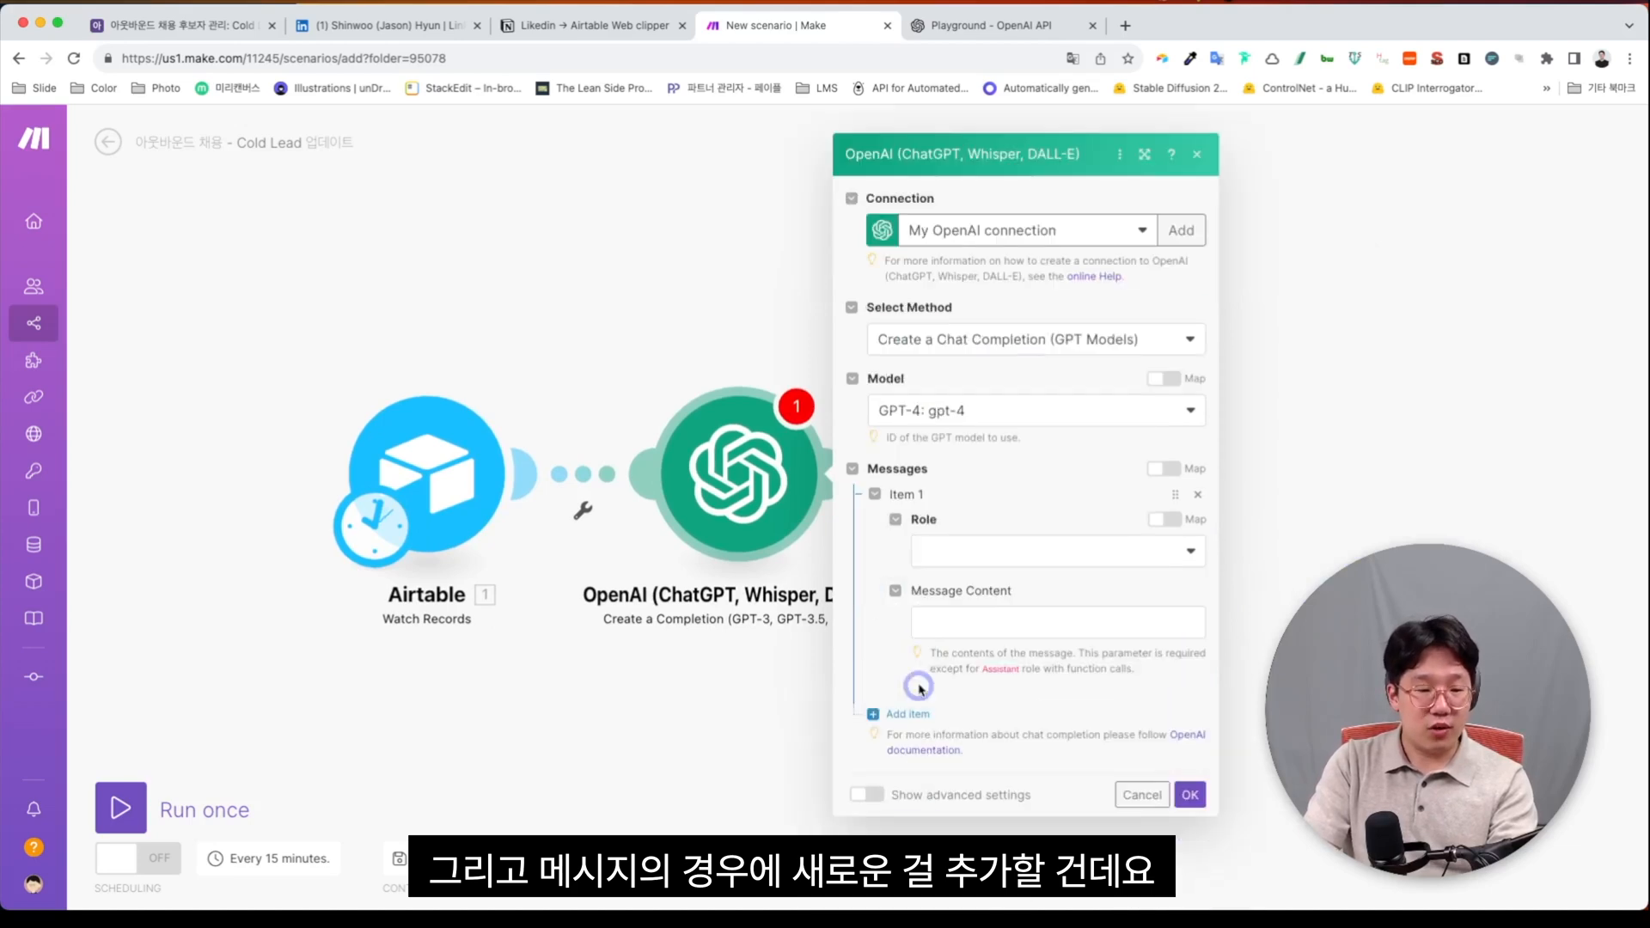
pyautogui.click(980, 560)
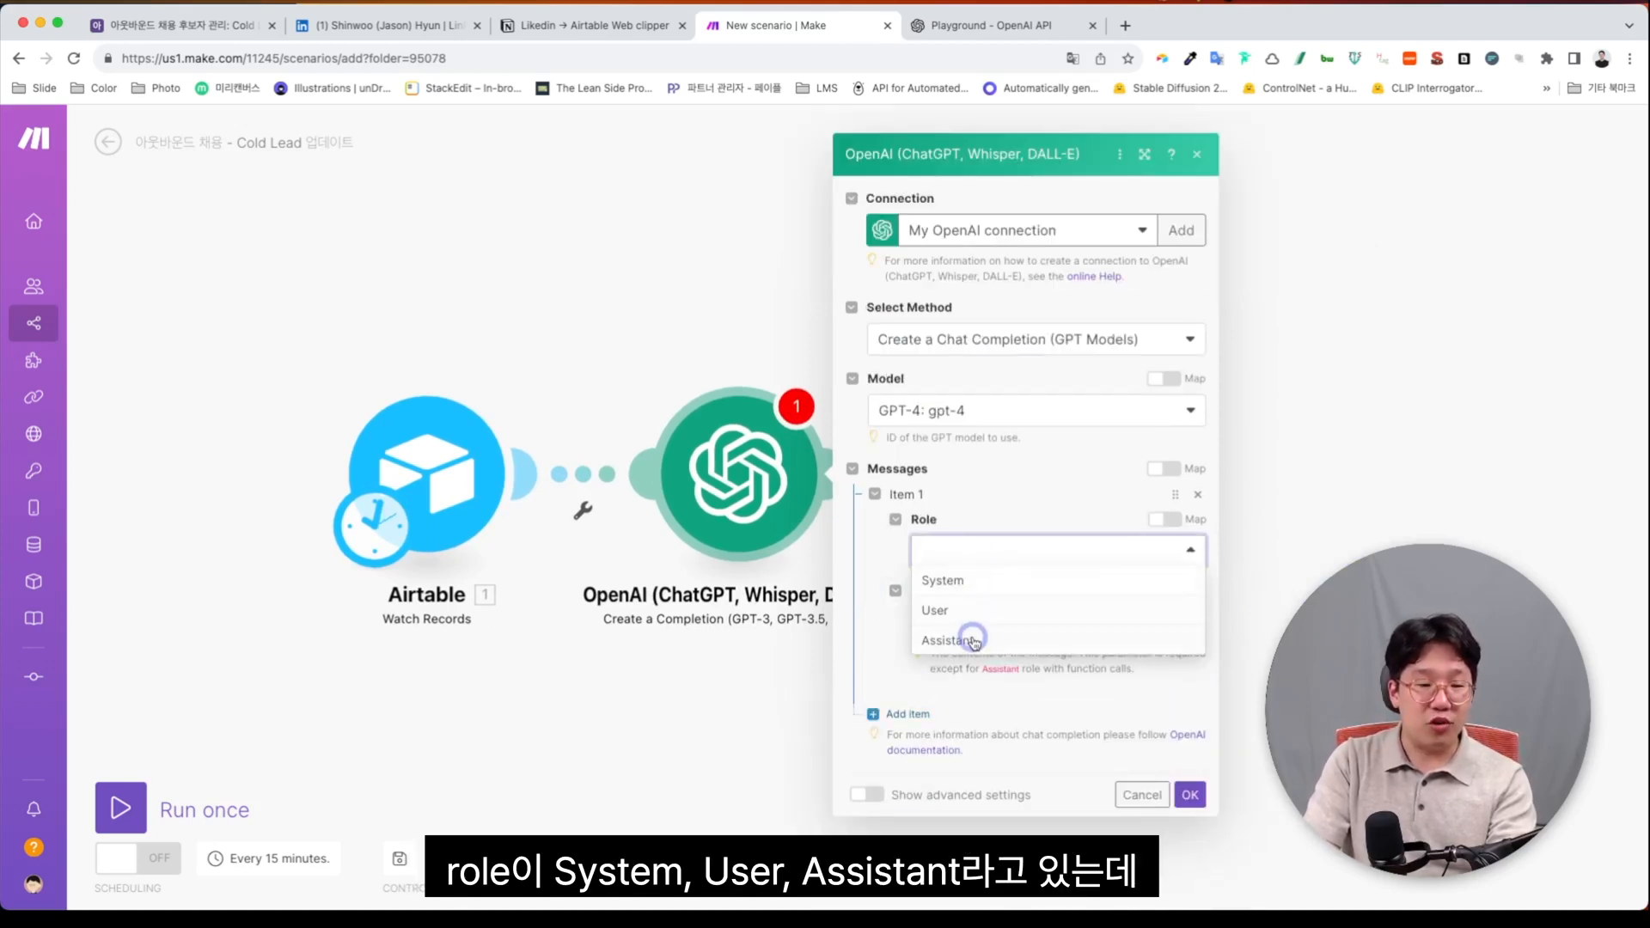
pyautogui.click(977, 586)
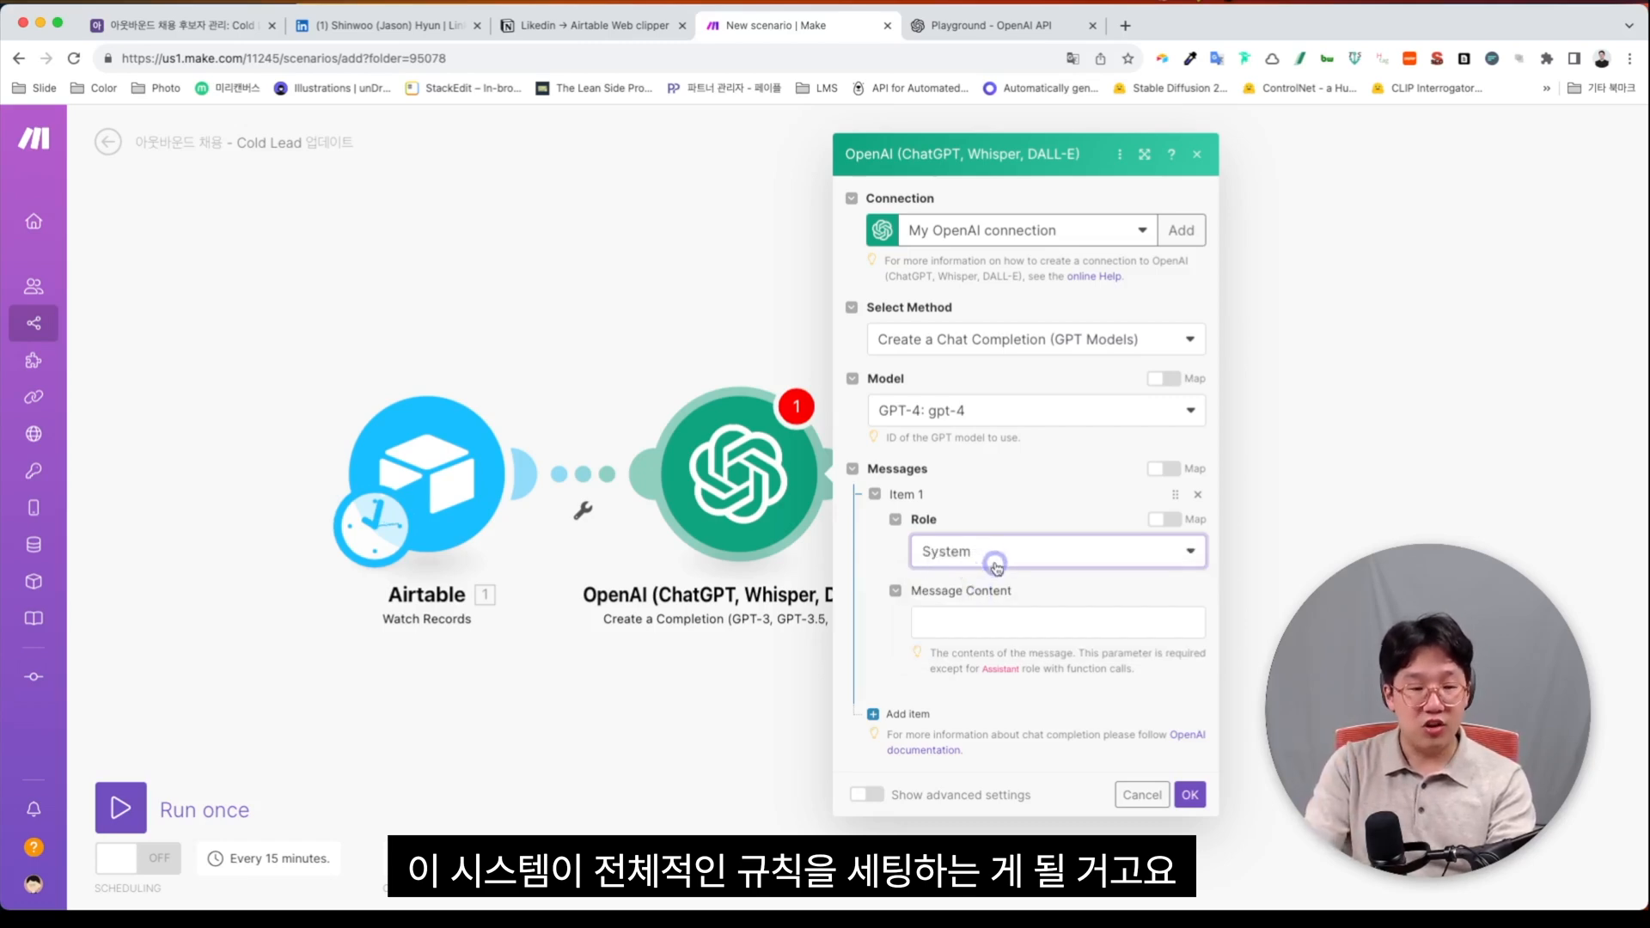
pyautogui.click(986, 558)
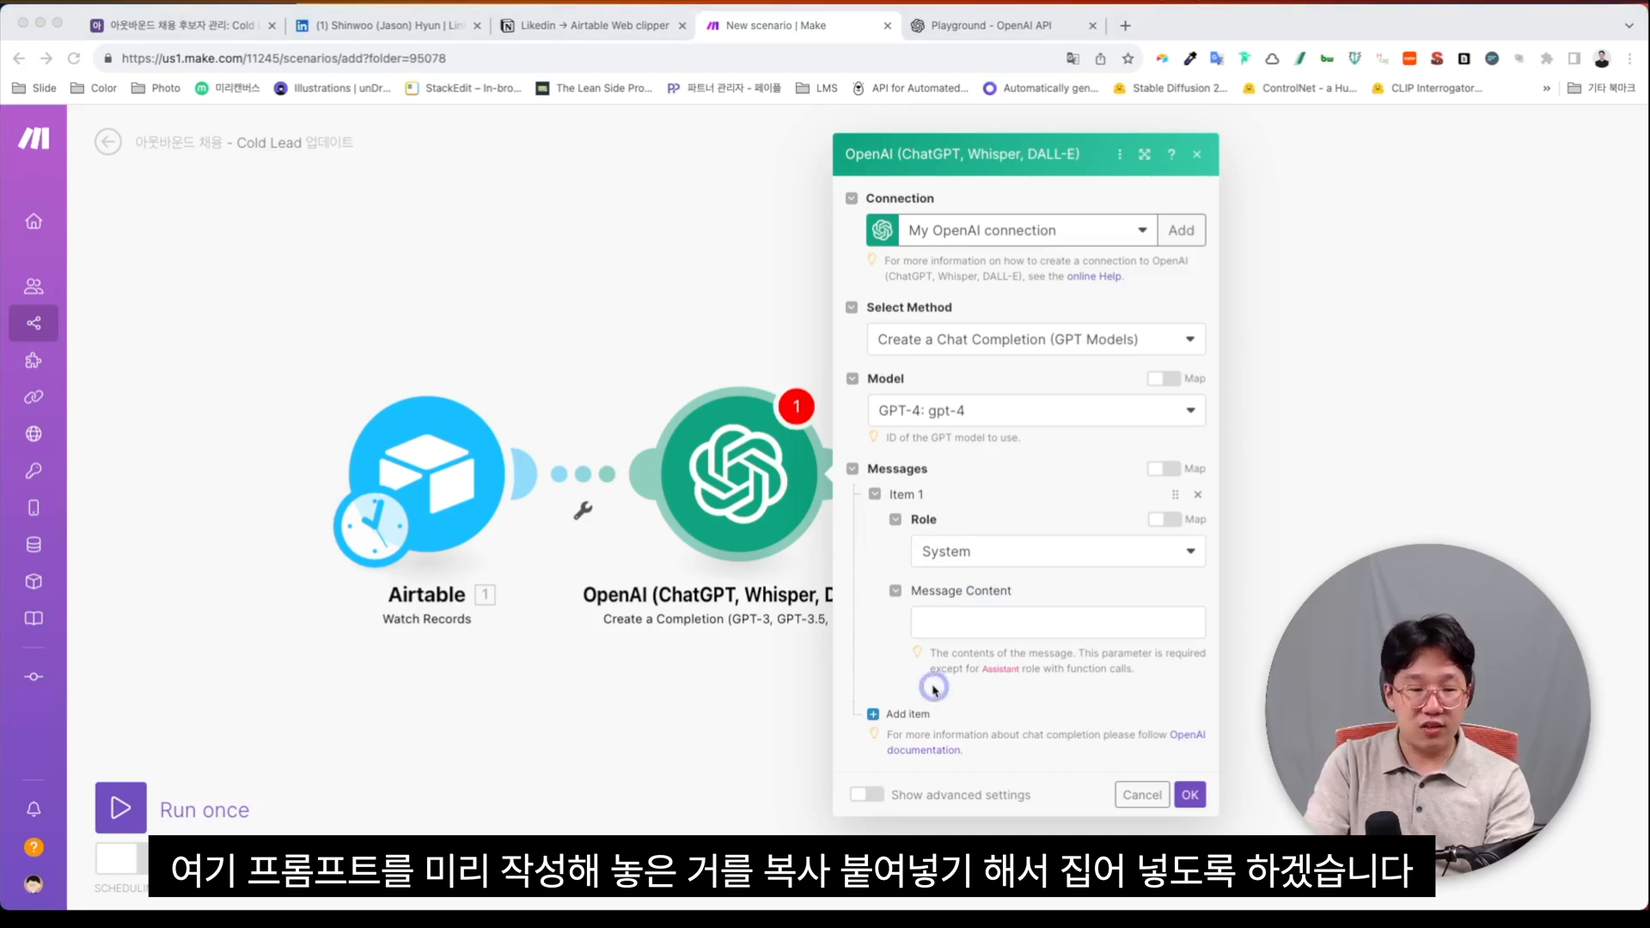
pyautogui.click(946, 623)
pyautogui.press('super+v')
pyautogui.scroll(10, 963, 628)
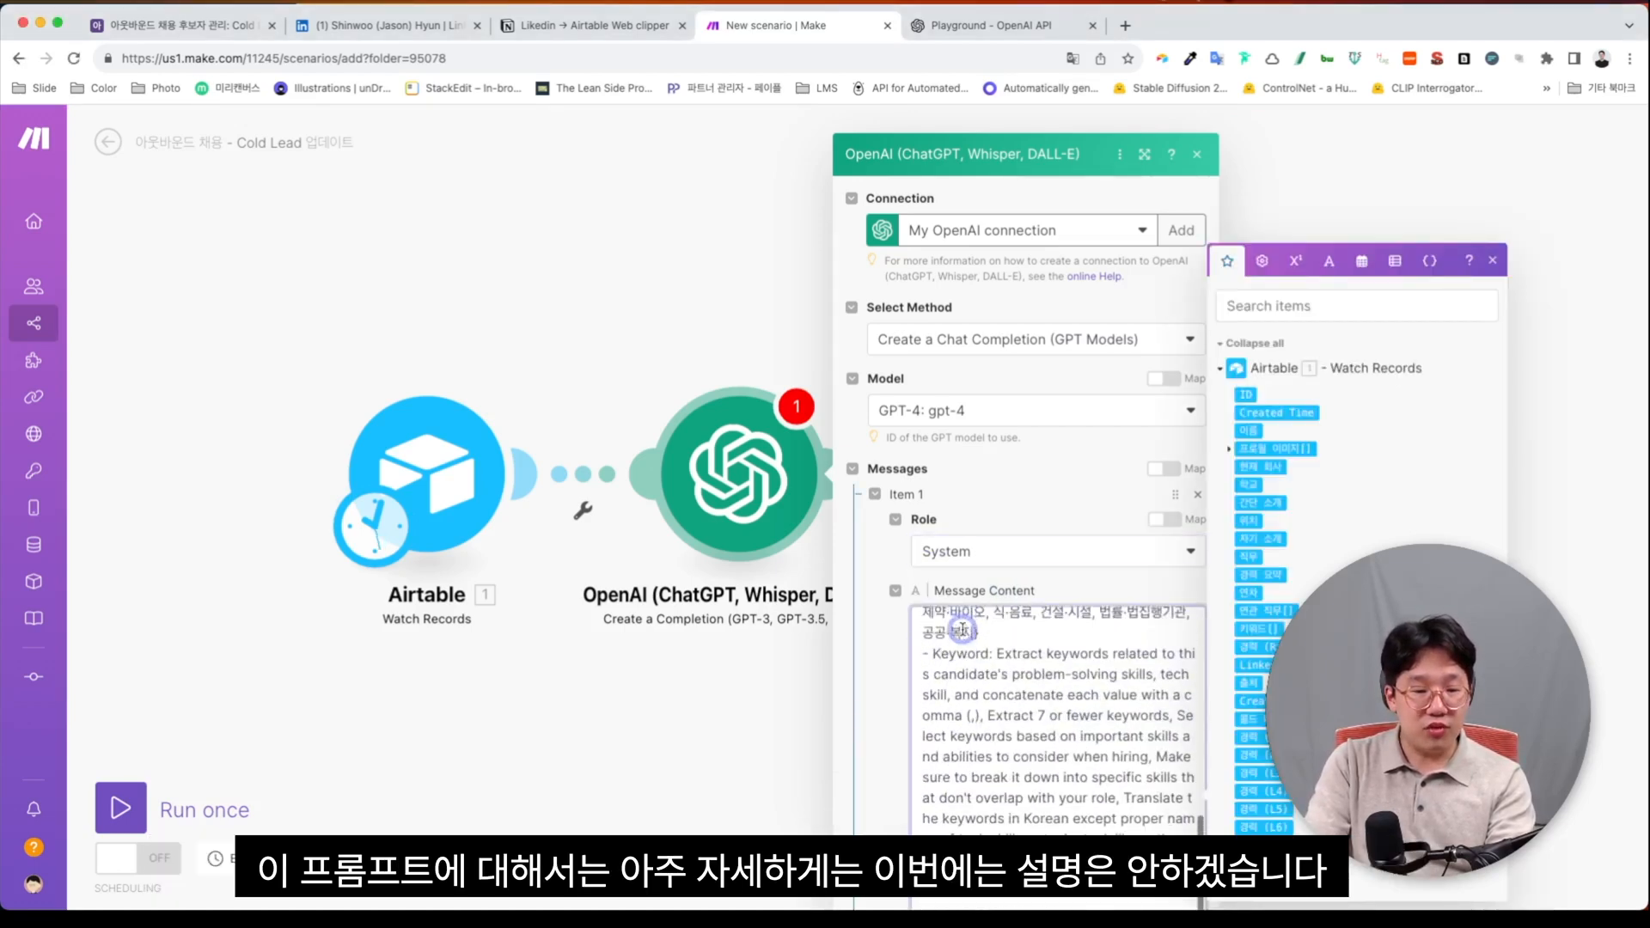
pyautogui.click(1493, 259)
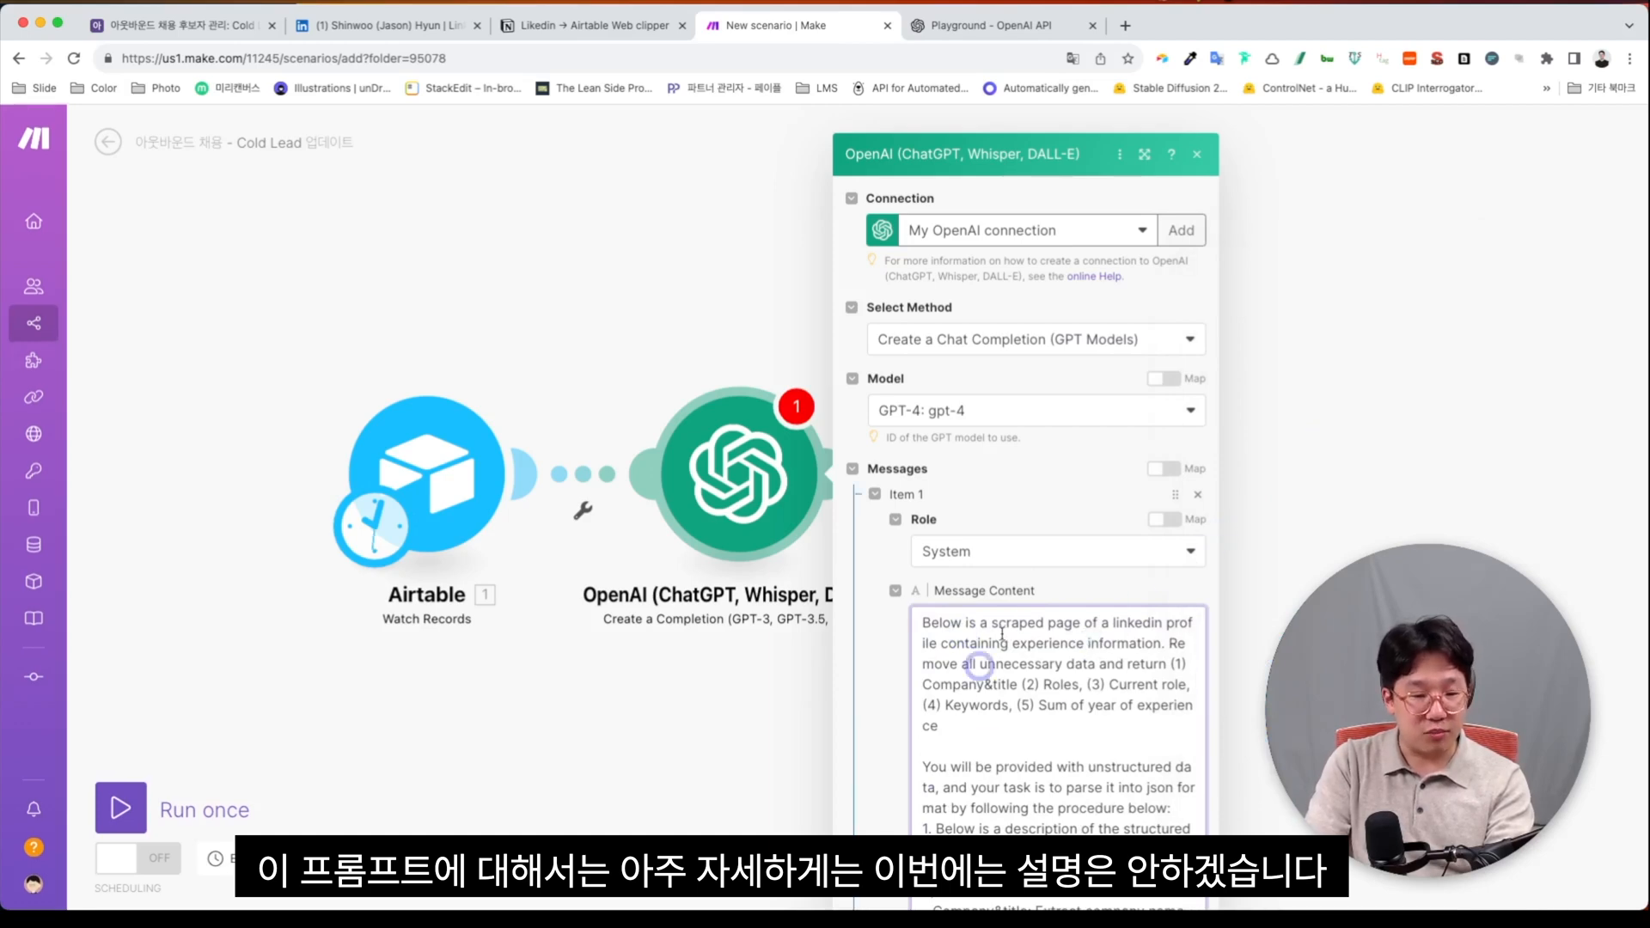
# Step: Review the system prompt's extraction rules for each field and its example JSON output
pyautogui.scroll(-1, 1031, 671)
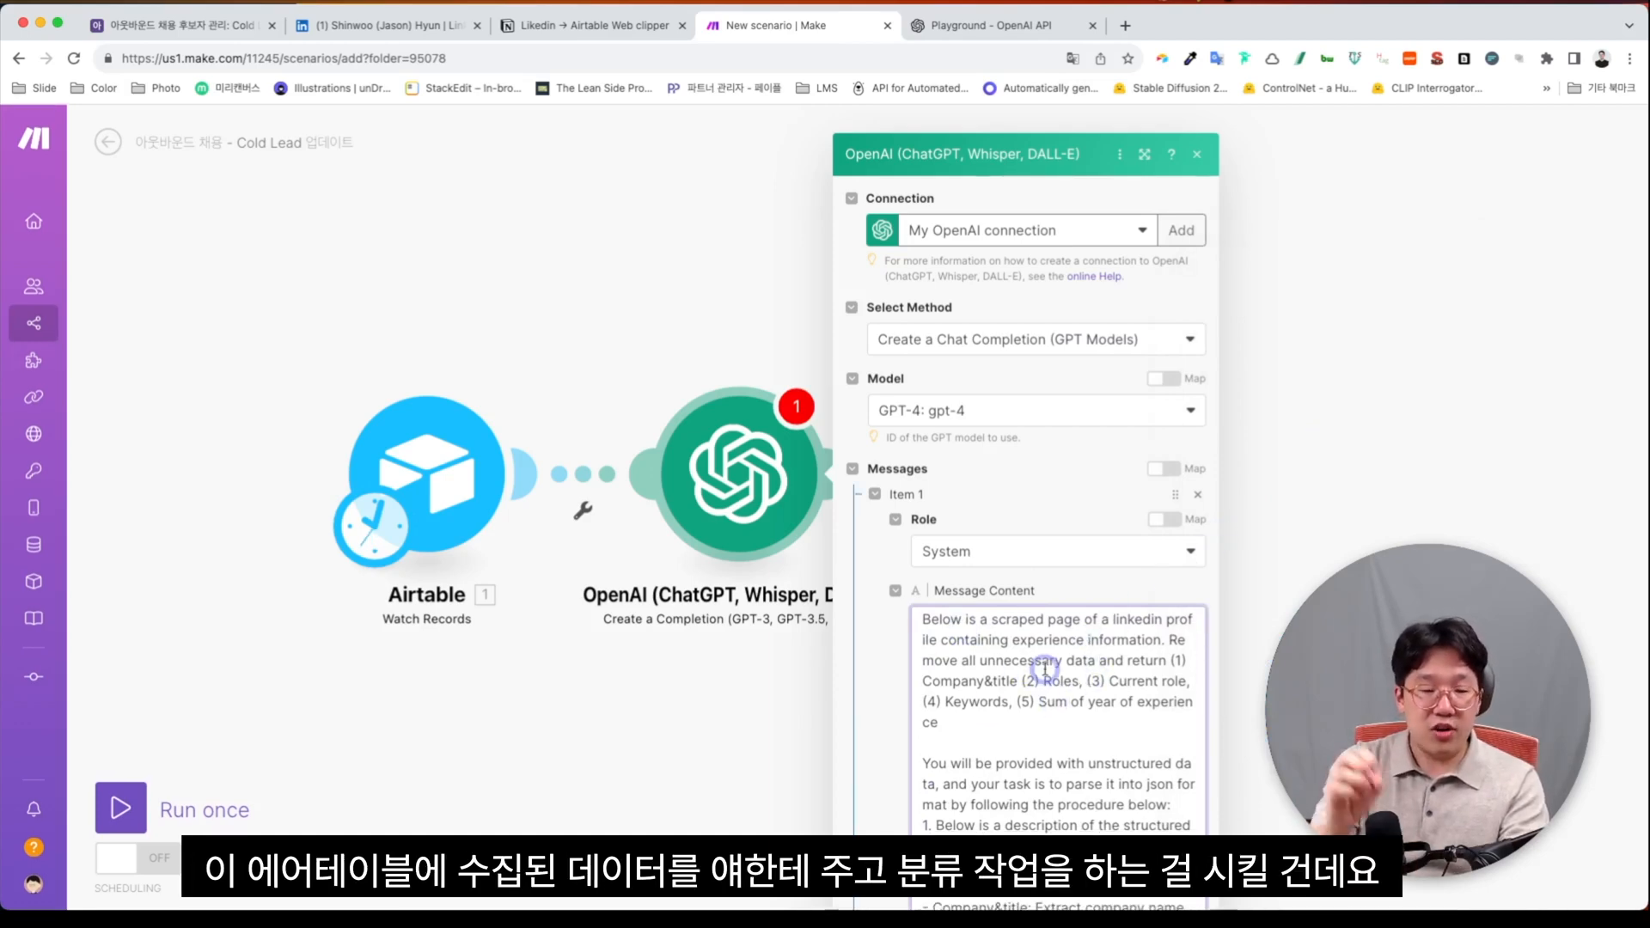
pyautogui.scroll(1, 1045, 667)
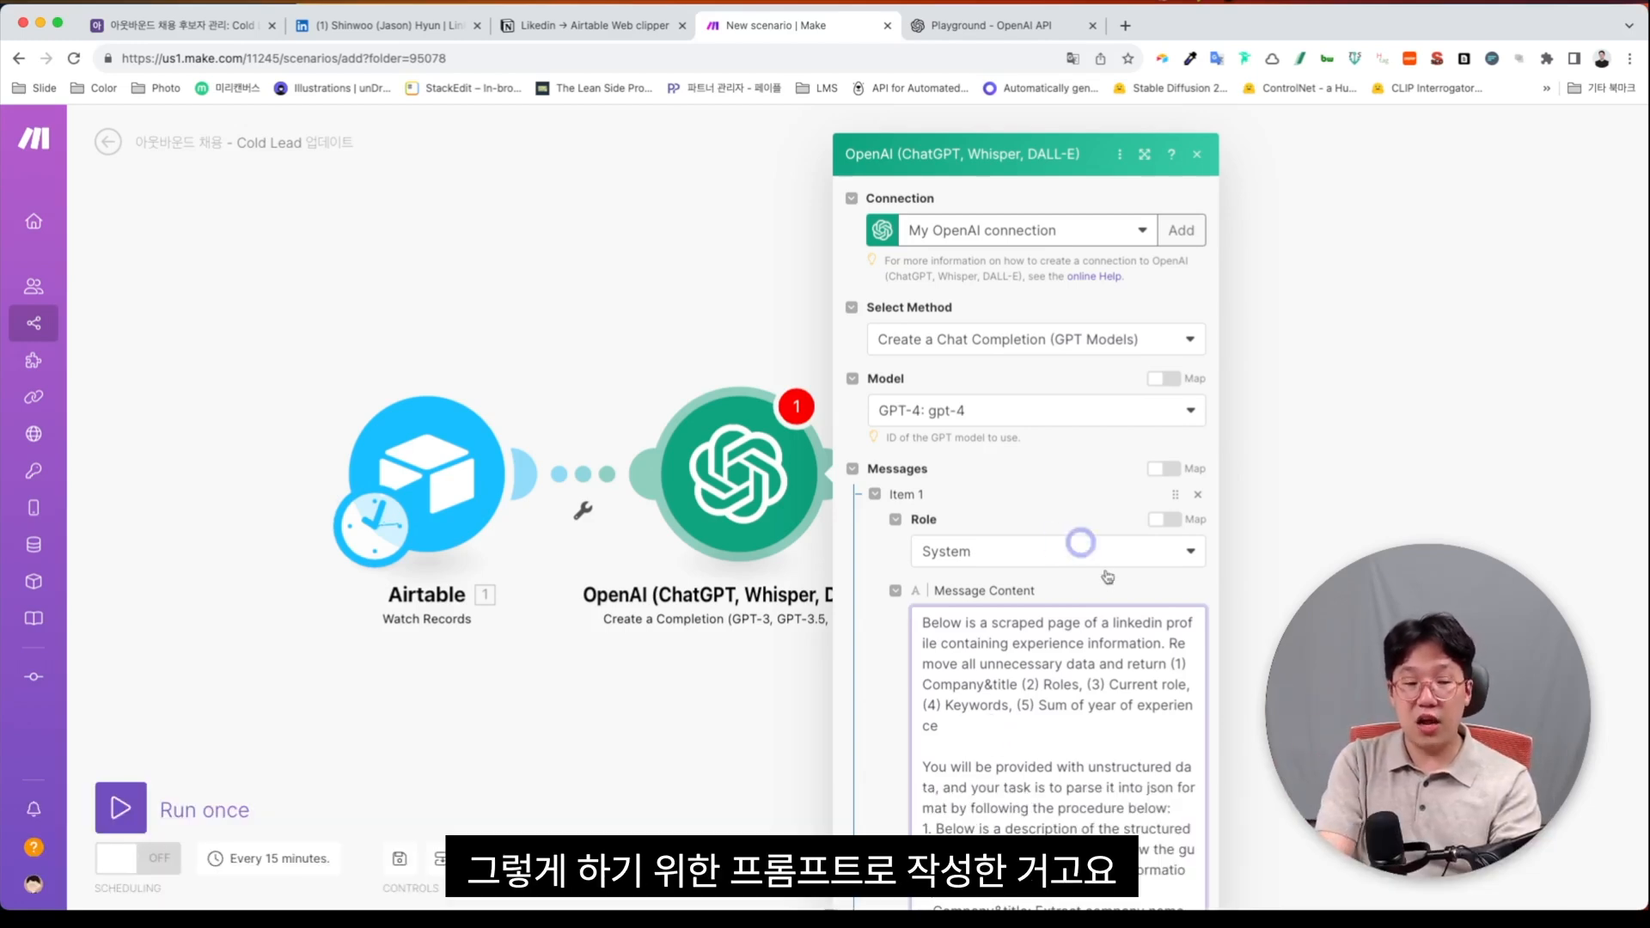
pyautogui.scroll(-1, 1101, 732)
pyautogui.scroll(-3, 1101, 732)
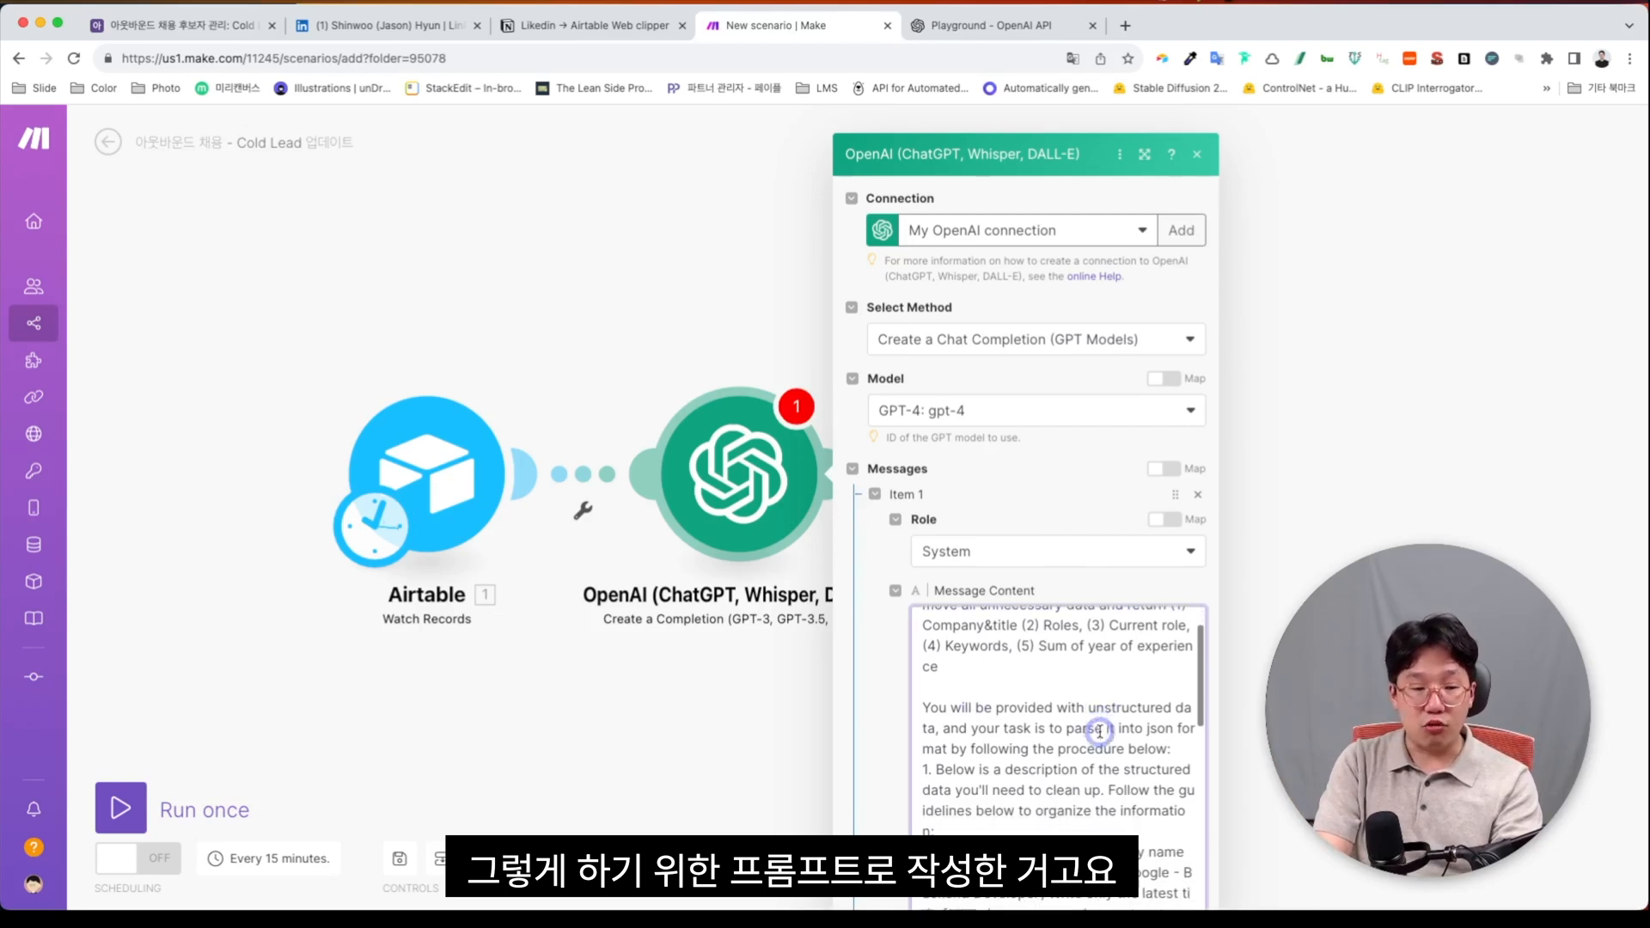
pyautogui.scroll(-4, 1047, 821)
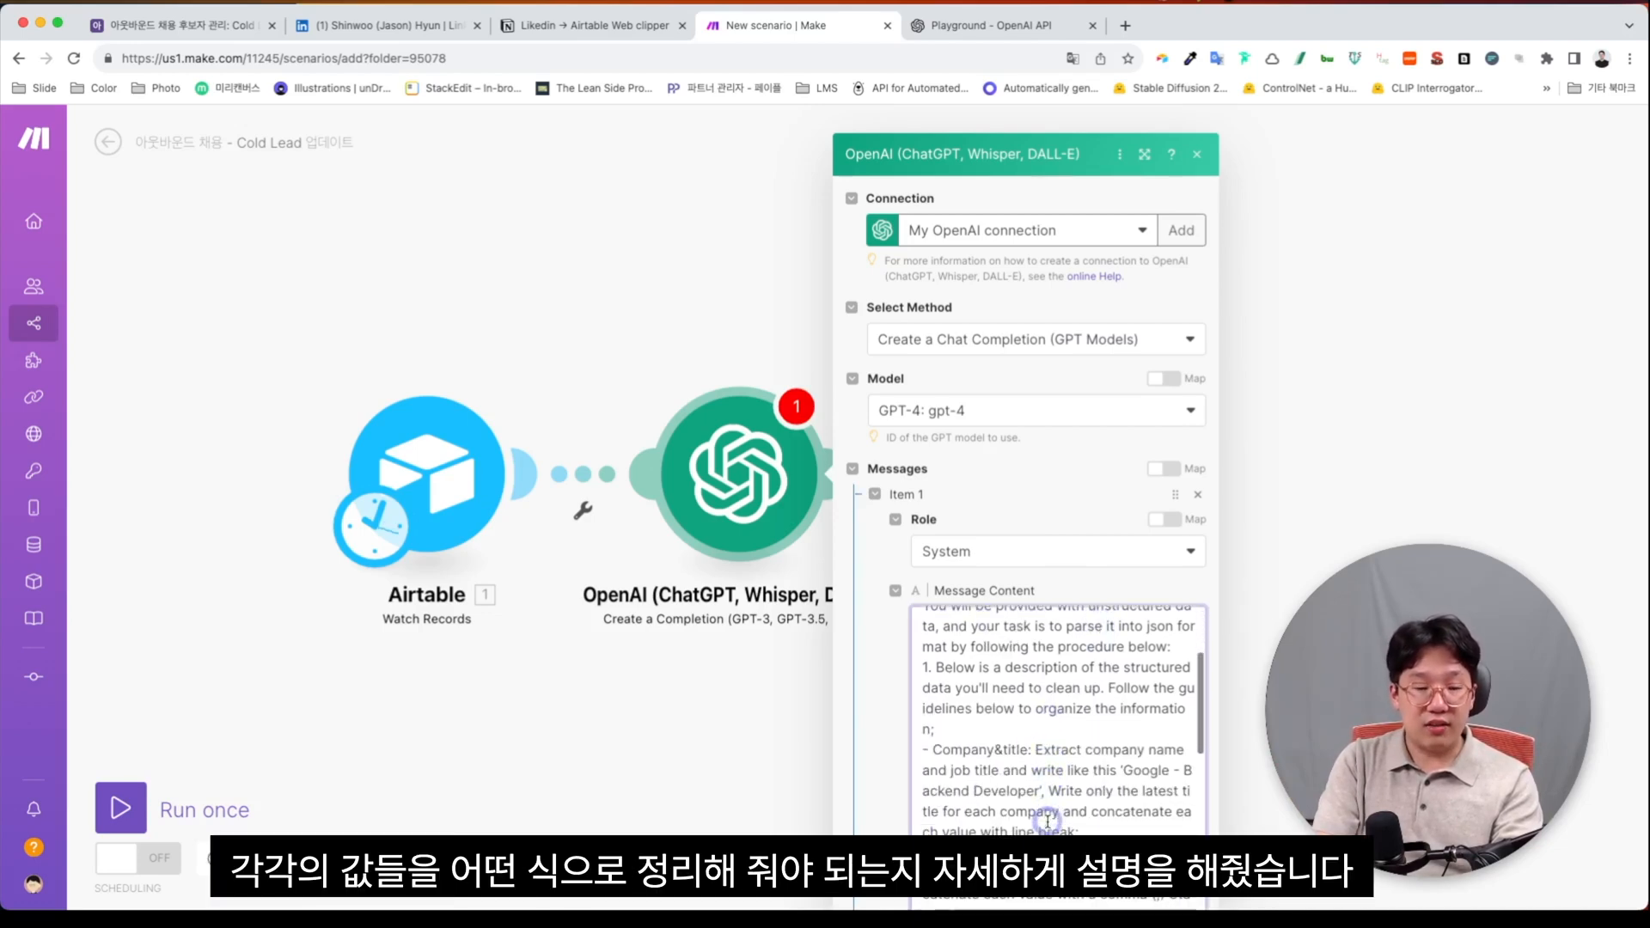
pyautogui.scroll(-2, 988, 747)
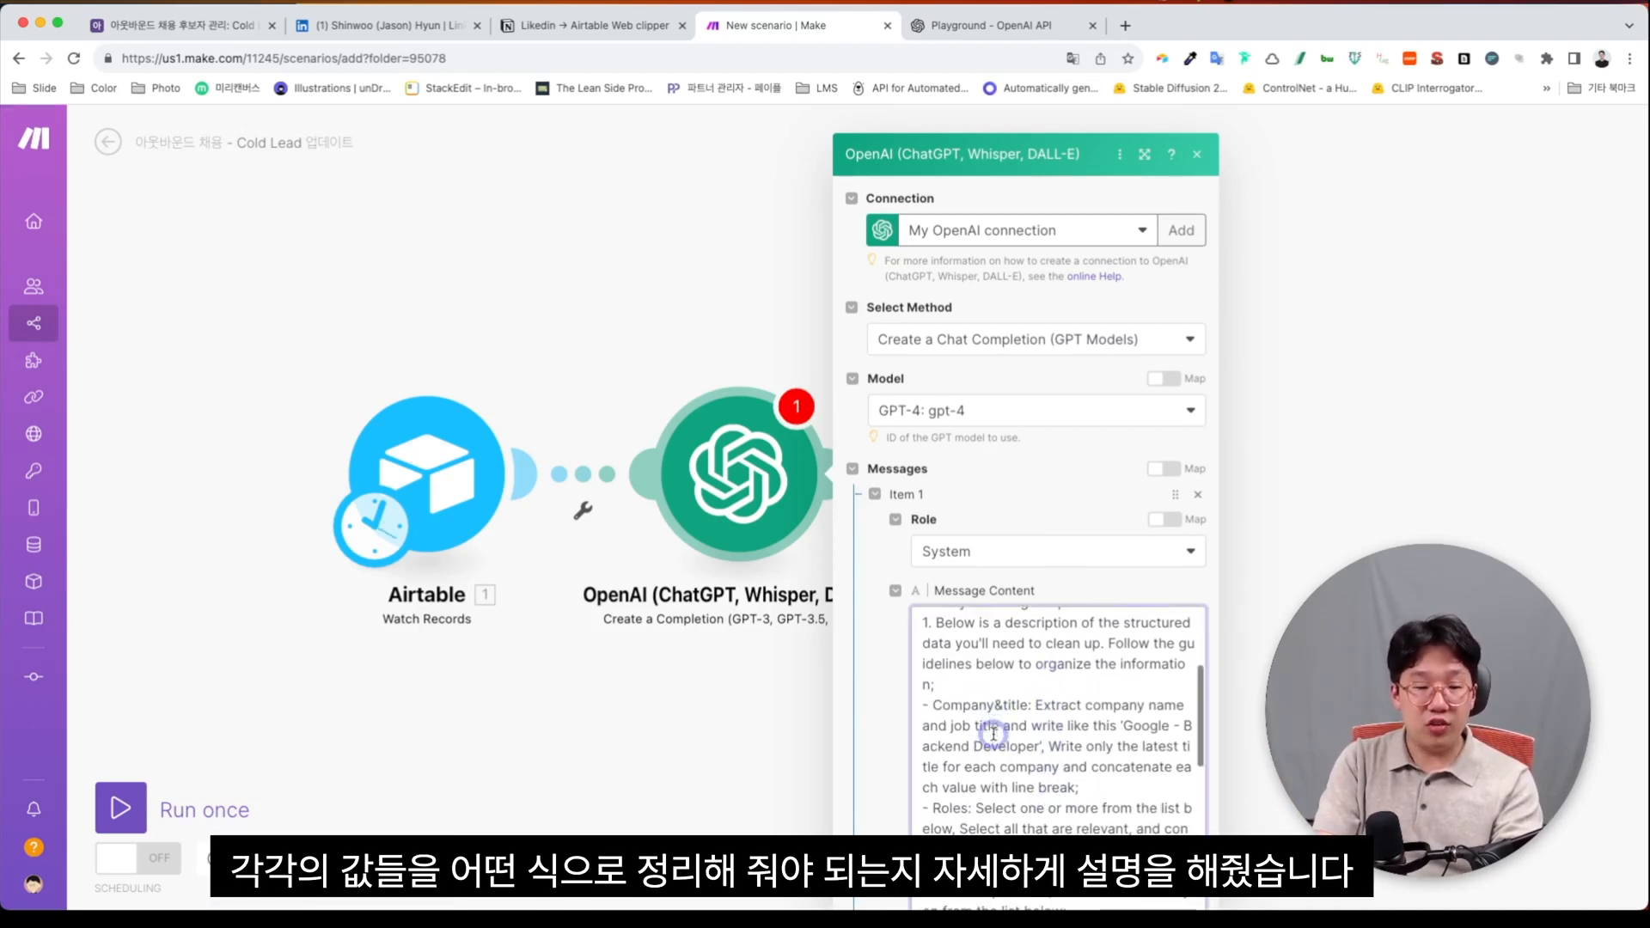
pyautogui.scroll(-3, 1142, 718)
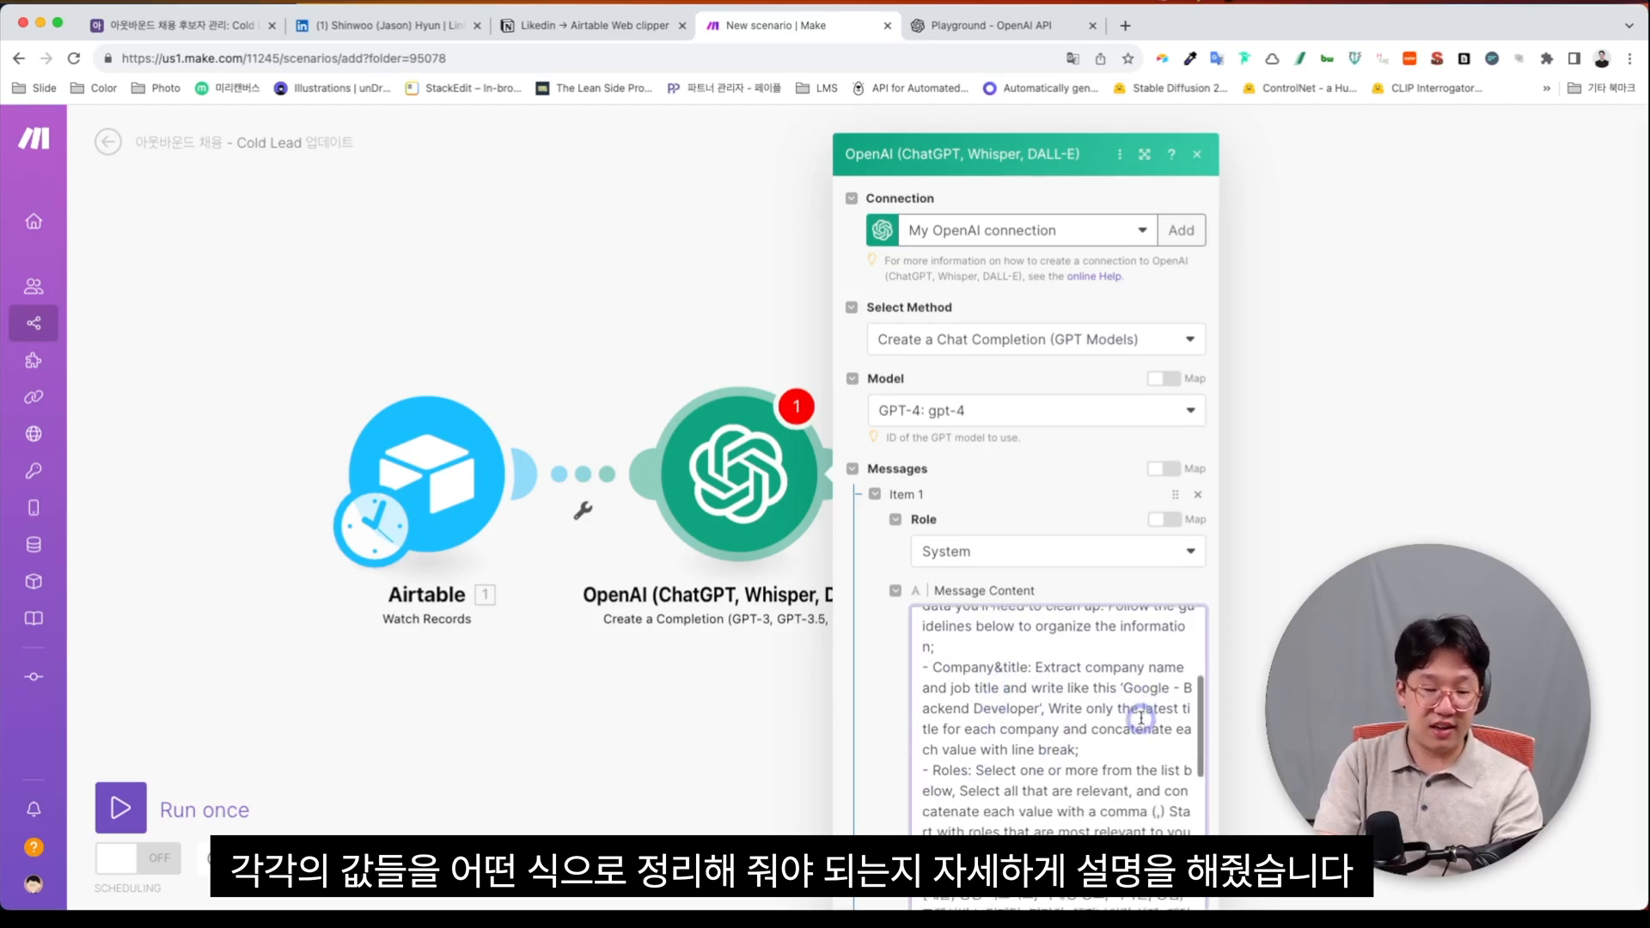
pyautogui.scroll(2, 1142, 718)
pyautogui.scroll(-3, 1141, 718)
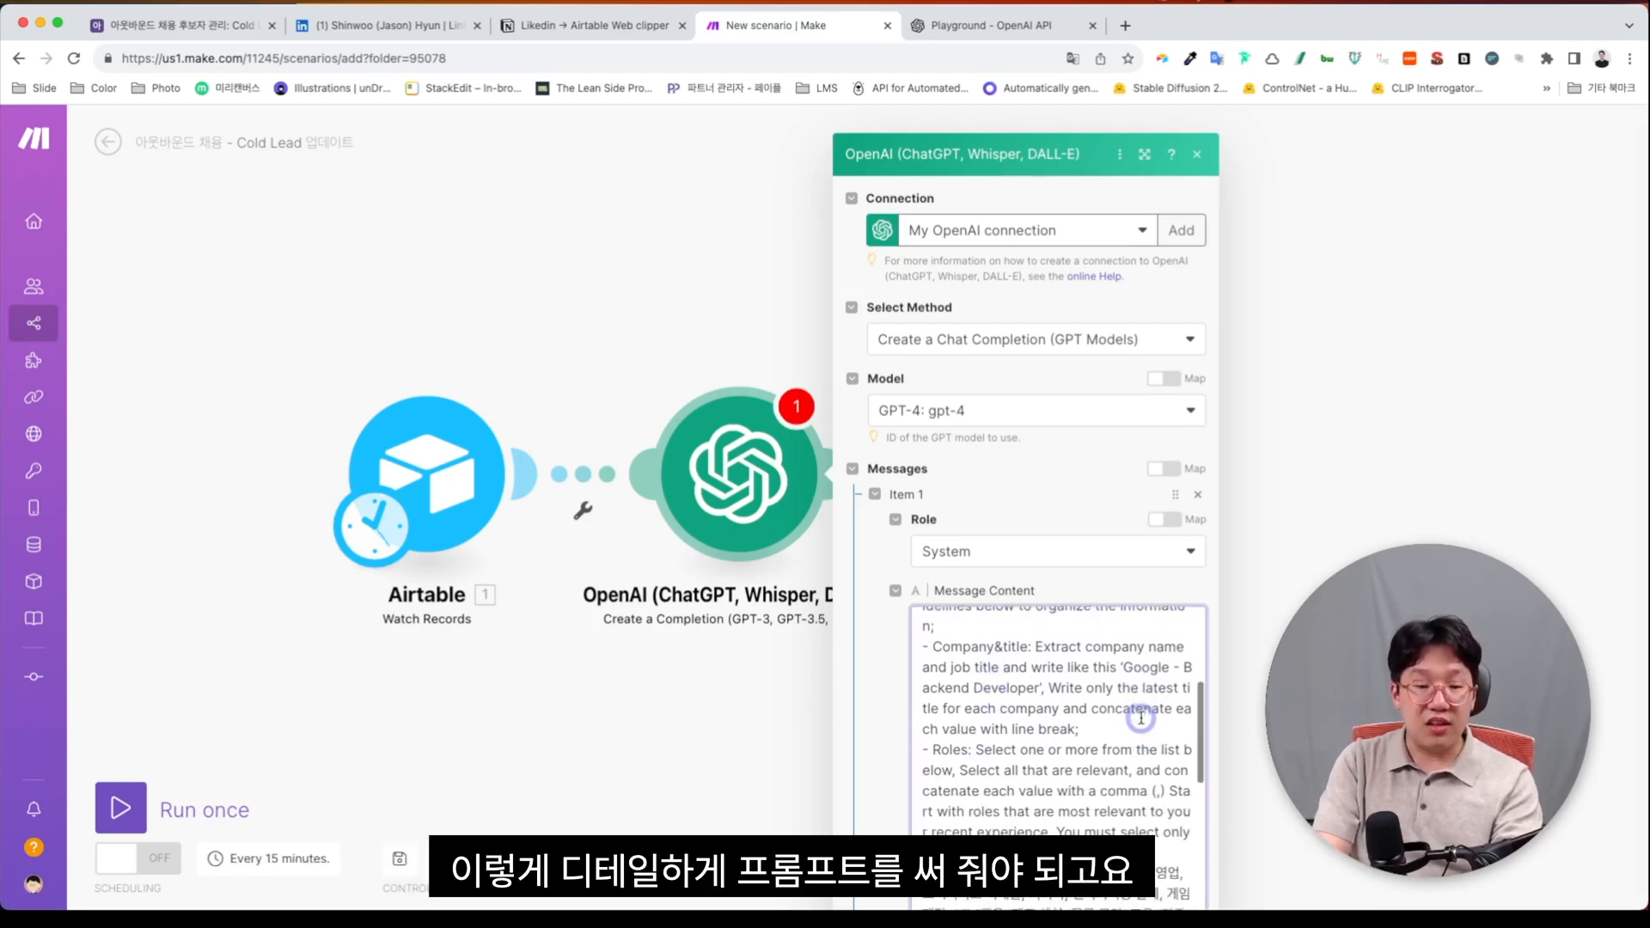
pyautogui.scroll(-1, 1141, 717)
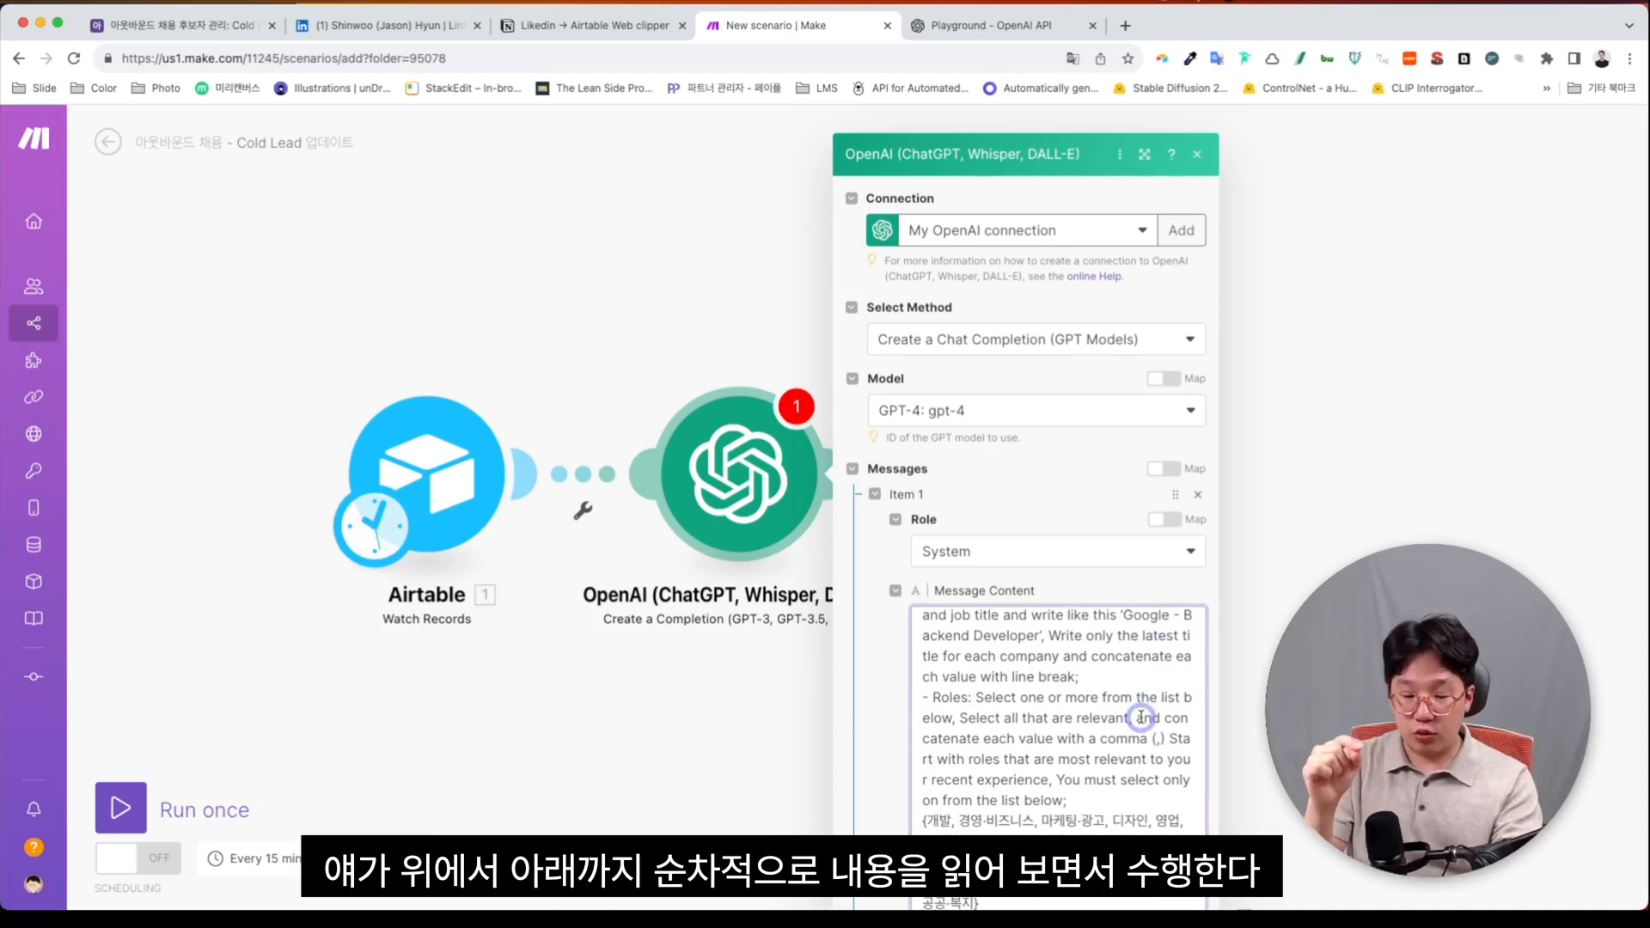
pyautogui.scroll(-7, 1141, 716)
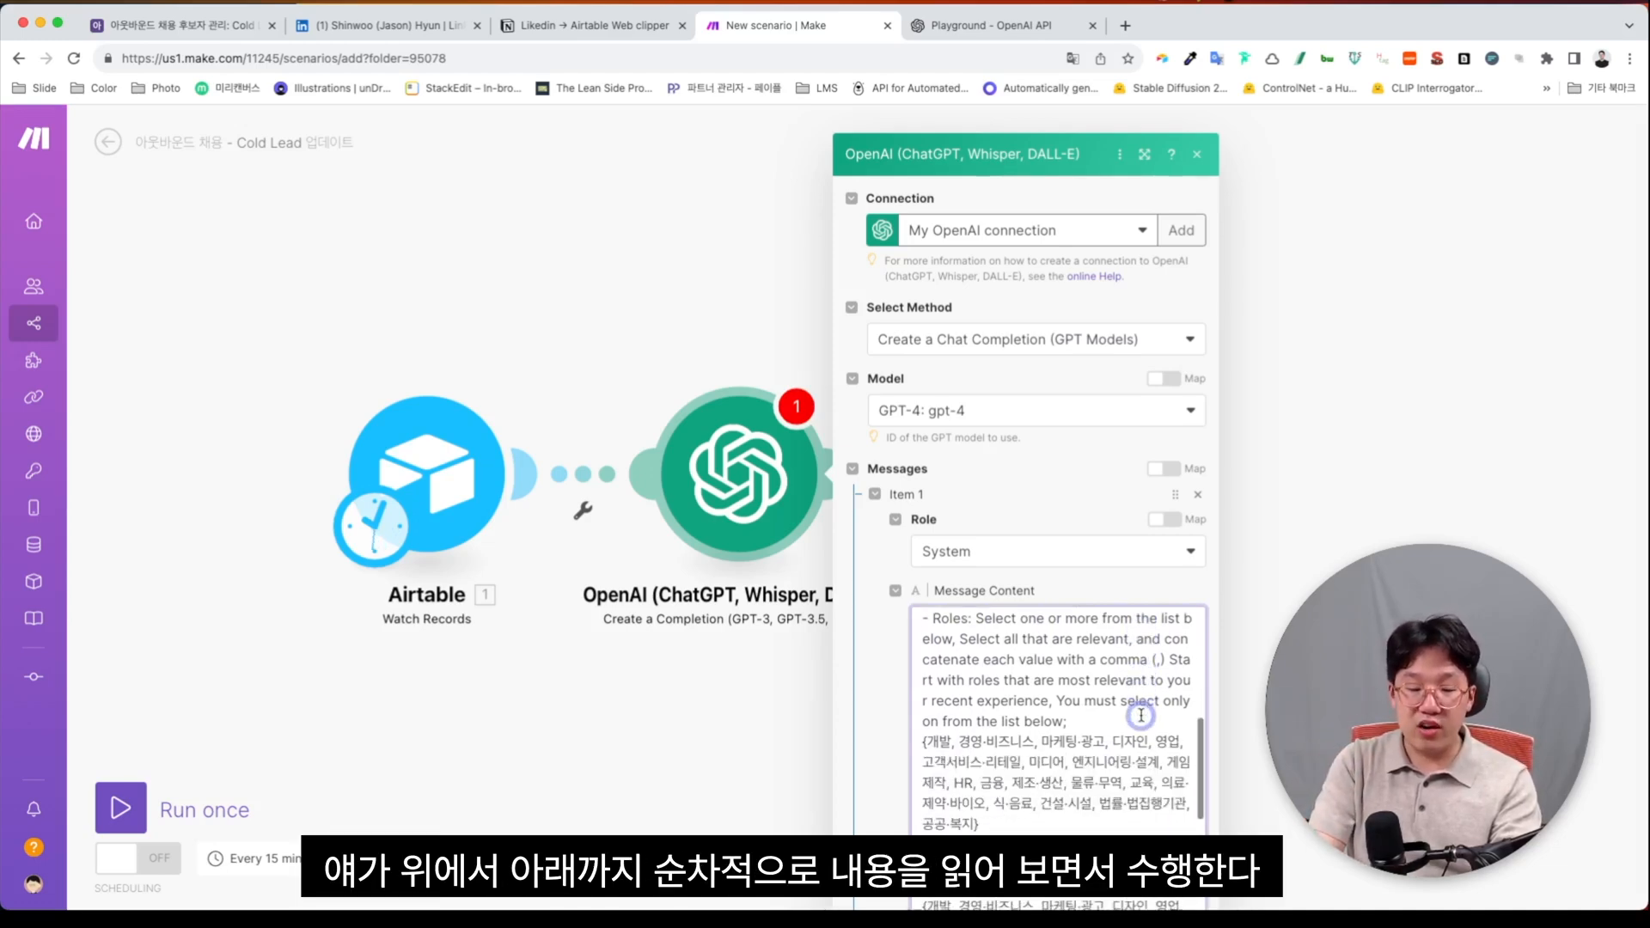
pyautogui.scroll(-9, 1141, 716)
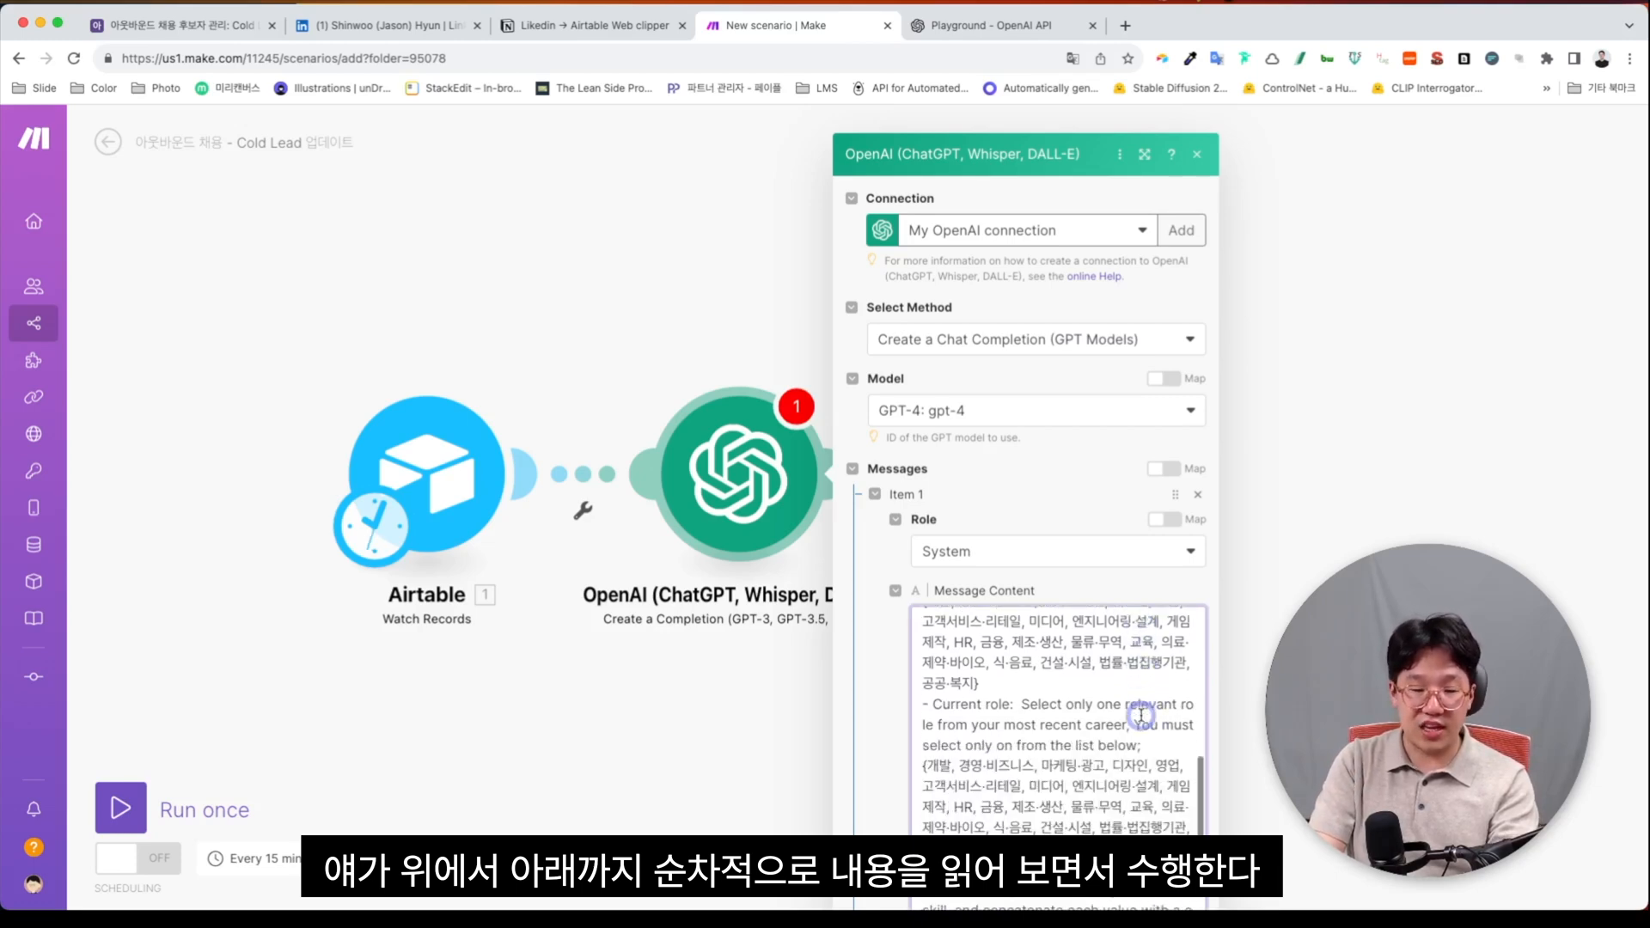
pyautogui.scroll(-2, 1141, 716)
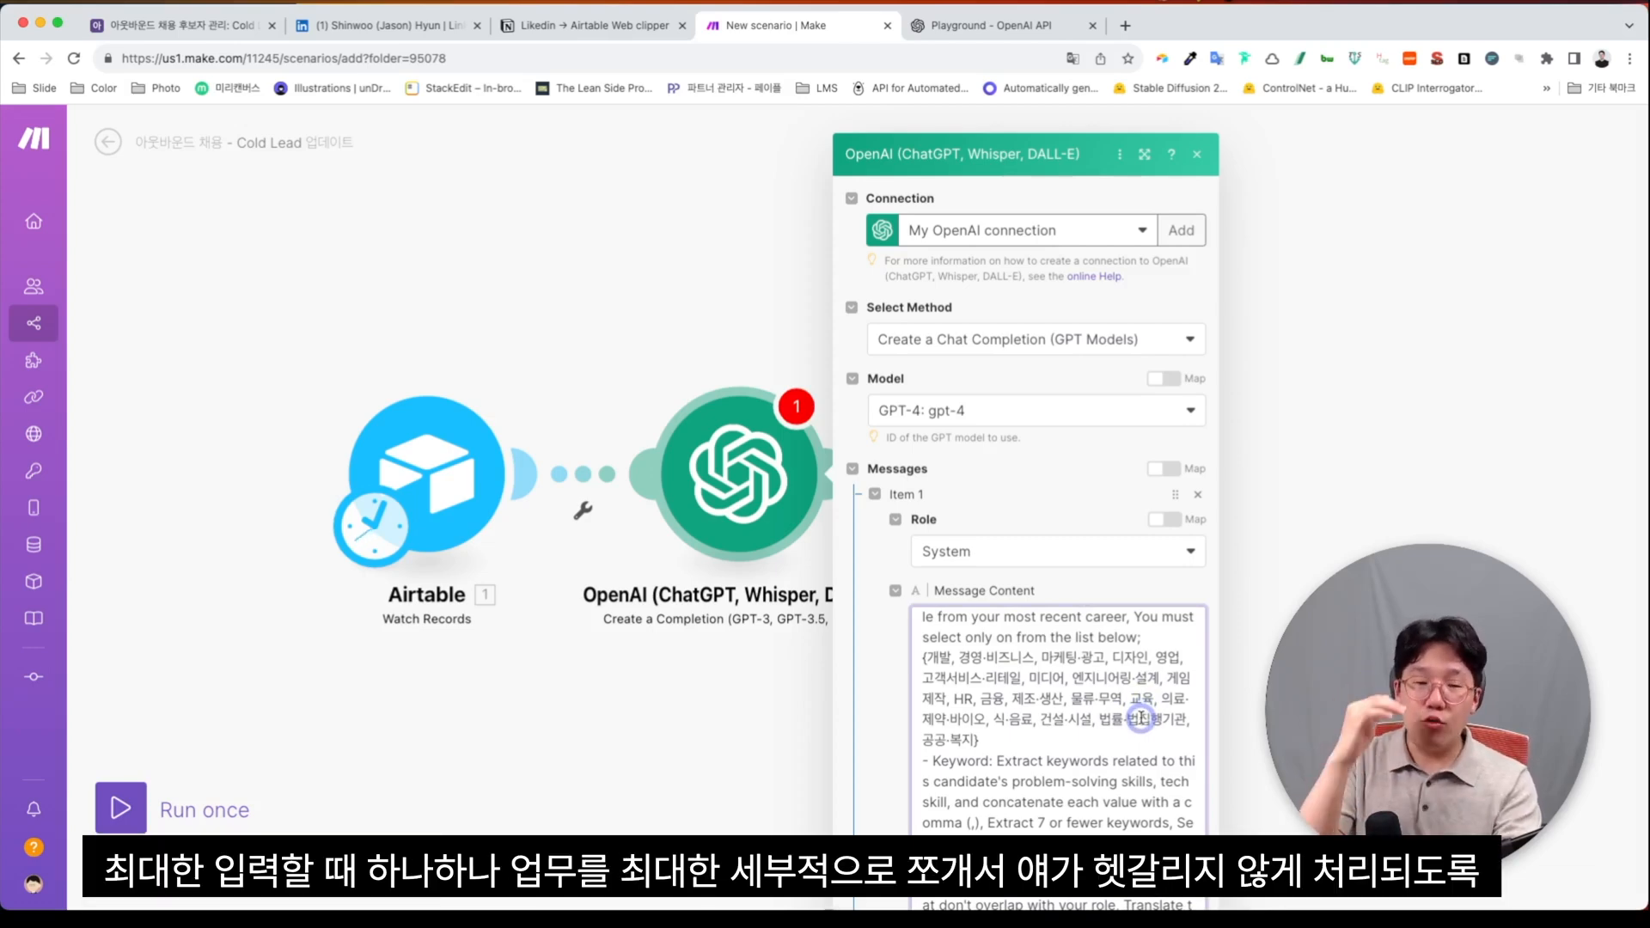
pyautogui.scroll(-2, 1141, 716)
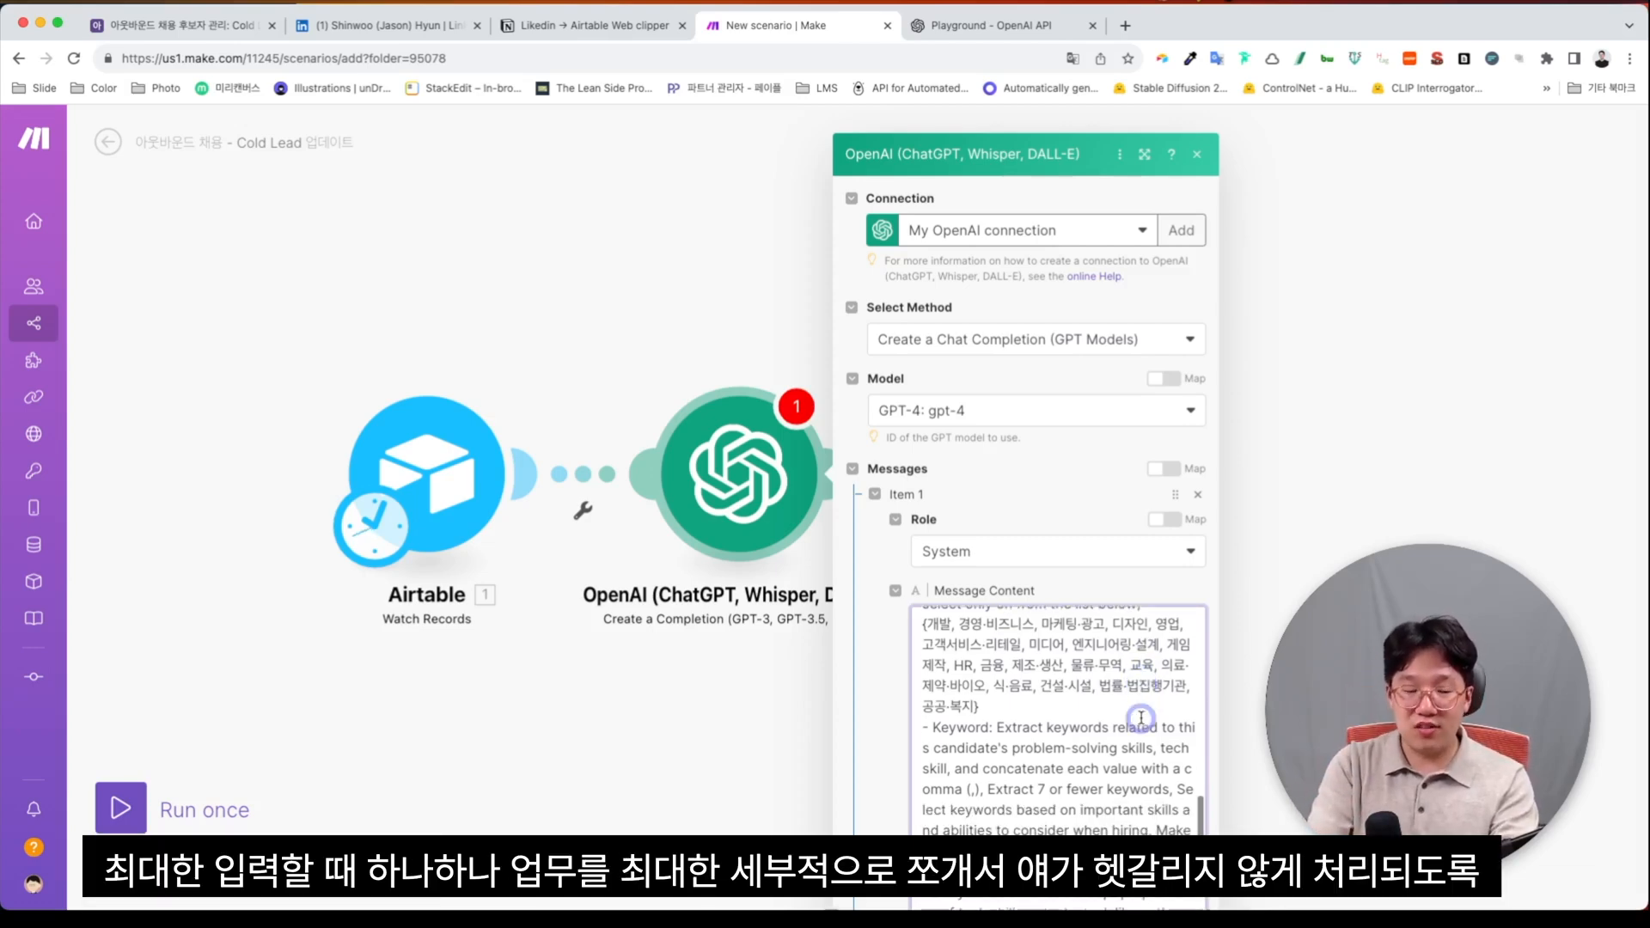
pyautogui.scroll(-6, 1141, 716)
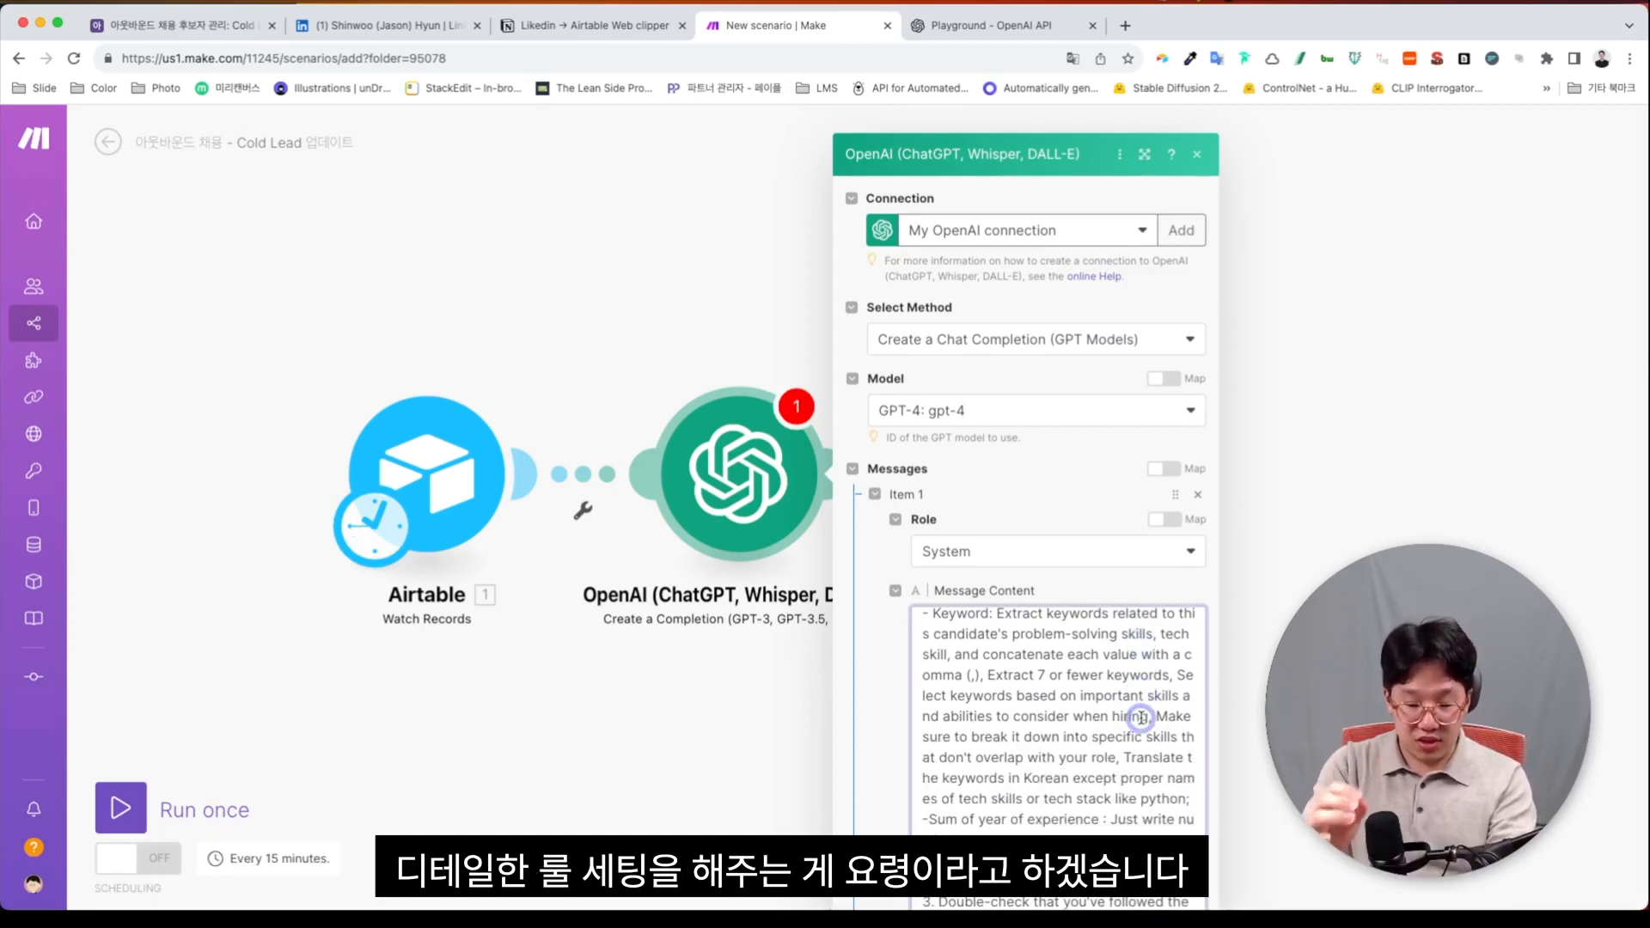
pyautogui.scroll(-8, 1142, 716)
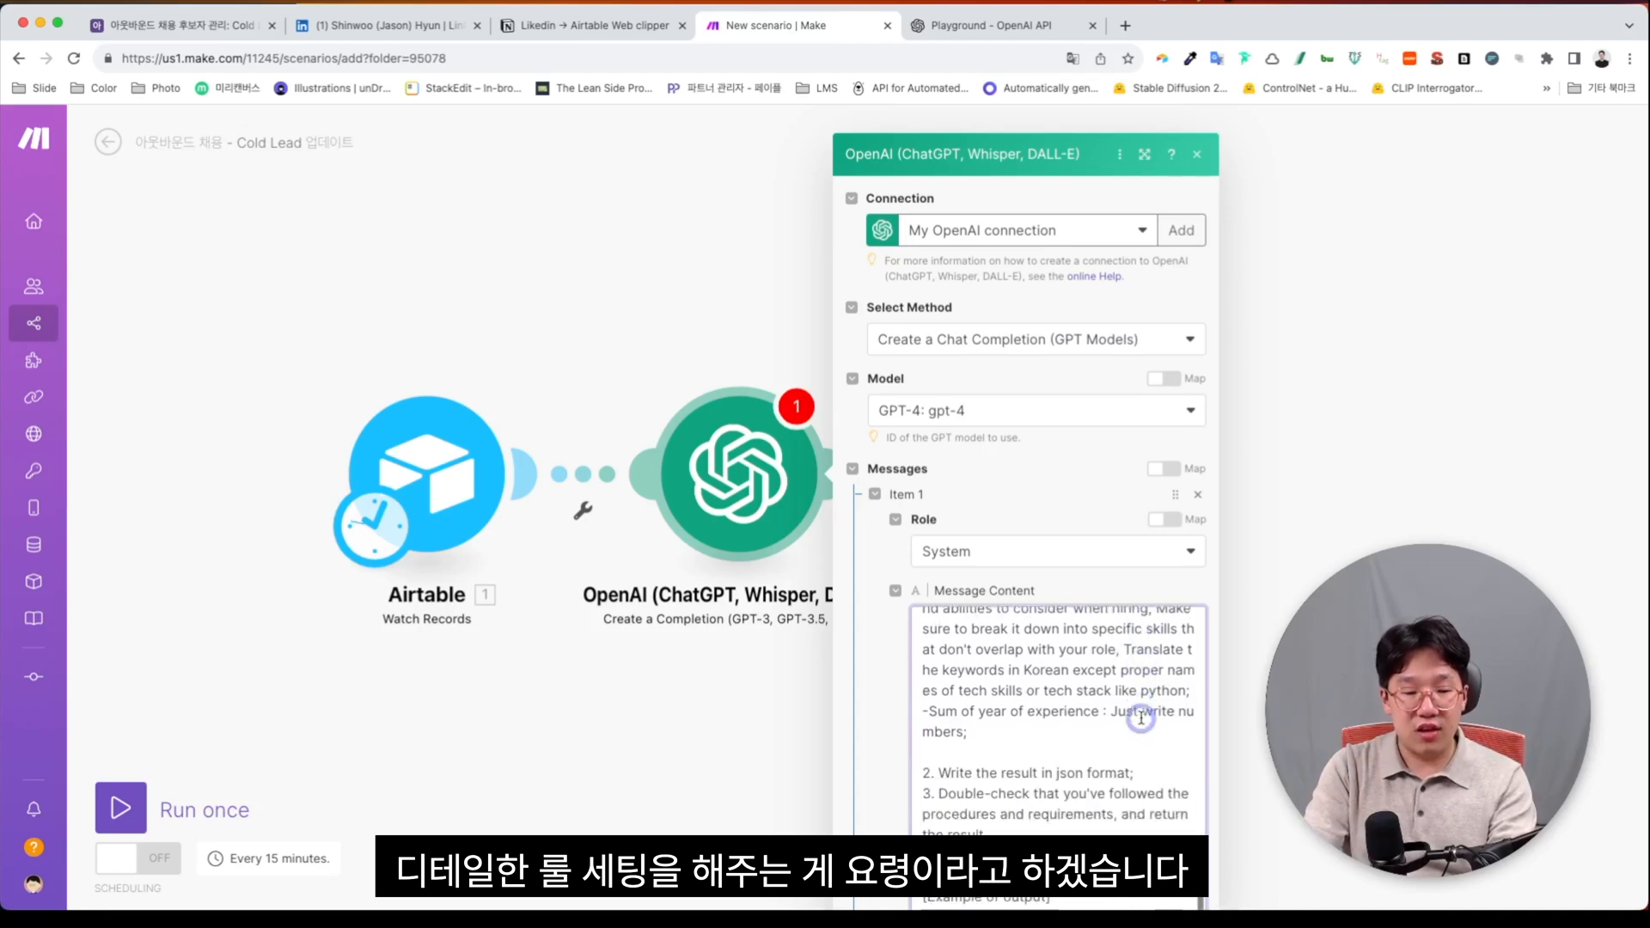
pyautogui.scroll(-1, 1141, 718)
pyautogui.click(1087, 686)
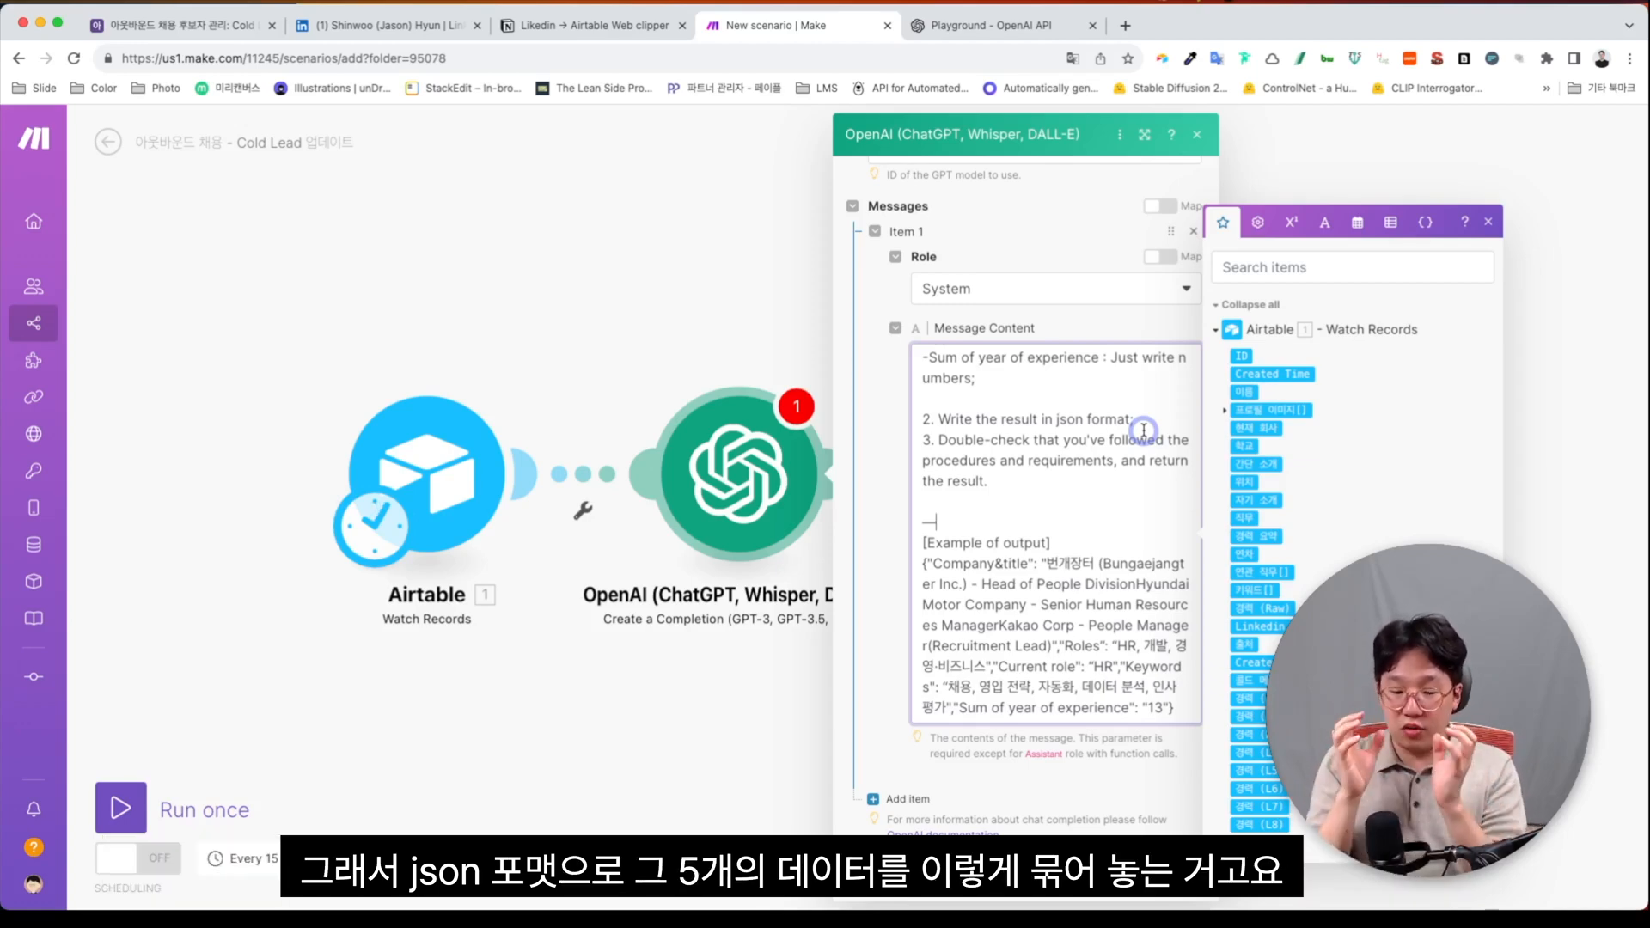
pyautogui.moveTo(923, 563); pyautogui.dragTo(1176, 717)
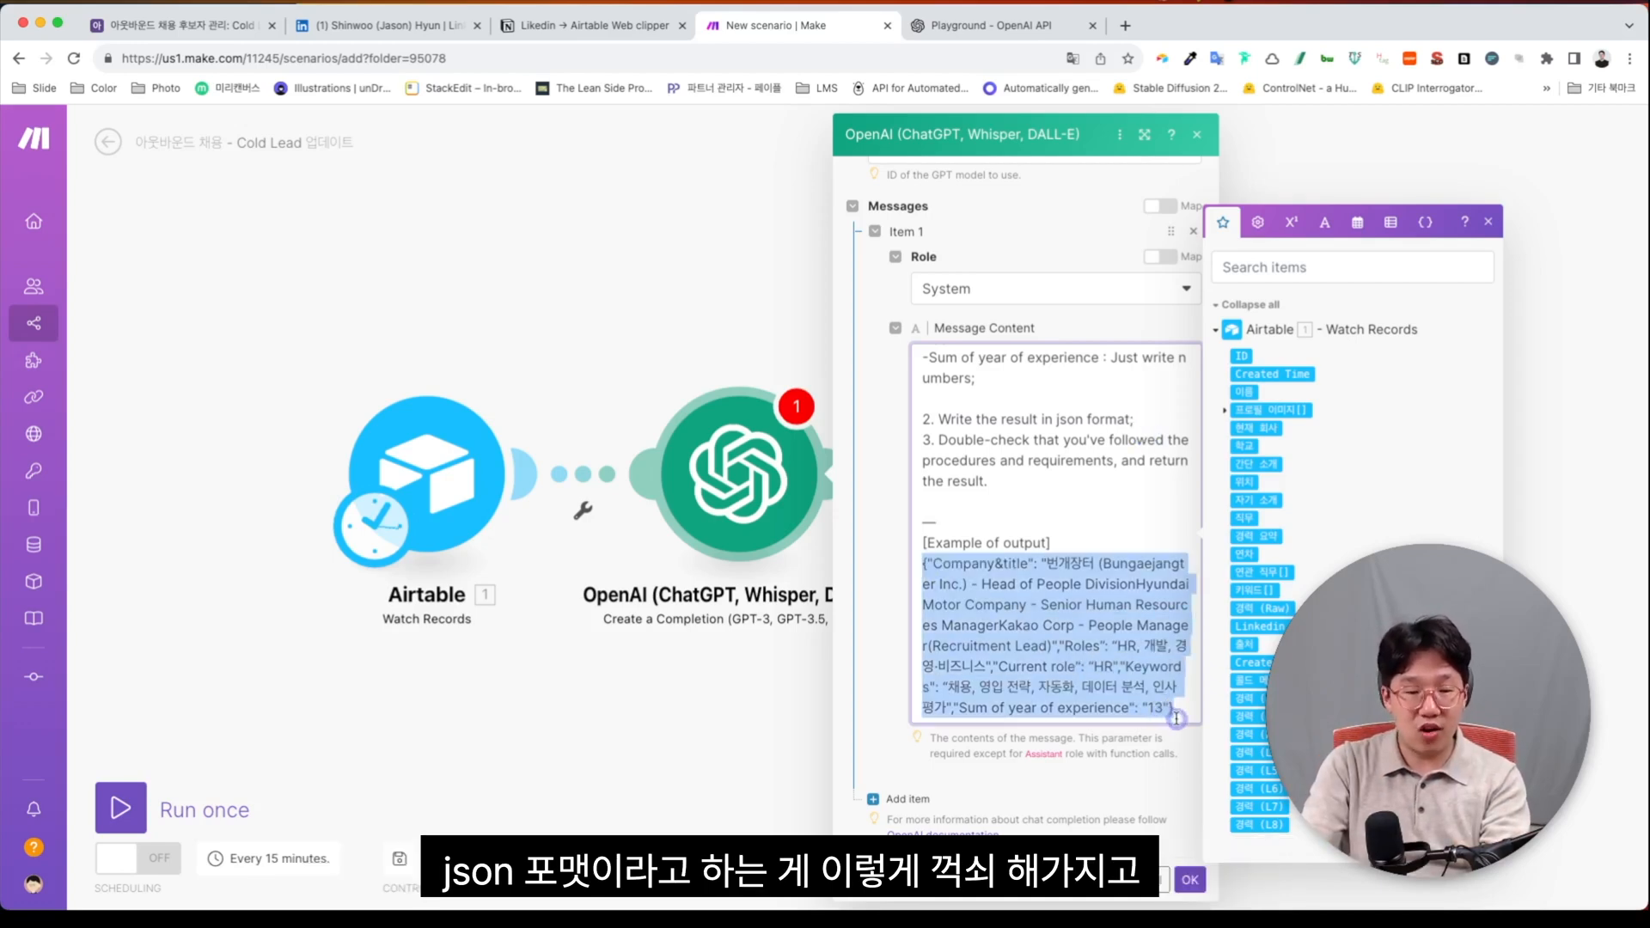
pyautogui.click(1037, 571)
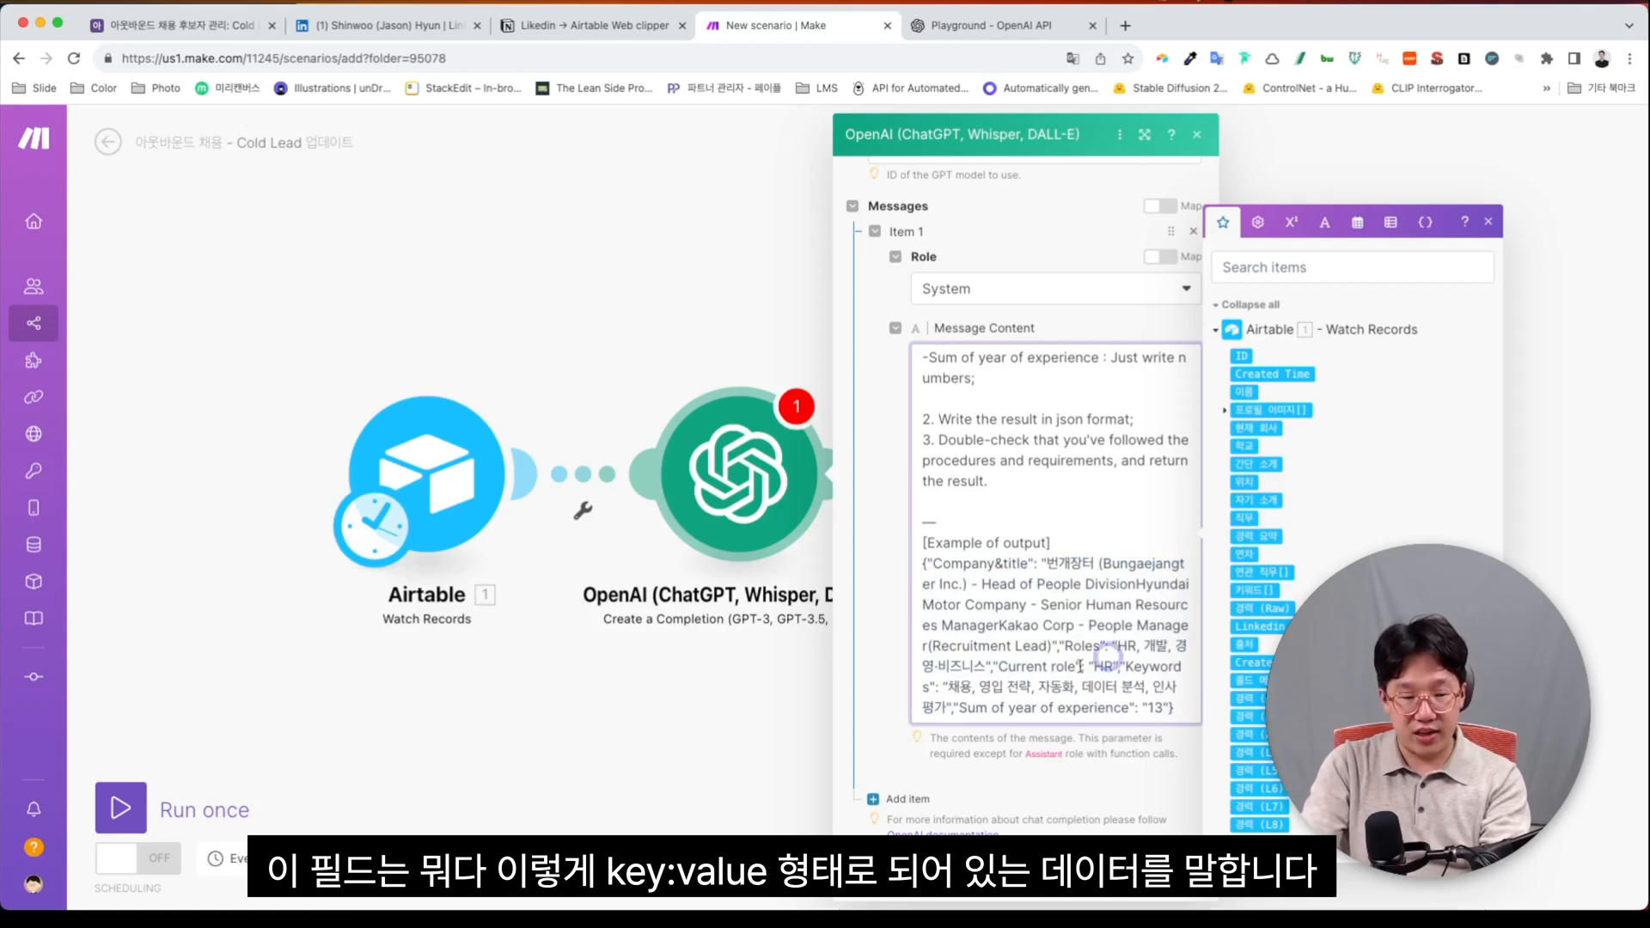
pyautogui.click(1489, 221)
# Step: Add a second message to the OpenAI module and set its role to User
pyautogui.click(892, 800)
pyautogui.scroll(-2, 895, 812)
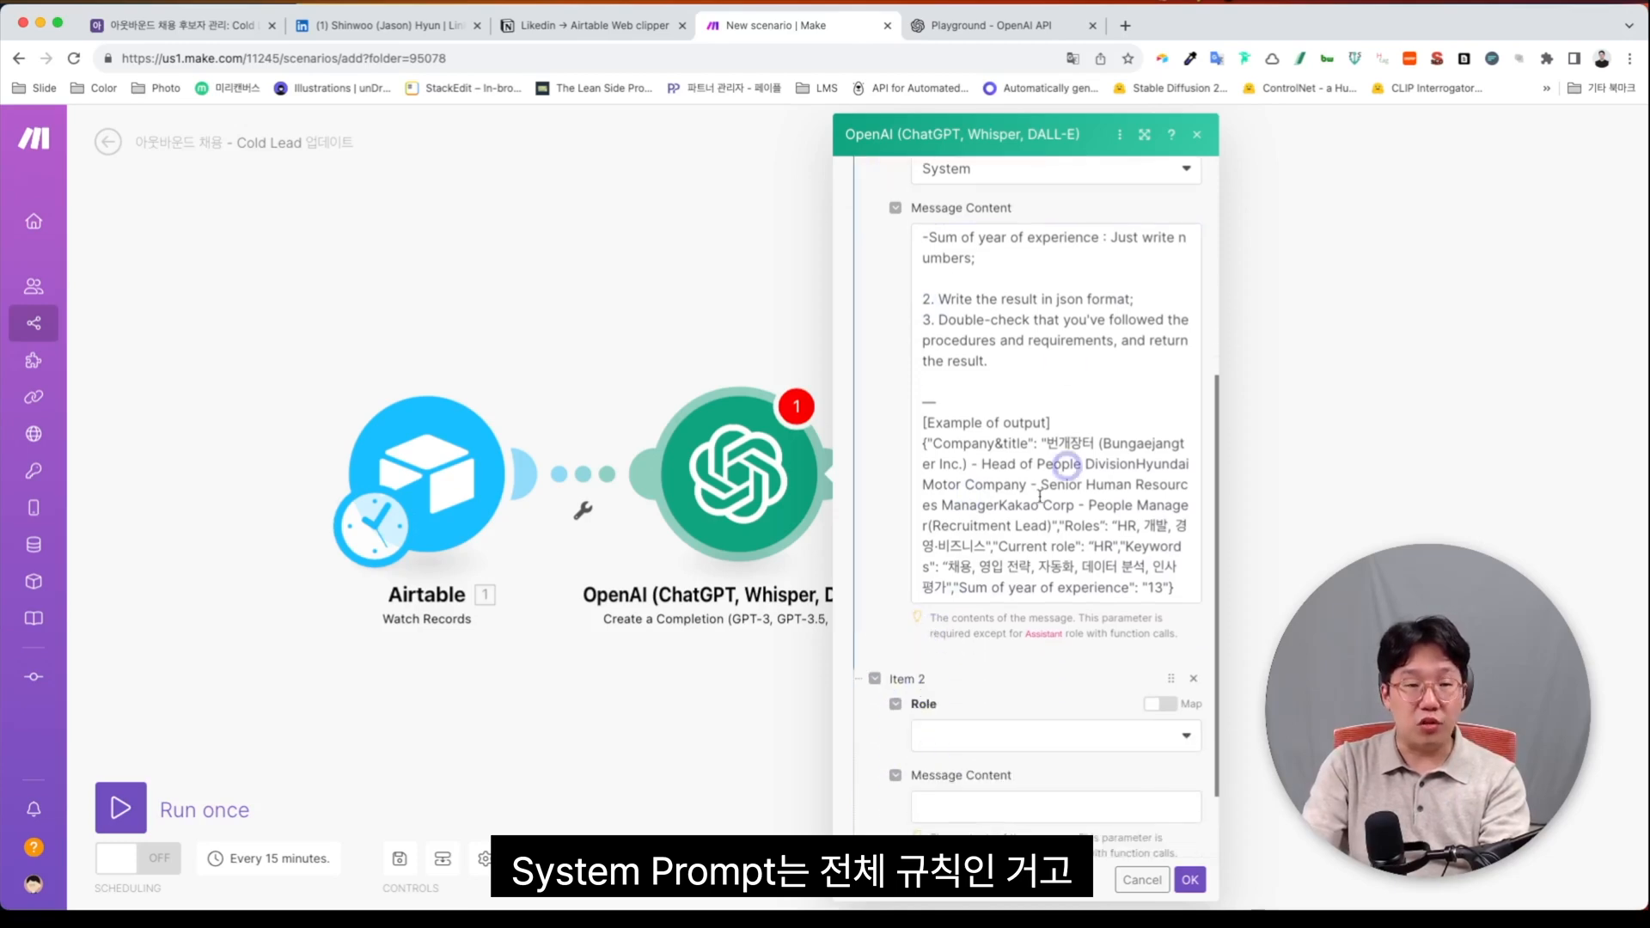
pyautogui.click(985, 735)
pyautogui.click(976, 761)
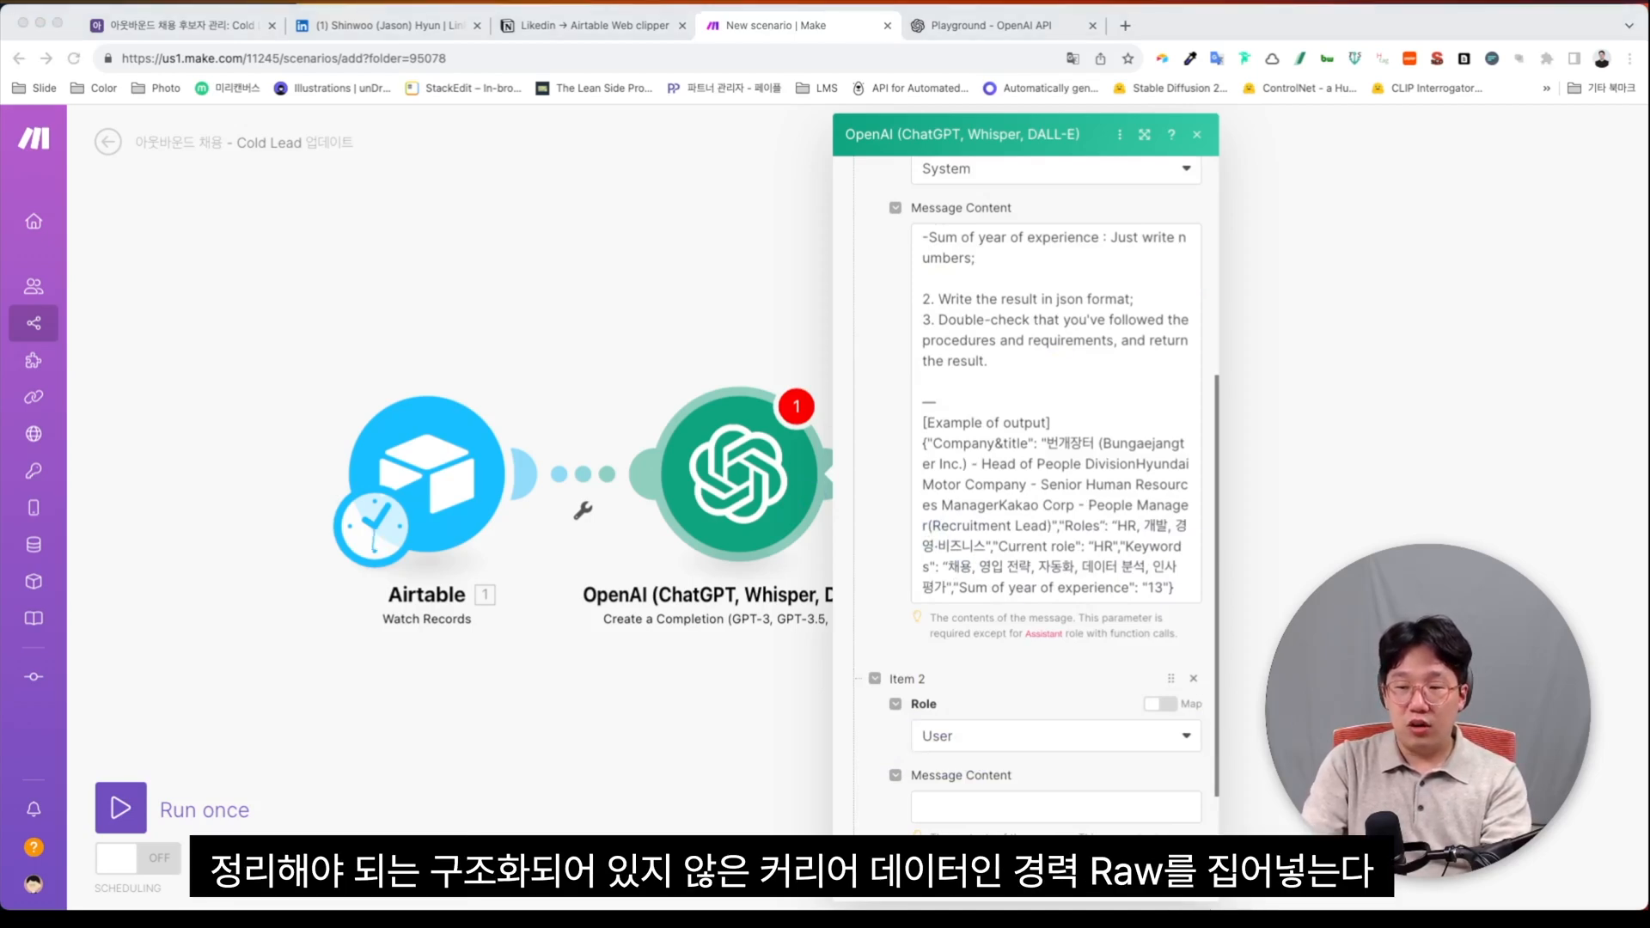
# Step: Fill the User message with "Unstructured career data:" followed on a new line by the Airtable field 경력 (Raw)
pyautogui.click(963, 805)
pyautogui.write('Unstructured career data:')
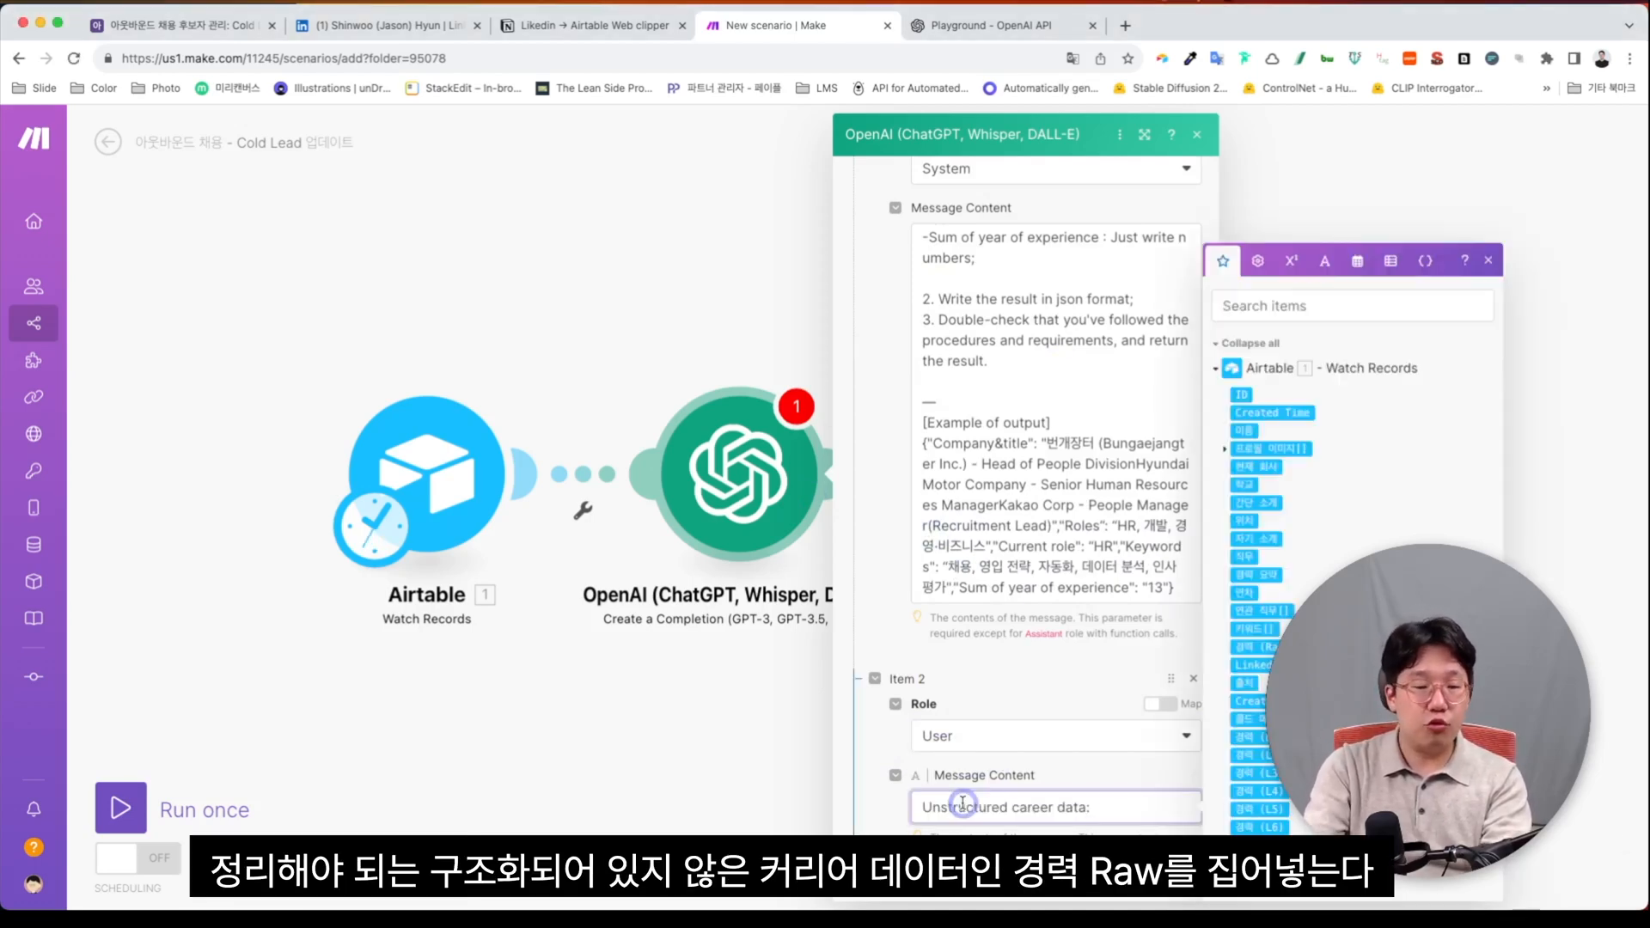
pyautogui.press('Return')
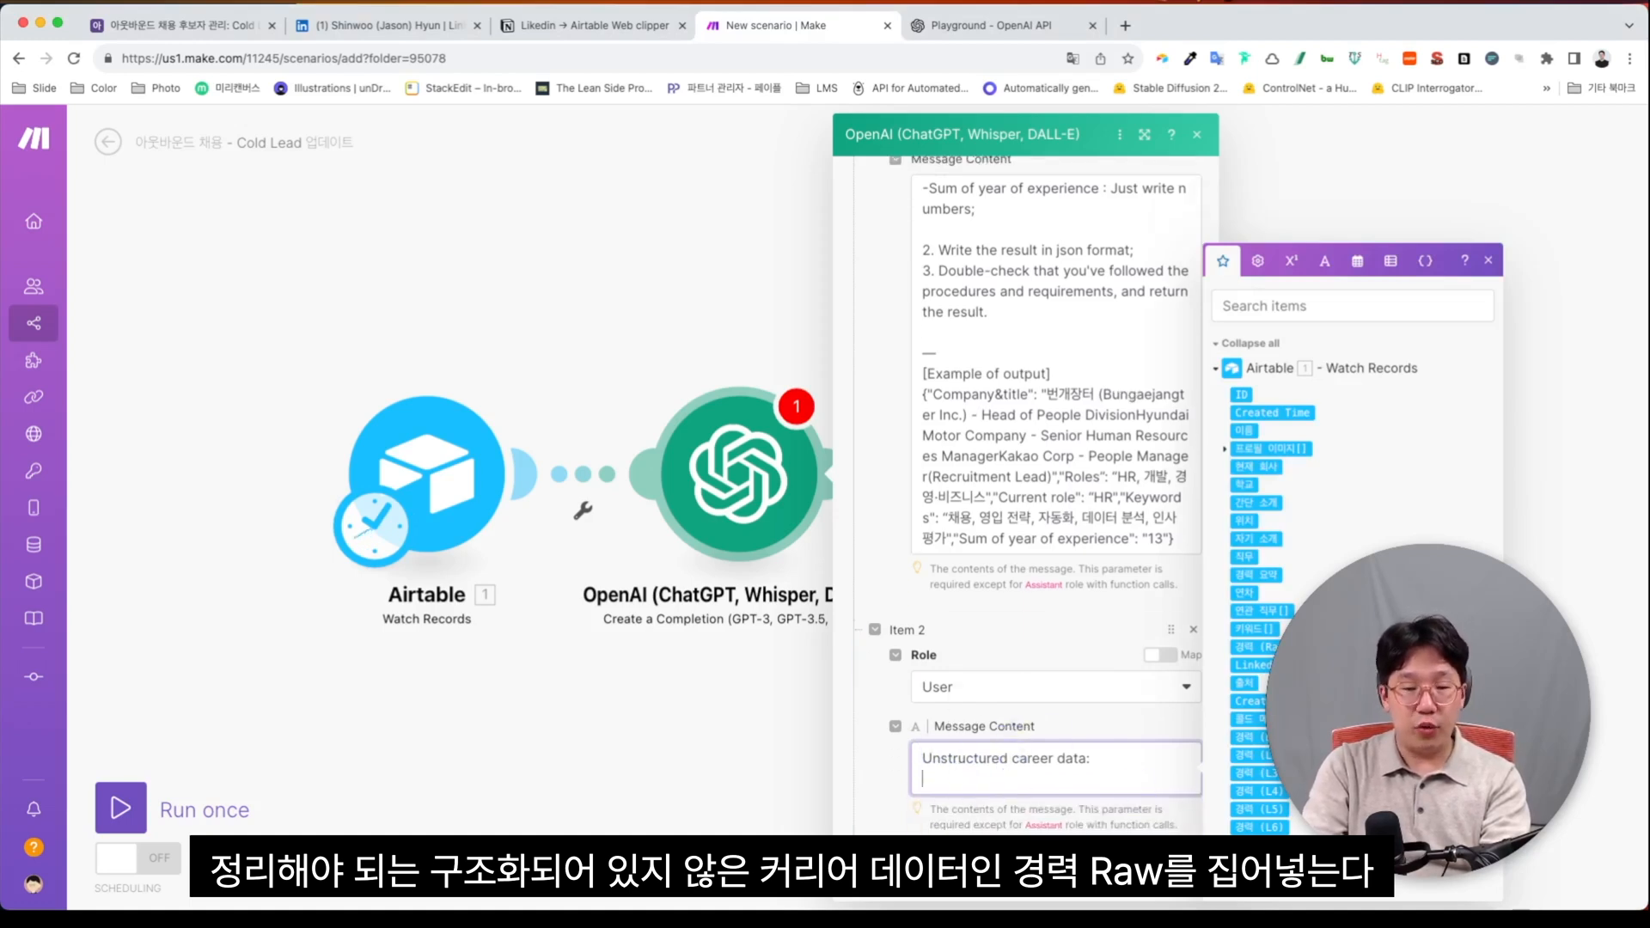
pyautogui.click(1273, 645)
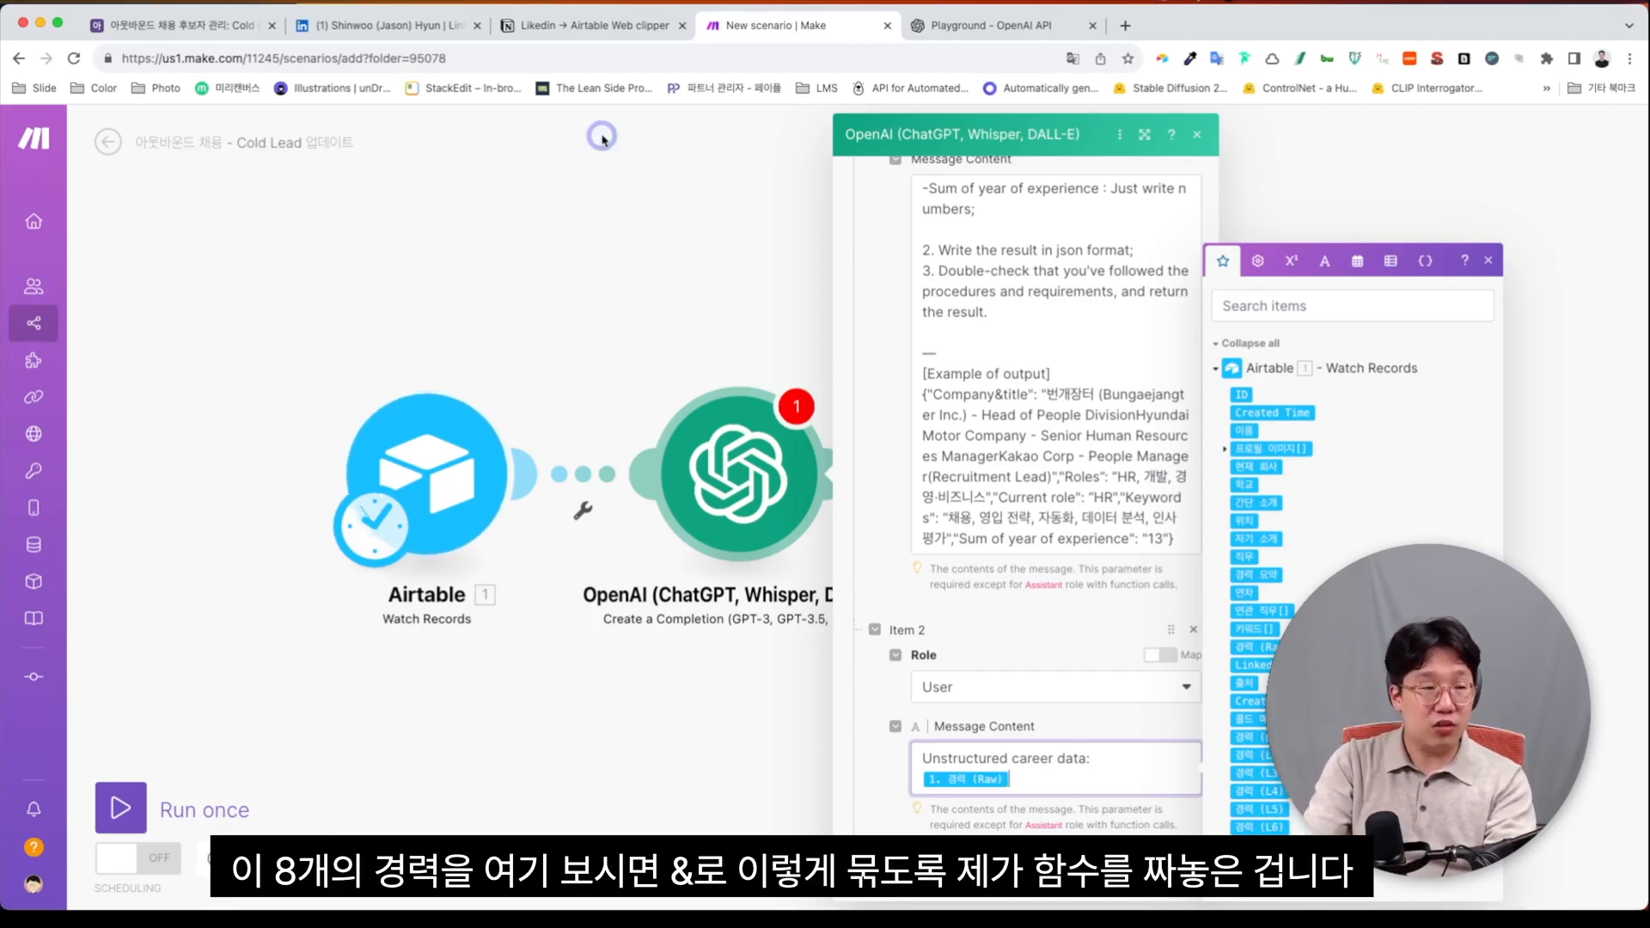
# Step: Switch to the Airtable Cold Lead table and inspect the formula behind the 경력 (Raw) field, leaving it unedited
pyautogui.click(171, 14)
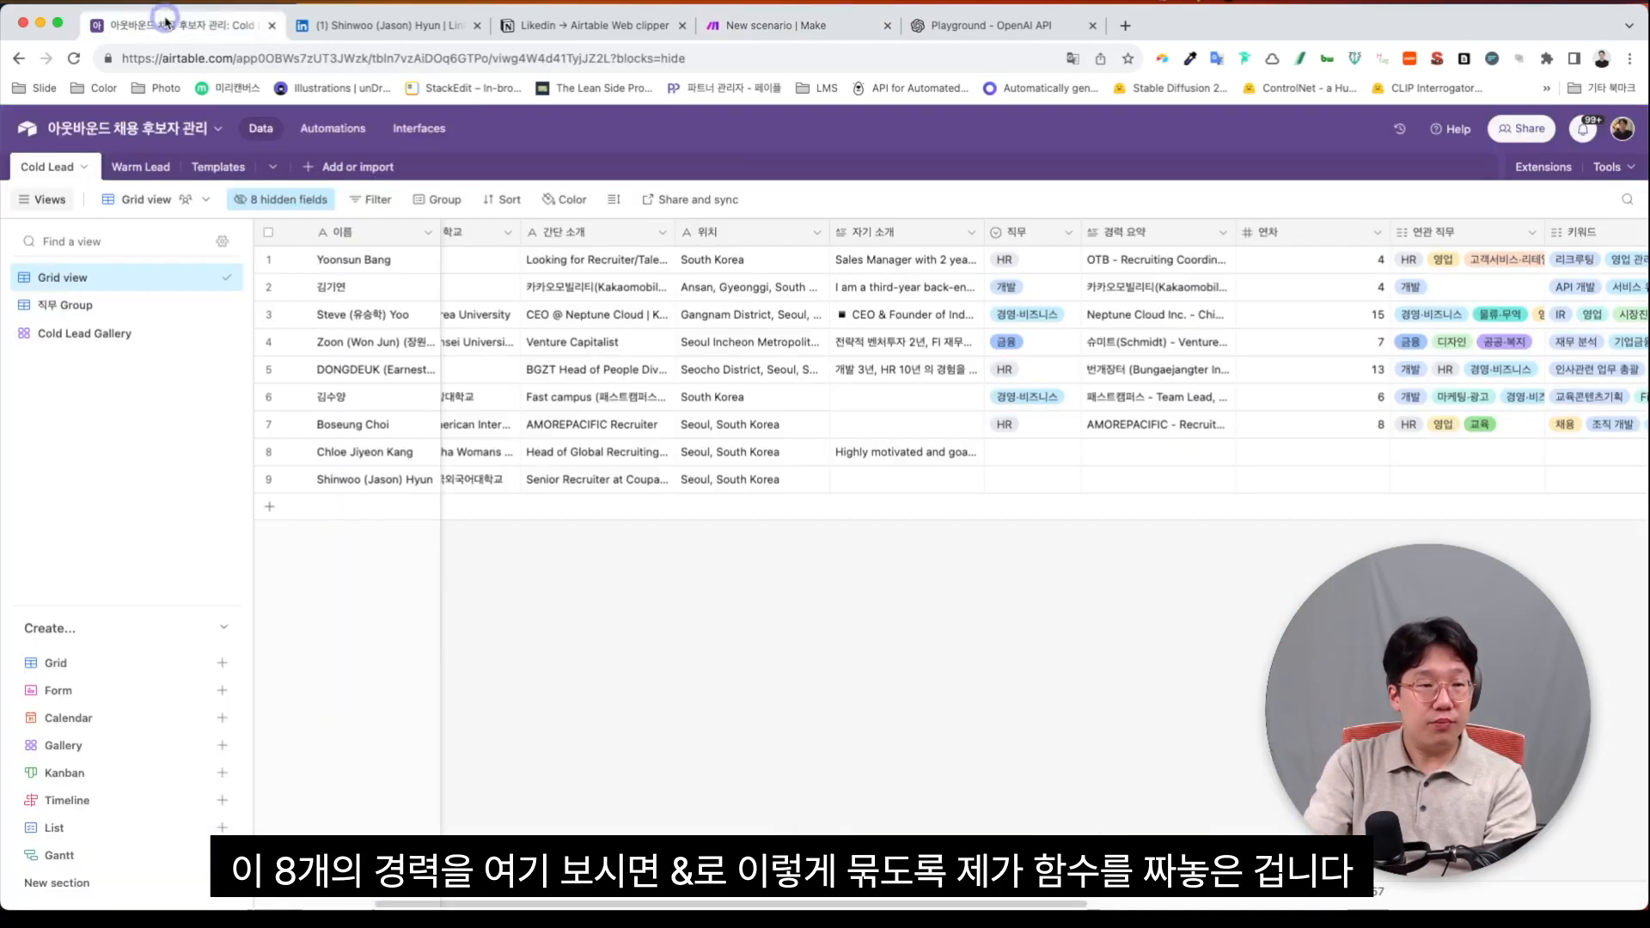
pyautogui.hscroll(5, 1443, 302)
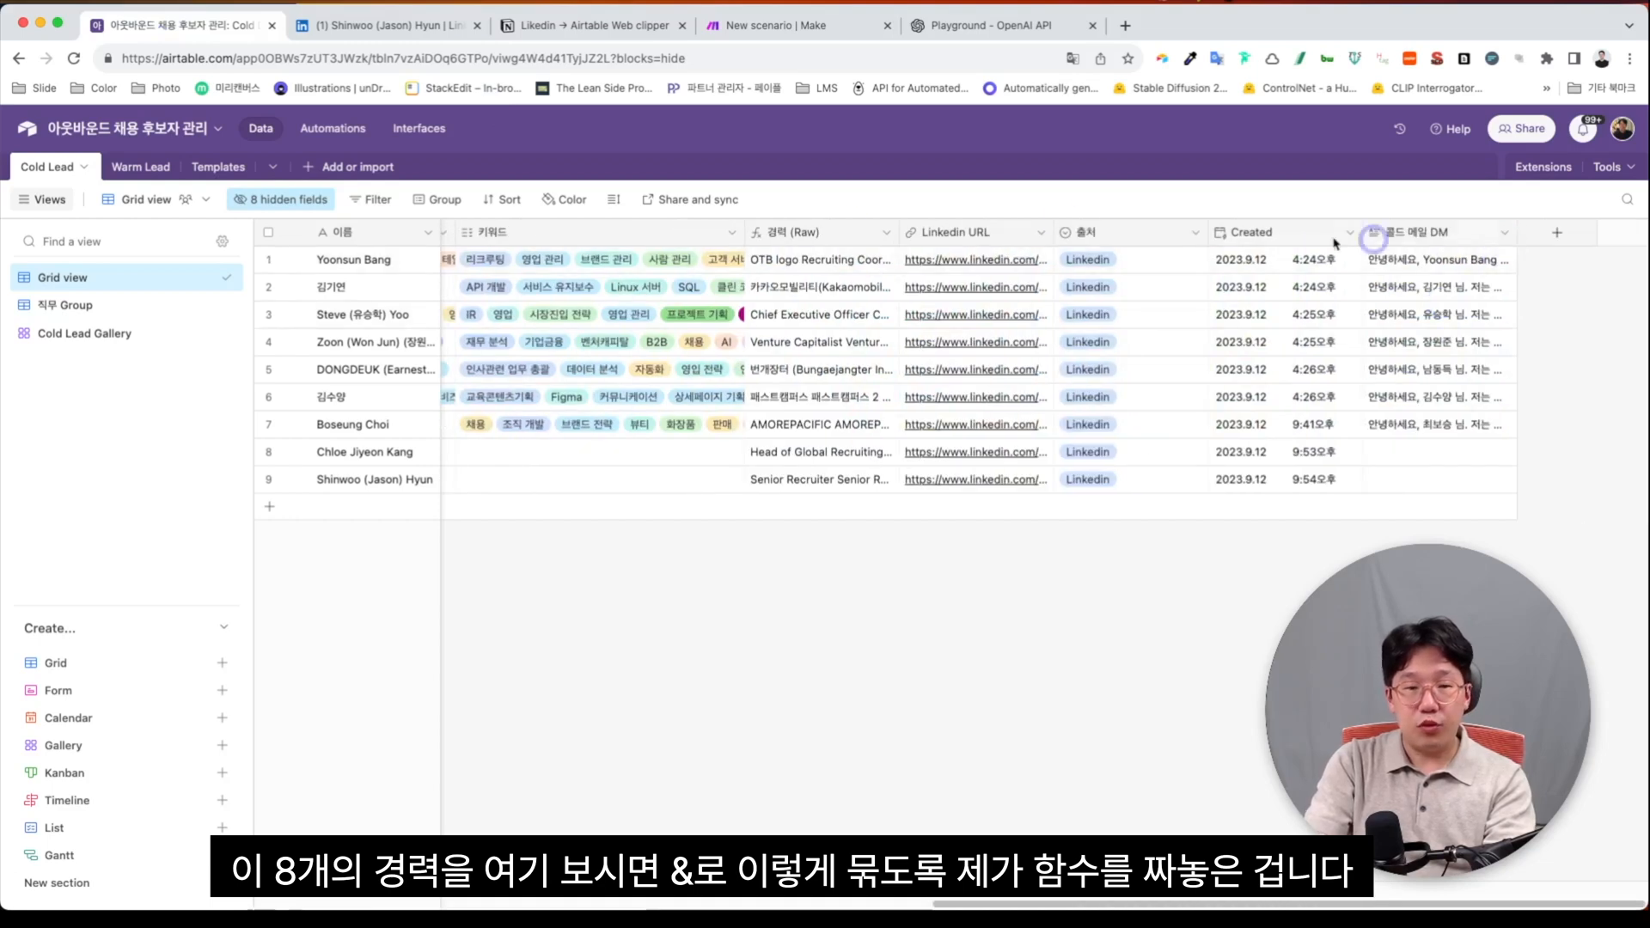
pyautogui.click(887, 233)
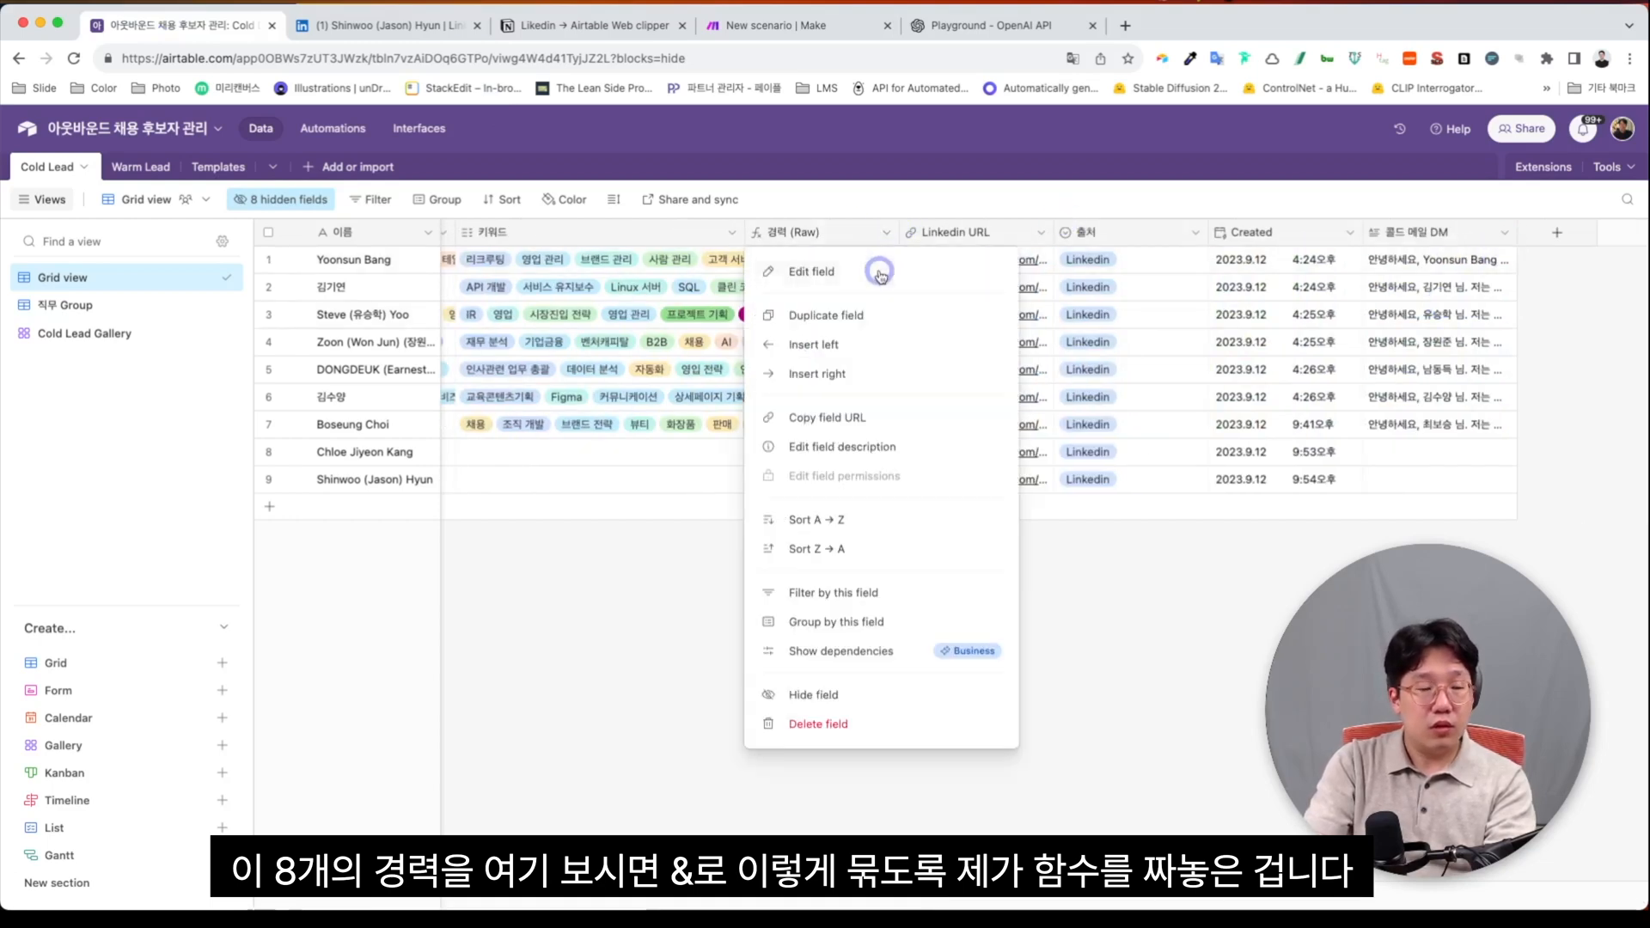
pyautogui.click(886, 268)
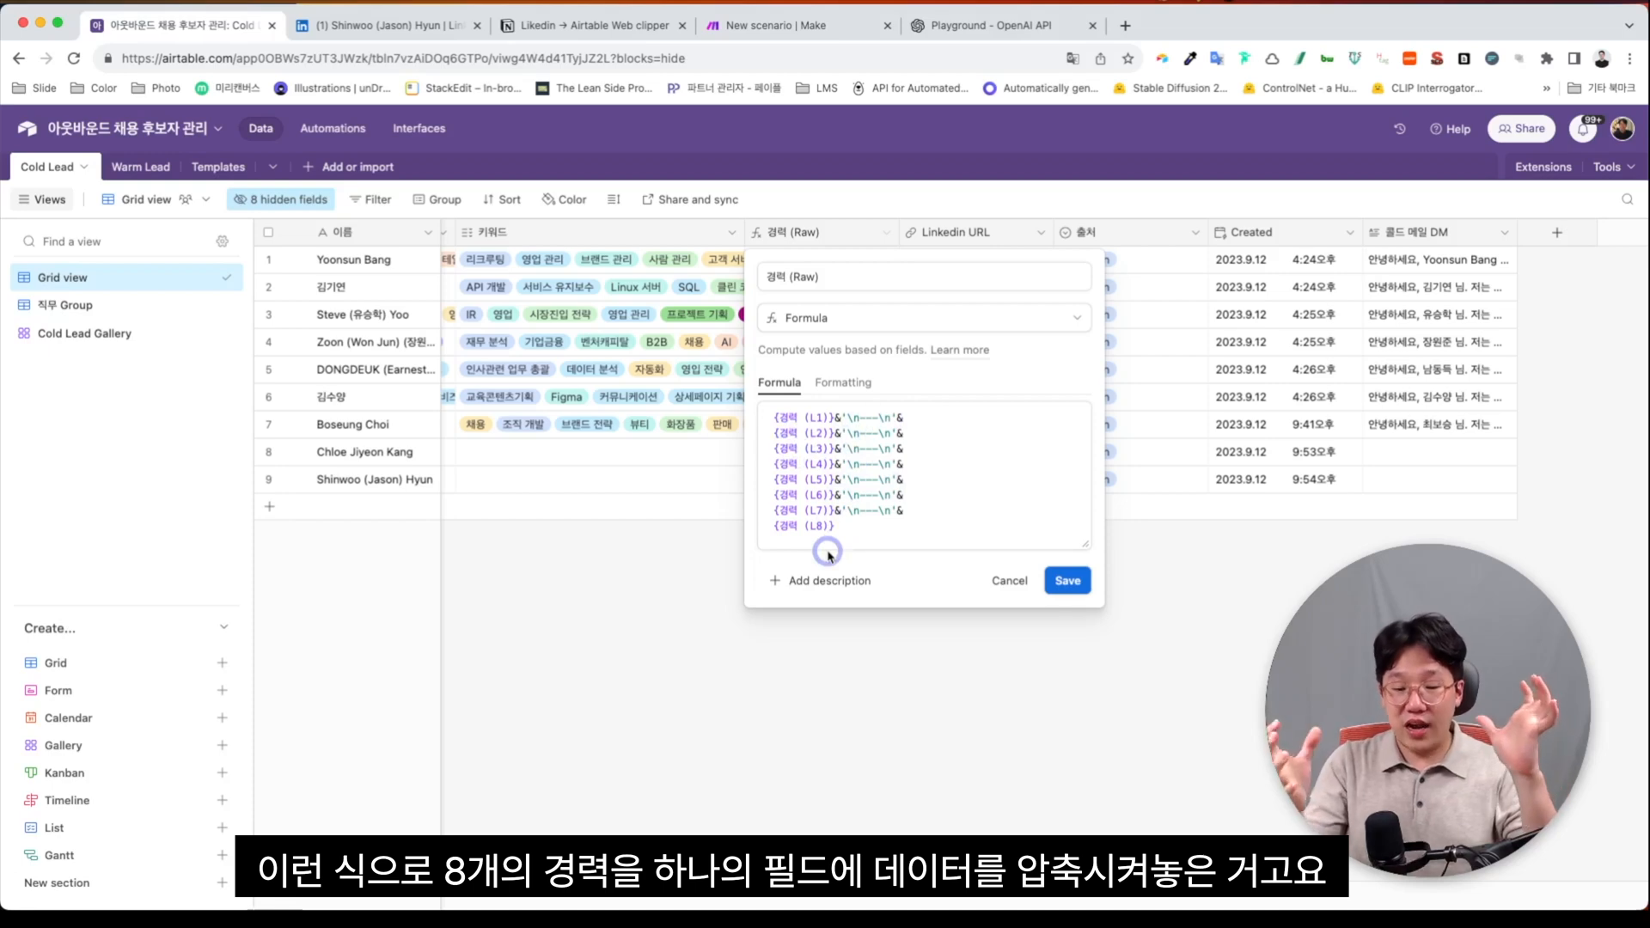
pyautogui.click(1006, 580)
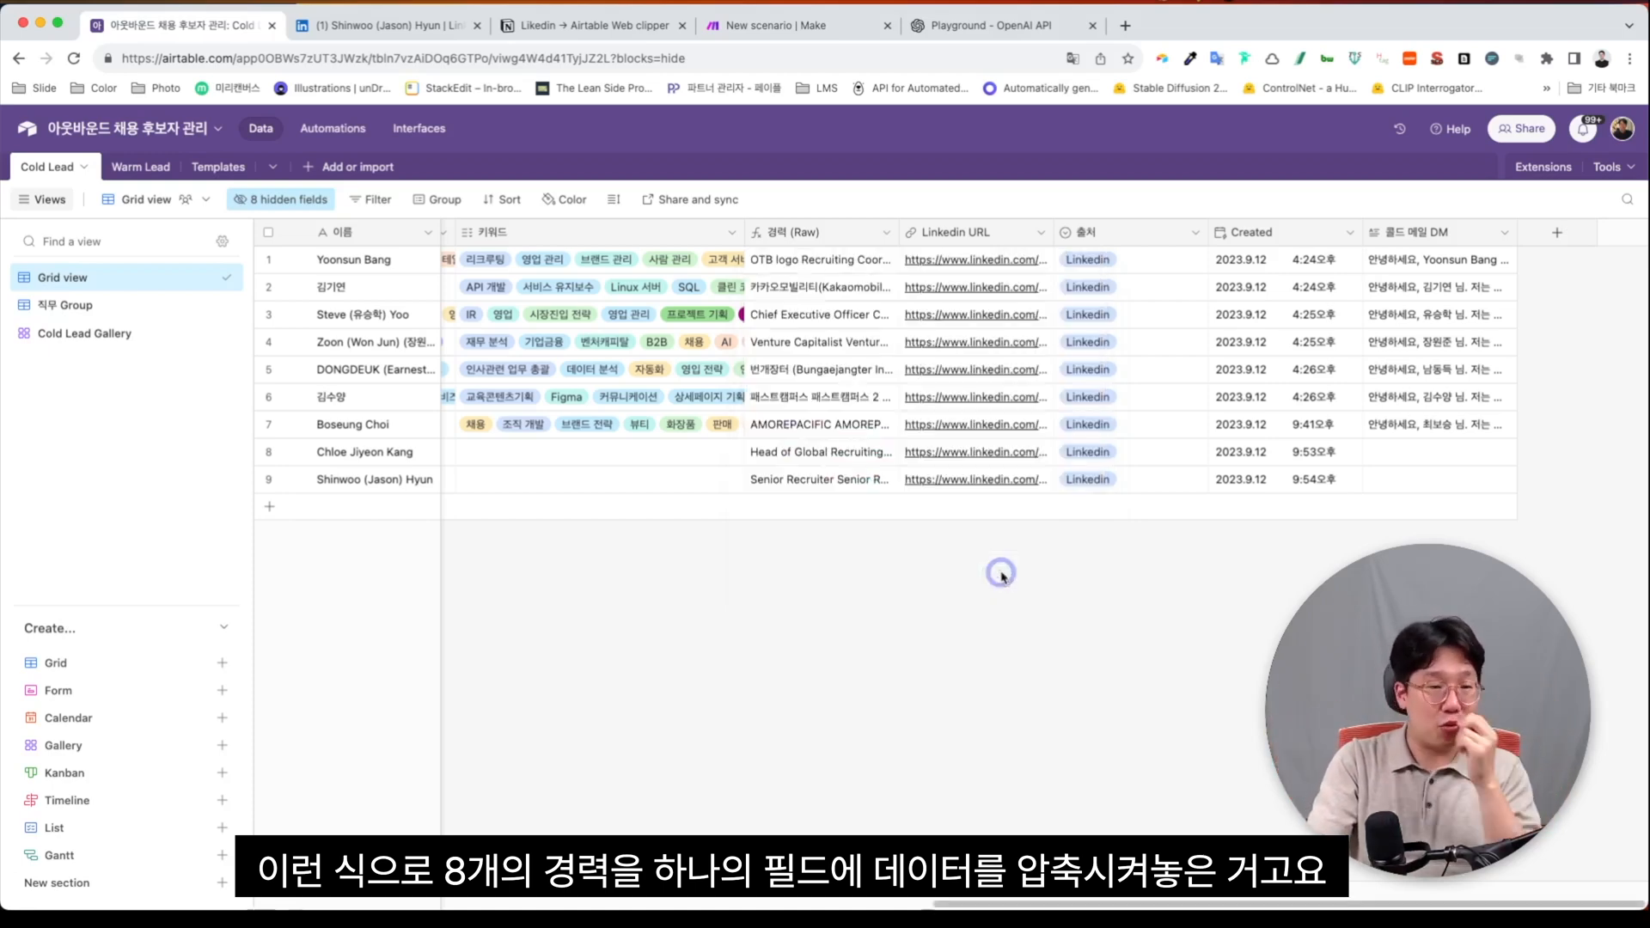
# Step: Read through the full 경력 (Raw) text of the first Cold Lead record
pyautogui.click(891, 261)
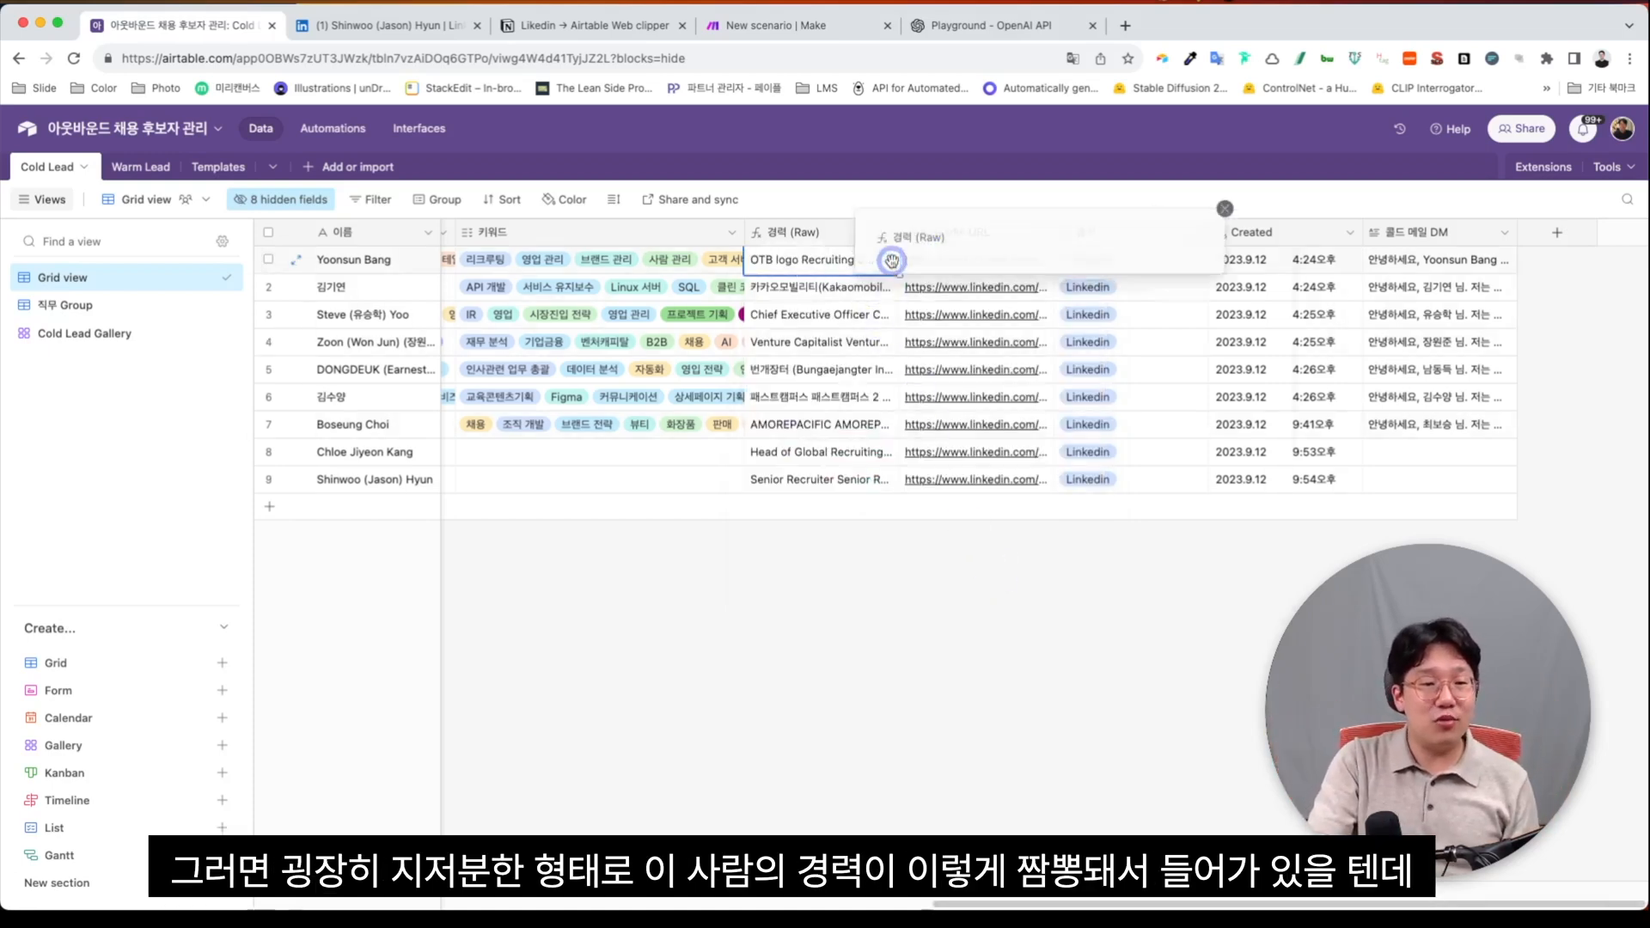
pyautogui.scroll(-10, 942, 303)
pyautogui.scroll(-5, 945, 344)
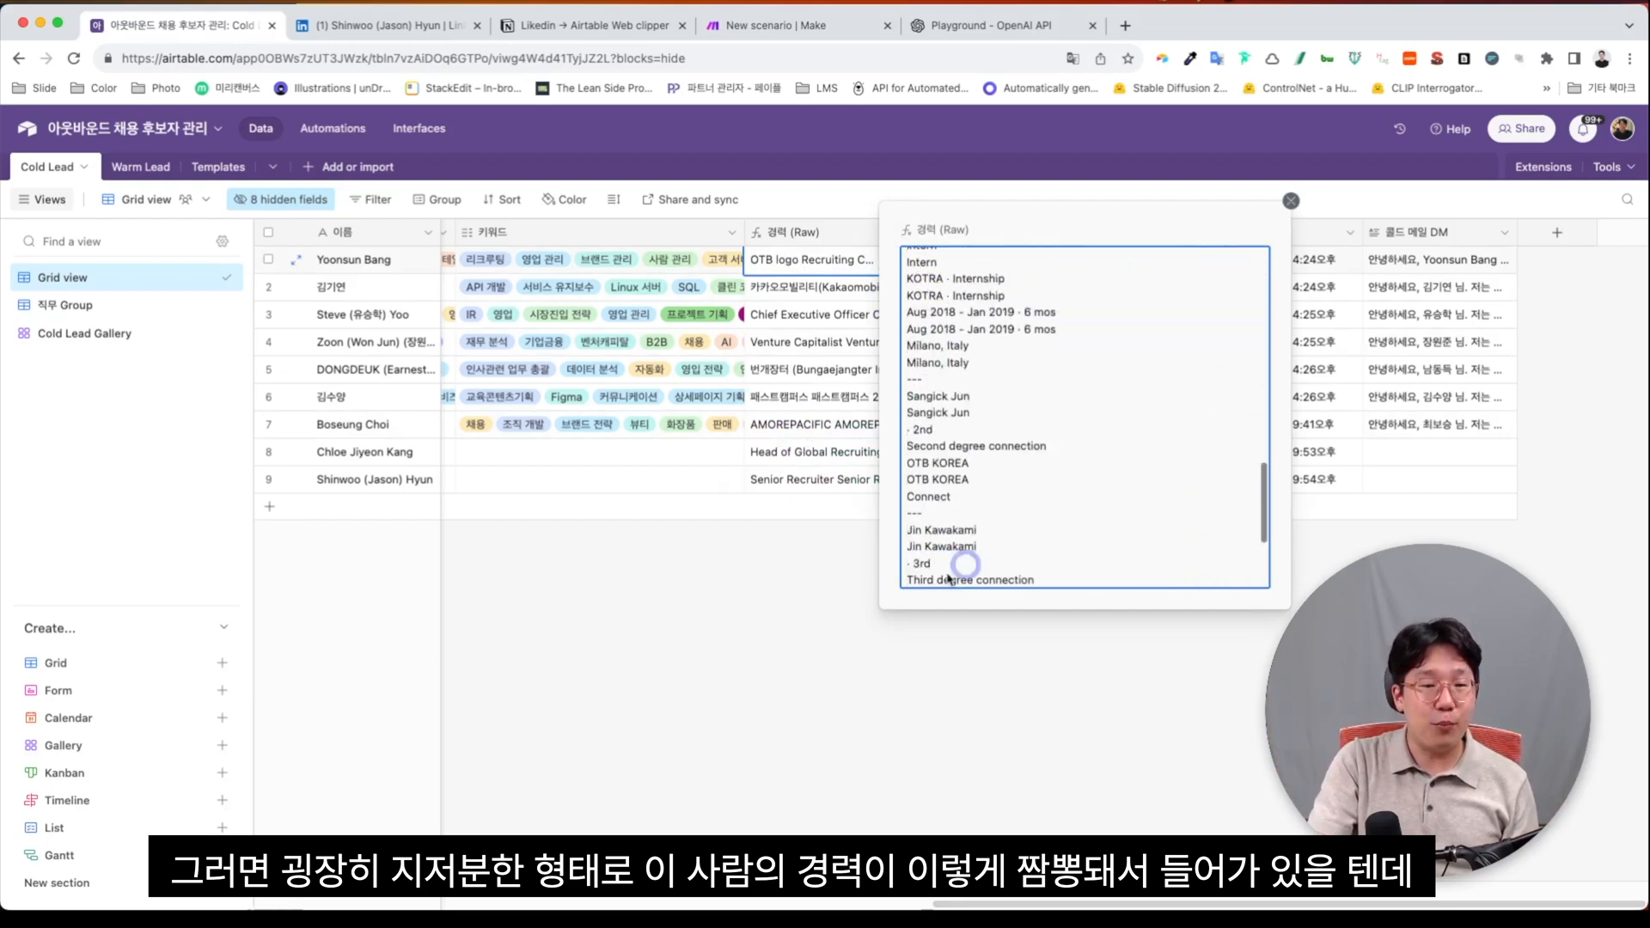
pyautogui.click(863, 602)
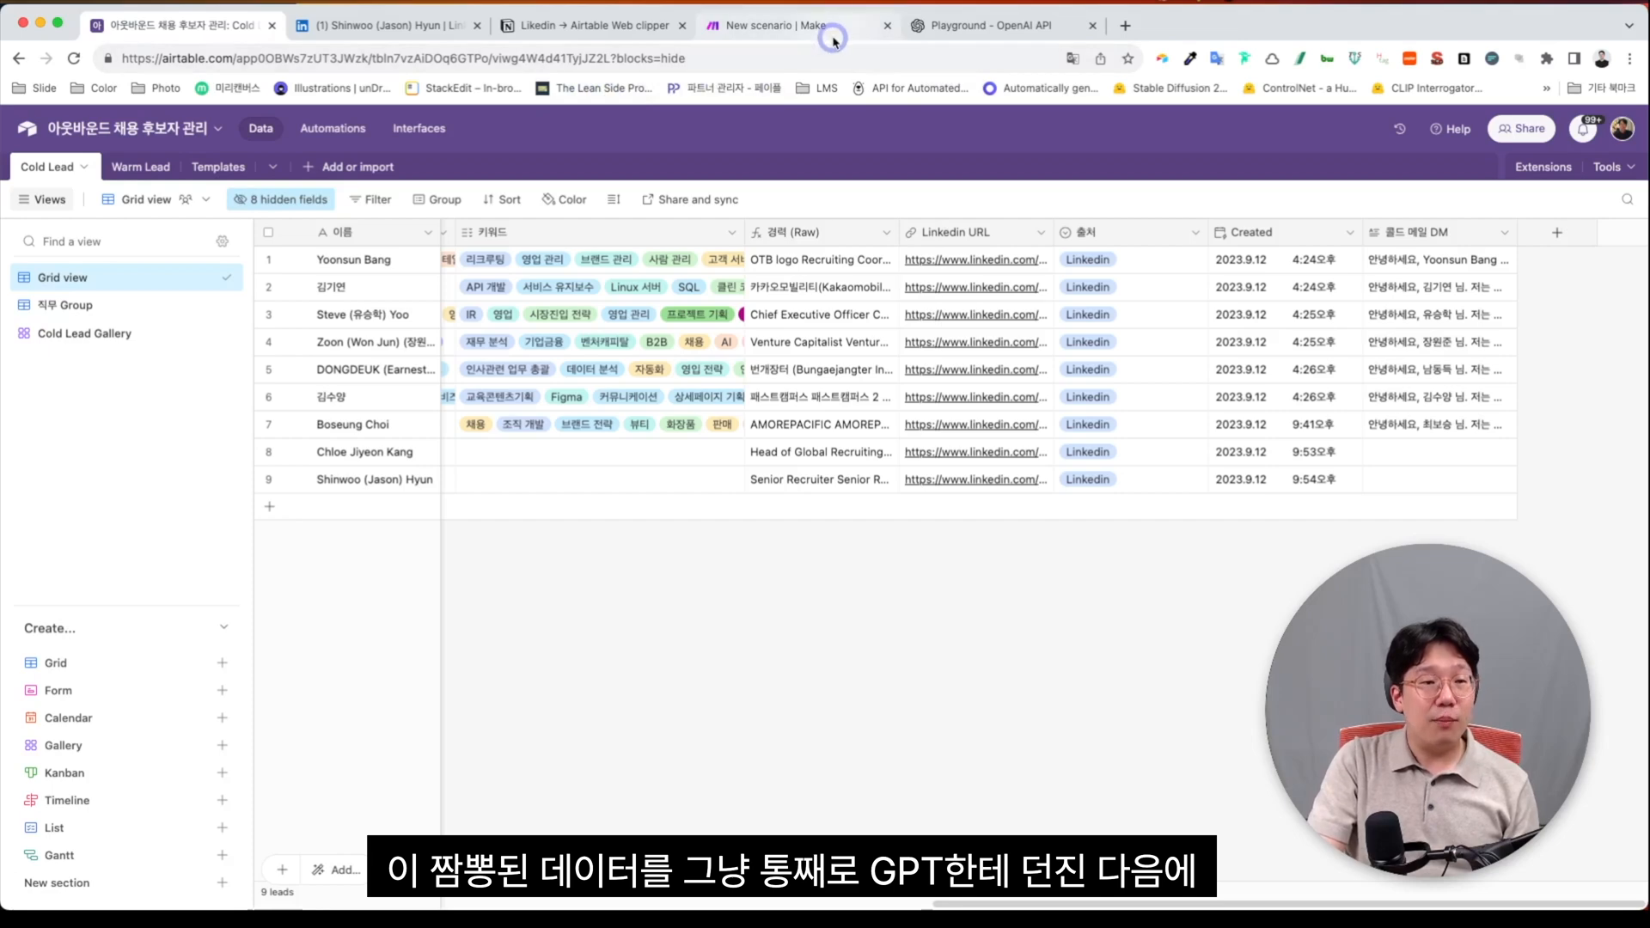
# Step: Return to the Make scenario, recheck the system message's rules and save the OpenAI module's settings
pyautogui.click(773, 26)
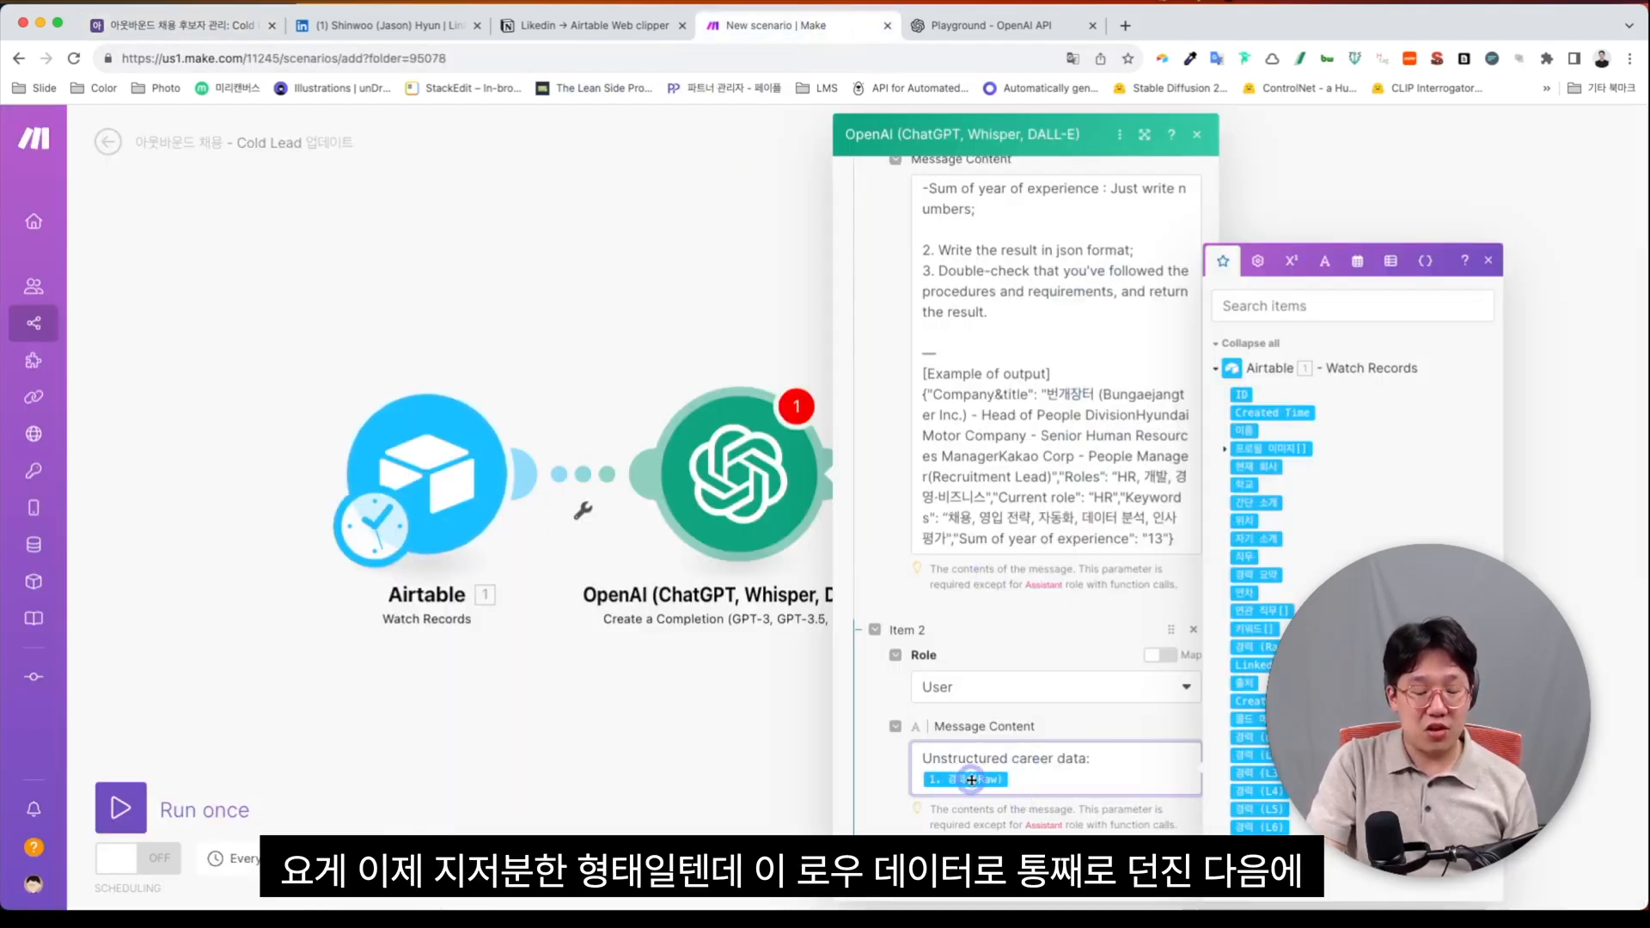
pyautogui.scroll(5, 1008, 799)
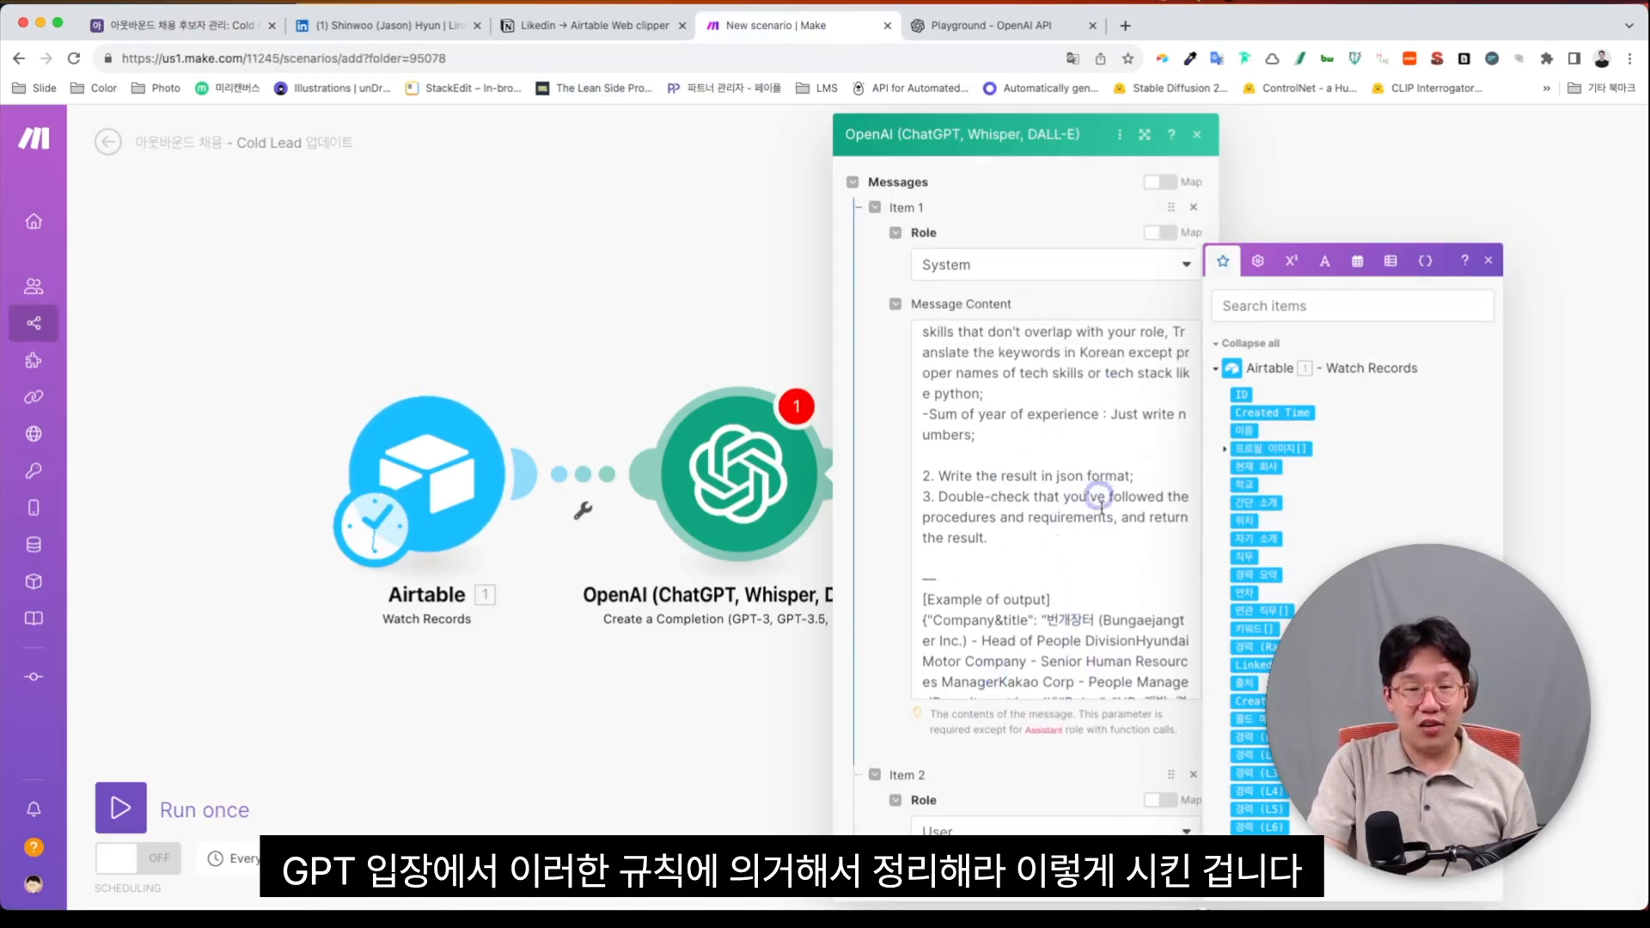
pyautogui.click(1487, 256)
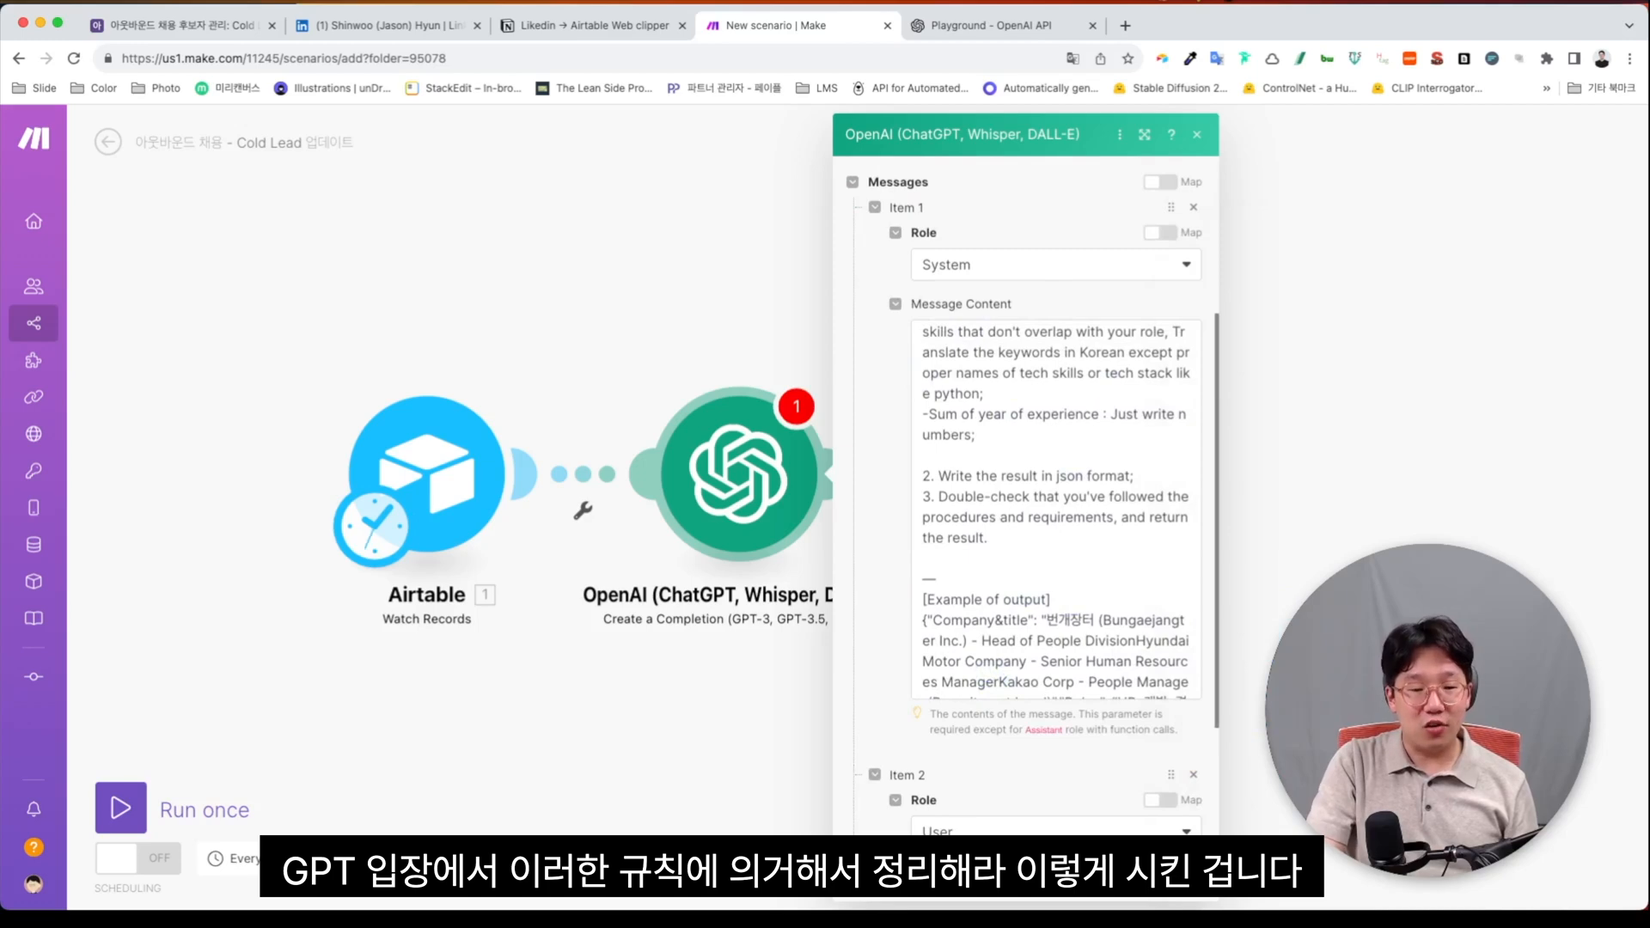
pyautogui.click(1184, 876)
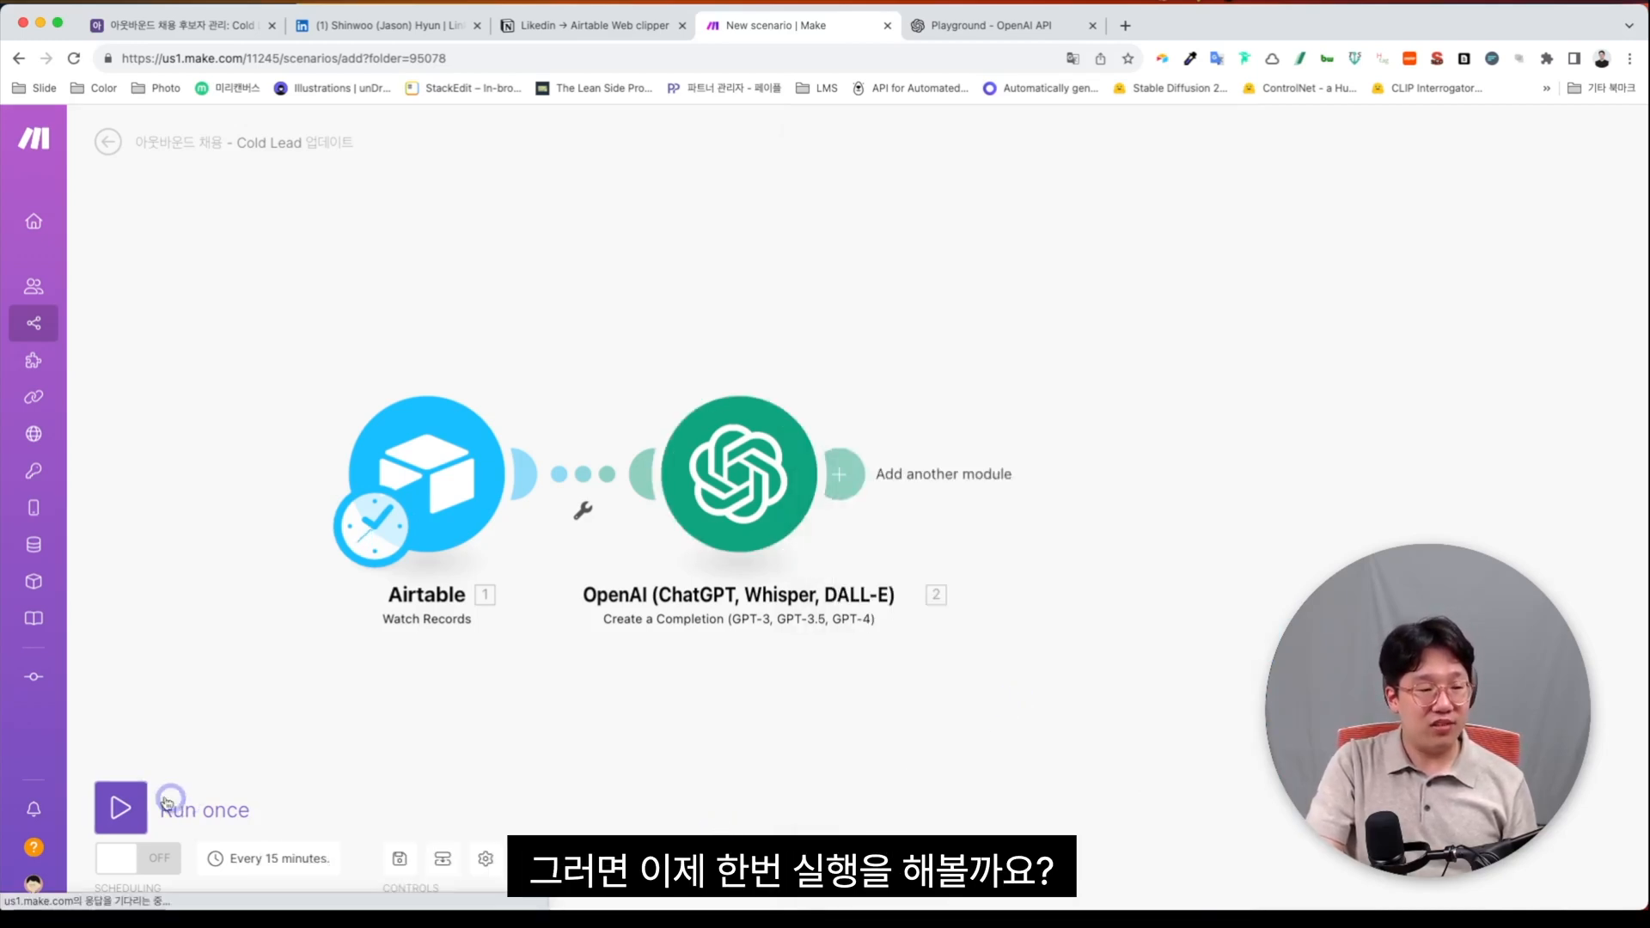
# Step: Run the scenario once and examine the message content in the OpenAI module's output bundle
pyautogui.click(121, 800)
pyautogui.click(1042, 328)
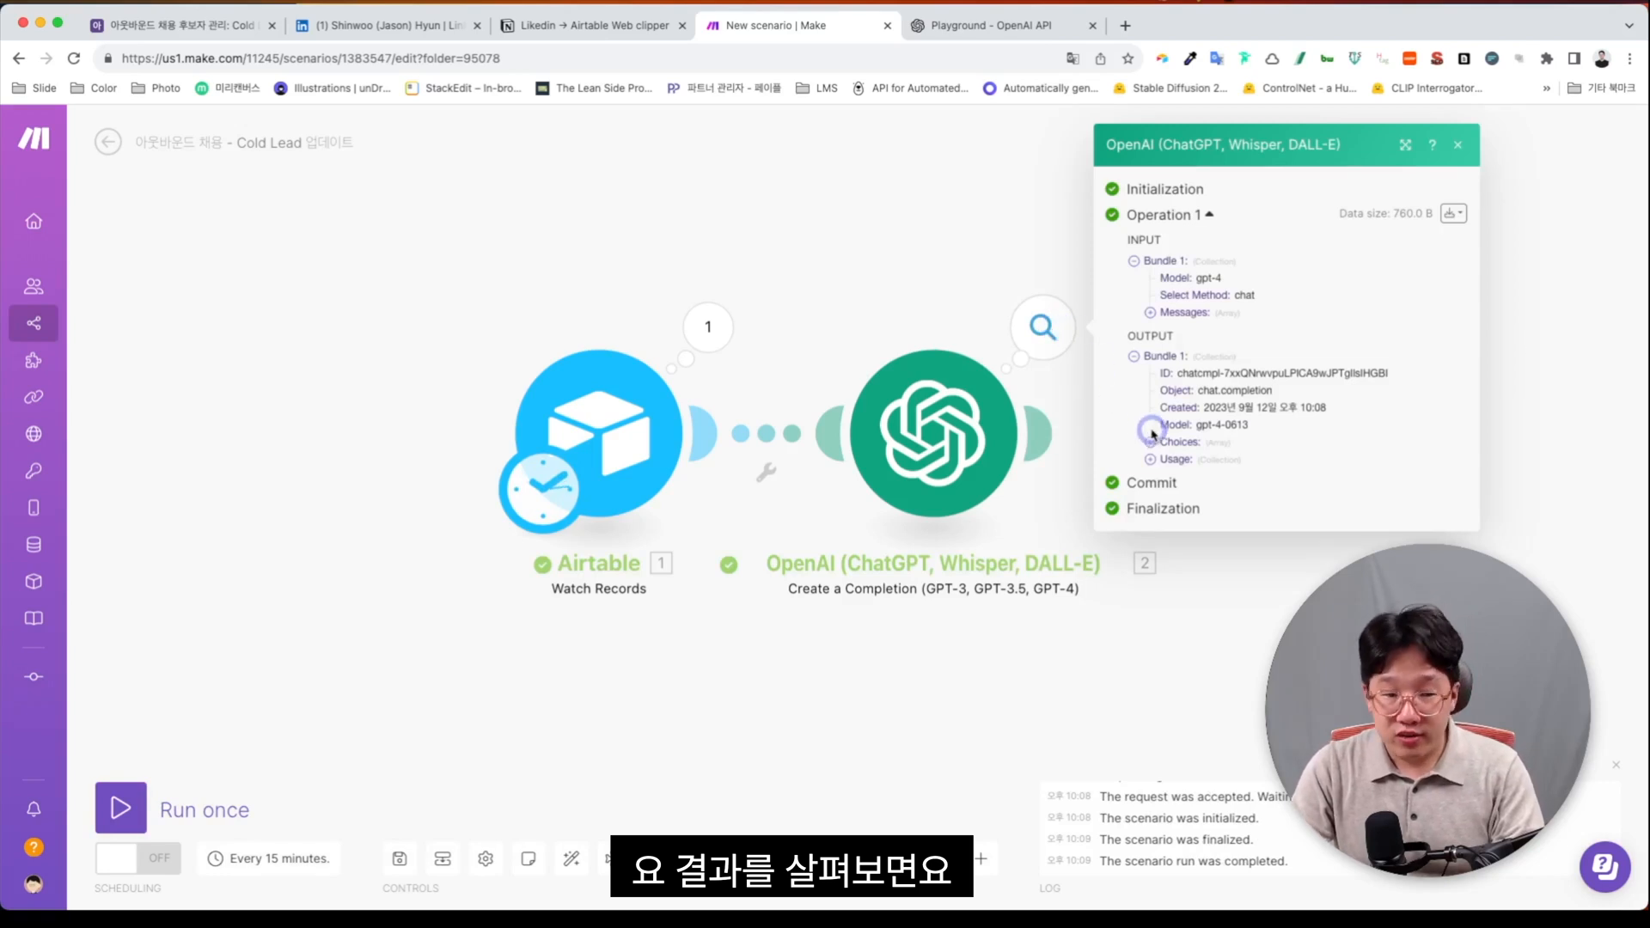
pyautogui.click(1205, 497)
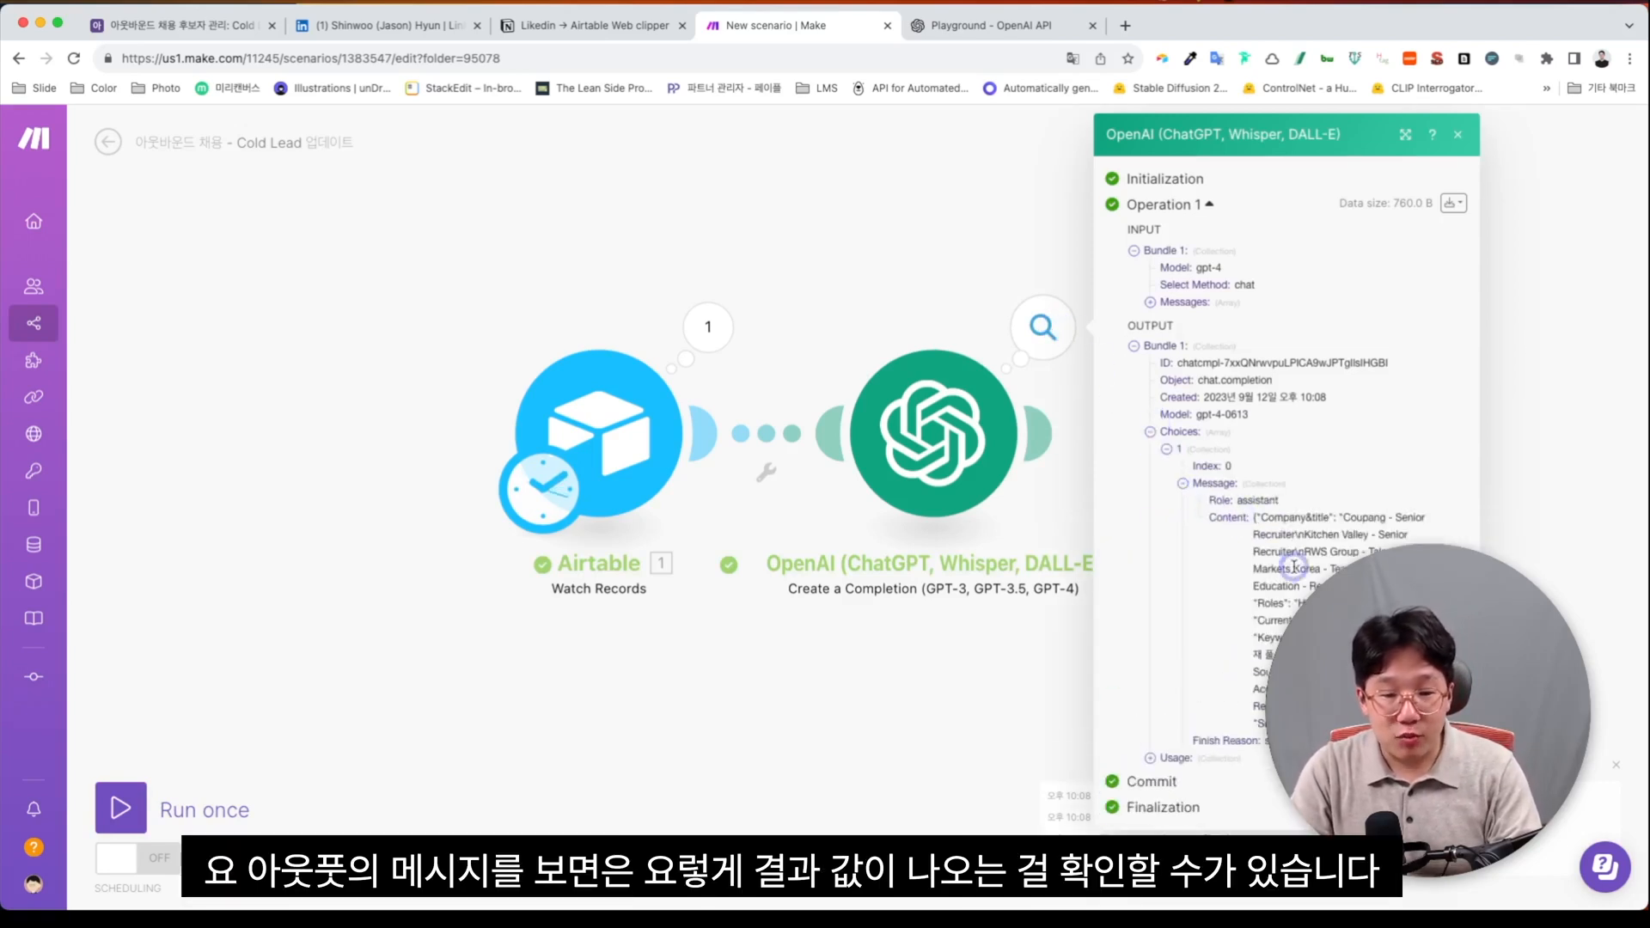
pyautogui.moveTo(1254, 520)
pyautogui.mouseDown()
pyautogui.moveTo(1315, 554)
pyautogui.moveTo(1290, 621)
pyautogui.moveTo(1341, 559)
pyautogui.moveTo(1268, 543)
pyautogui.mouseUp()
pyautogui.click(1359, 688)
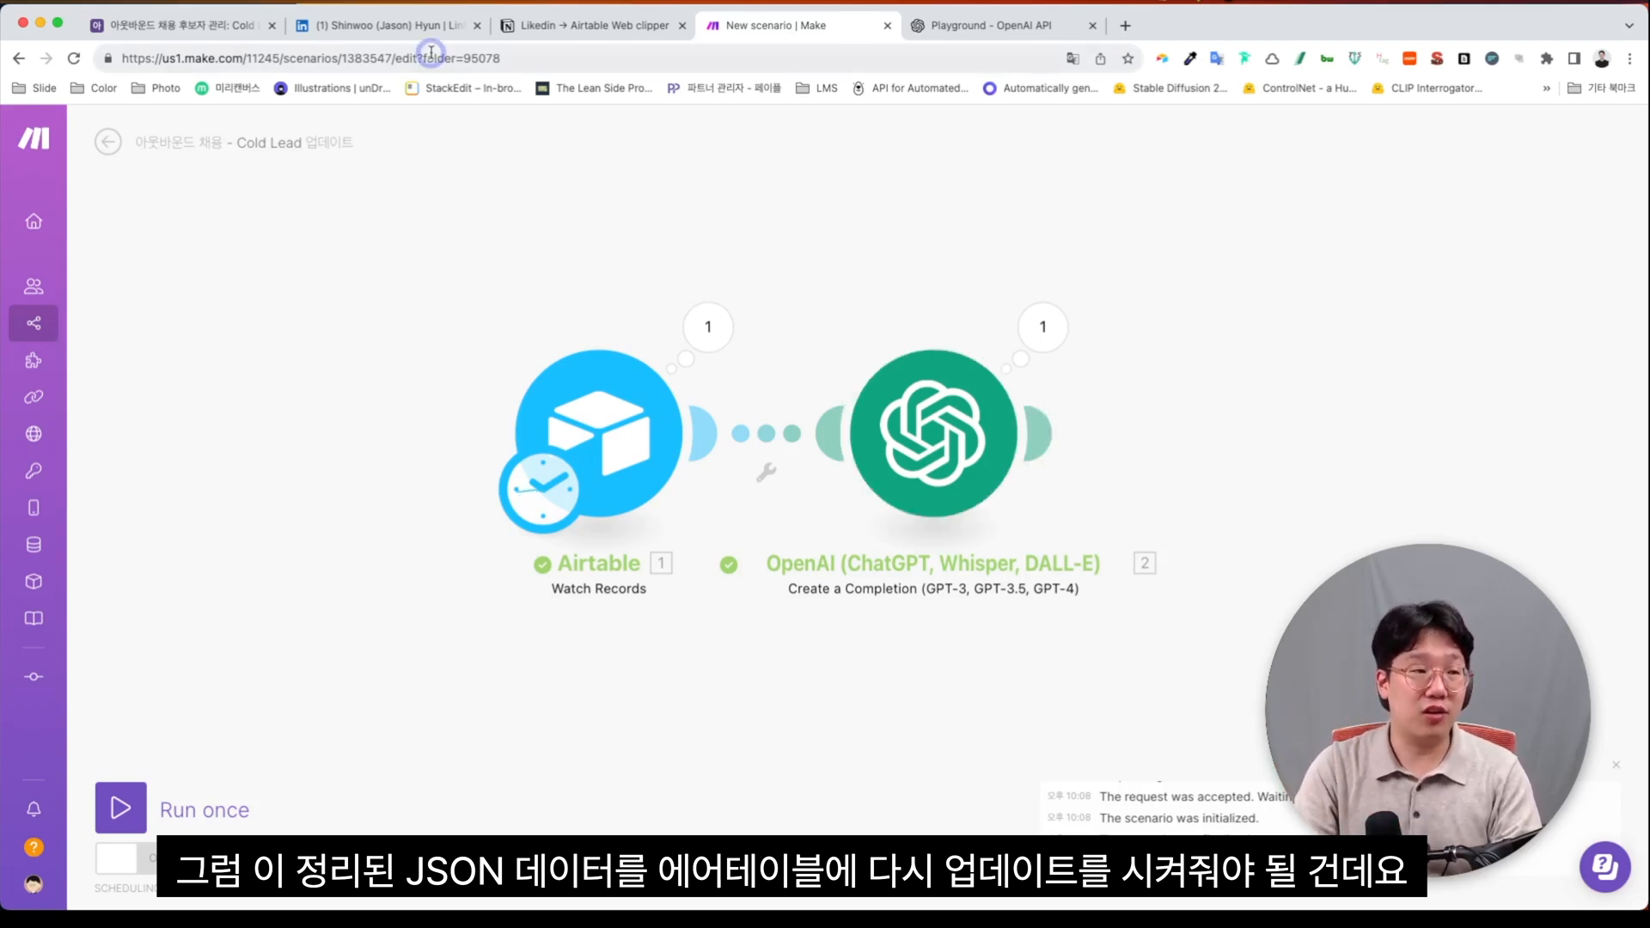
# Step: Check the Cold Lead table in Airtable, and back in Make add a JSON module of type Parse JSON after the OpenAI module
pyautogui.click(215, 24)
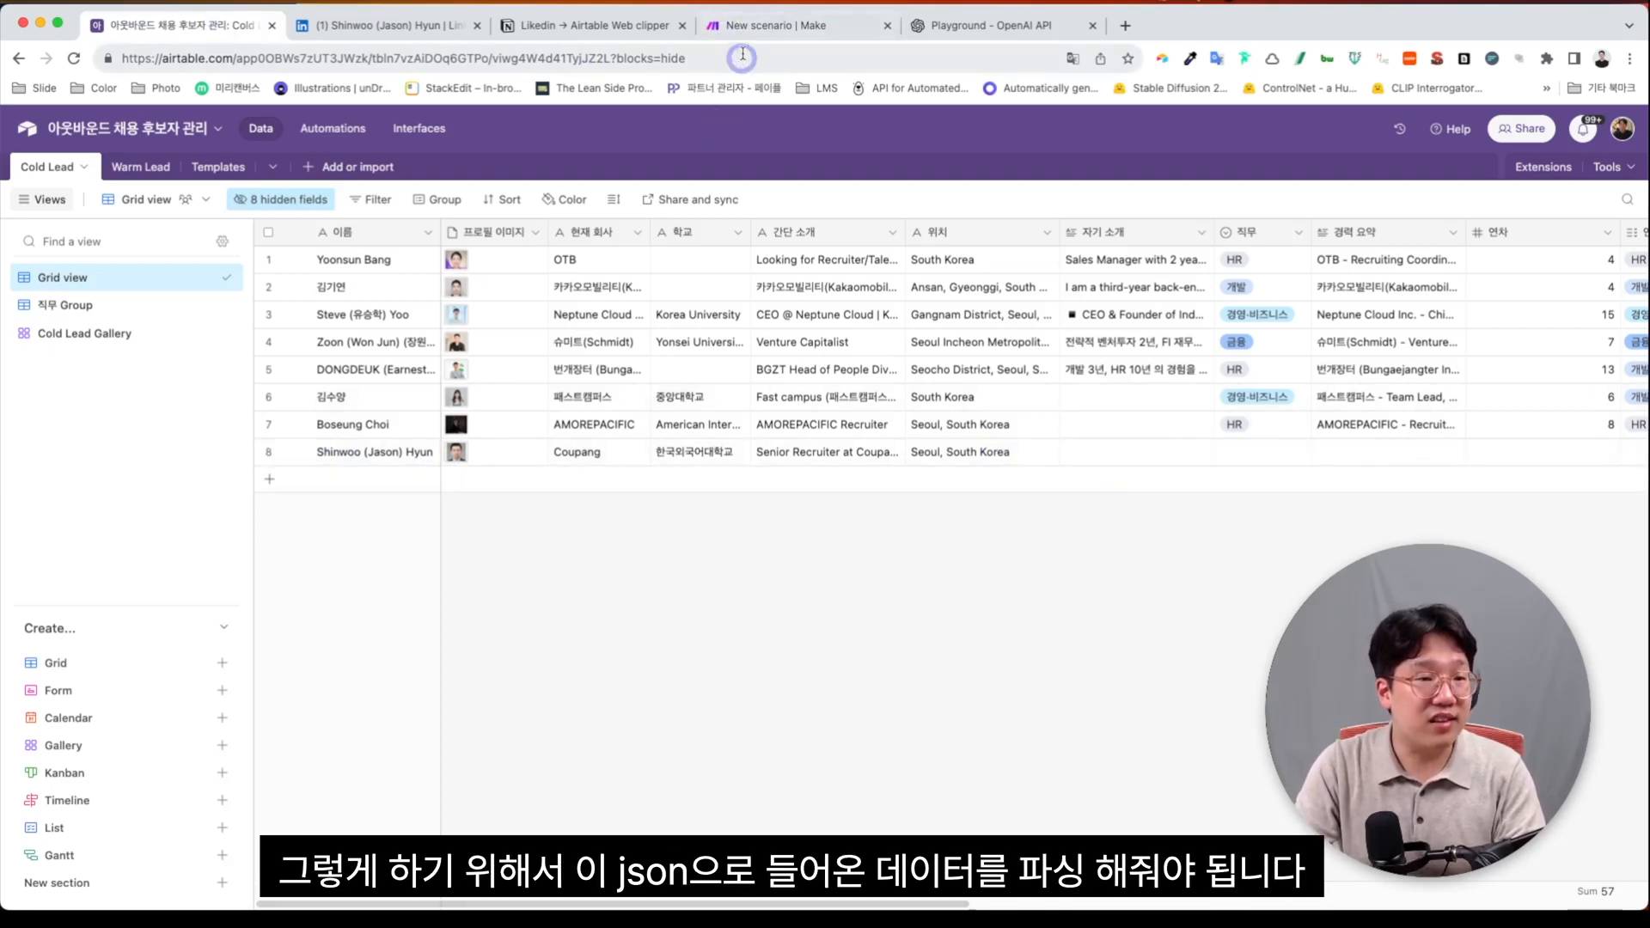
pyautogui.click(750, 24)
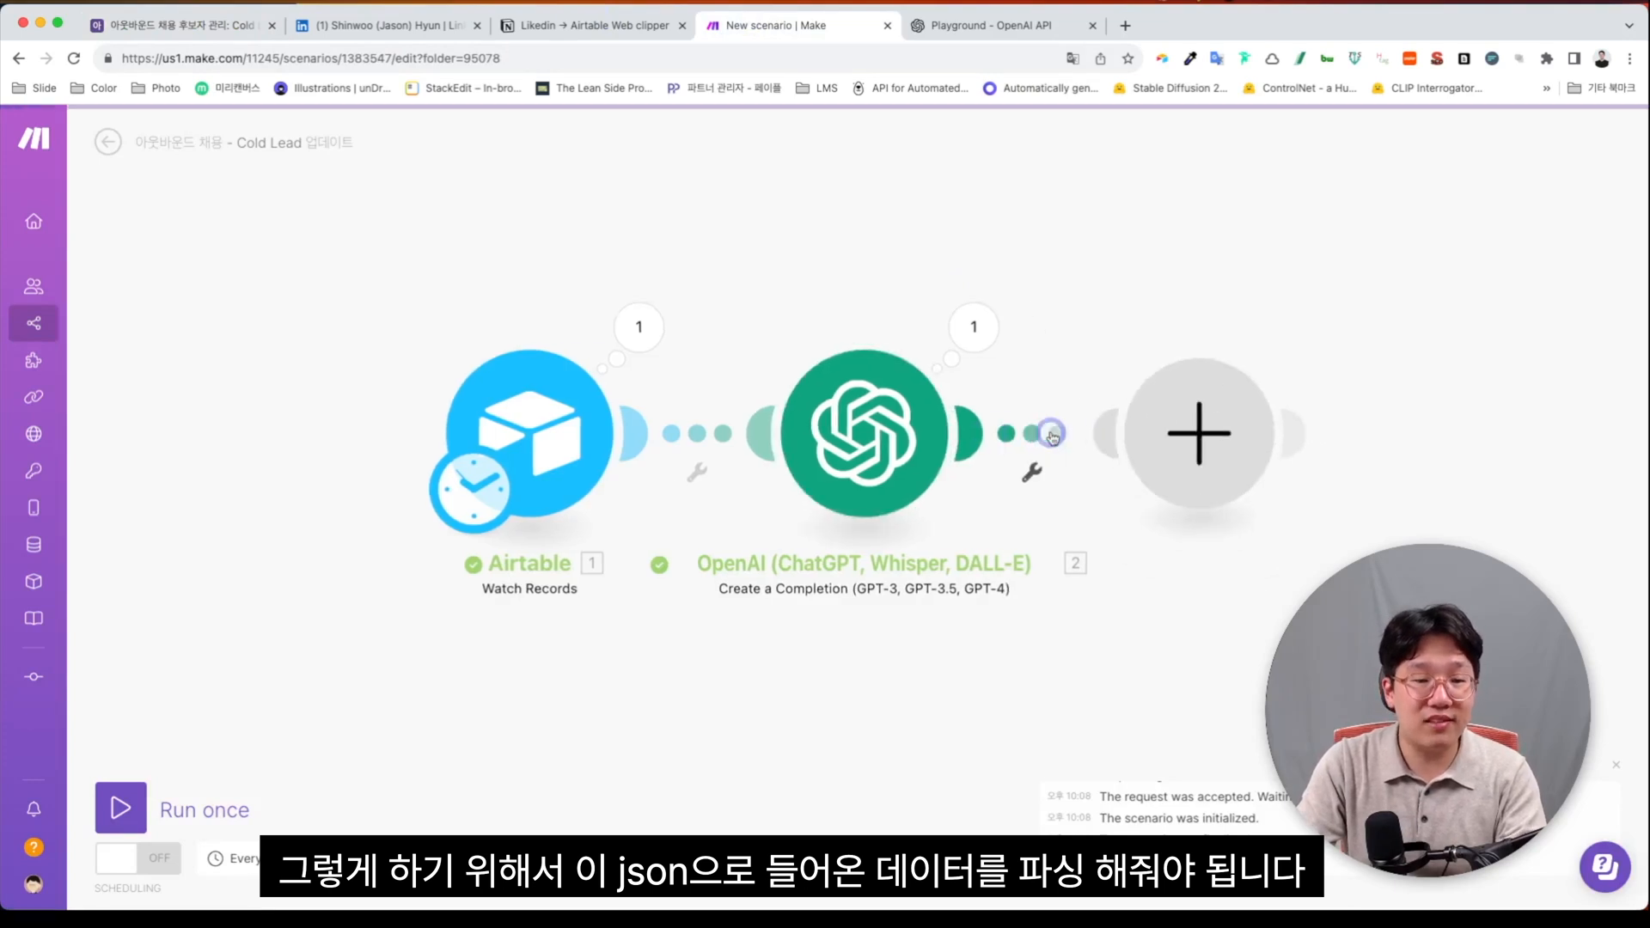
pyautogui.click(1131, 468)
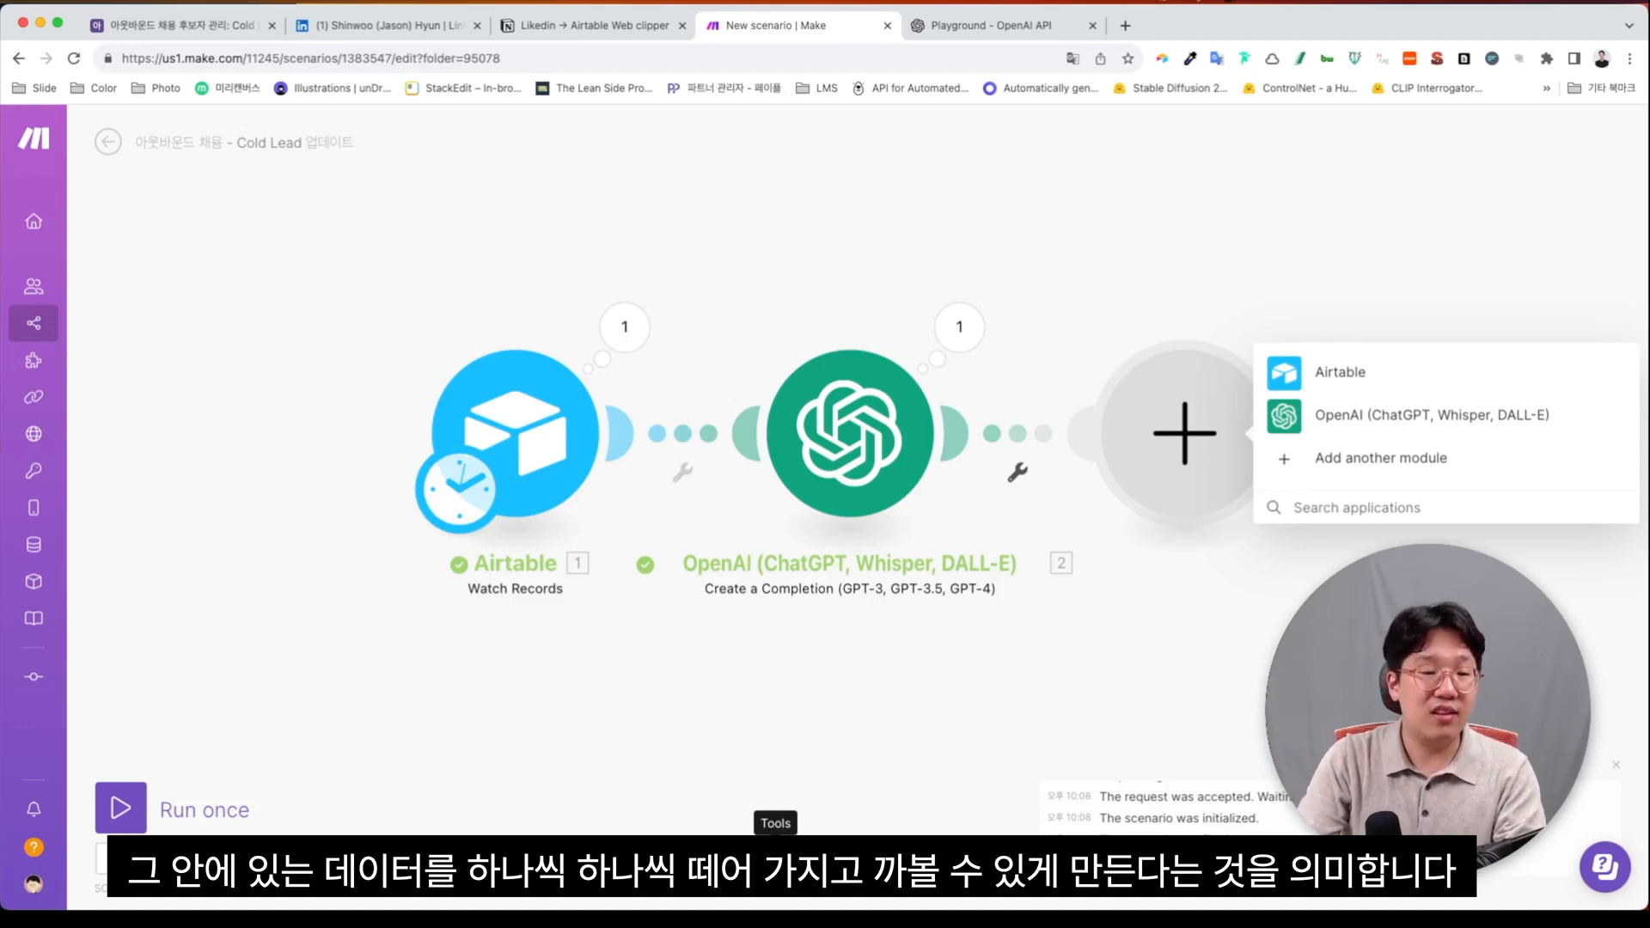
pyautogui.click(775, 847)
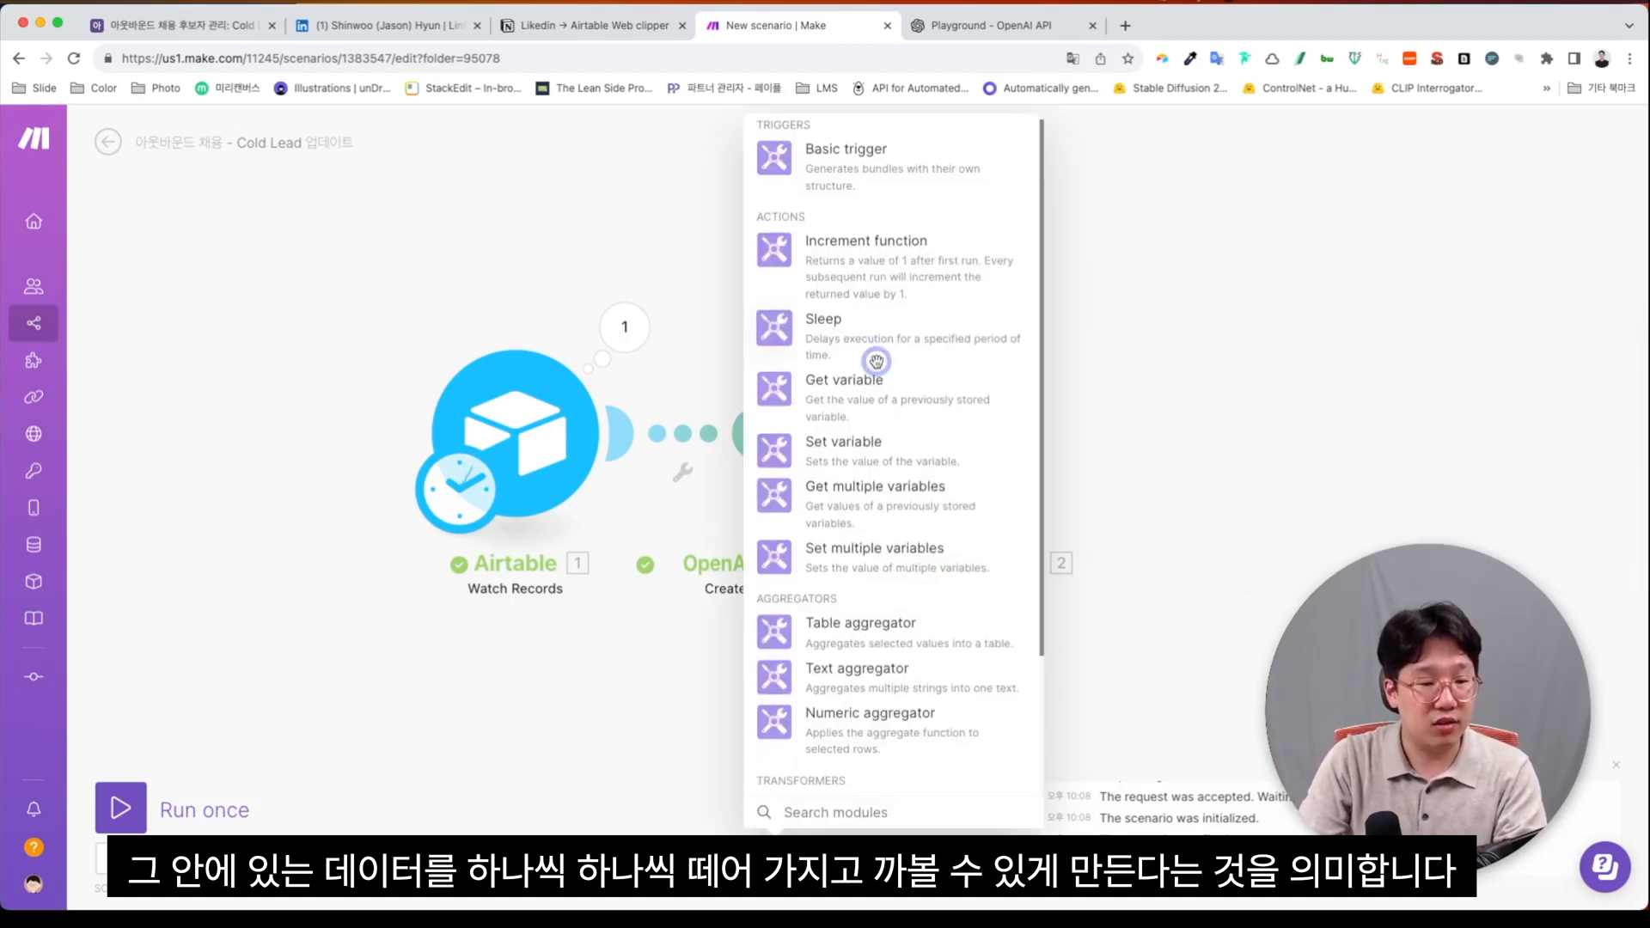
pyautogui.click(982, 846)
pyautogui.click(1049, 810)
pyautogui.write('json')
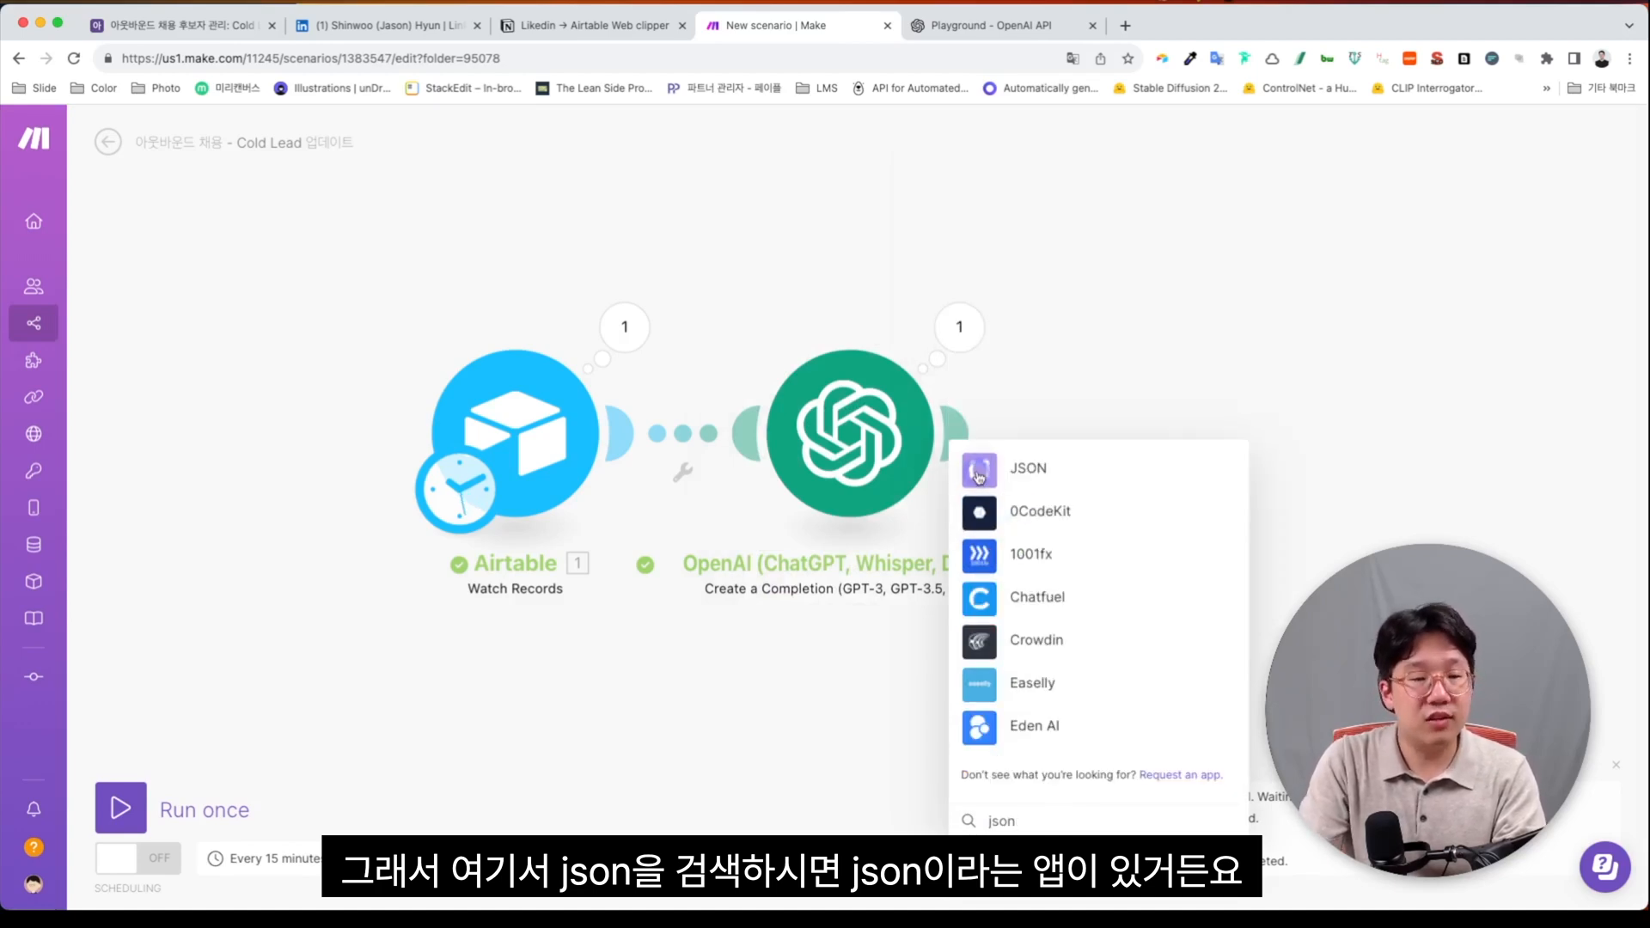
pyautogui.click(978, 476)
pyautogui.click(997, 680)
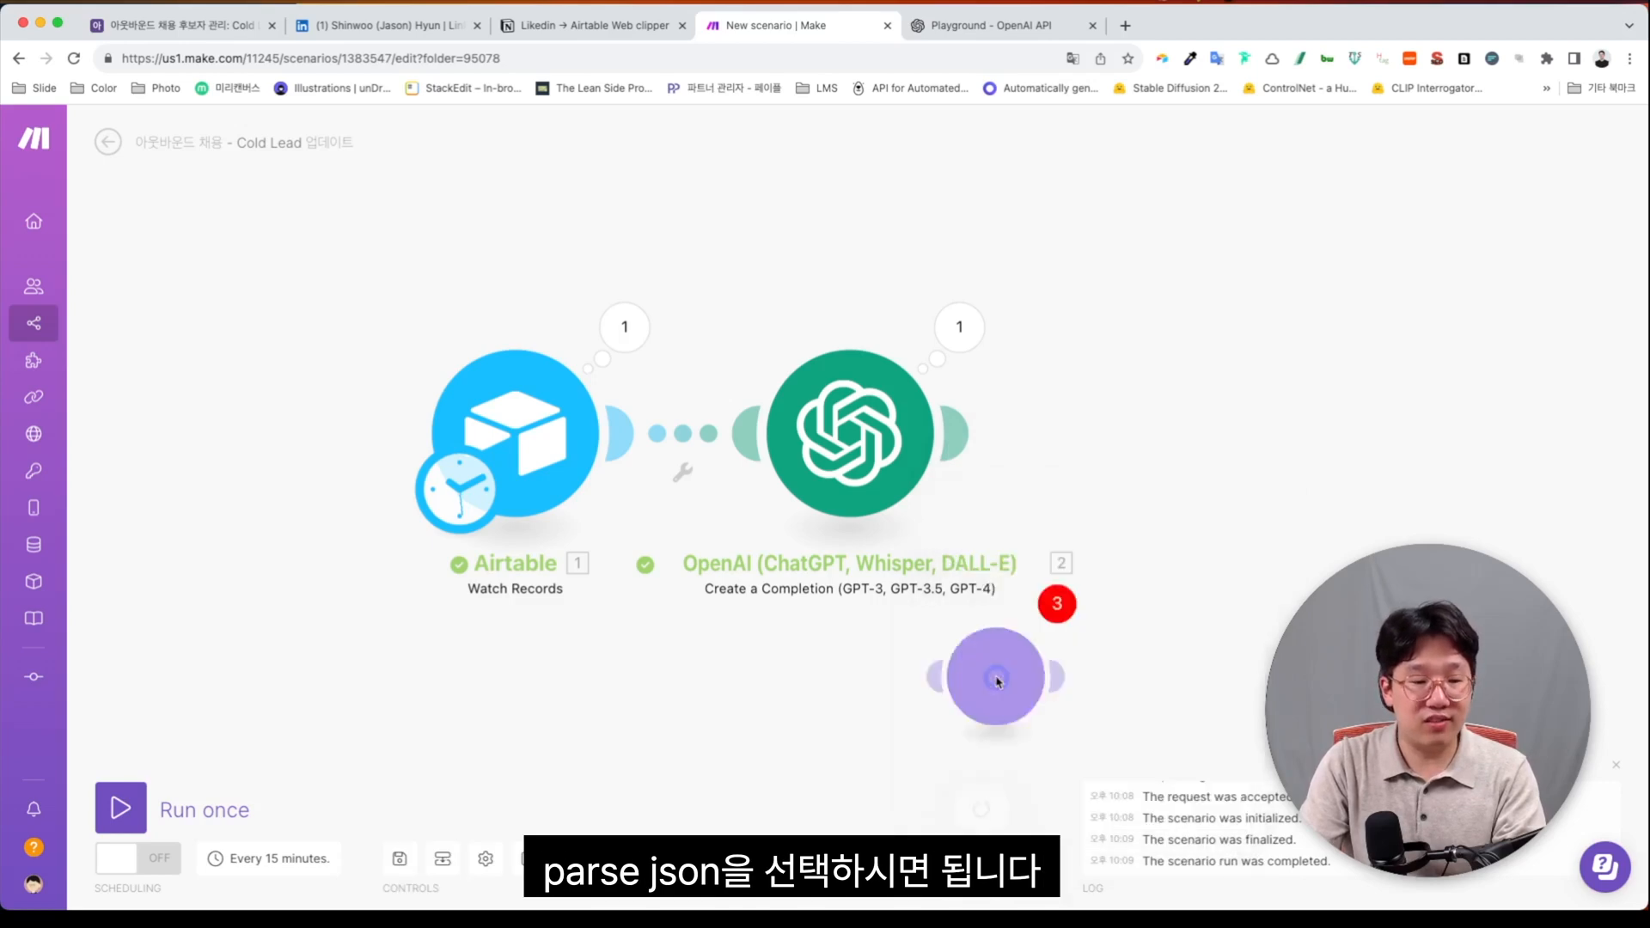
# Step: Map the Parse JSON module's JSON string to the OpenAI output Choices[]: Message.Content and save the module
pyautogui.click(1157, 440)
pyautogui.click(1346, 511)
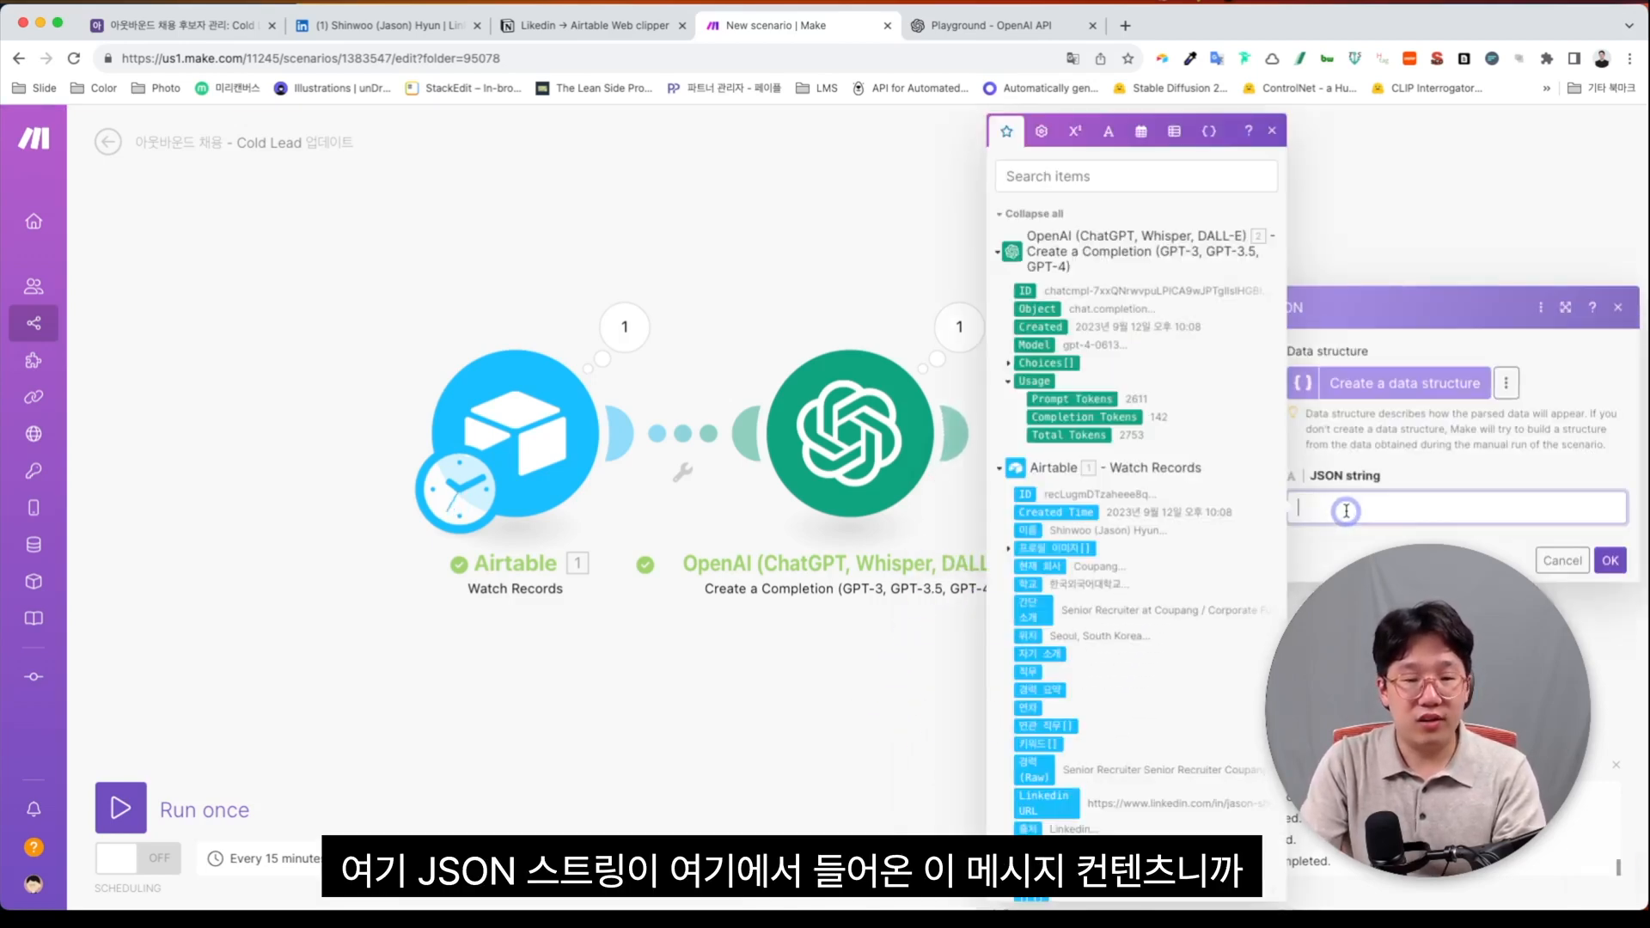
pyautogui.click(1007, 366)
pyautogui.click(1022, 454)
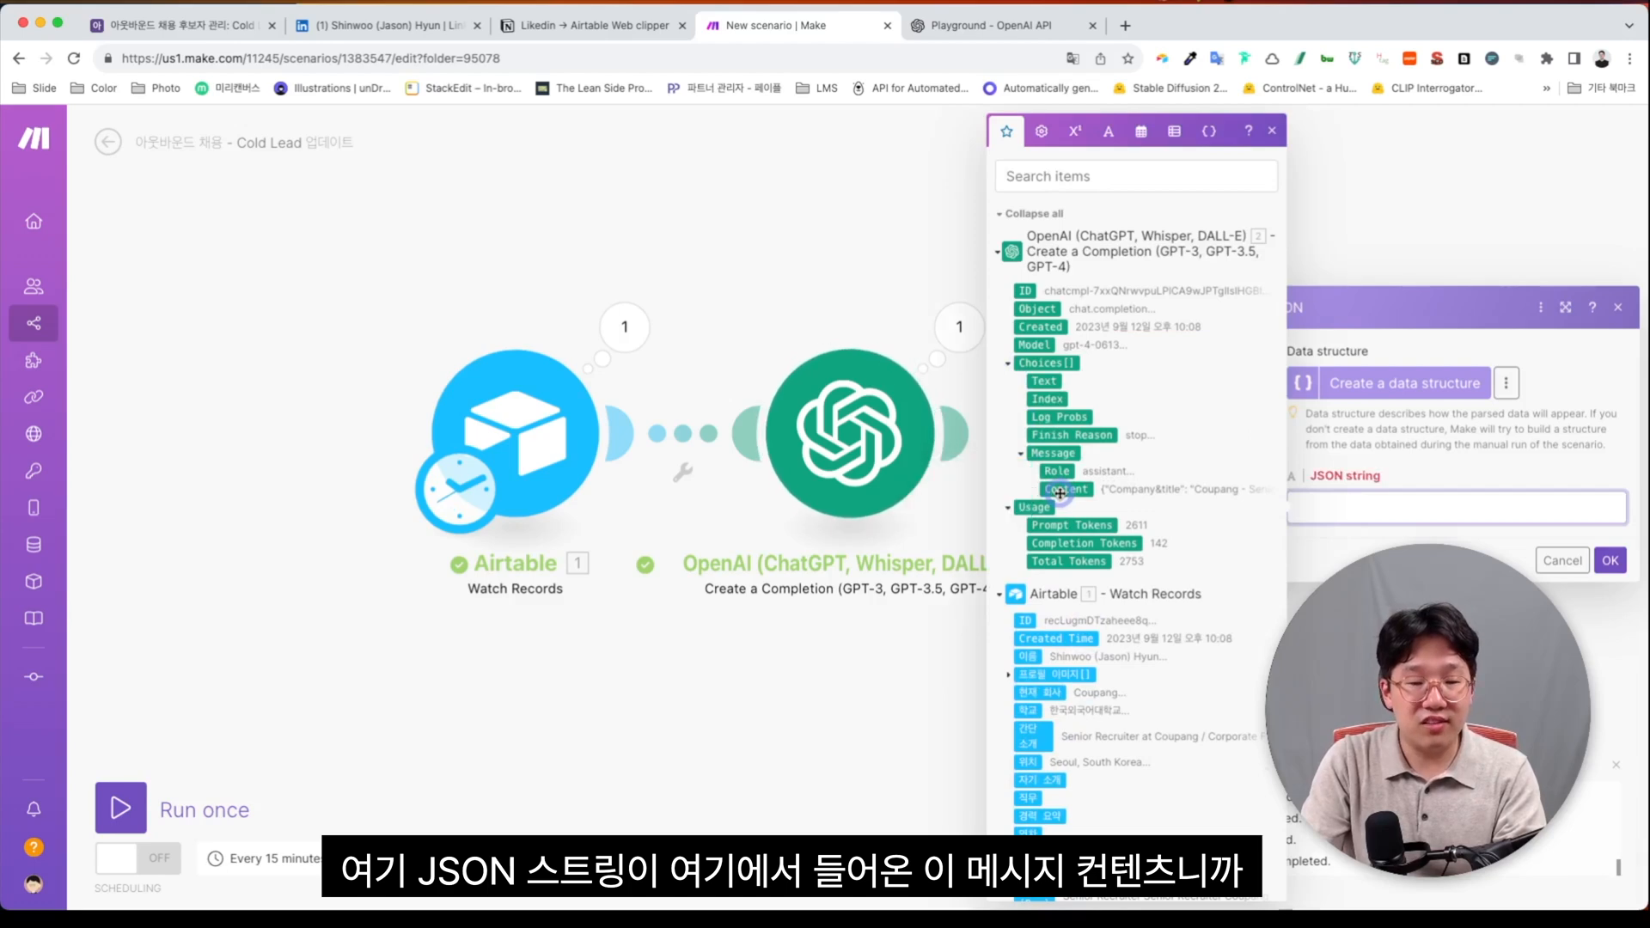
pyautogui.click(1060, 493)
pyautogui.click(1410, 472)
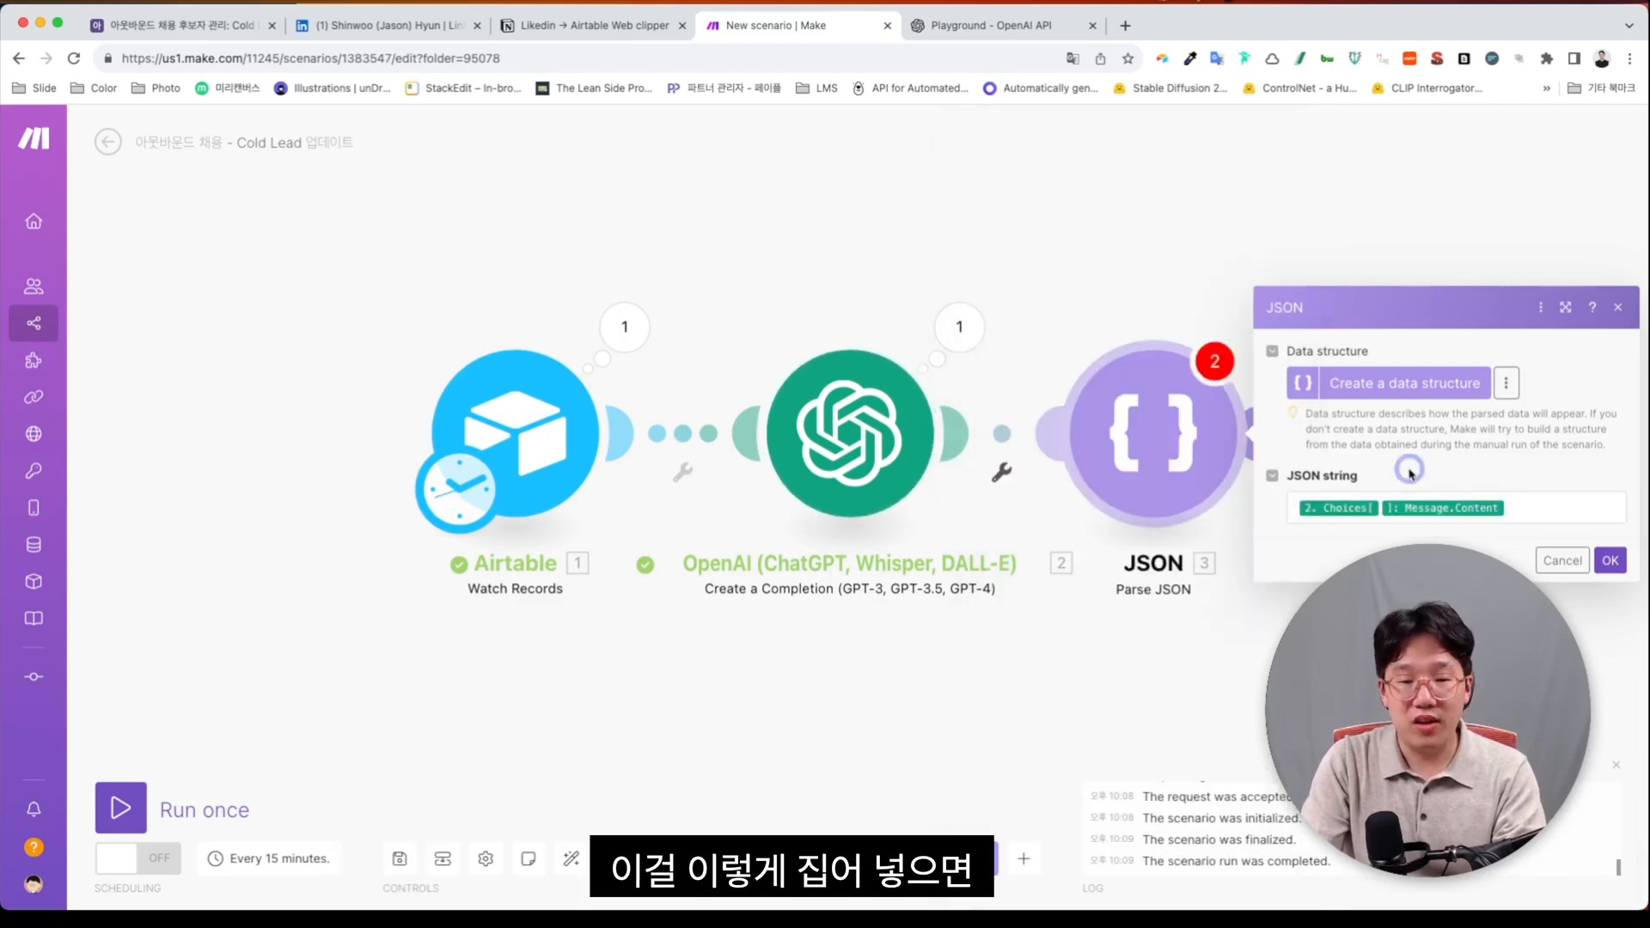
pyautogui.click(1306, 507)
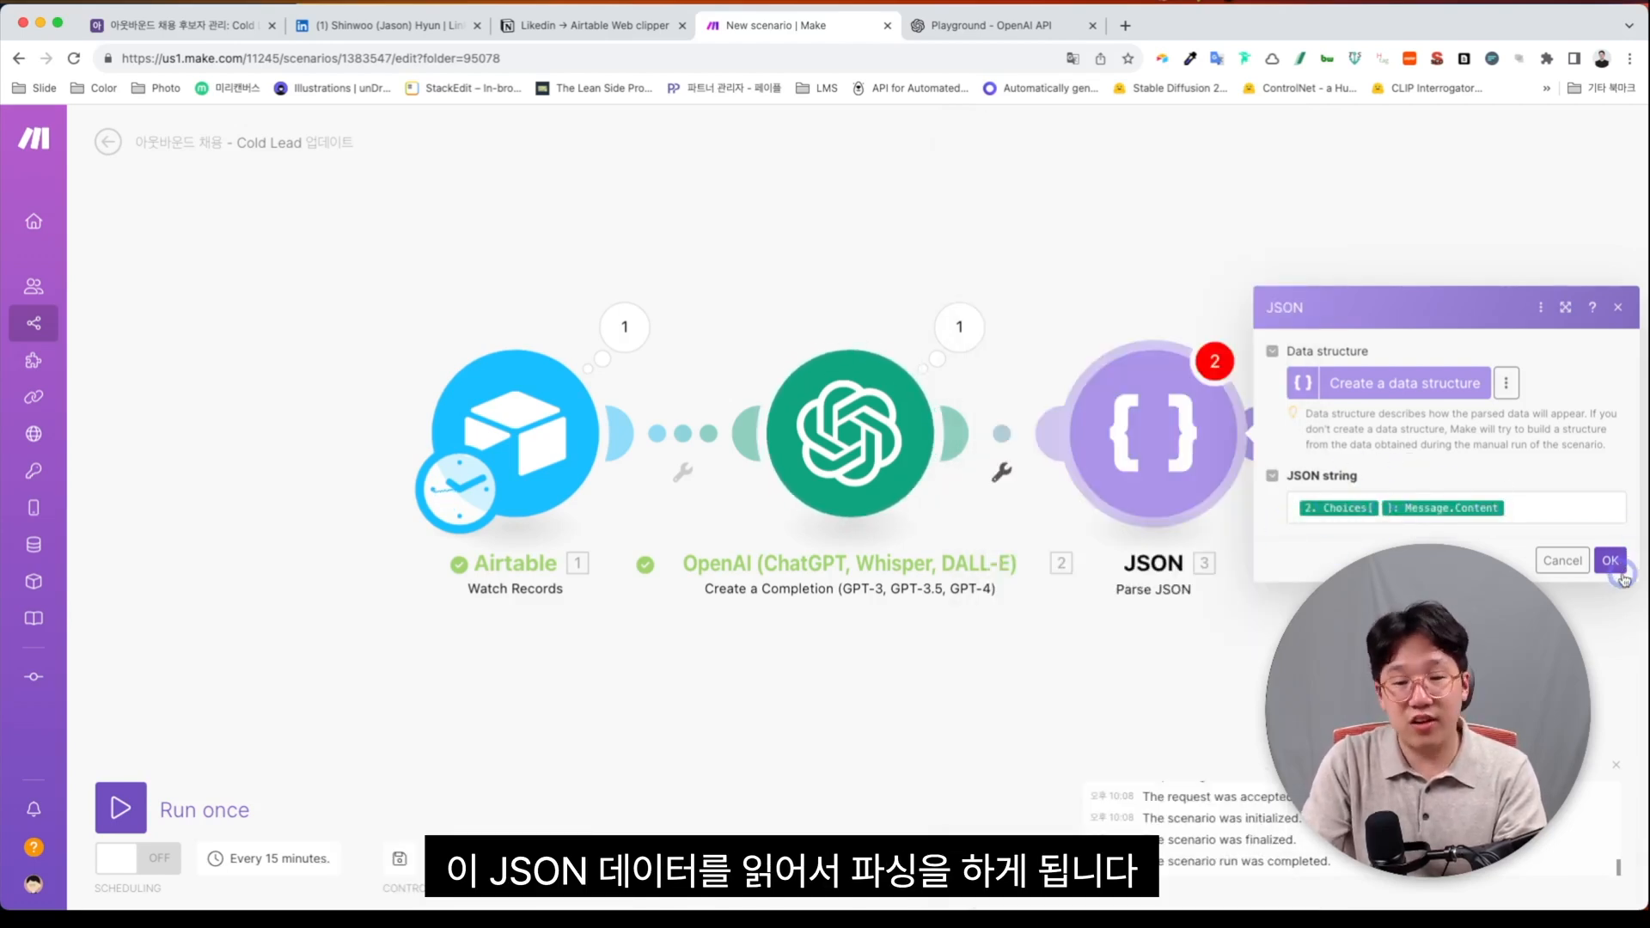
pyautogui.click(1607, 561)
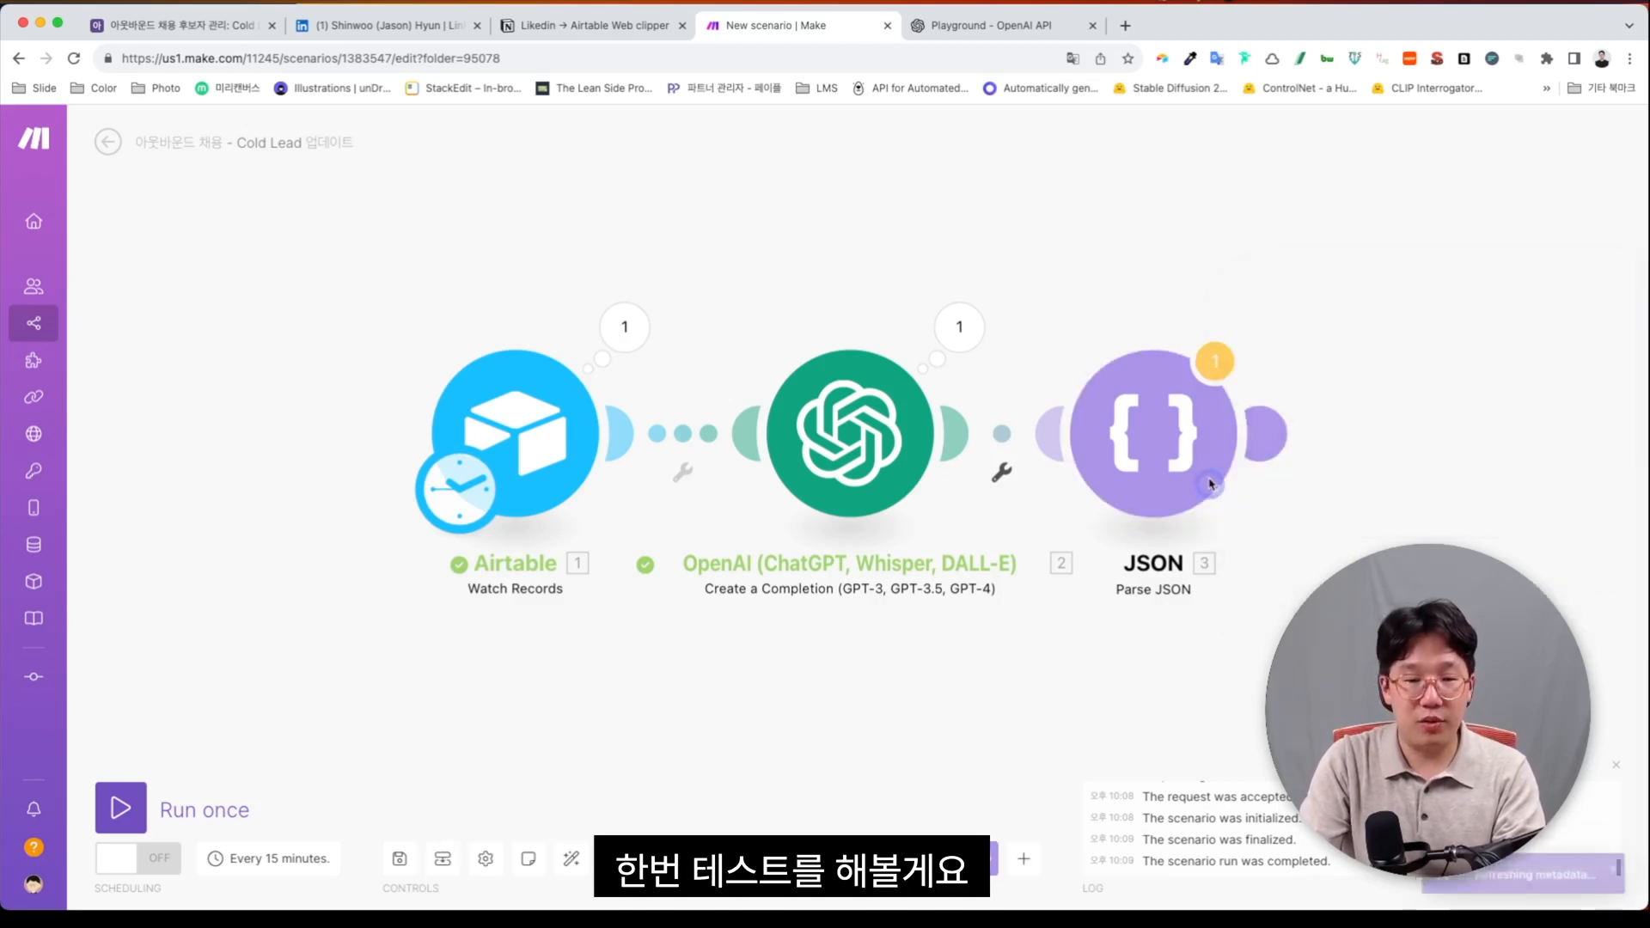
# Step: Run only the Parse JSON module, using the pasted GPT JSON output as the message content
pyautogui.rightClick(1193, 437)
pyautogui.click(1214, 472)
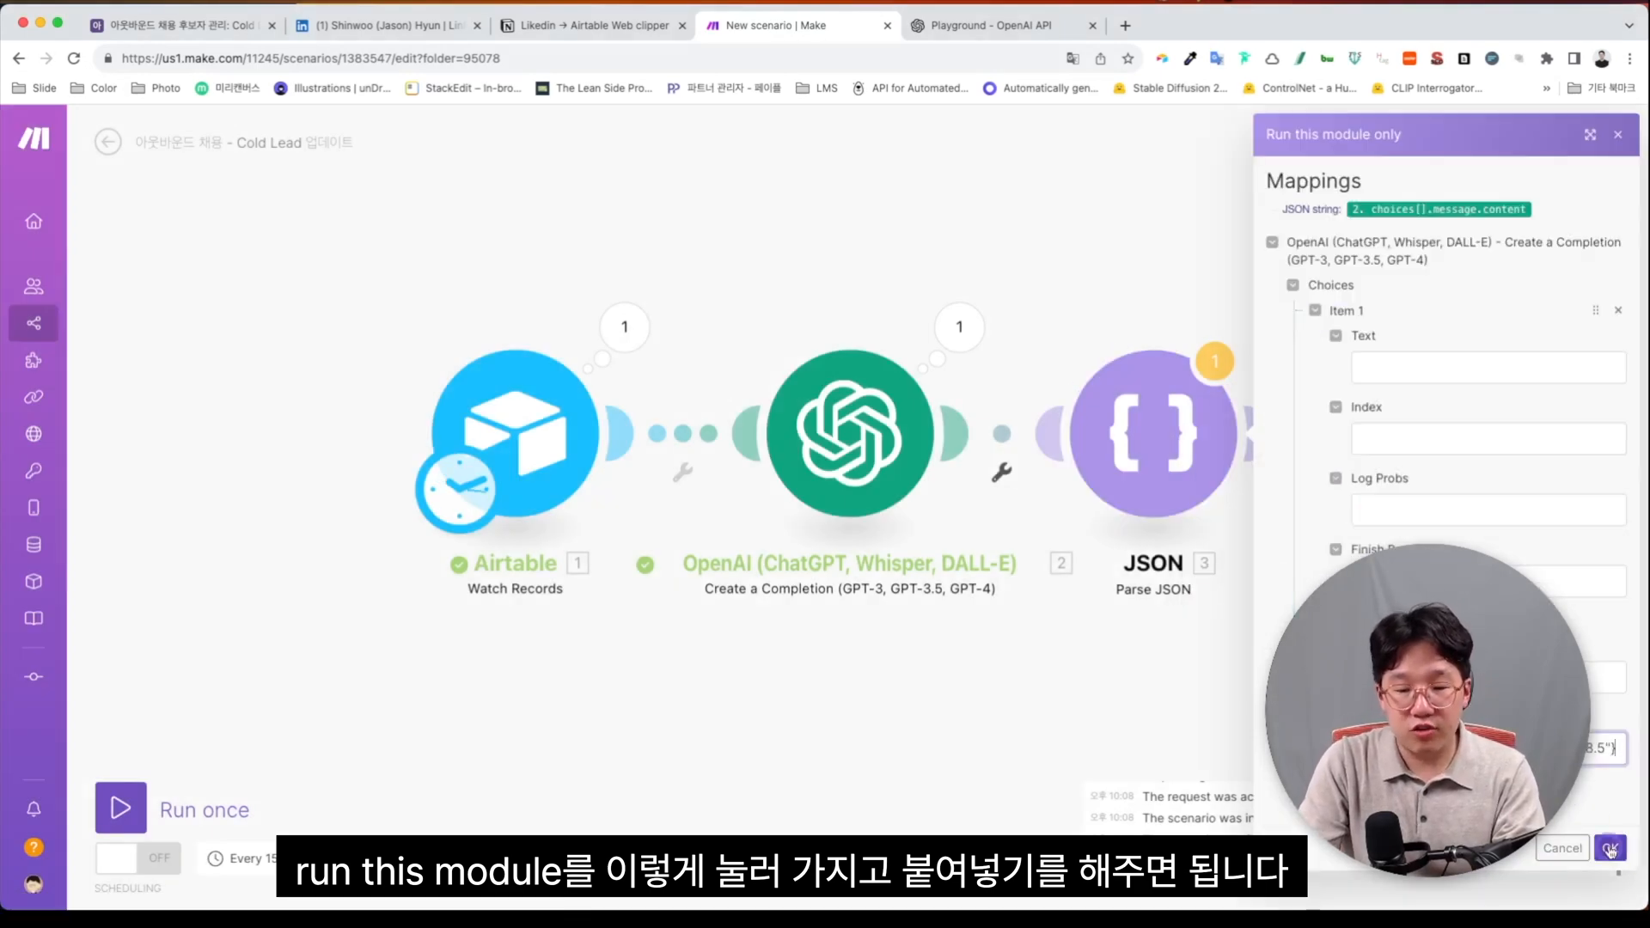
pyautogui.click(1610, 851)
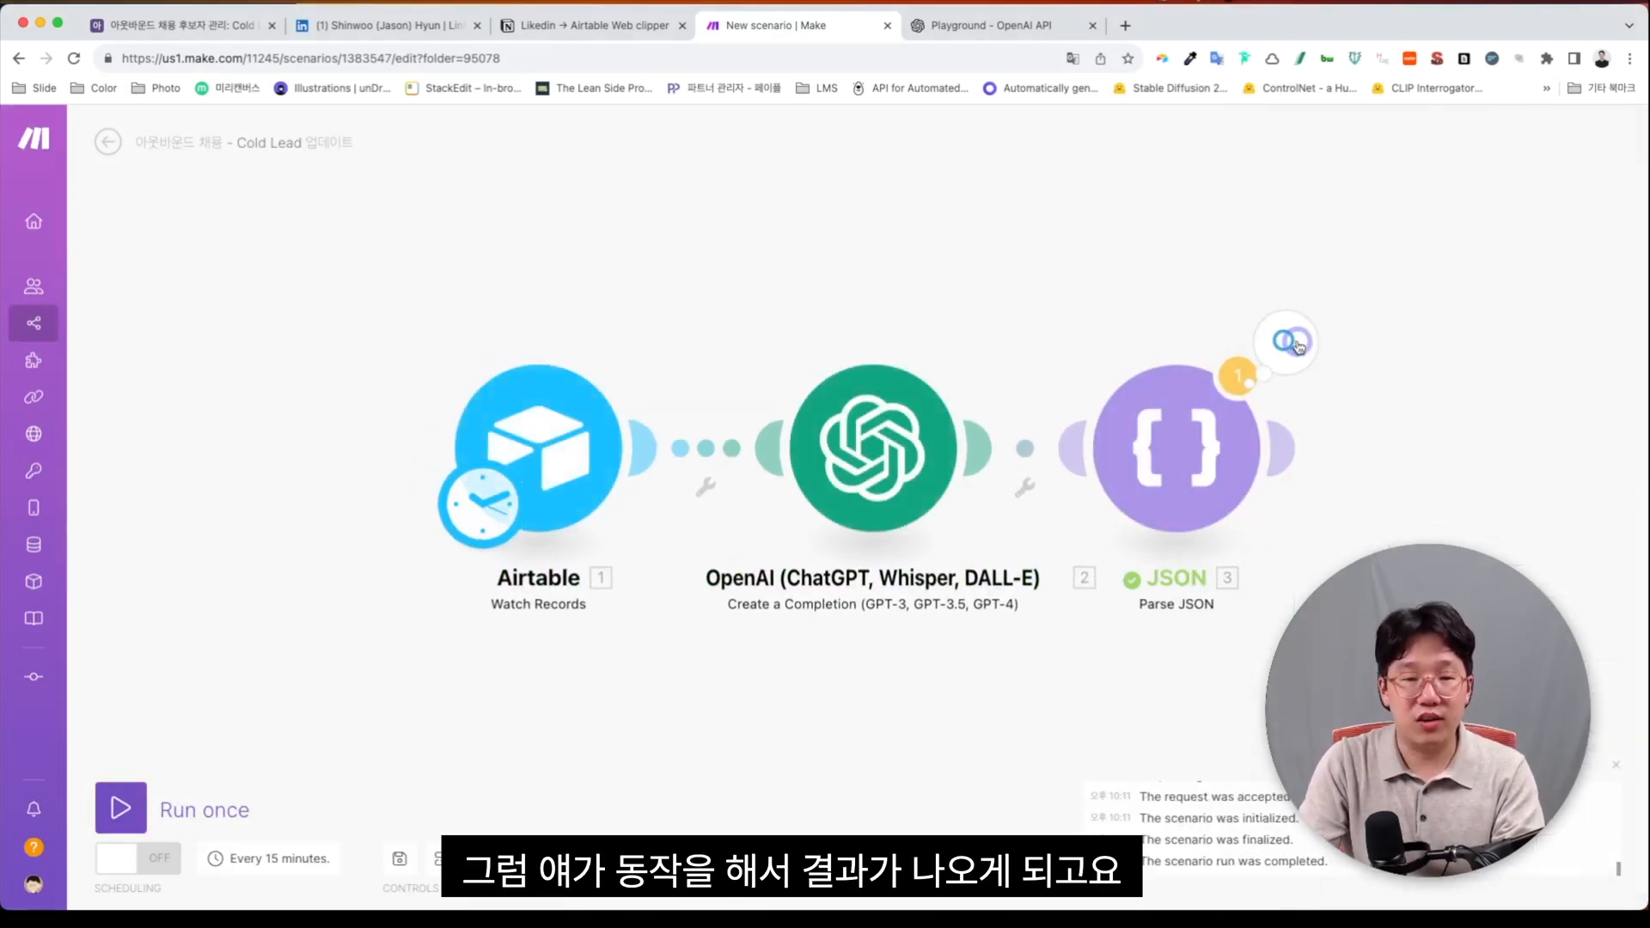
# Step: Compare the Parse JSON module's input JSON string with its parsed output fields
pyautogui.click(1296, 344)
pyautogui.moveTo(980, 262); pyautogui.dragTo(1204, 407)
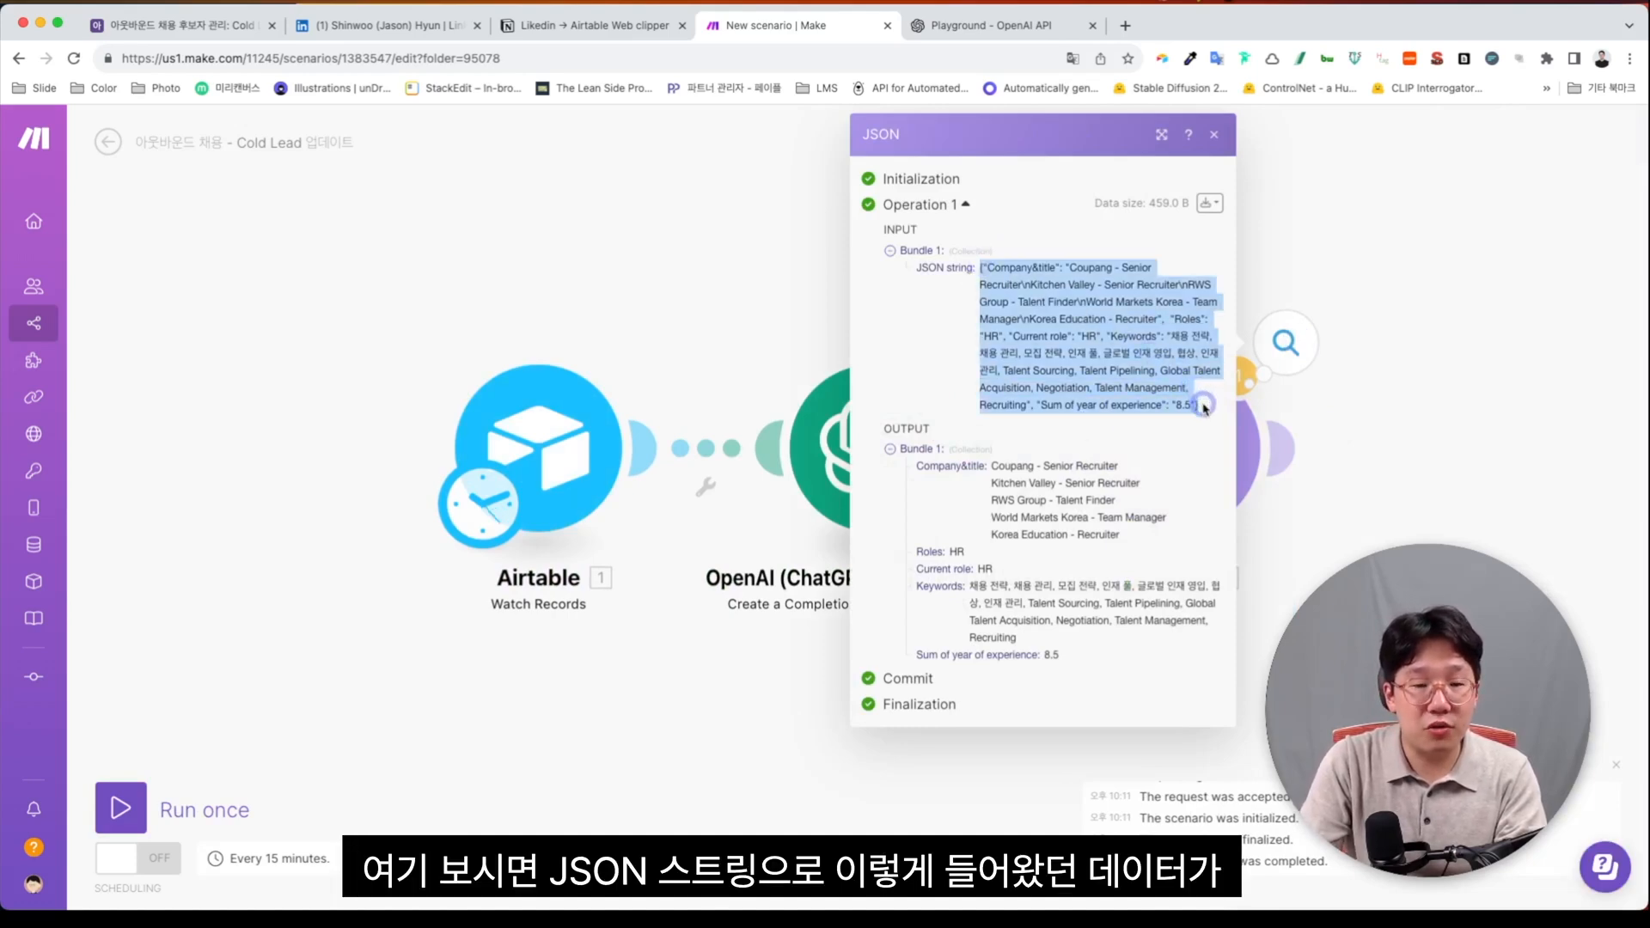
pyautogui.click(1193, 400)
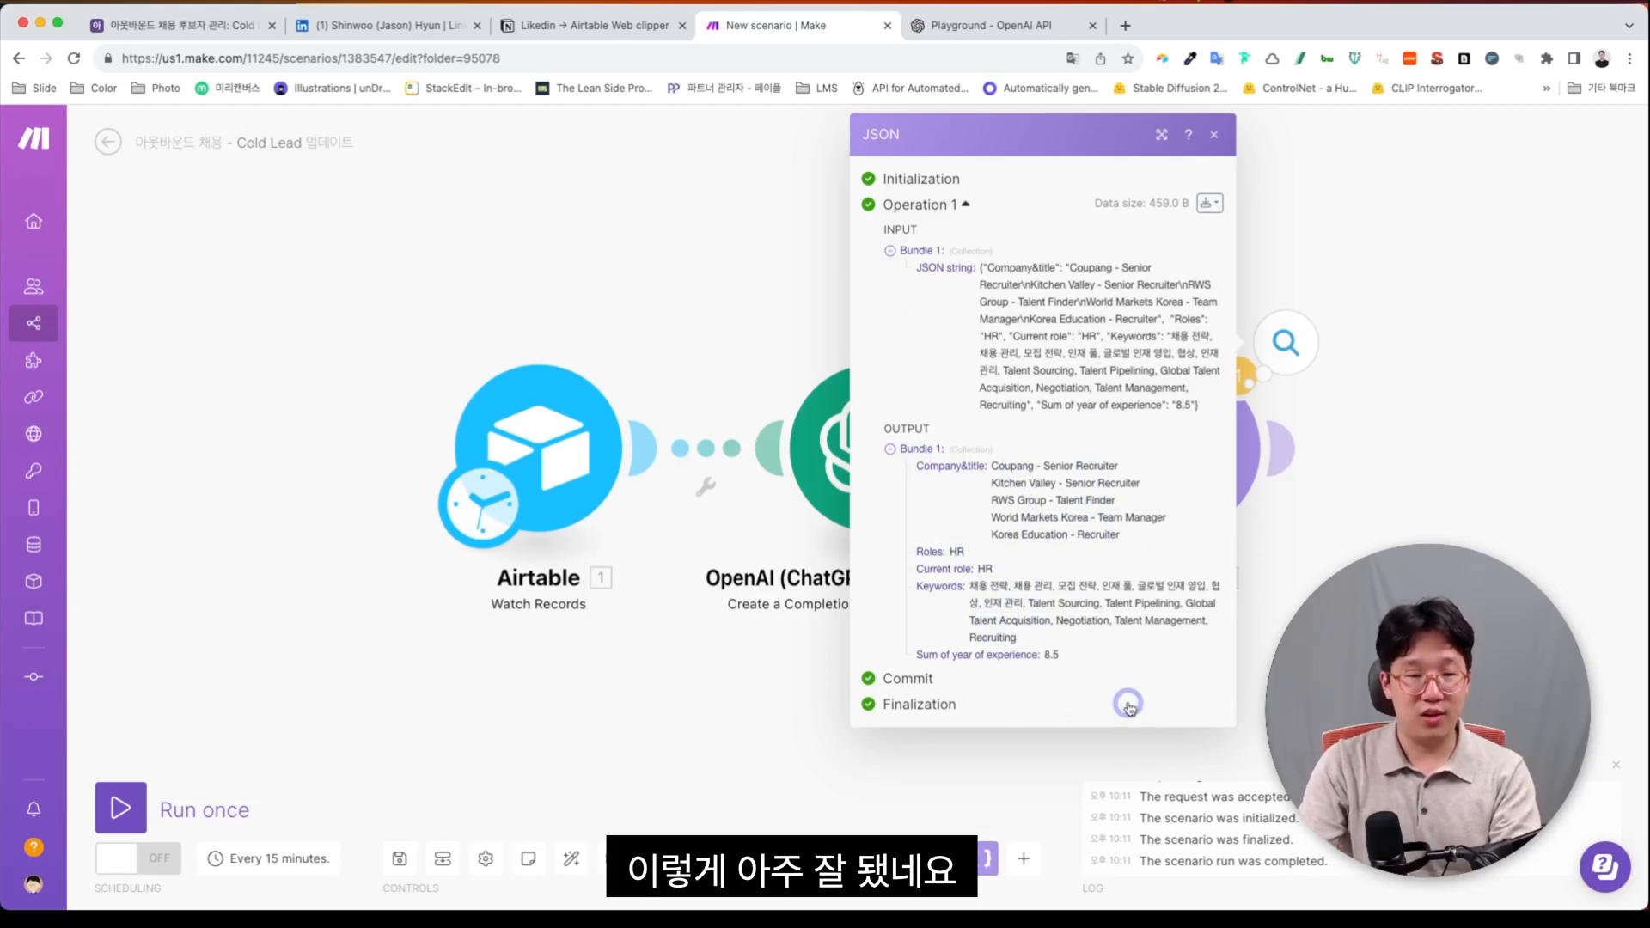
pyautogui.click(1357, 584)
# Step: Add an Airtable module of type Update a Record after the Parse JSON module
pyautogui.moveTo(1356, 578); pyautogui.dragTo(1173, 575)
pyautogui.click(1105, 469)
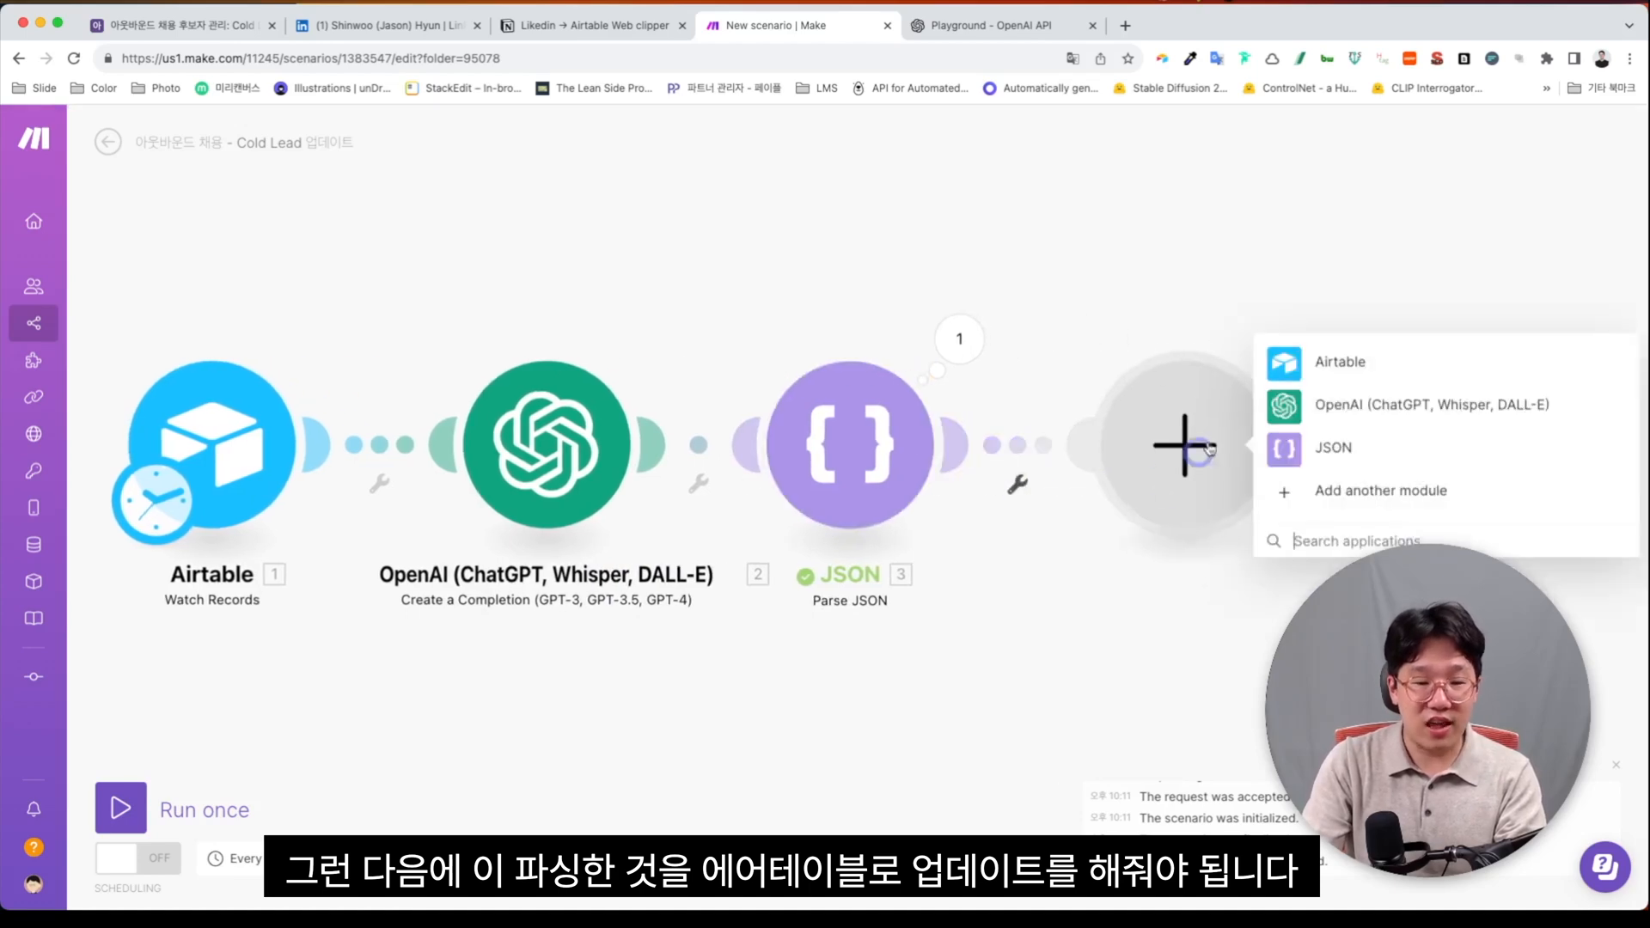
pyautogui.click(1287, 362)
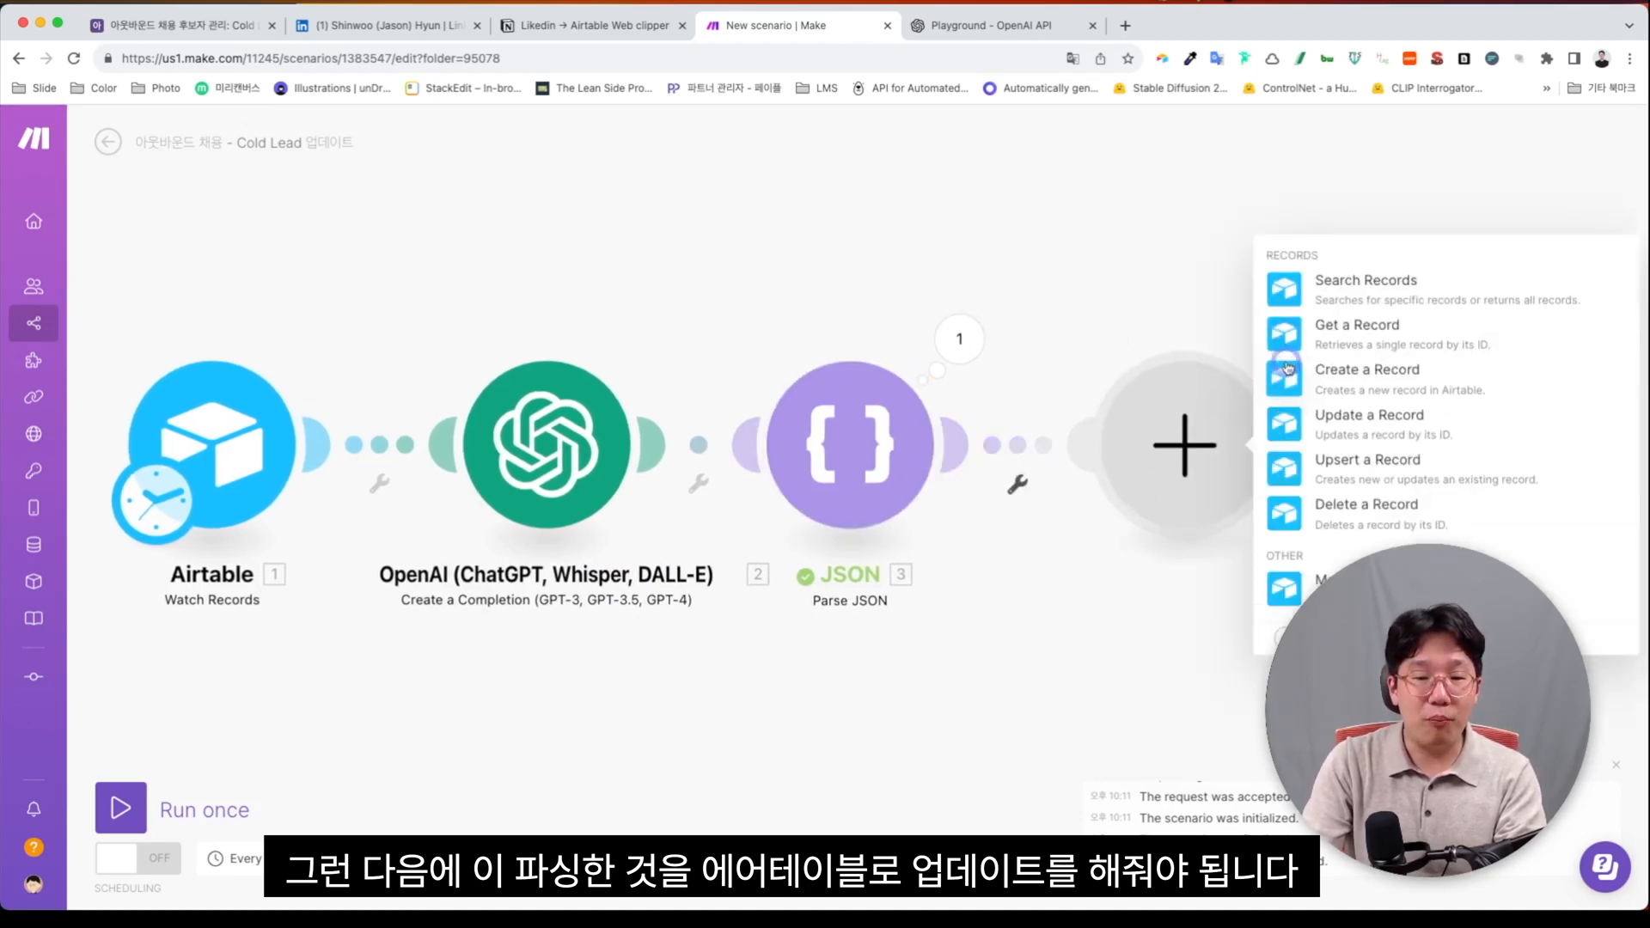
pyautogui.click(1293, 420)
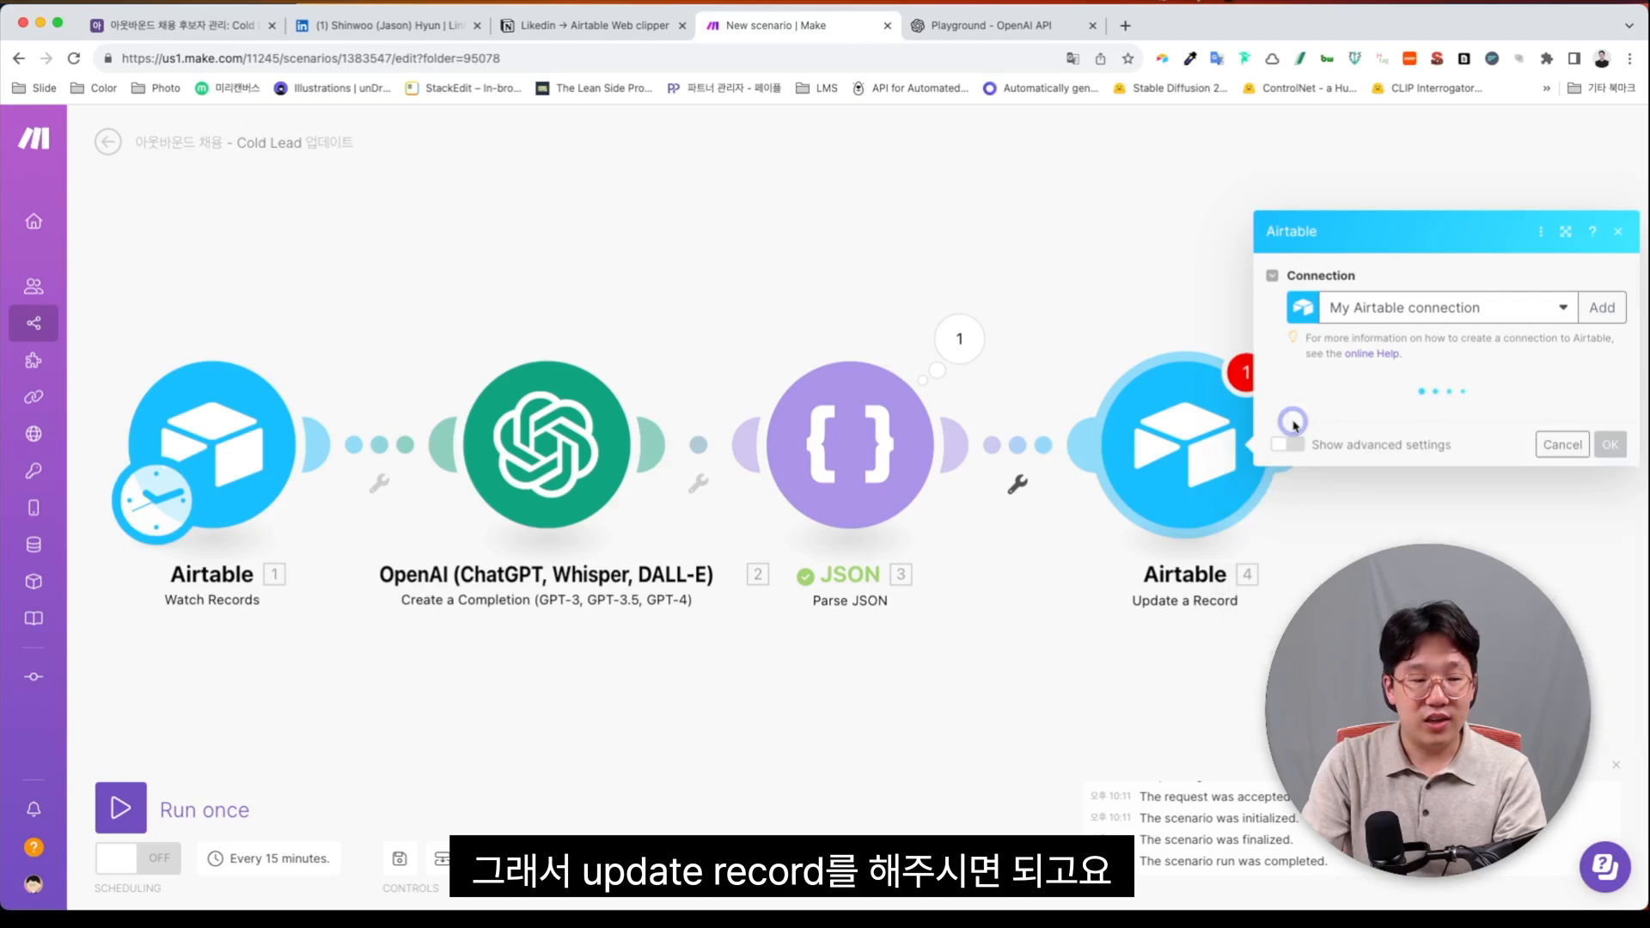
# Step: Set the module's base to 아웃바운드 채용 후보자 관리 and table to Cold Lead, and map Record ID to the Watch Records ID
pyautogui.click(1359, 428)
pyautogui.write('왜용')
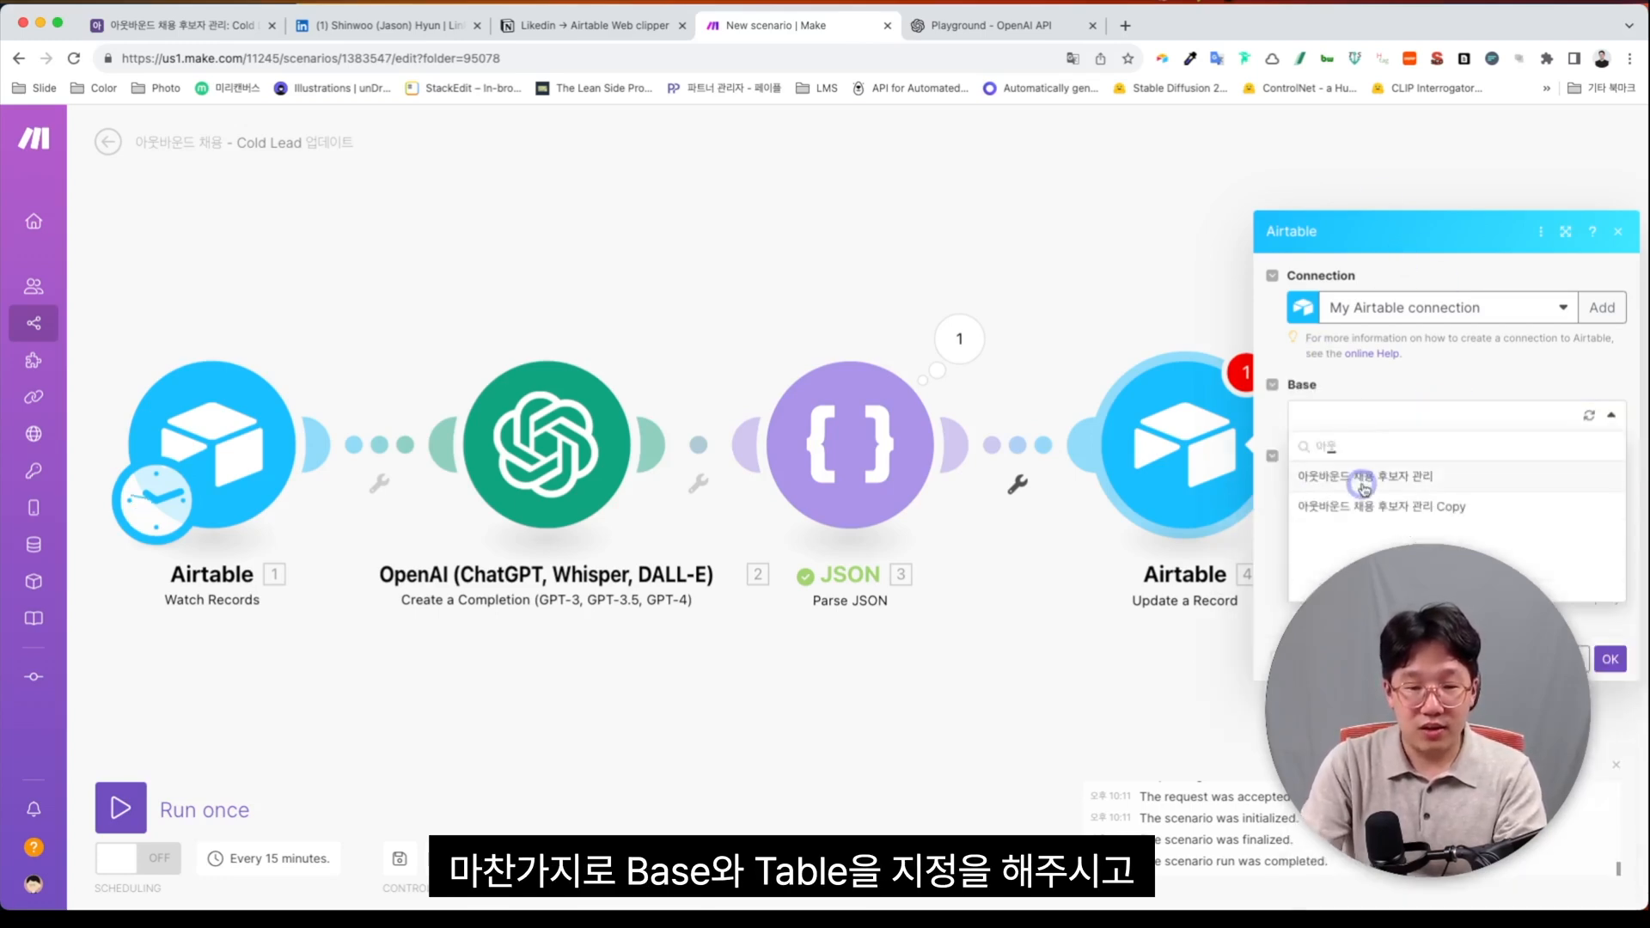
pyautogui.click(1363, 482)
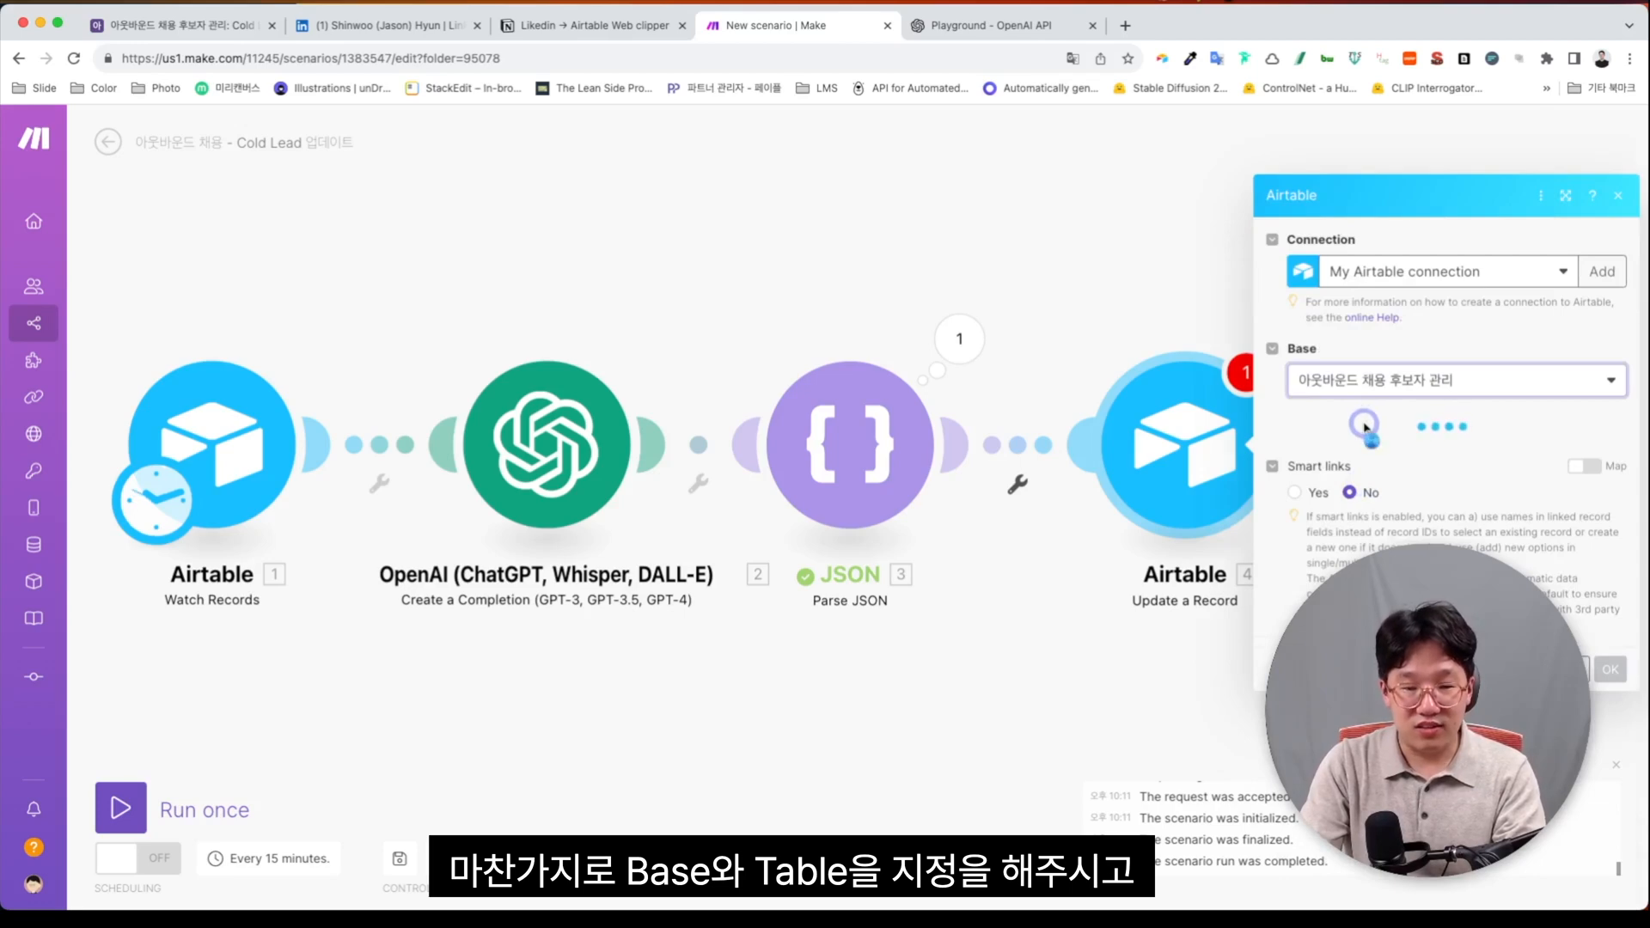
pyautogui.click(1341, 460)
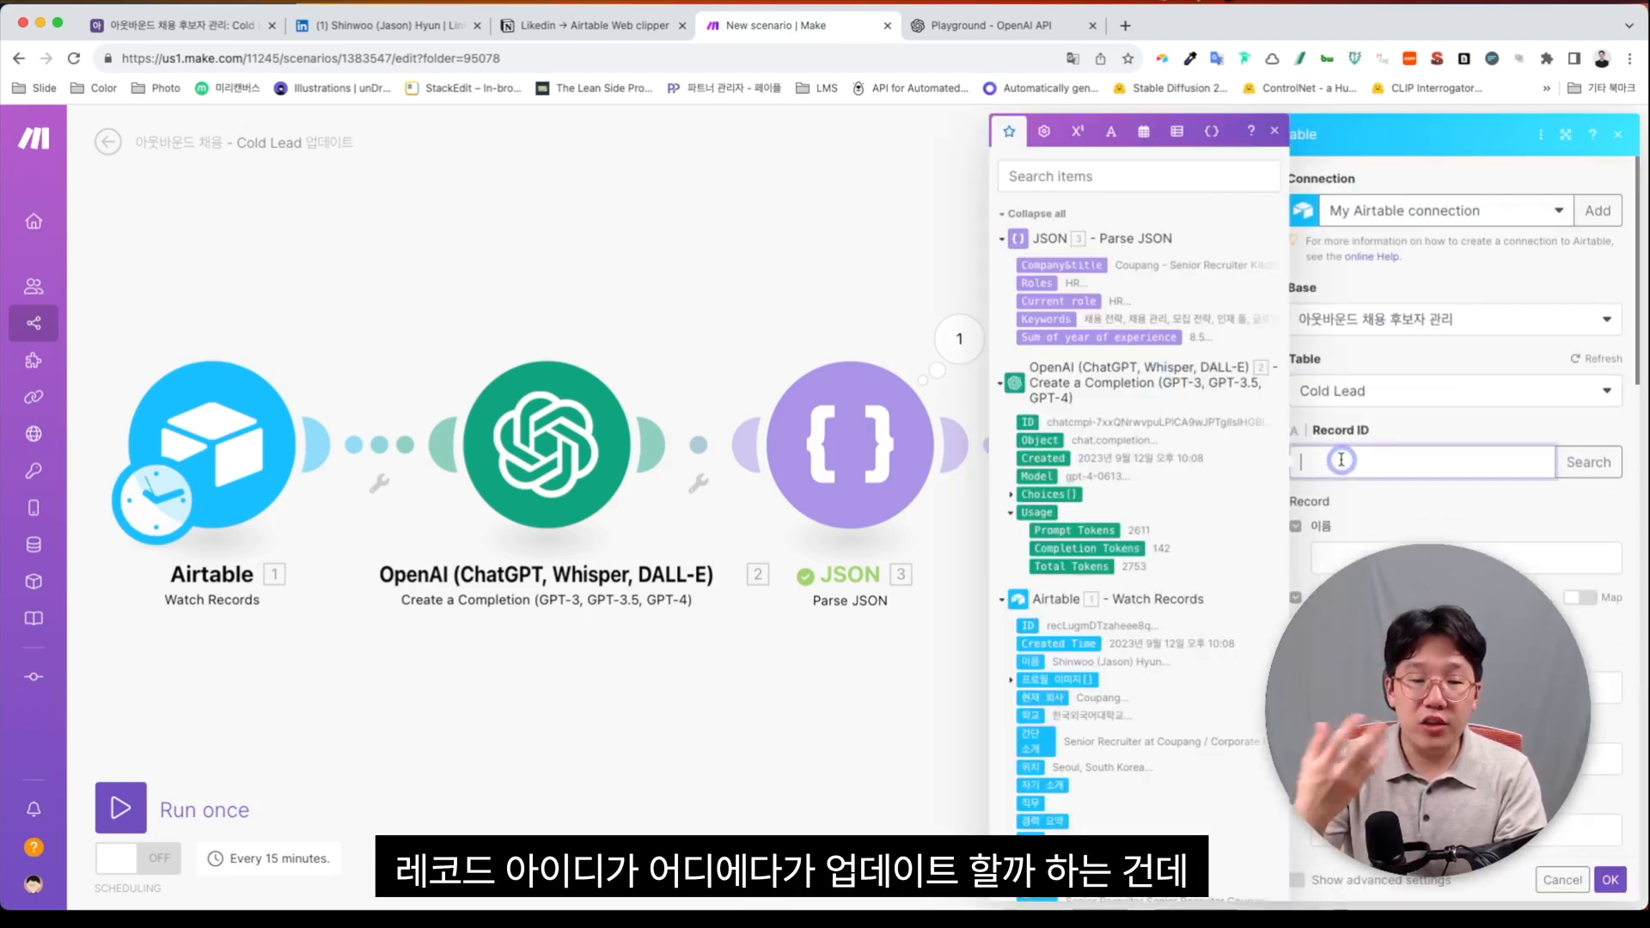
pyautogui.click(1029, 625)
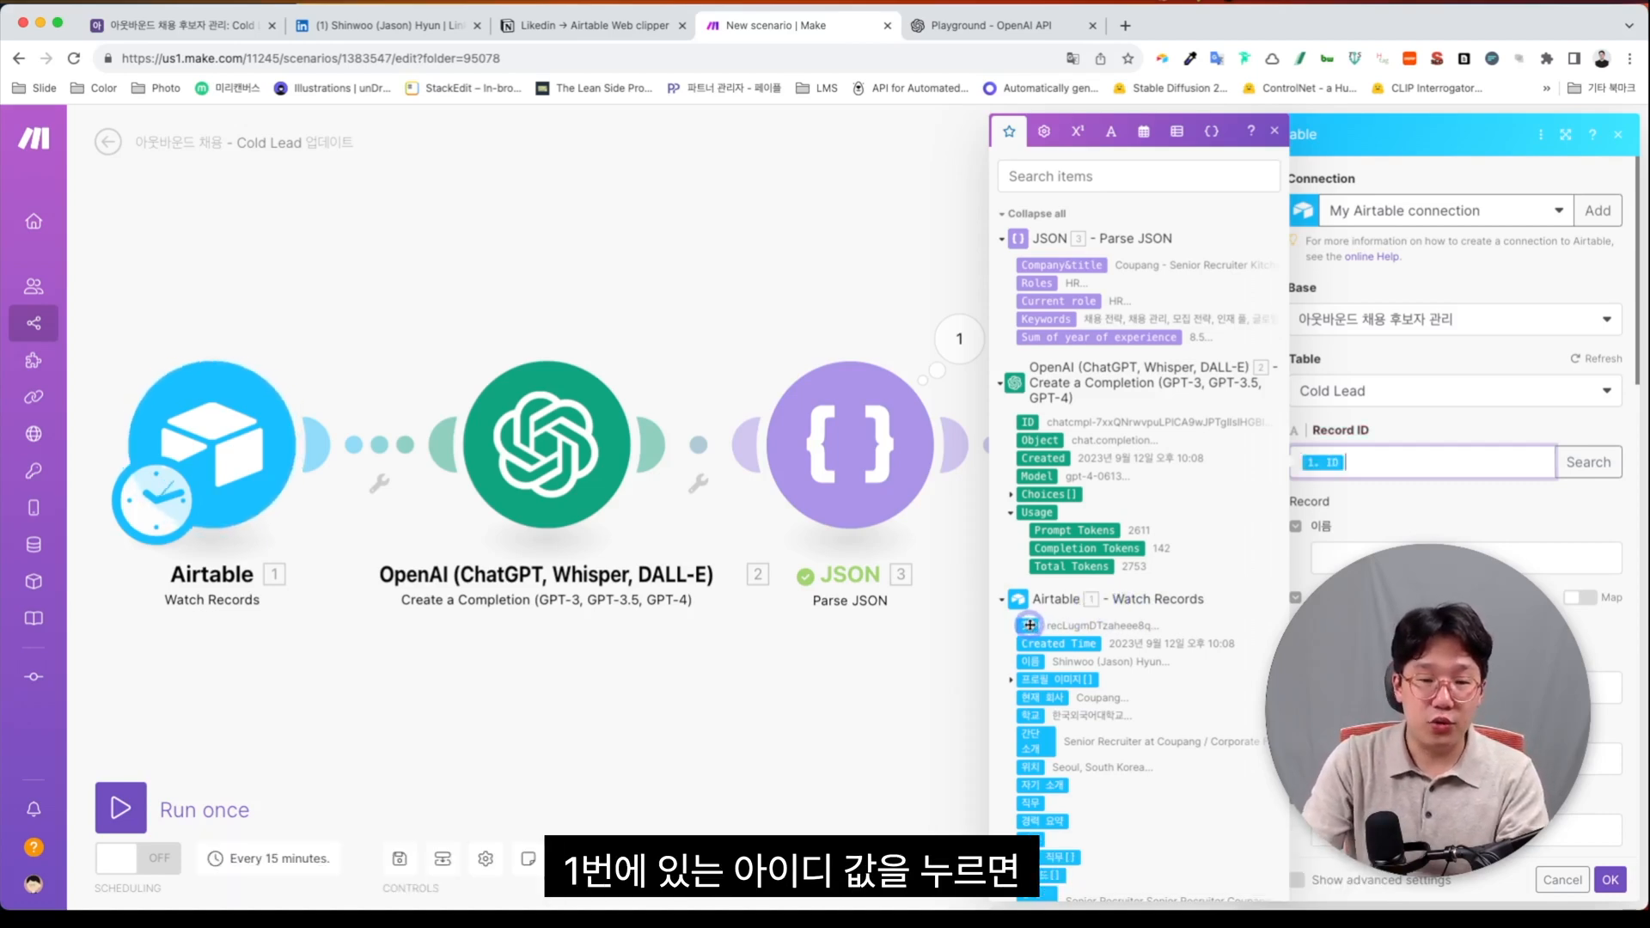
pyautogui.click(1364, 534)
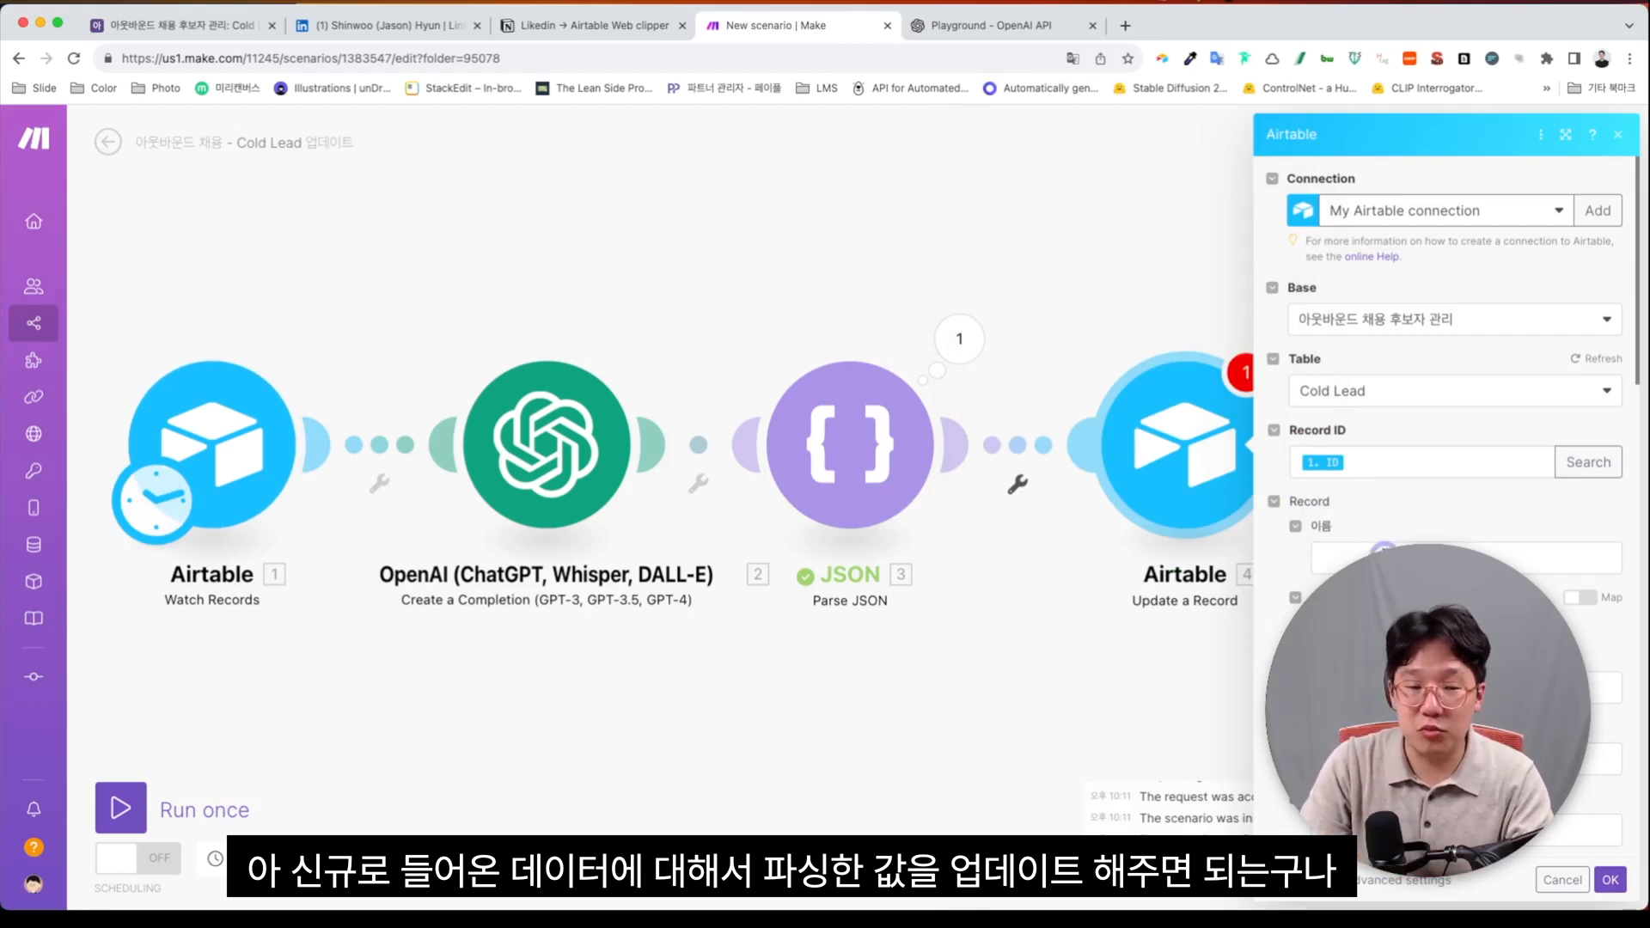
# Step: Check the 직무 and 연관 직무 fields in Airtable's Cold Lead table, and back in Make map 직무 to Parse JSON's Current role
pyautogui.scroll(-5, 1383, 548)
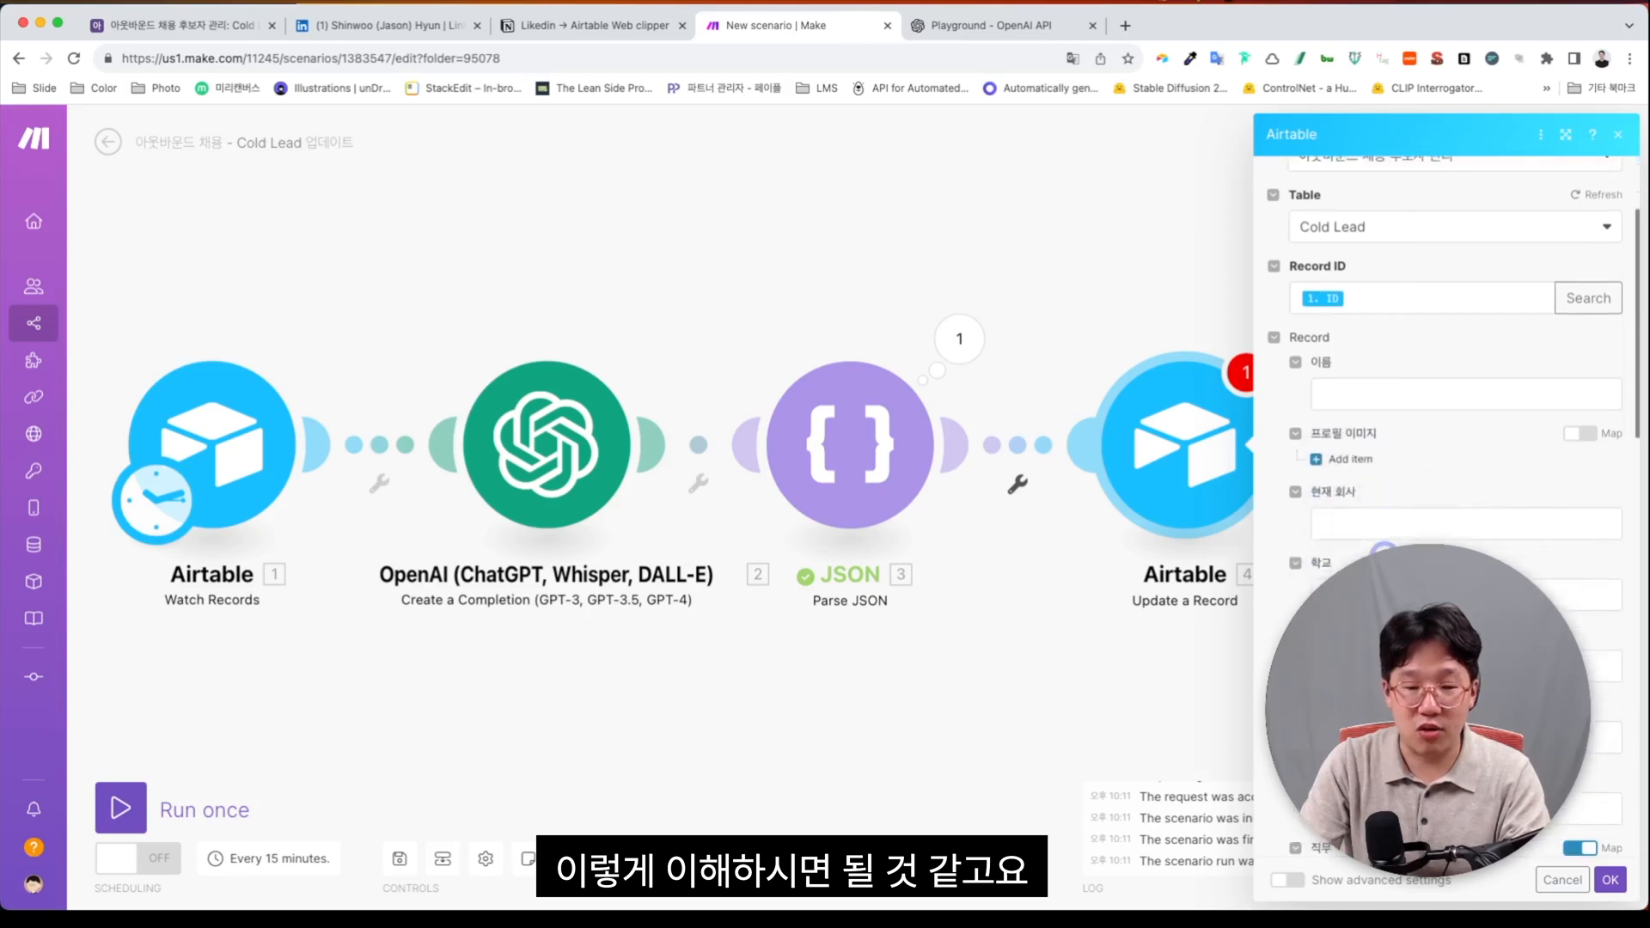
pyautogui.scroll(-3, 1384, 549)
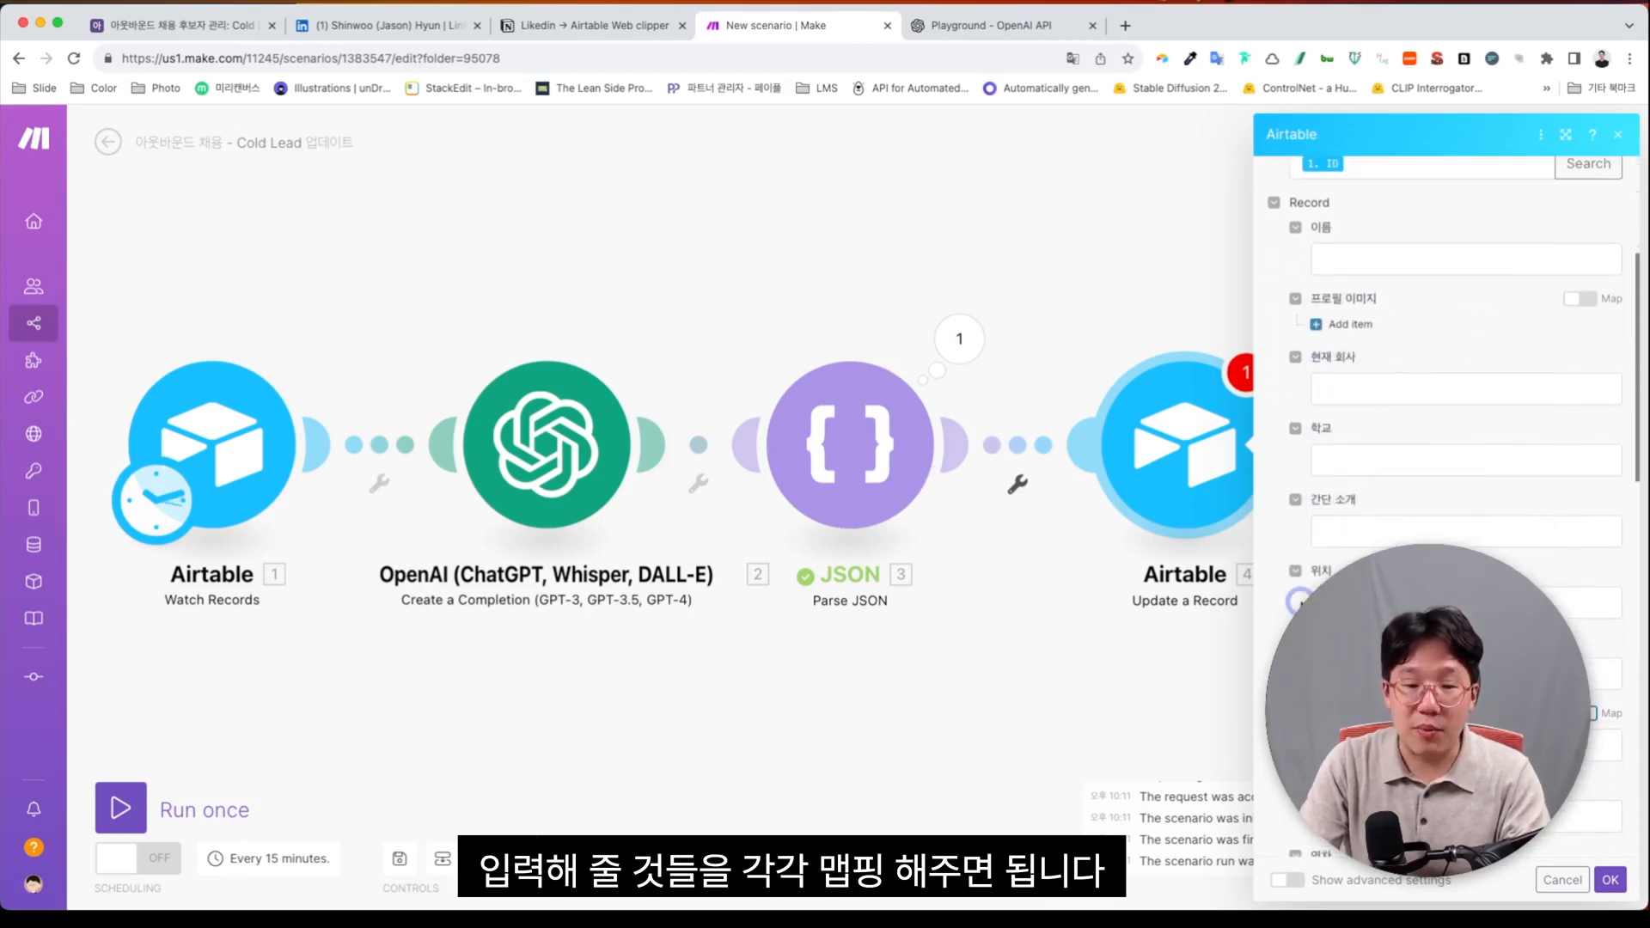
pyautogui.click(1375, 709)
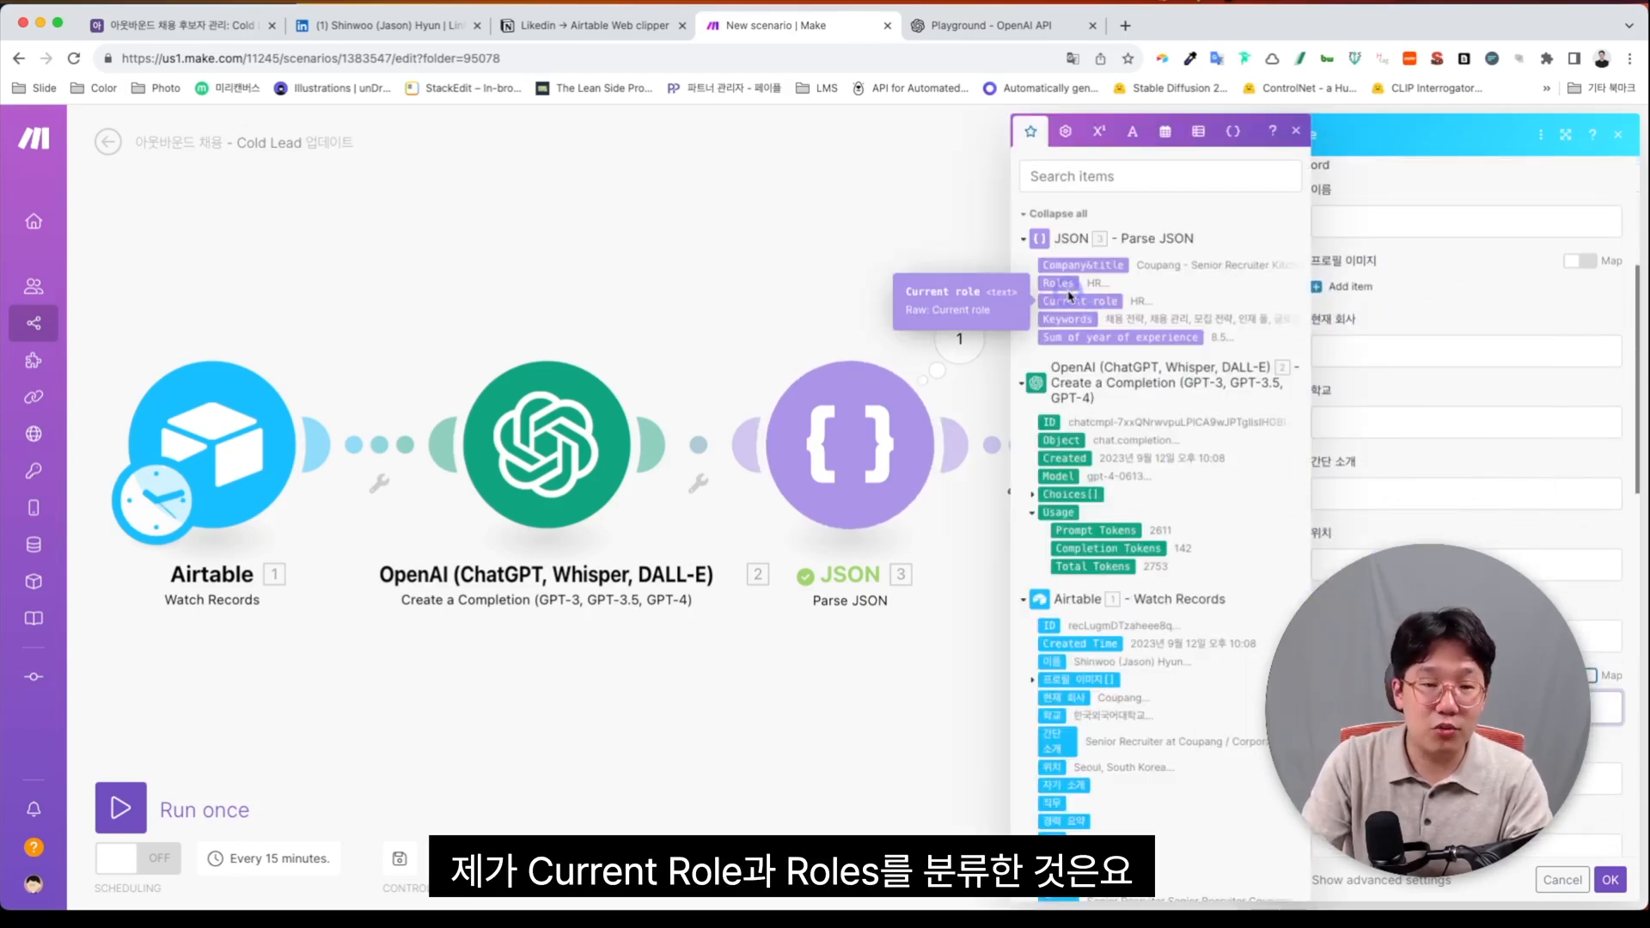
pyautogui.click(225, 22)
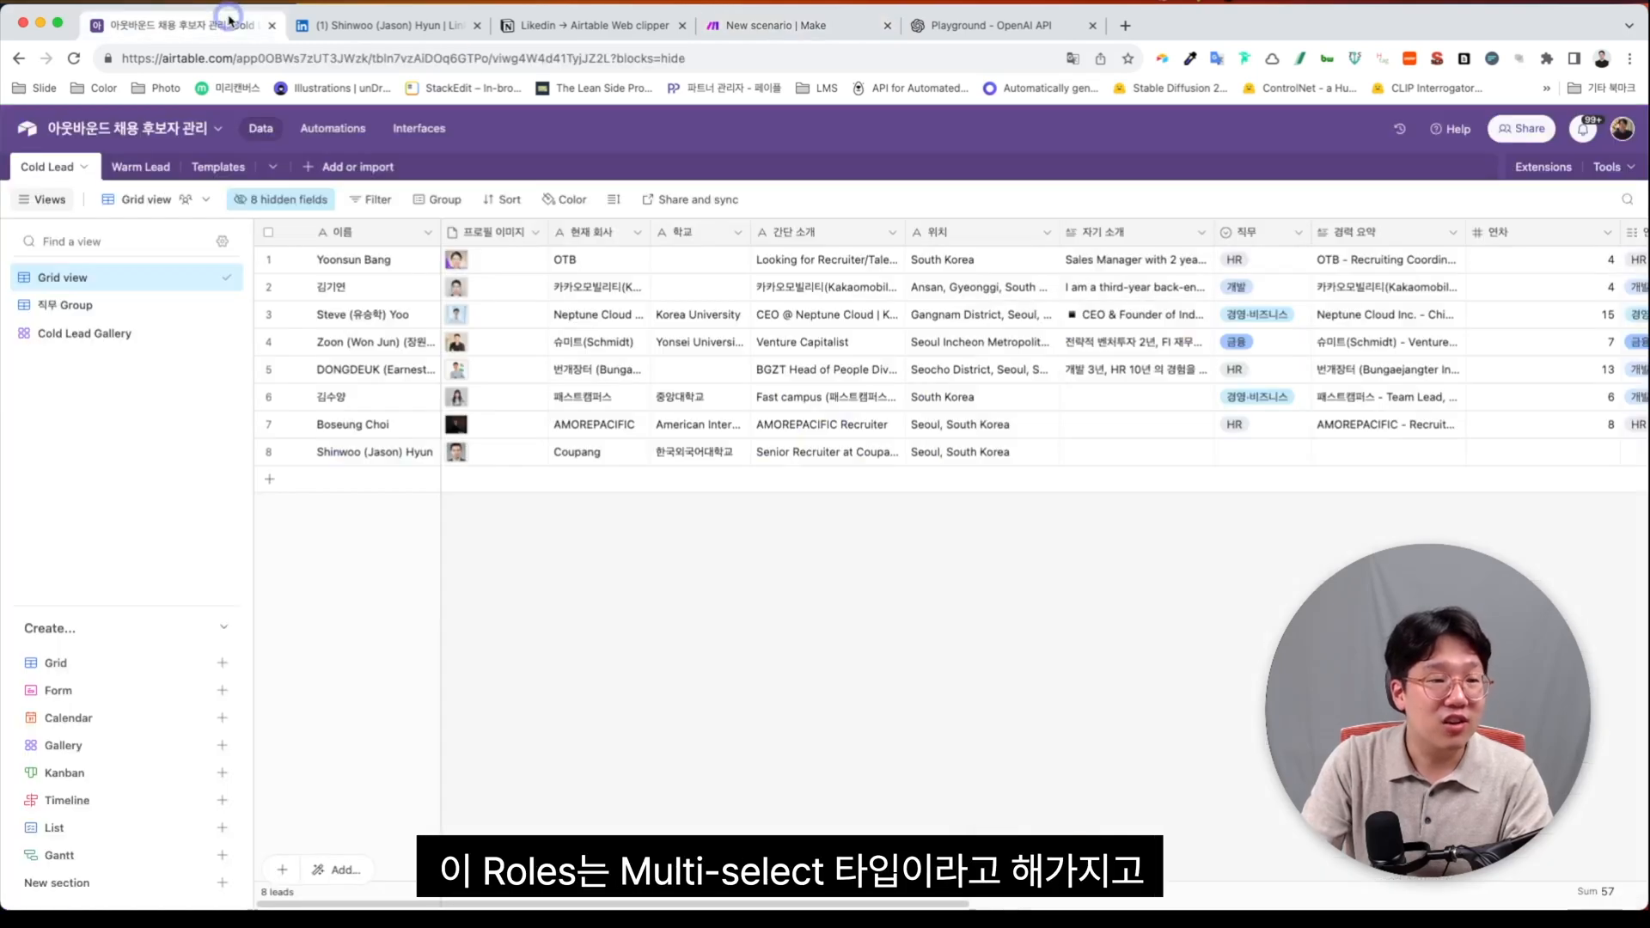
pyautogui.hscroll(10, 924, 323)
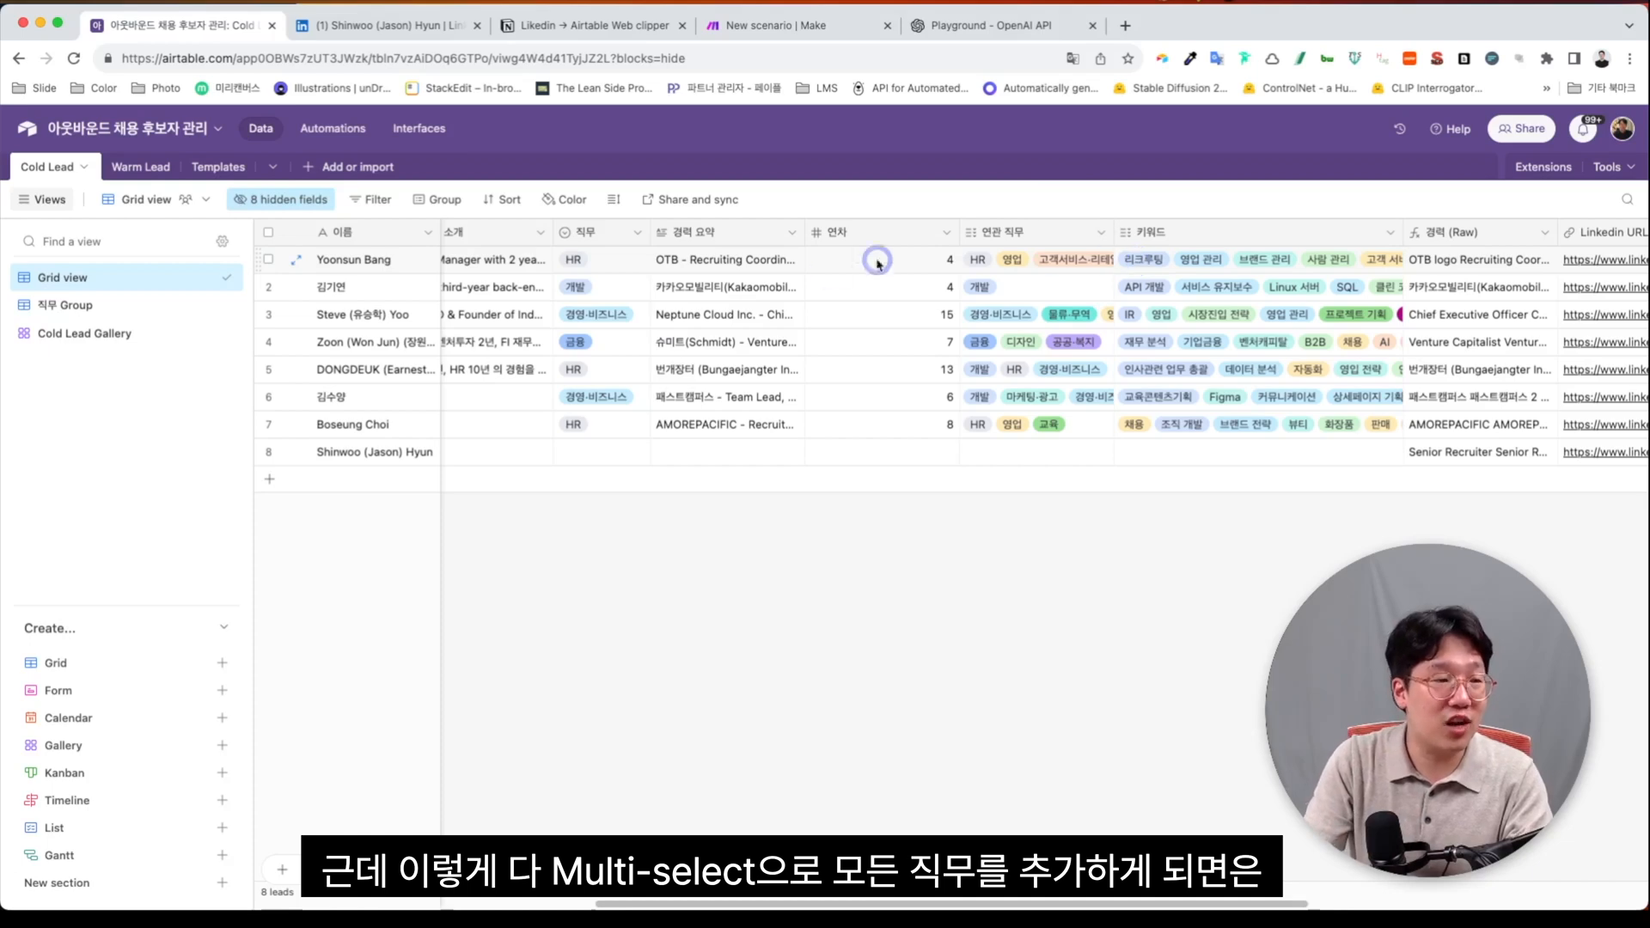
pyautogui.click(129, 306)
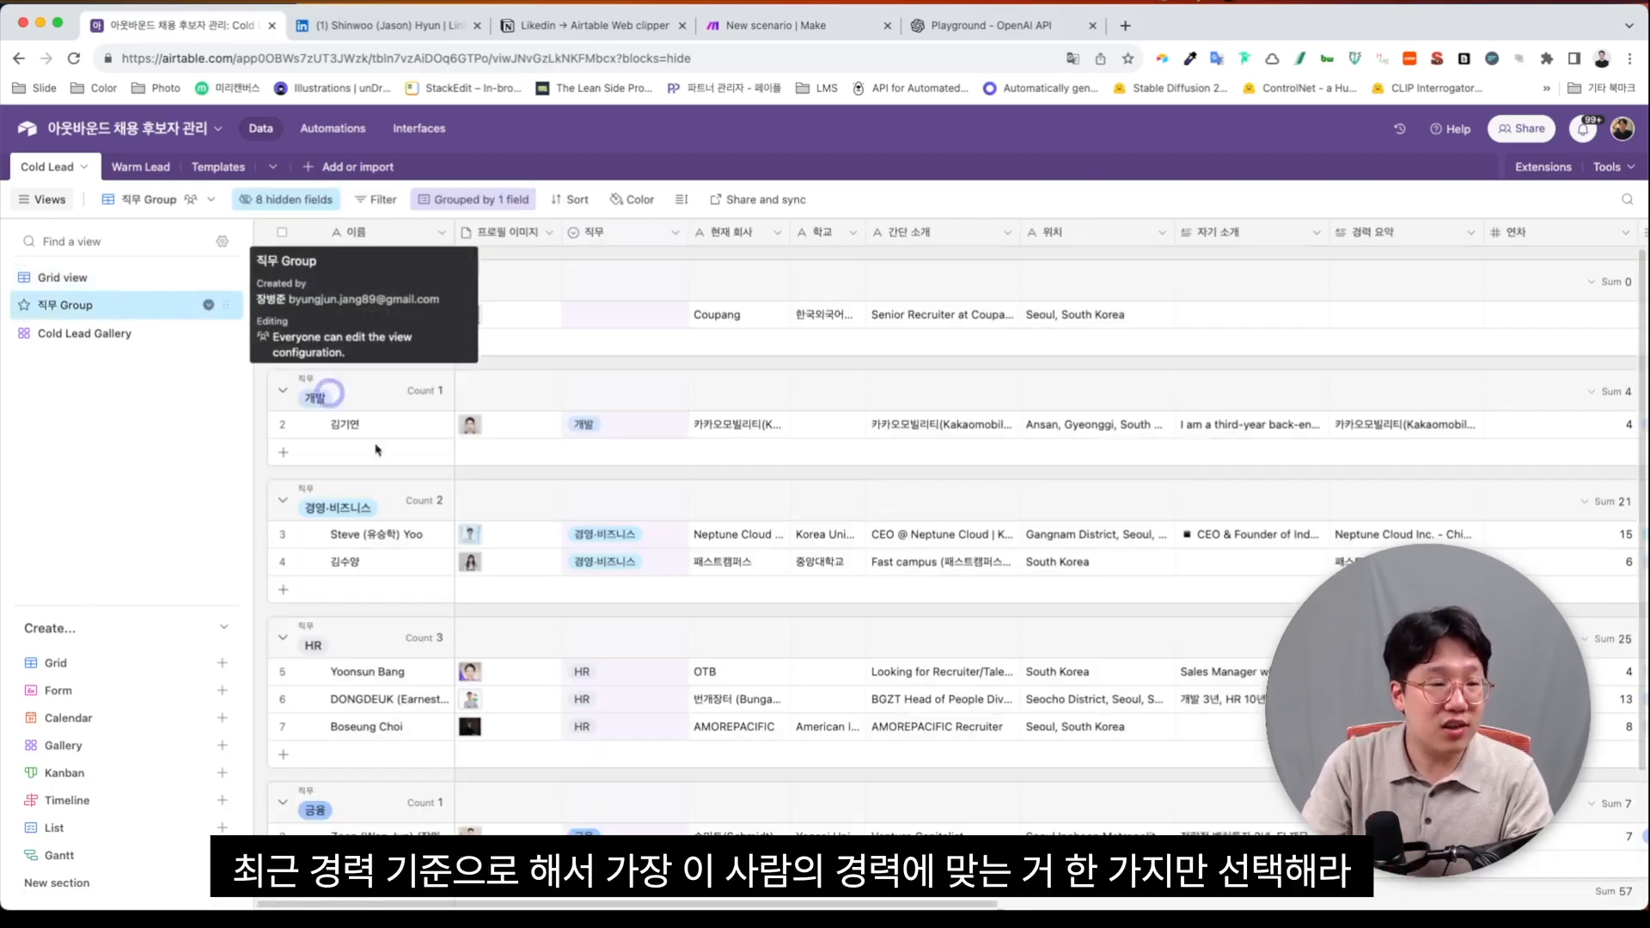
pyautogui.click(114, 277)
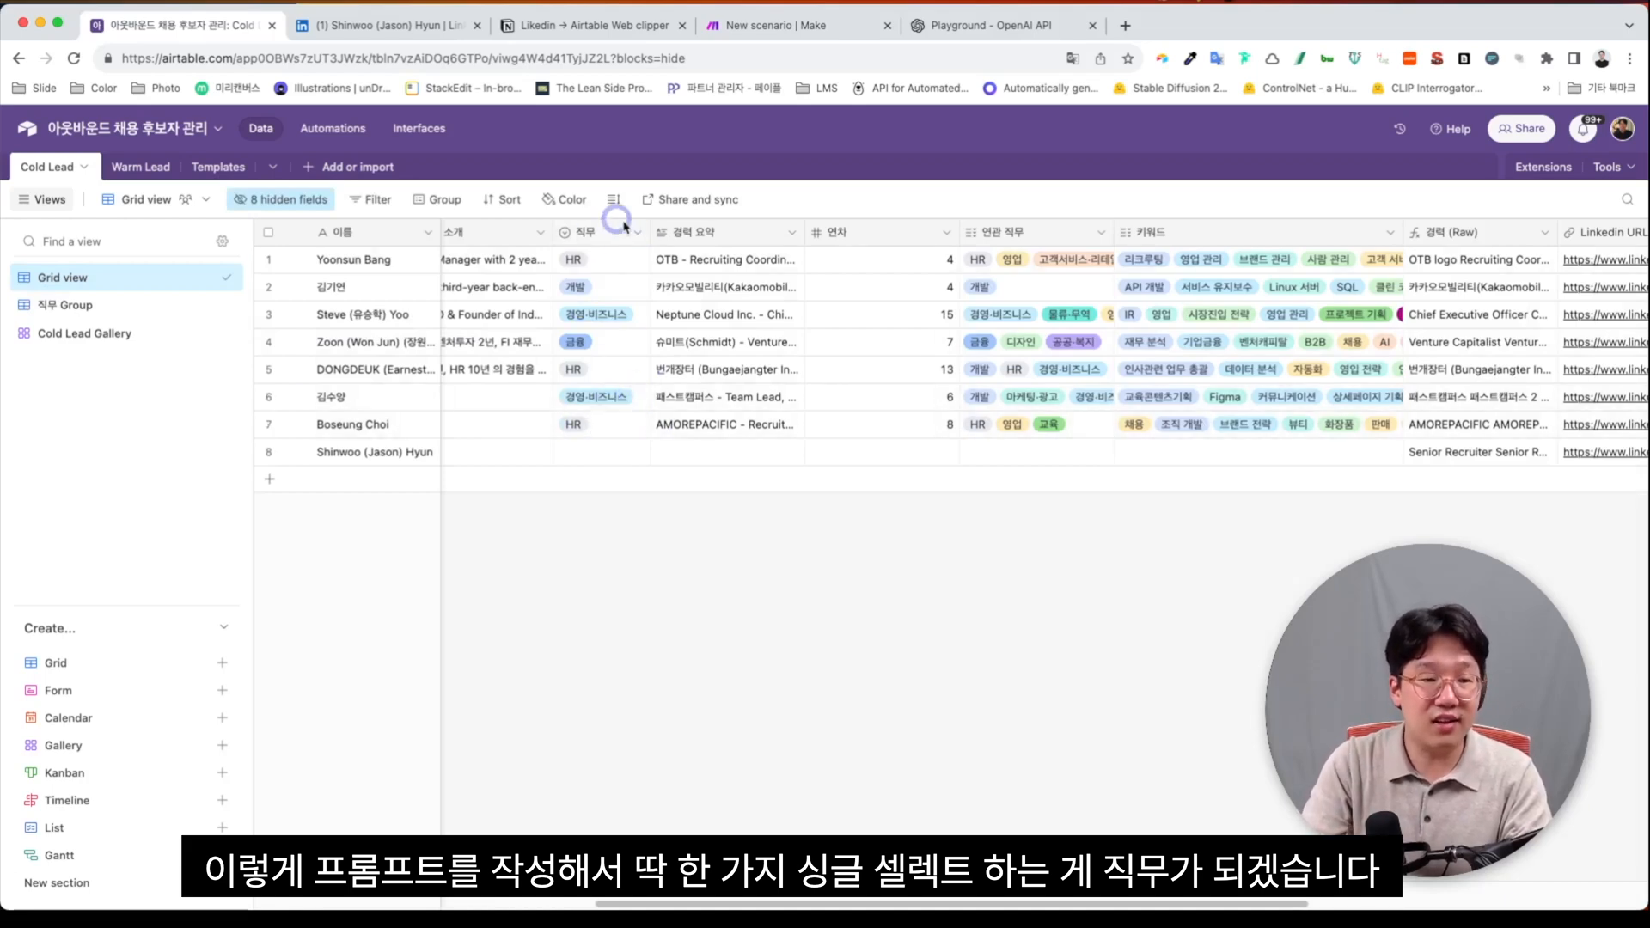
pyautogui.click(820, 25)
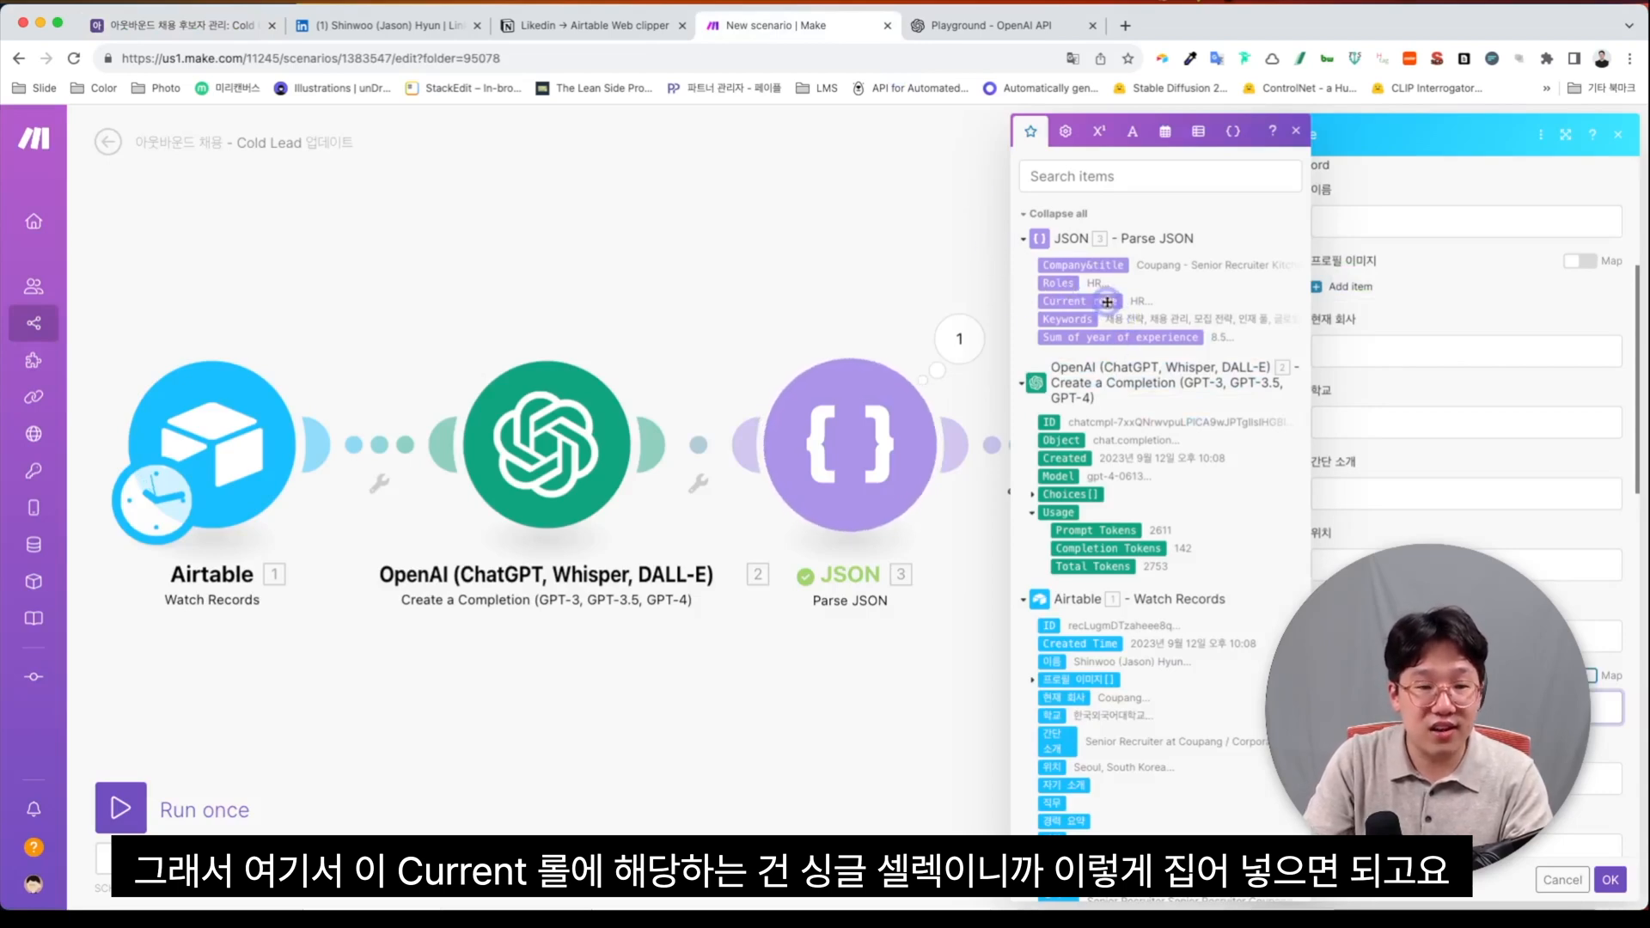
# Step: Enable mapping for 연관 직무 and 키워드, and map them to Parse JSON's Current role and Keywords respectively
pyautogui.scroll(-3, 1319, 488)
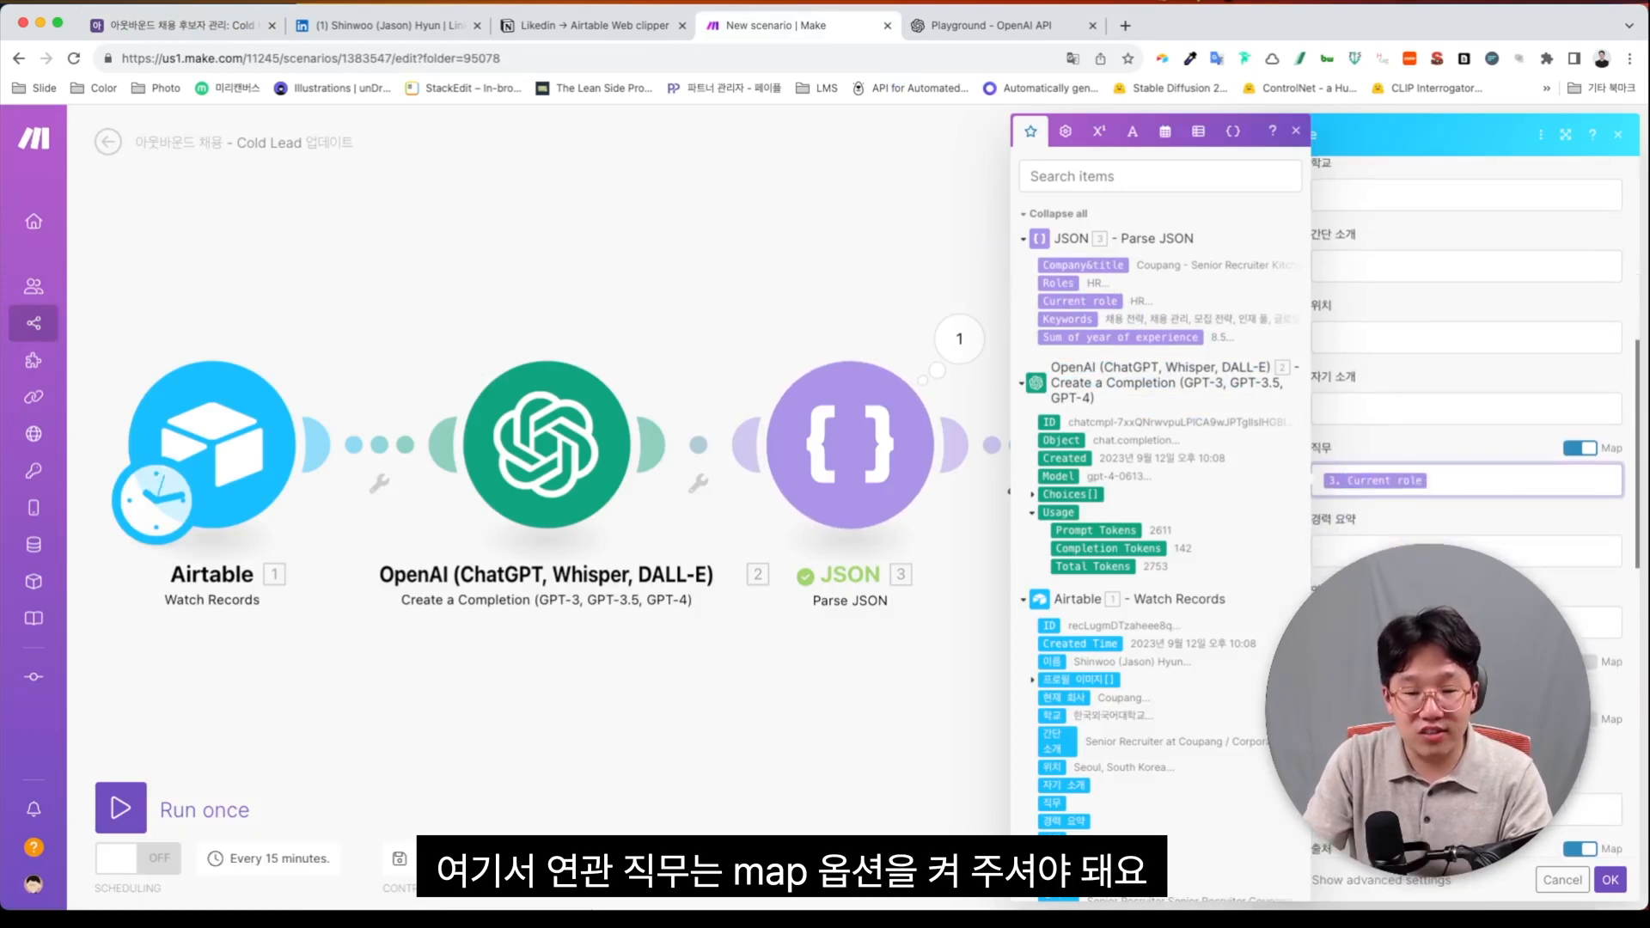
pyautogui.click(1587, 667)
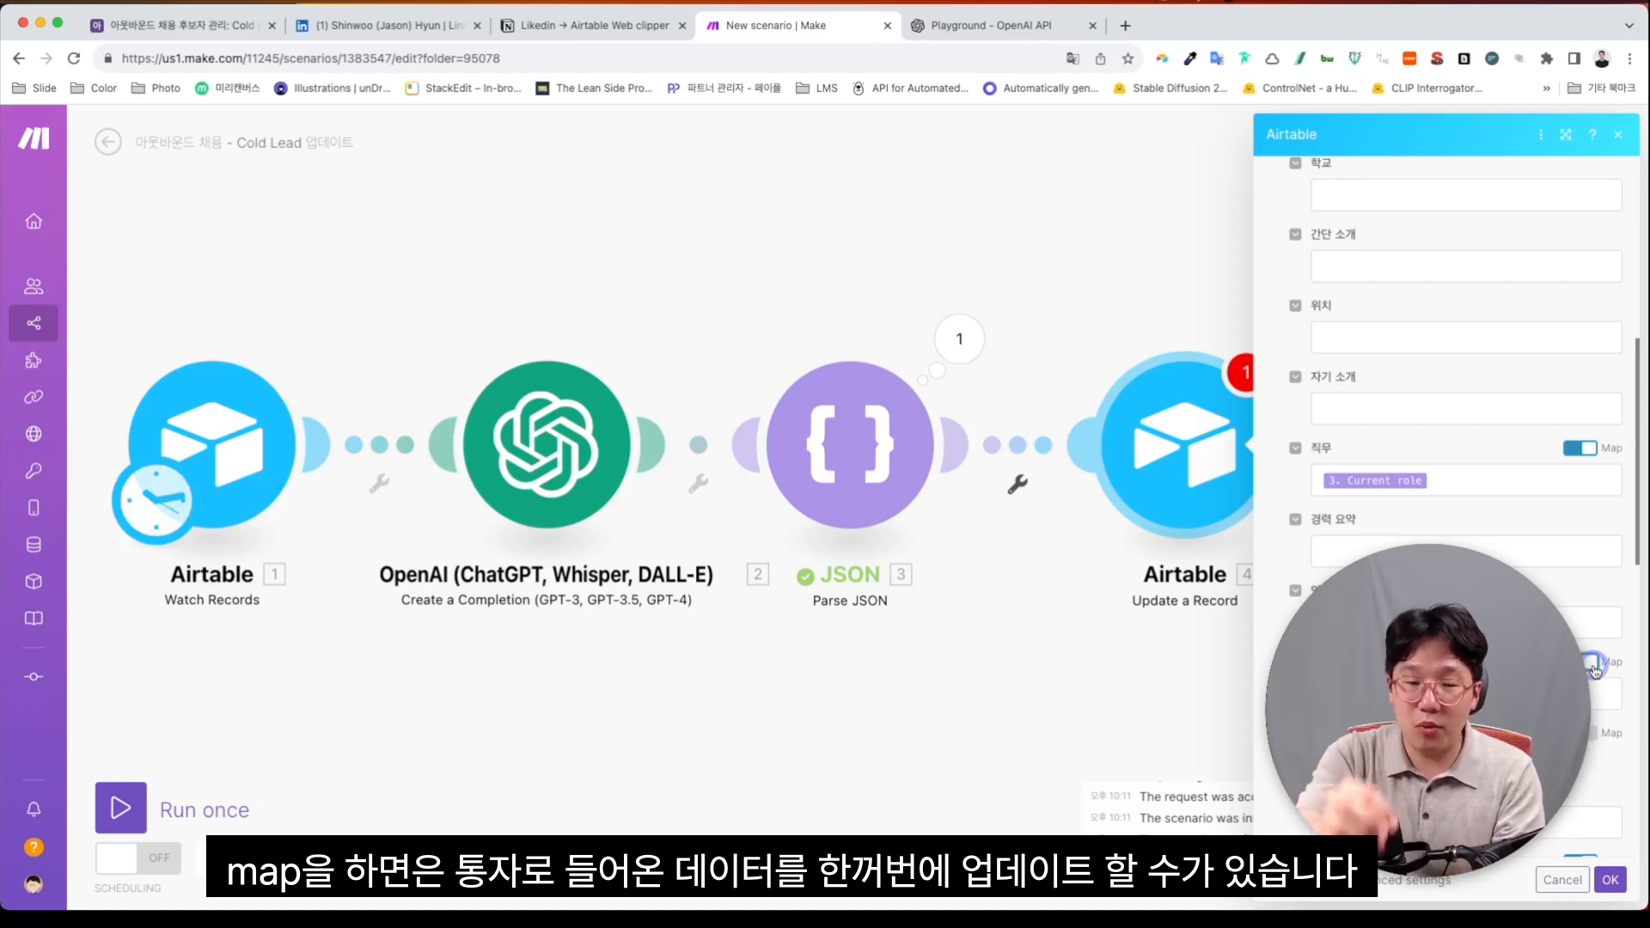
pyautogui.click(1530, 694)
pyautogui.click(1583, 733)
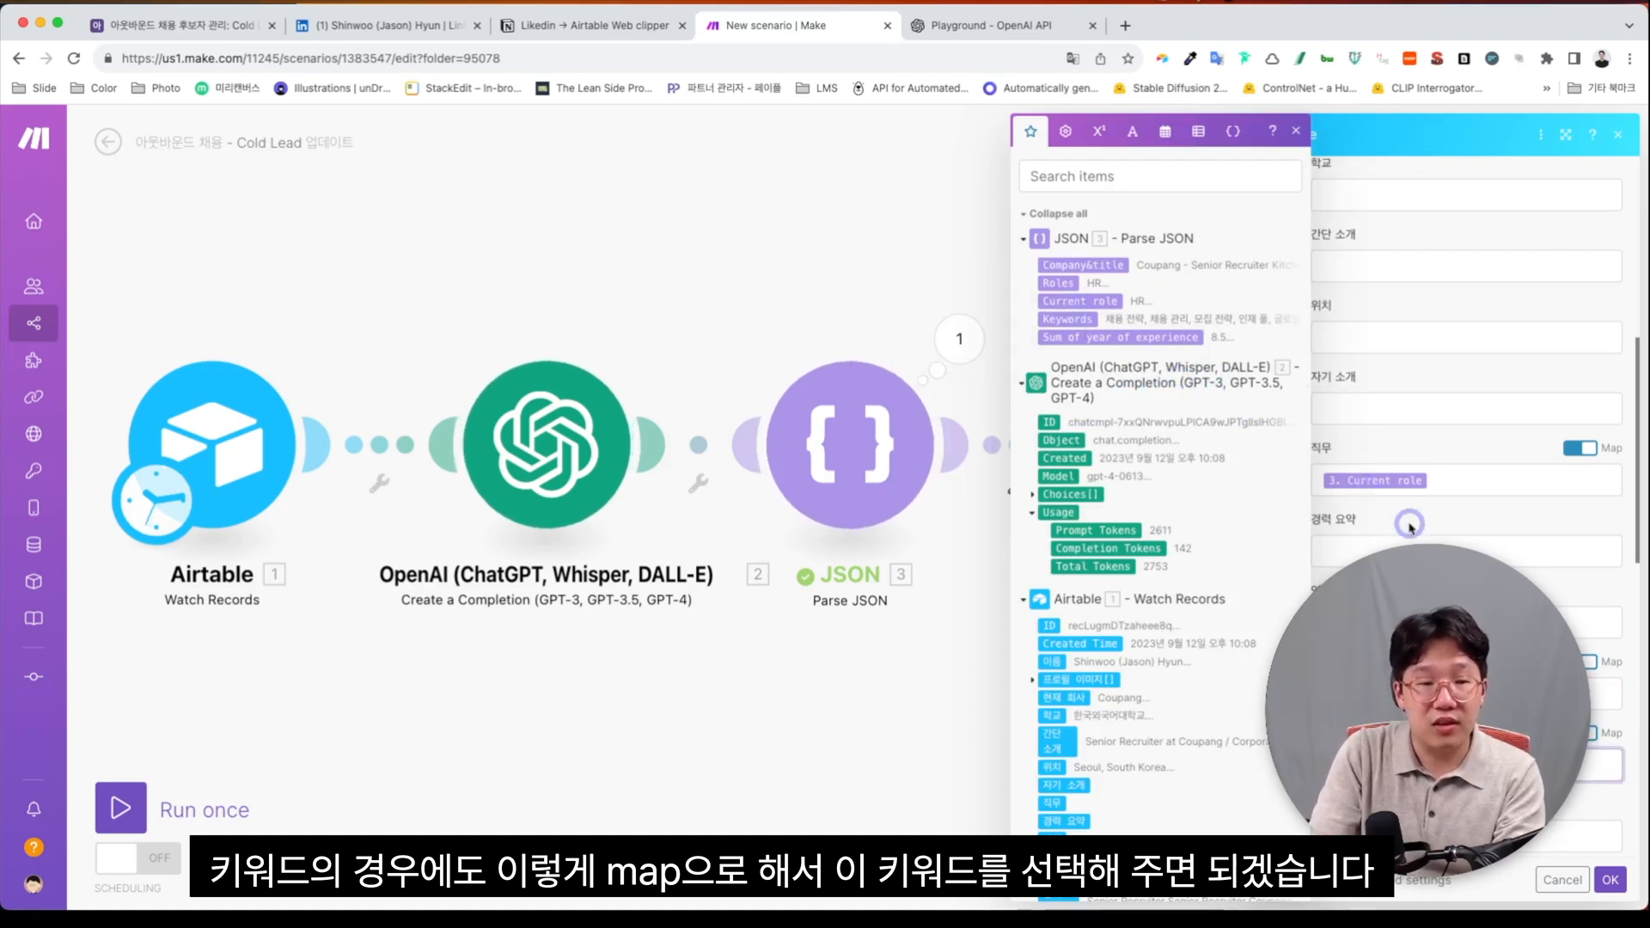
# Step: Map 경력 요약 to Parse JSON's Company&title and 연차 to Sum of year of experience
pyautogui.scroll(-2, 1409, 524)
pyautogui.click(1404, 454)
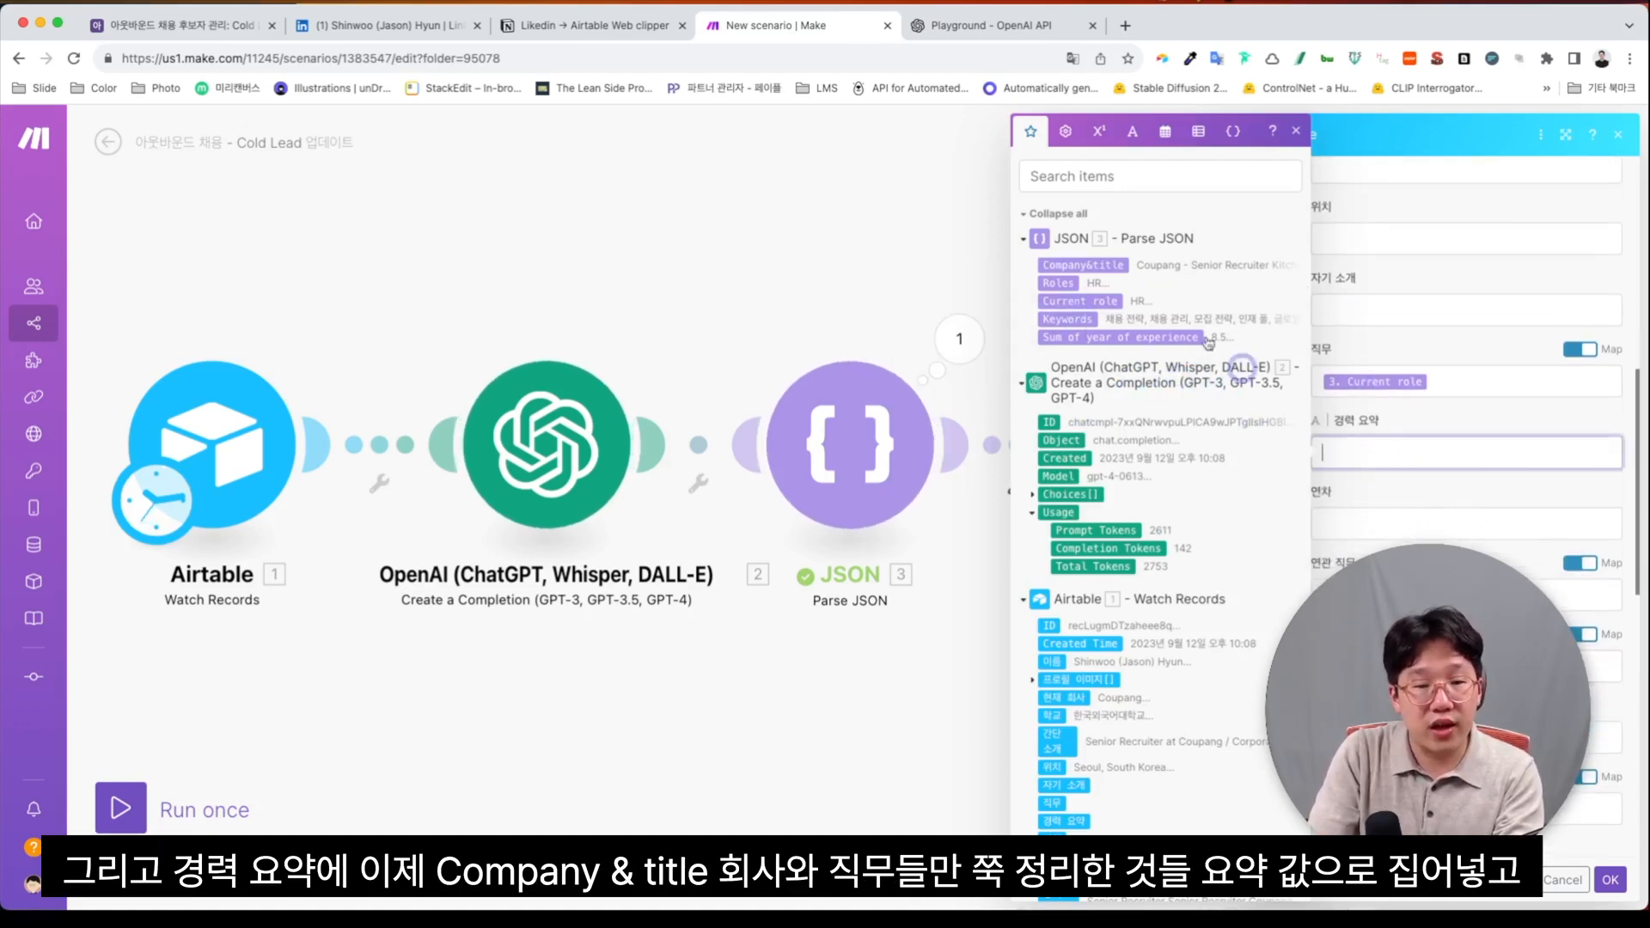
pyautogui.click(1138, 275)
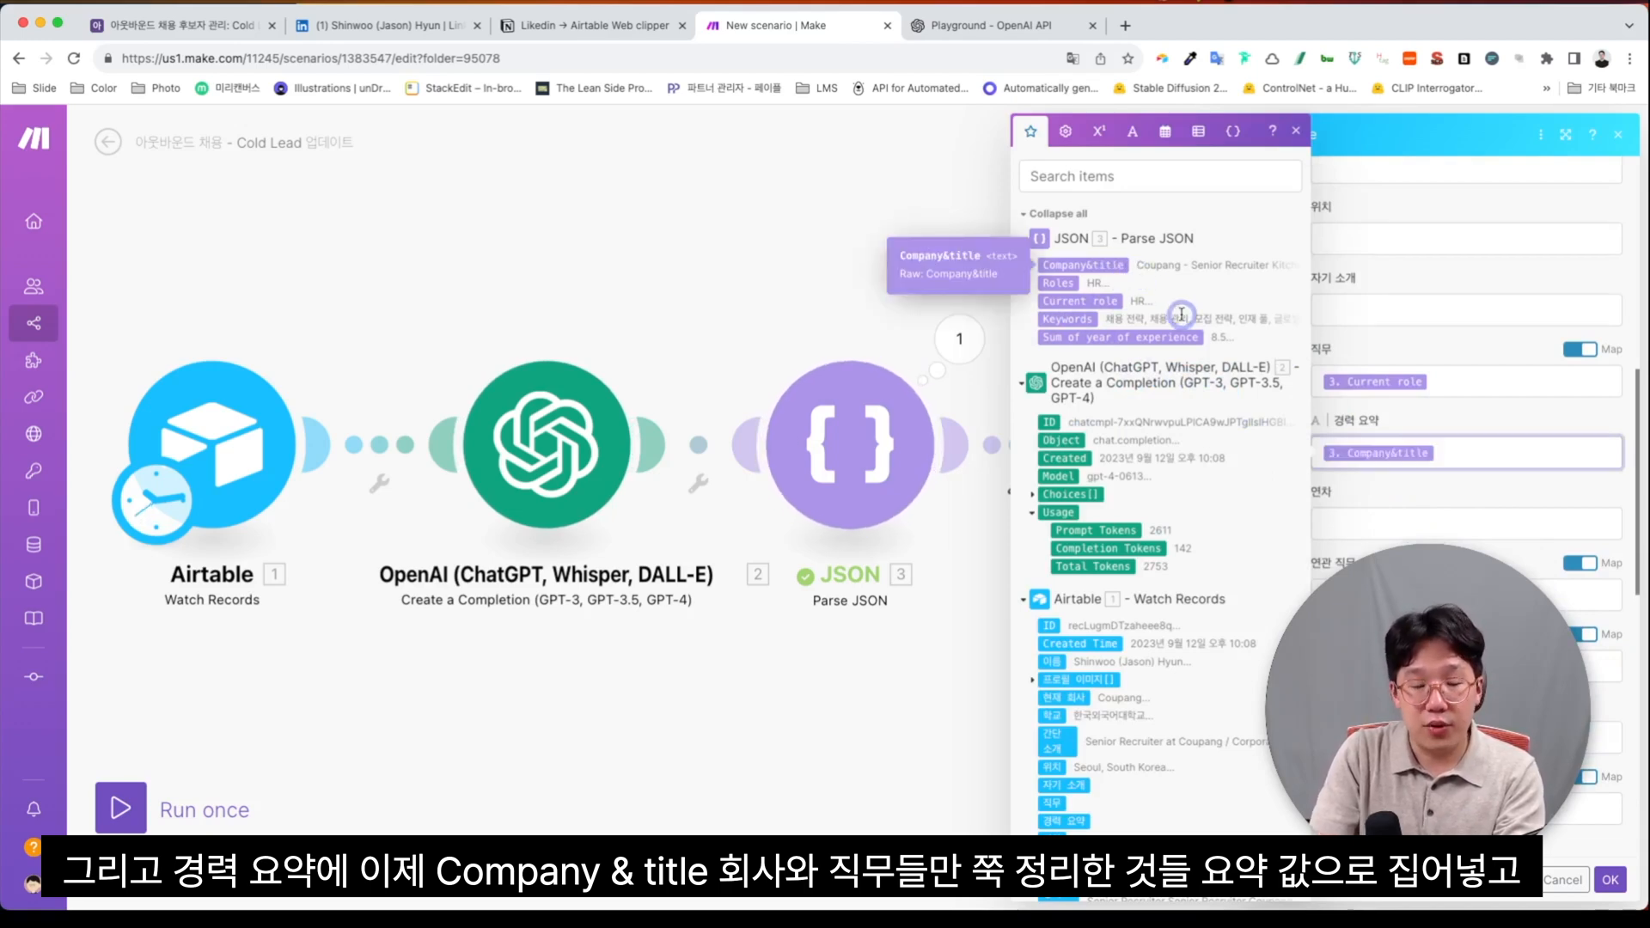
pyautogui.scroll(-1, 1456, 453)
pyautogui.scroll(-1, 1455, 453)
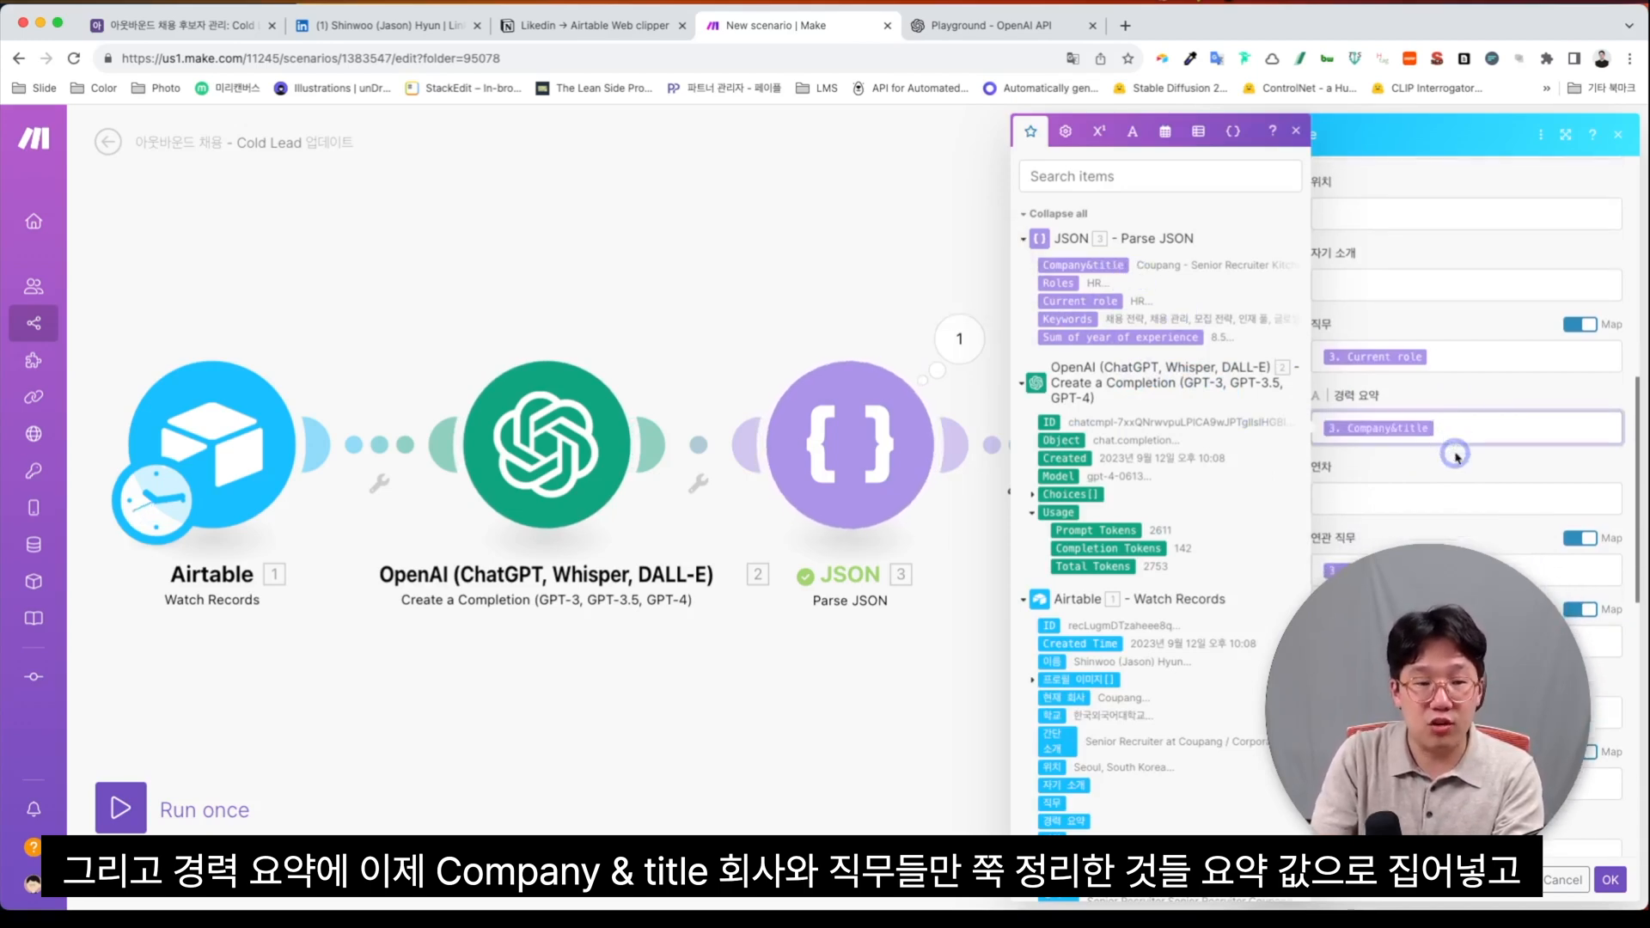
pyautogui.scroll(3, 1455, 456)
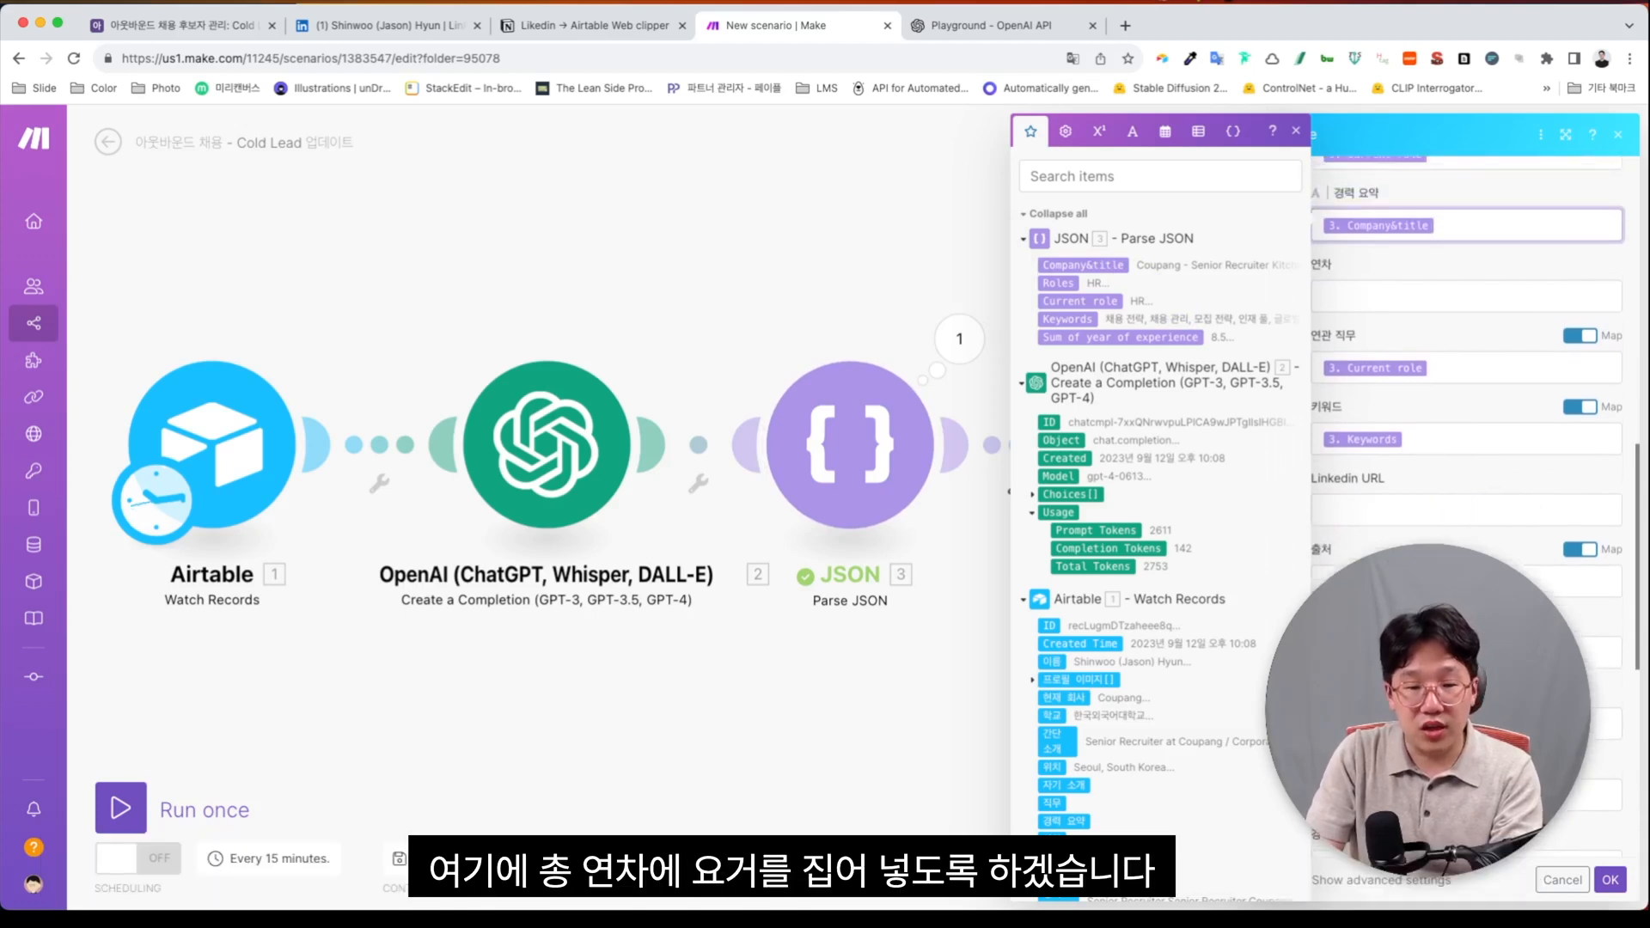
pyautogui.click(1410, 531)
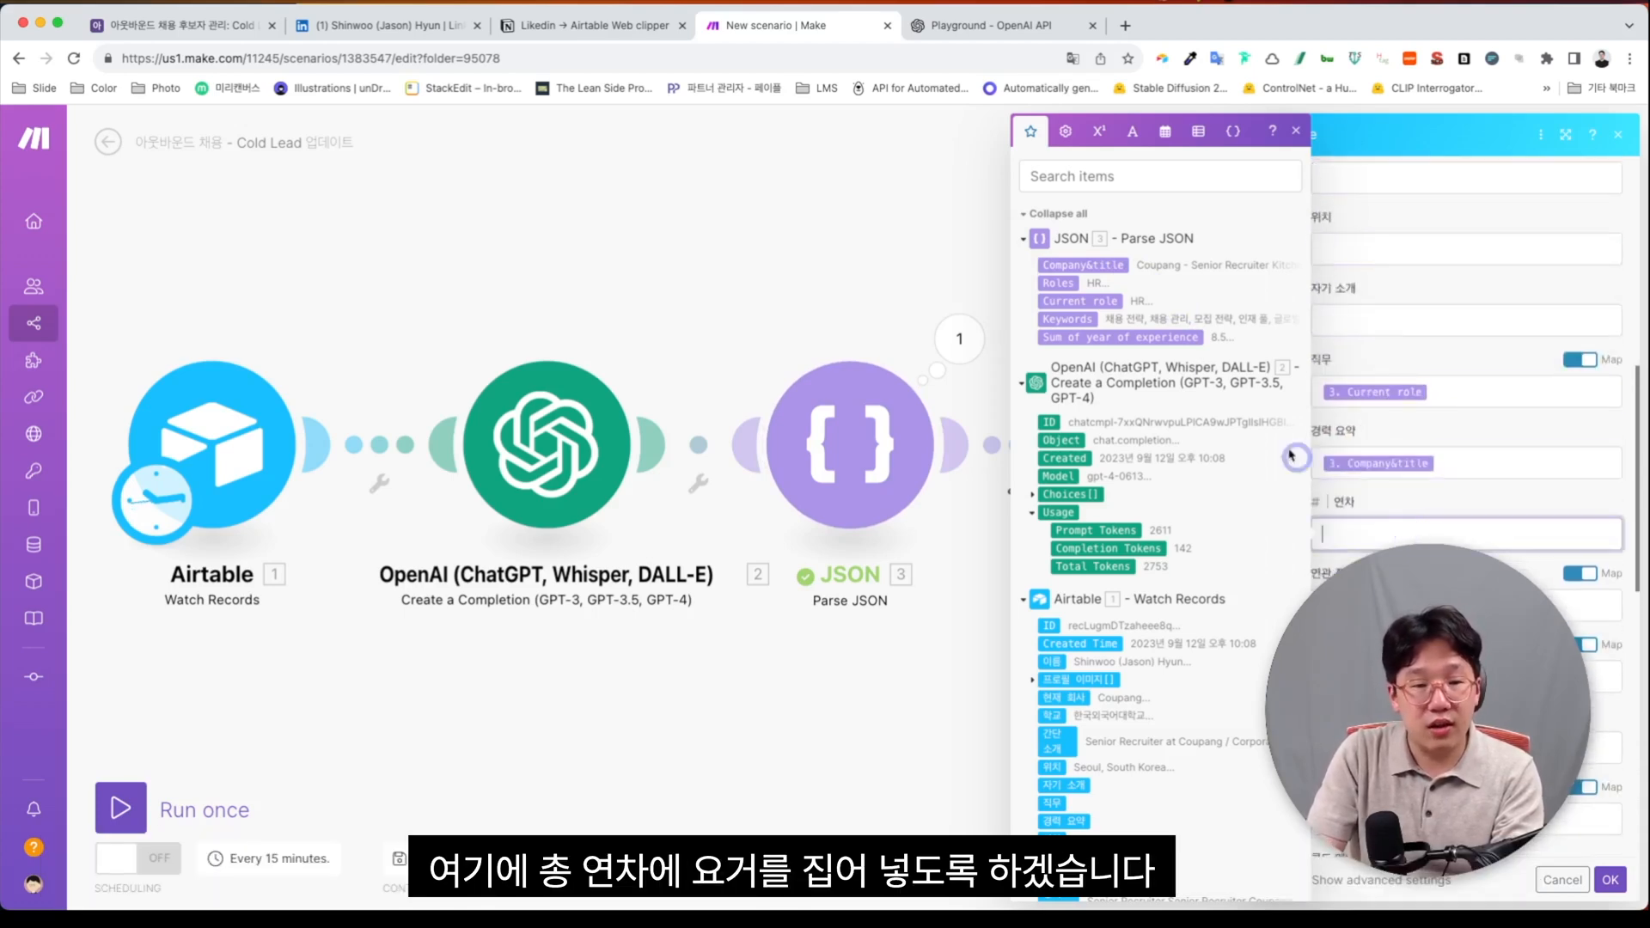
pyautogui.click(1157, 337)
pyautogui.click(1298, 137)
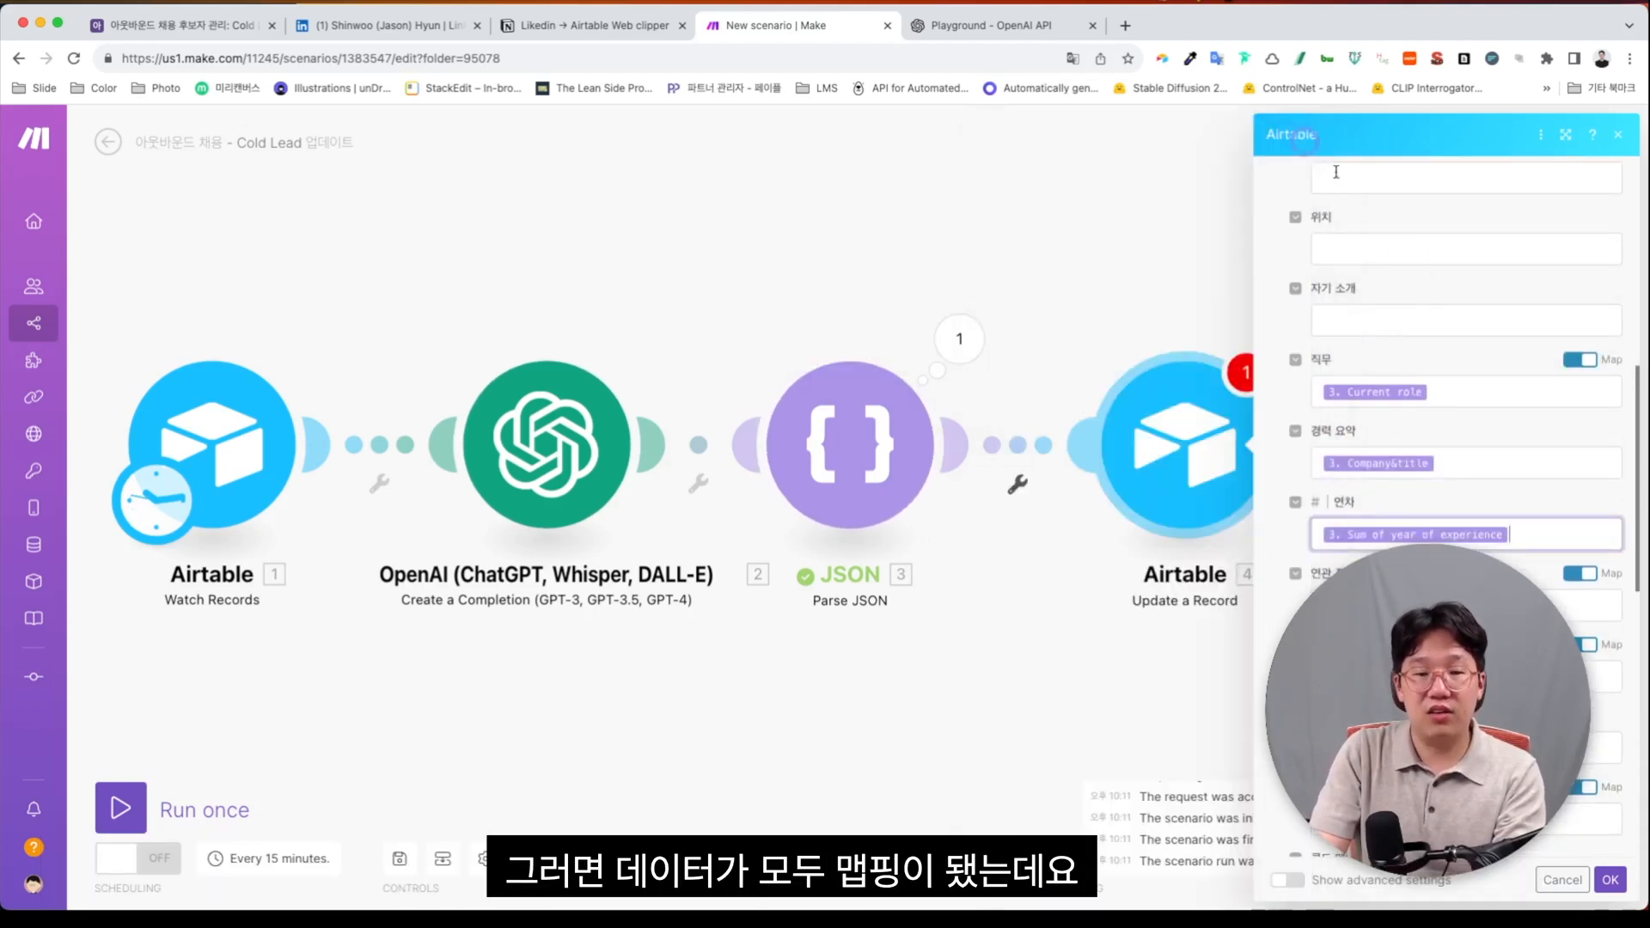
# Step: Compare the 연관 직무 and 키워드 mappings with the multi-select fields in Airtable's Cold Lead table, and return to Make
pyautogui.scroll(-2, 1427, 291)
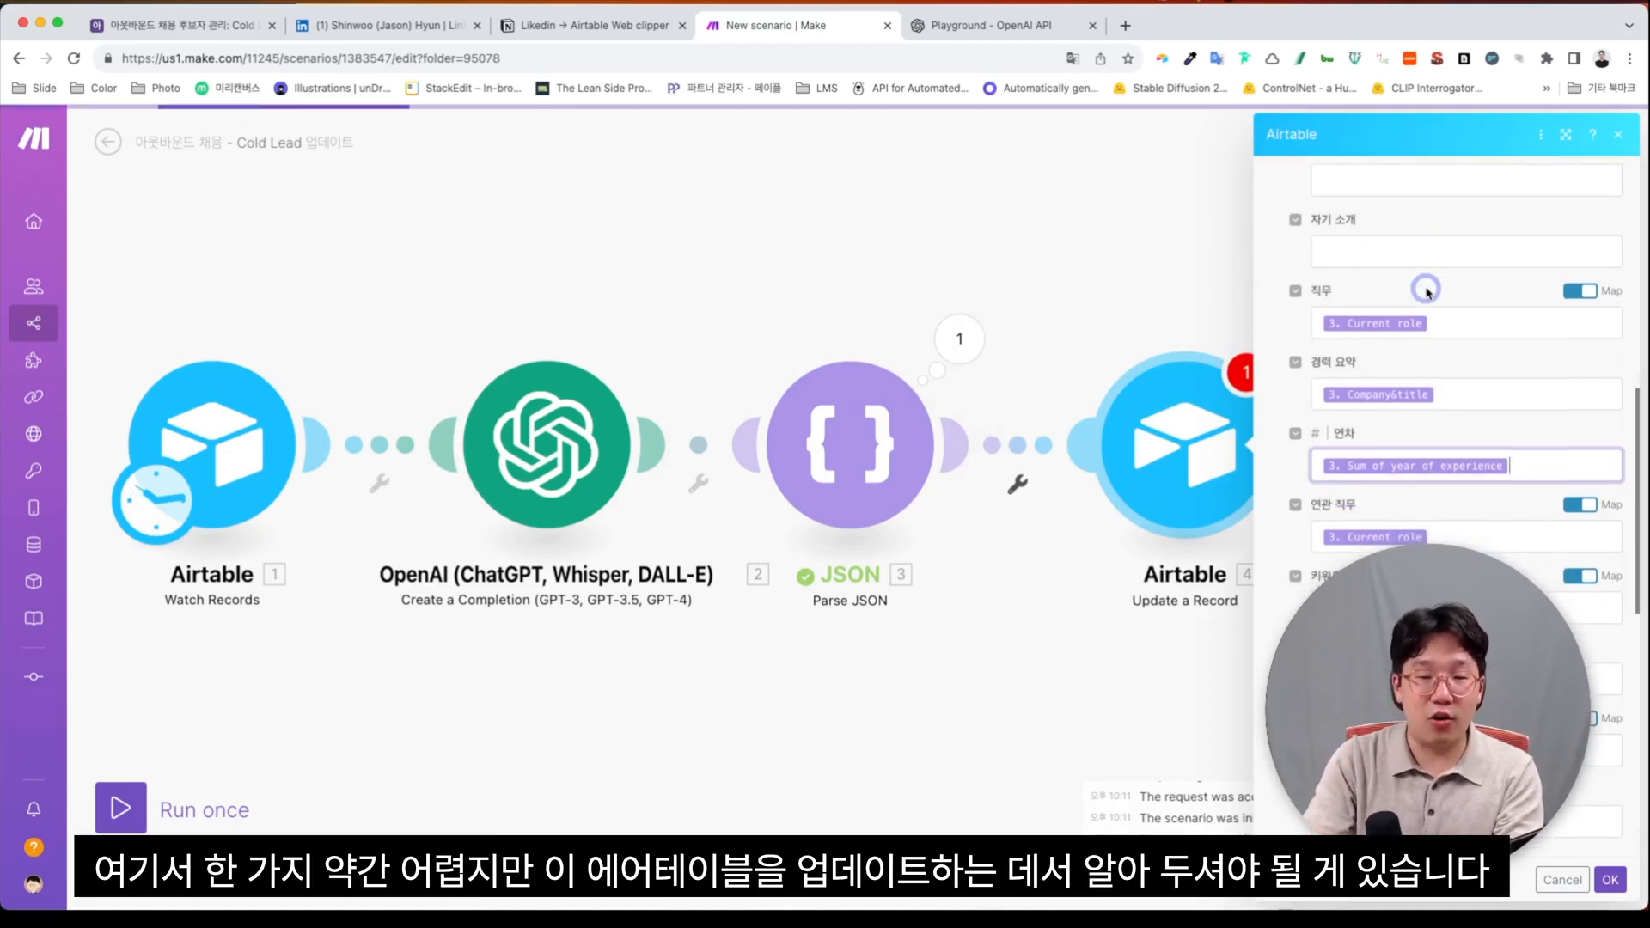
pyautogui.scroll(-3, 1427, 292)
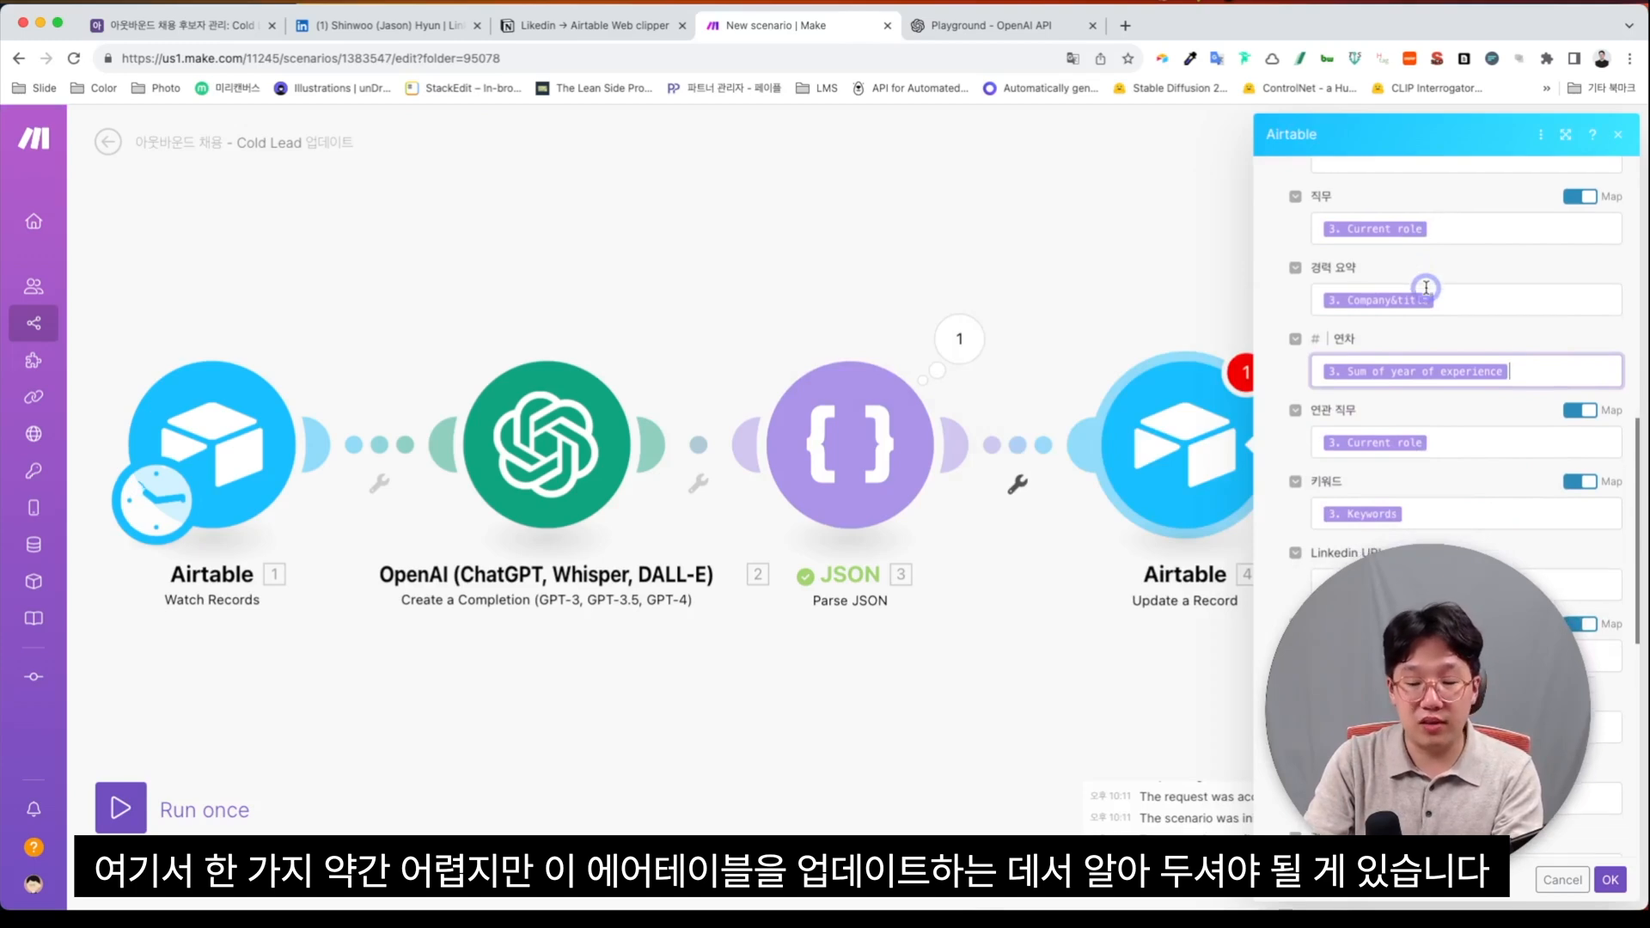
pyautogui.scroll(-1, 1308, 428)
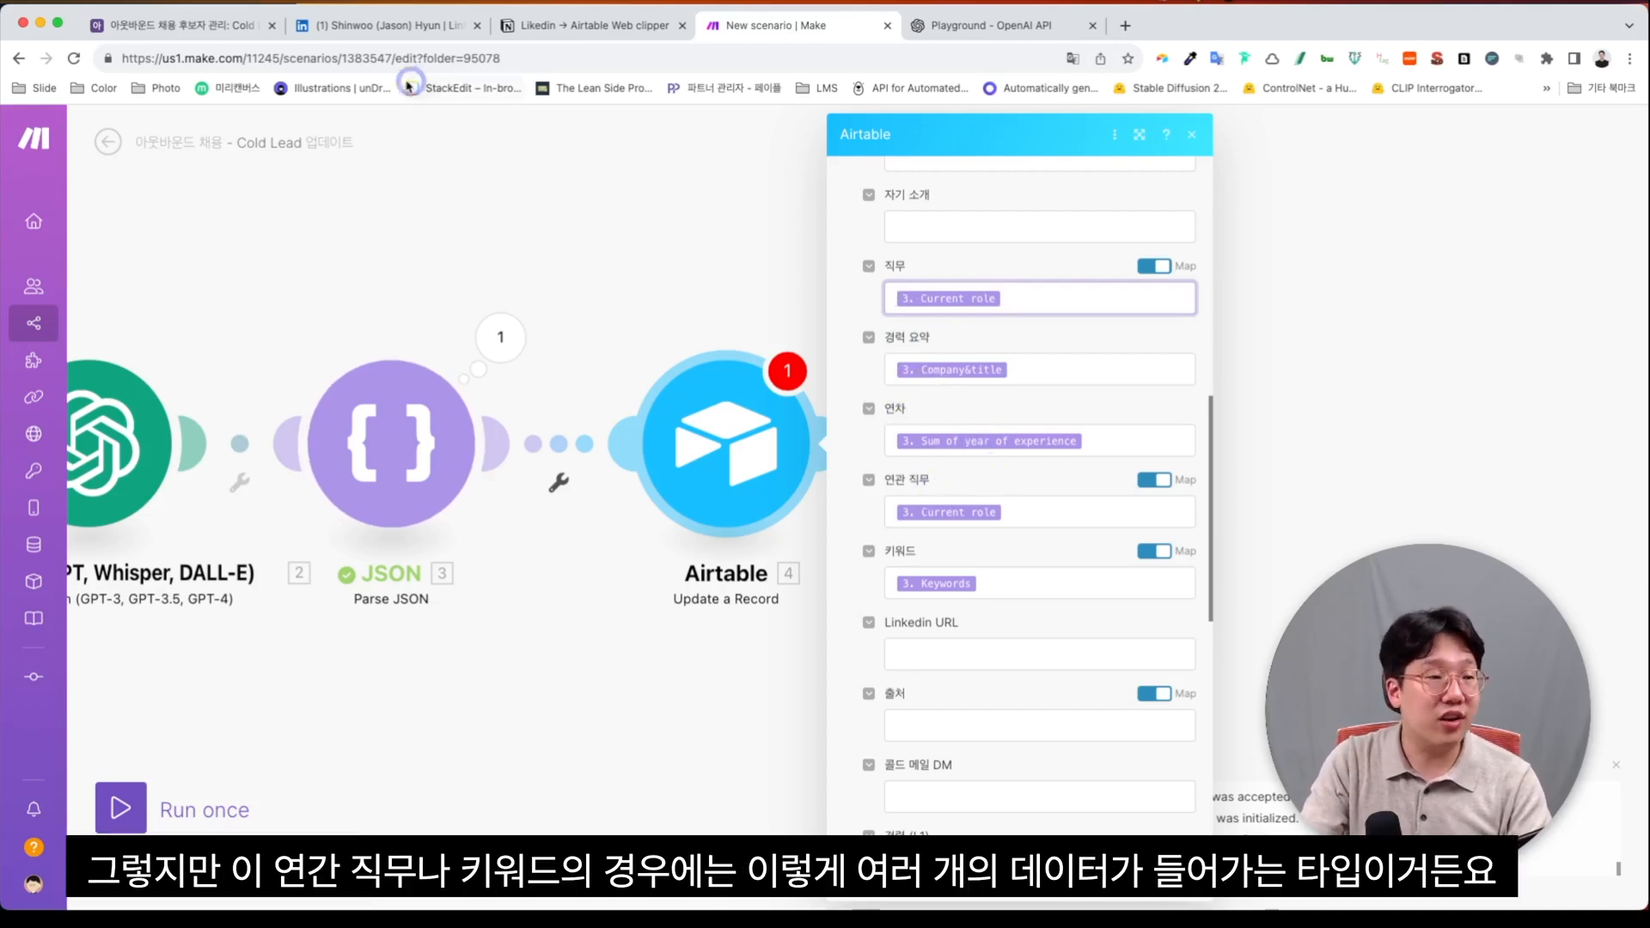
pyautogui.click(249, 25)
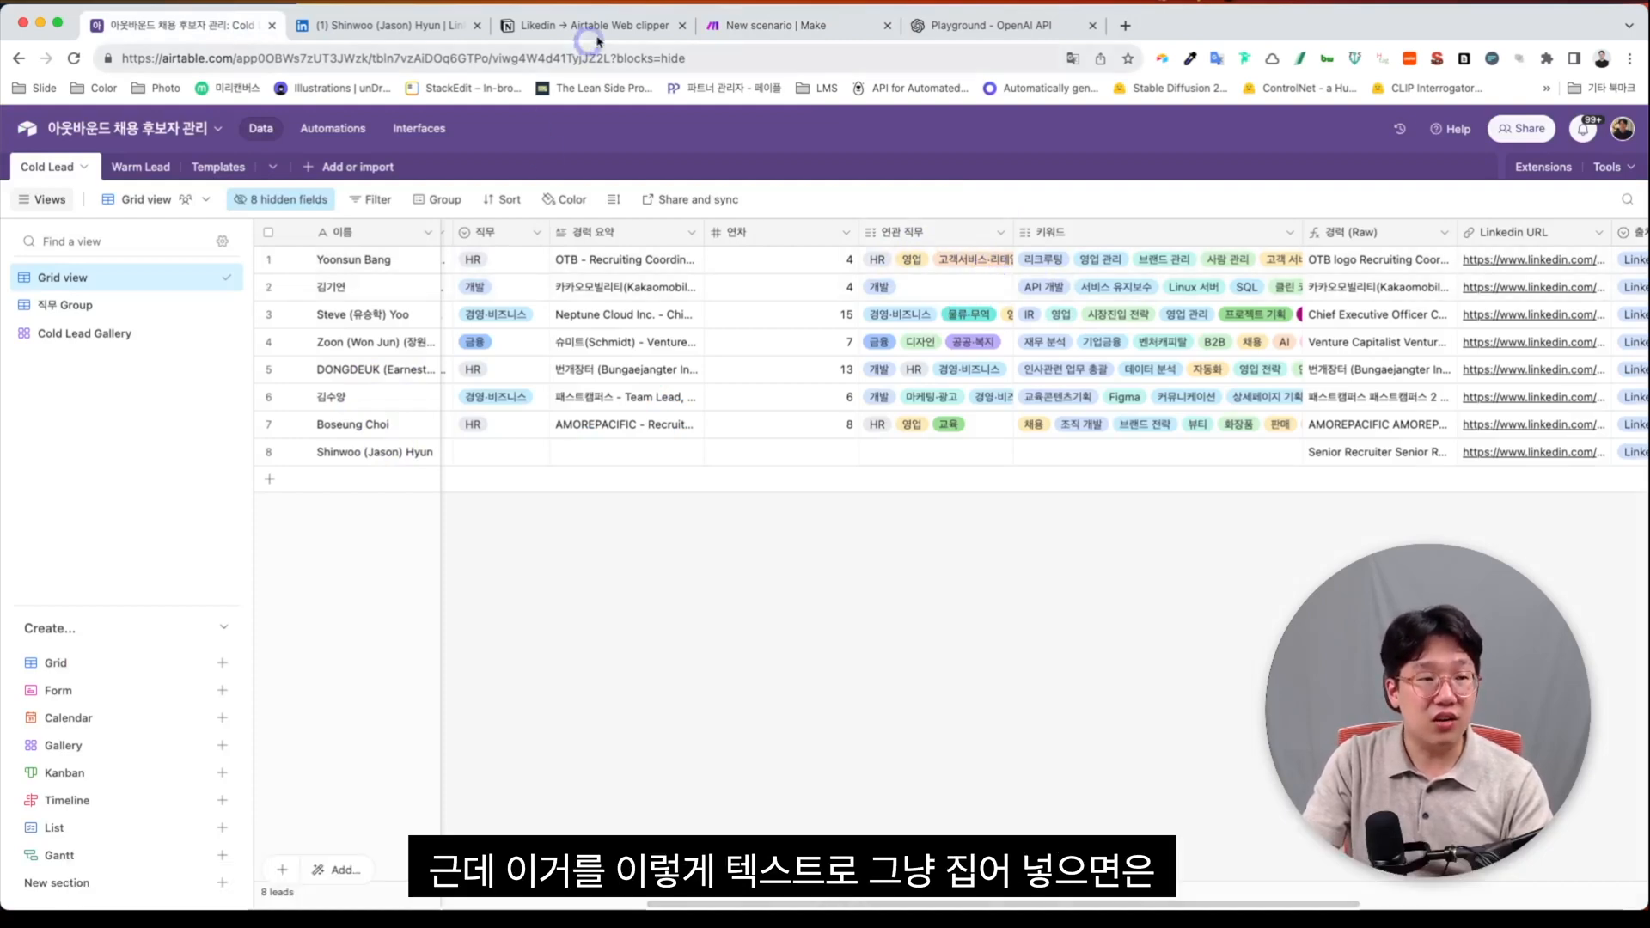
pyautogui.click(747, 25)
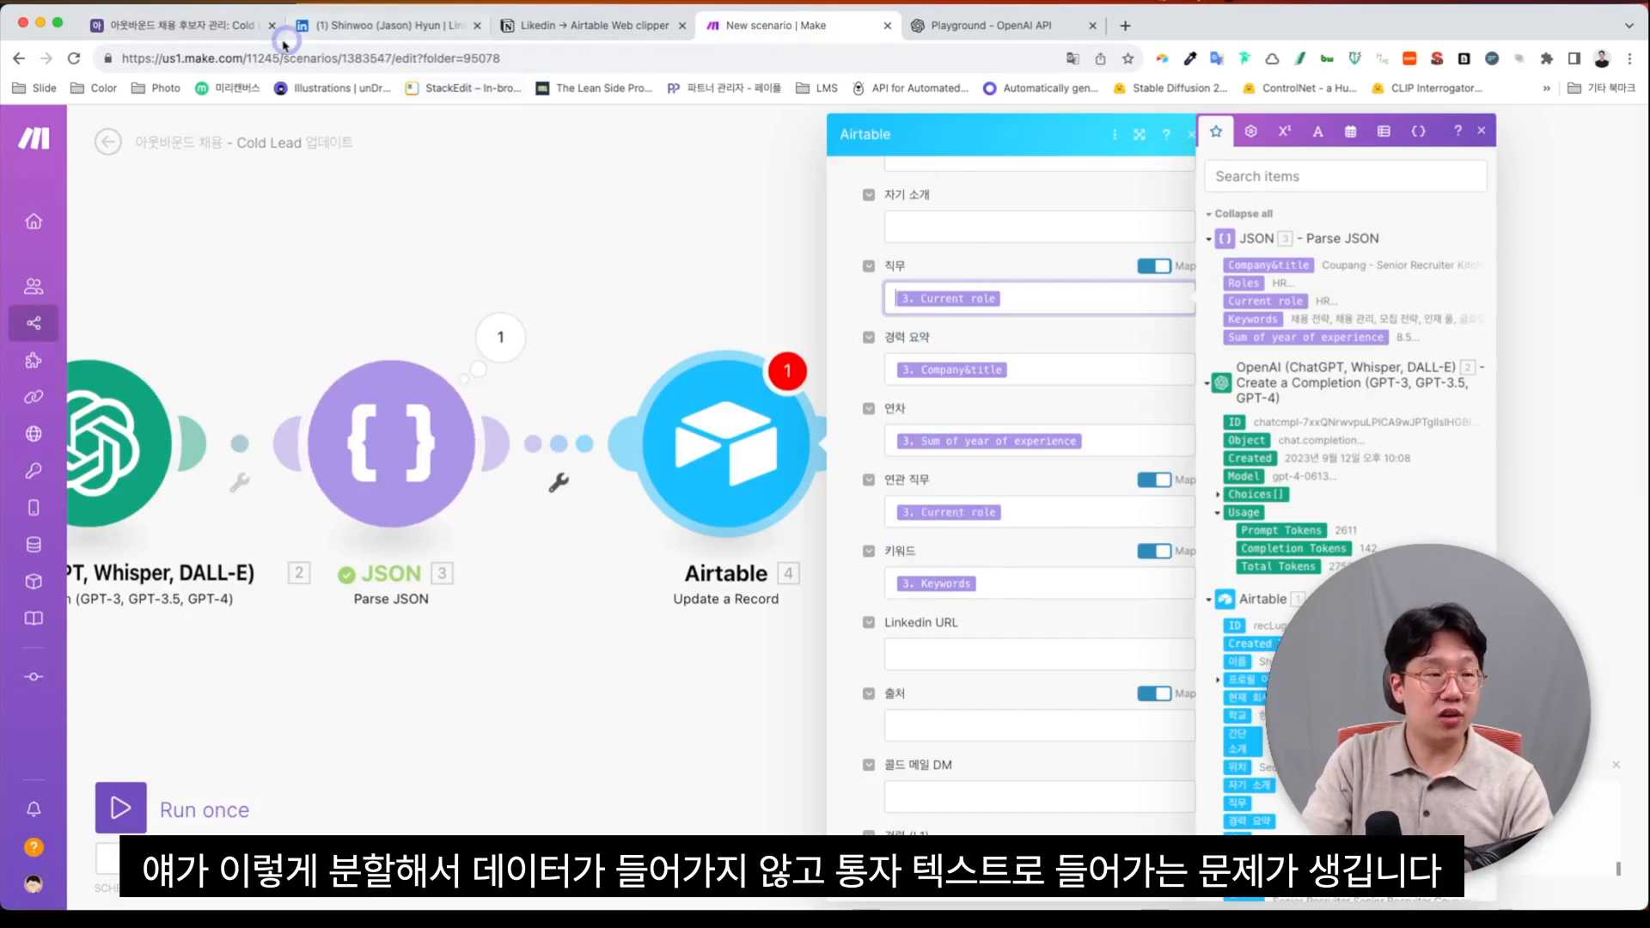
pyautogui.click(255, 34)
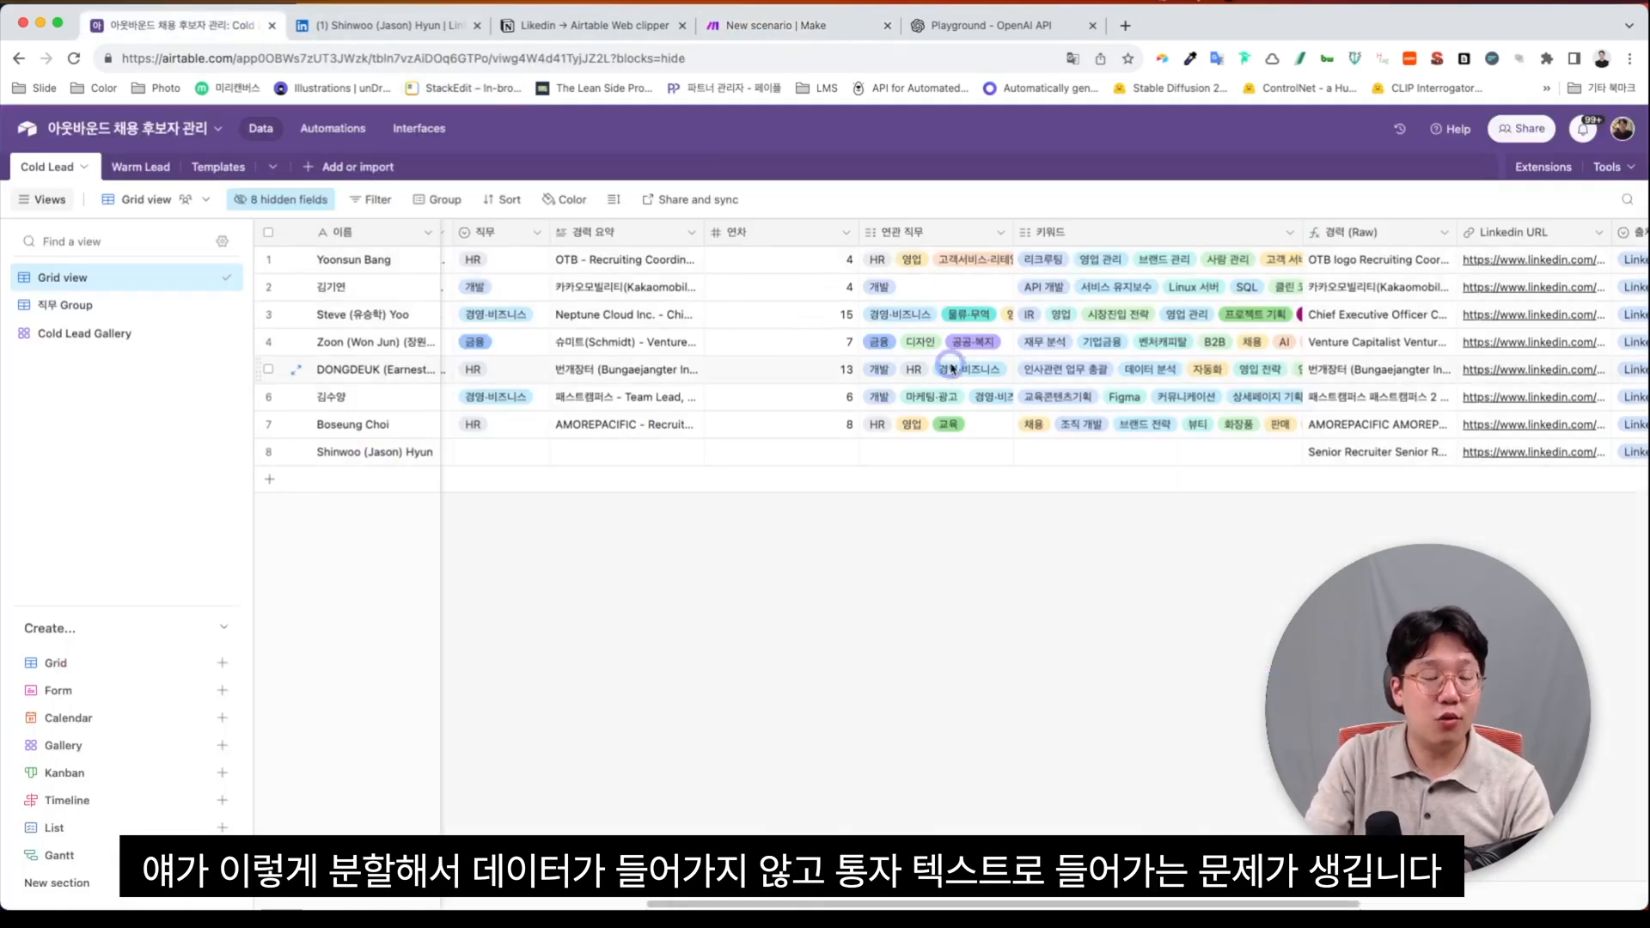
pyautogui.click(813, 34)
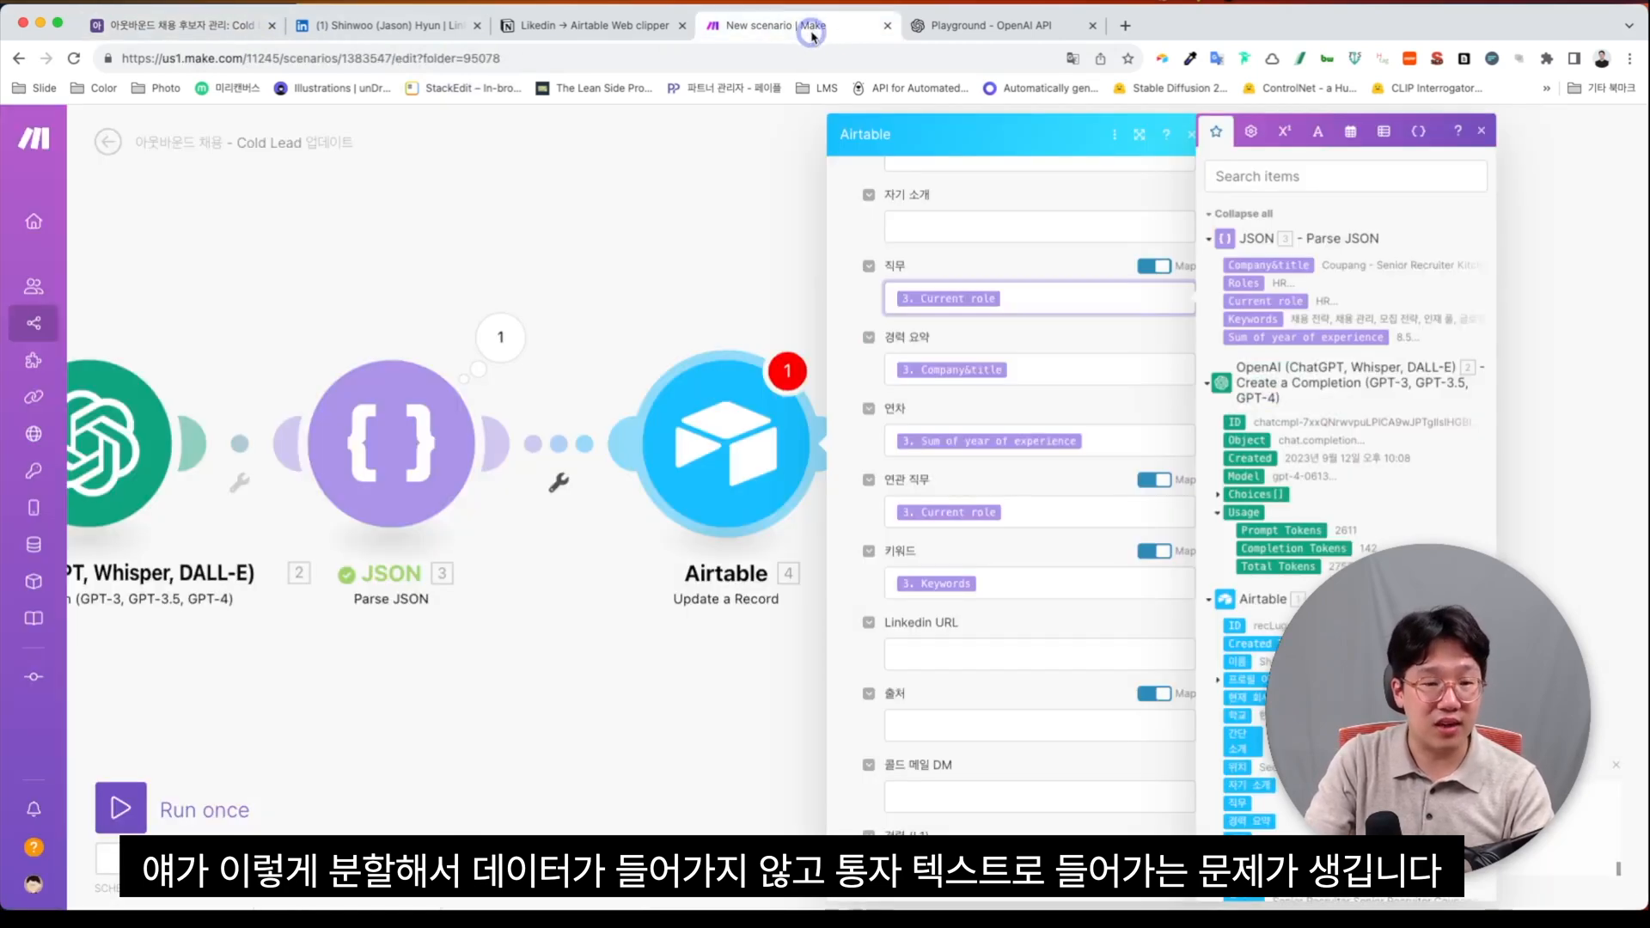
# Step: Wrap the Current role value mapped to 연관 직무 in a split function with a comma as the separator
pyautogui.click(1063, 513)
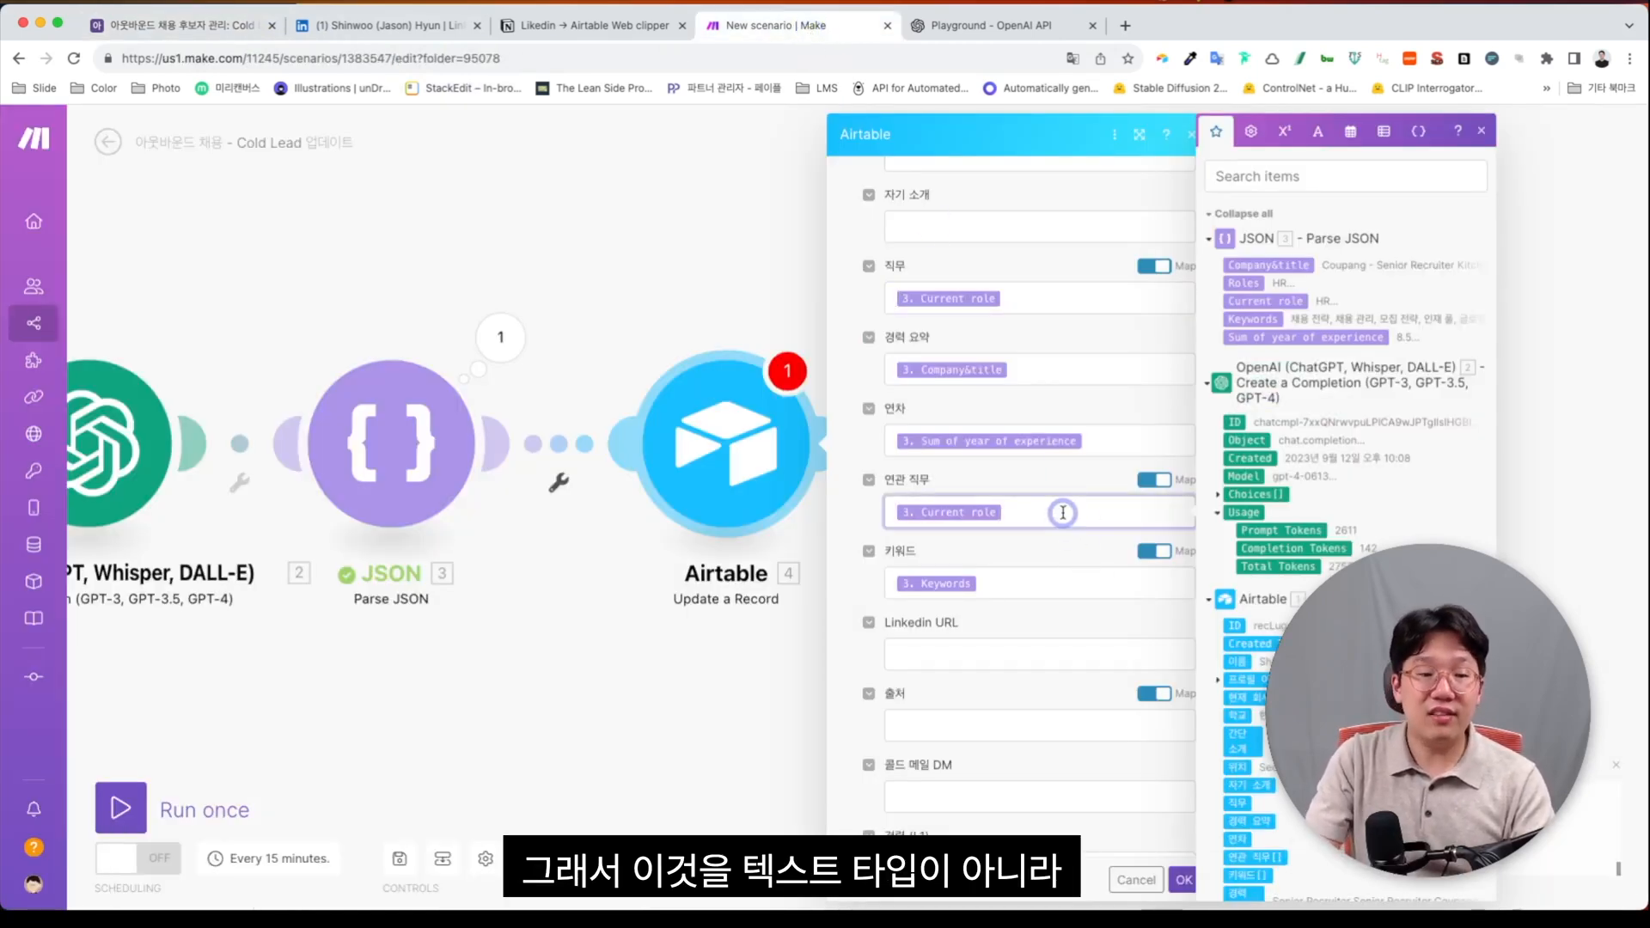
pyautogui.write('spl')
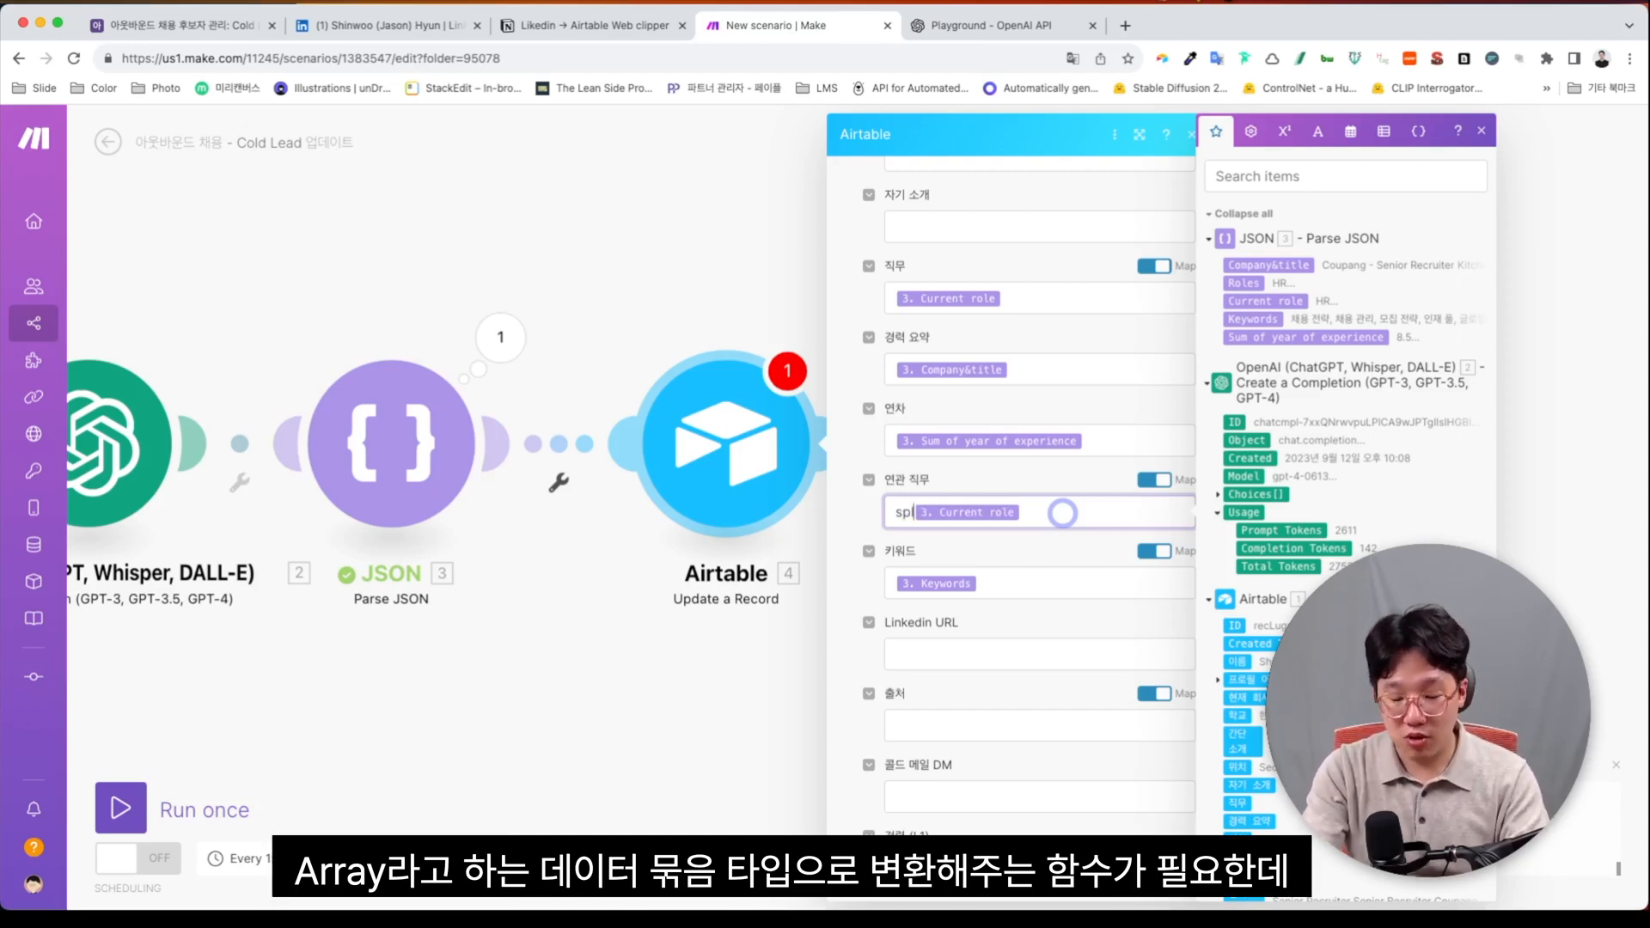
pyautogui.write('it(')
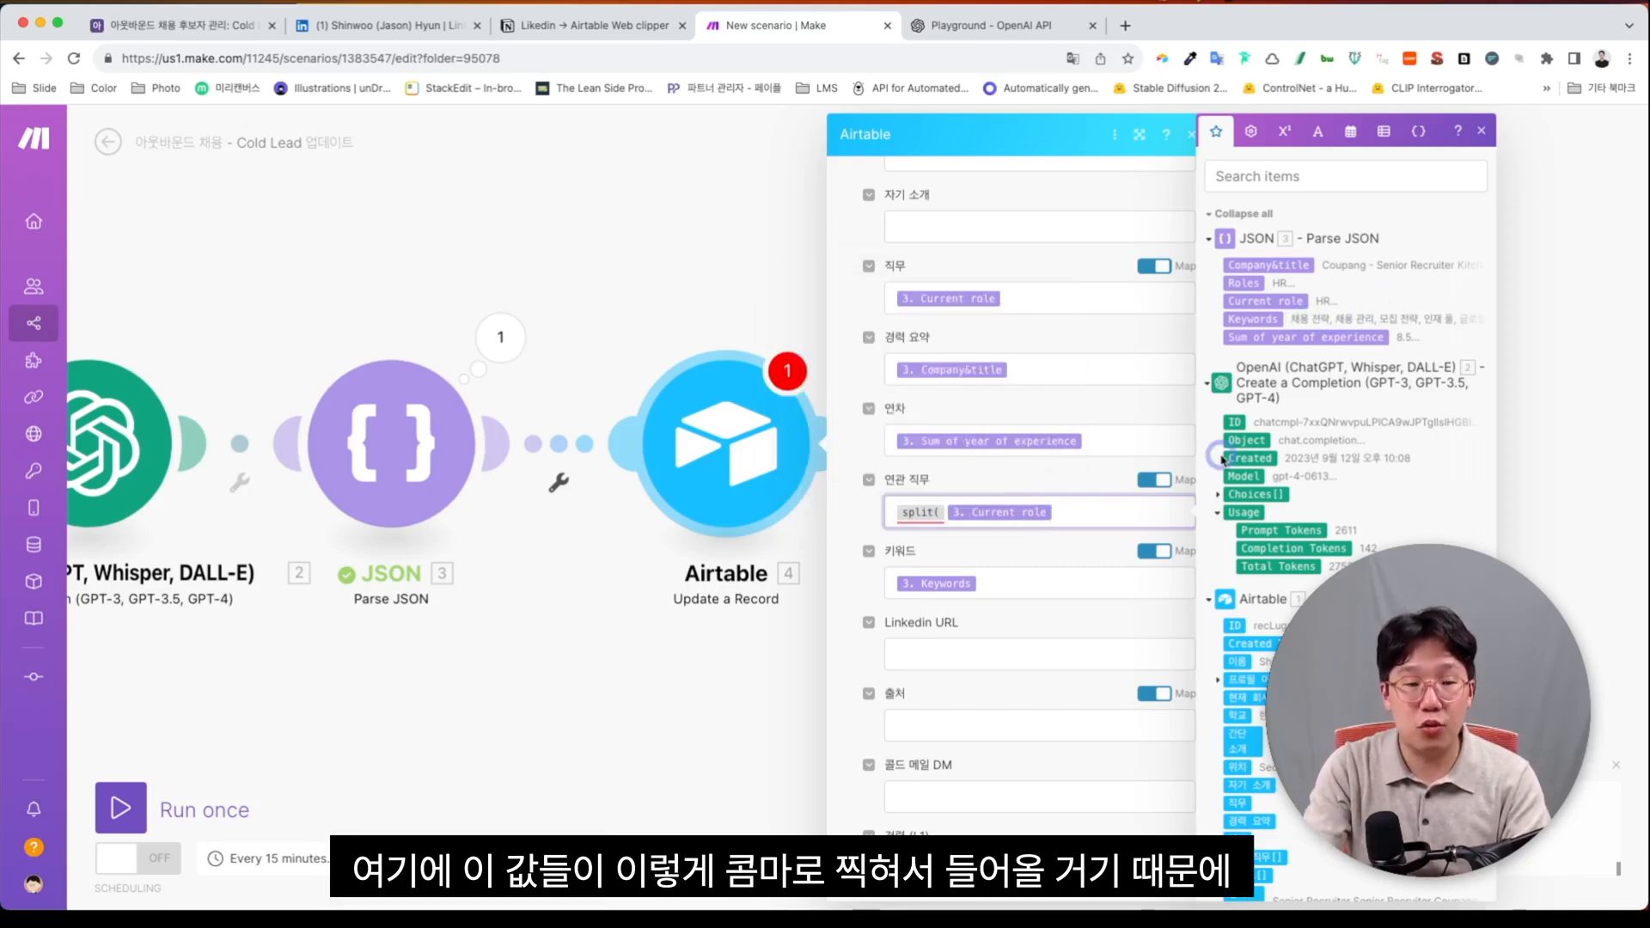
pyautogui.write('; ,')
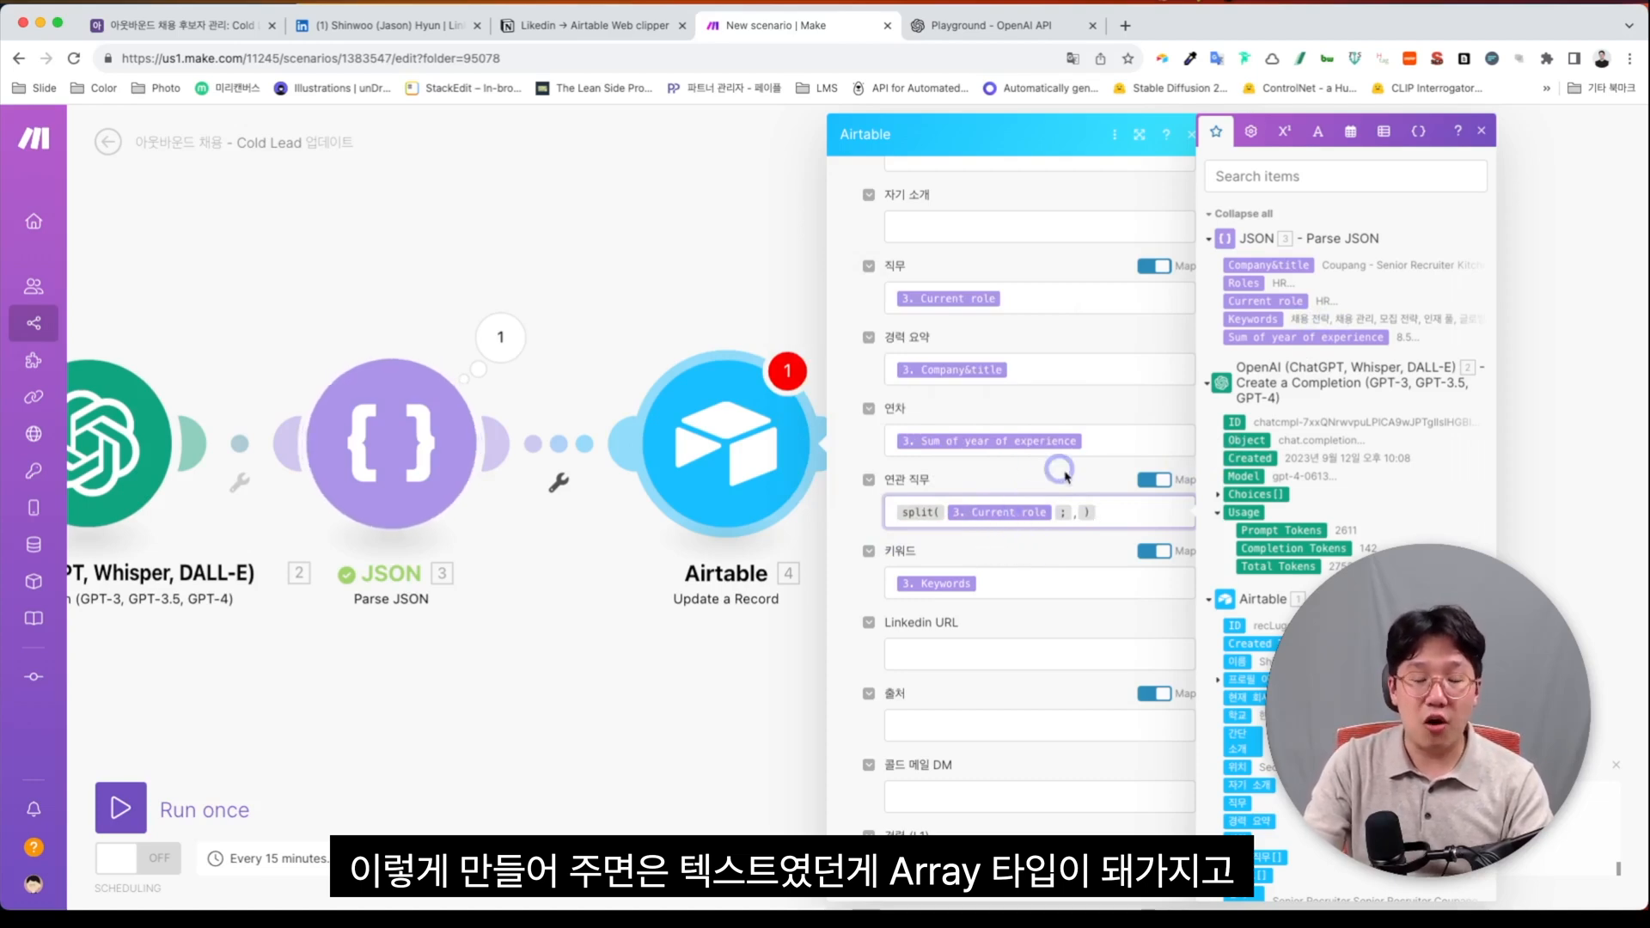
# Step: Wrap the Keywords value mapped to 키워드 in a split function with a comma as the separator
pyautogui.click(1036, 583)
pyautogui.write('sp')
pyautogui.press('BackSpace')
pyautogui.press('BackSpace')
pyautogui.press('Home')
pyautogui.write('split(')
pyautogui.press('BackSpace')
pyautogui.press('BackSpace')
pyautogui.press('BackSpace')
pyautogui.press('BackSpace')
pyautogui.press('BackSpace')
pyautogui.press('BackSpace')
pyautogui.write('split(')
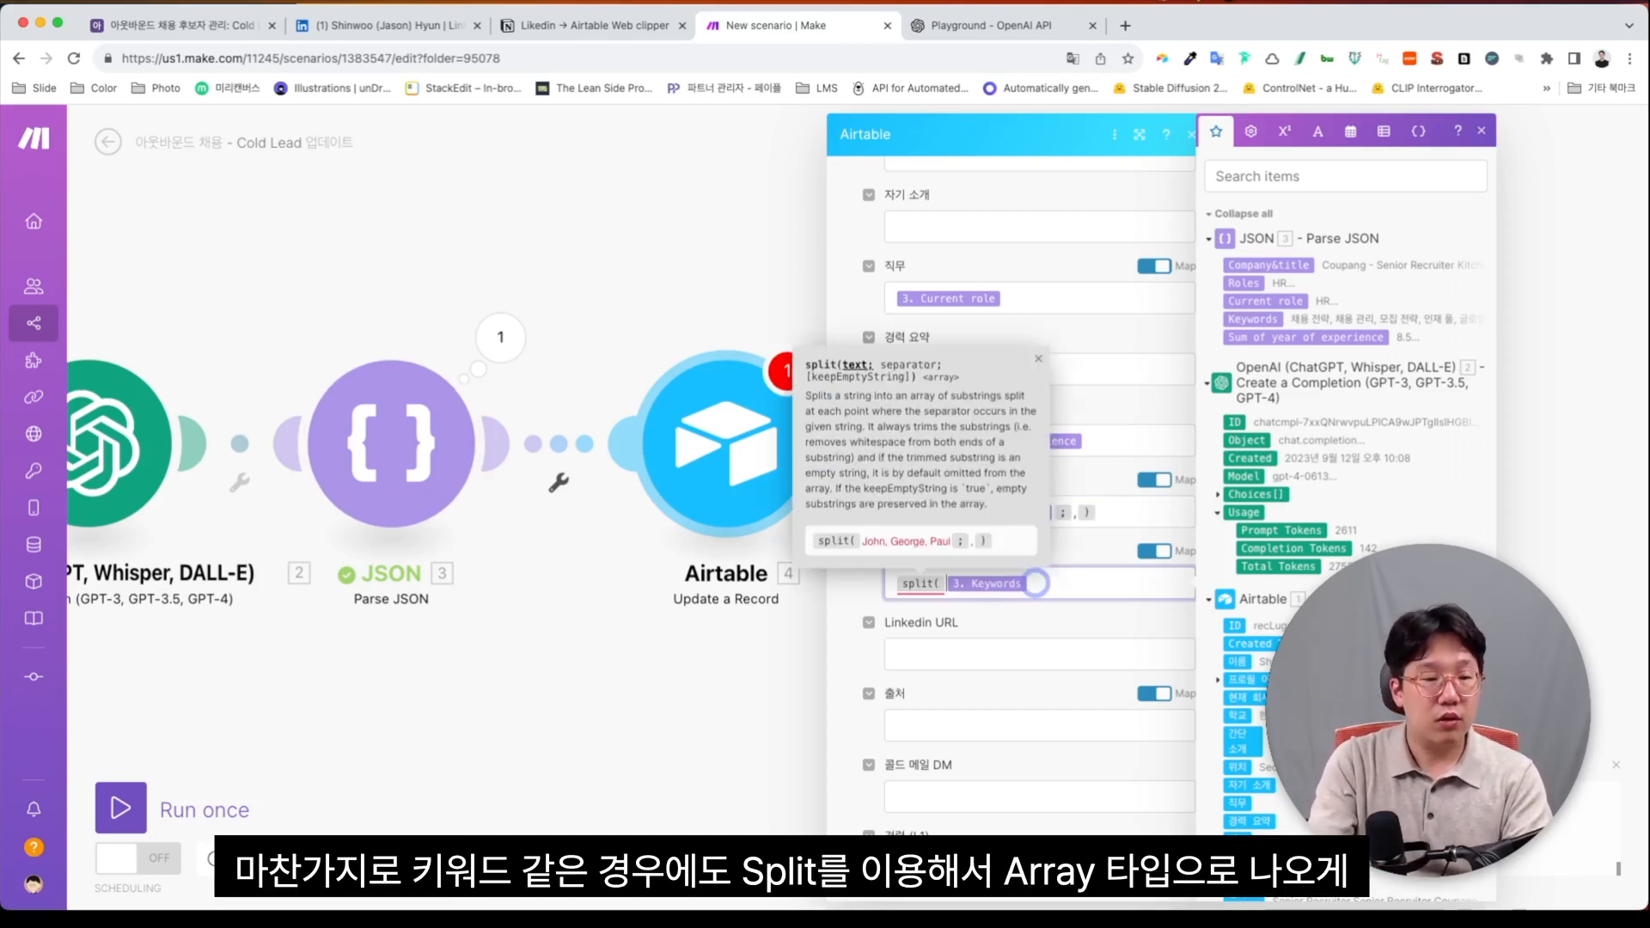
pyautogui.write('; ,')
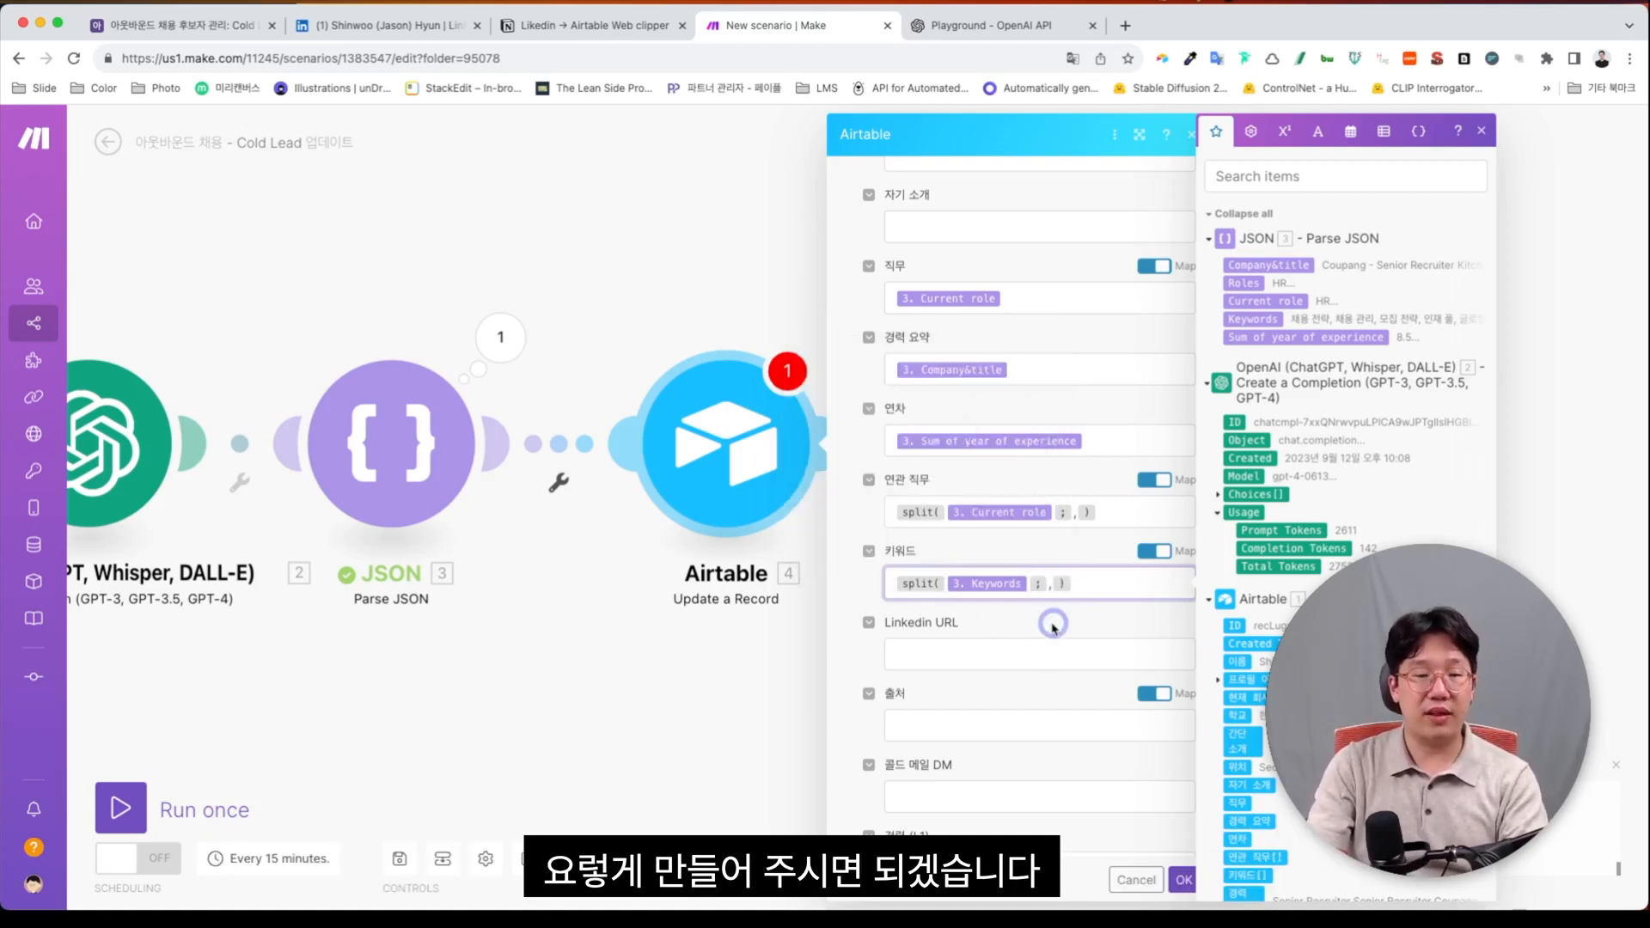
# Step: Set Smart links to Yes for the Airtable Update a Record module
pyautogui.scroll(-10, 1050, 624)
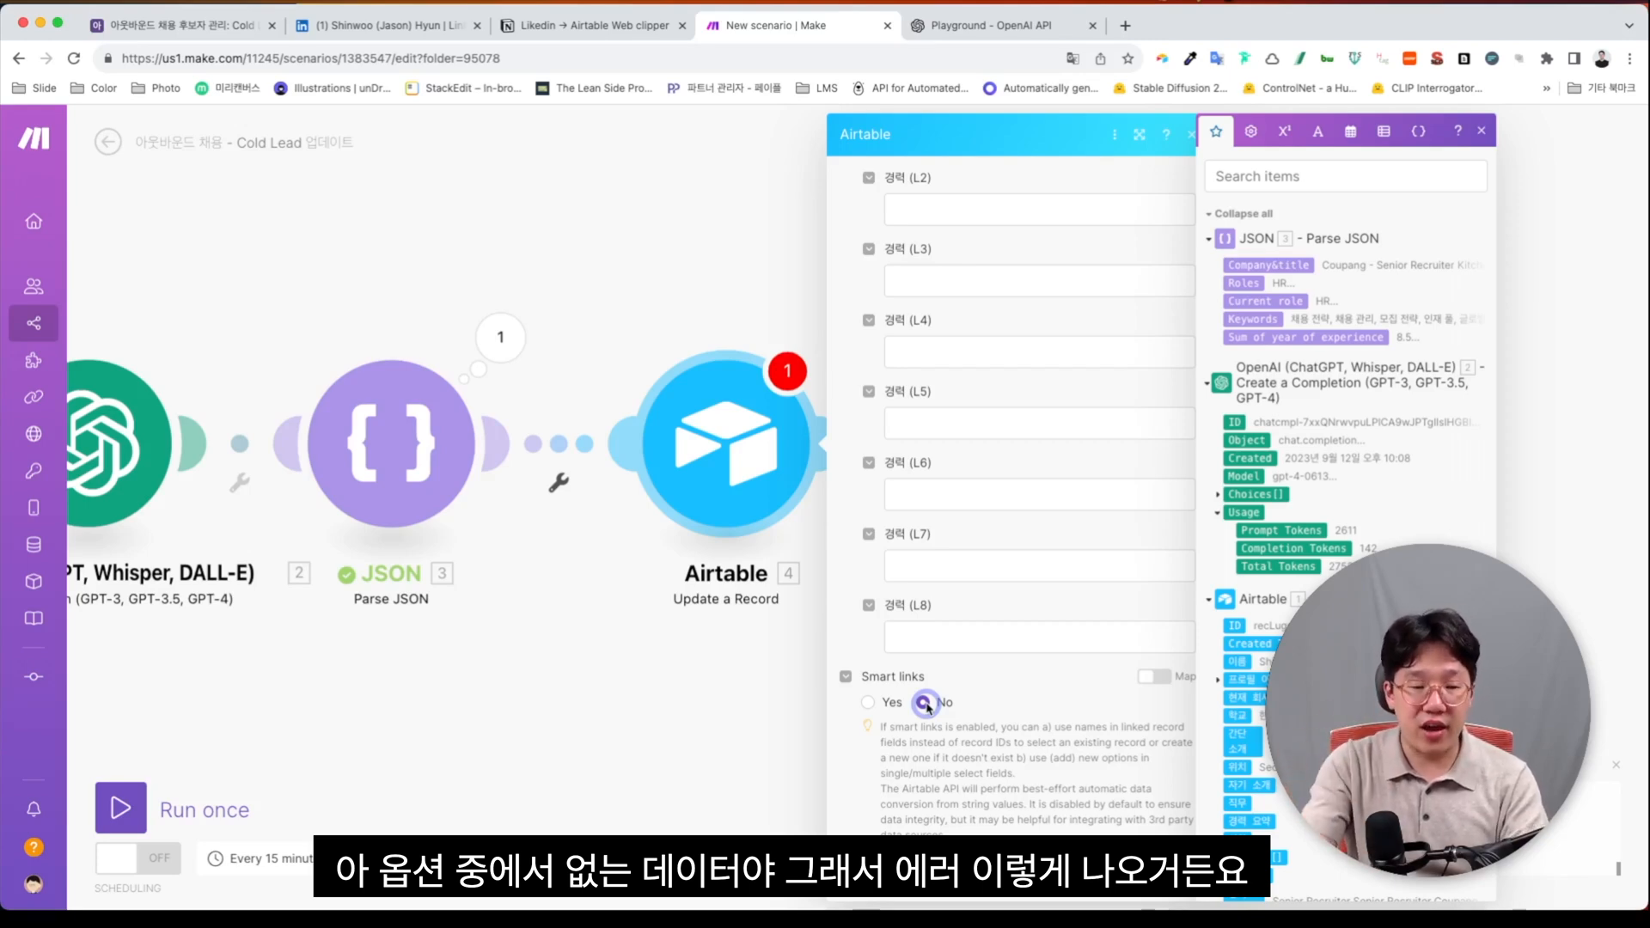
pyautogui.click(870, 703)
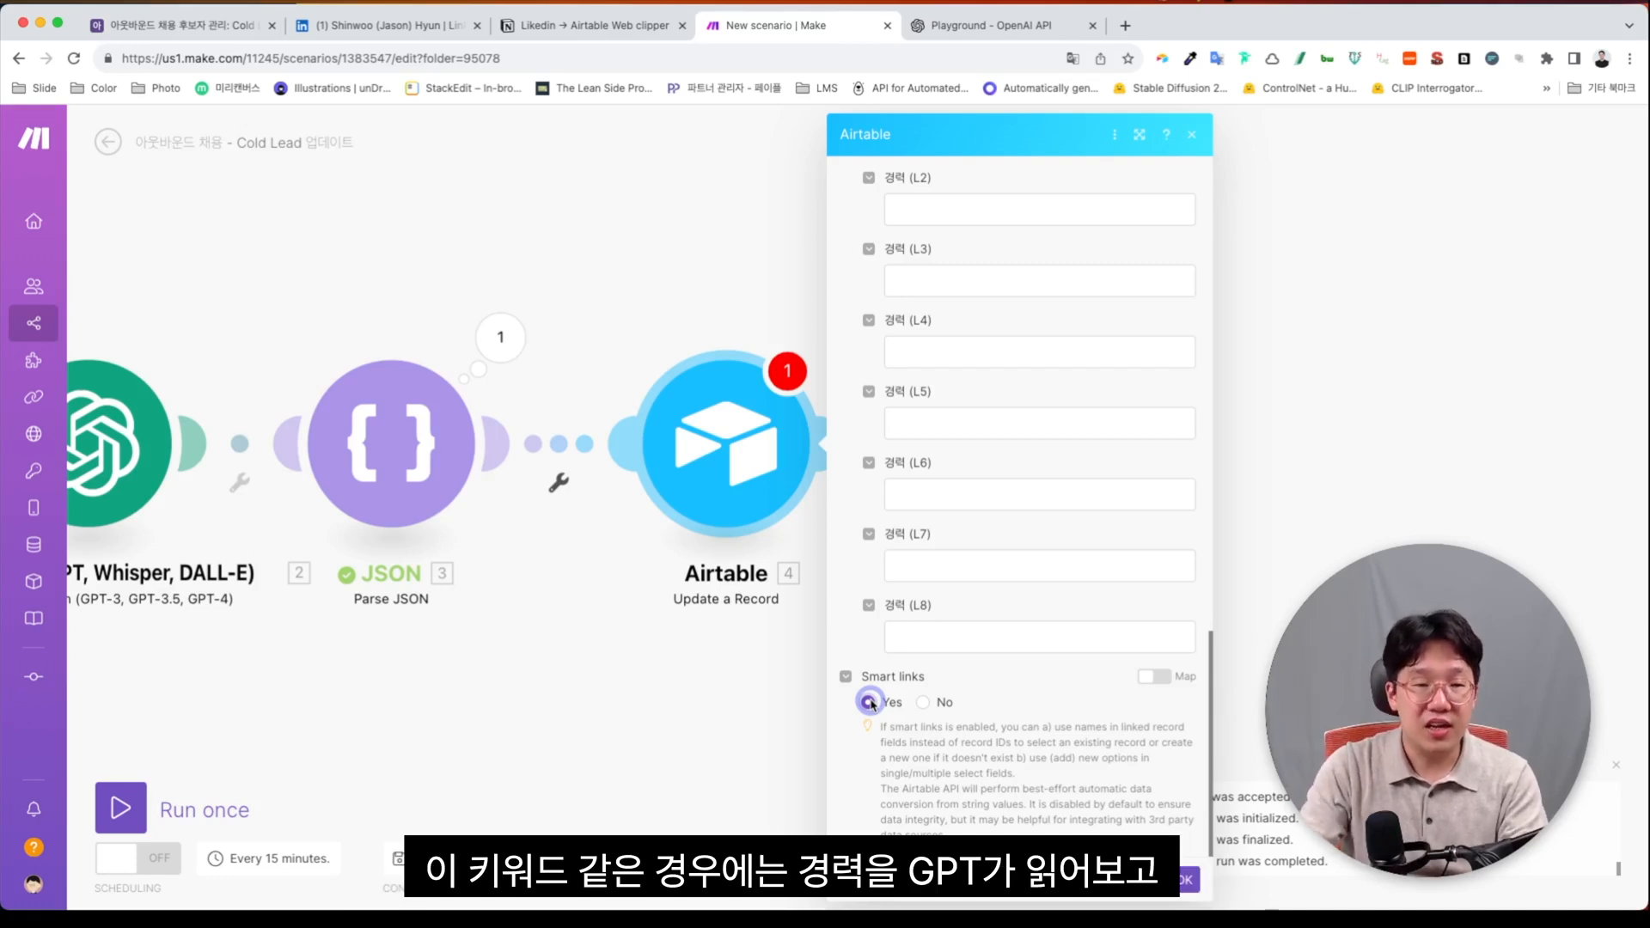
pyautogui.scroll(2, 870, 704)
pyautogui.scroll(8, 870, 703)
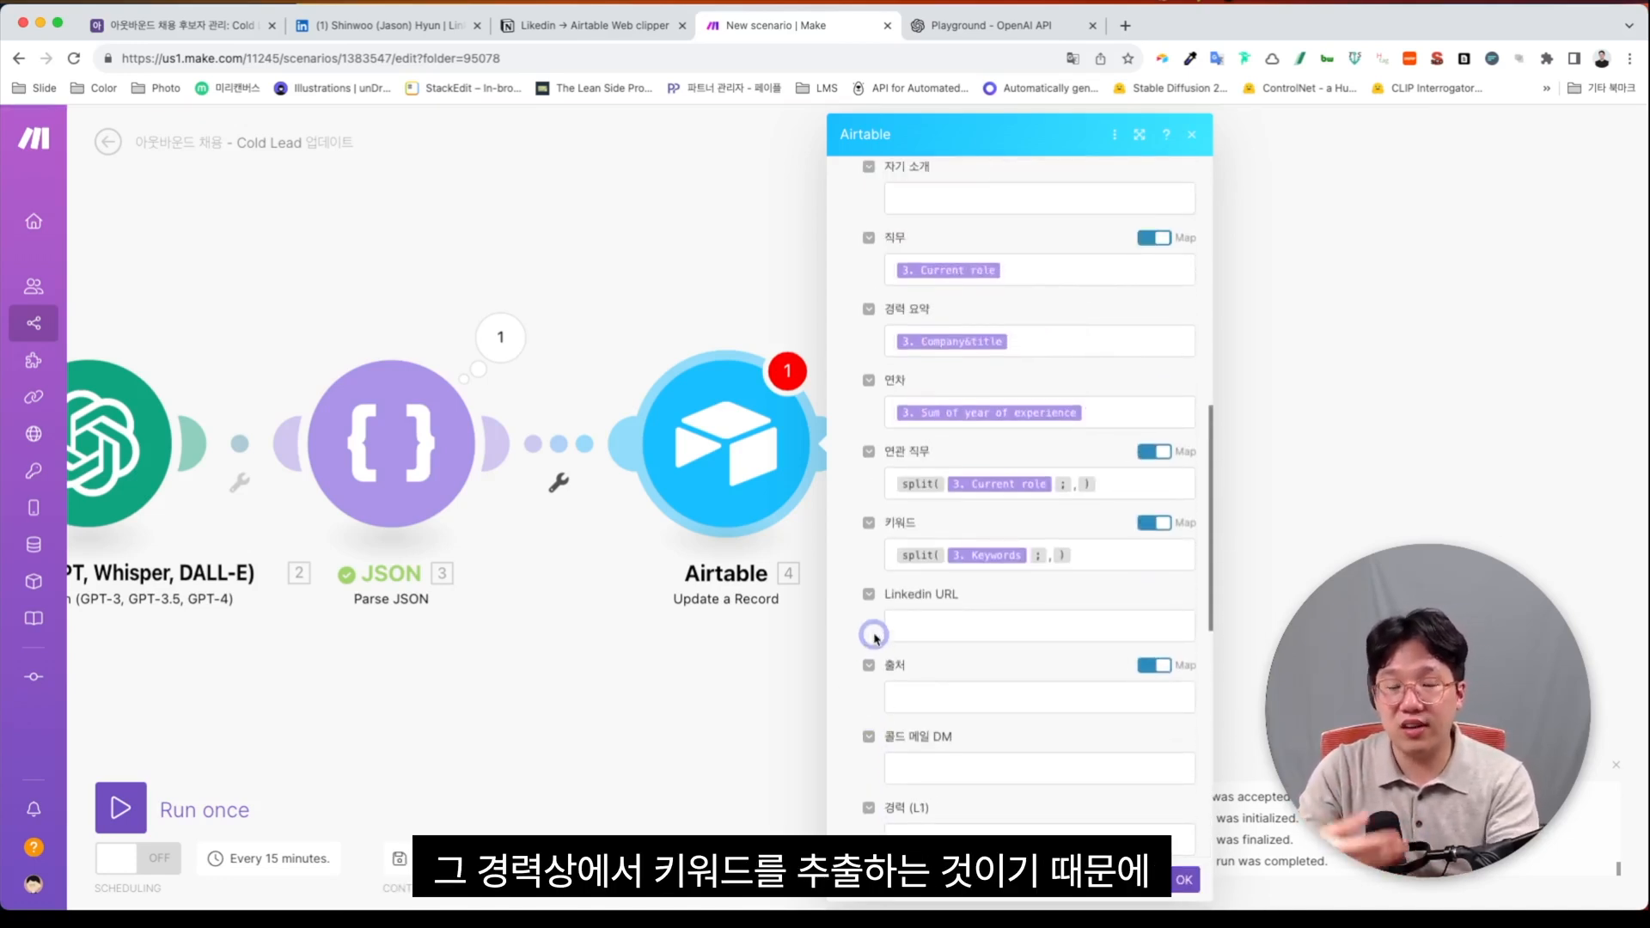
# Step: Switch to Airtable and review the multiple-select options of the 키워드 field in the Cold Lead table without saving changes
pyautogui.click(207, 19)
pyautogui.click(1291, 234)
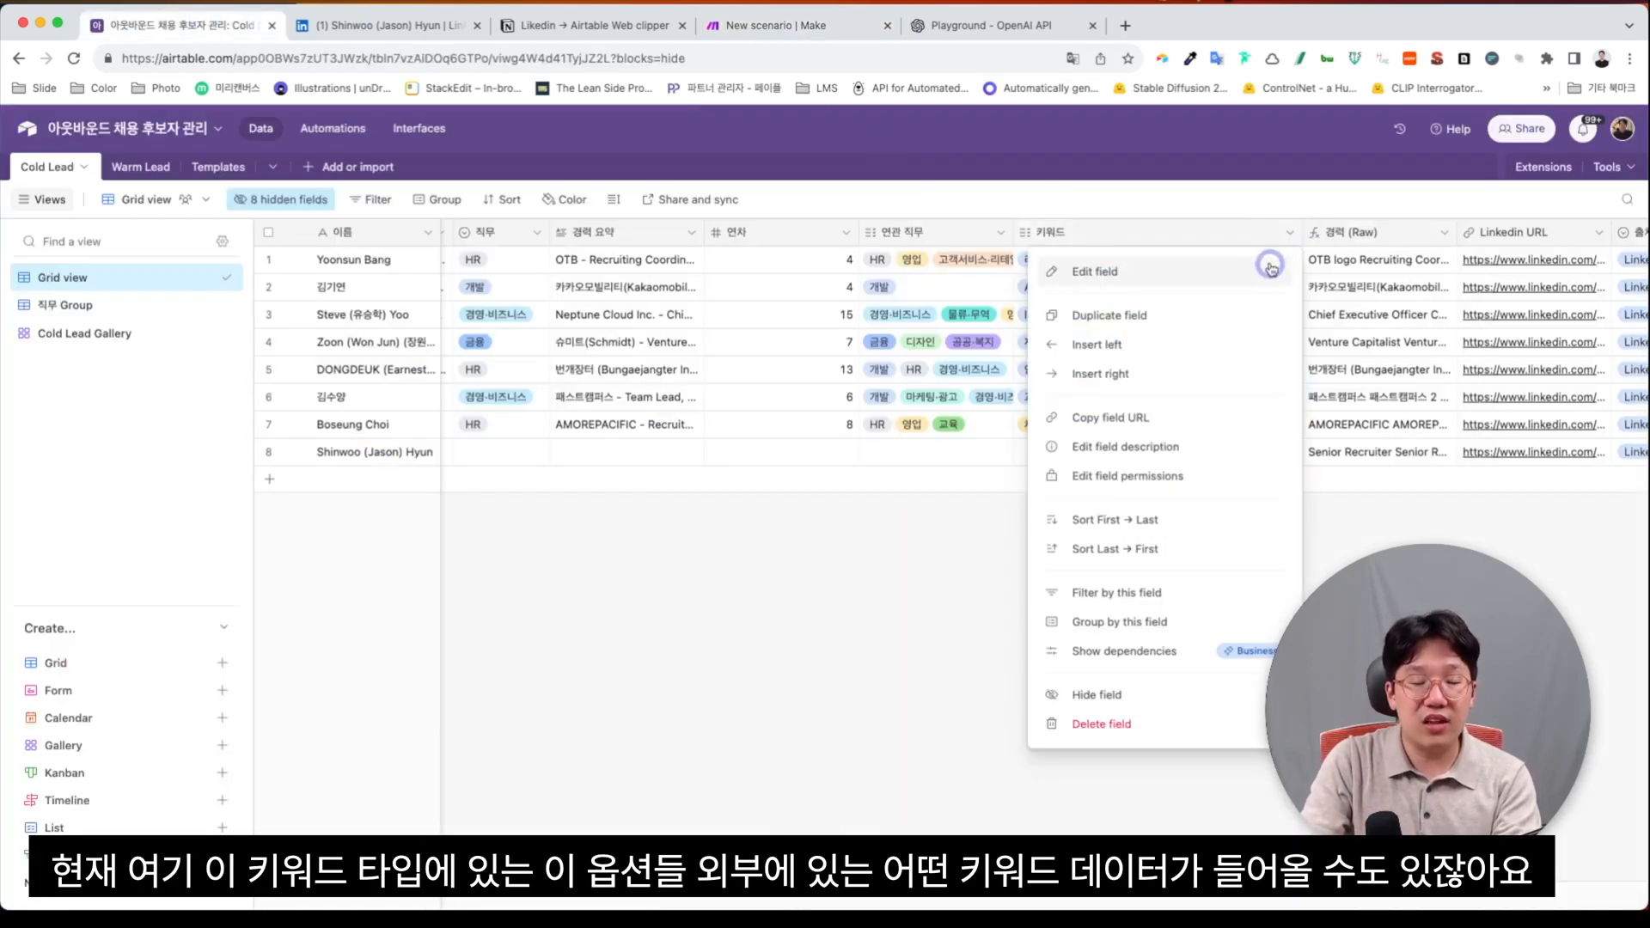
pyautogui.click(1275, 268)
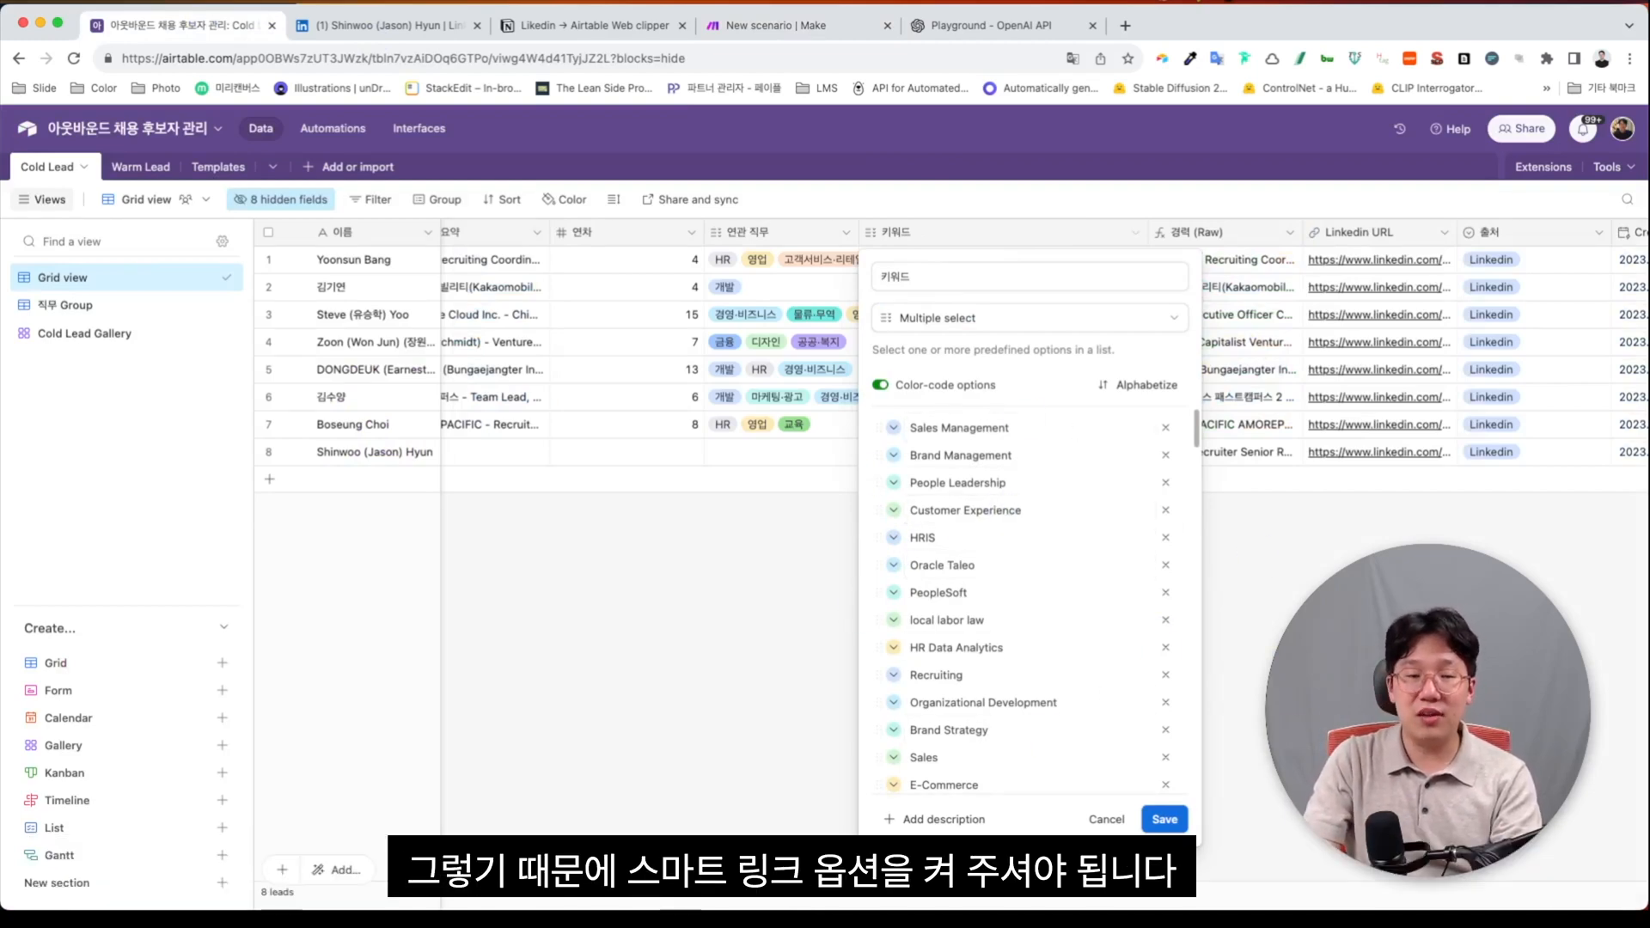
pyautogui.press('Escape')
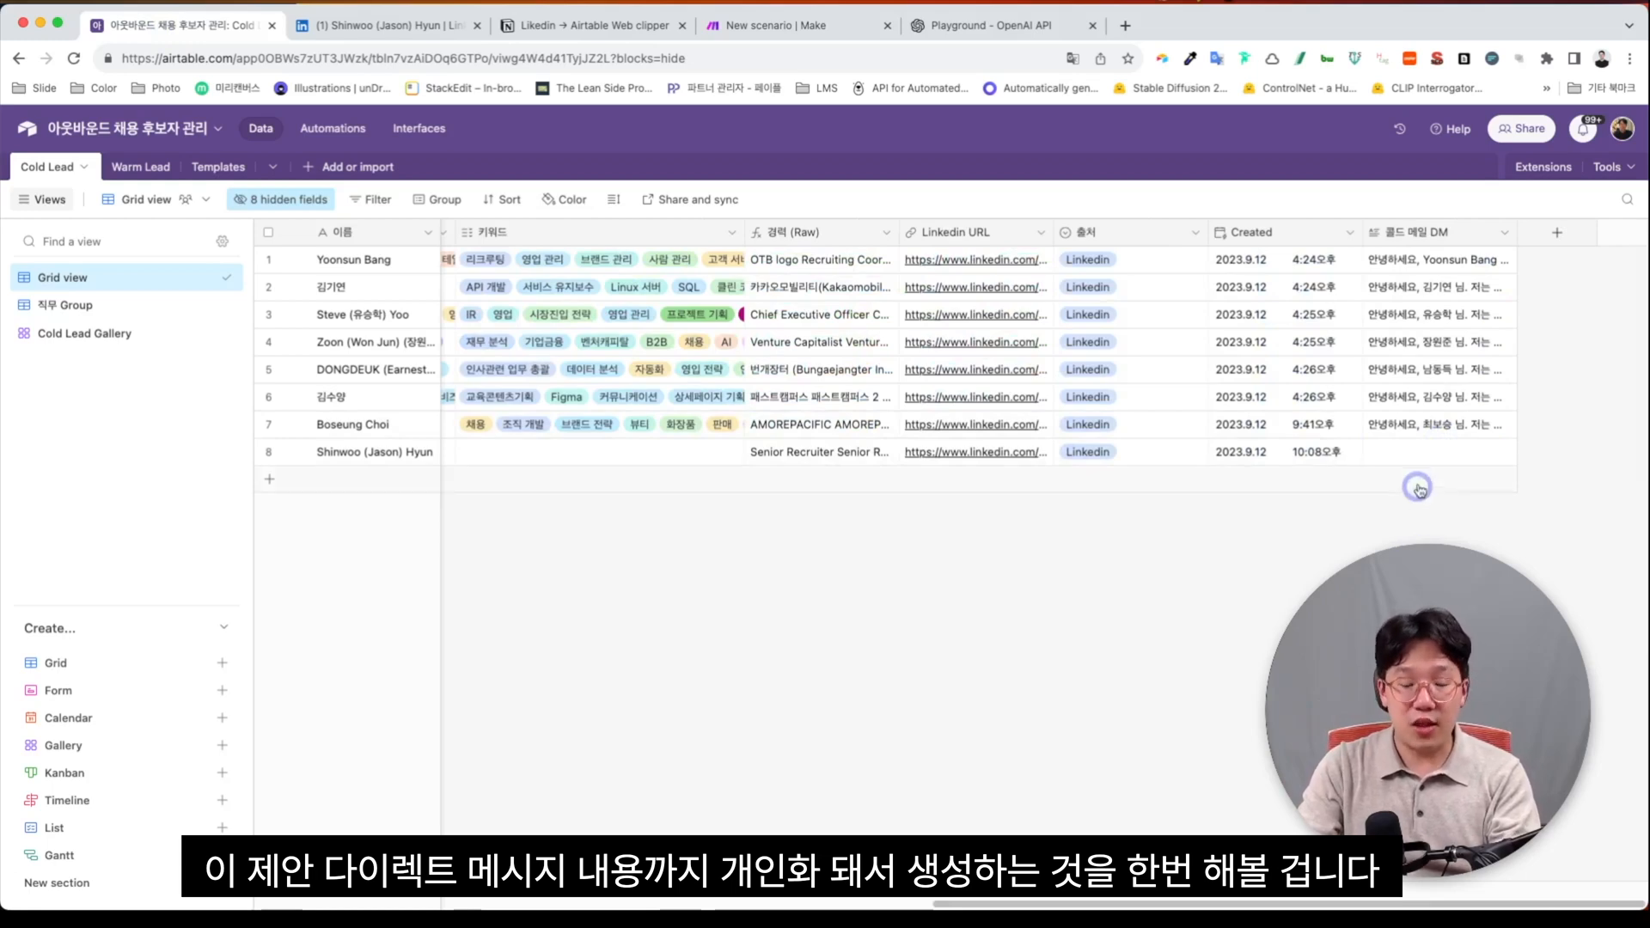
# Step: Expand the 콜드 메일 DM cell of the fifth Cold Lead record and read its personalised experience and strengths paragraph
pyautogui.click(1500, 376)
pyautogui.click(1506, 375)
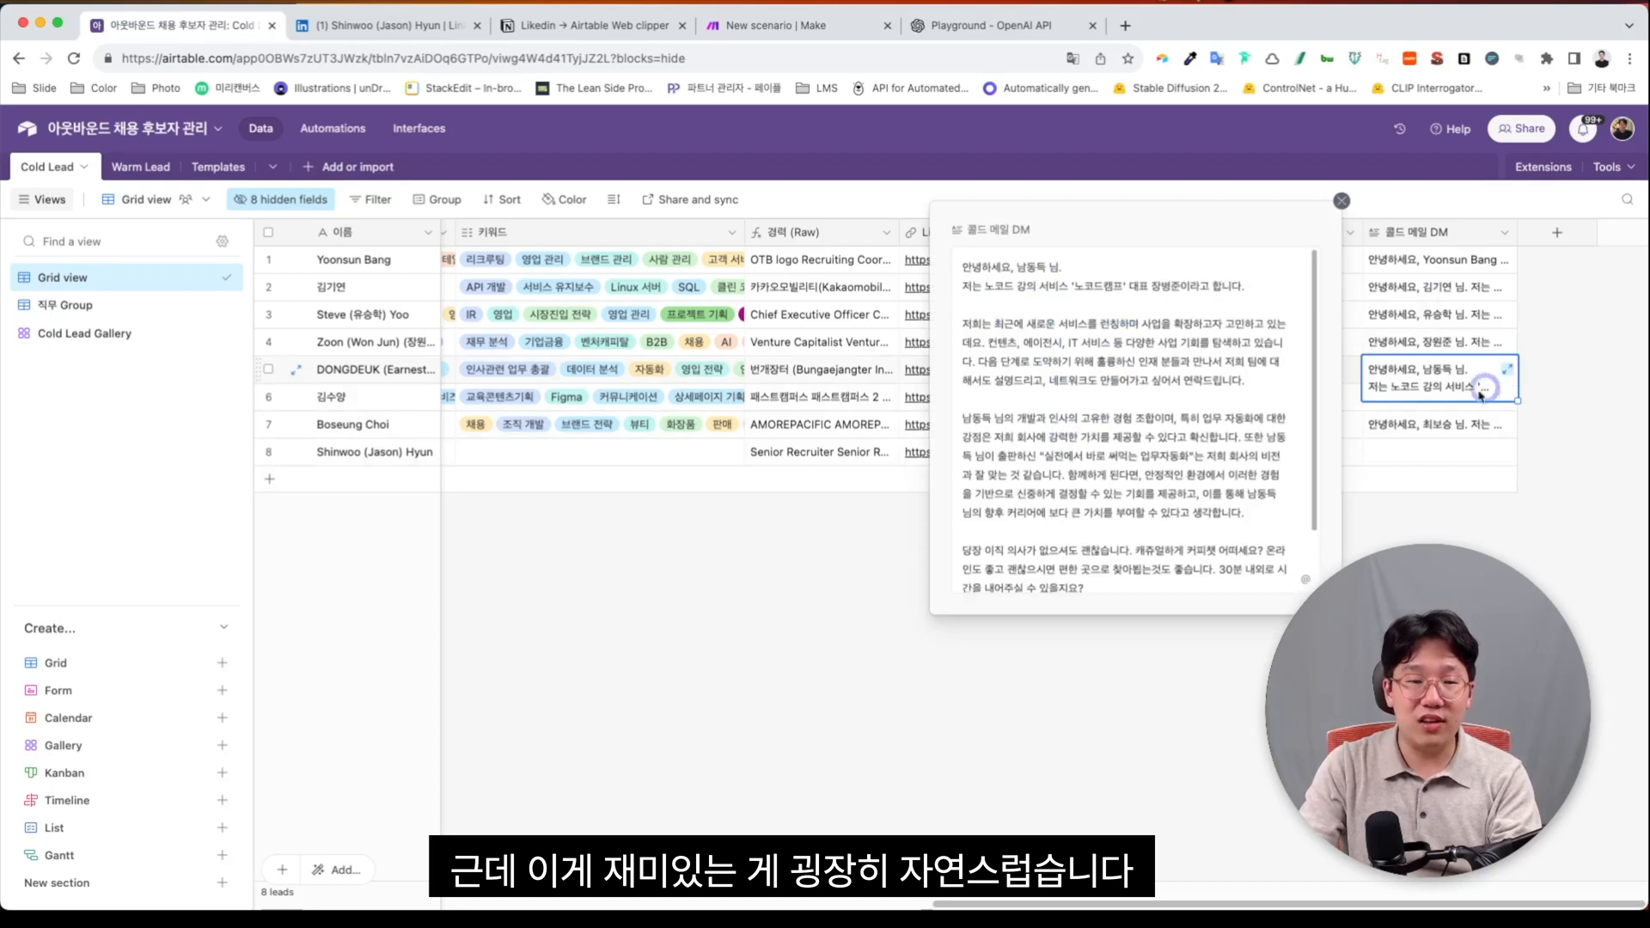
pyautogui.scroll(-2, 1300, 402)
pyautogui.scroll(1, 1300, 402)
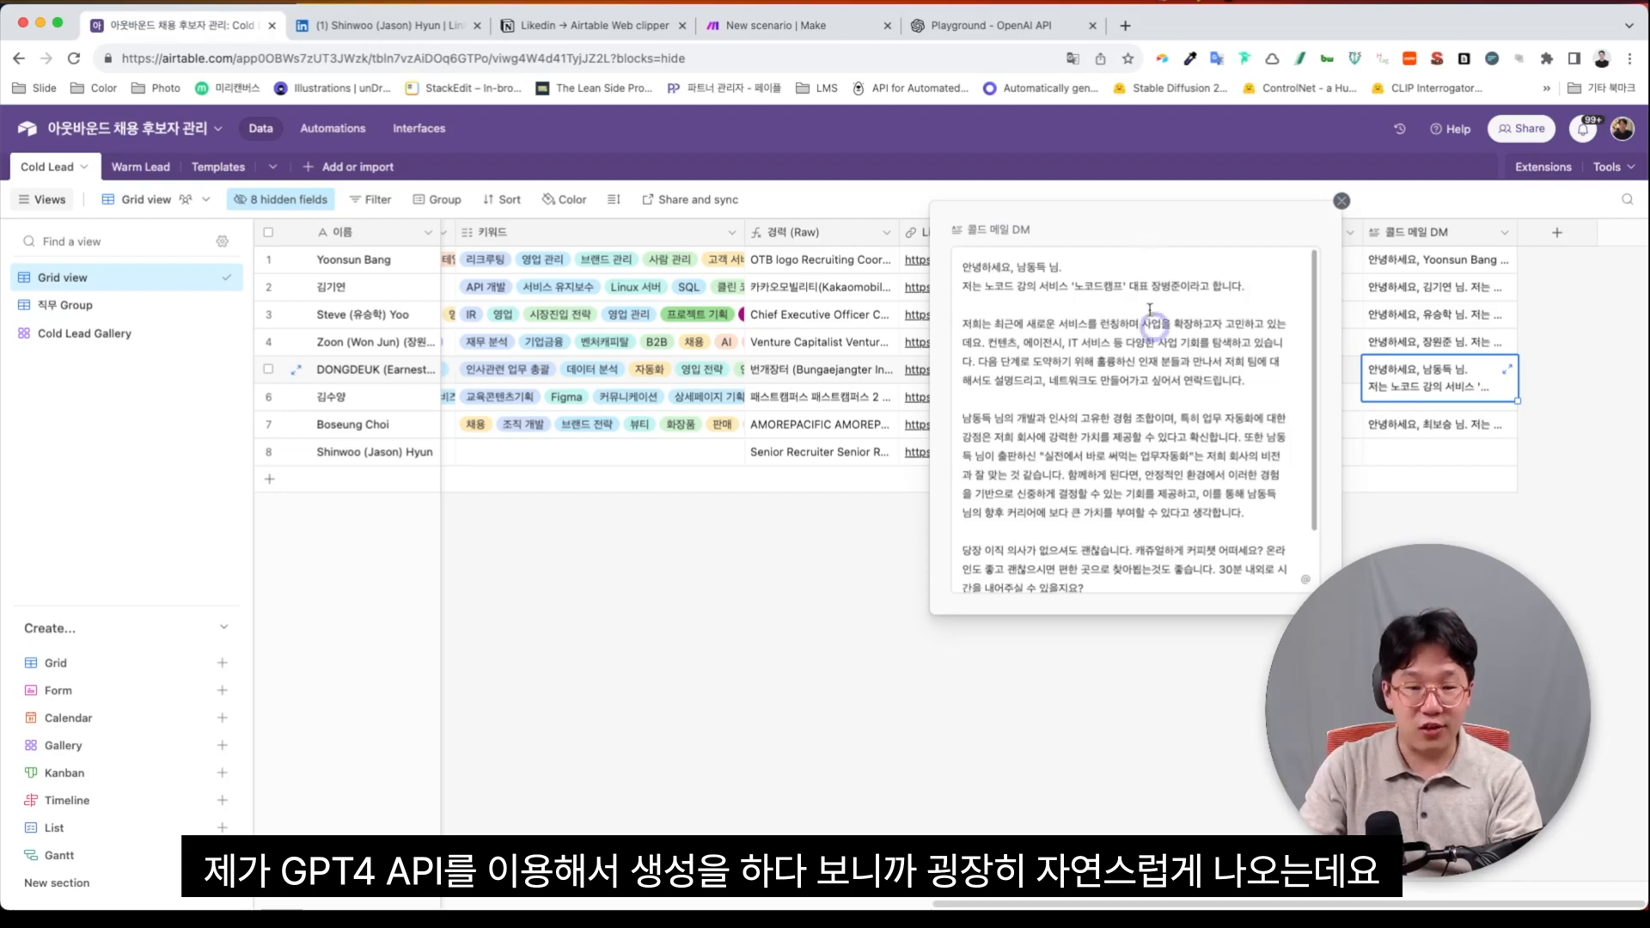
pyautogui.scroll(-1, 1049, 275)
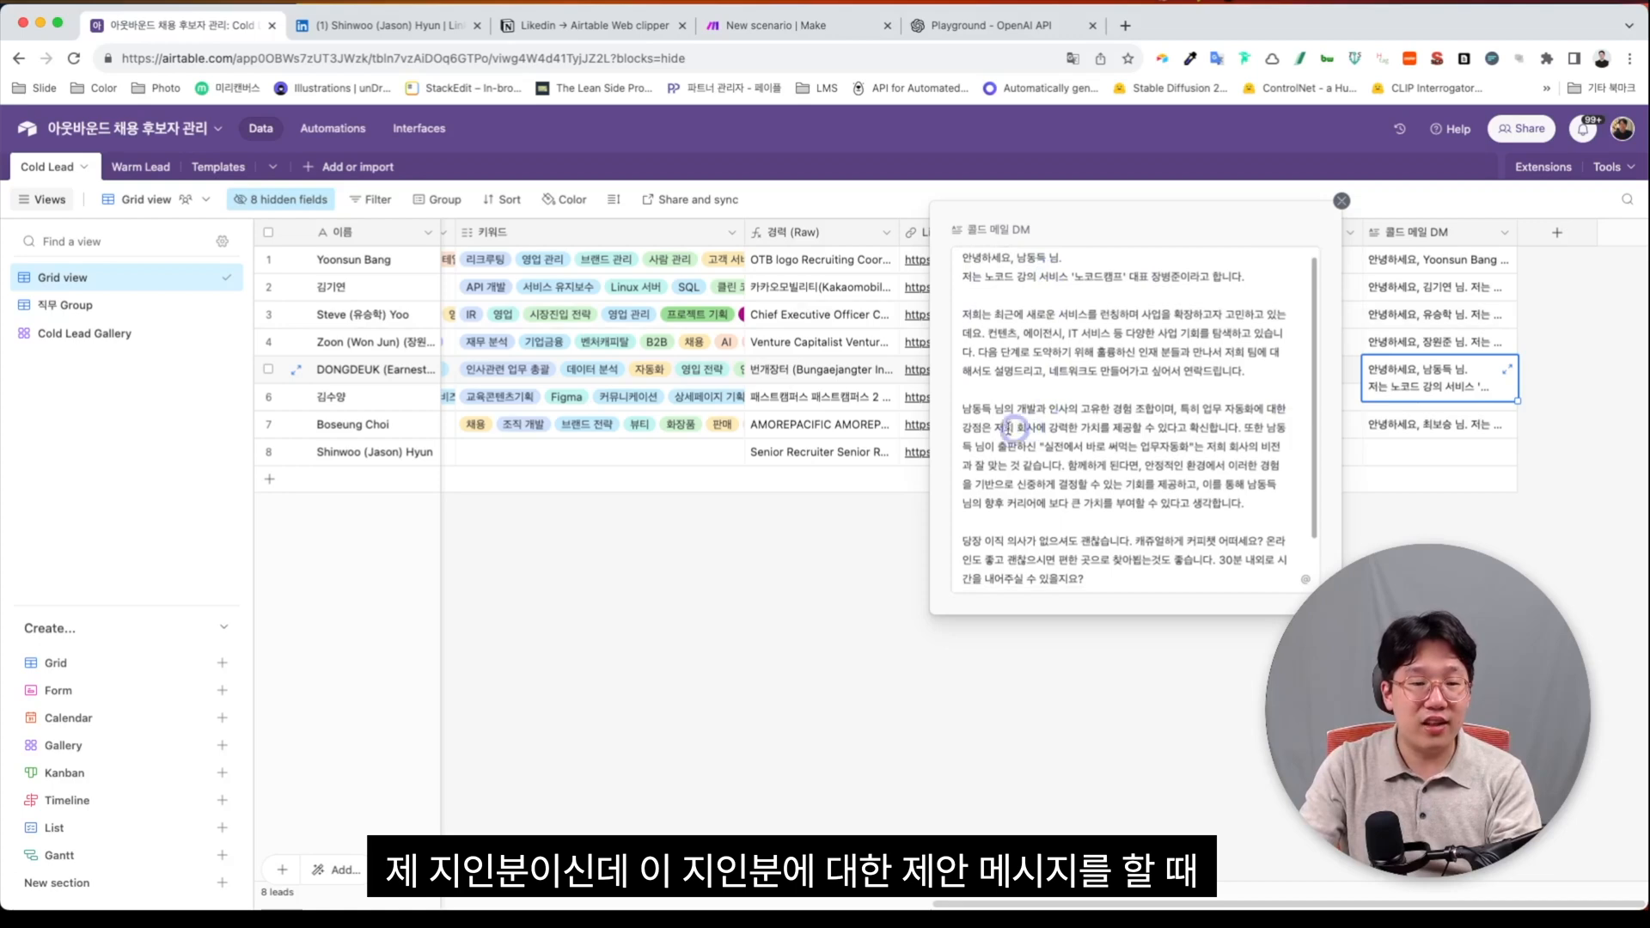
pyautogui.moveTo(964, 410); pyautogui.dragTo(1072, 410)
pyautogui.click(1042, 419)
pyautogui.moveTo(964, 410); pyautogui.dragTo(1118, 413)
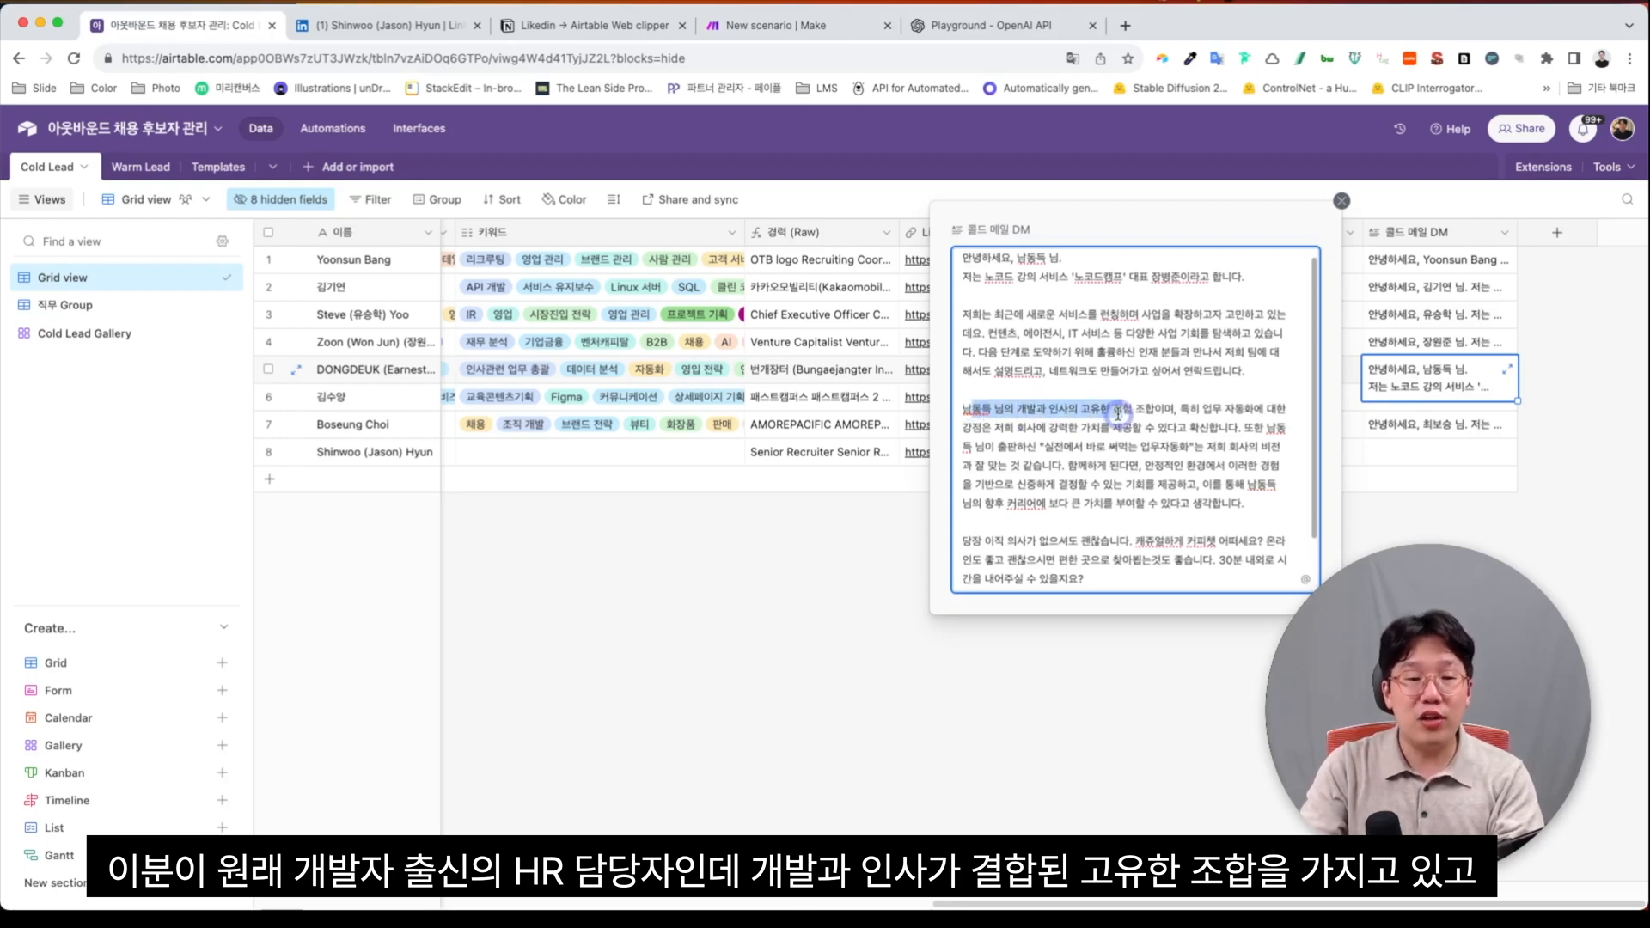
pyautogui.moveTo(1202, 410)
pyautogui.mouseDown()
pyautogui.moveTo(1250, 413)
pyautogui.moveTo(1223, 425)
pyautogui.mouseUp()
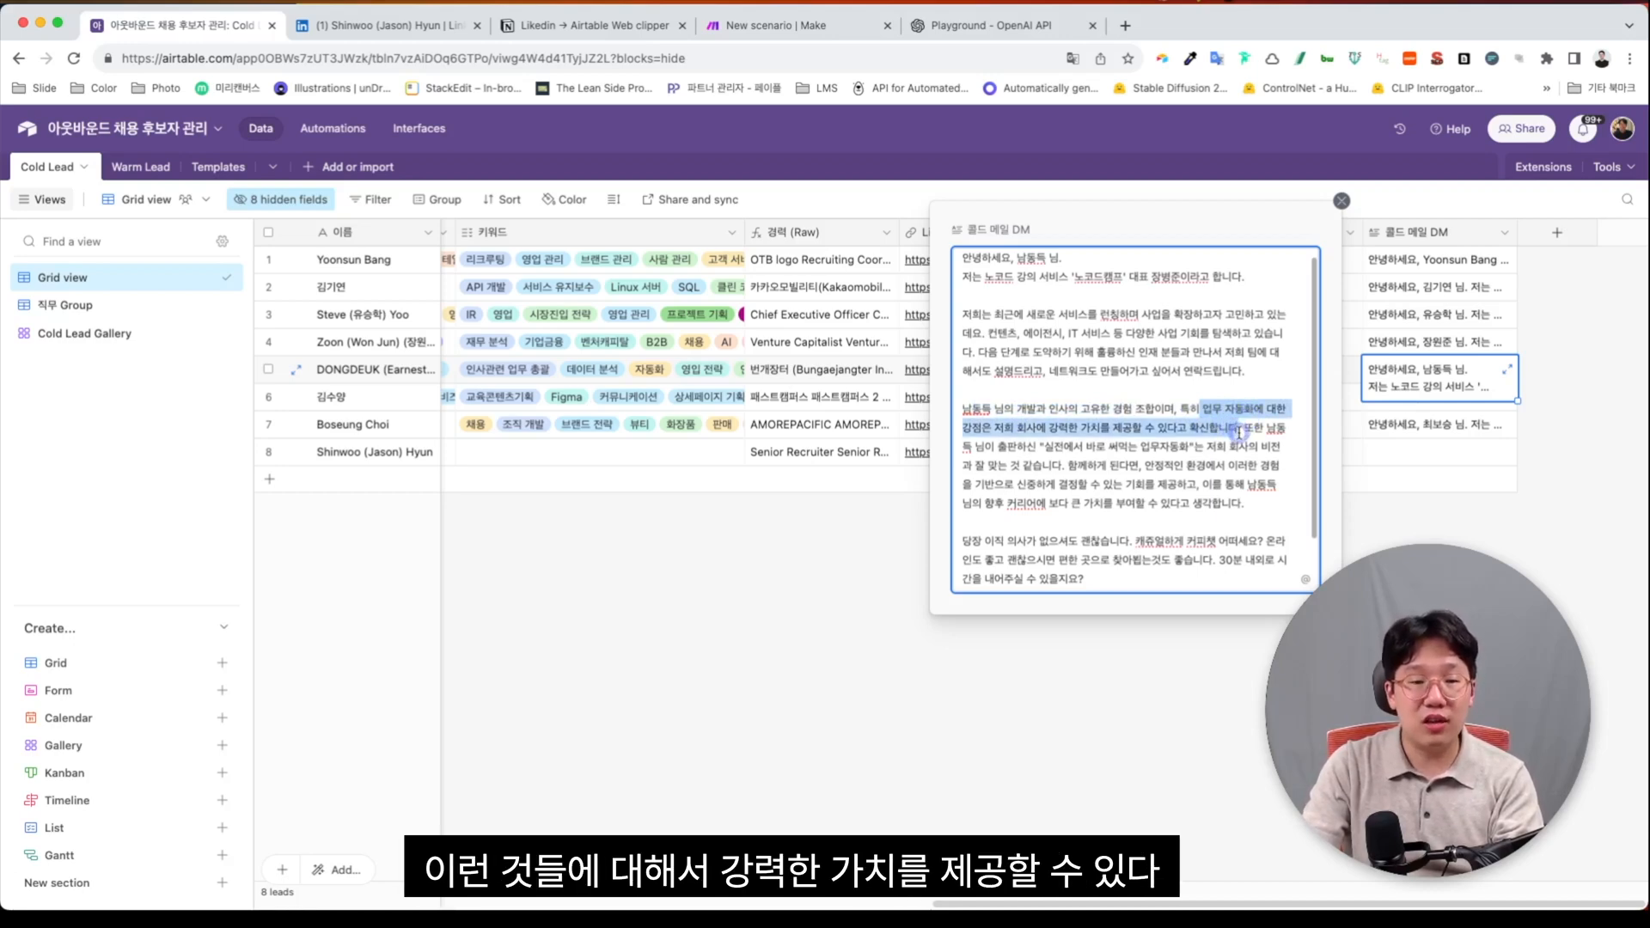
pyautogui.moveTo(1228, 441); pyautogui.dragTo(1066, 465)
pyautogui.click(1068, 467)
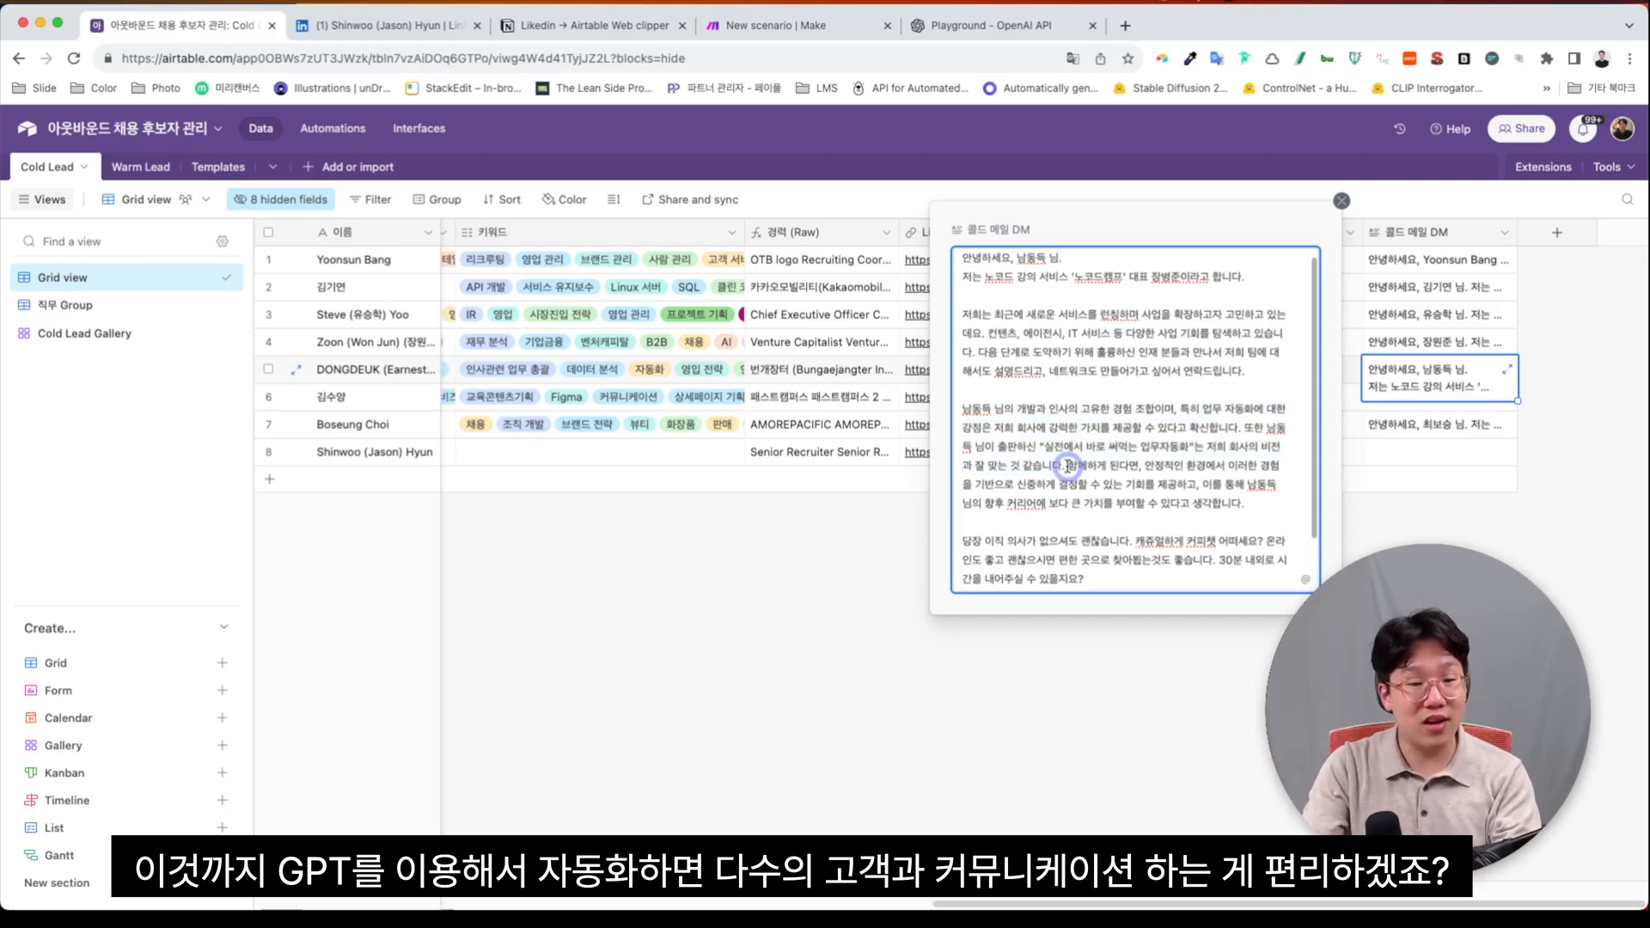
pyautogui.click(861, 619)
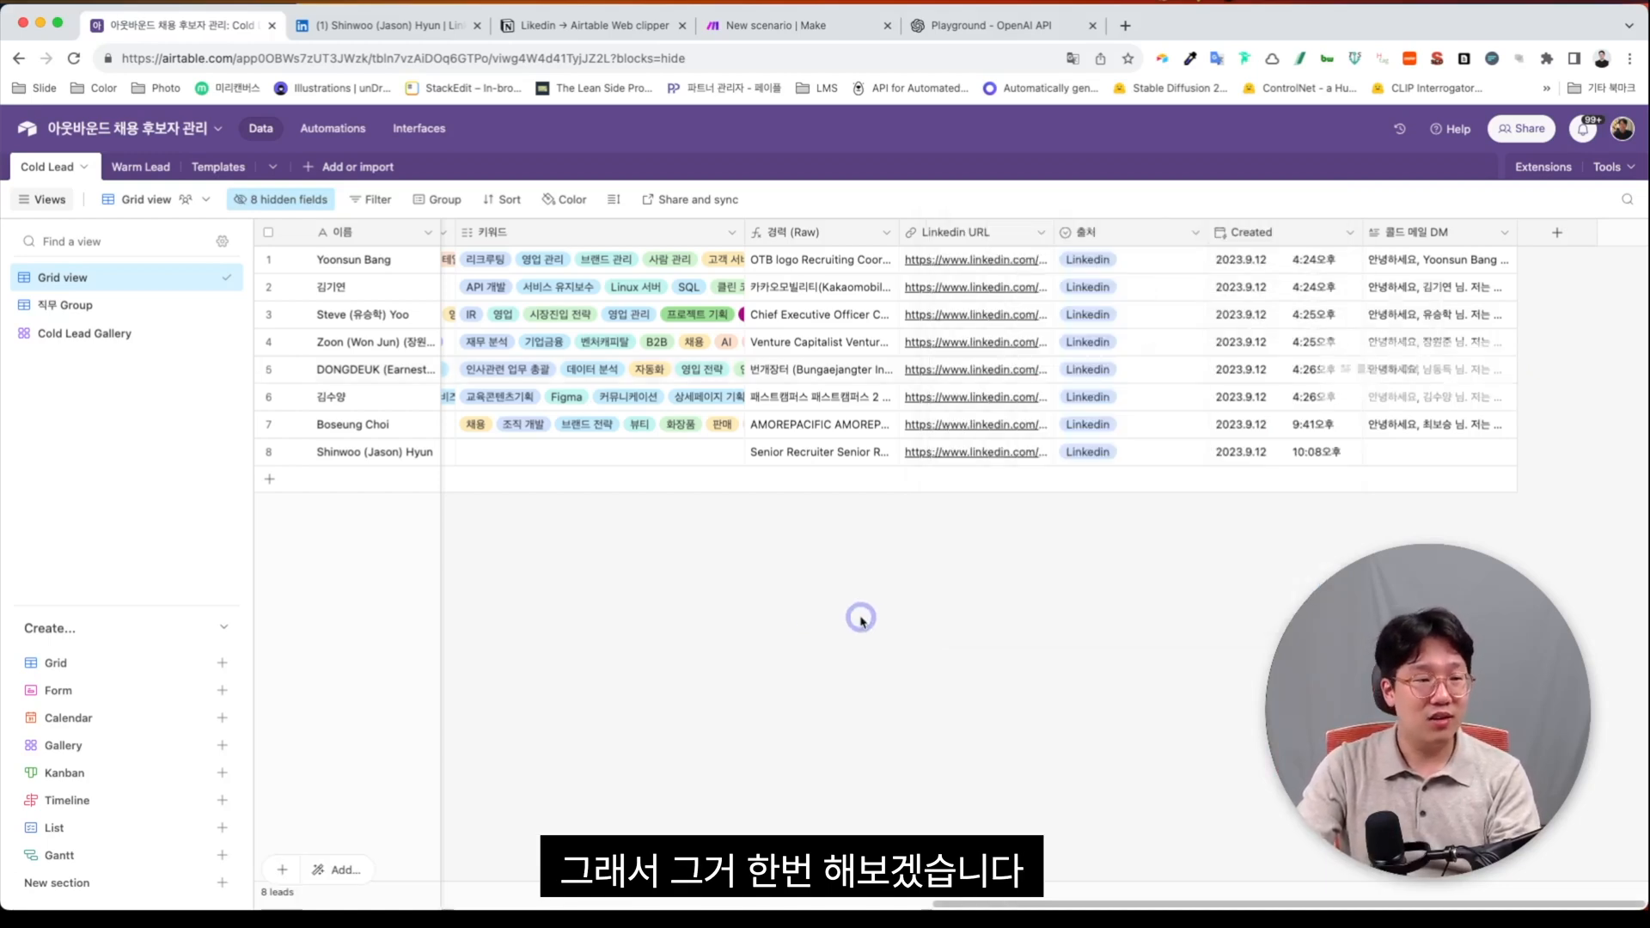
# Step: Examine the 템플릿 내용 of 커피챗 템플릿 in the Templates table, including its {hooking message} variable, and return to the Cold Lead table
pyautogui.click(218, 167)
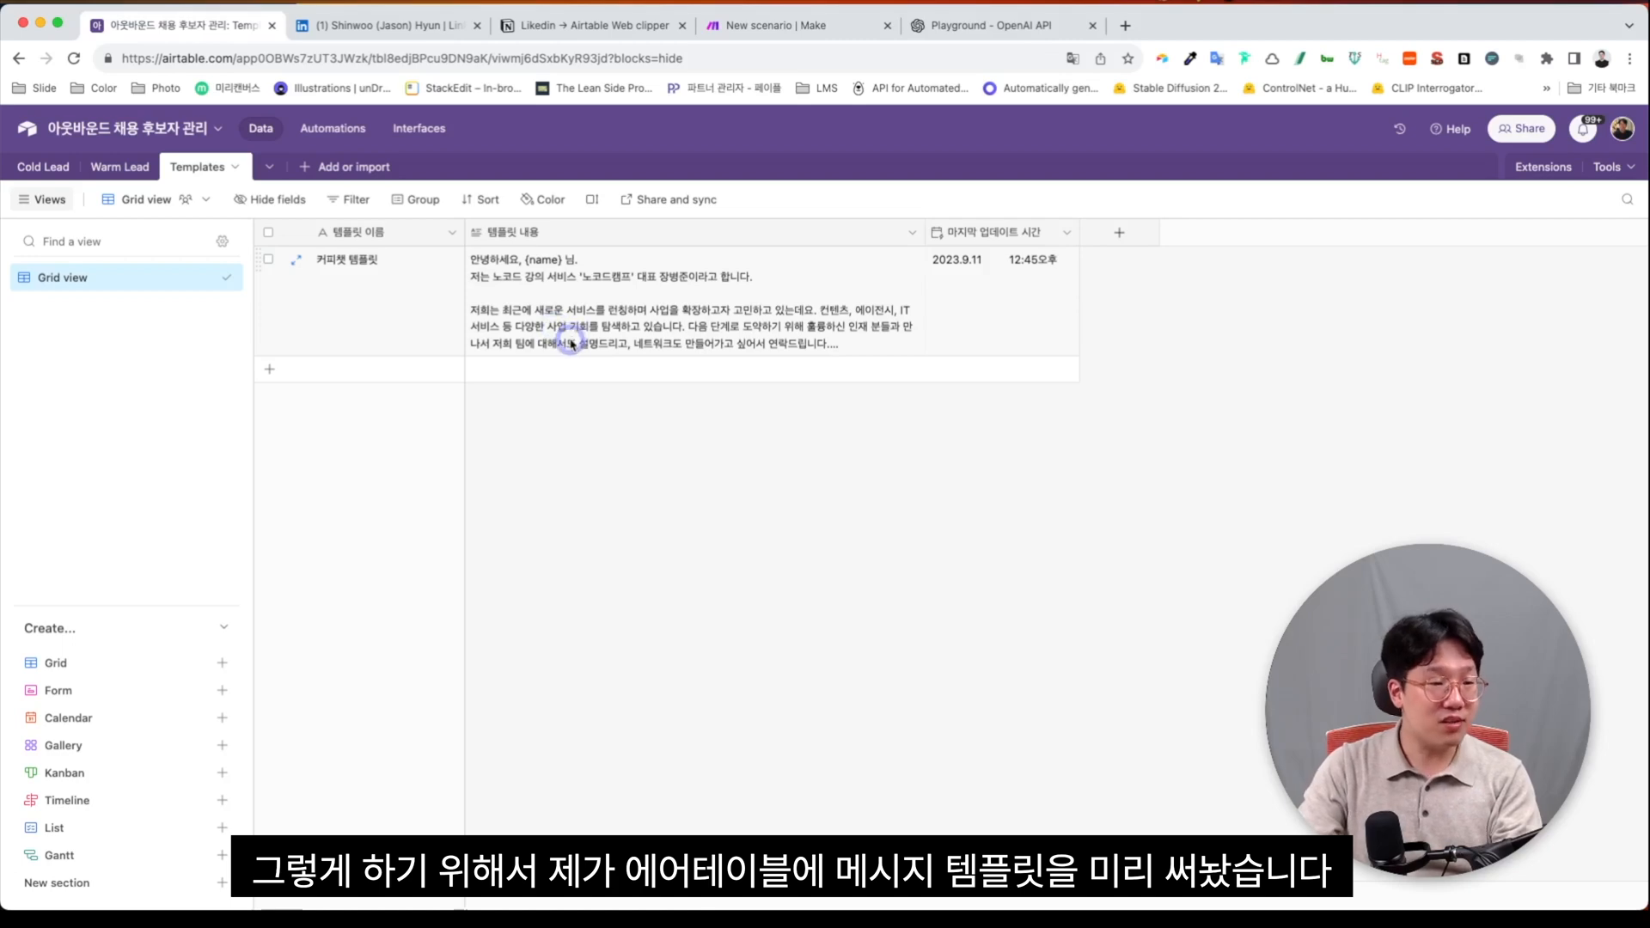
pyautogui.click(573, 344)
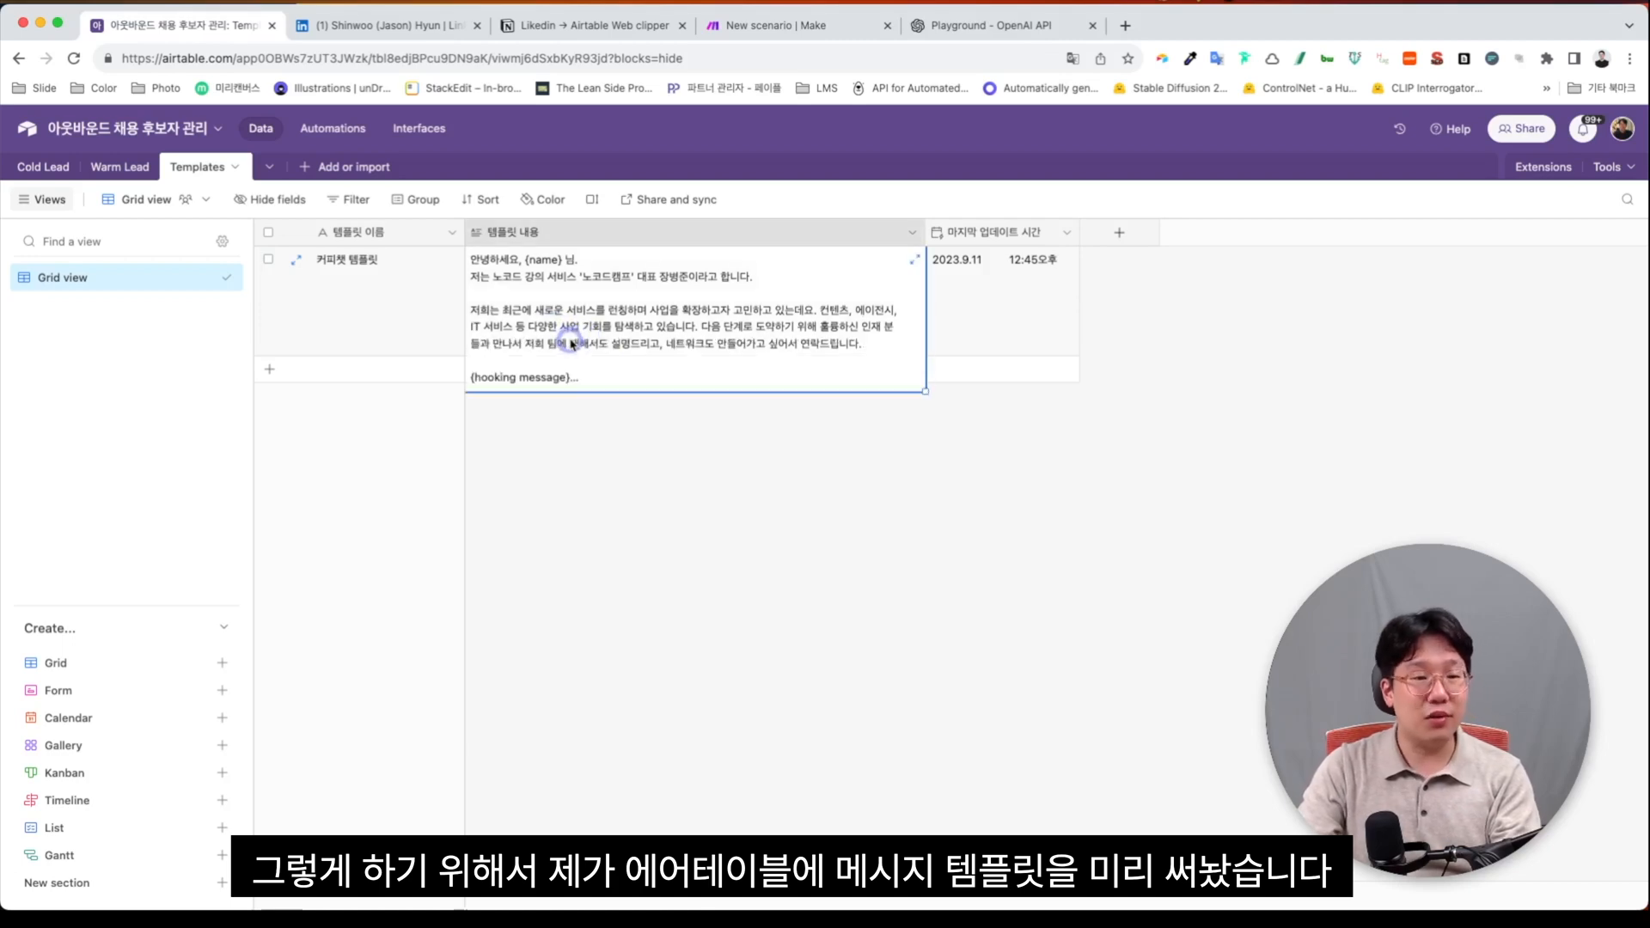
pyautogui.click(910, 274)
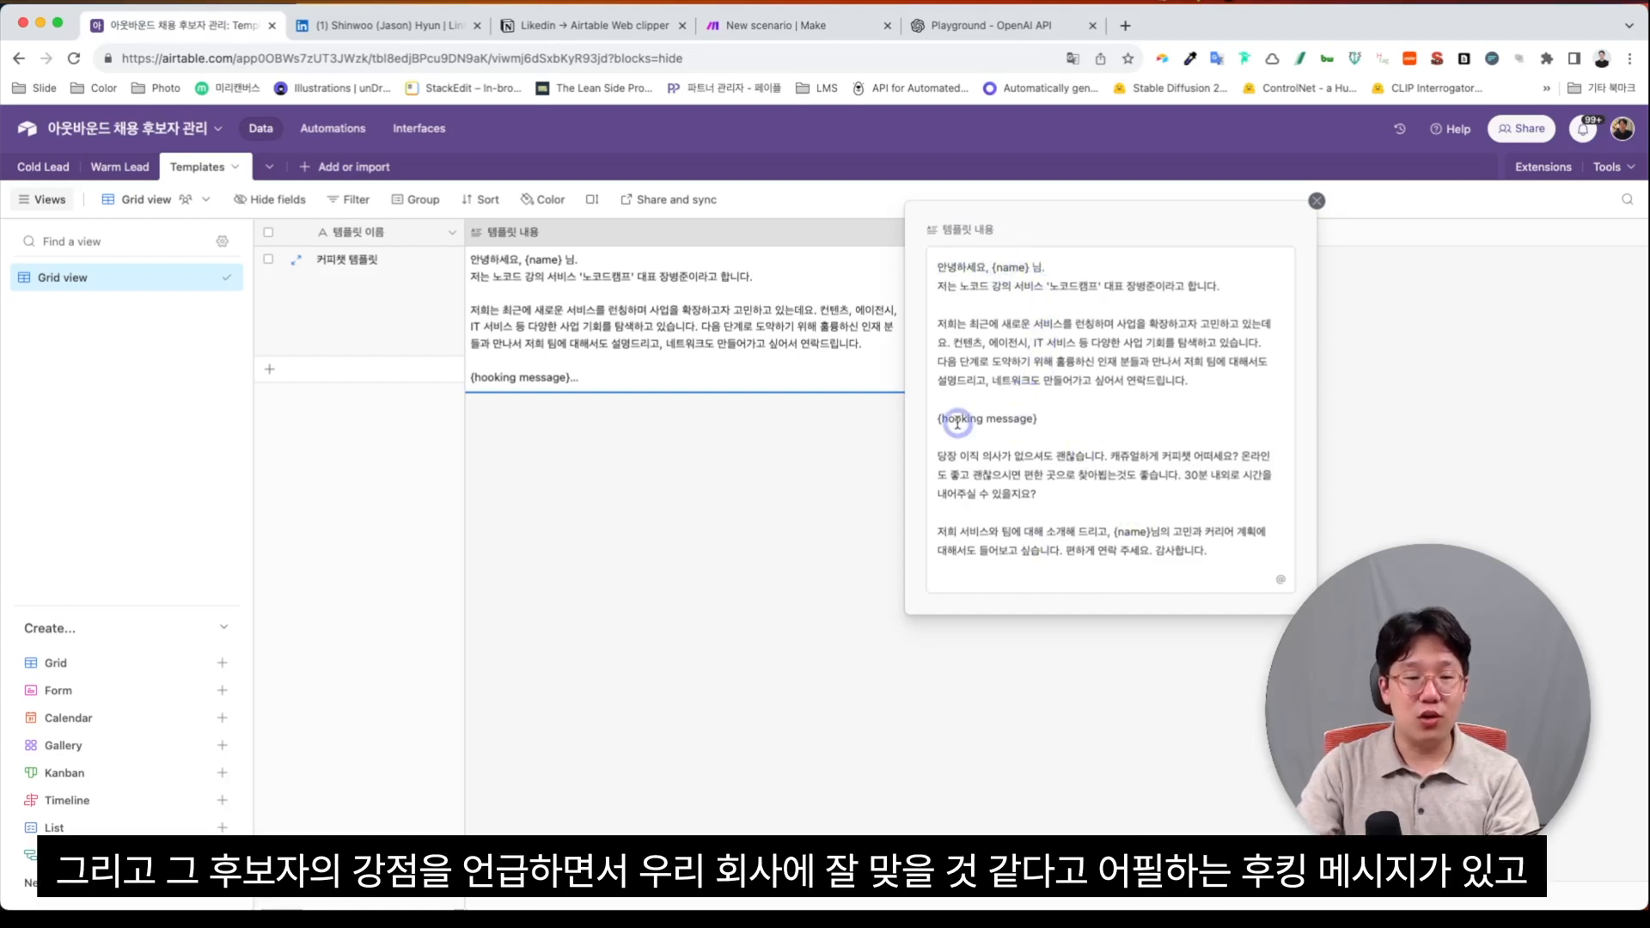
pyautogui.moveTo(937, 422)
pyautogui.mouseDown()
pyautogui.moveTo(1052, 421)
pyautogui.moveTo(937, 418)
pyautogui.mouseUp()
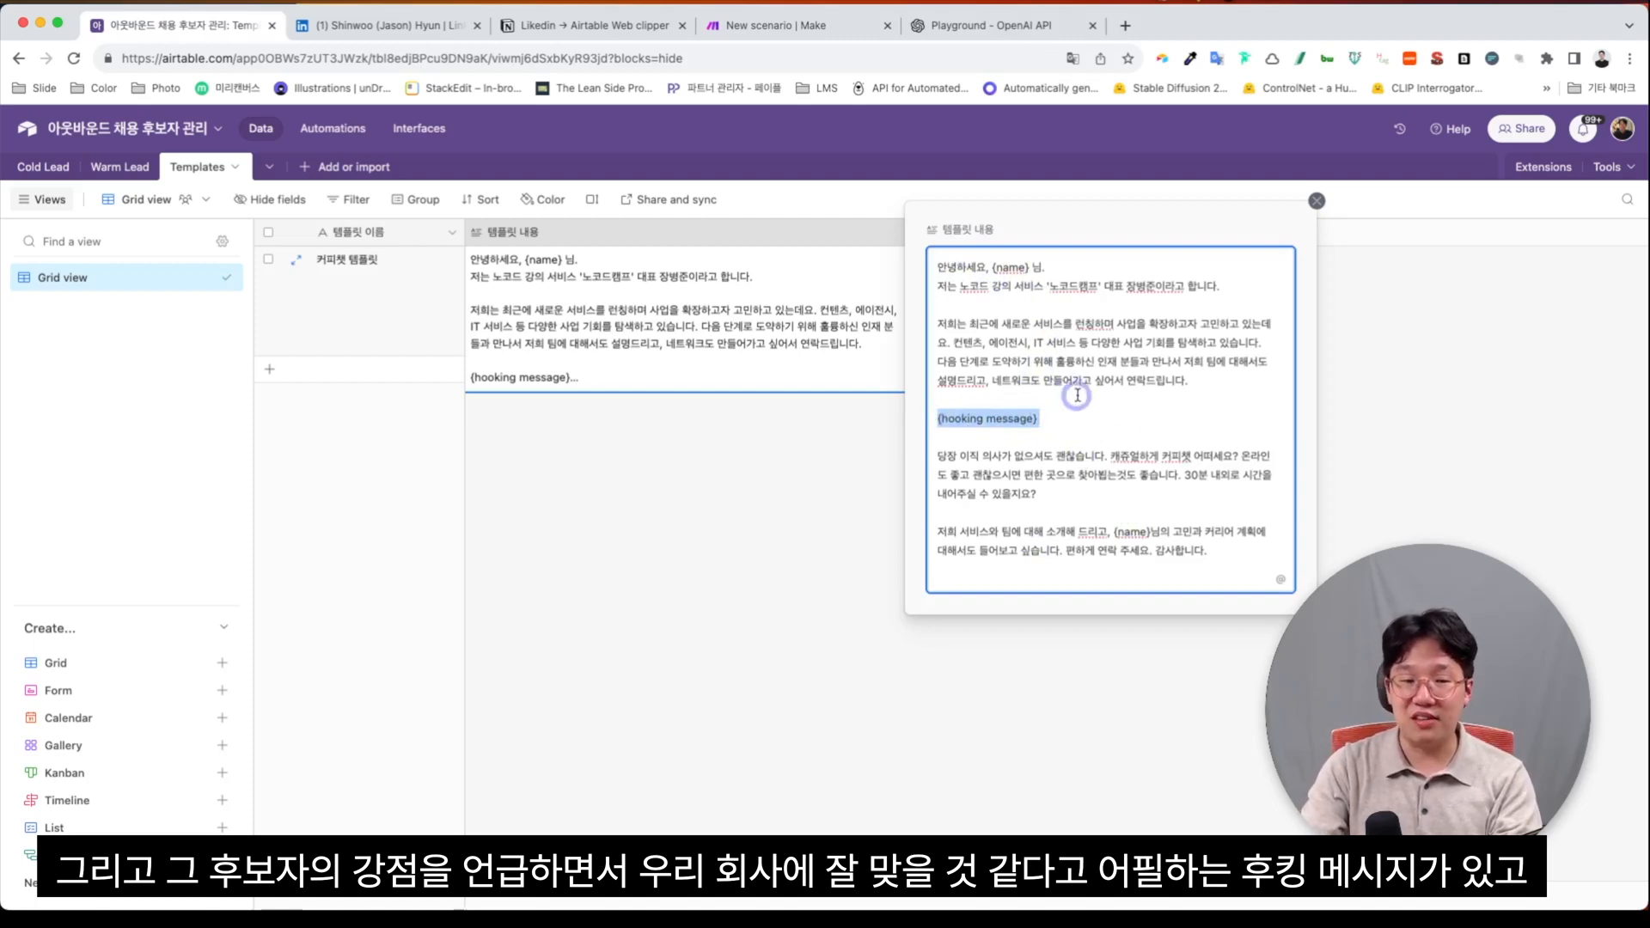
pyautogui.click(1163, 664)
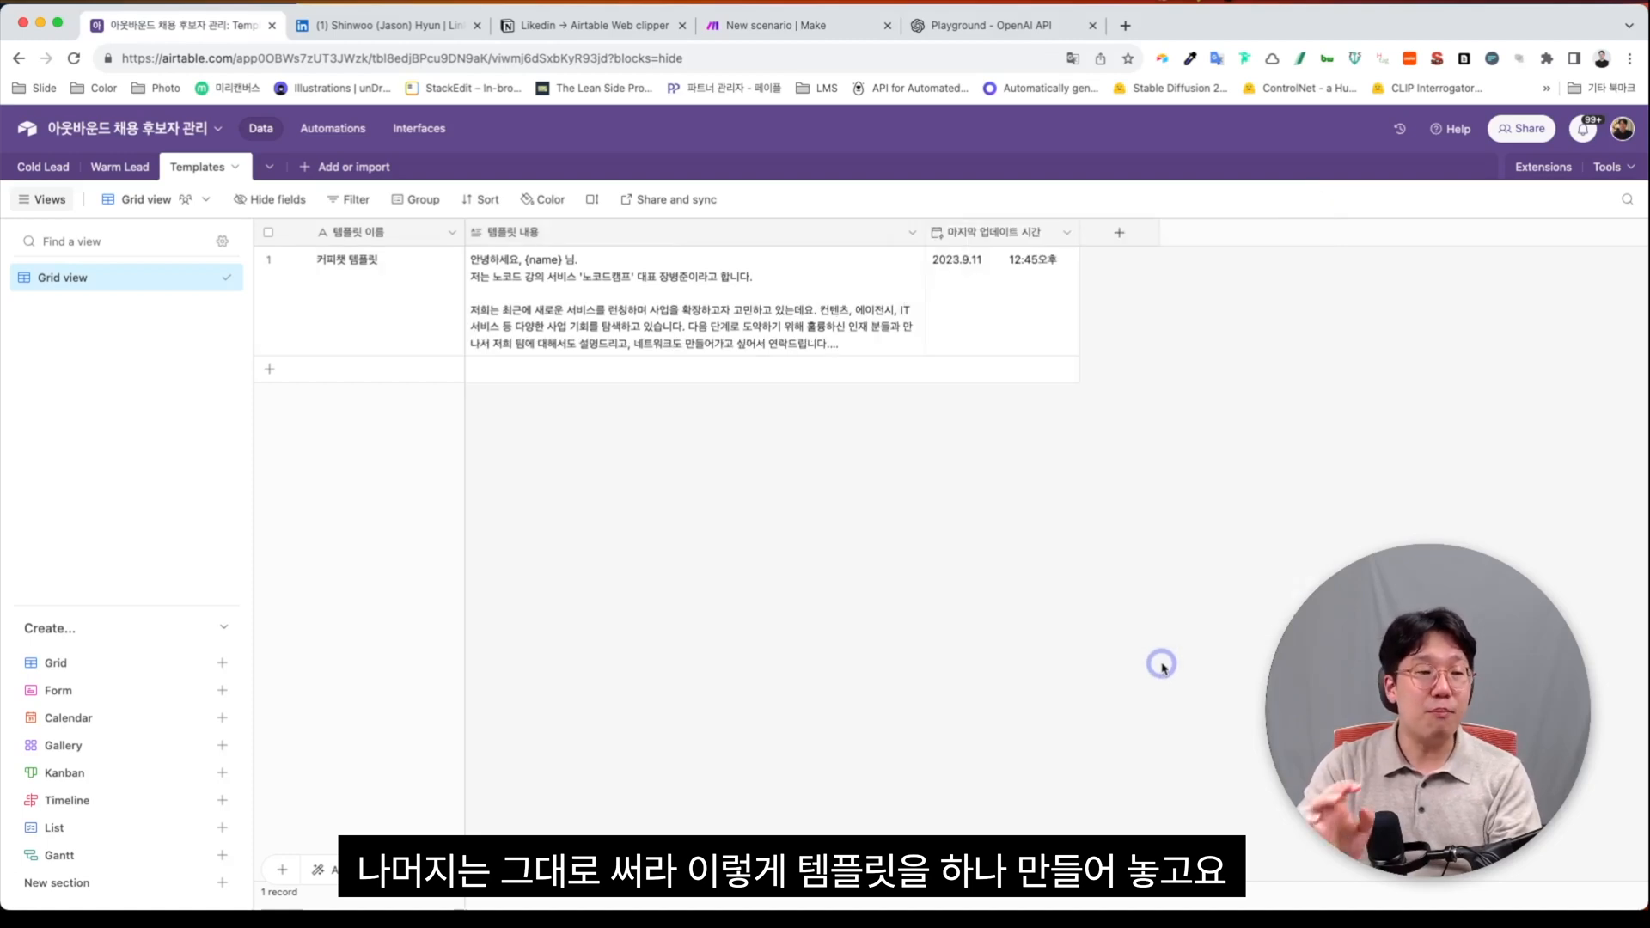
pyautogui.click(782, 322)
pyautogui.click(756, 452)
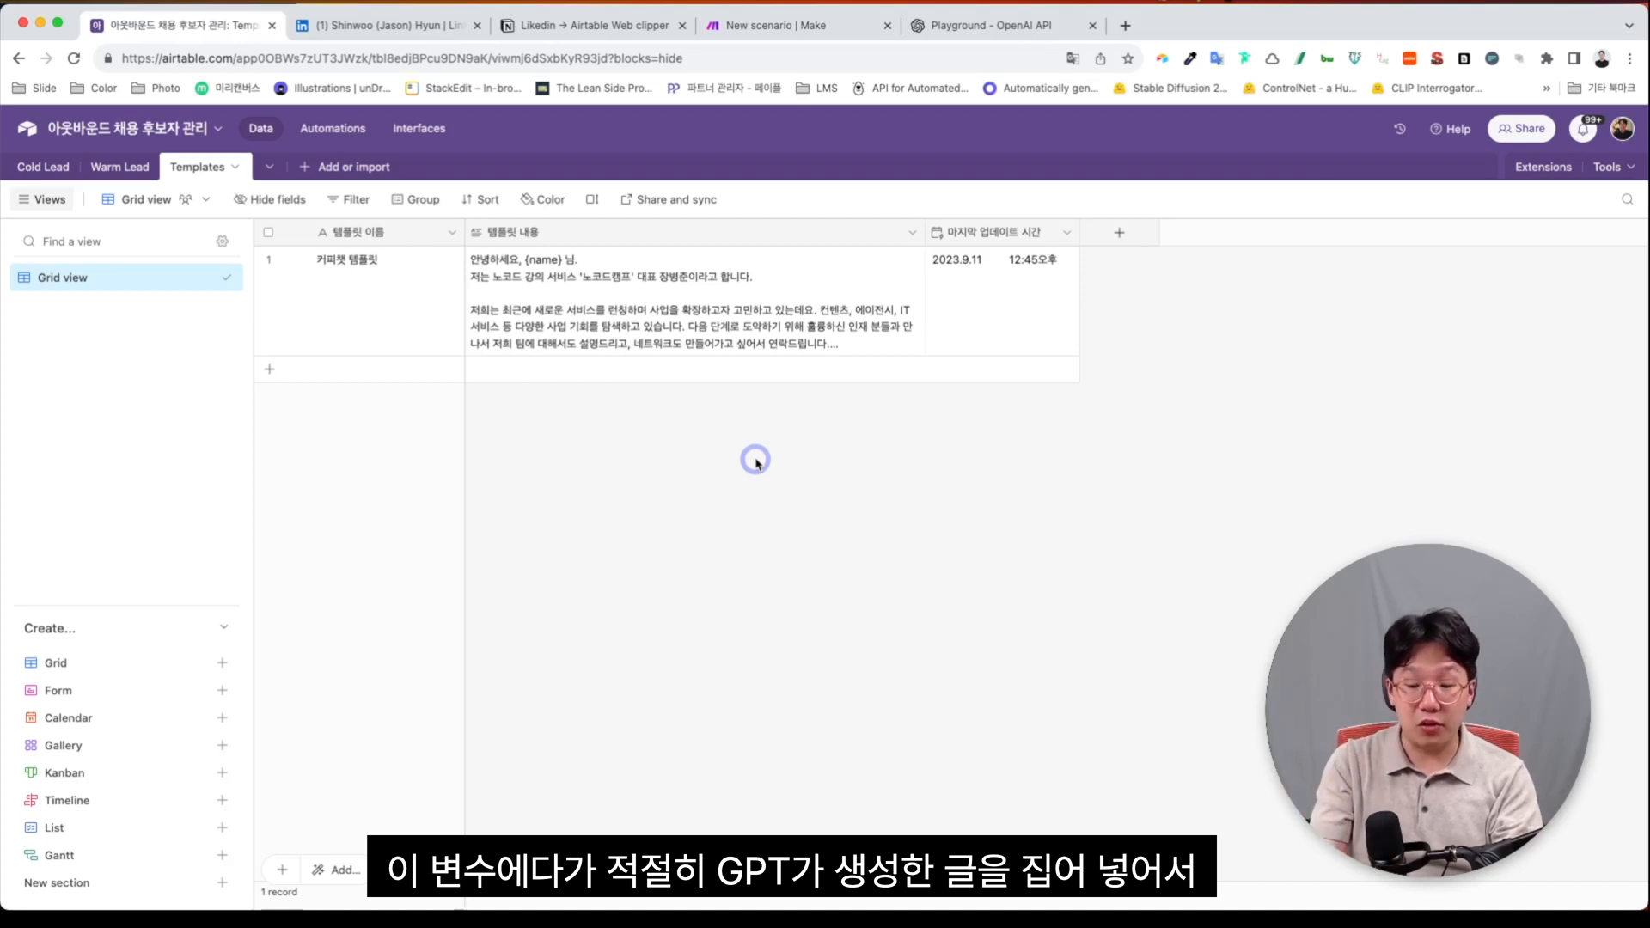
pyautogui.click(76, 172)
pyautogui.click(57, 168)
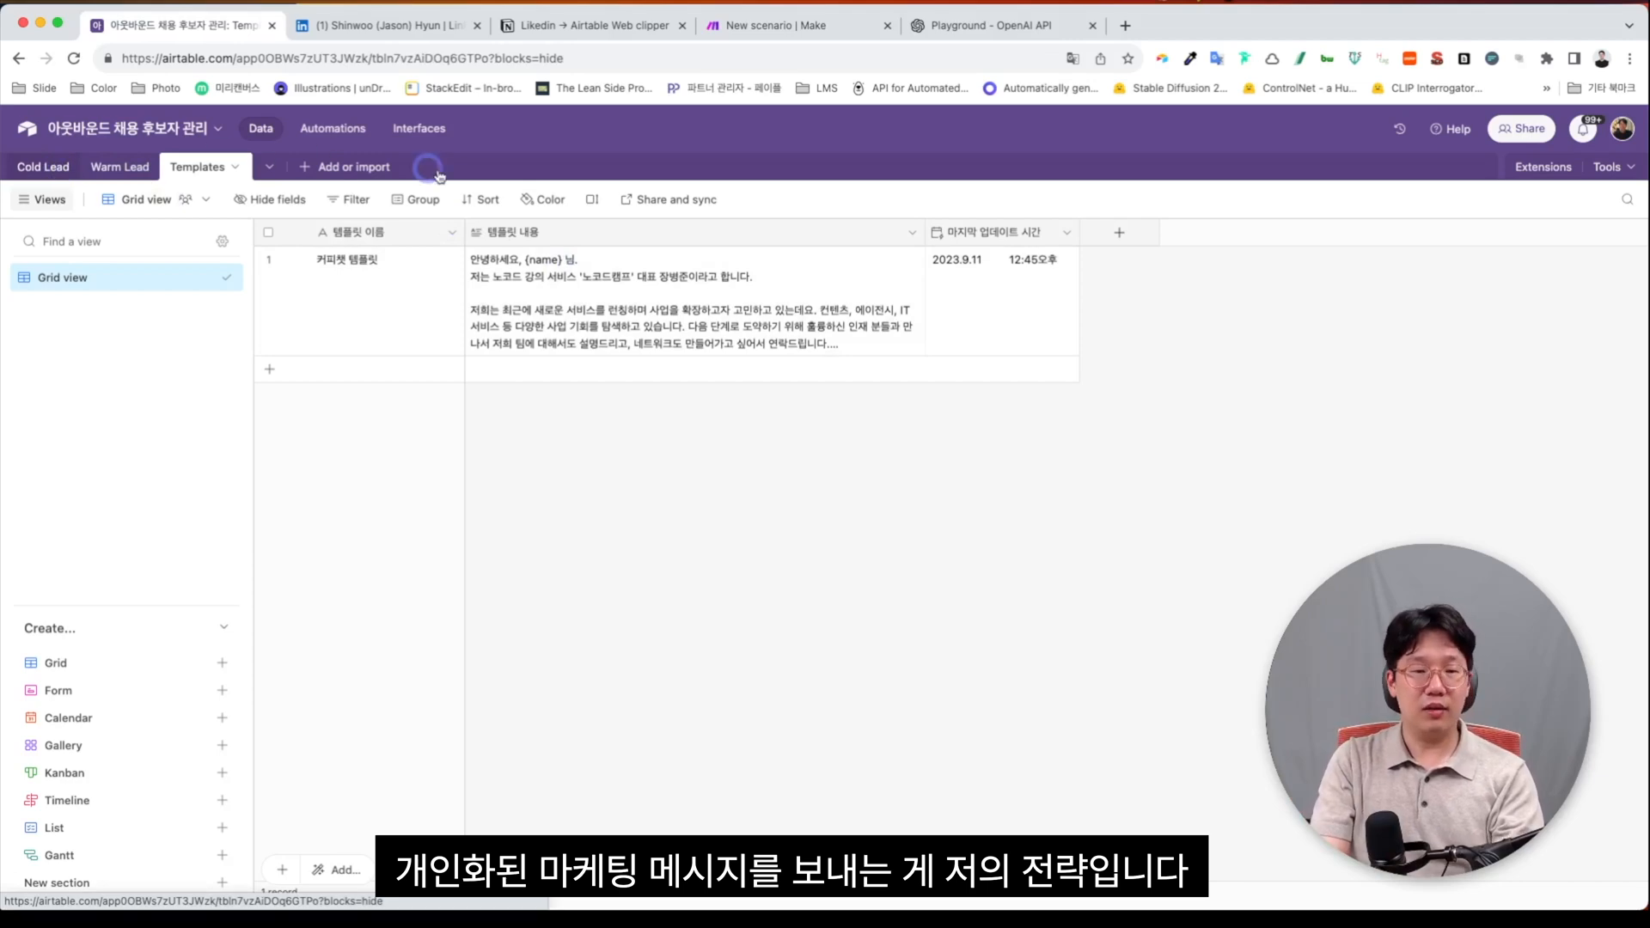
pyautogui.click(786, 295)
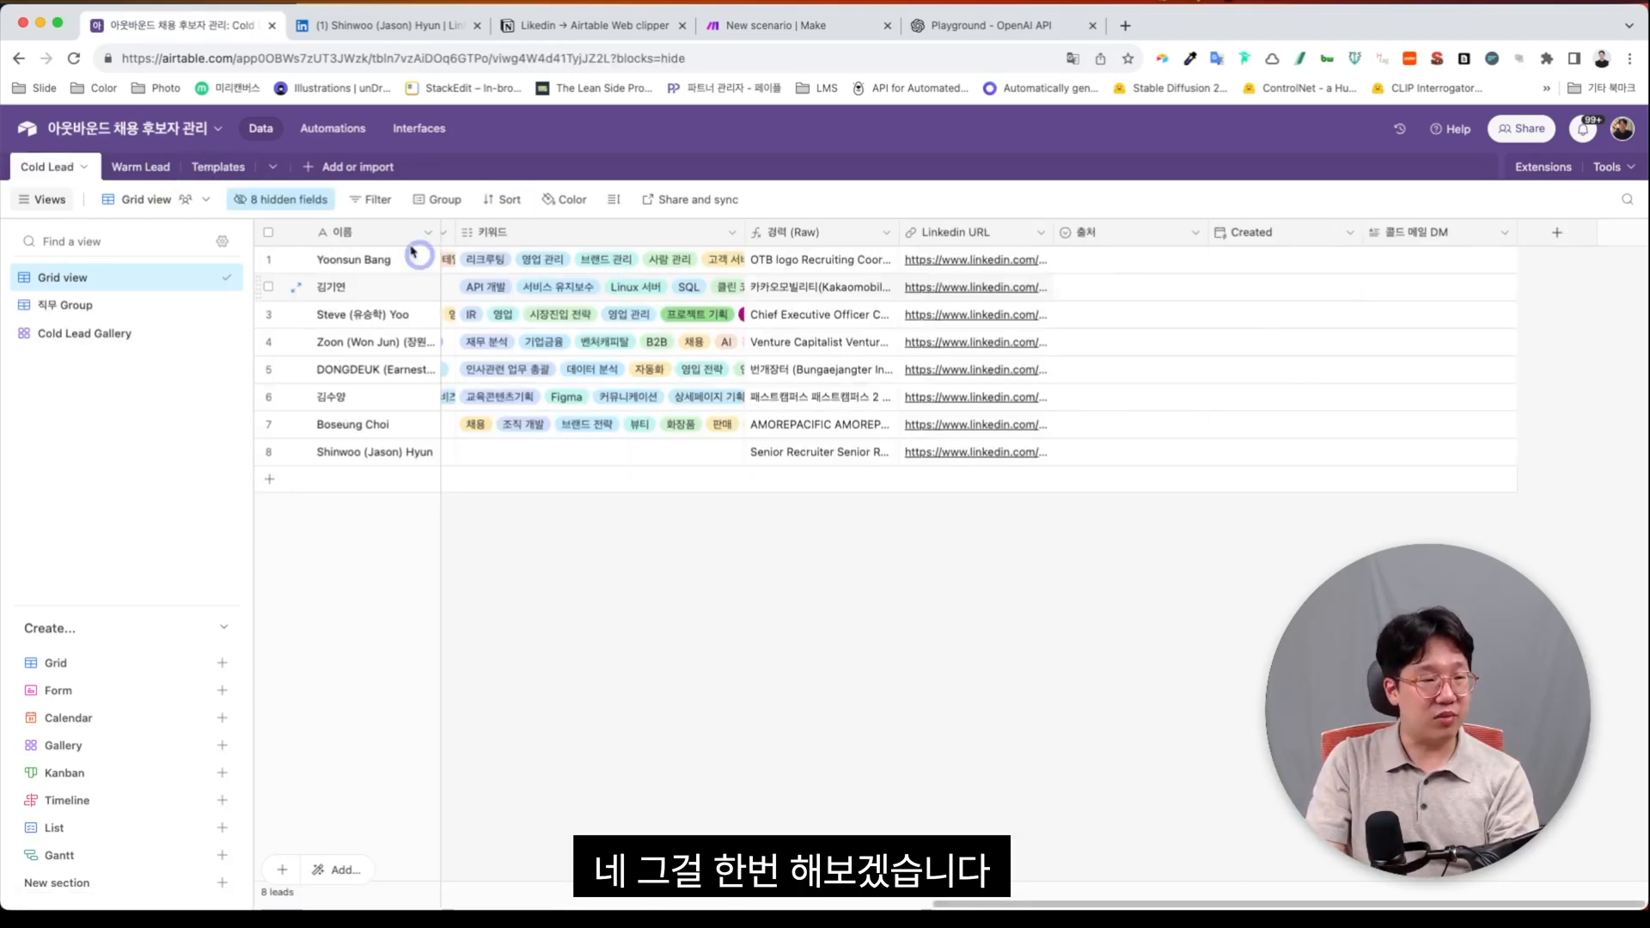
# Step: Back in the Make scenario, add an Airtable Search Records module after Update a Record
pyautogui.click(838, 427)
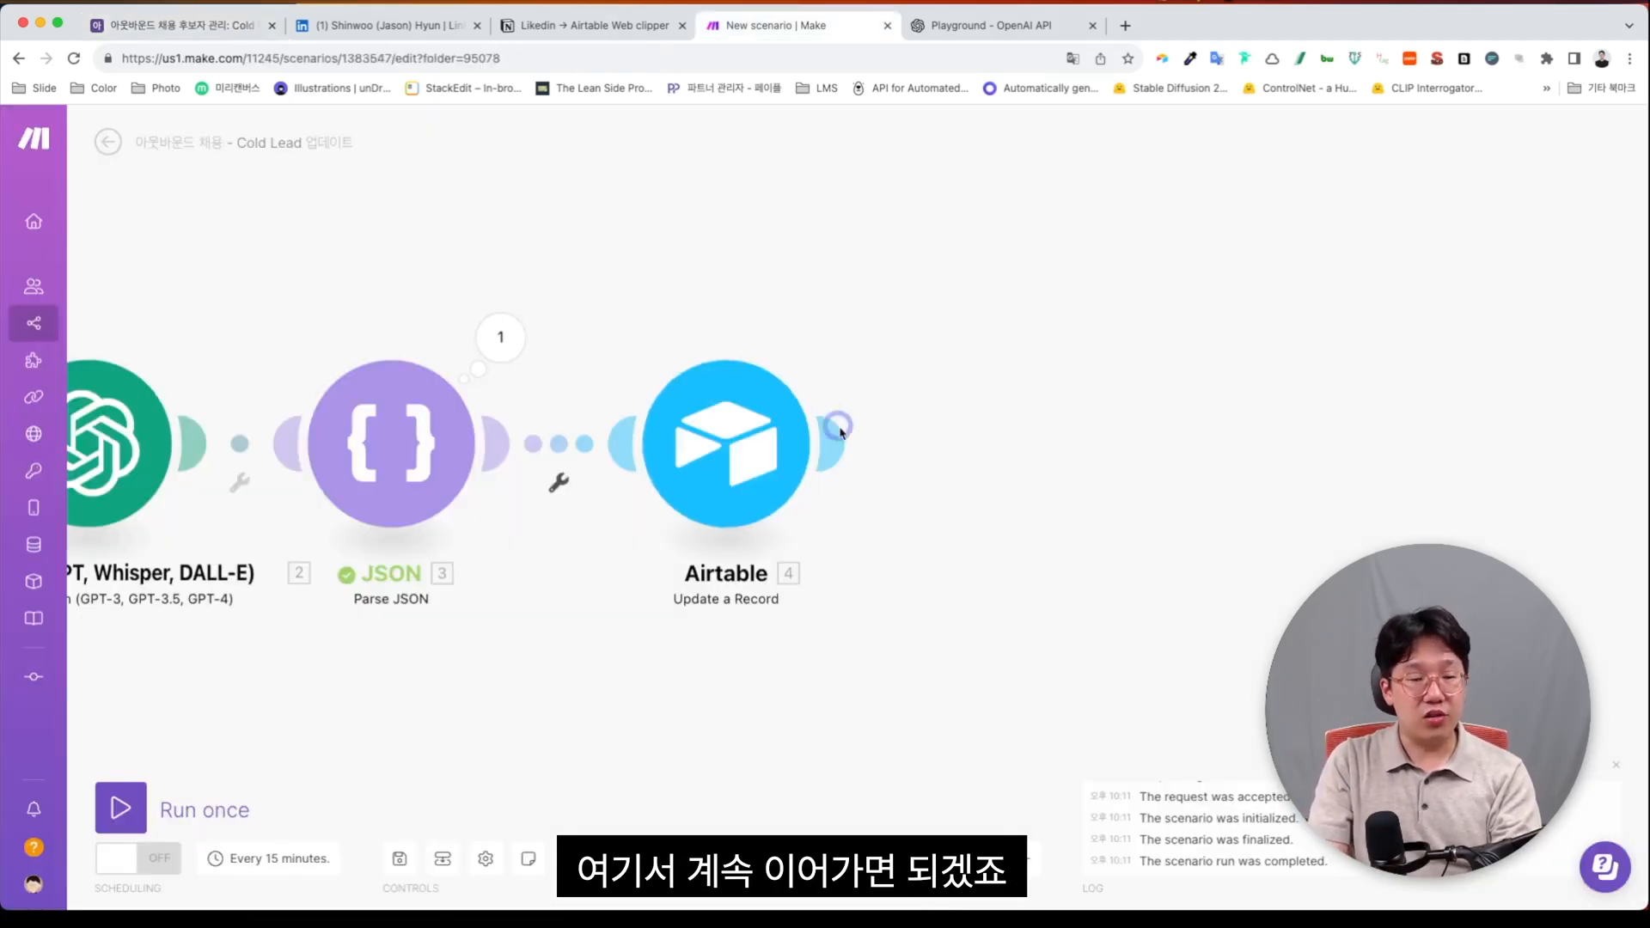
pyautogui.click(846, 443)
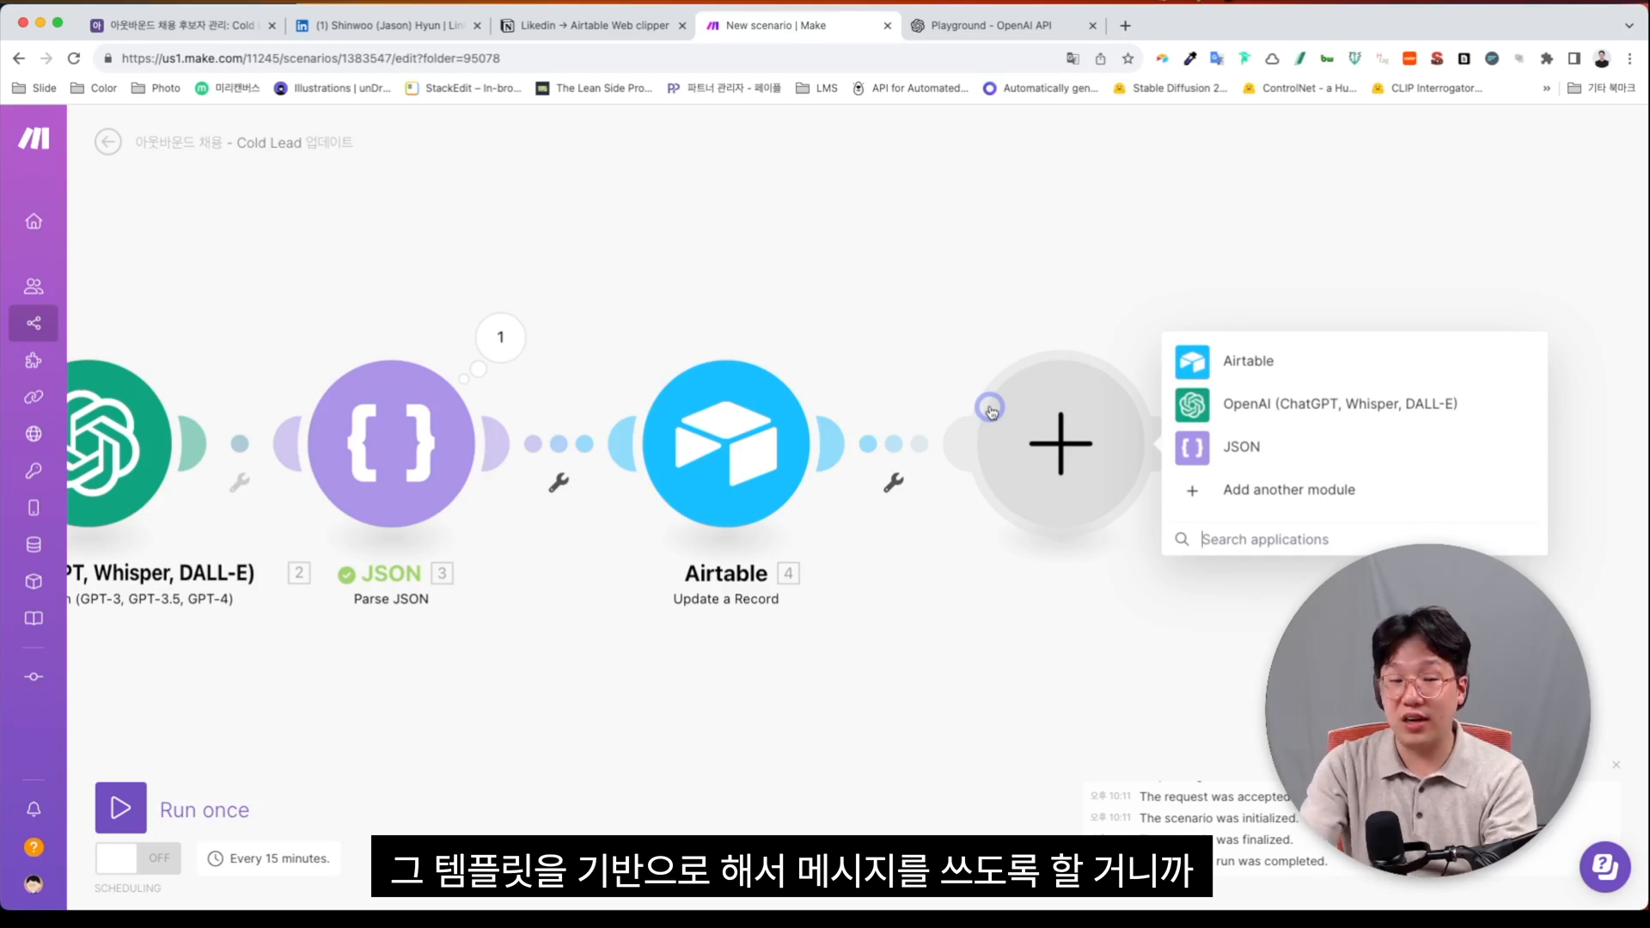
pyautogui.click(1197, 363)
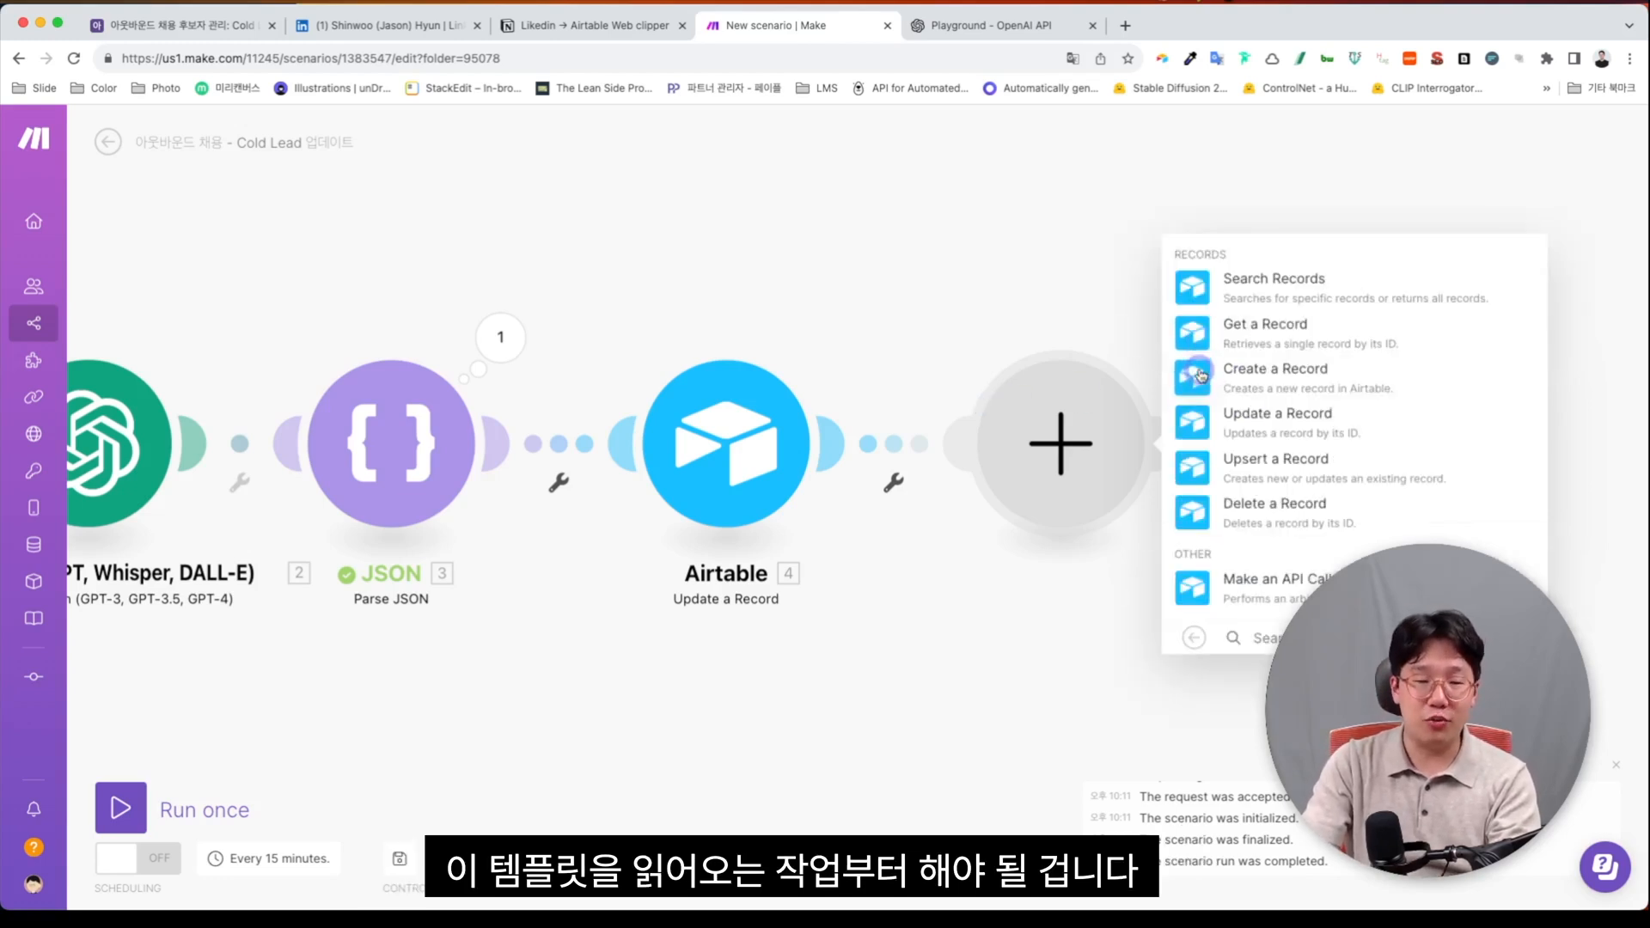
pyautogui.click(1194, 290)
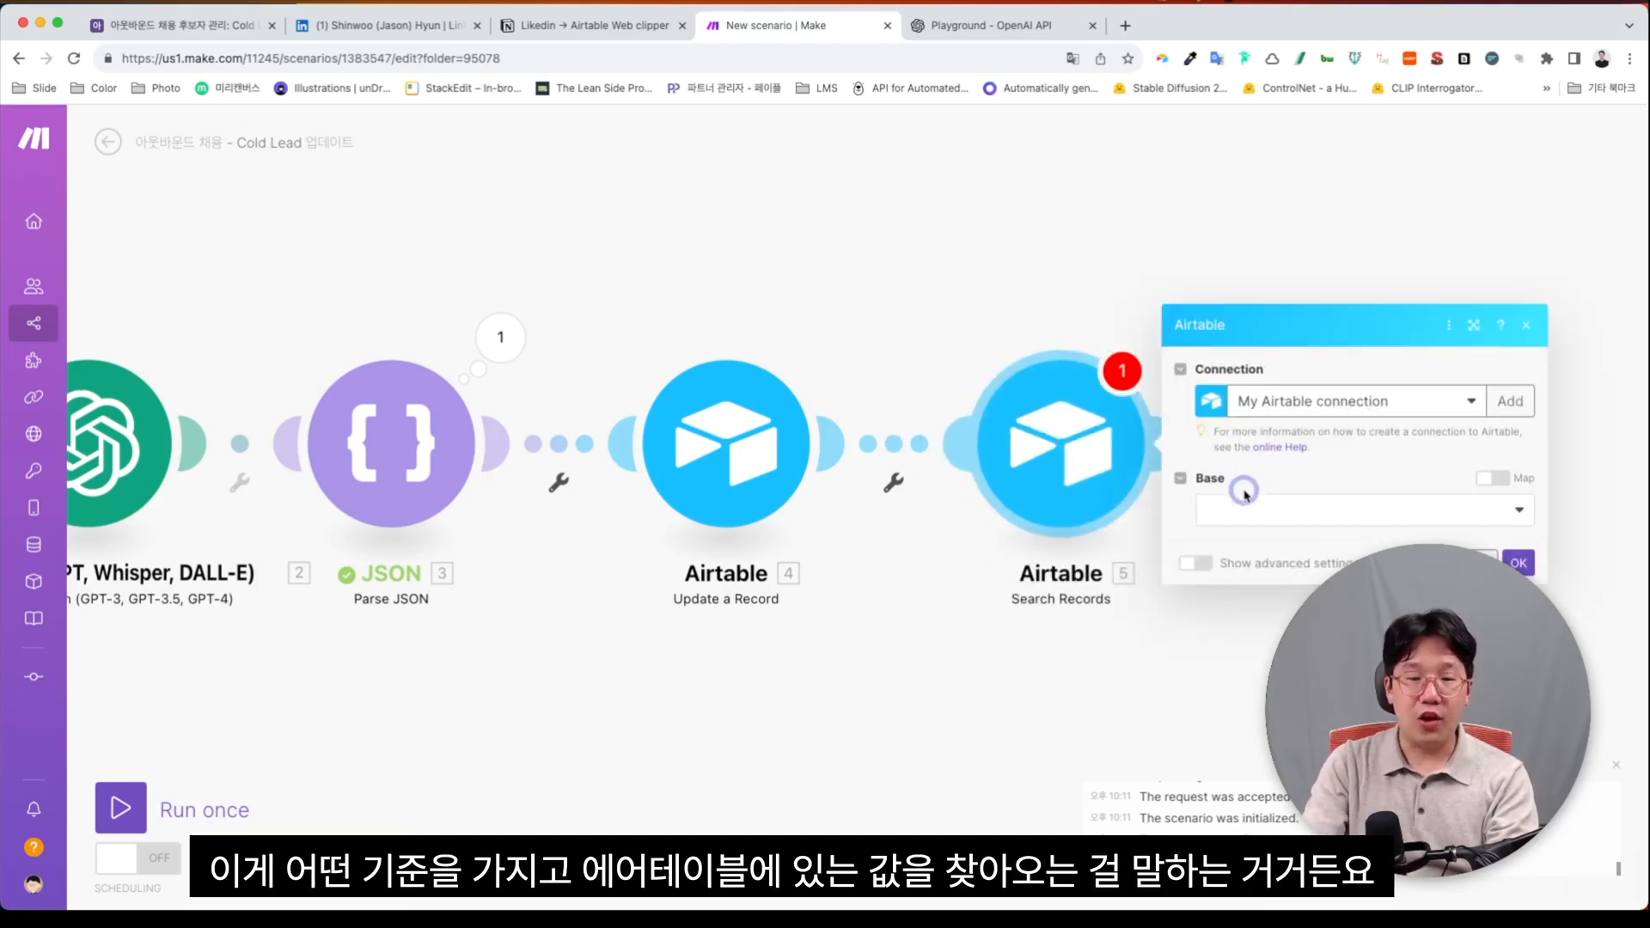
# Step: Set the Search Records module's base to 아웃바운드 채용 후보자 관리 and its table to Templates
pyautogui.click(1244, 507)
pyautogui.write('아웃')
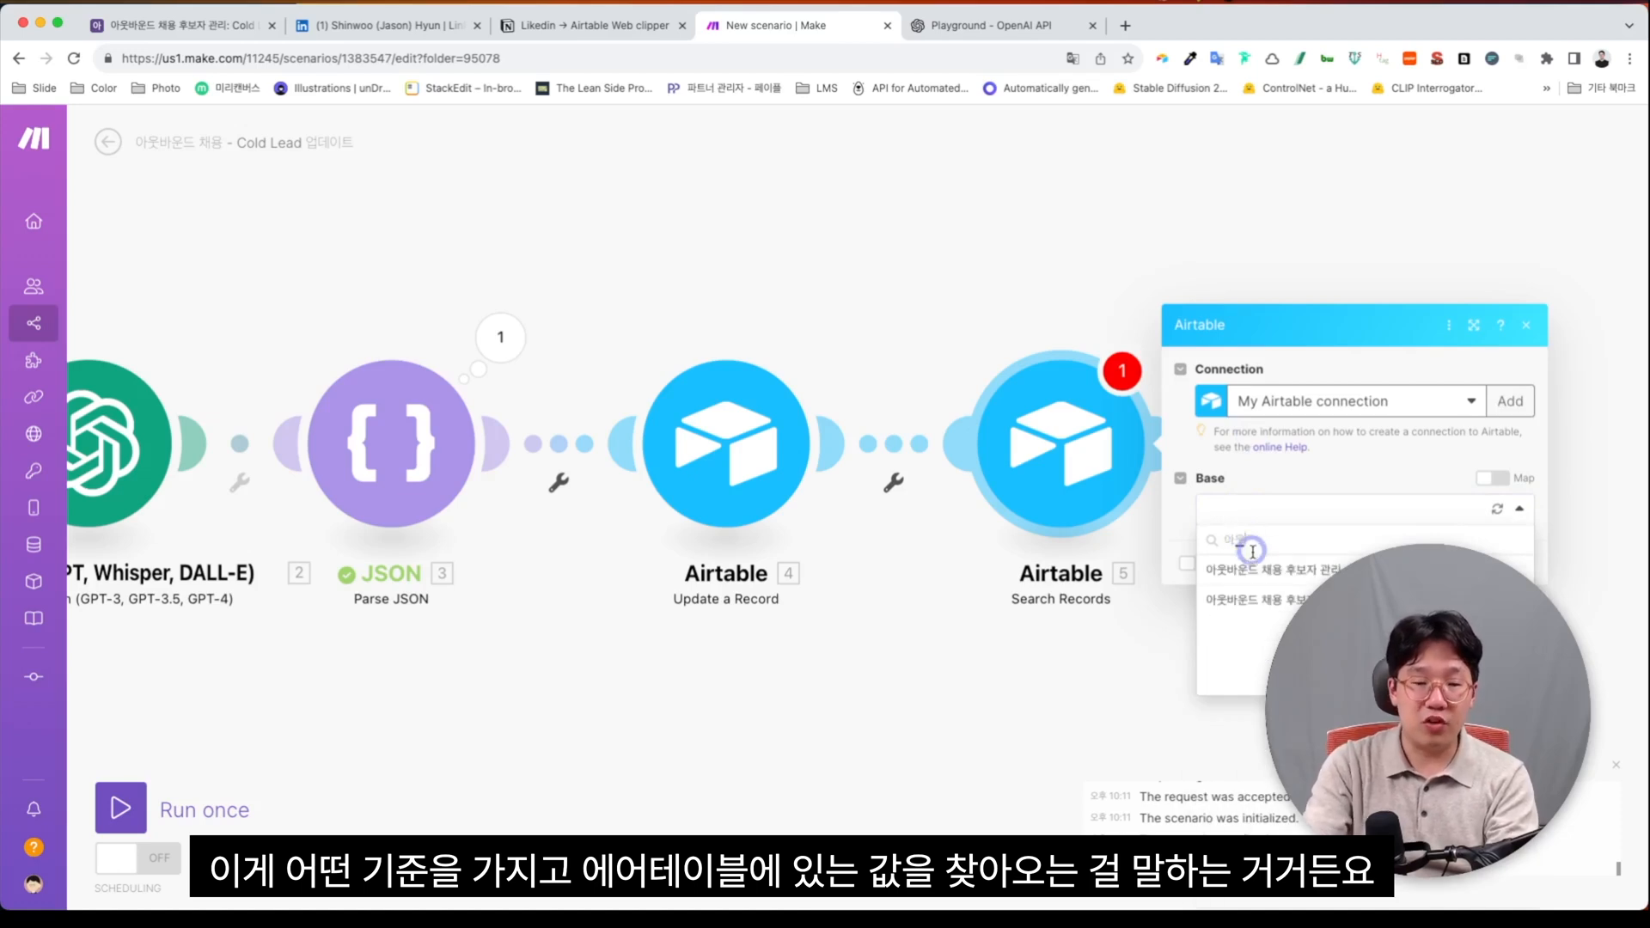
pyautogui.click(1253, 570)
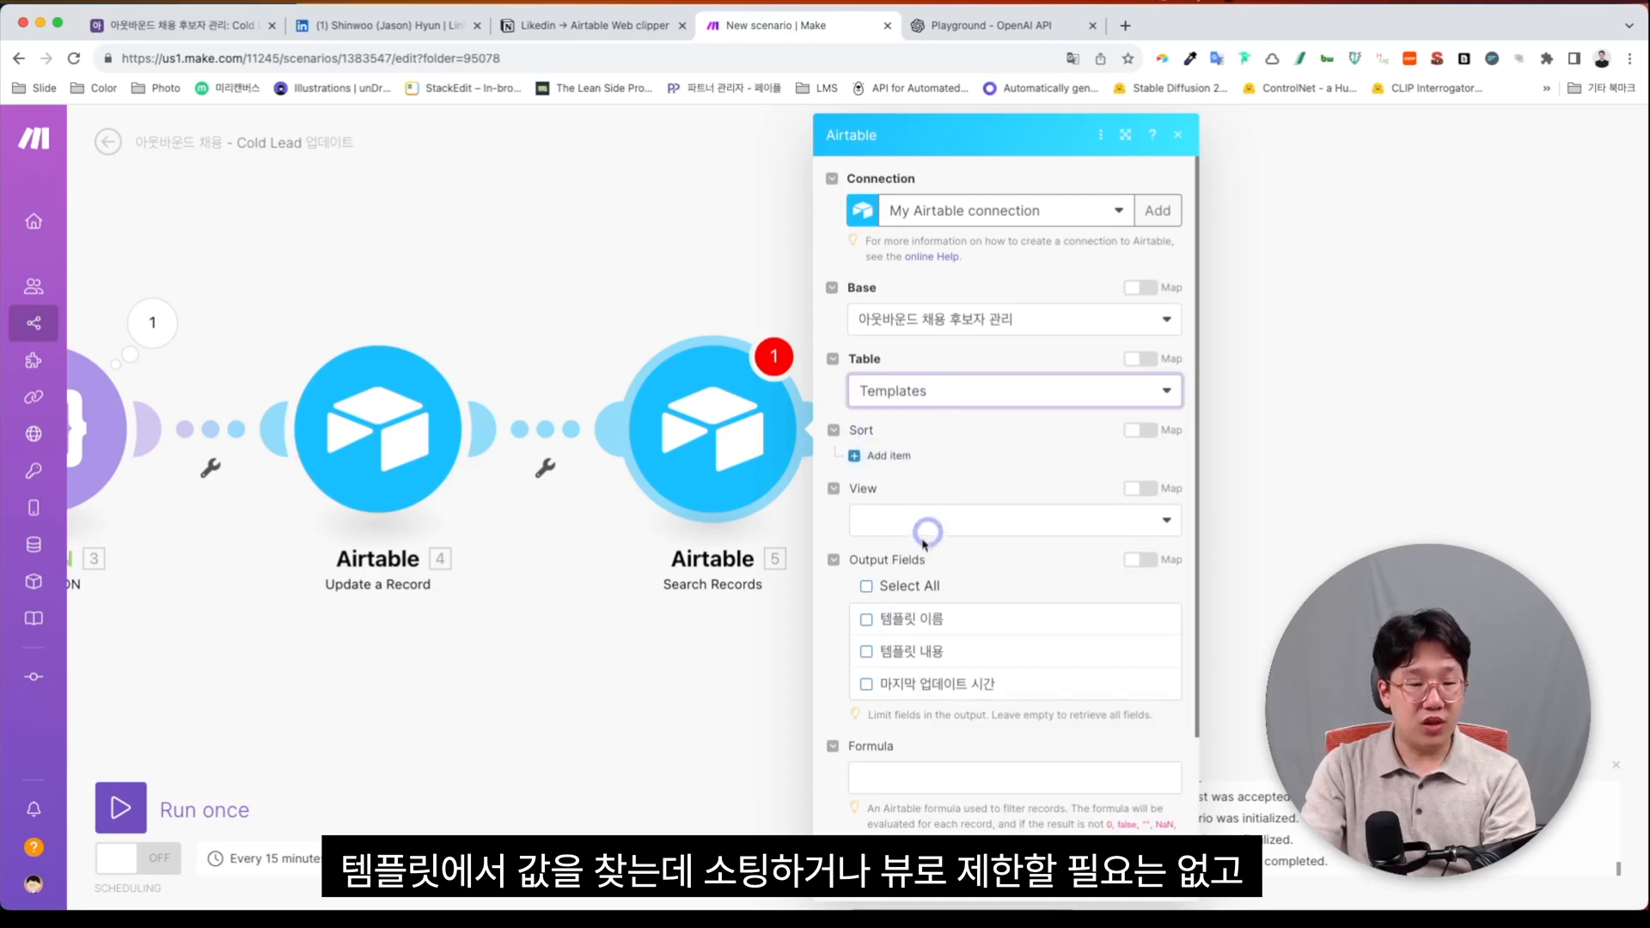
# Step: Limit the Search Records module's output fields to 템플릿 내용
pyautogui.scroll(-2, 946, 561)
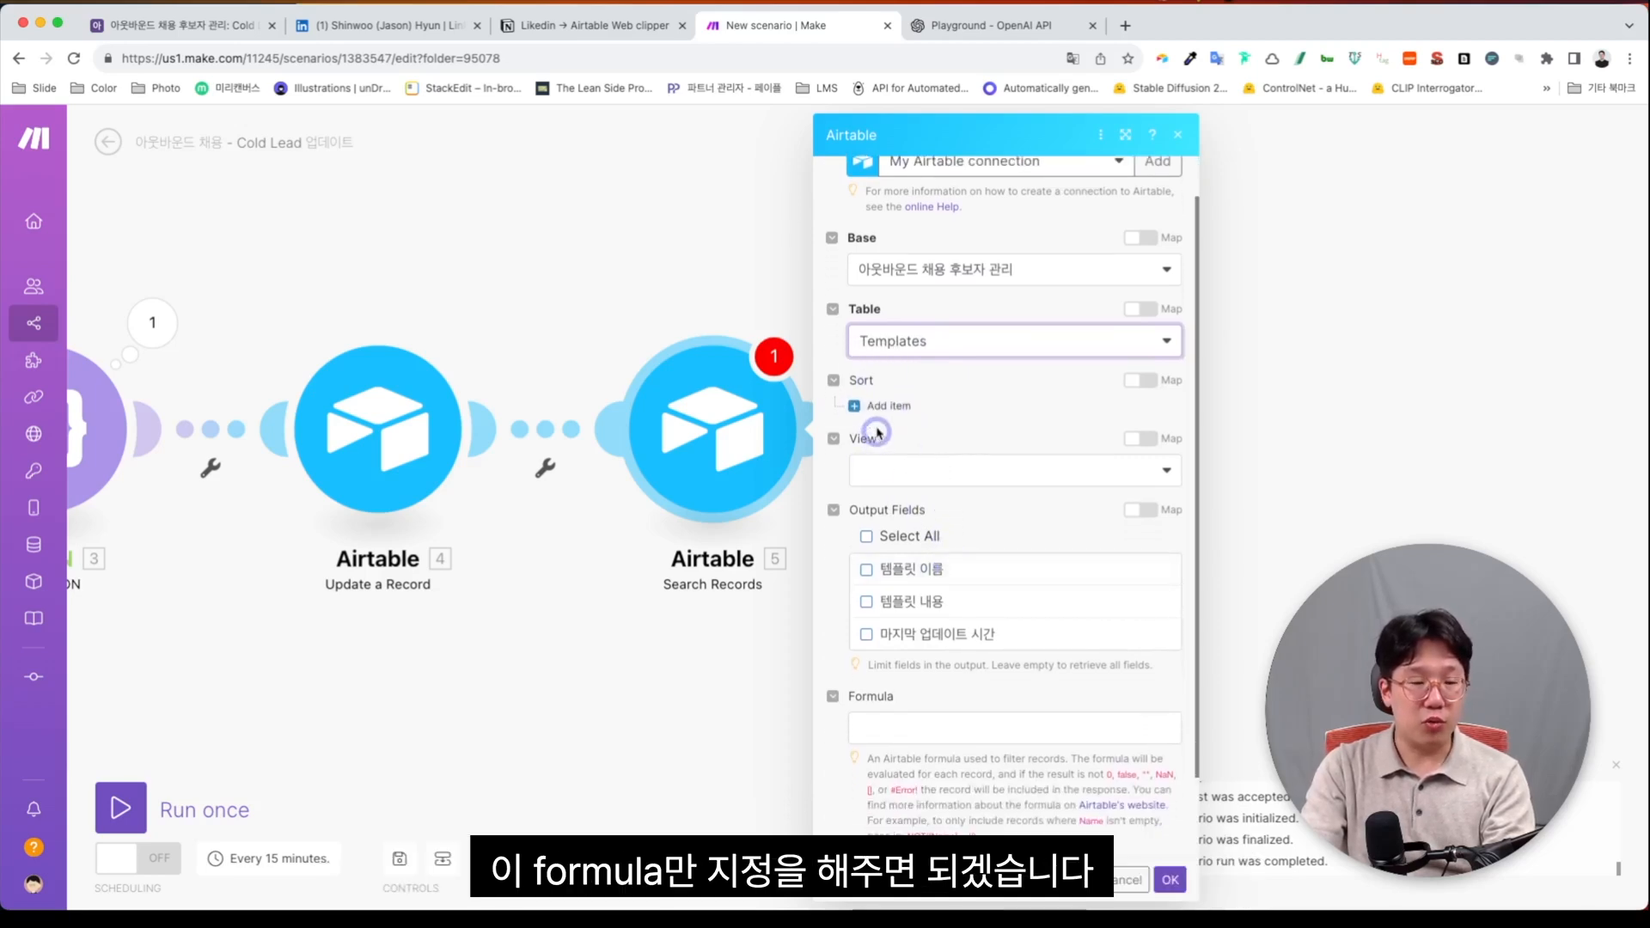
pyautogui.scroll(-1, 879, 438)
pyautogui.click(933, 707)
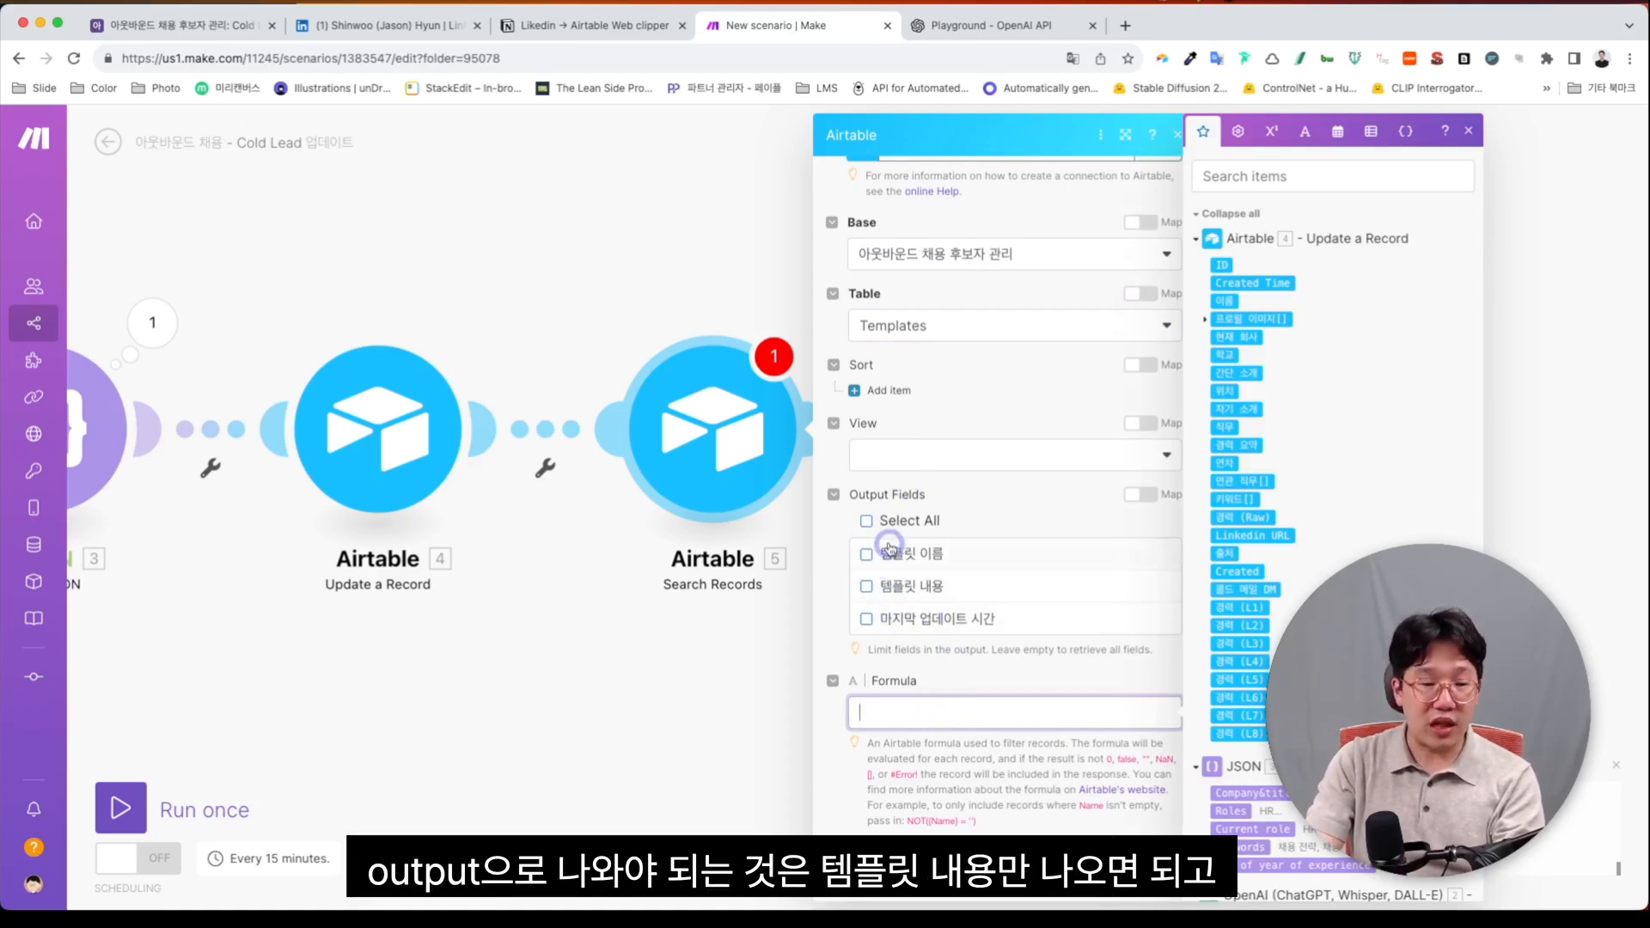
pyautogui.click(866, 586)
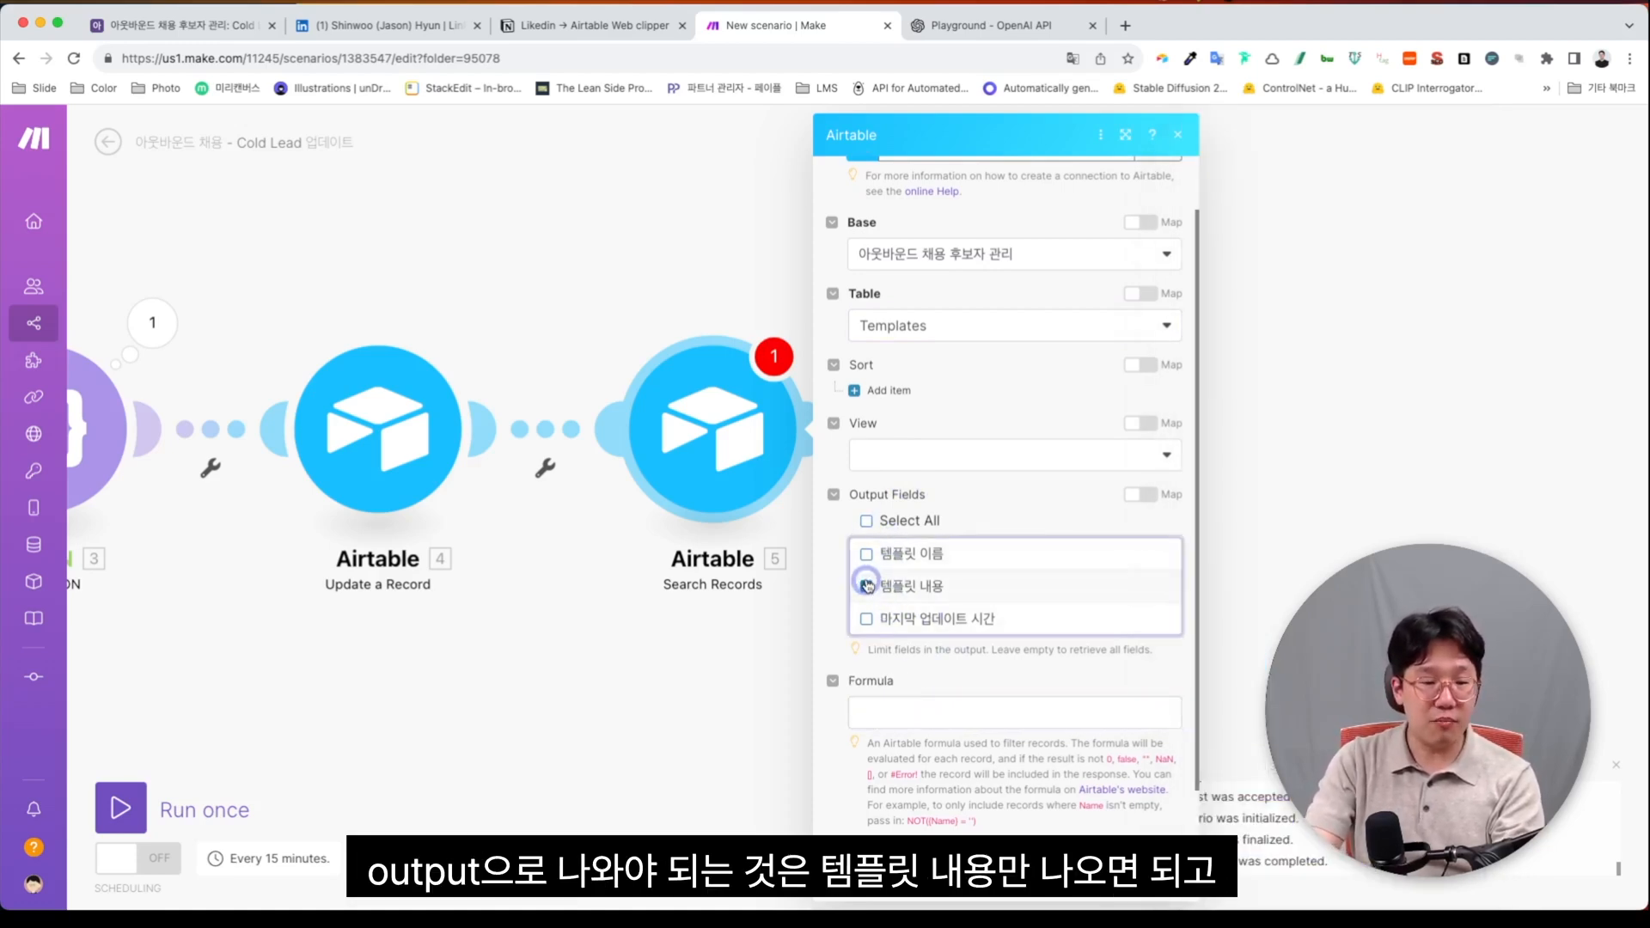
# Step: Set the Search Records formula to {템플릿 이름}='커피챗 템플릿' and save the module's settings
pyautogui.click(908, 714)
pyautogui.write('{')
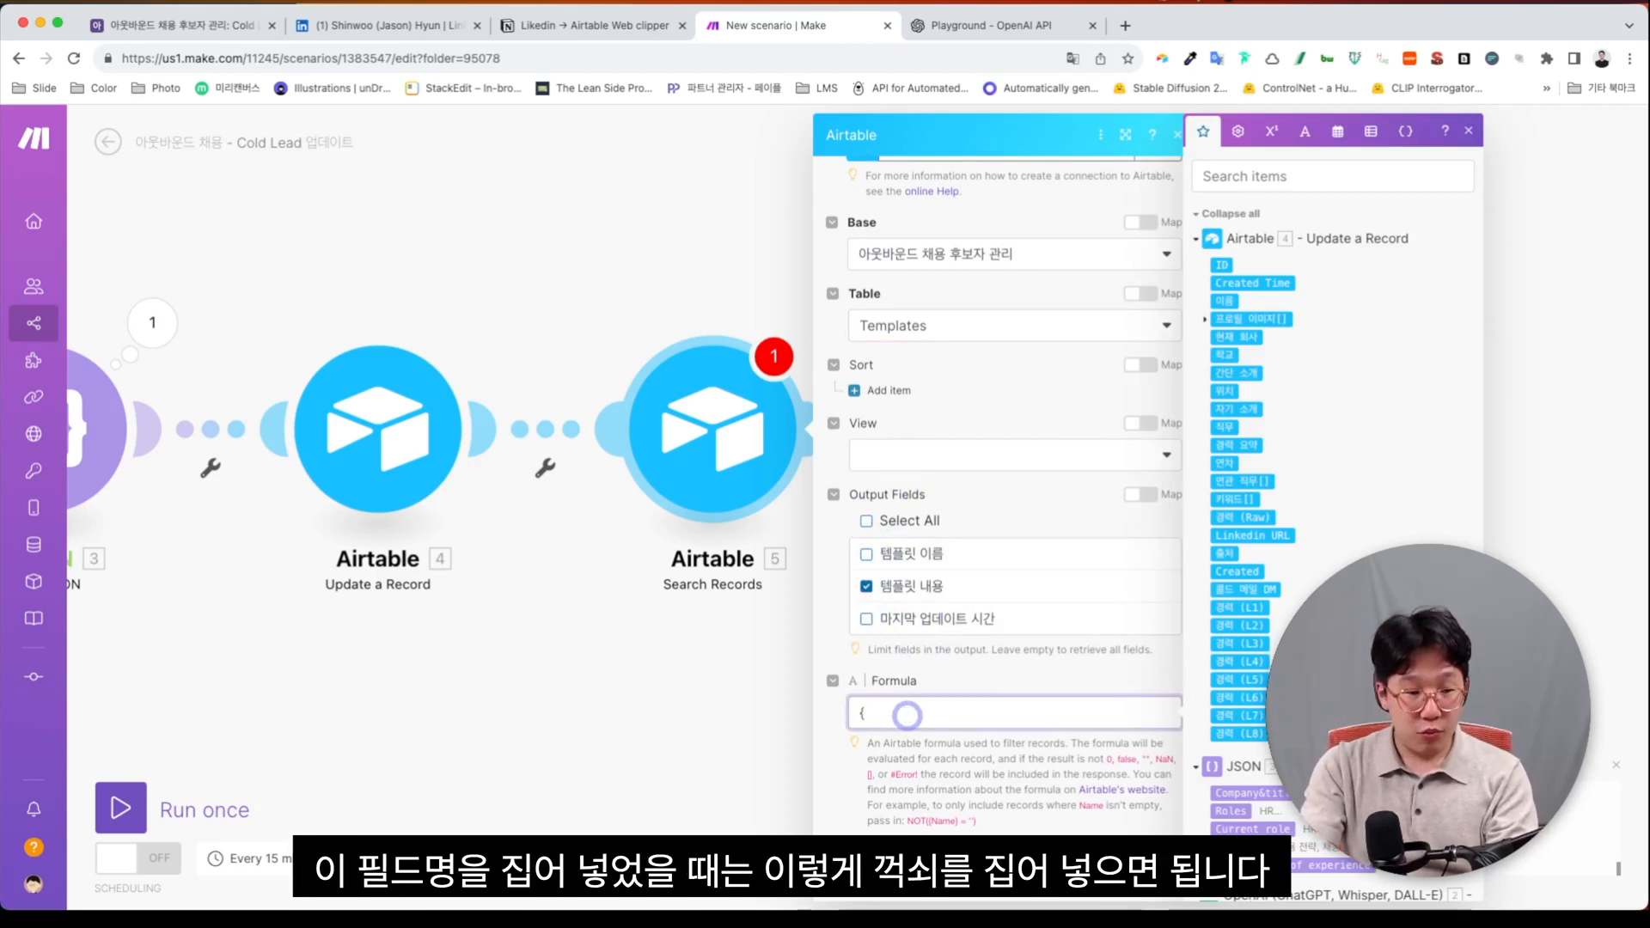
pyautogui.write('템플릿')
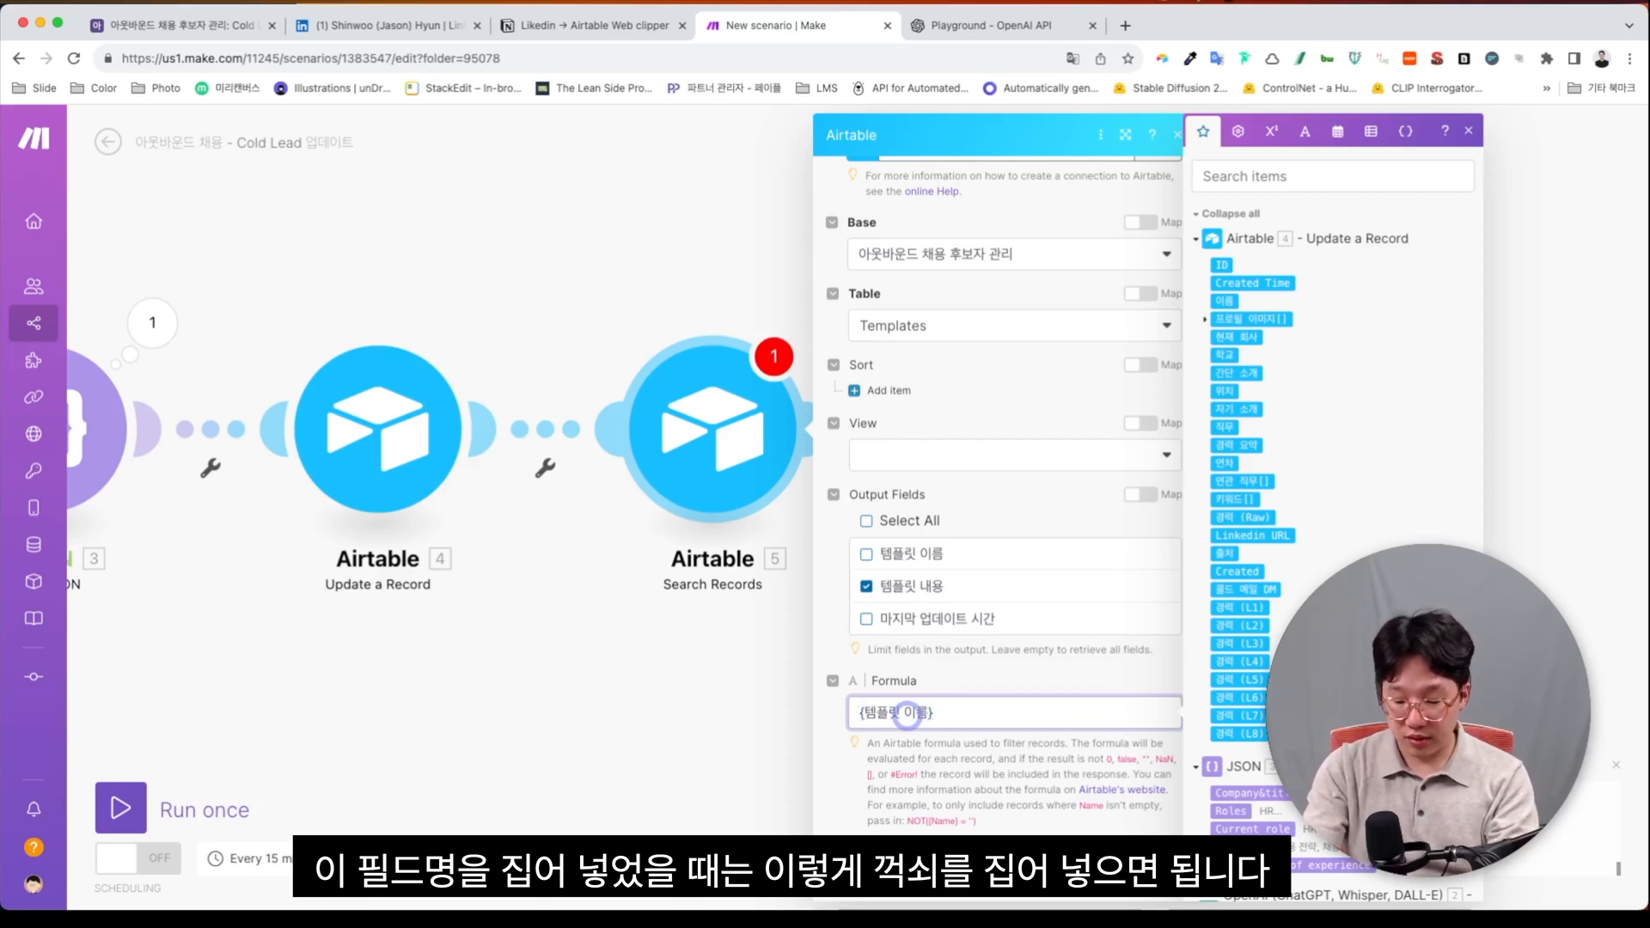
pyautogui.write("이름}='커피챗 템플")
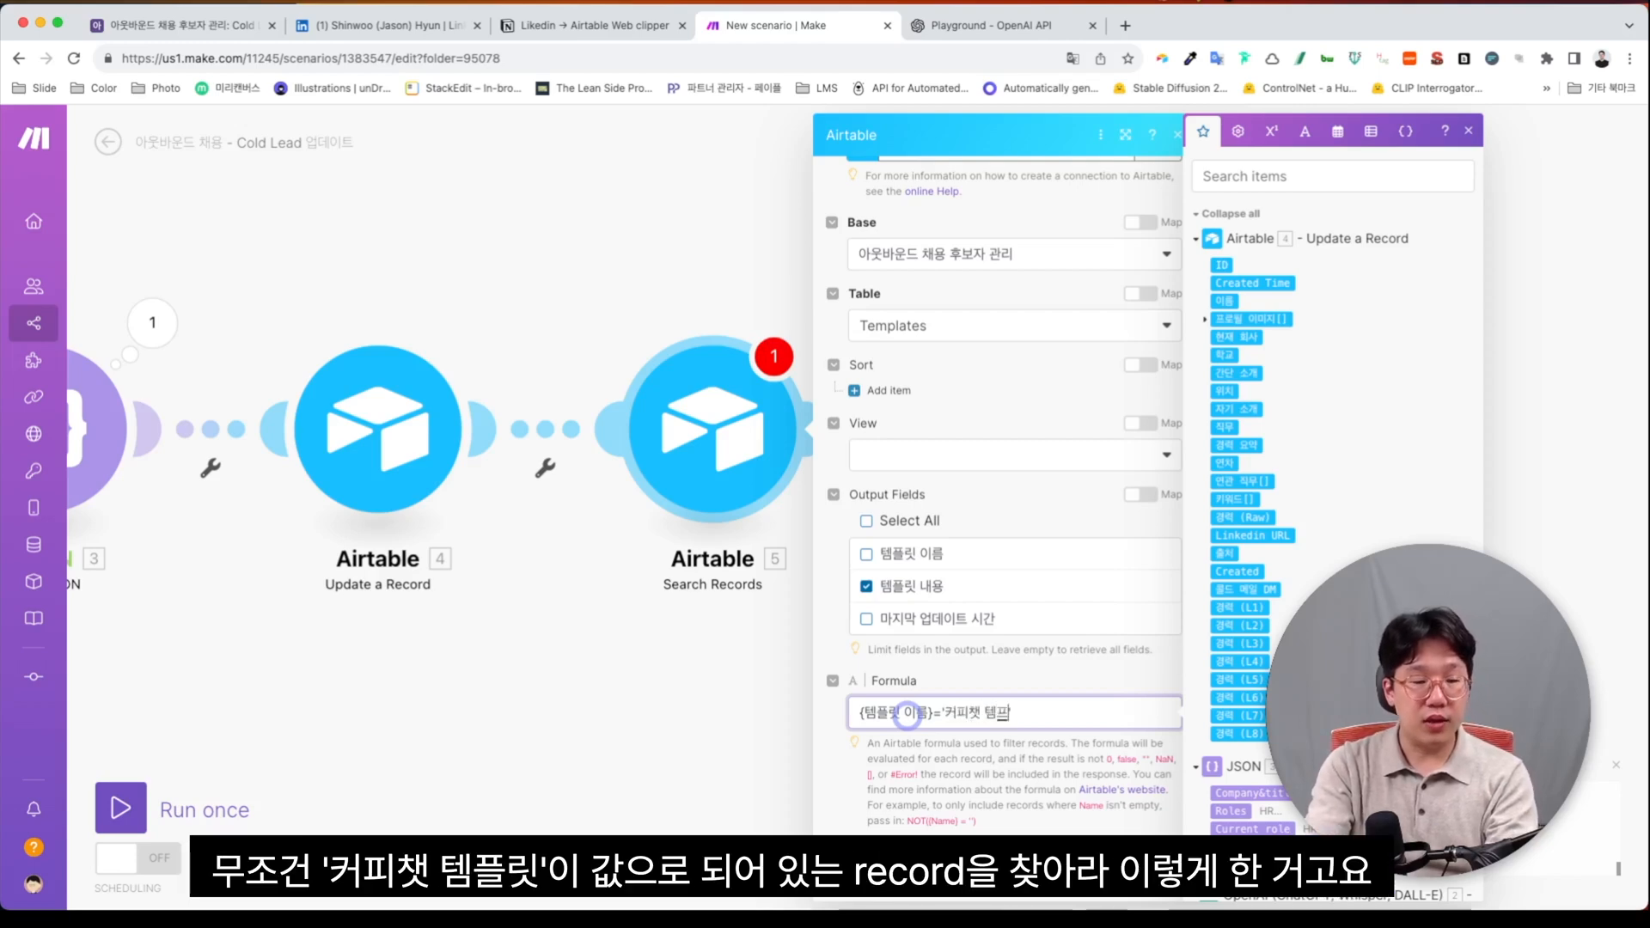
pyautogui.write('릿')
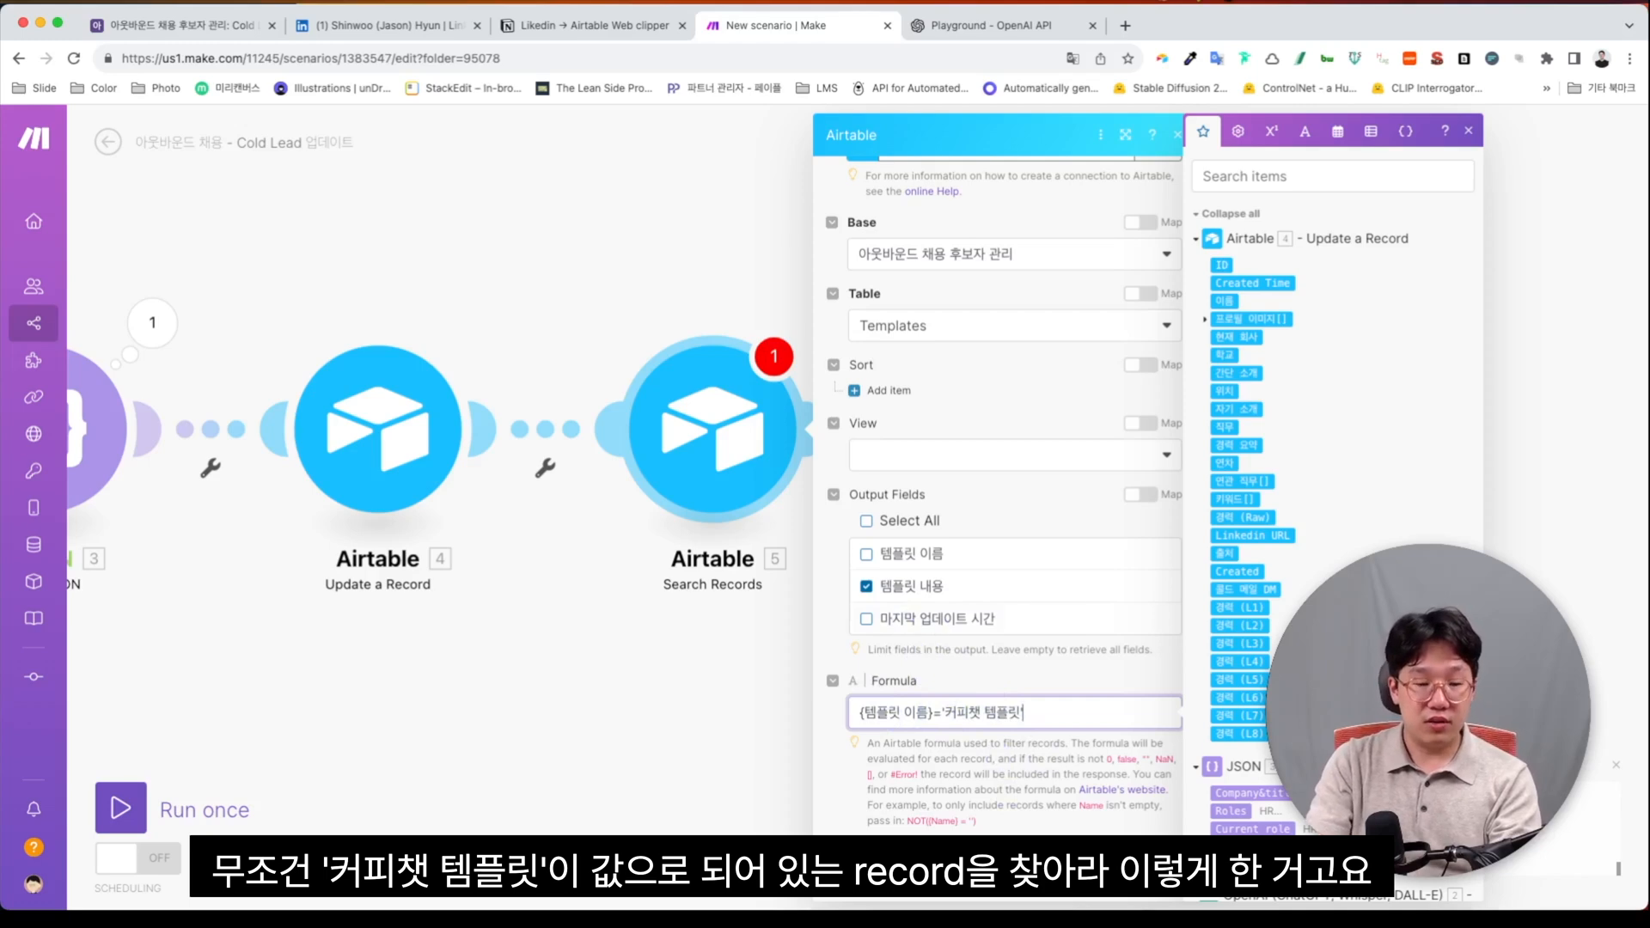
pyautogui.press('Return')
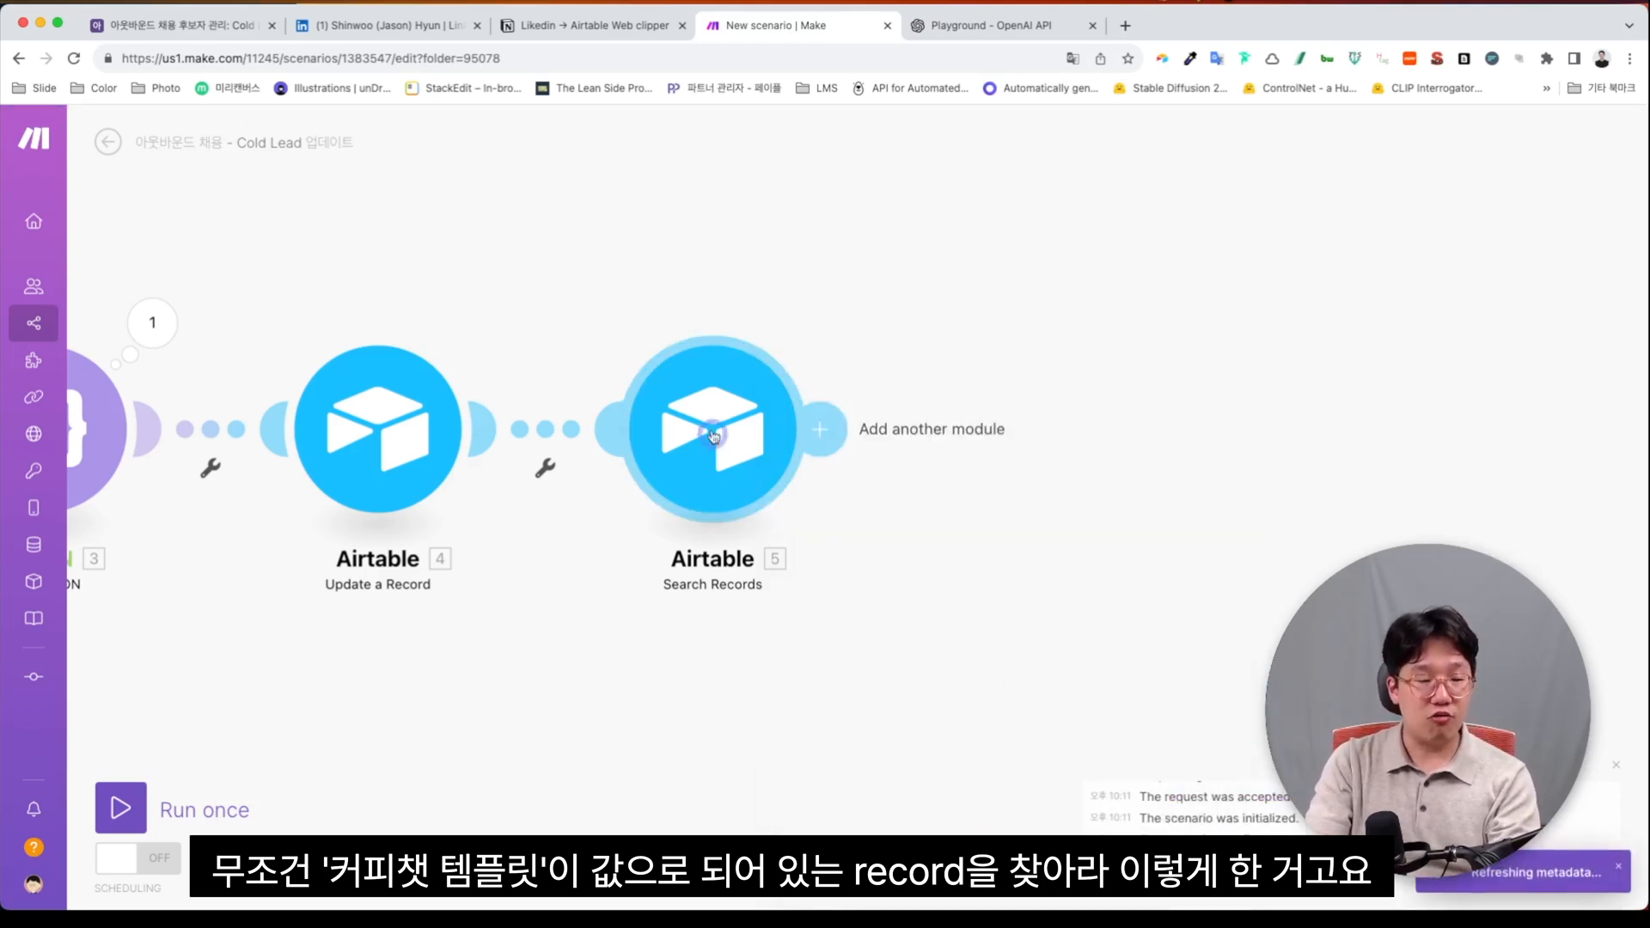
# Step: Run only the Search Records module and inspect the 템플릿 내용 text in its output bundle
pyautogui.rightClick(712, 436)
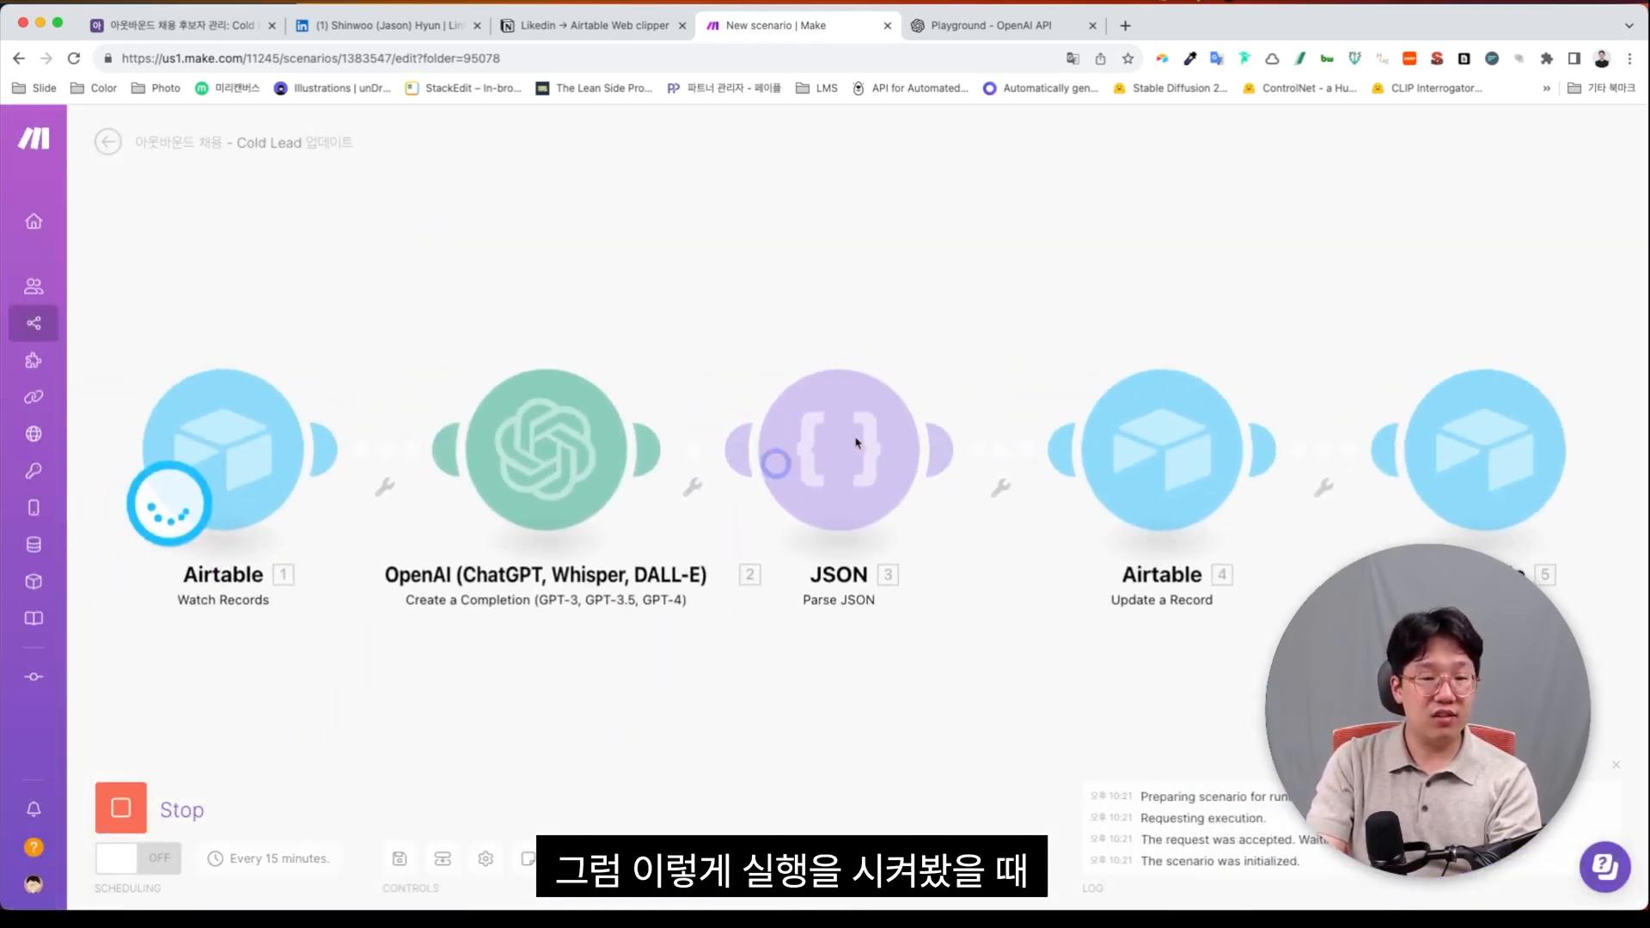
pyautogui.hscroll(5, 1035, 335)
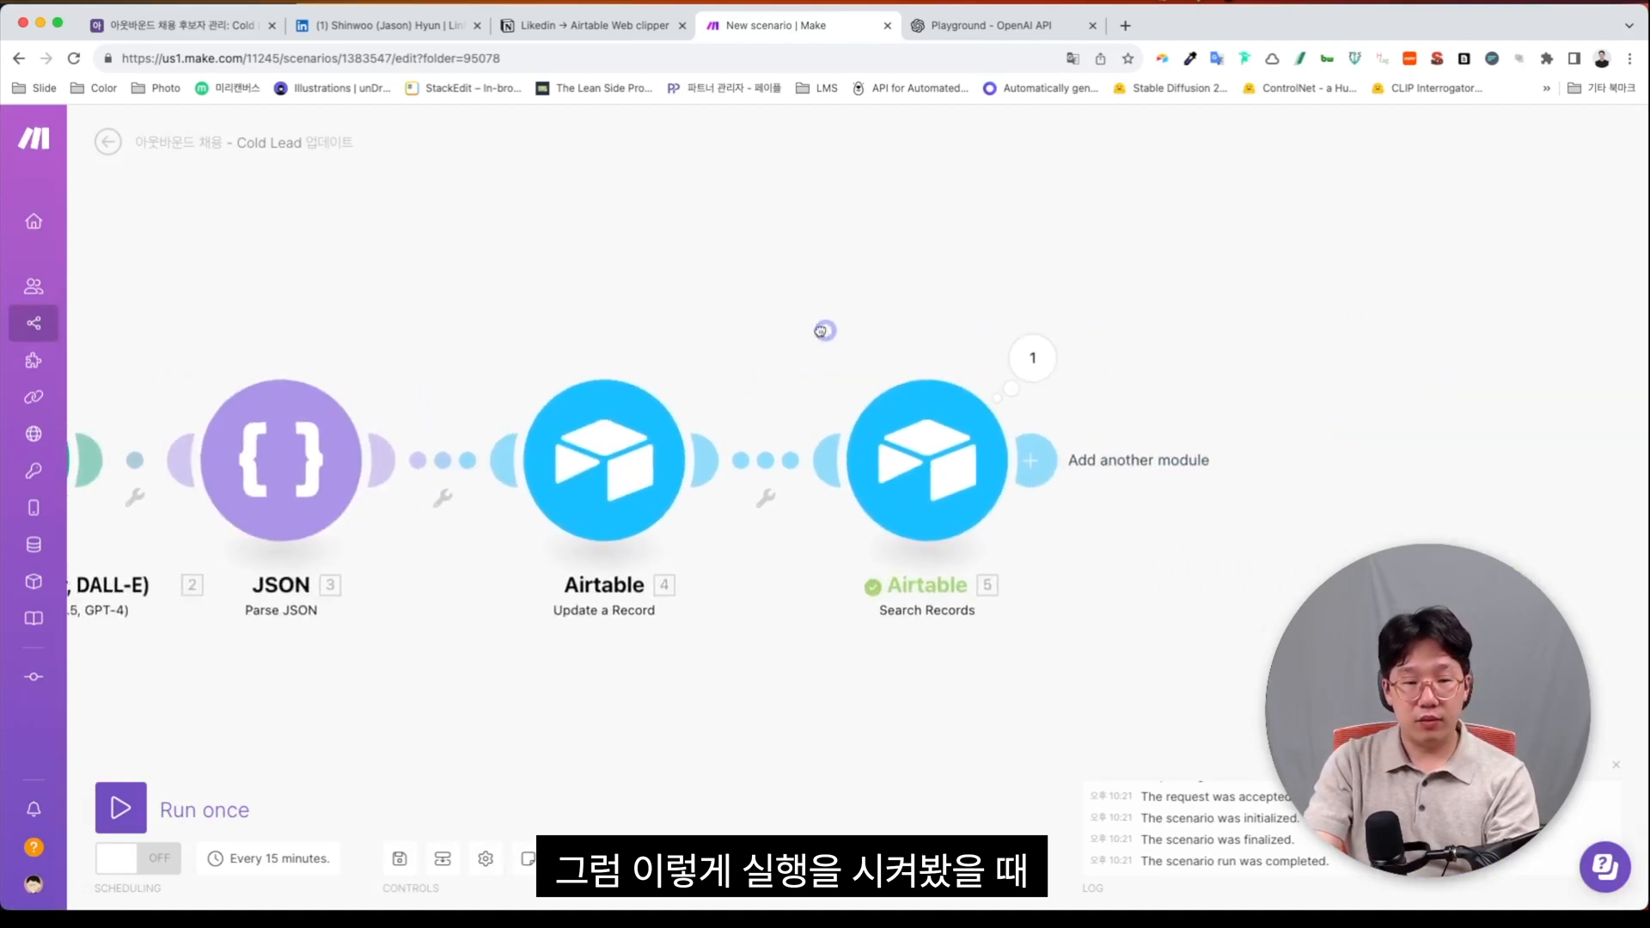
pyautogui.hscroll(2, 1142, 306)
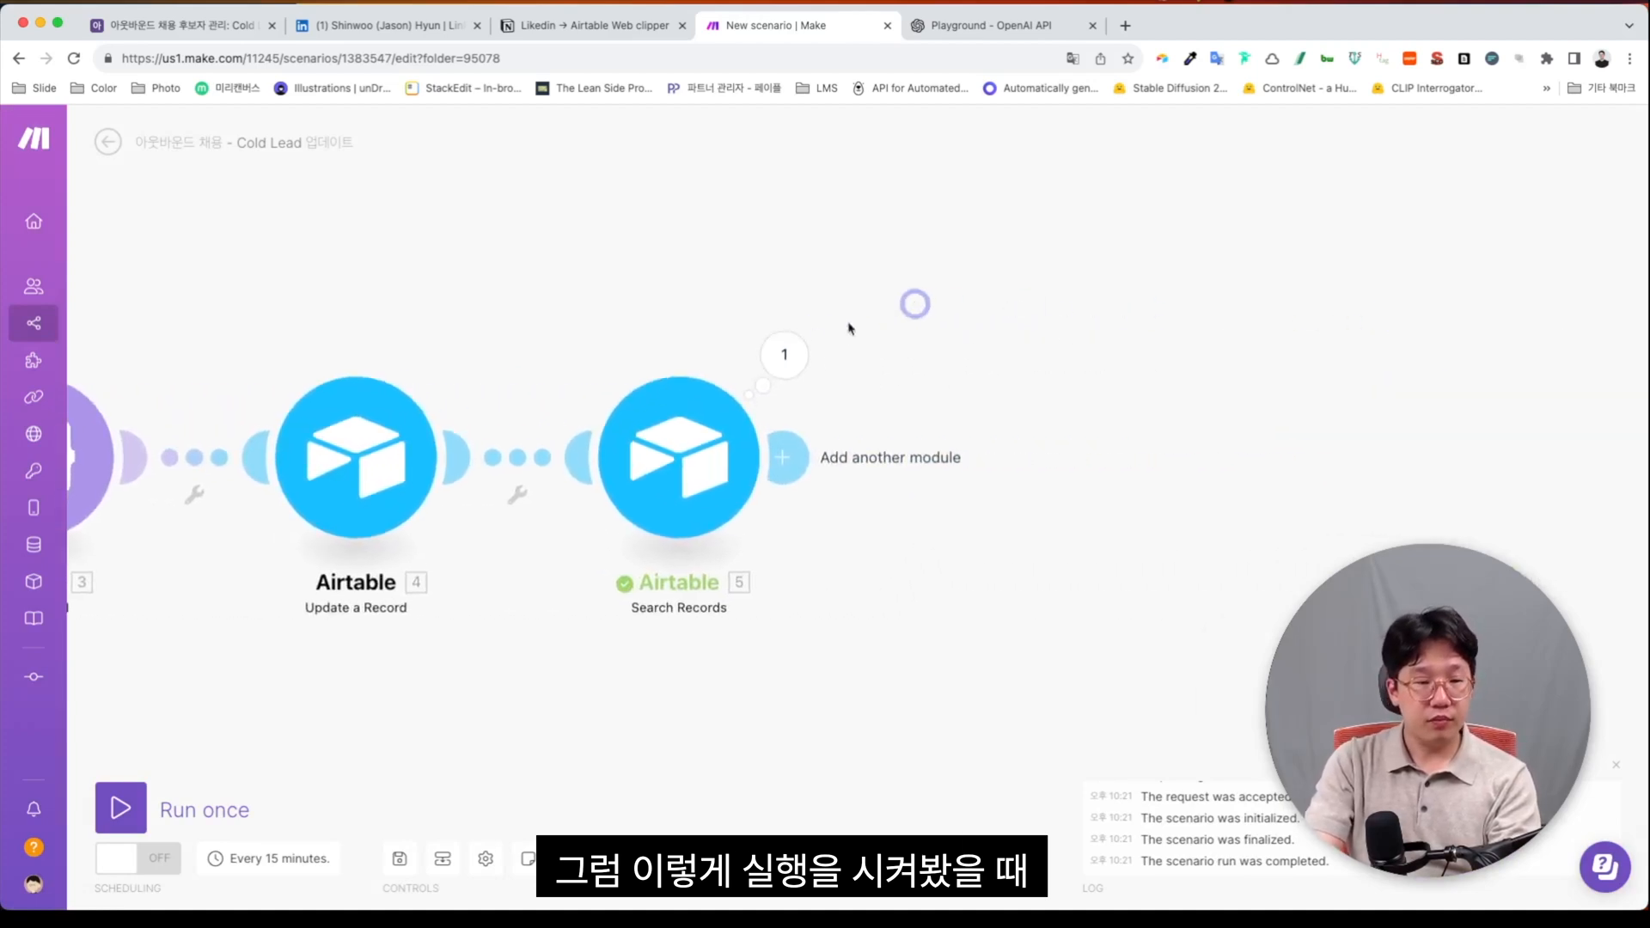
pyautogui.click(787, 349)
pyautogui.moveTo(955, 413); pyautogui.dragTo(1109, 726)
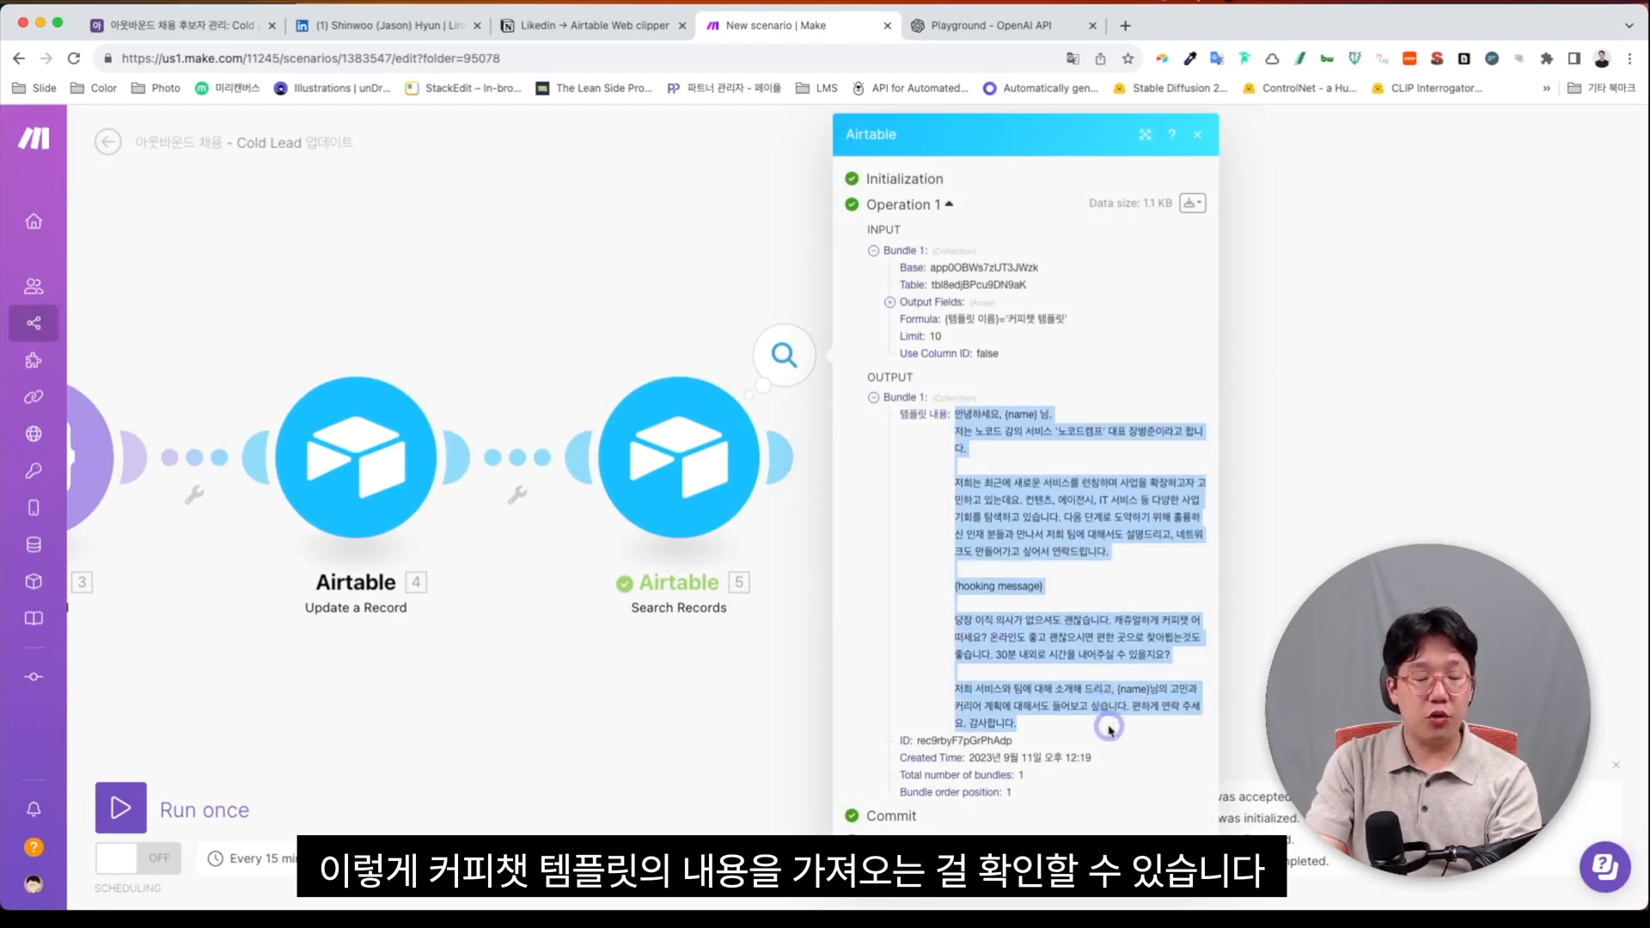
pyautogui.click(1328, 679)
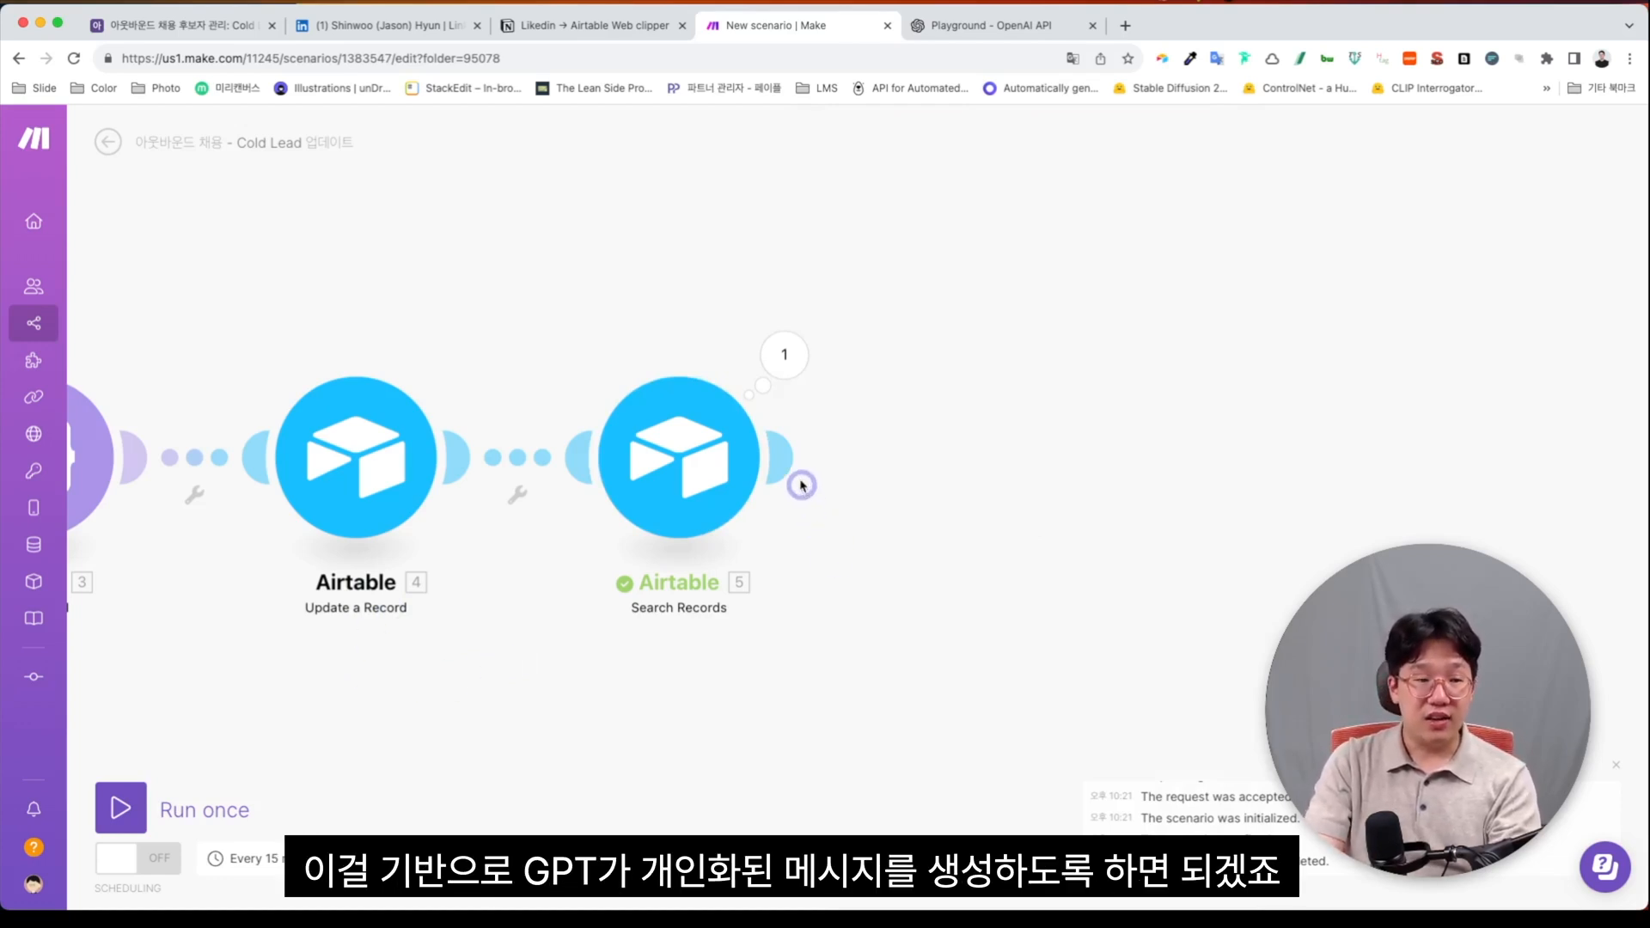
# Step: Add an OpenAI Create a Completion module after Search Records and set its model to gpt-4
pyautogui.click(783, 456)
pyautogui.click(1152, 420)
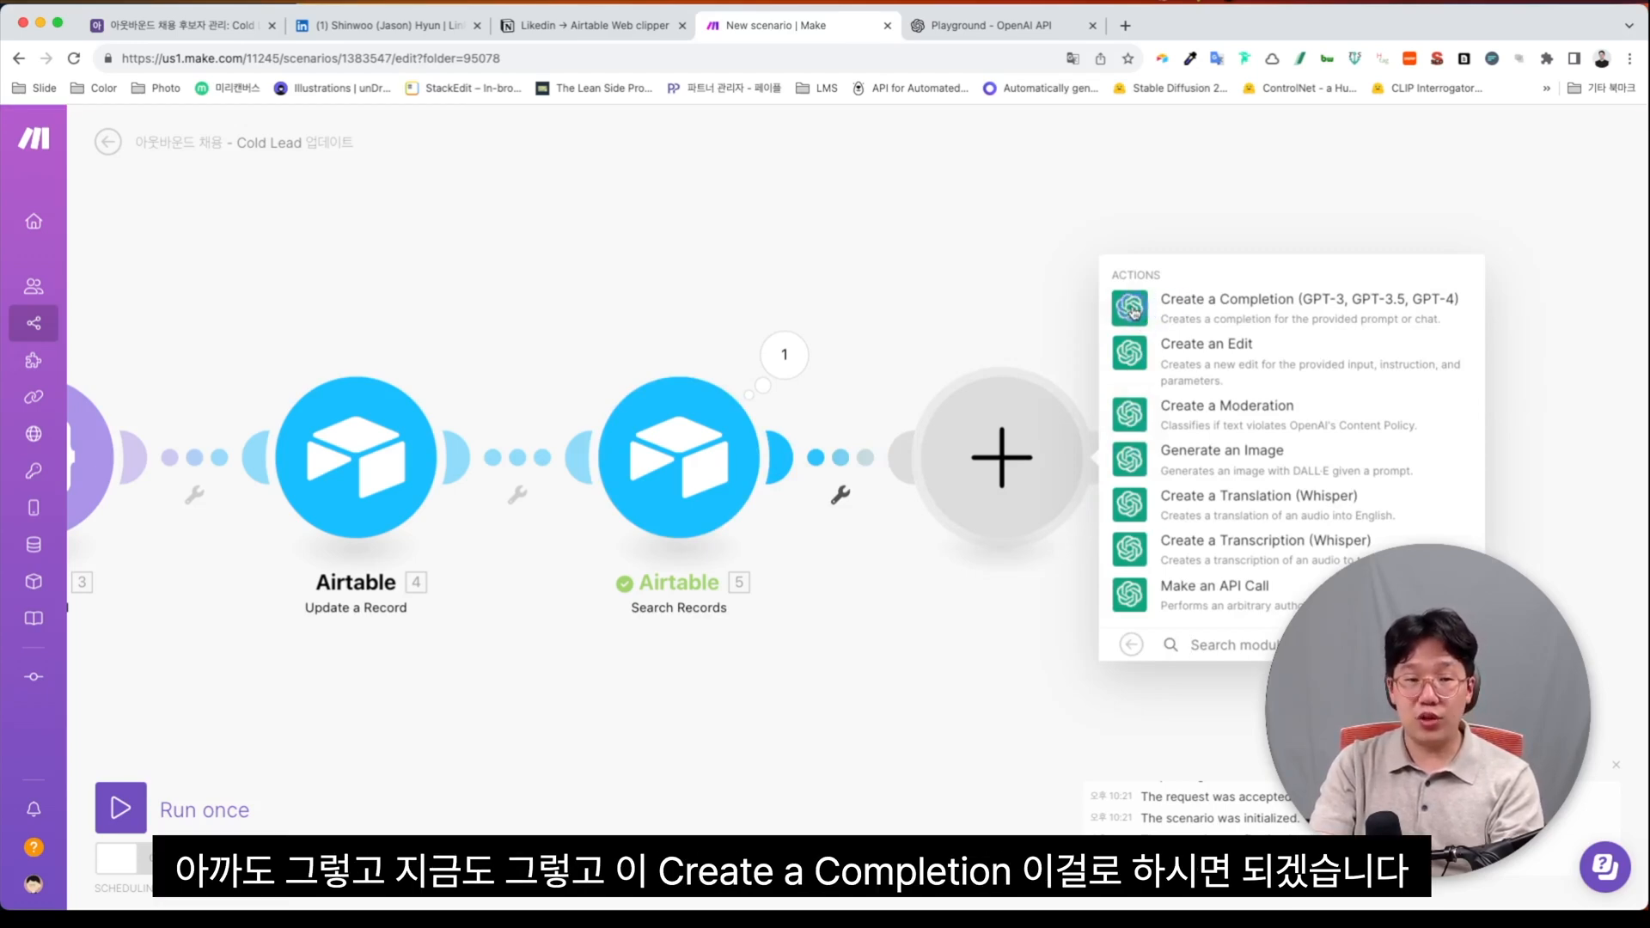
pyautogui.click(1133, 311)
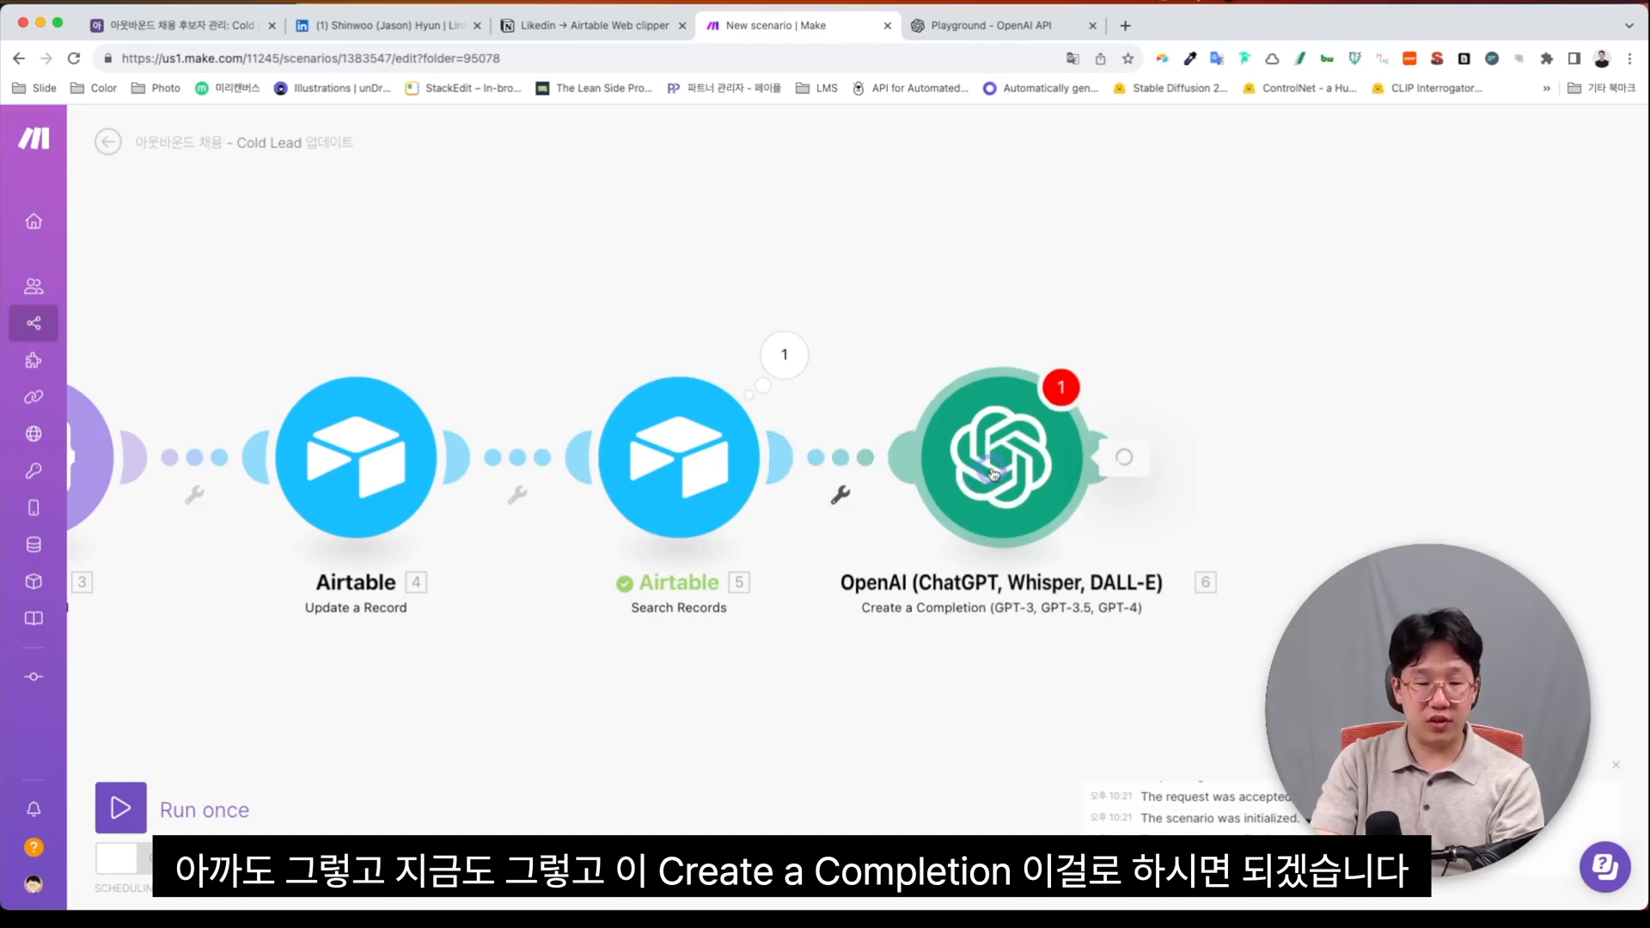
pyautogui.moveTo(1331, 677); pyautogui.dragTo(726, 616)
pyautogui.click(746, 443)
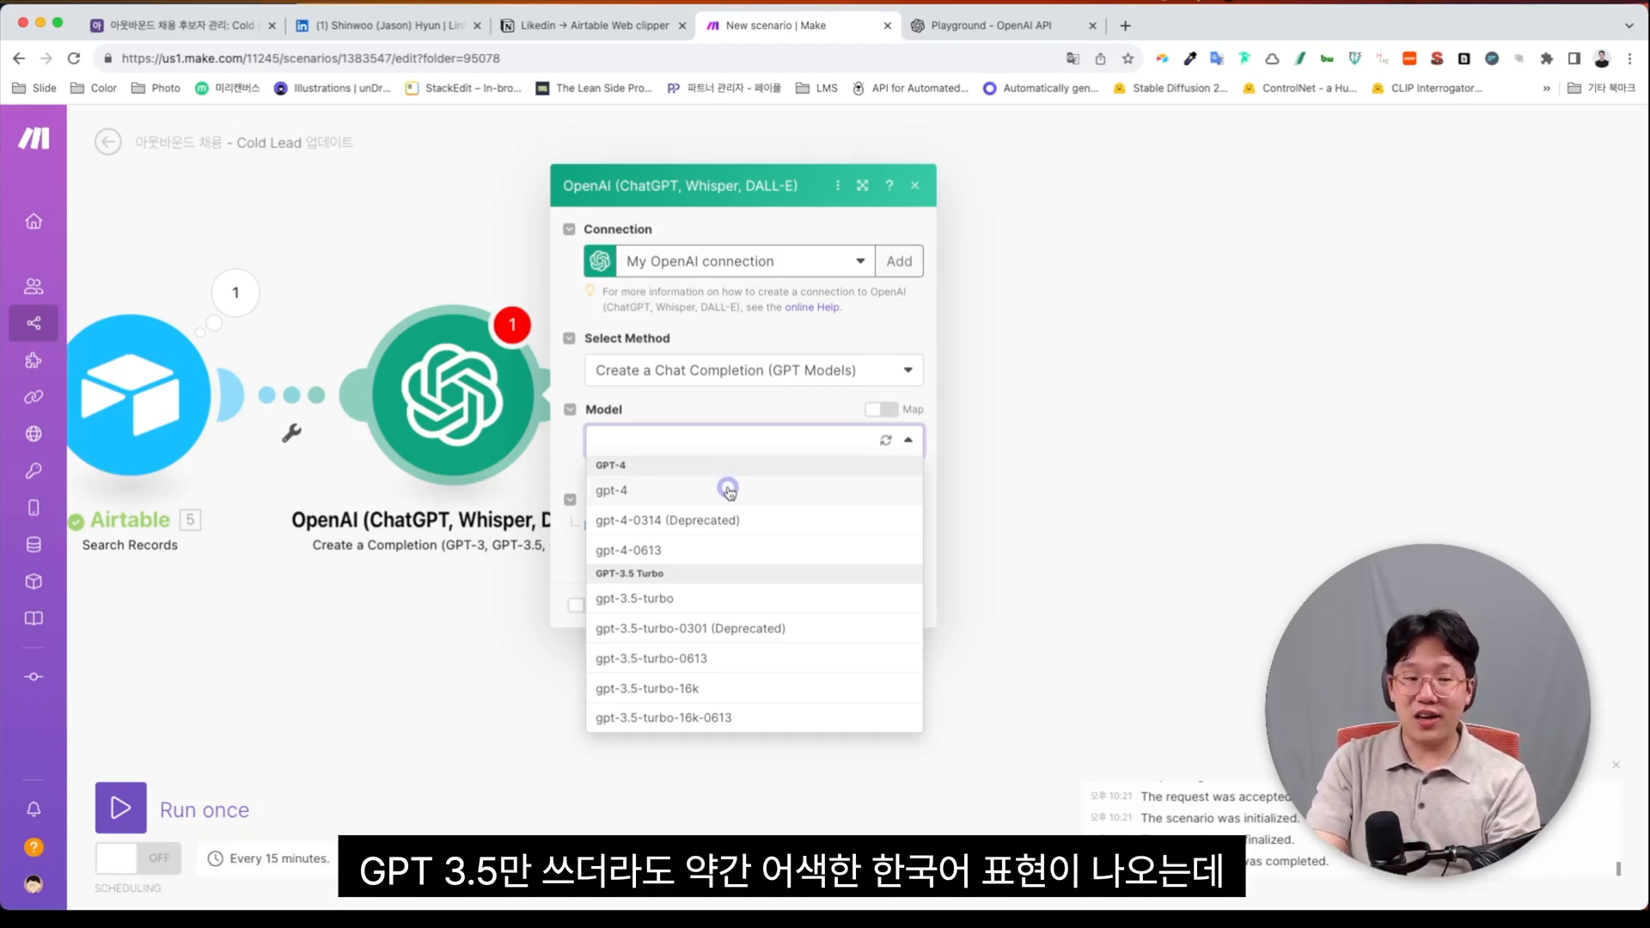
pyautogui.click(728, 490)
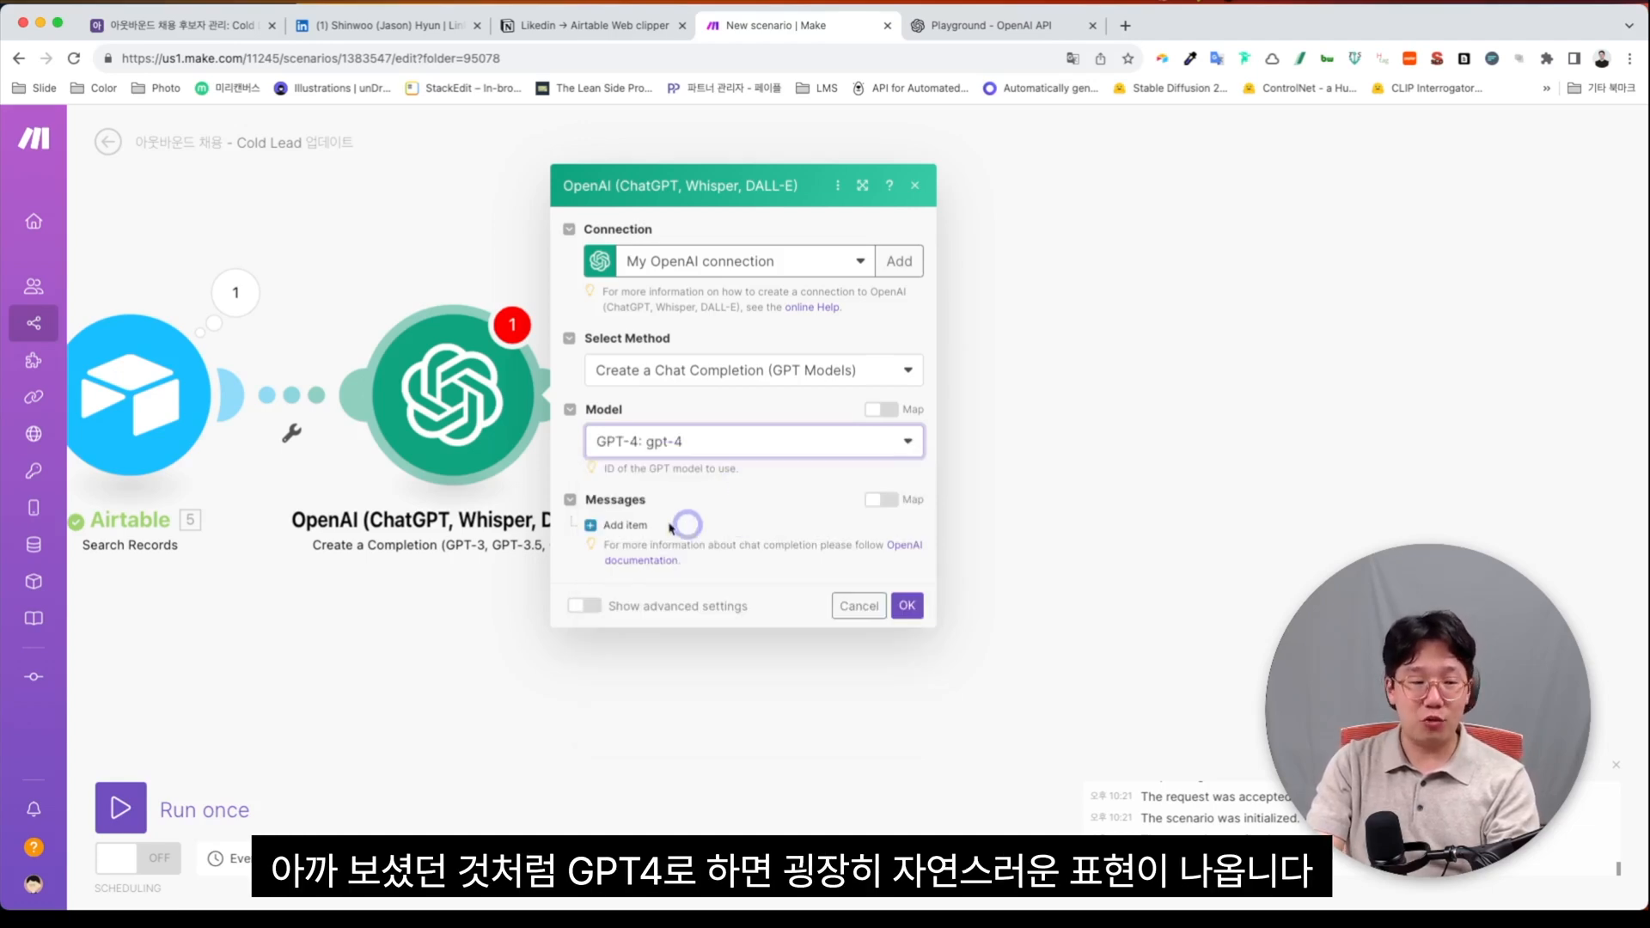
# Step: Add a message with the System role and paste the prepared Korean coffee-chat recruiting prompt as its content
pyautogui.click(625, 525)
pyautogui.click(652, 533)
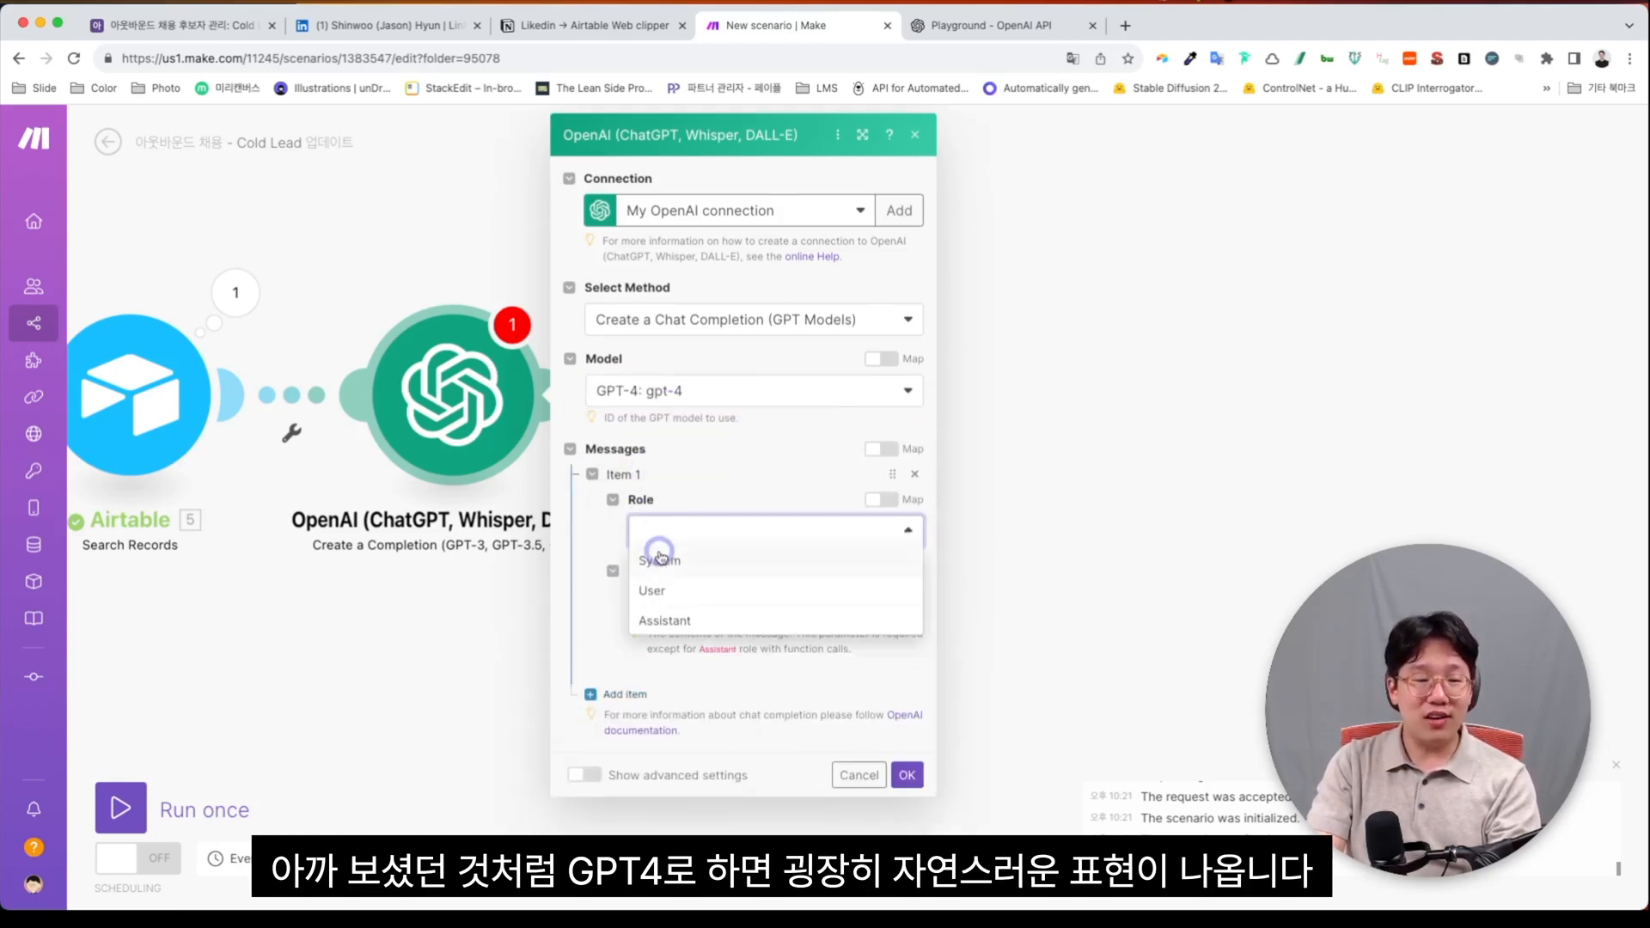
pyautogui.click(660, 556)
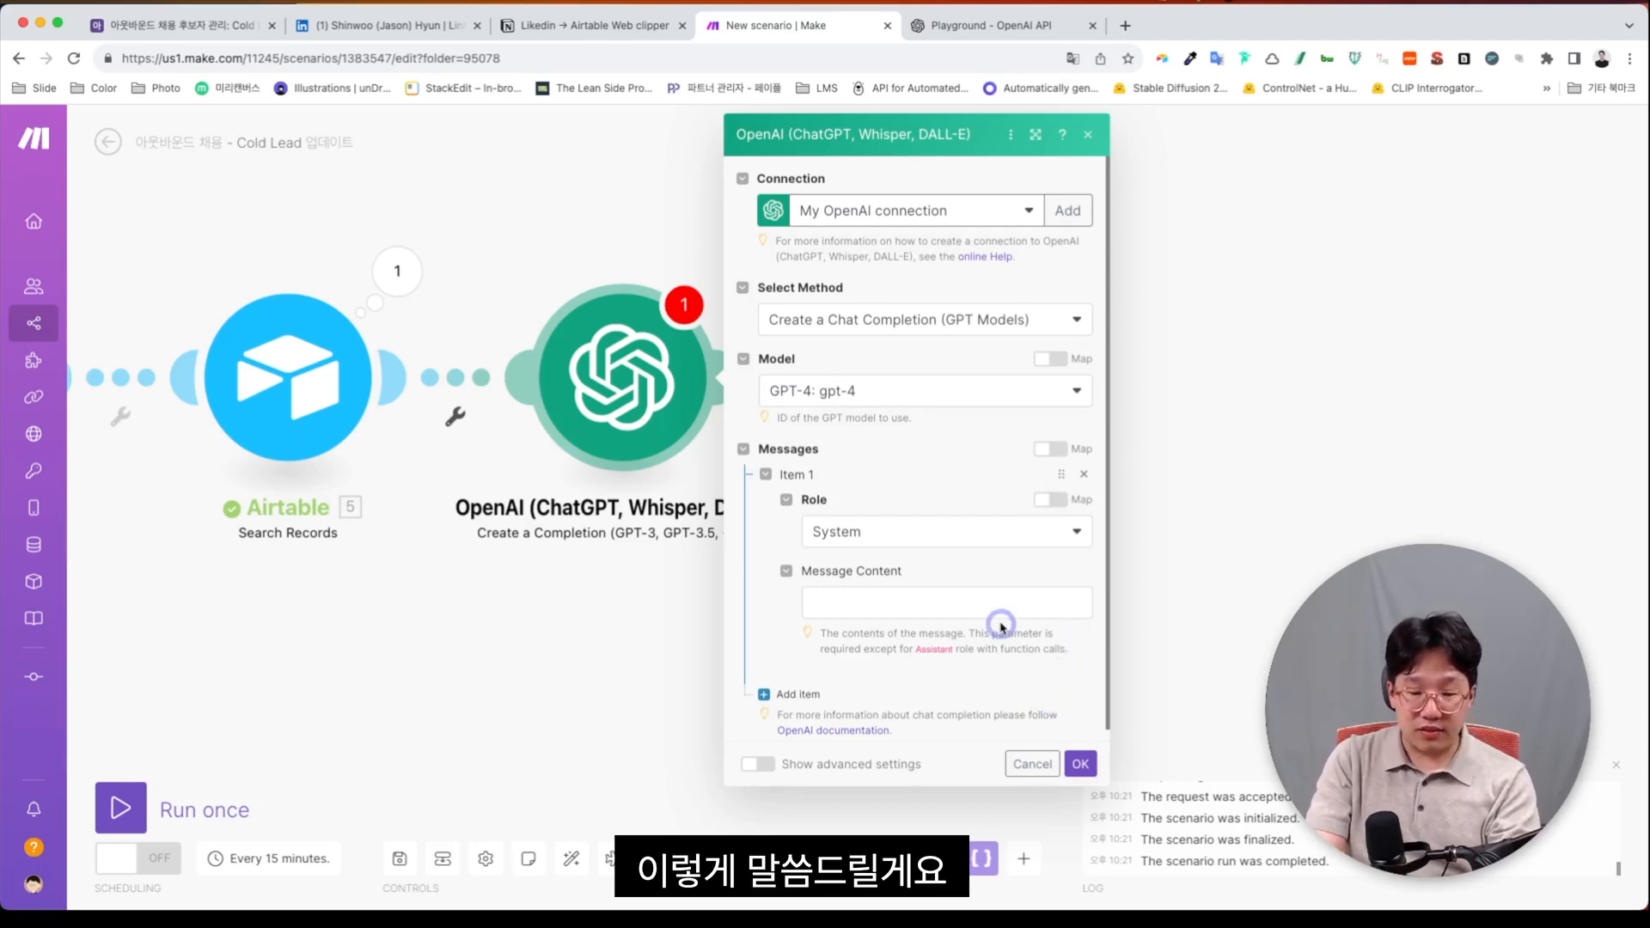
pyautogui.click(981, 598)
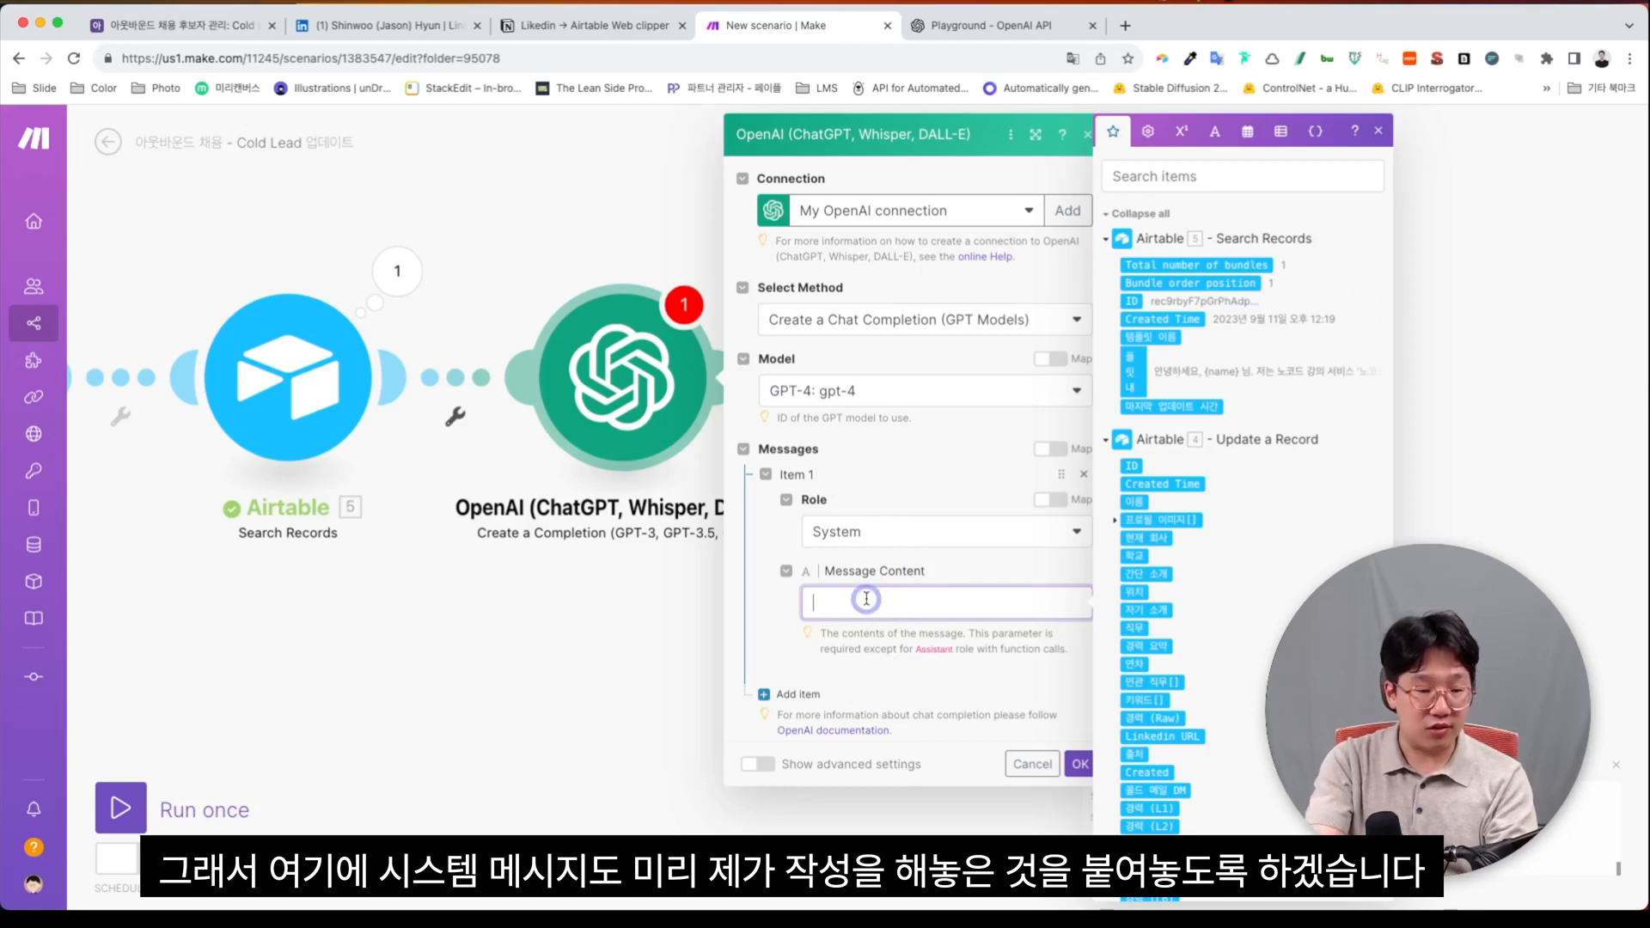
pyautogui.press('super+v')
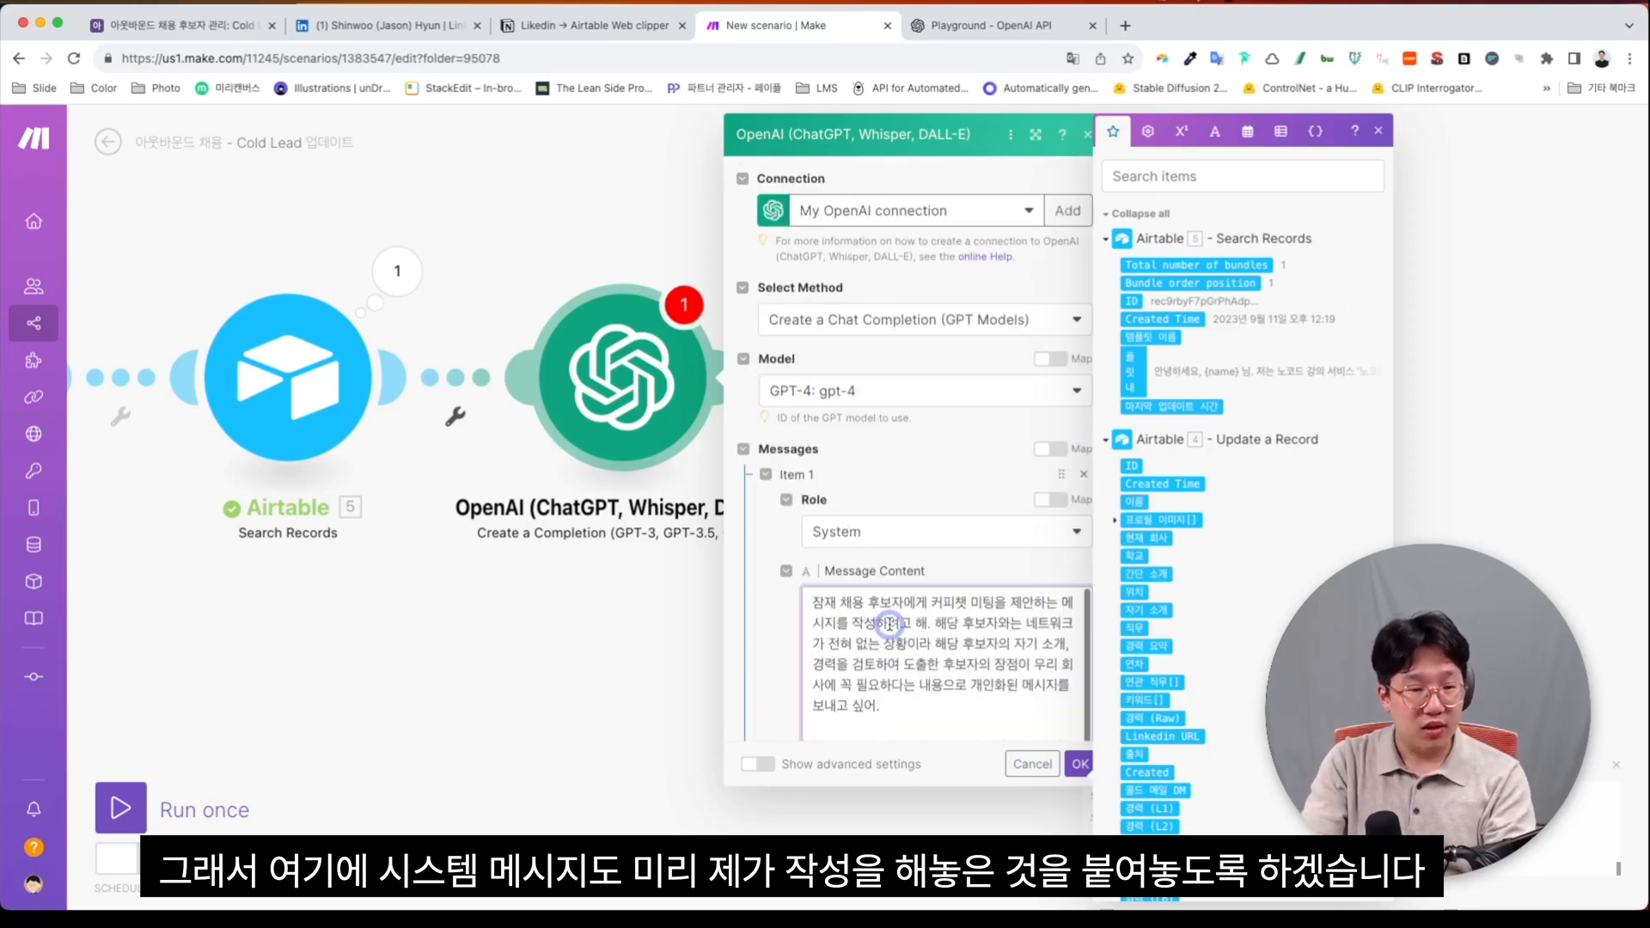
# Step: Read through the system prompt's background, its numbered procedure for {hooking message} and {name}, and its output rules
pyautogui.scroll(-2, 1036, 518)
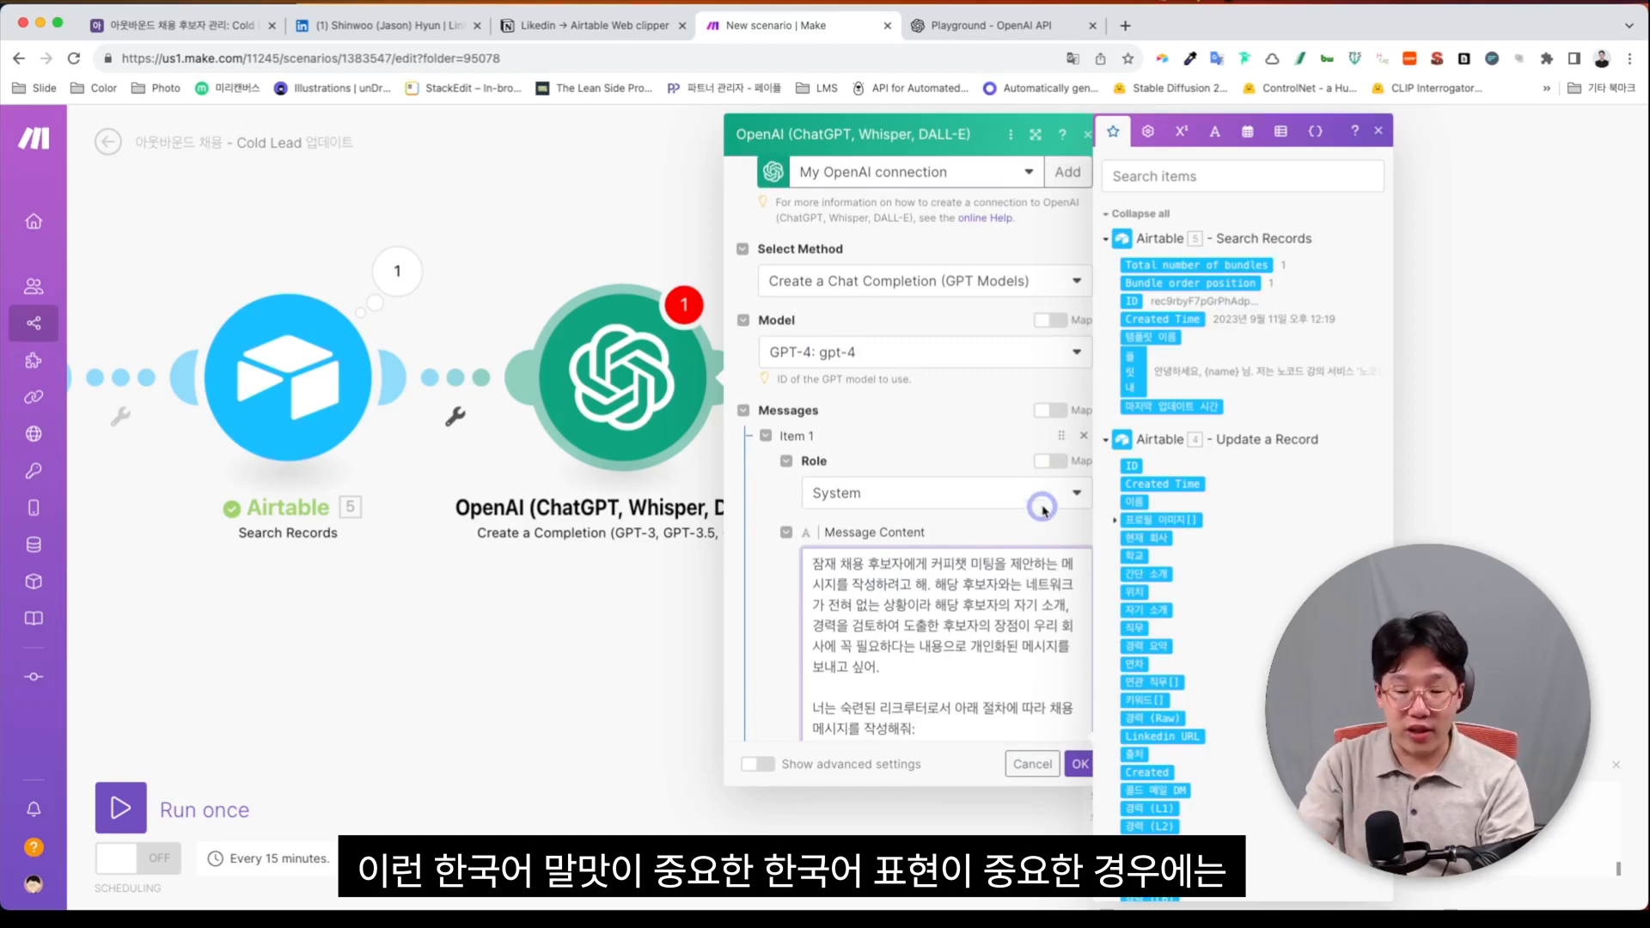
pyautogui.click(1378, 130)
pyautogui.scroll(-2, 1070, 497)
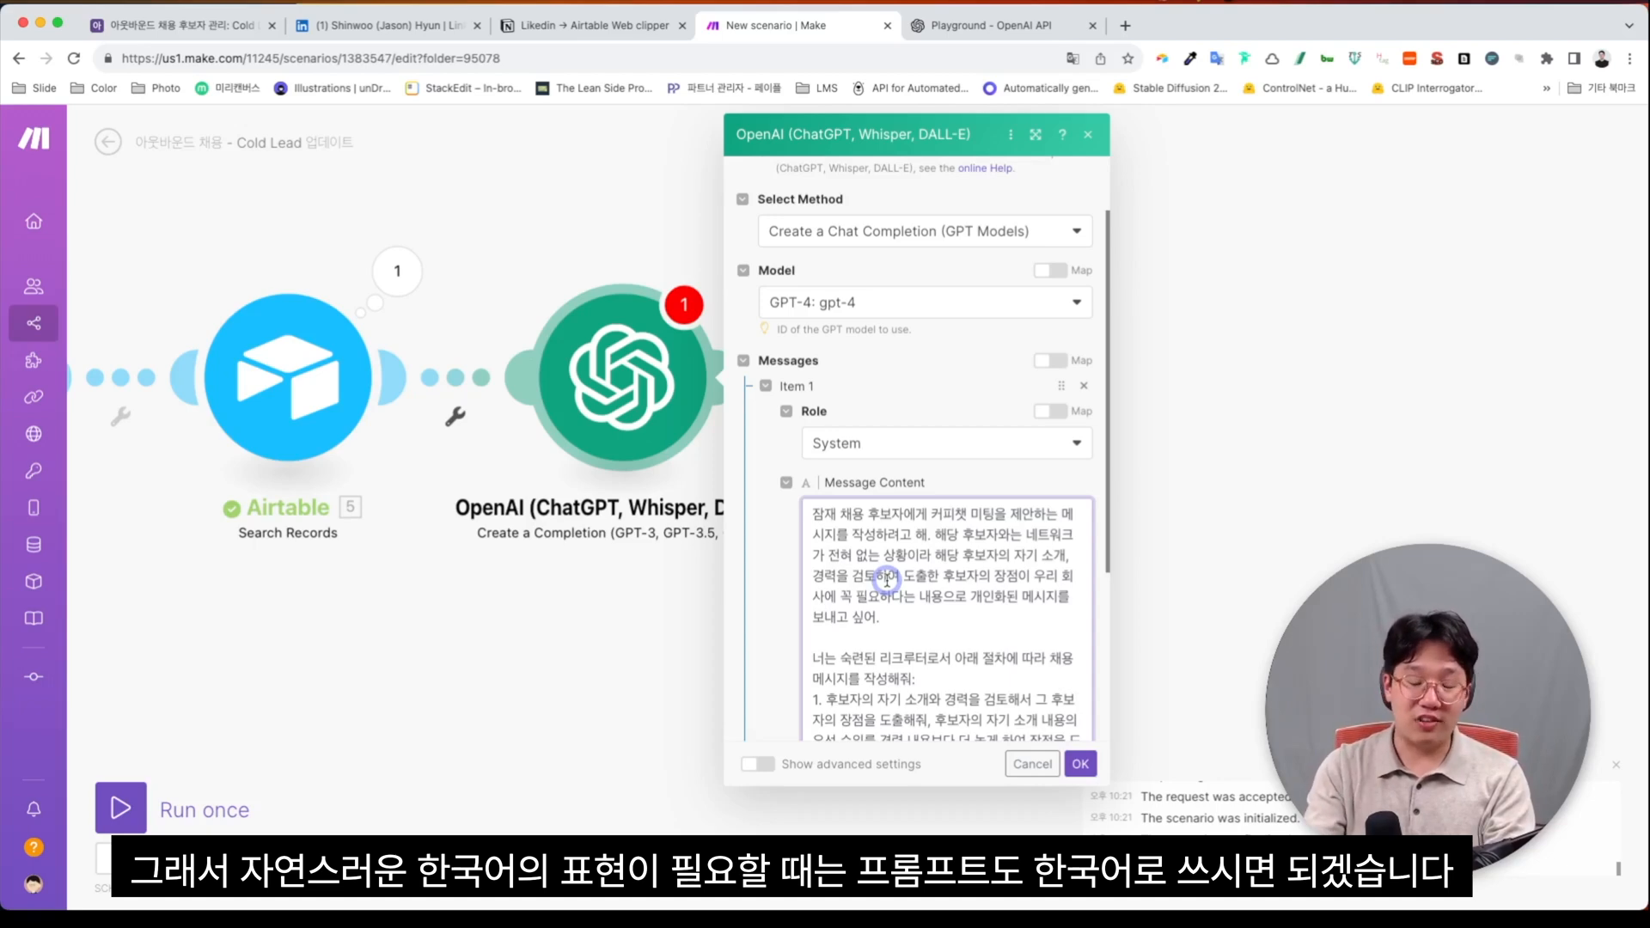
pyautogui.scroll(-1, 789, 540)
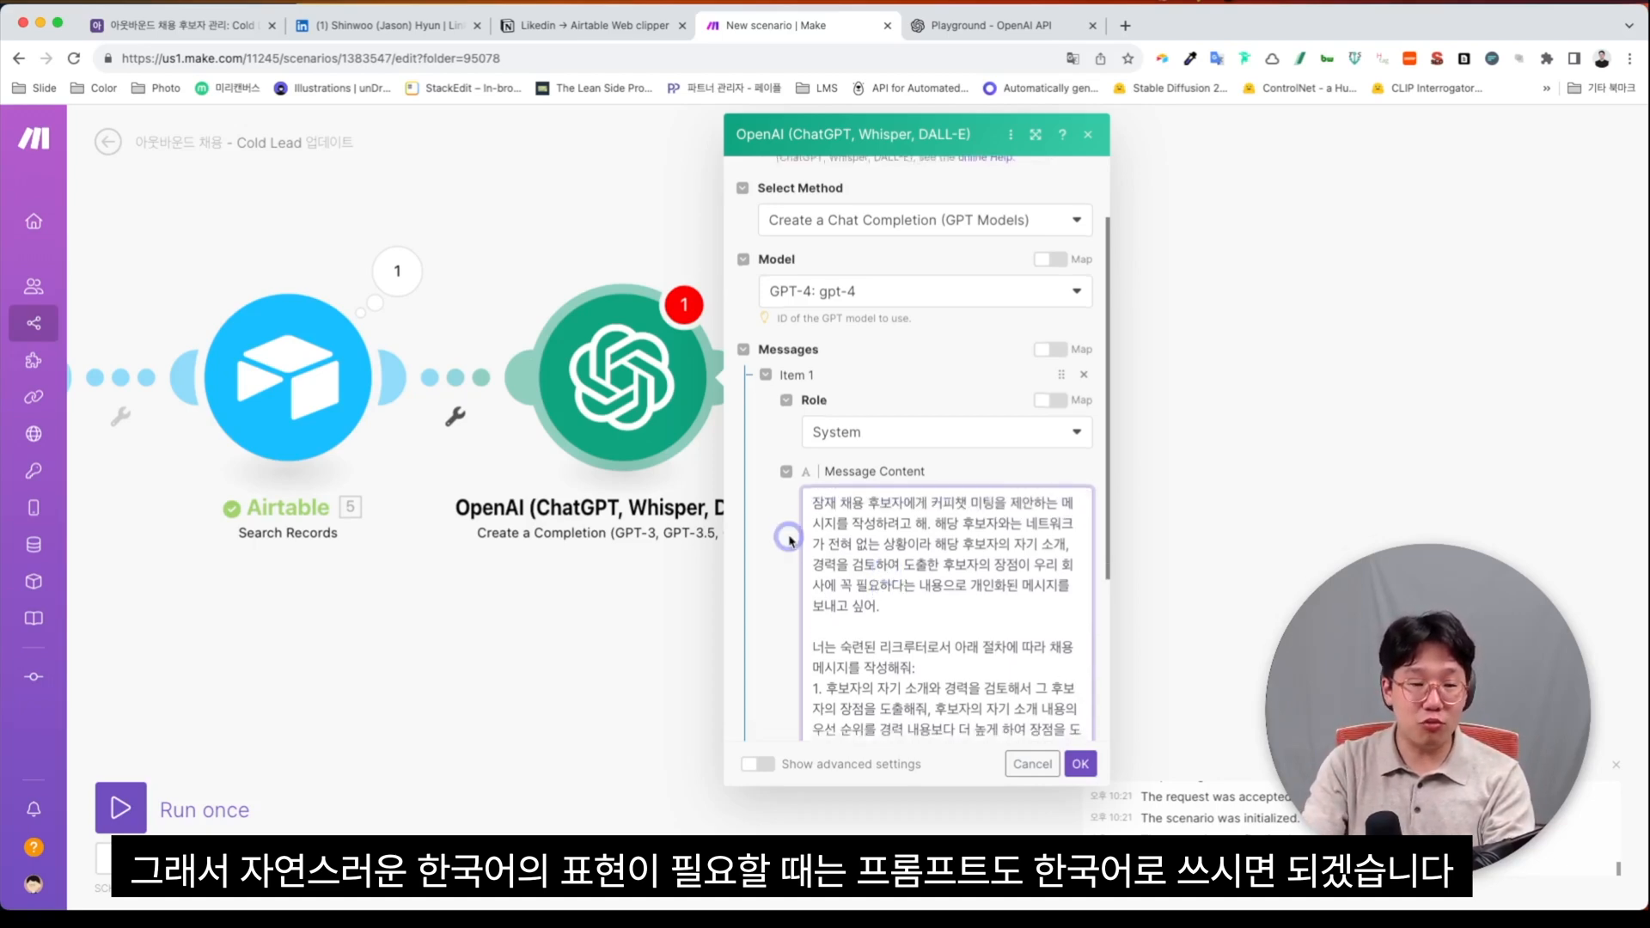
pyautogui.scroll(-1, 789, 540)
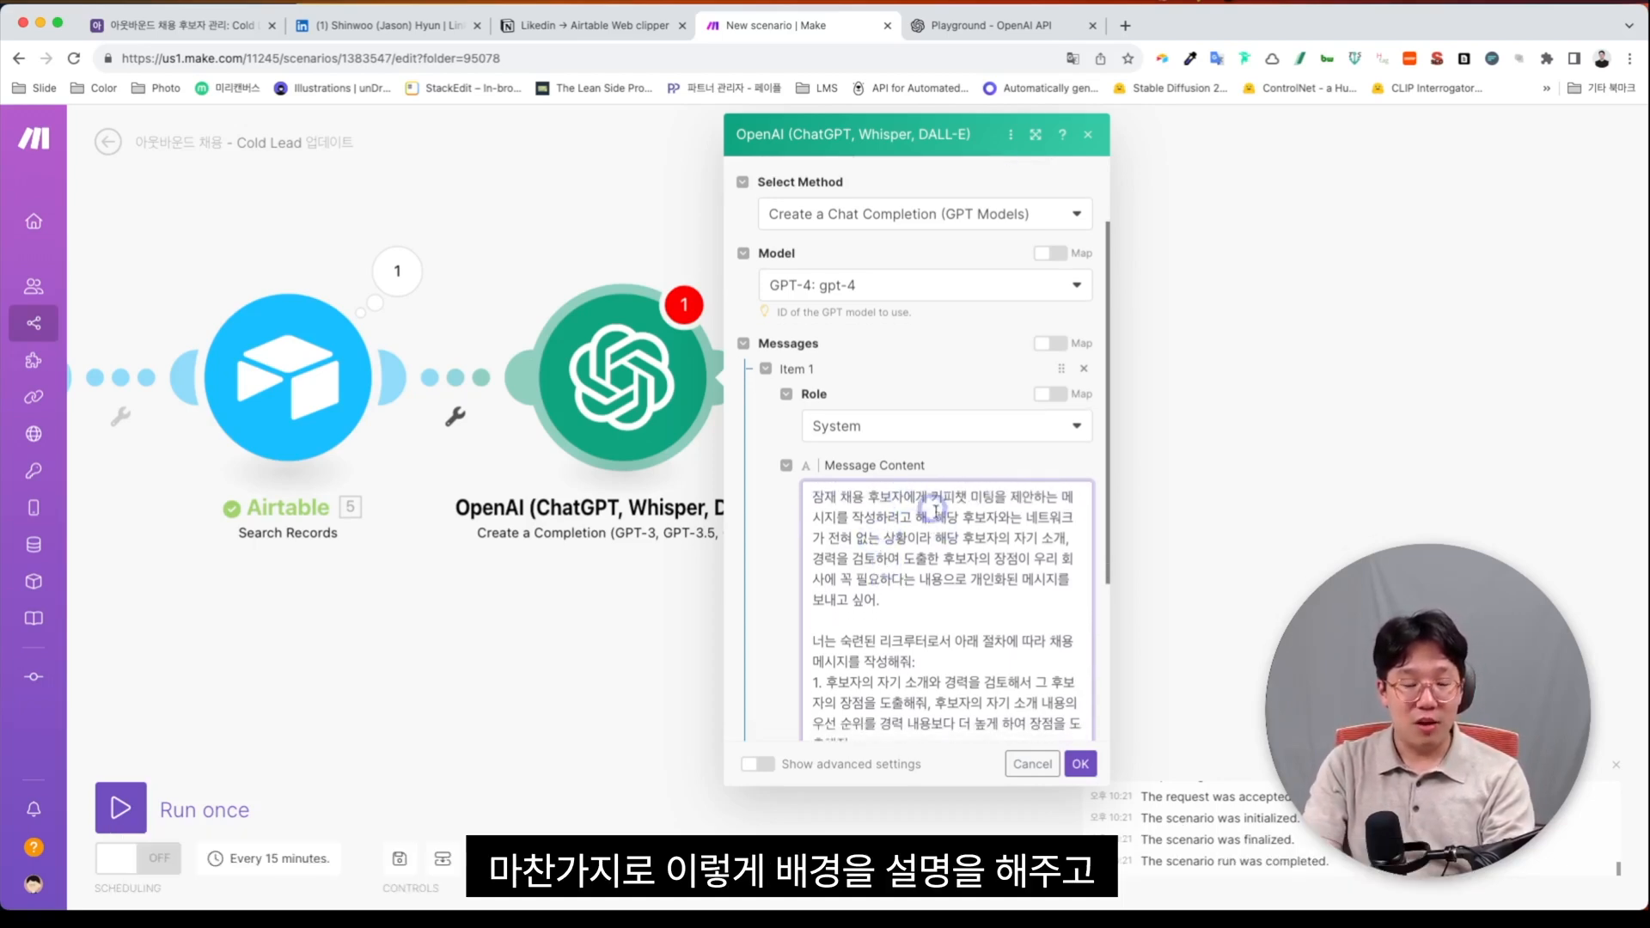
pyautogui.scroll(-5, 936, 505)
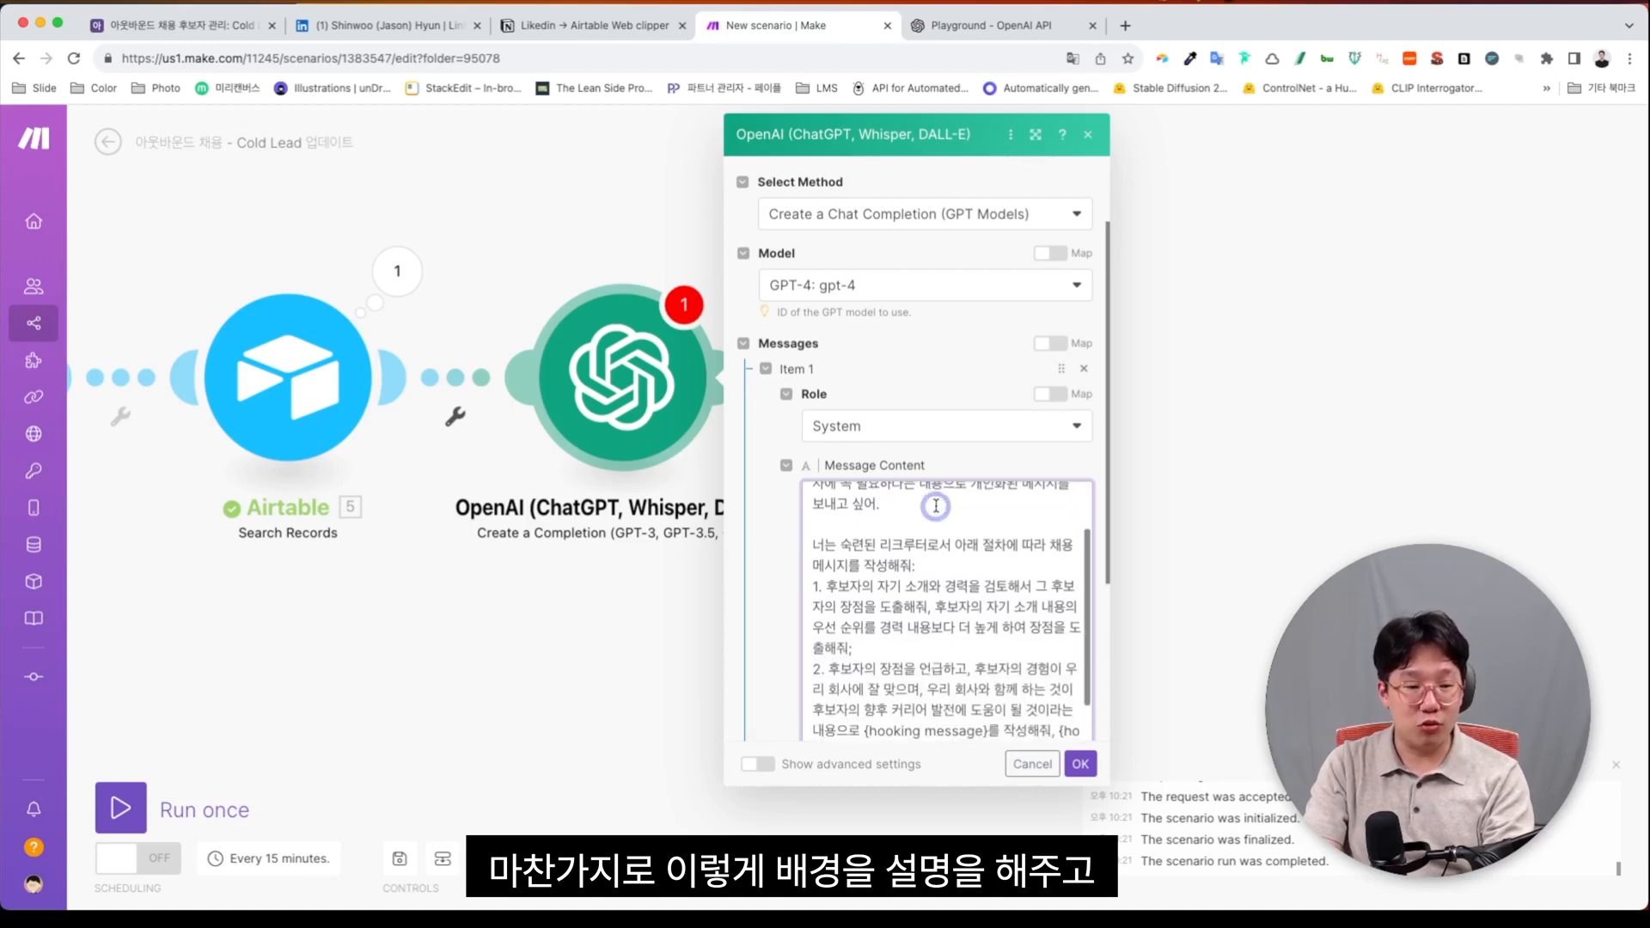
pyautogui.scroll(-2, 936, 506)
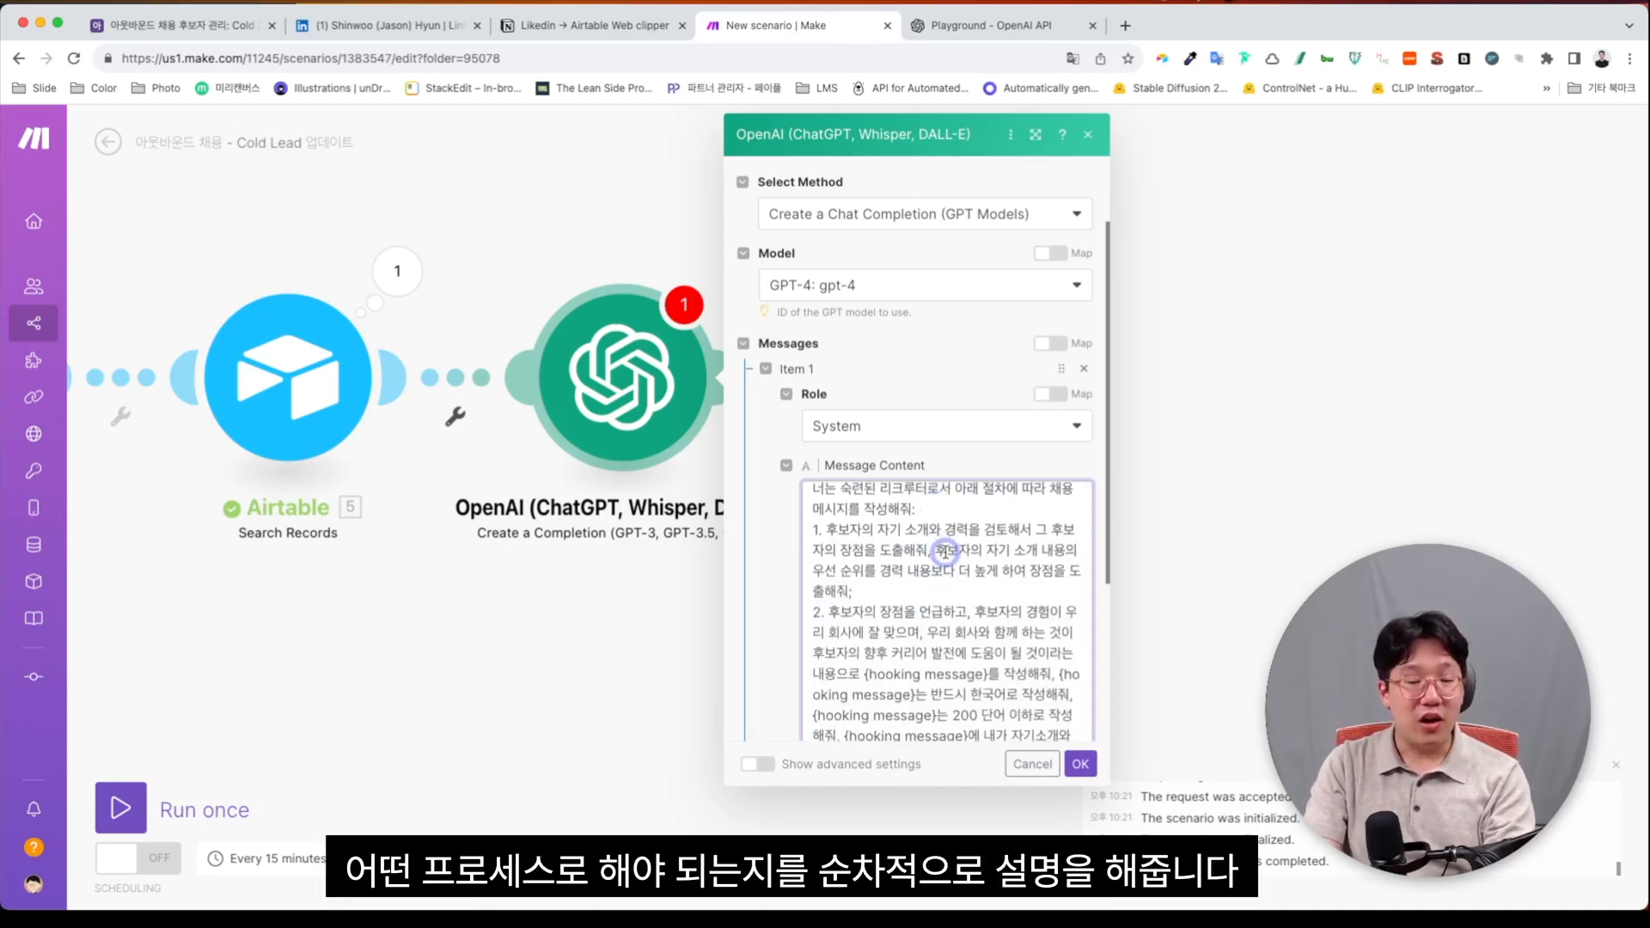
pyautogui.scroll(-2, 945, 552)
pyautogui.scroll(3, 945, 552)
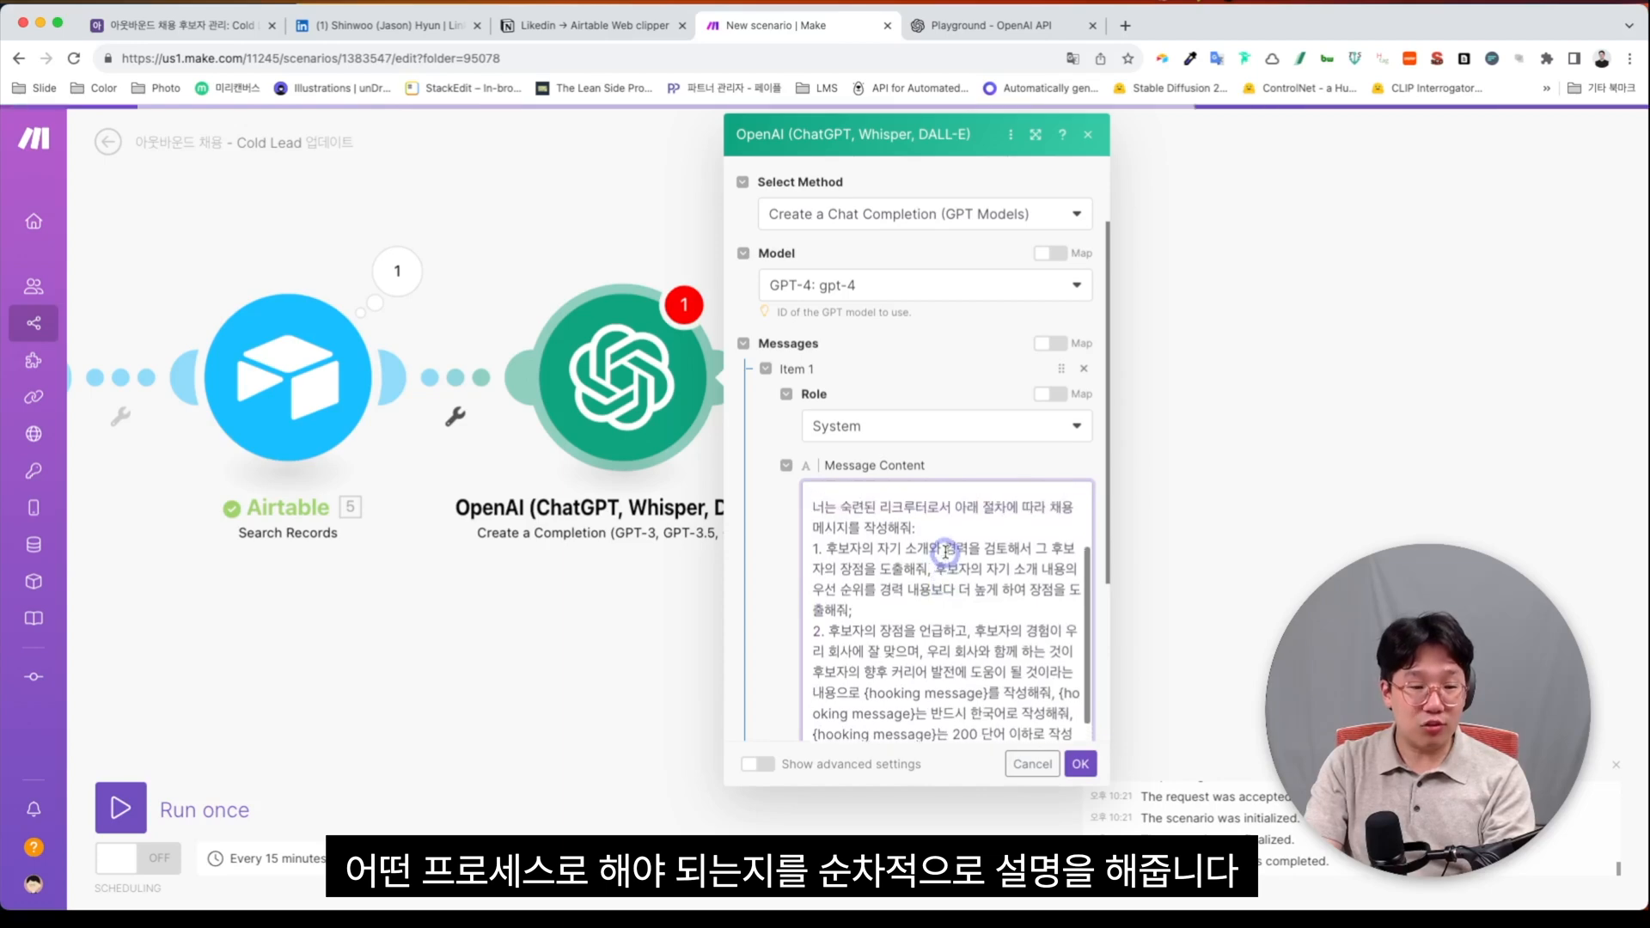
pyautogui.scroll(-10, 946, 552)
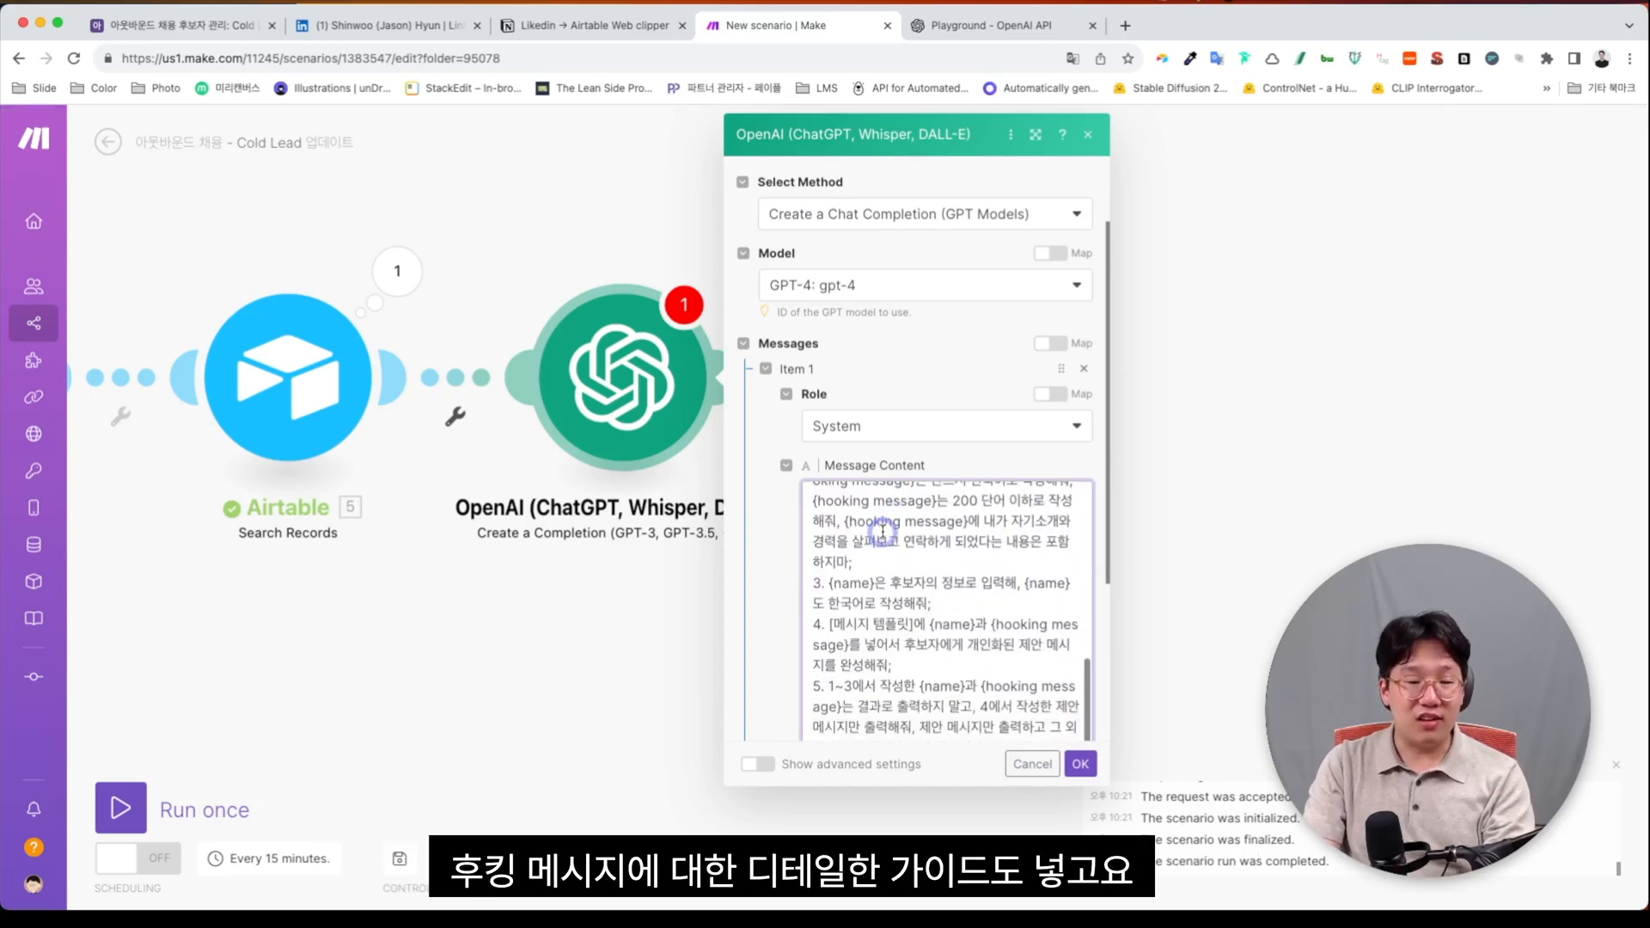
pyautogui.scroll(-1, 883, 532)
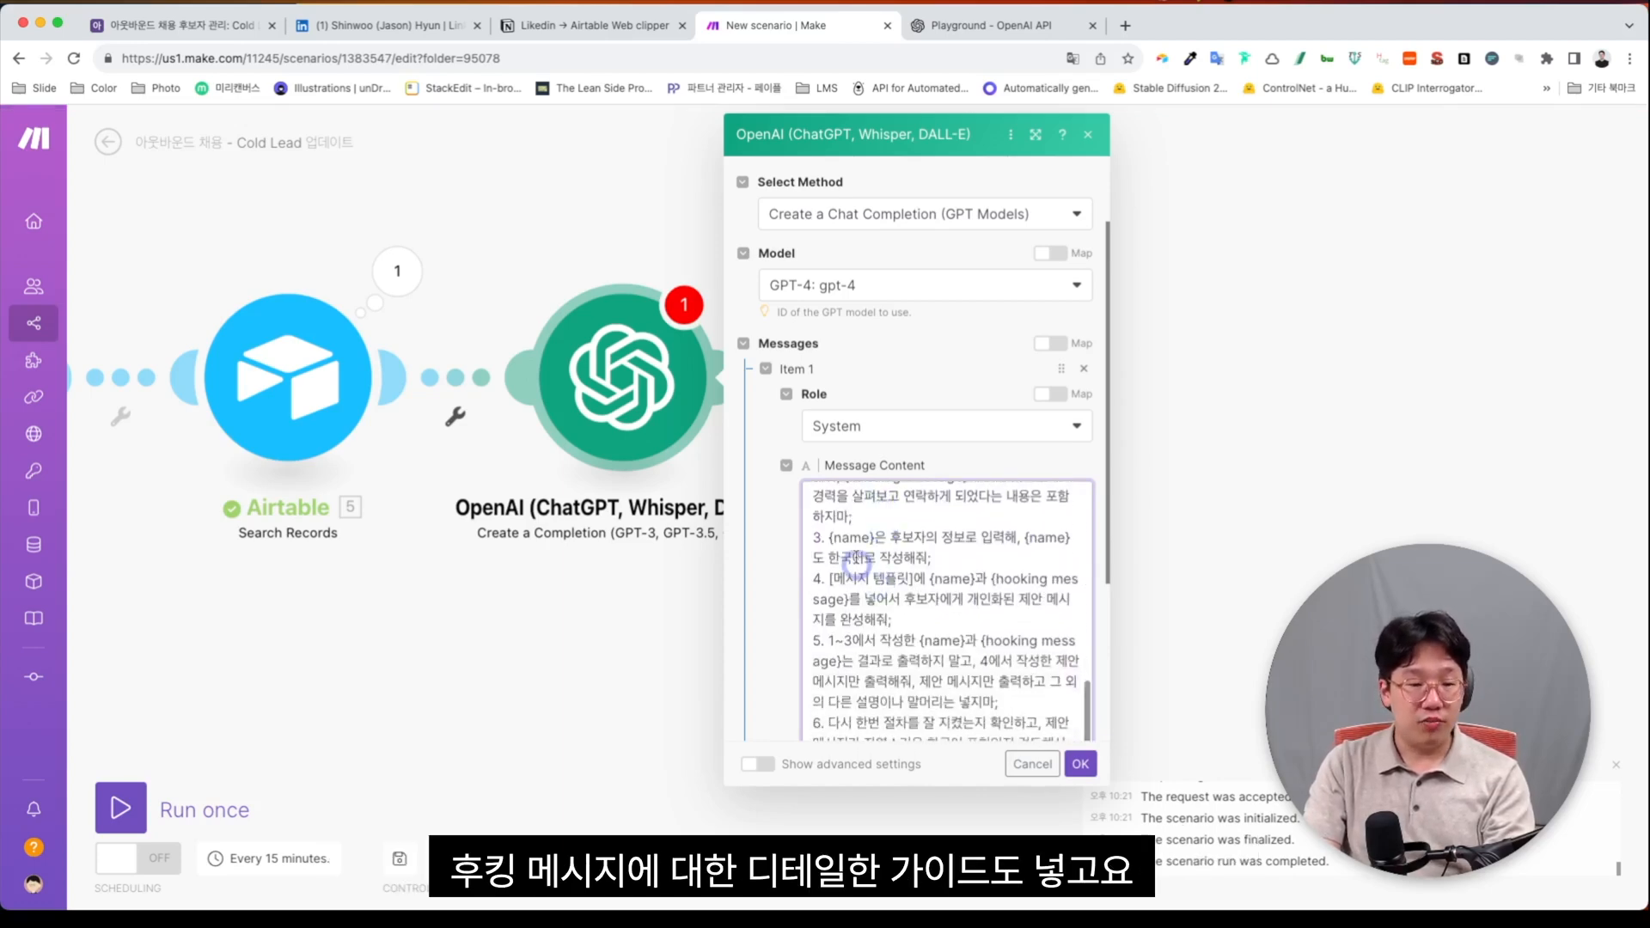
pyautogui.scroll(-1, 917, 545)
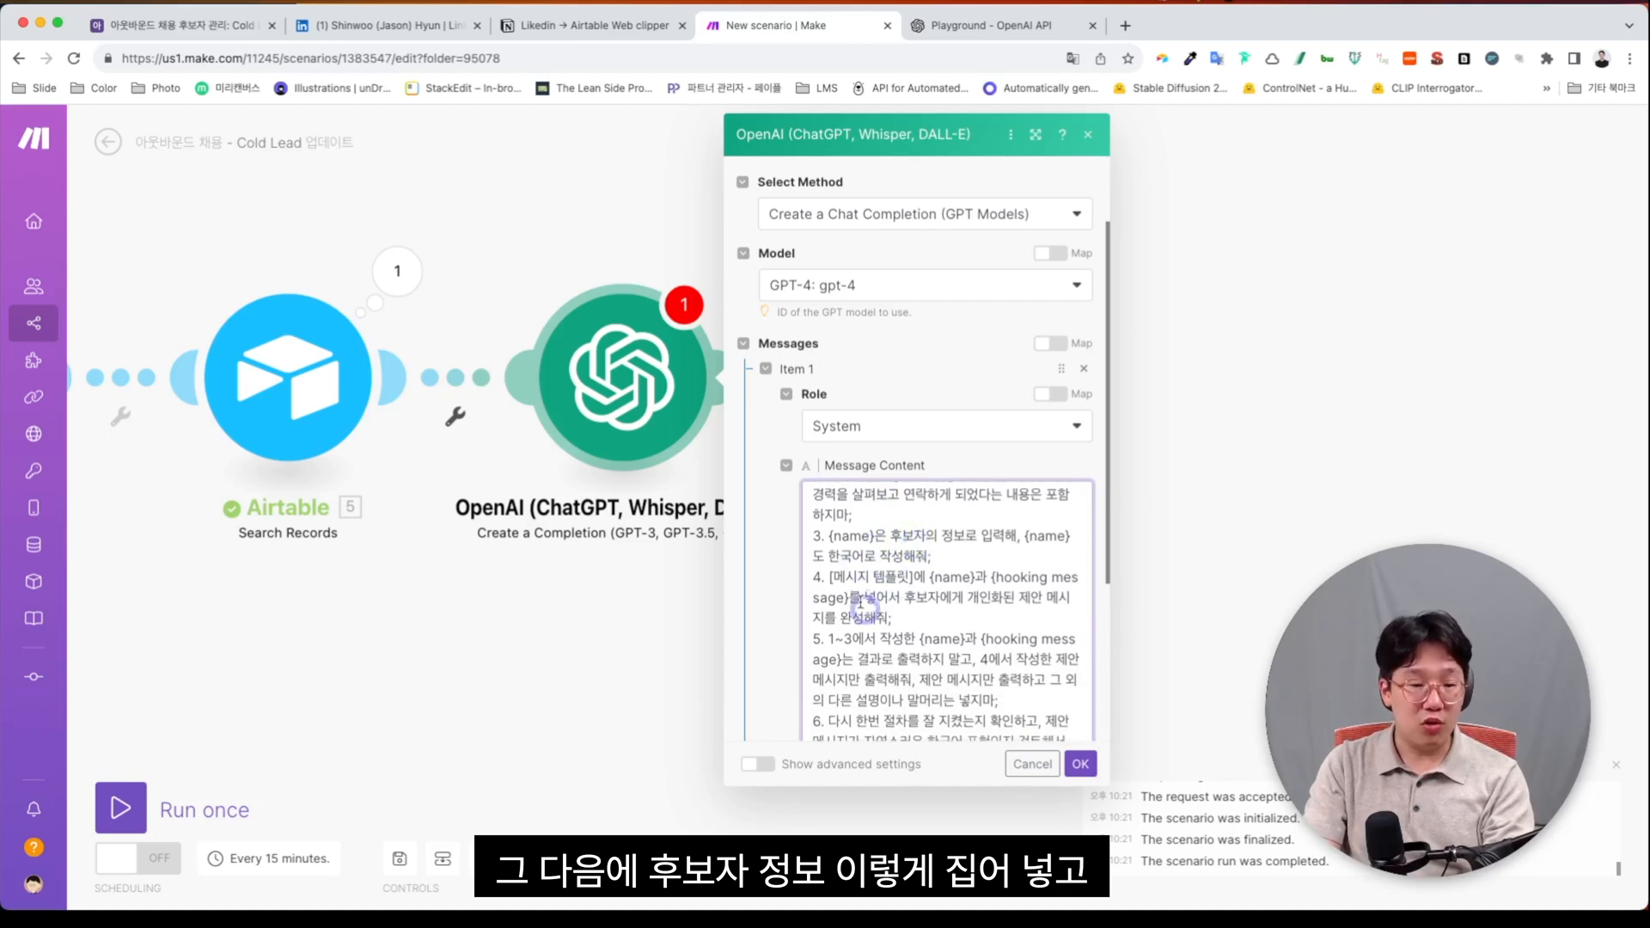
pyautogui.scroll(-3, 868, 602)
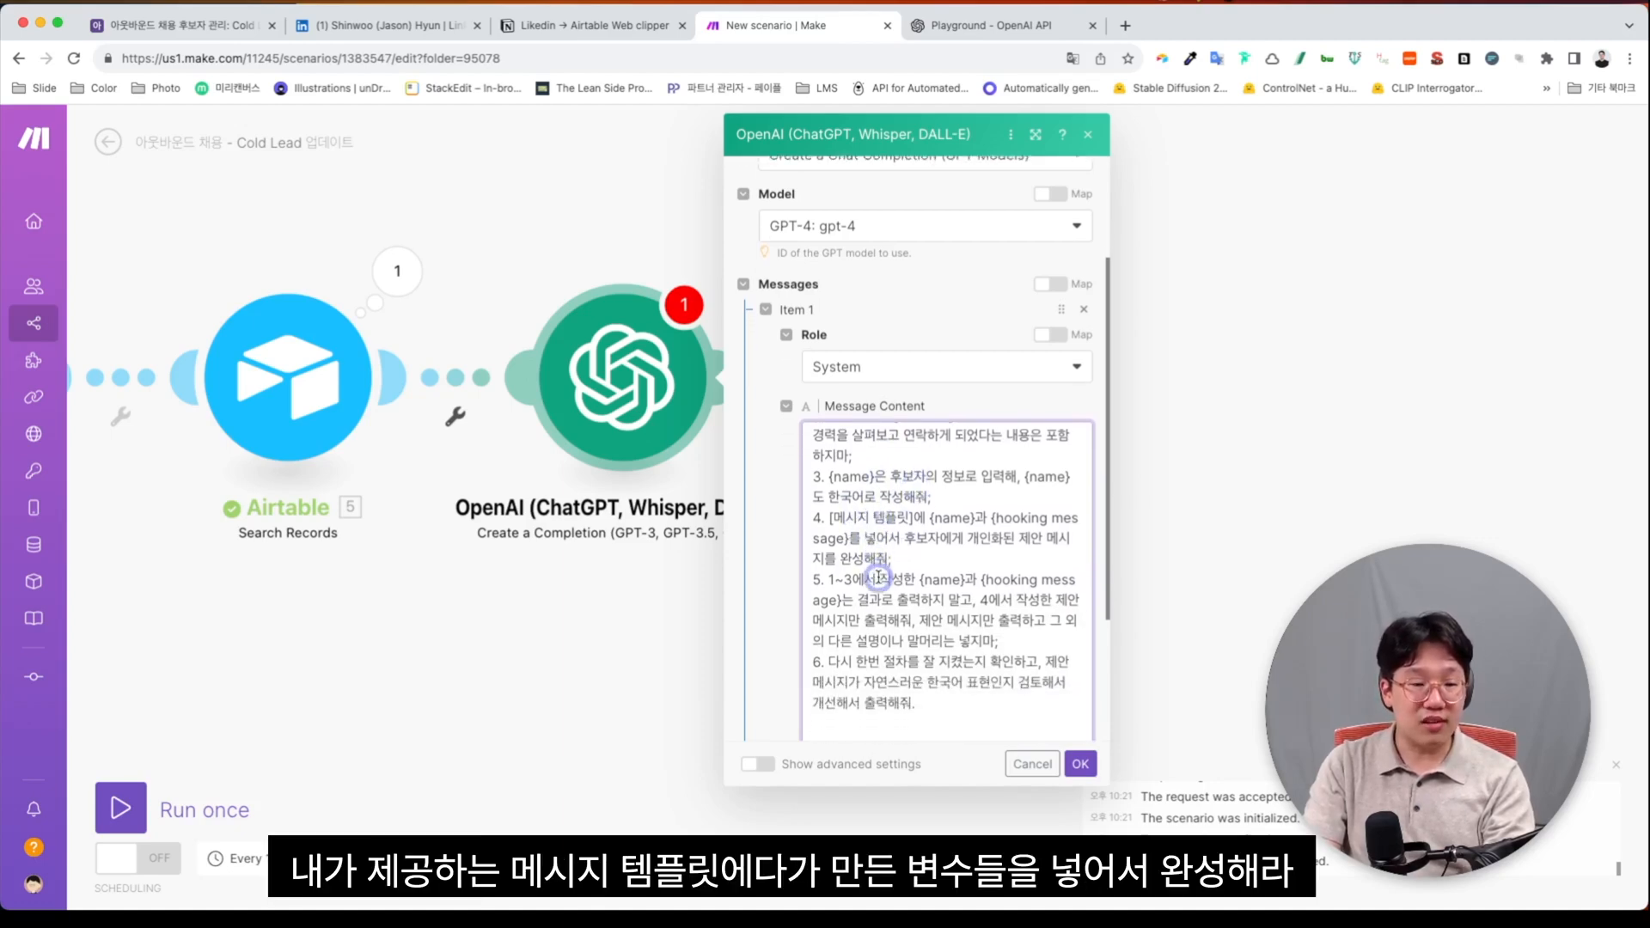
pyautogui.scroll(-1, 878, 577)
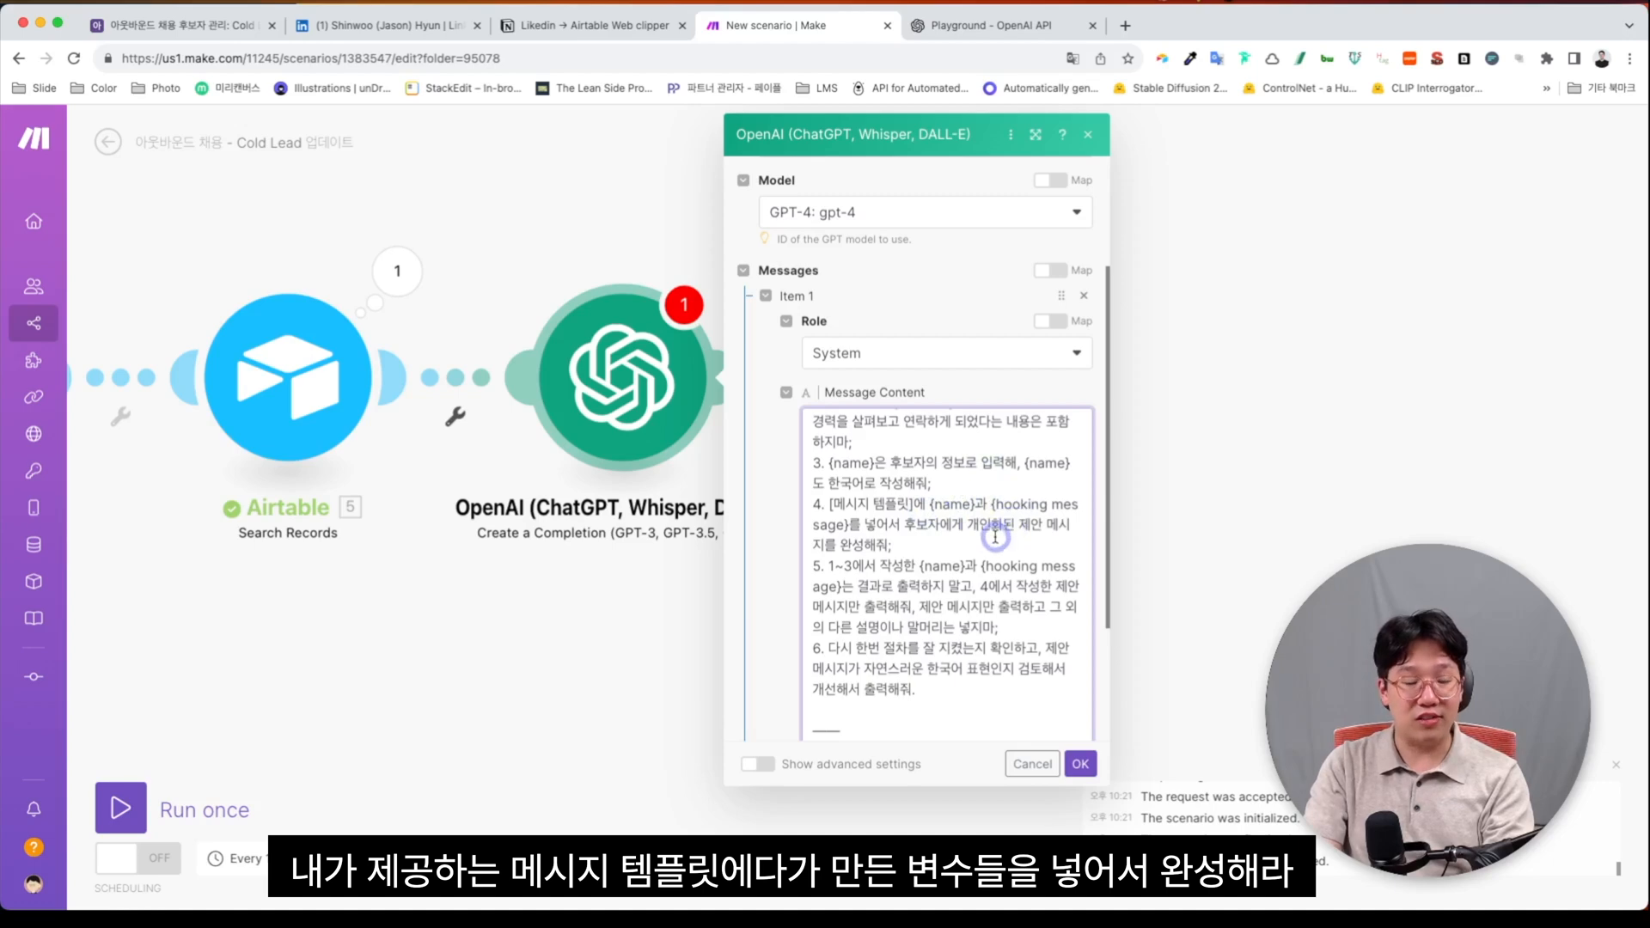
pyautogui.scroll(1, 965, 528)
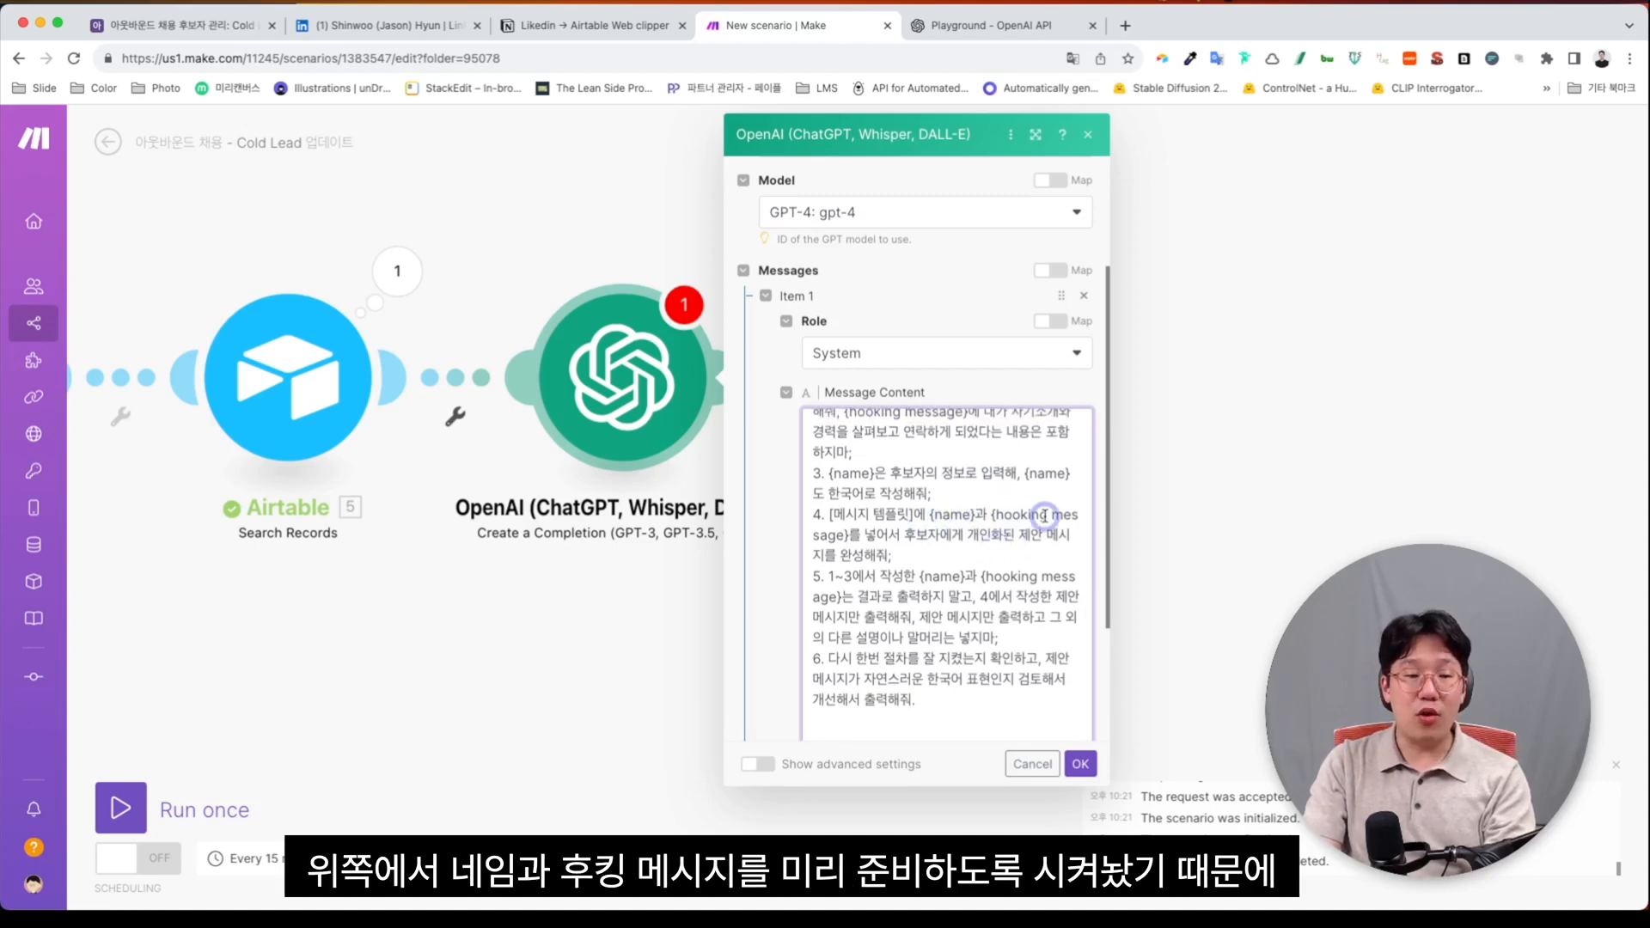
pyautogui.scroll(5, 1044, 515)
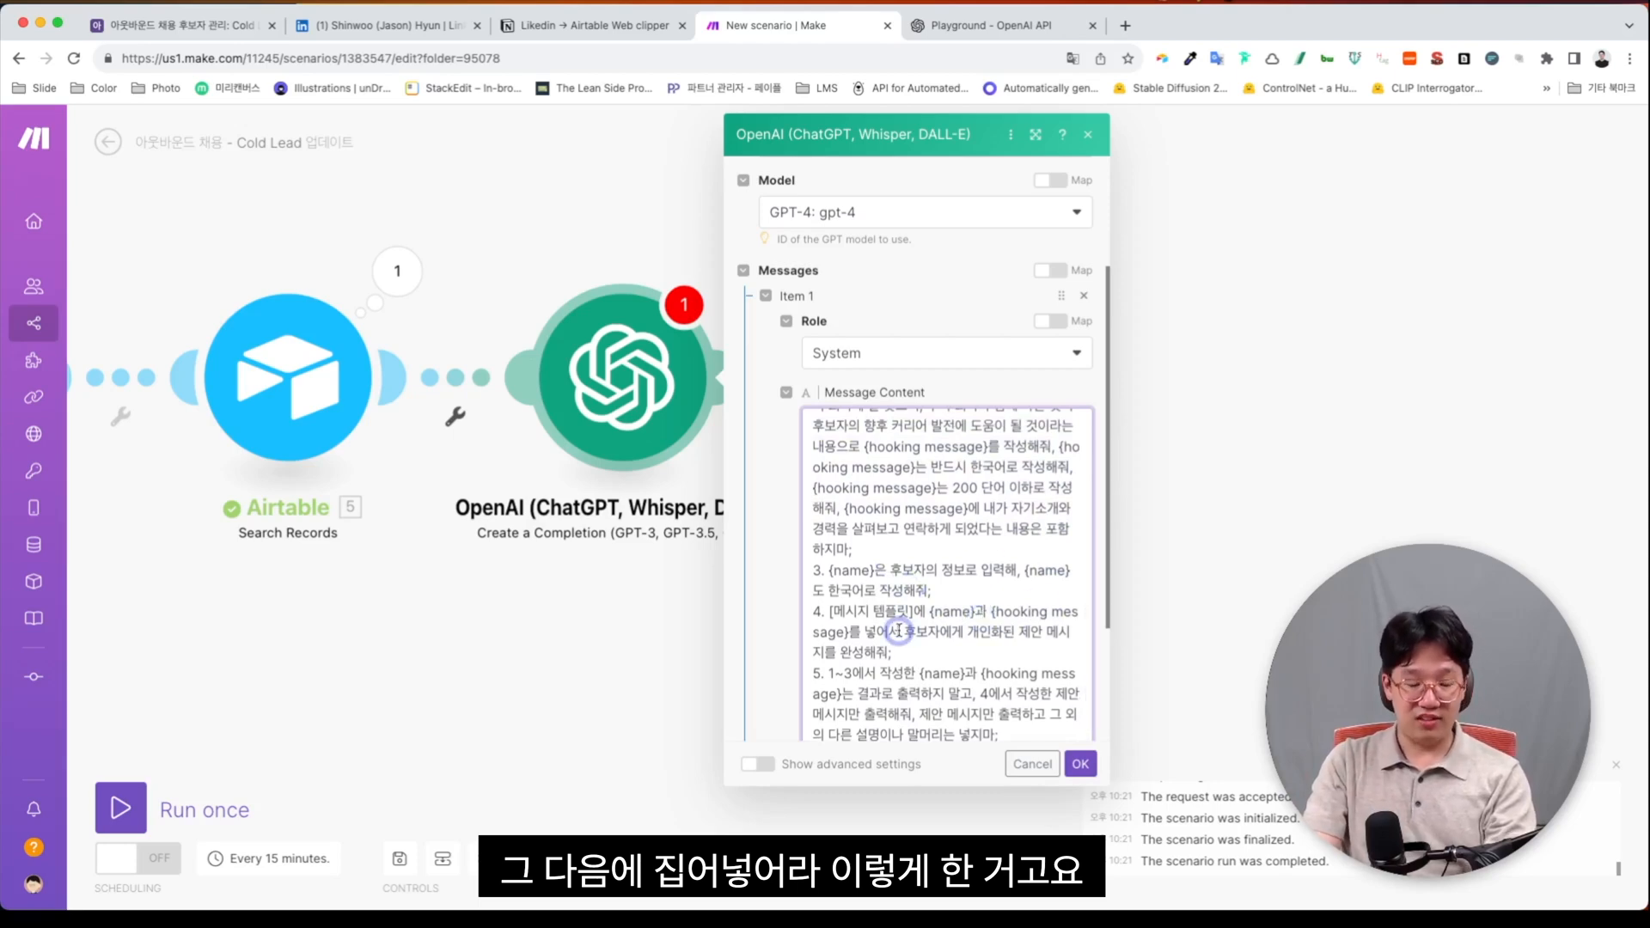
# Step: Check the rest of the system prompt and remap the 템플릿 내용 field from Search Records under its [메시지 템플릿] heading
pyautogui.scroll(-2, 899, 631)
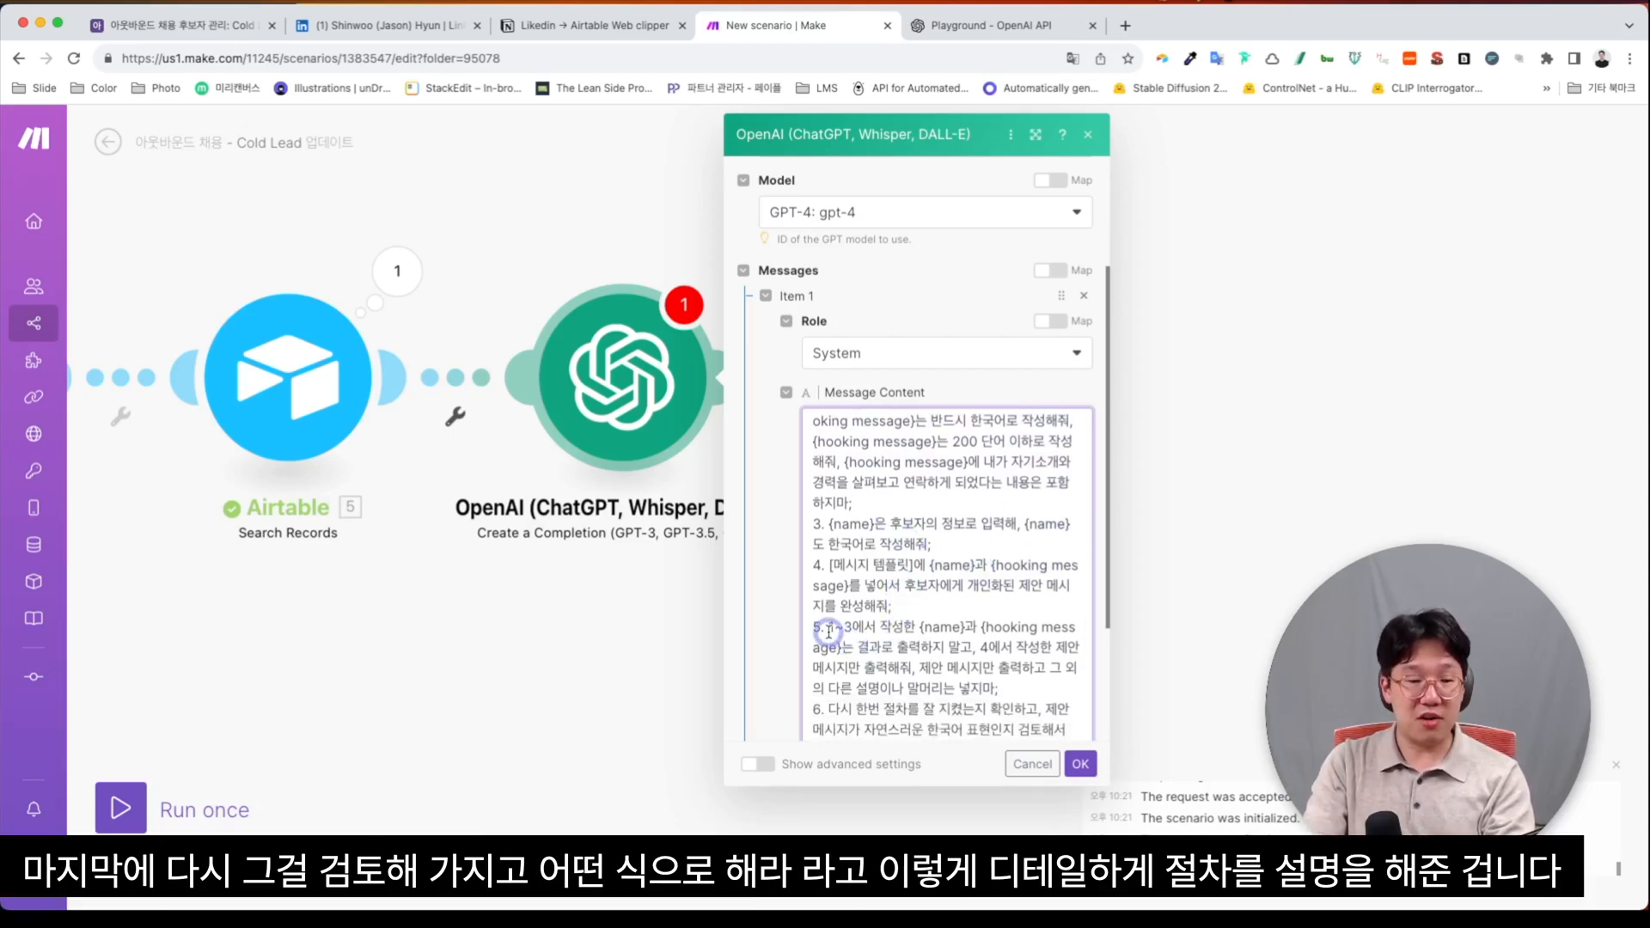
pyautogui.scroll(-3, 971, 688)
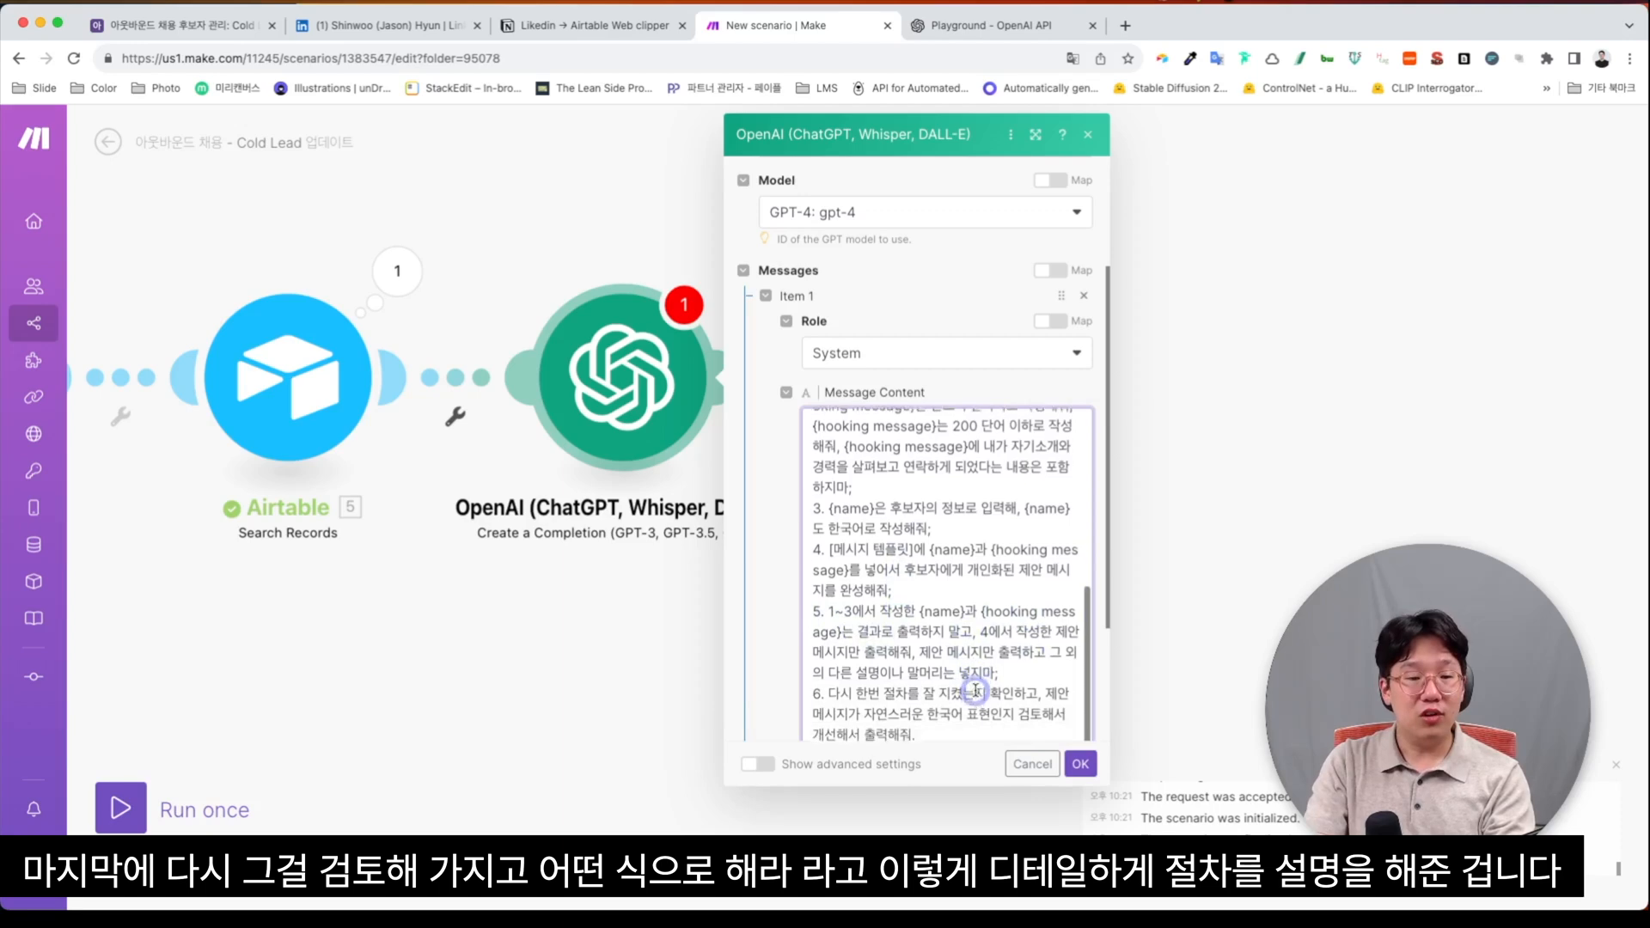
pyautogui.scroll(-1, 975, 690)
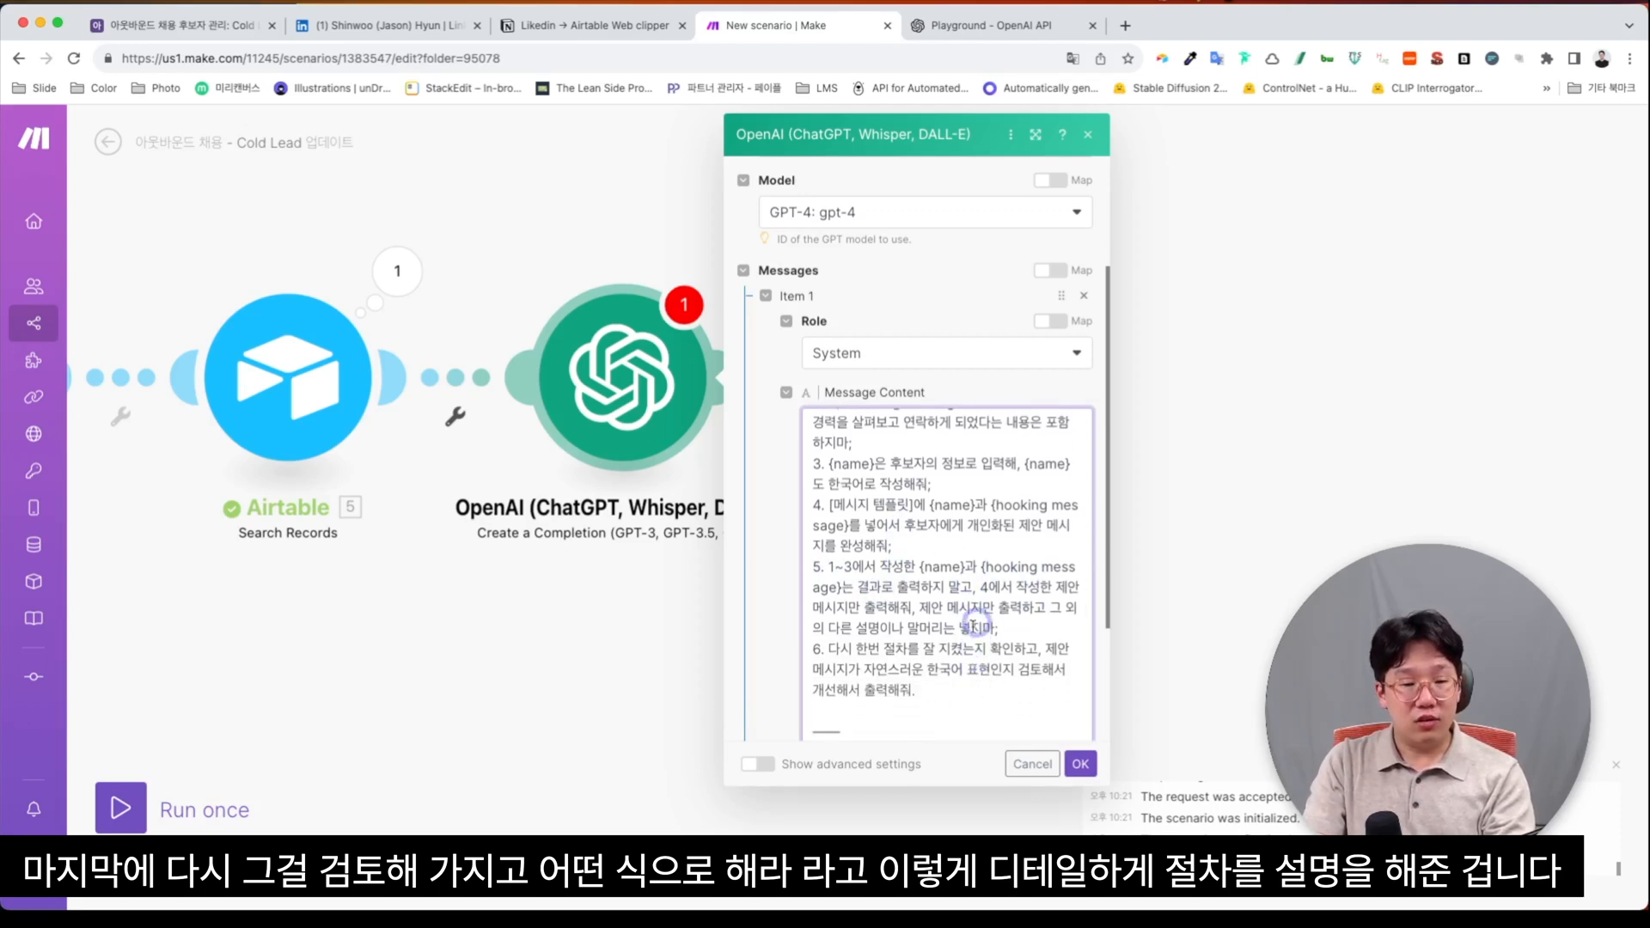
pyautogui.scroll(-1, 951, 599)
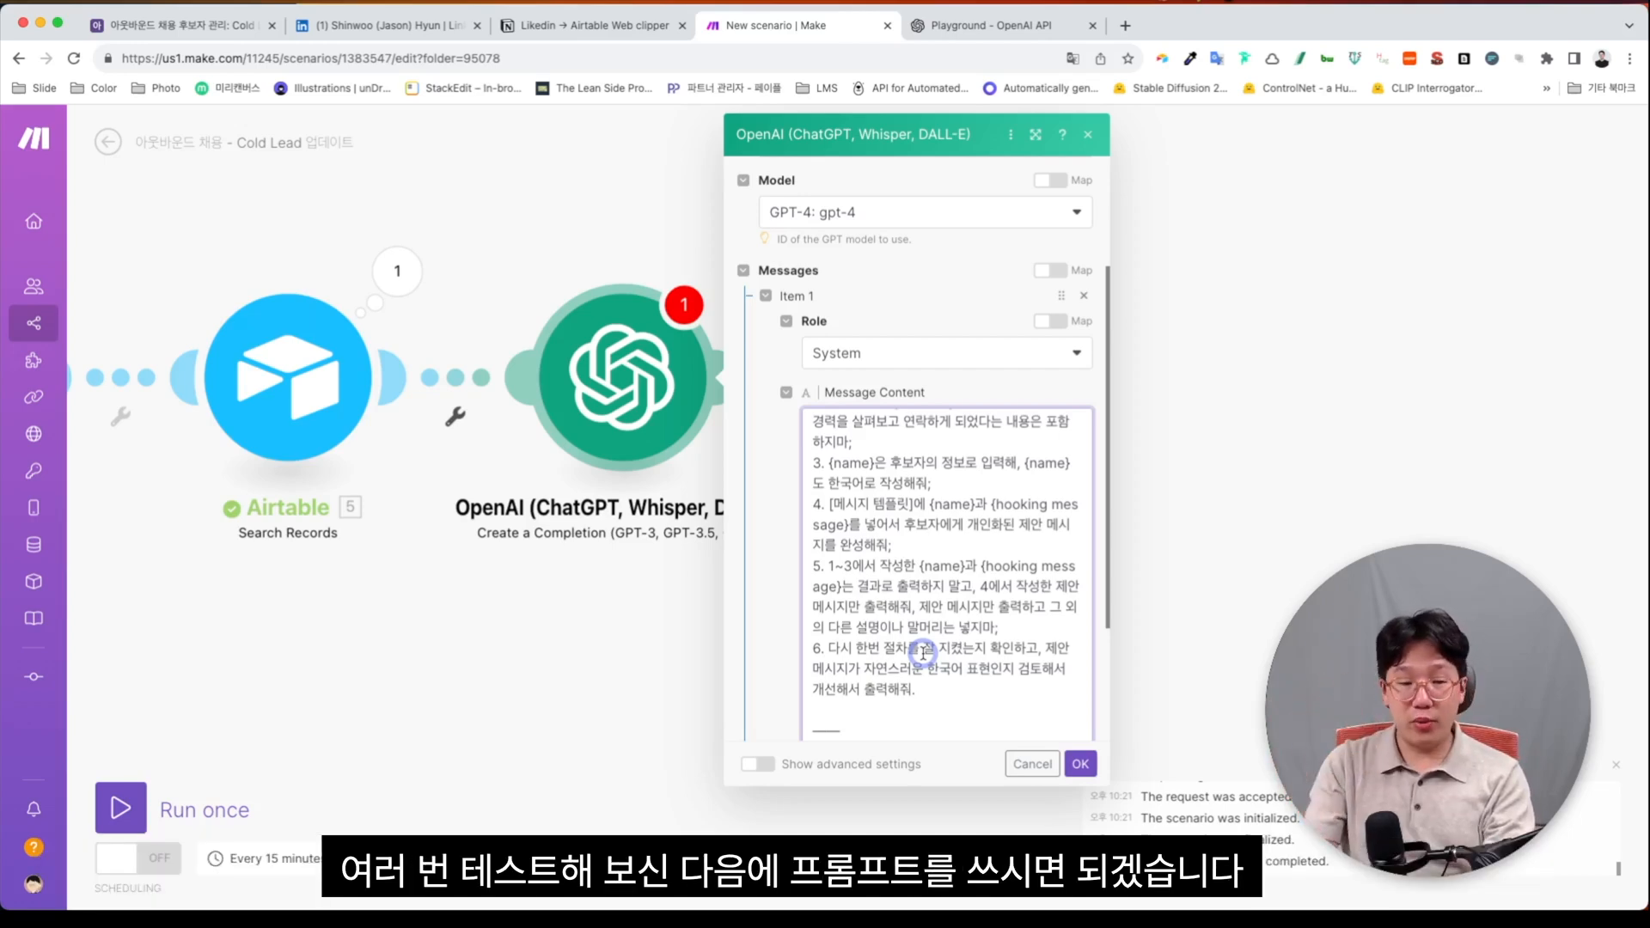
pyautogui.scroll(-3, 923, 653)
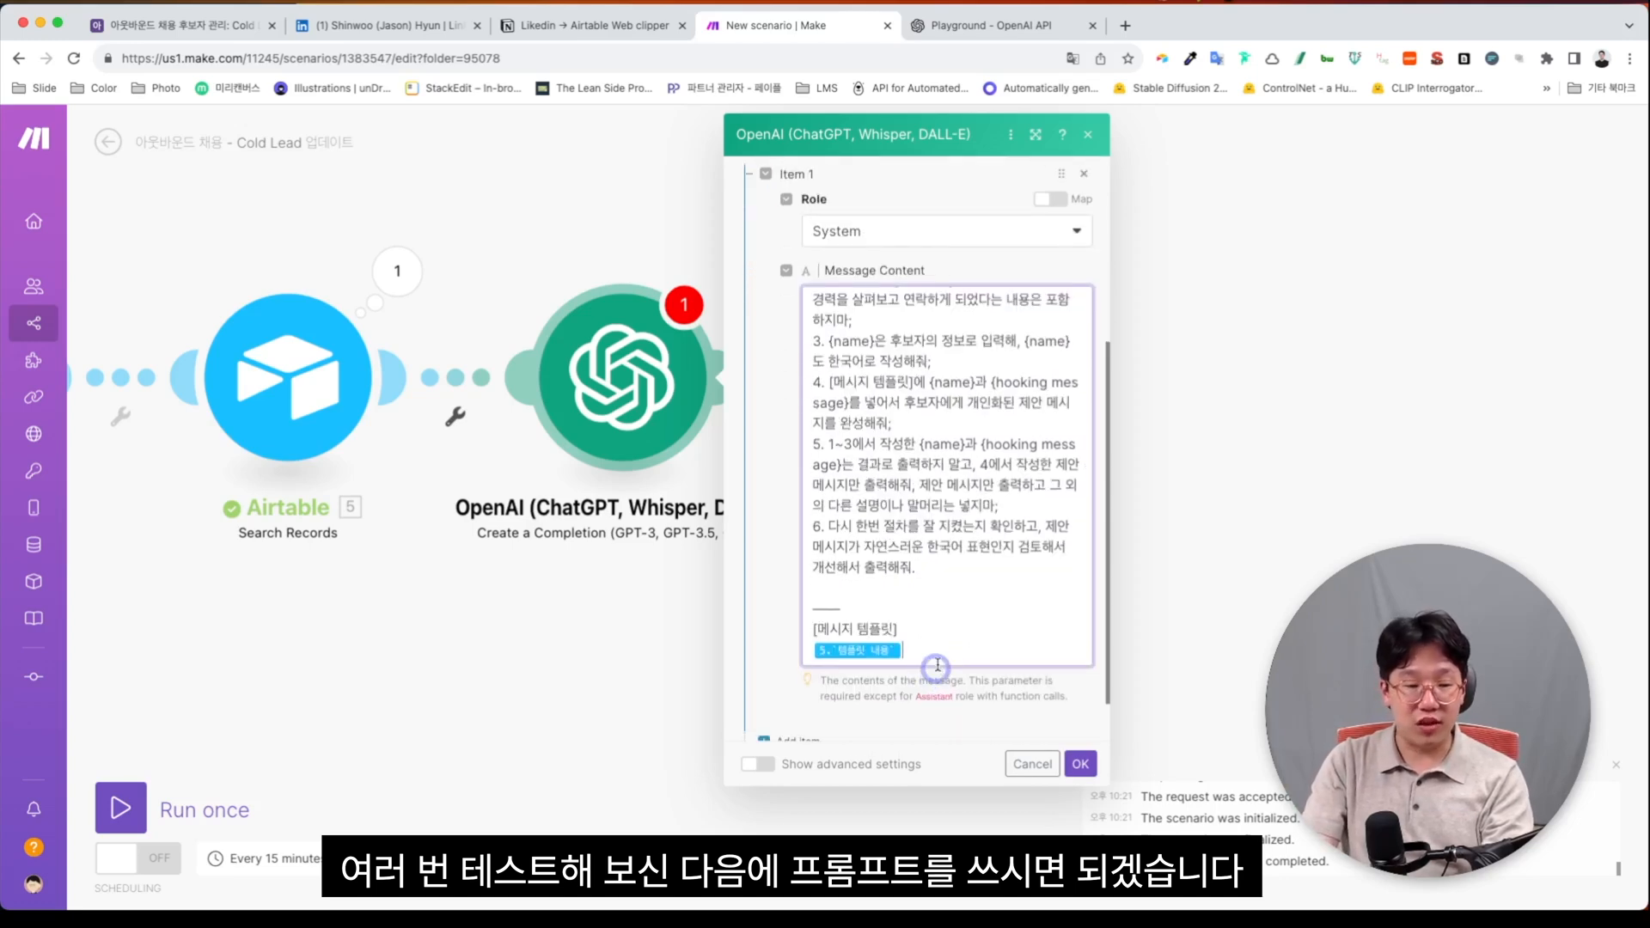
pyautogui.press('BackSpace')
pyautogui.click(937, 662)
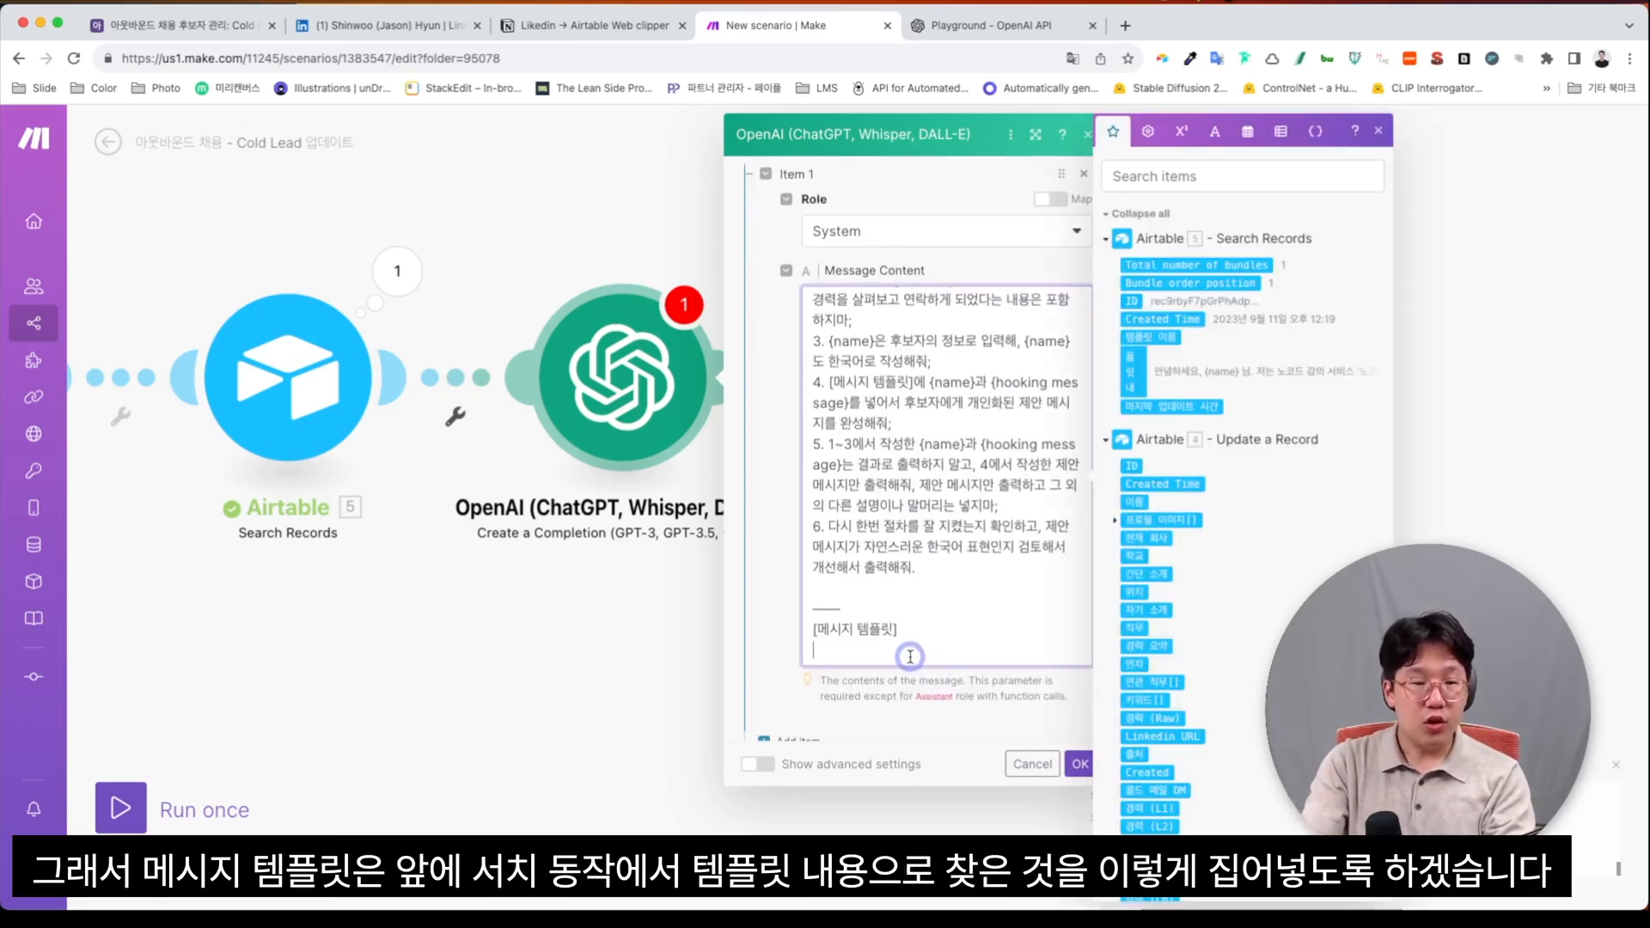
pyautogui.click(1131, 372)
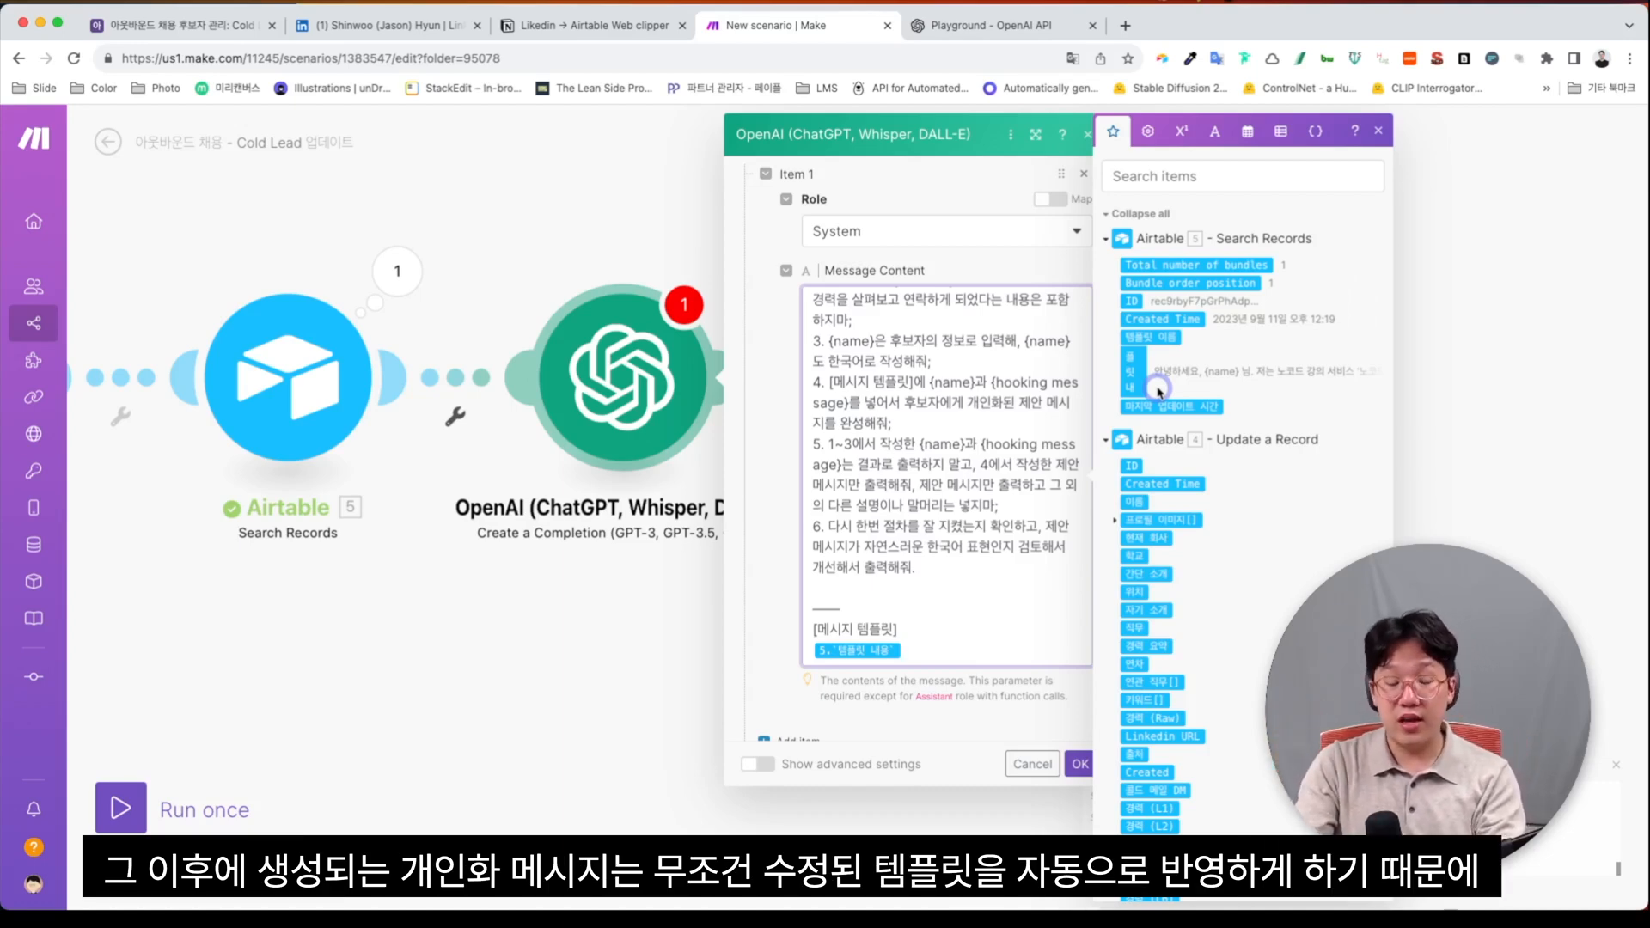
# Step: Add a User message mapping the Watch Records fields 이름, 자기 소개 and 경력 (Raw) under candidate headings, and save the OpenAI module
pyautogui.scroll(-2, 955, 511)
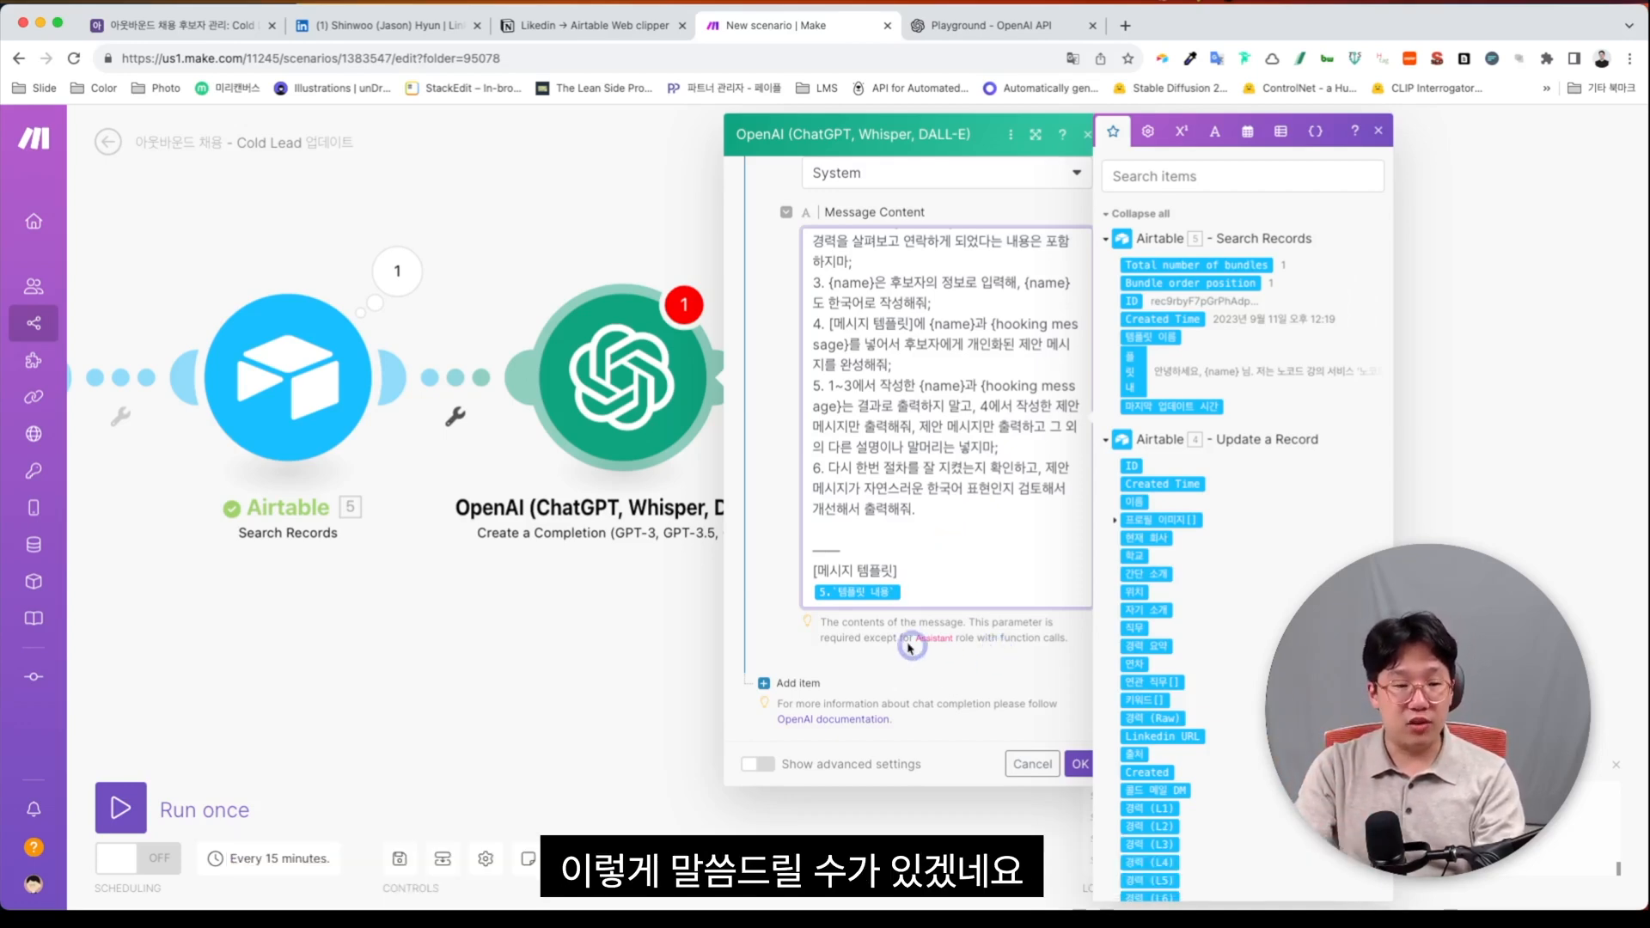
pyautogui.click(793, 682)
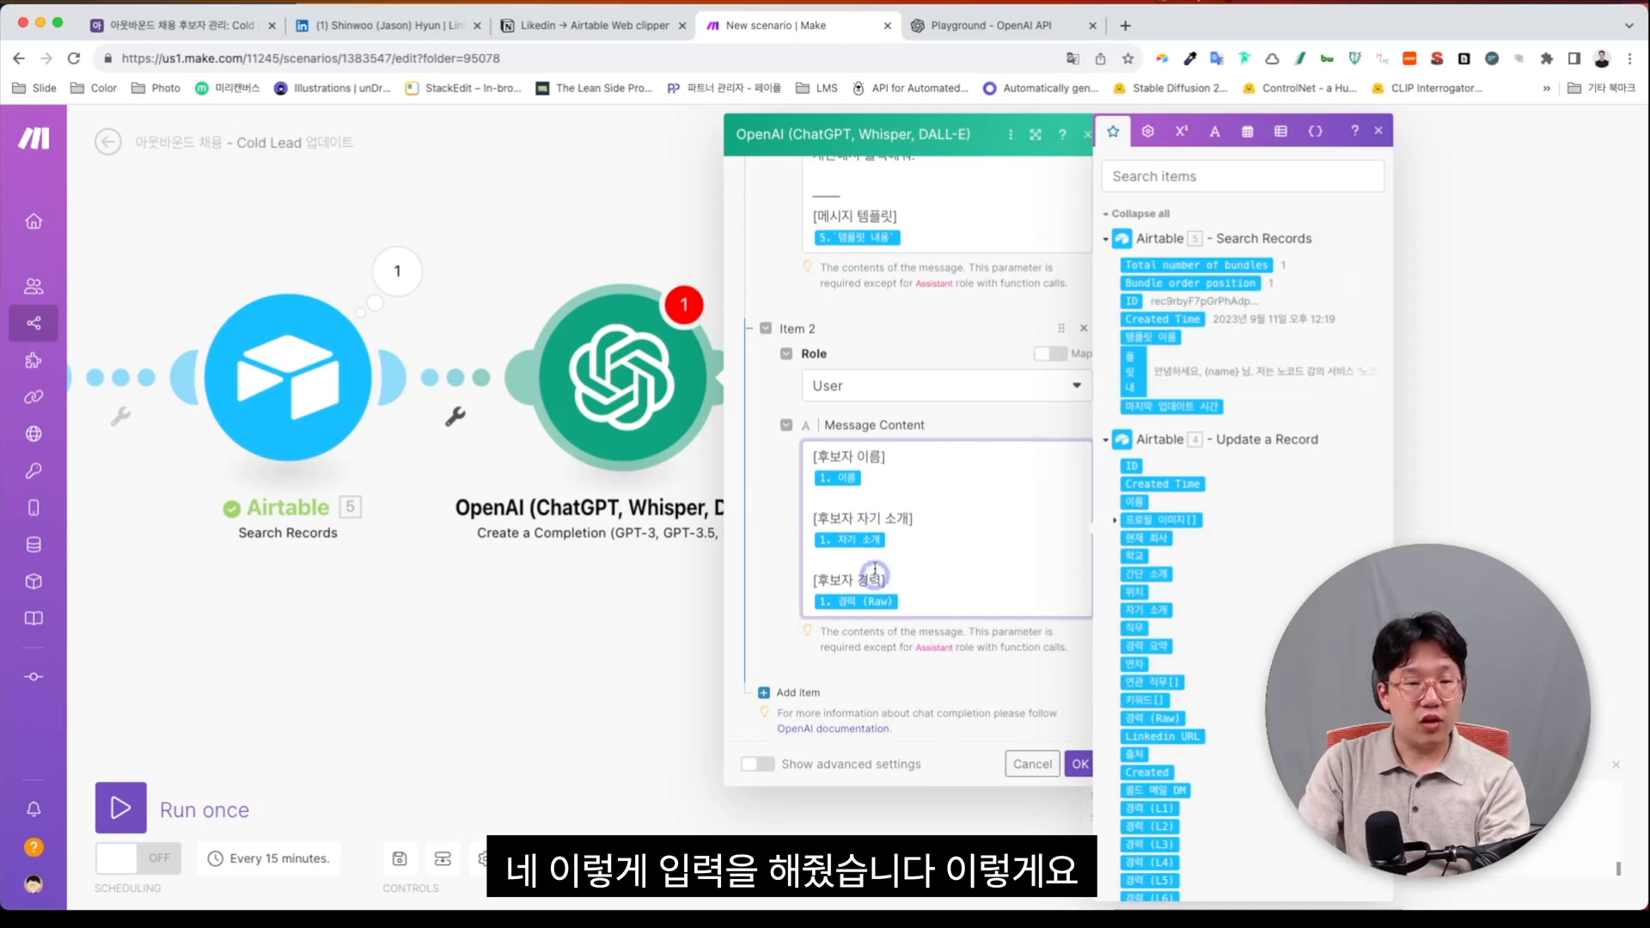
pyautogui.click(976, 673)
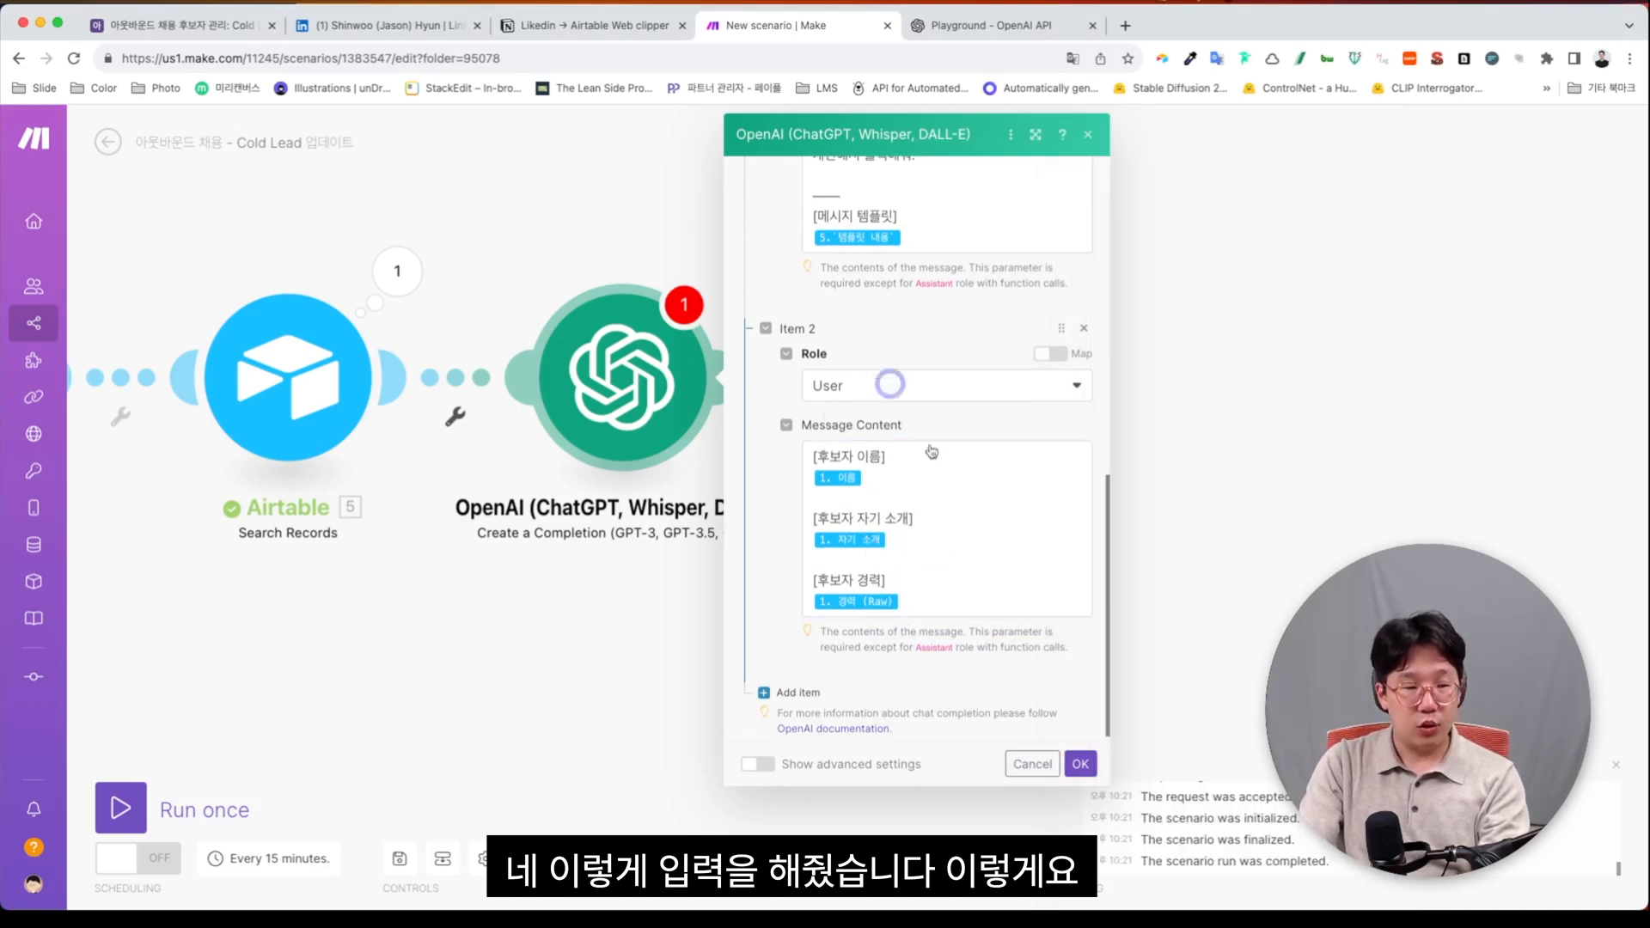
pyautogui.scroll(5, 877, 424)
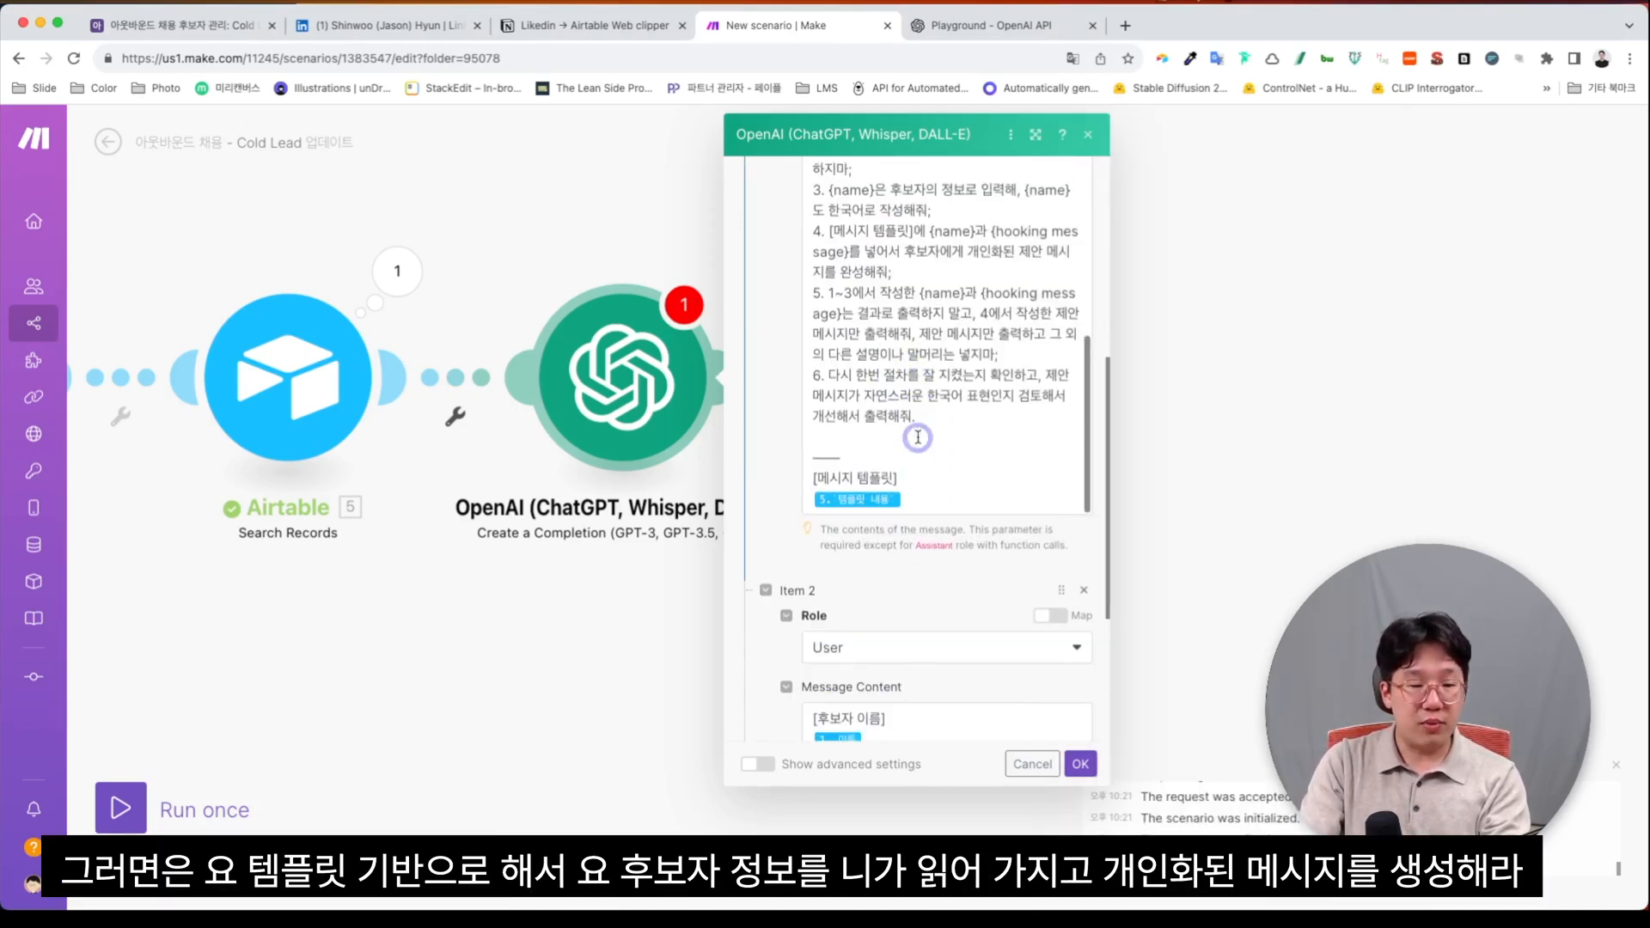
pyautogui.scroll(-3, 902, 731)
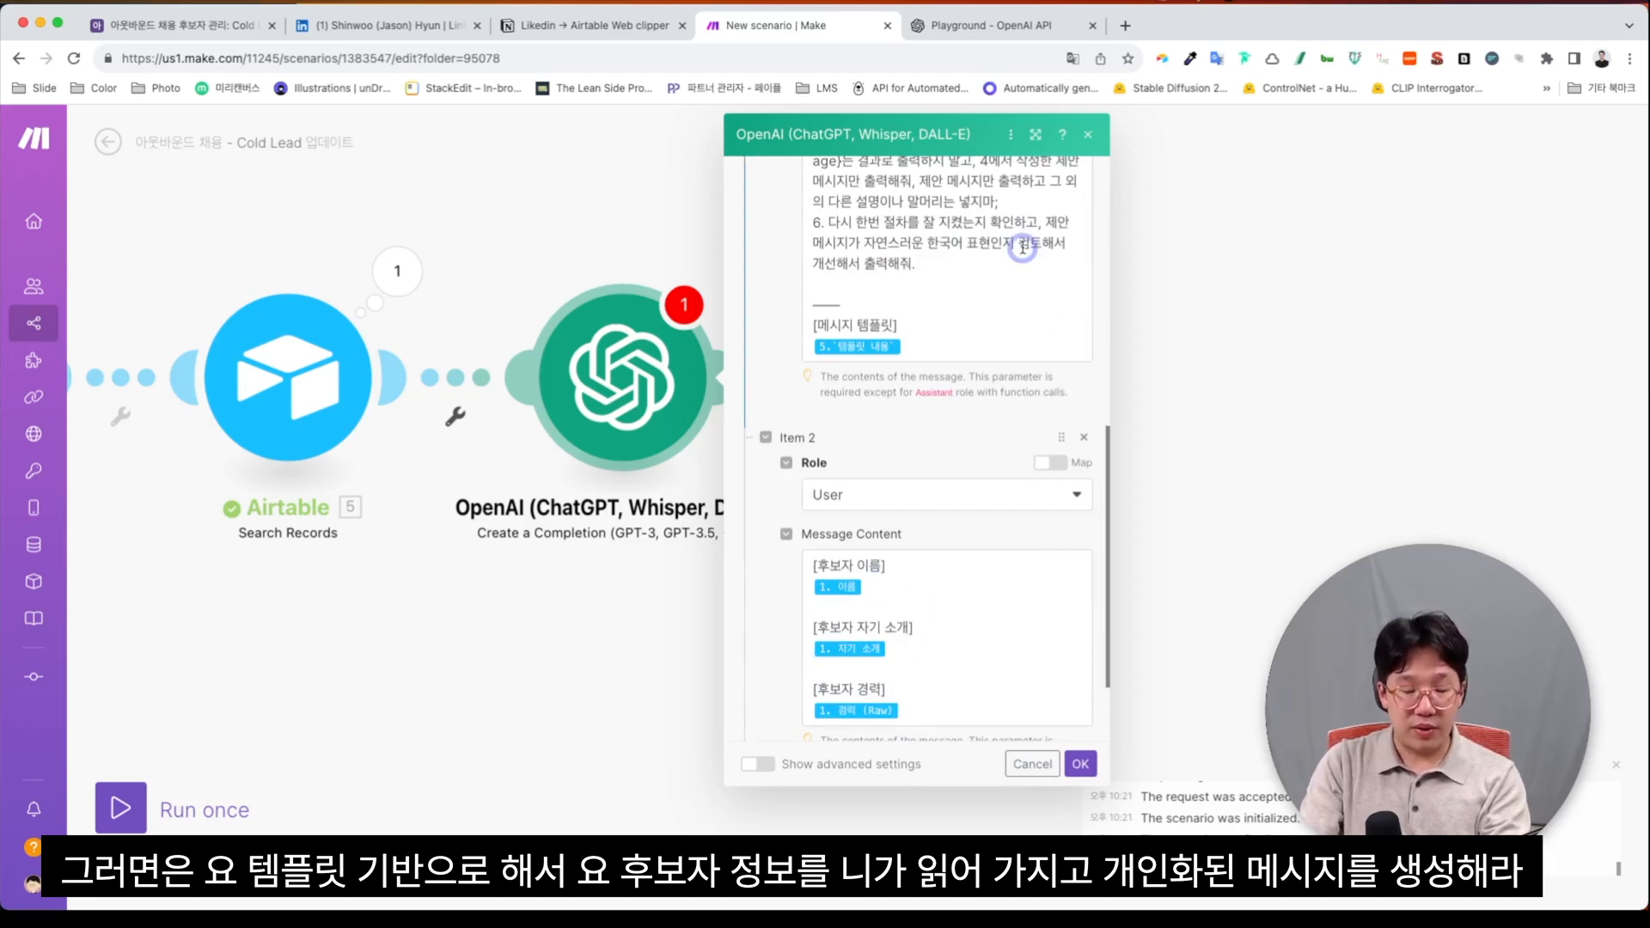
pyautogui.click(1080, 766)
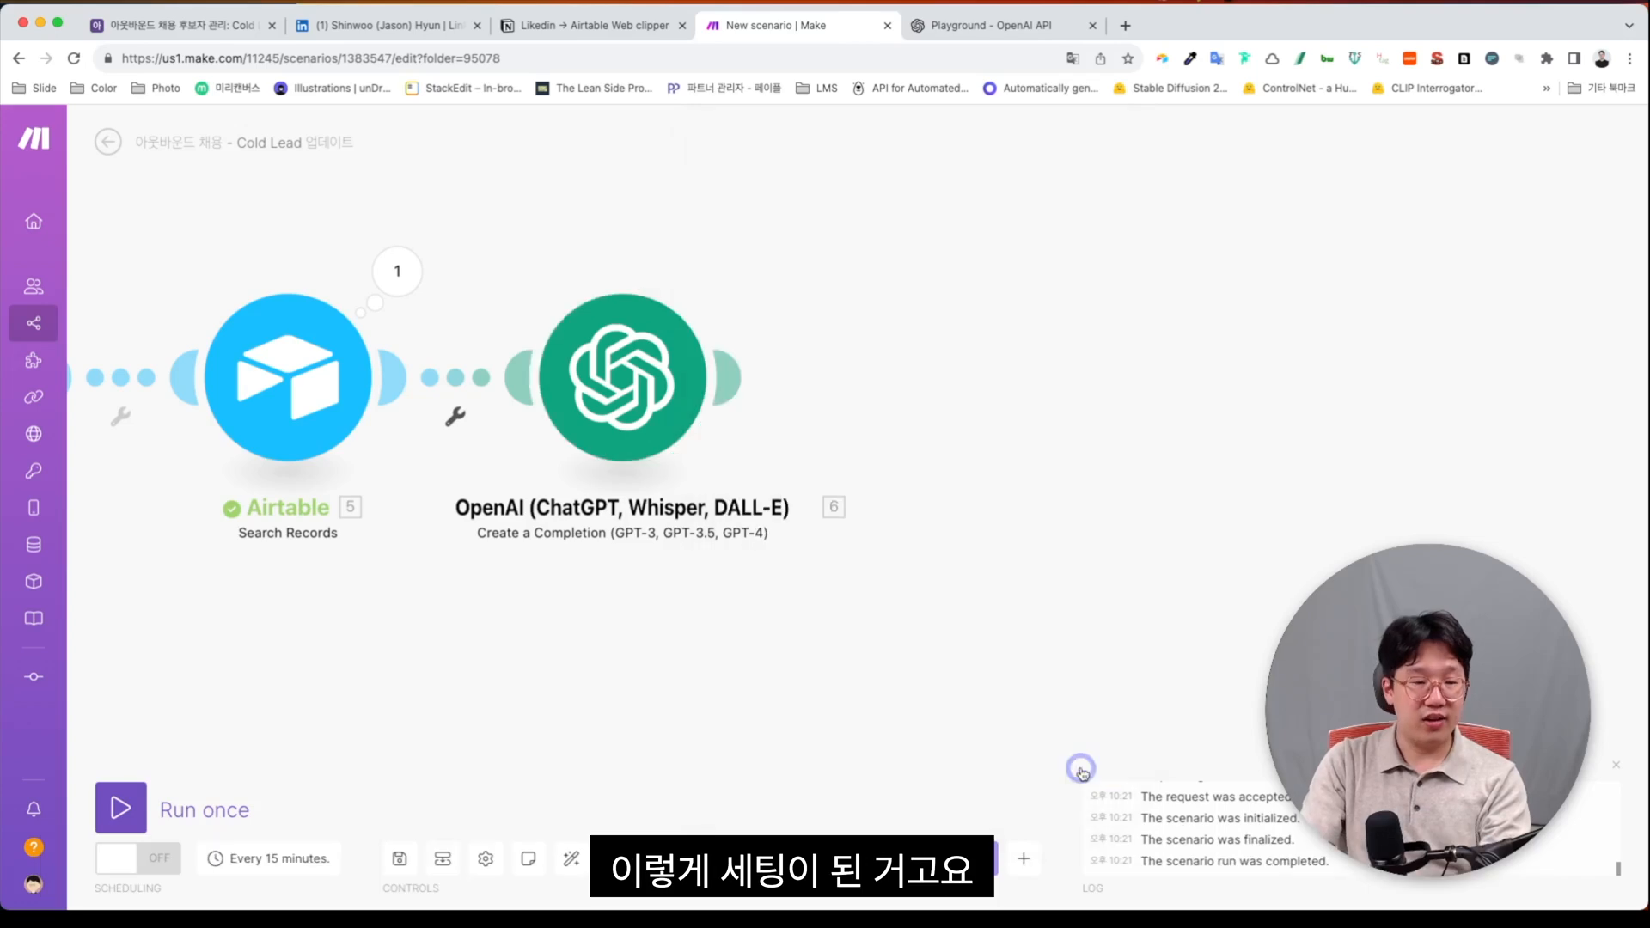
# Step: Add an Airtable Update a Record module for base 아웃바운드 채용 후보자 관리, table Cold Lead, with the Watch Records ID as Record ID
pyautogui.click(754, 392)
pyautogui.click(1133, 308)
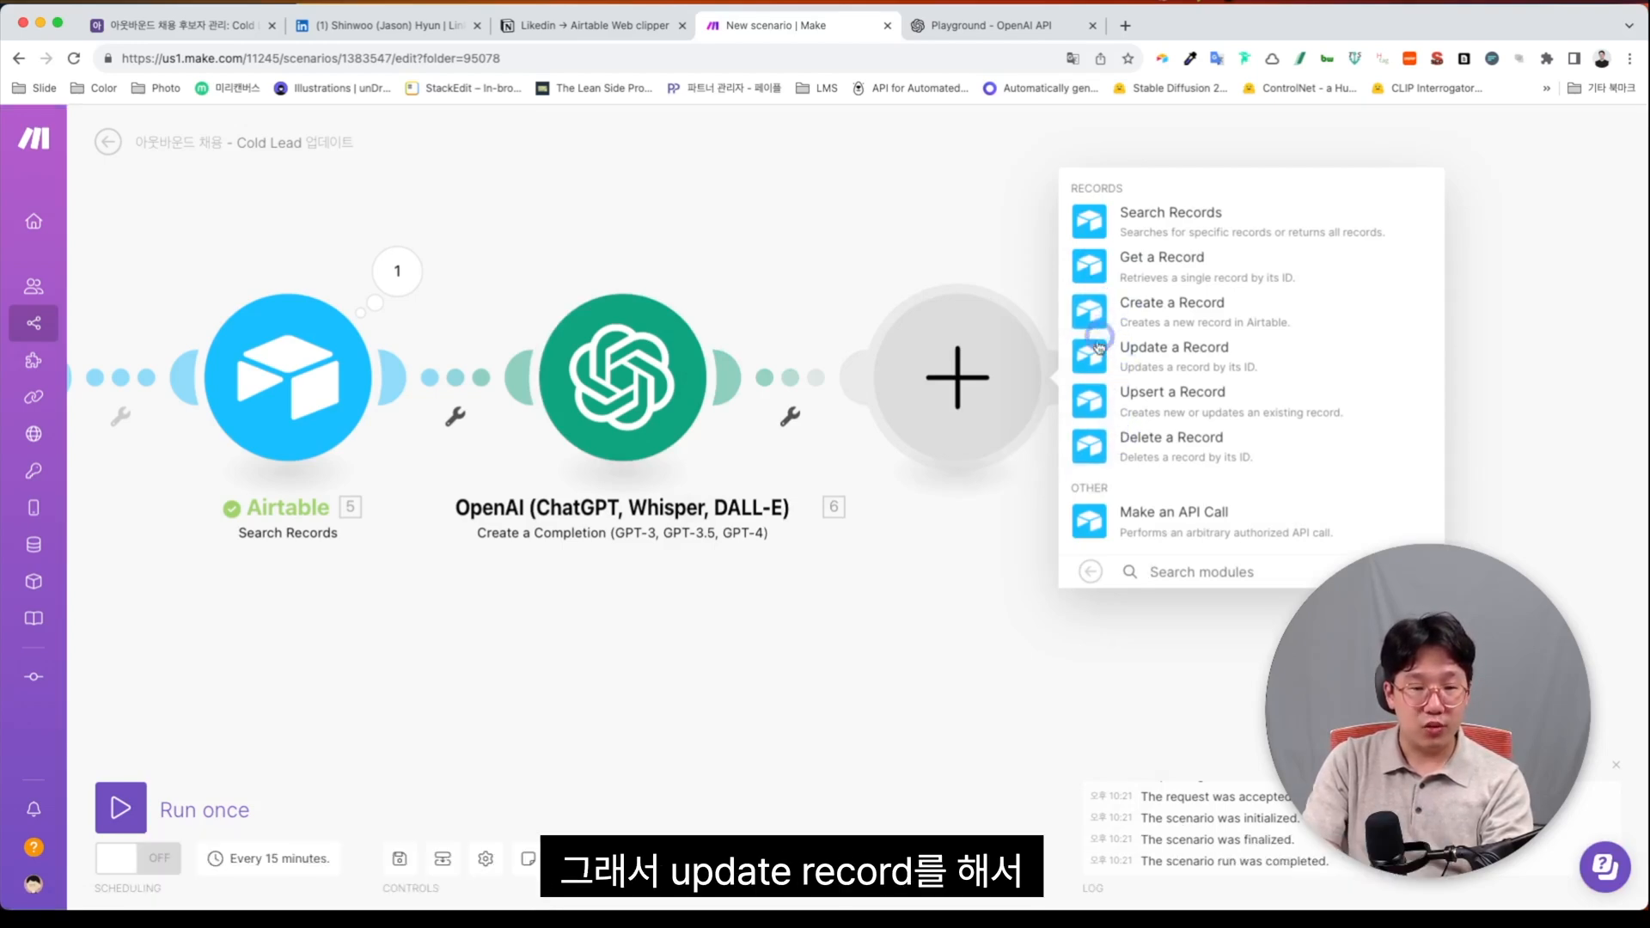
pyautogui.click(1102, 351)
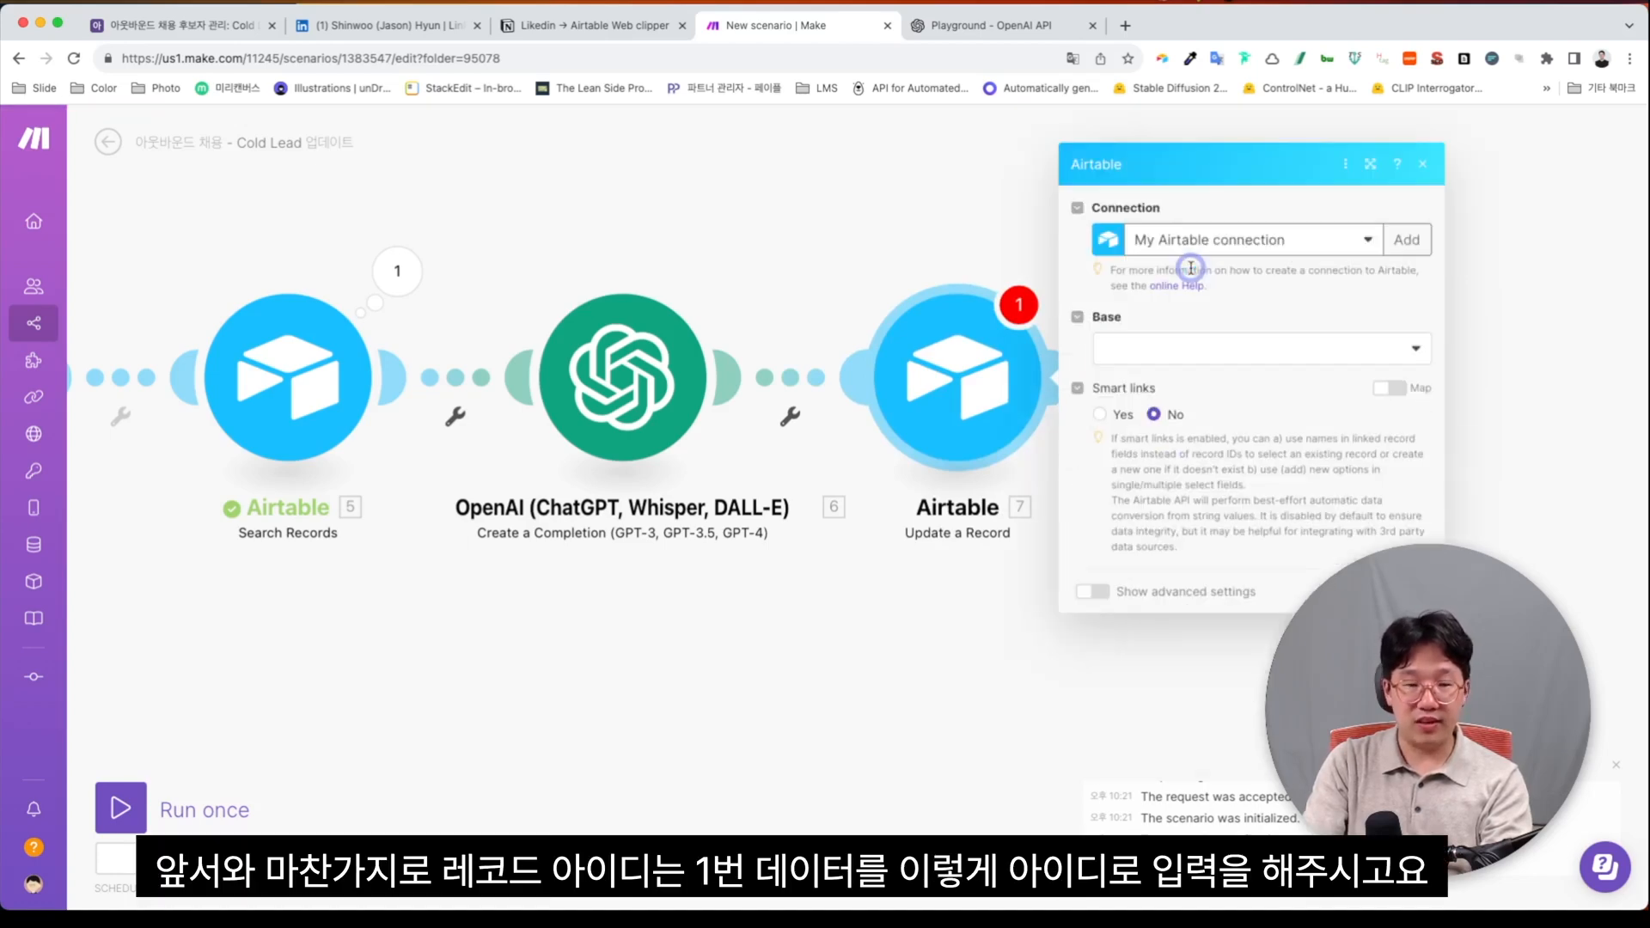
pyautogui.click(1169, 455)
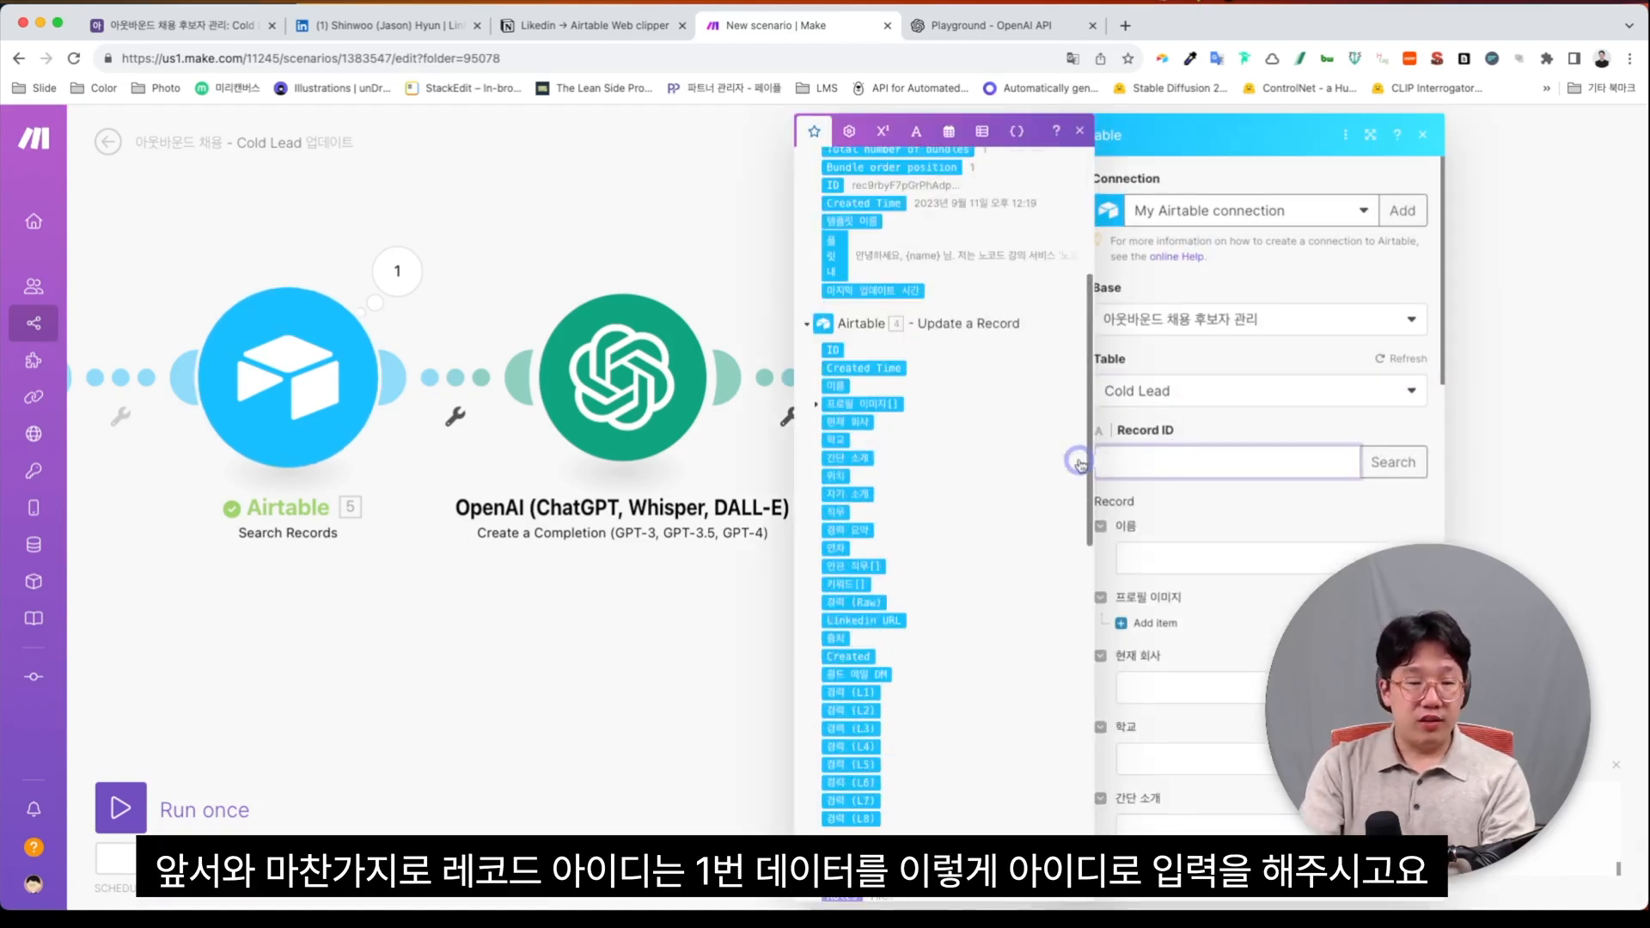
pyautogui.click(833, 272)
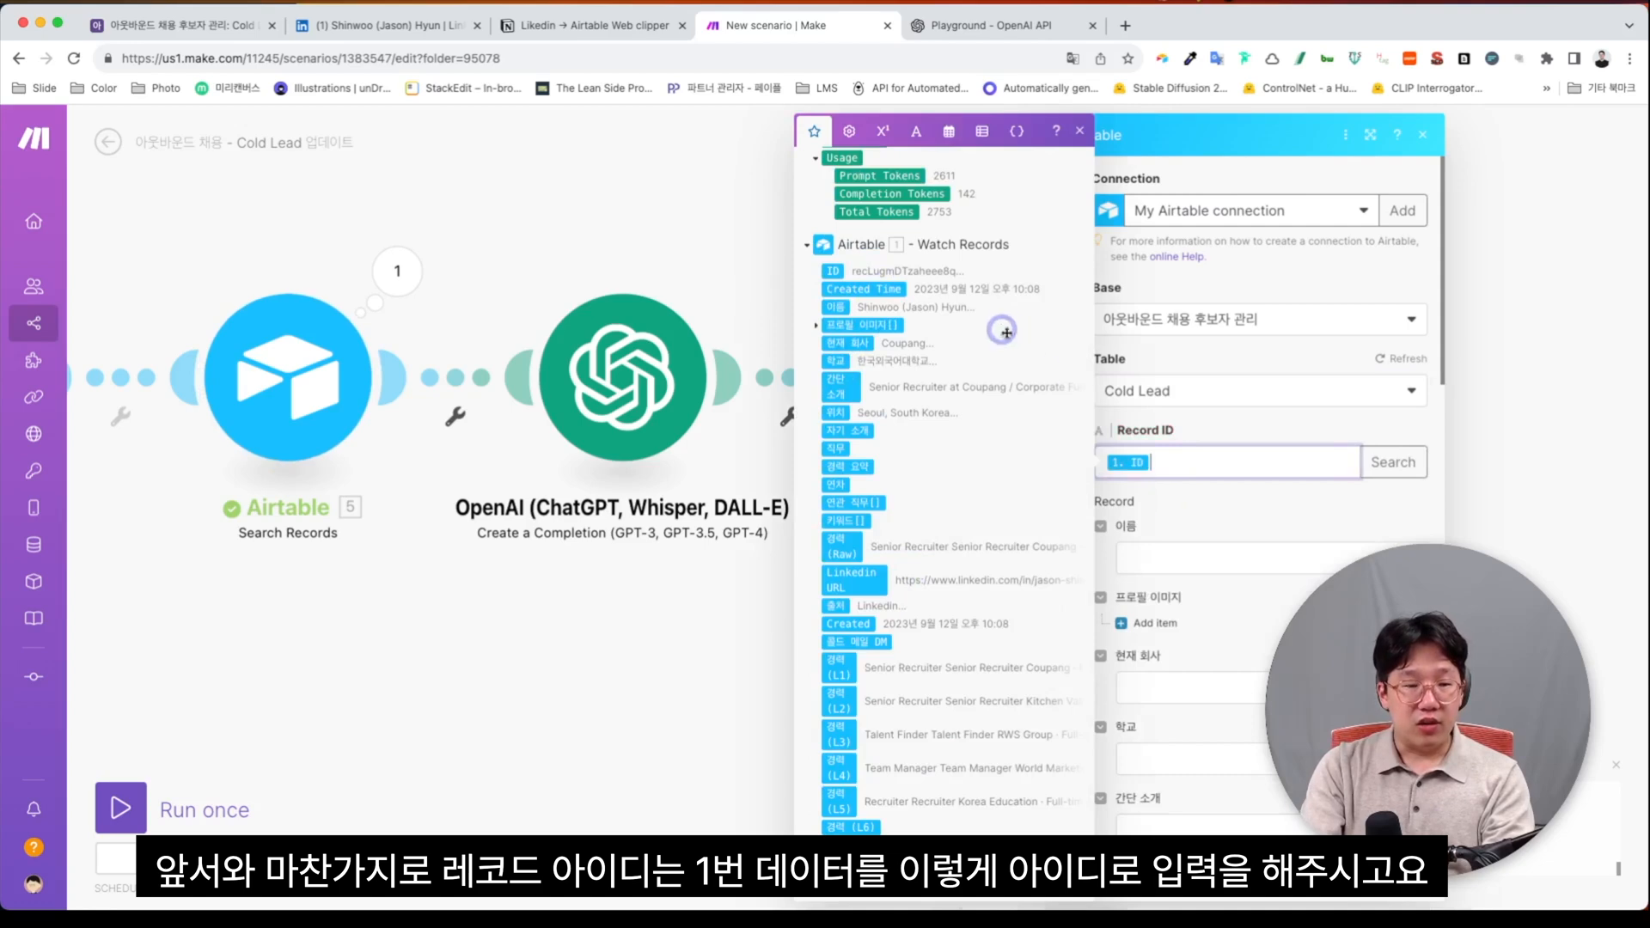
# Step: Map the second OpenAI completion's Choices[] Message Content into the 콜드 메일 DM field and save the update module
pyautogui.click(1218, 509)
pyautogui.scroll(-7, 1217, 509)
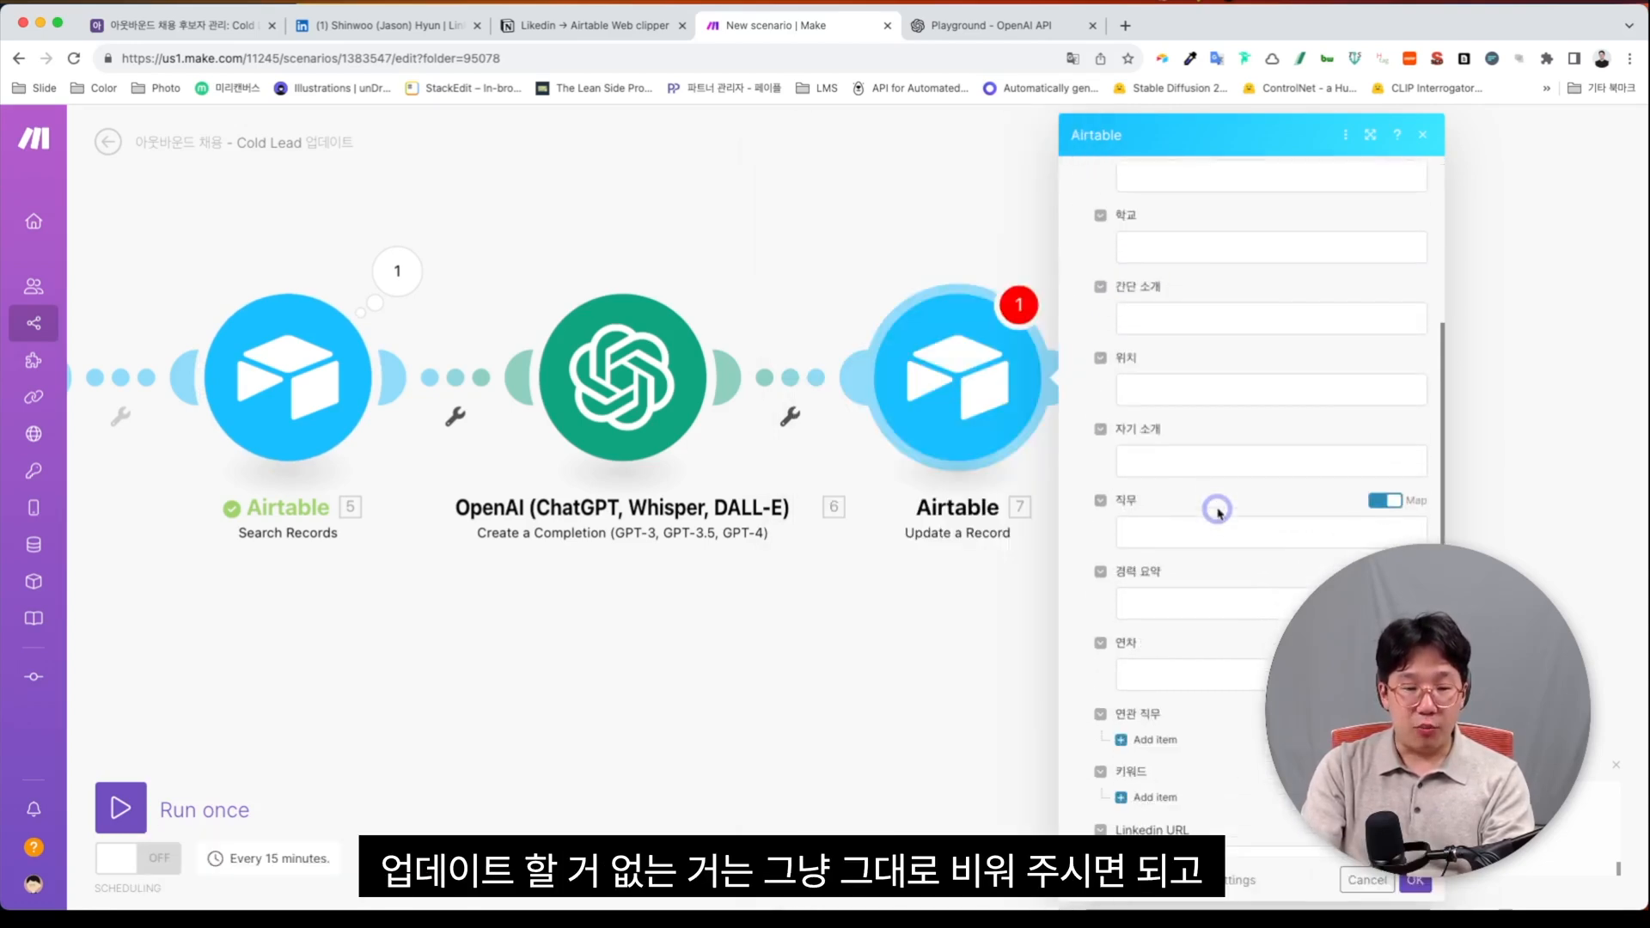
pyautogui.scroll(-10, 1218, 508)
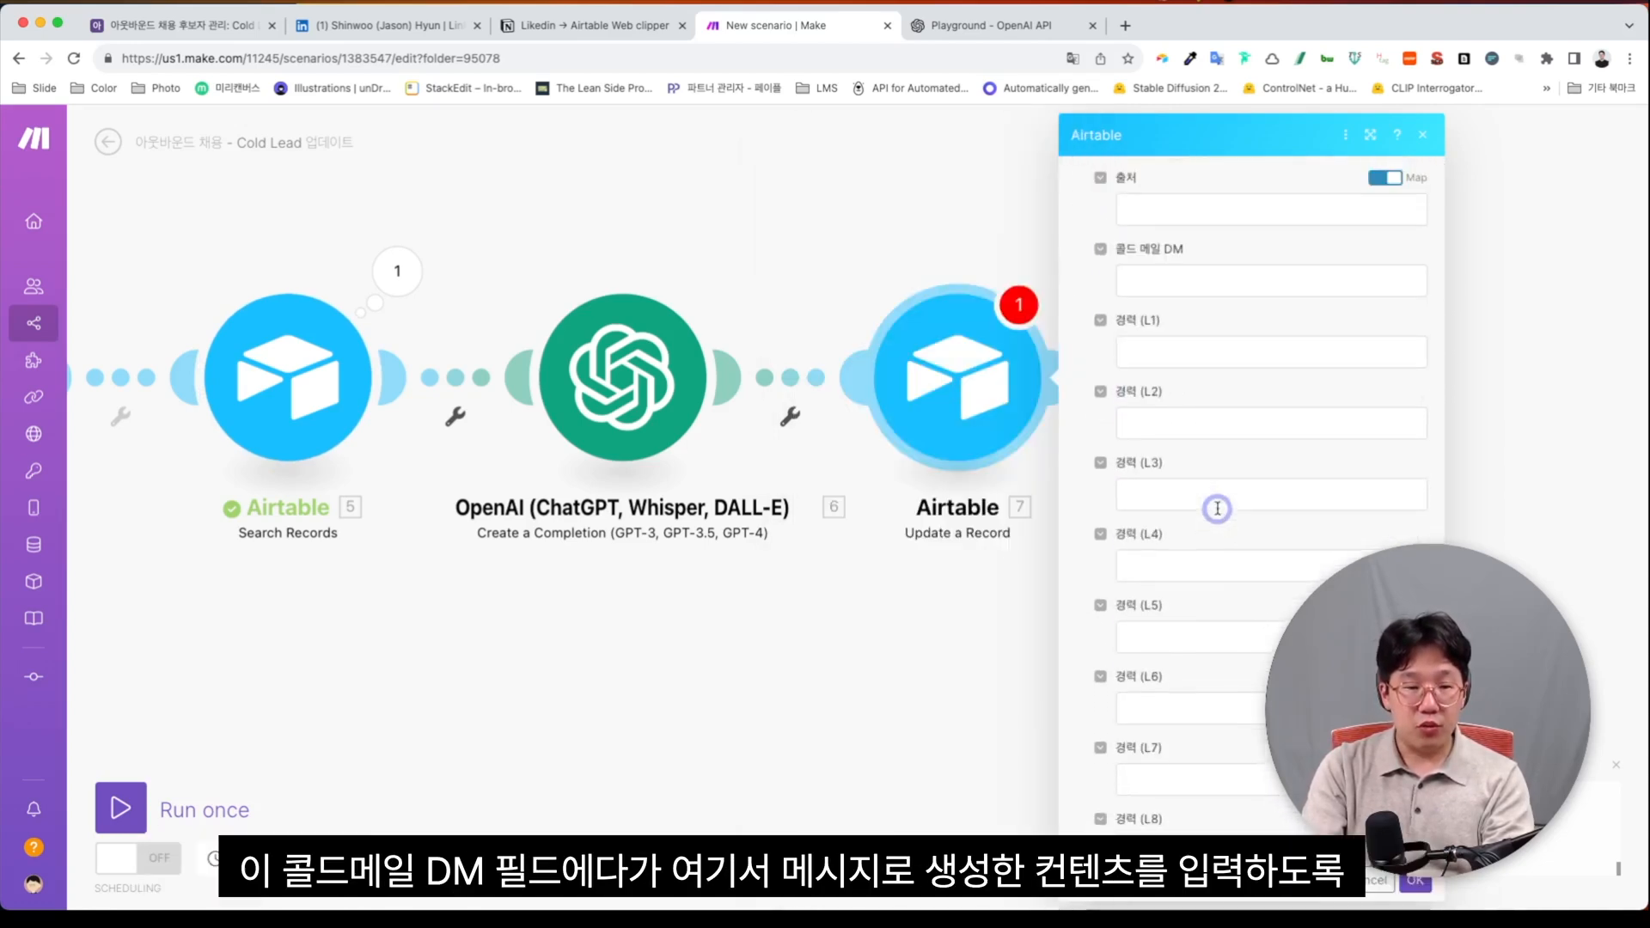
pyautogui.click(1187, 301)
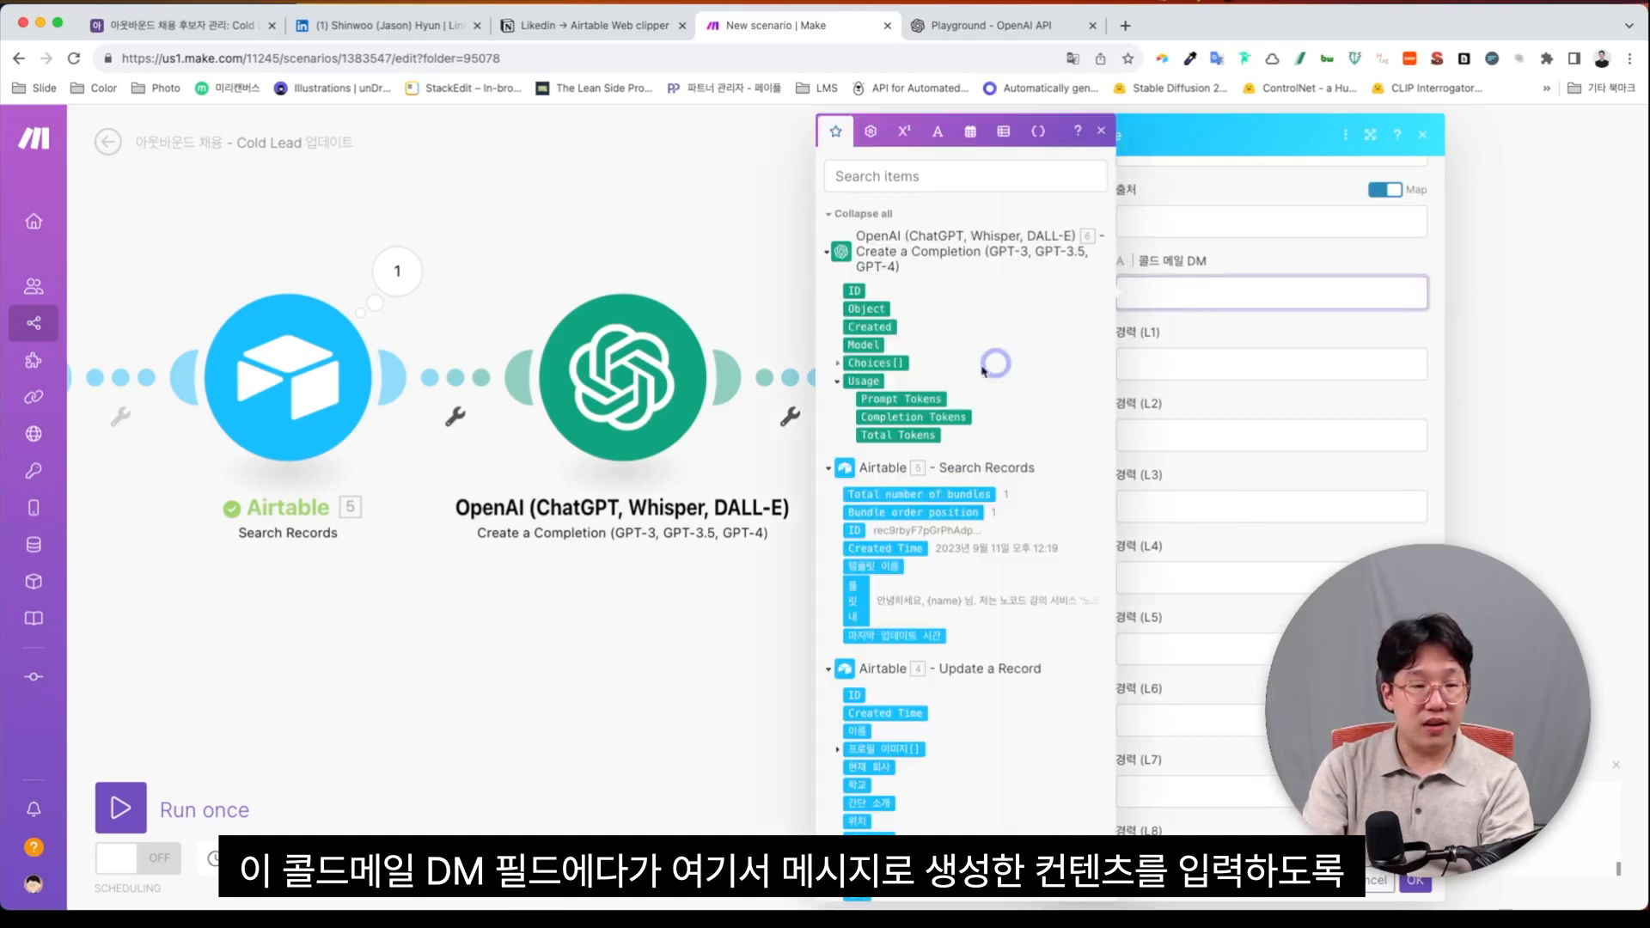
pyautogui.click(837, 365)
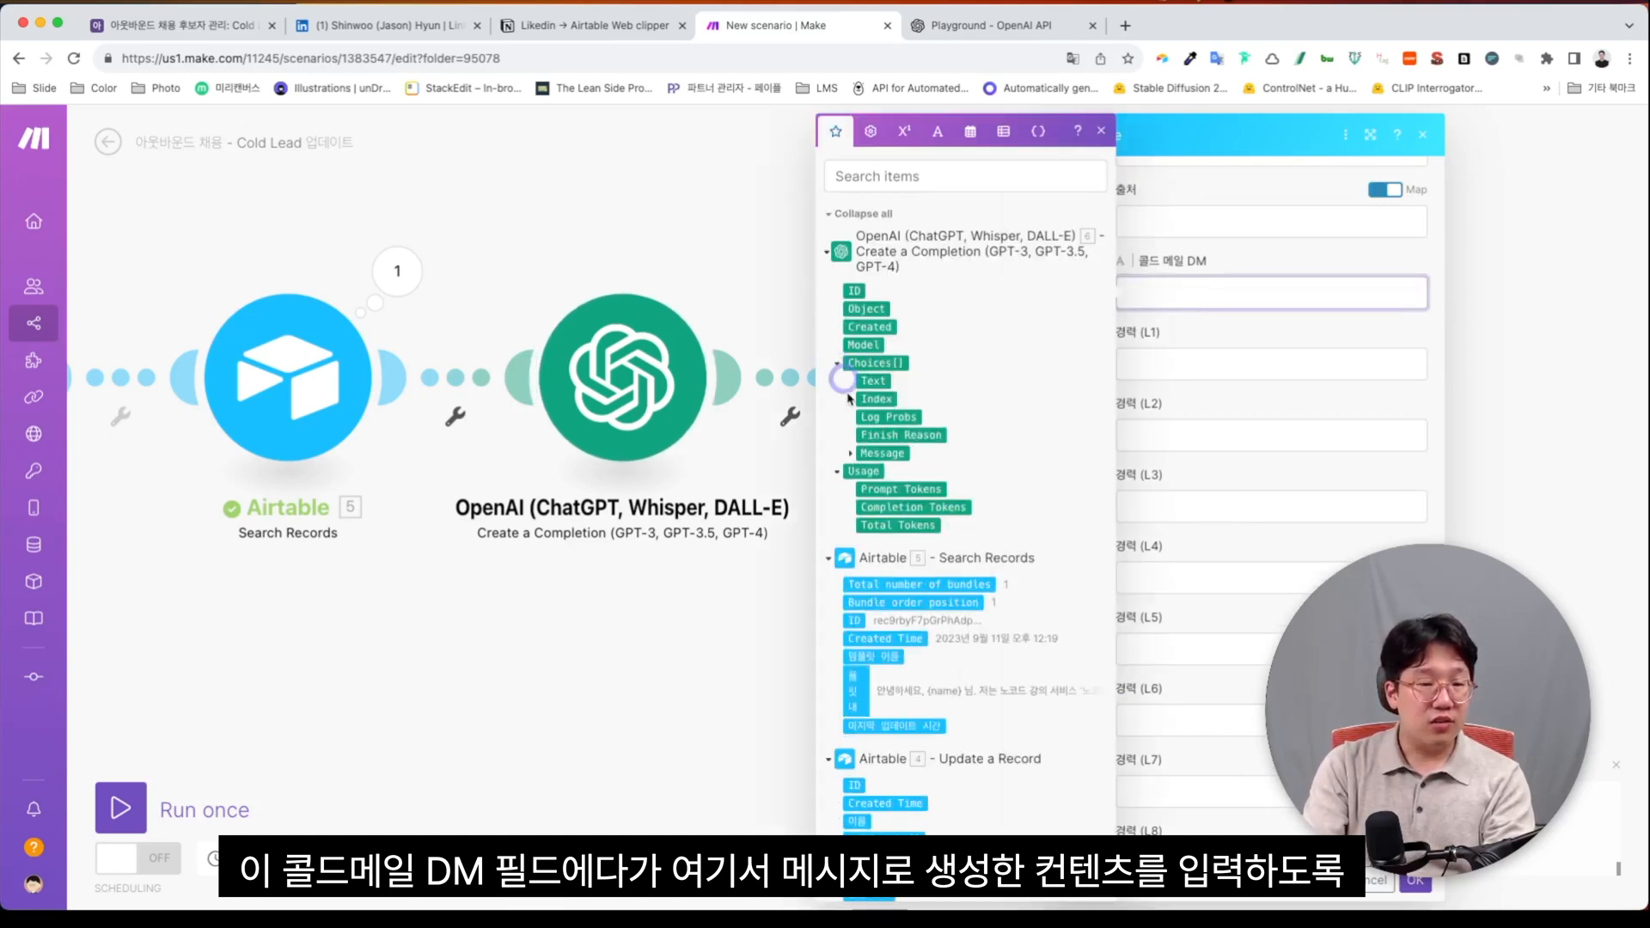
pyautogui.click(848, 453)
pyautogui.click(894, 488)
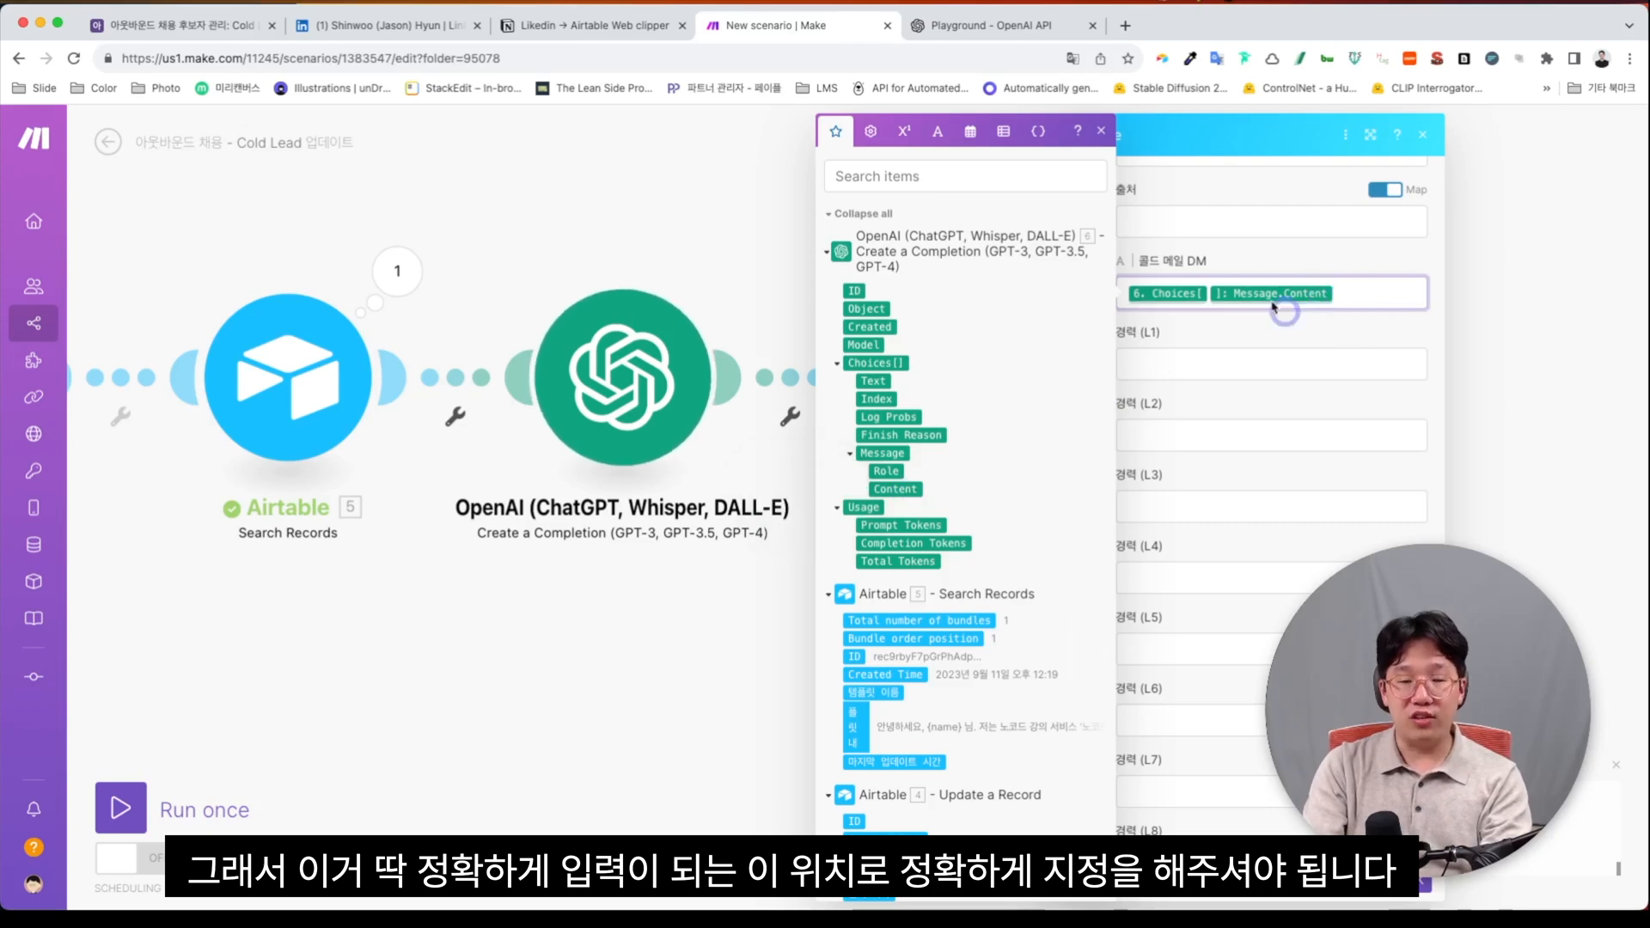
pyautogui.click(1420, 884)
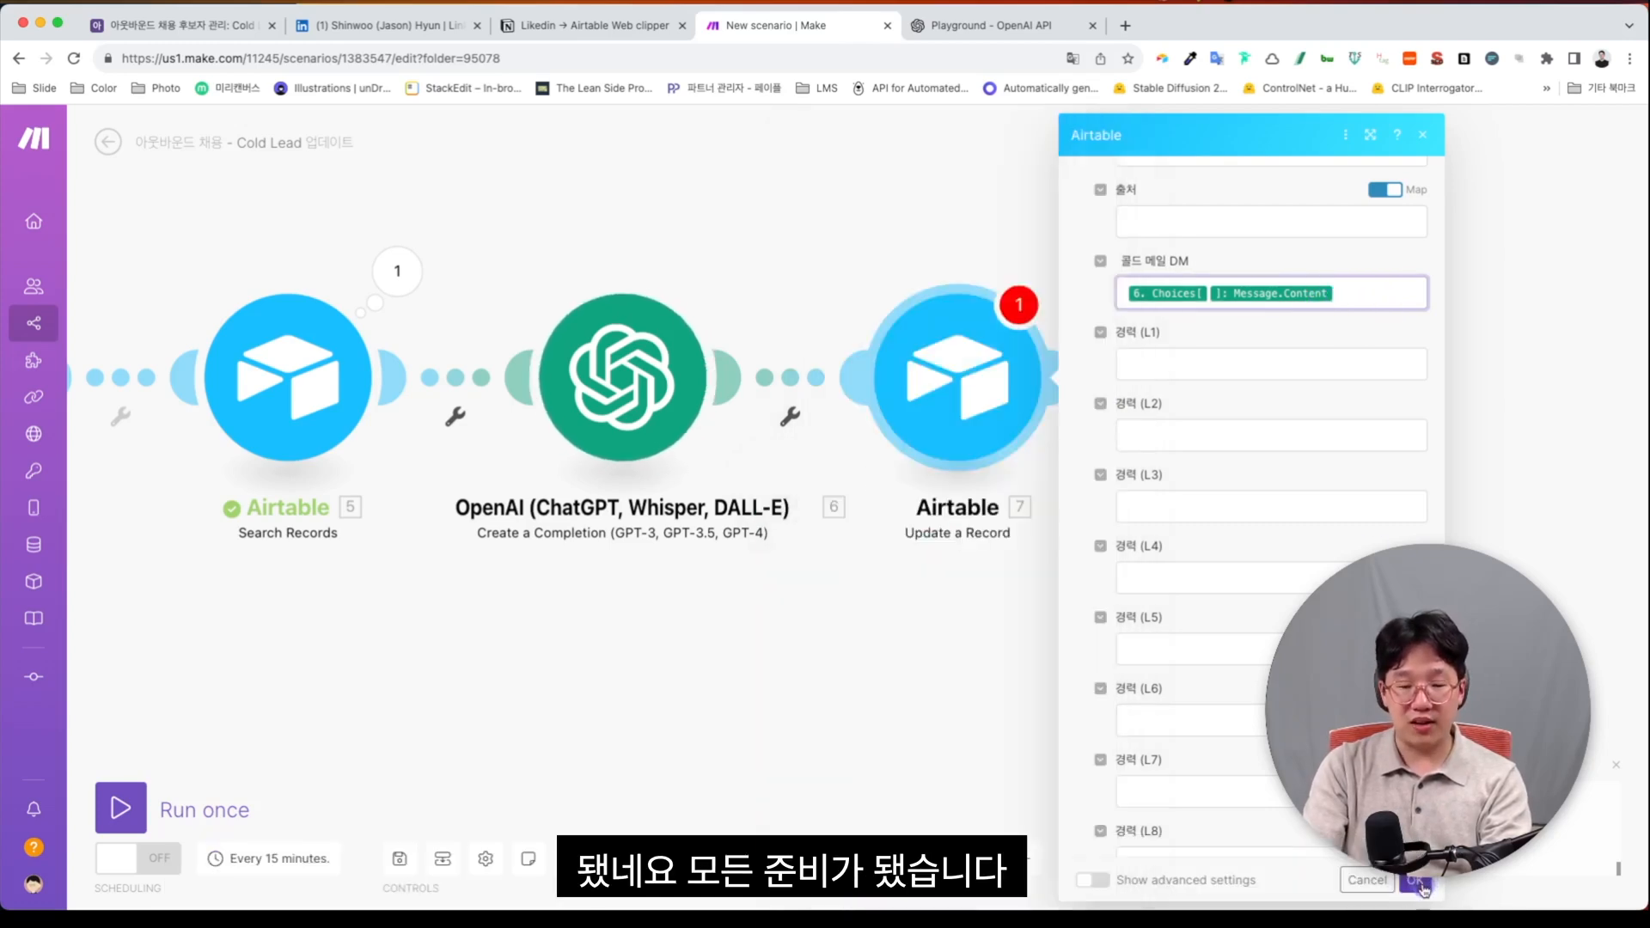
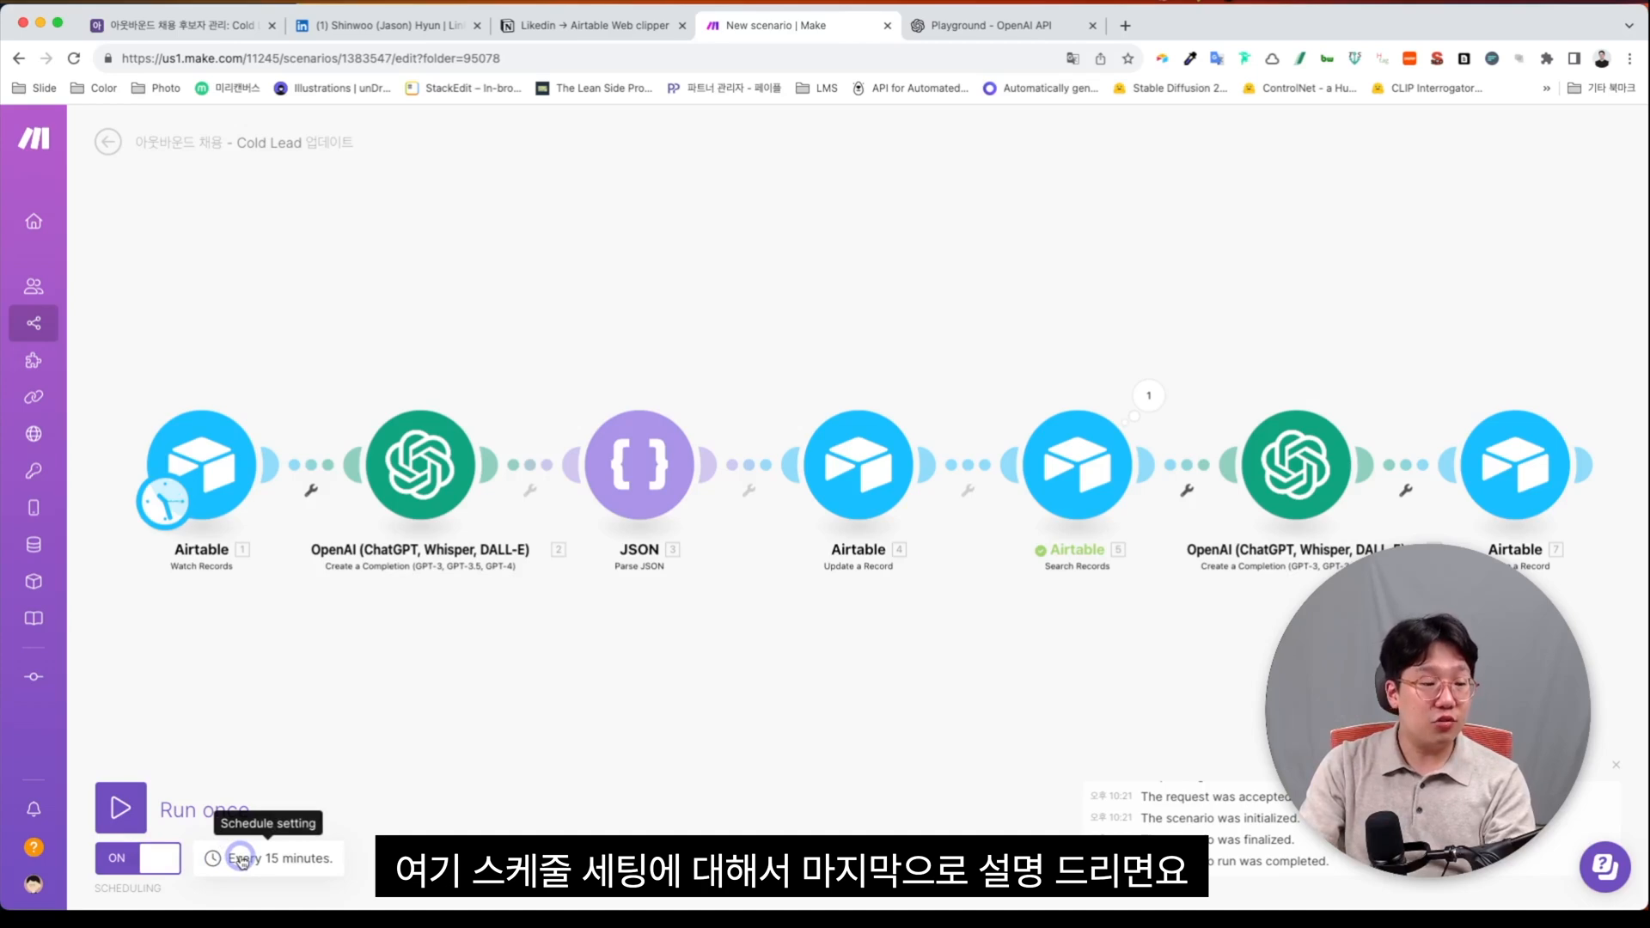
pyautogui.click(241, 860)
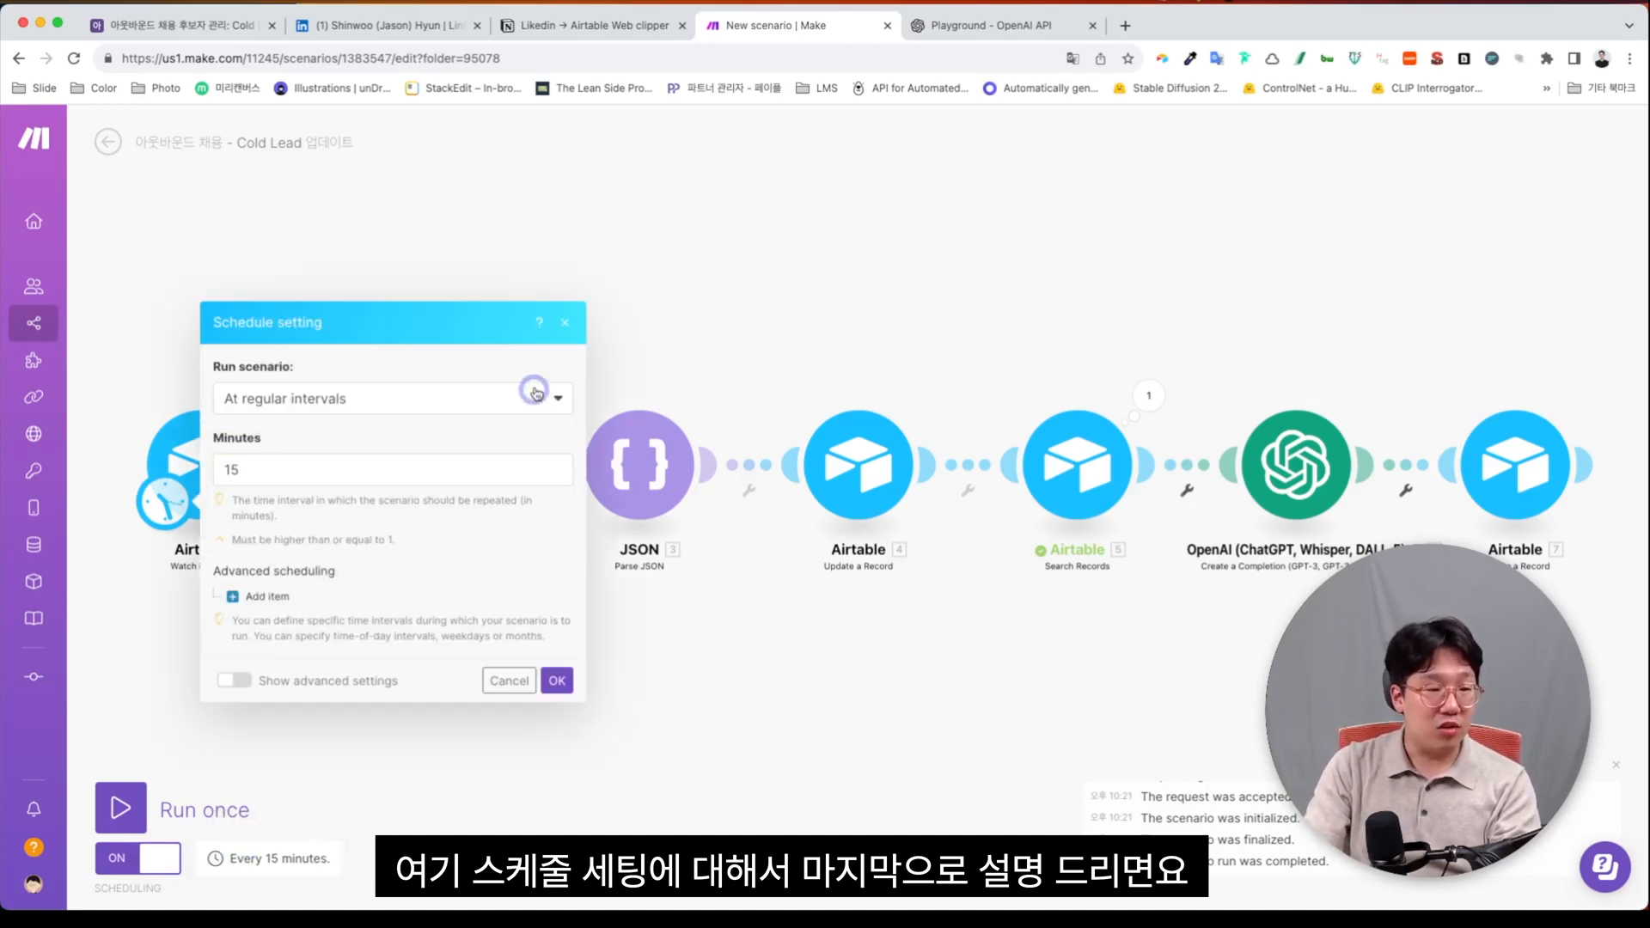
pyautogui.click(566, 327)
pyautogui.click(228, 311)
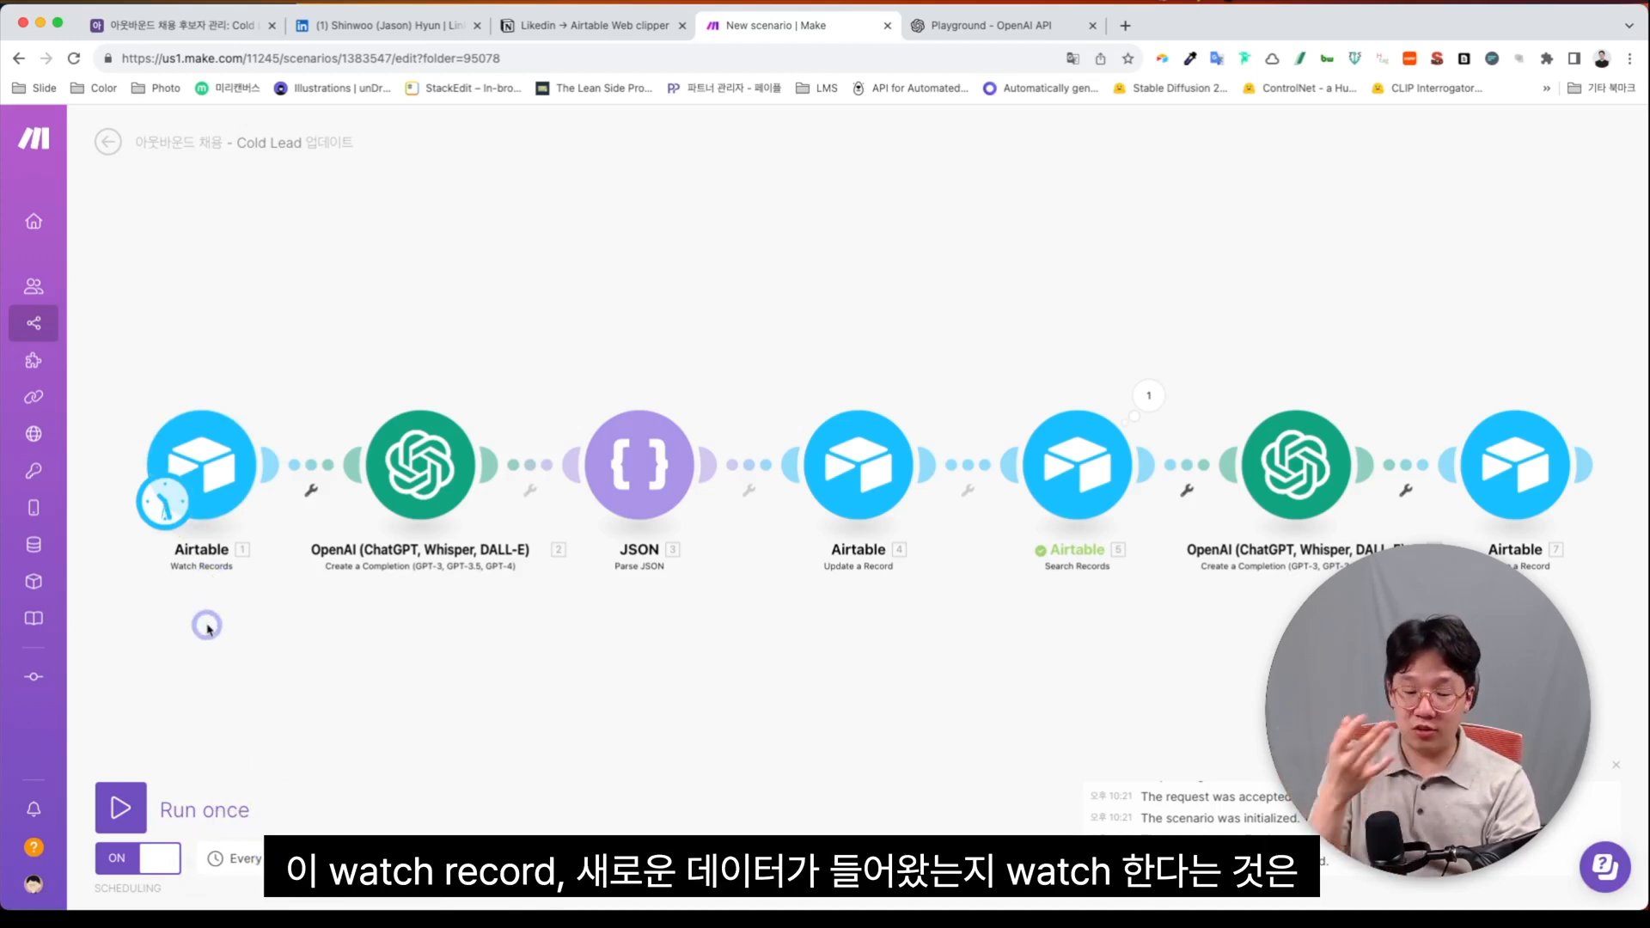
# Step: Set the scenario's schedule to run at regular intervals of 5 minutes
pyautogui.click(215, 860)
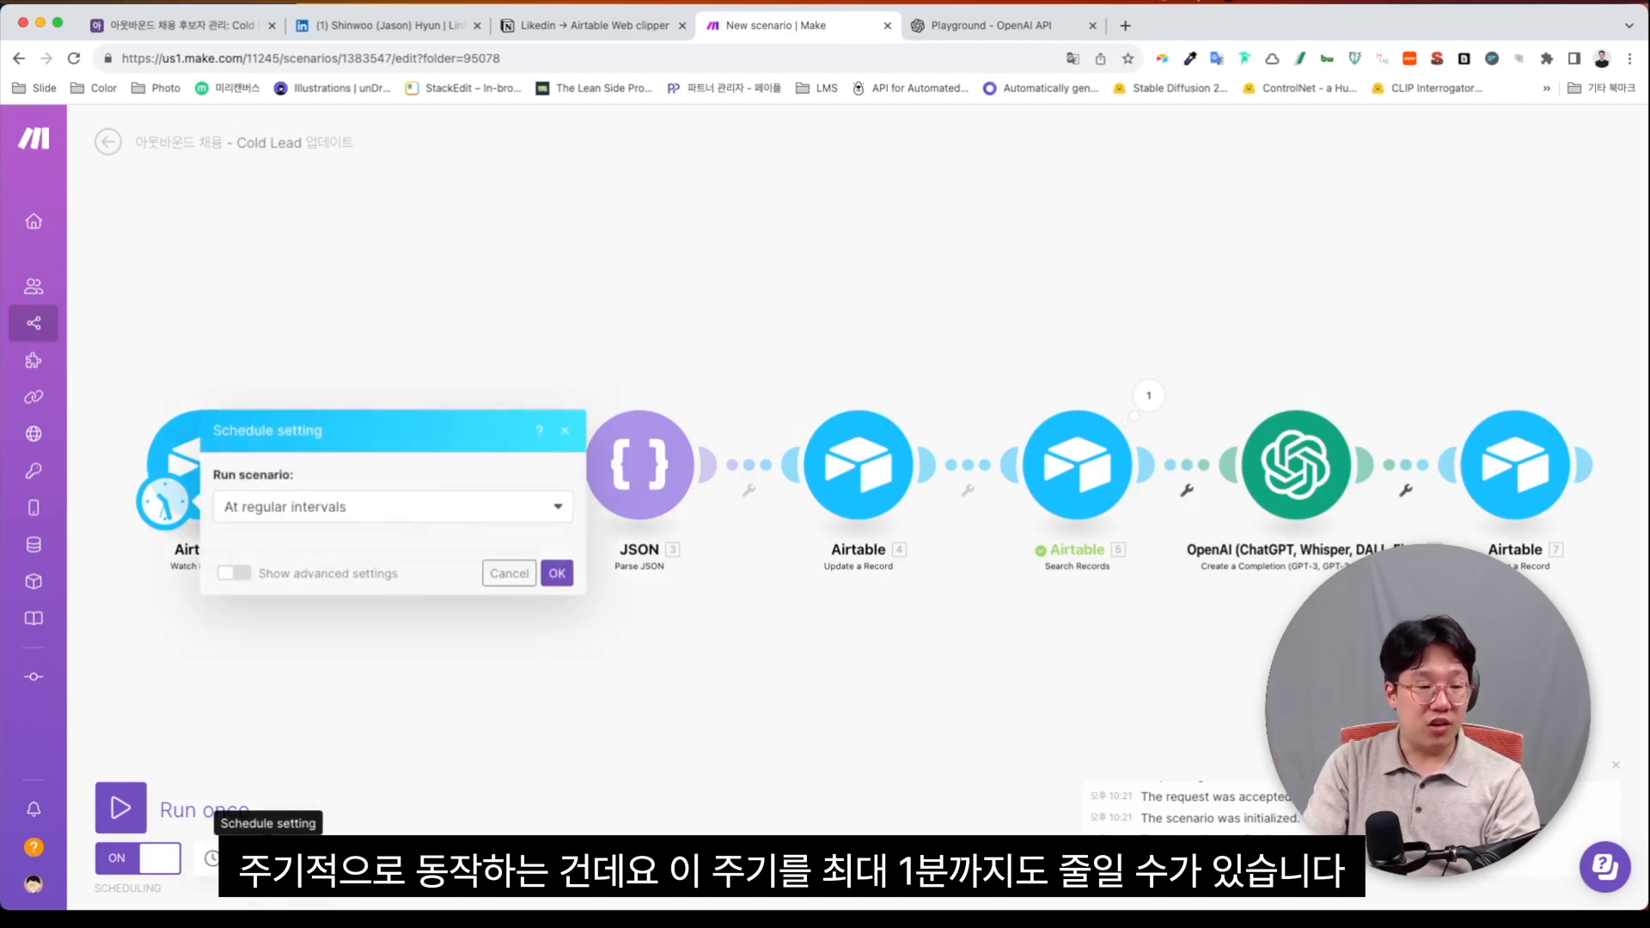
pyautogui.click(350, 481)
pyautogui.write('15')
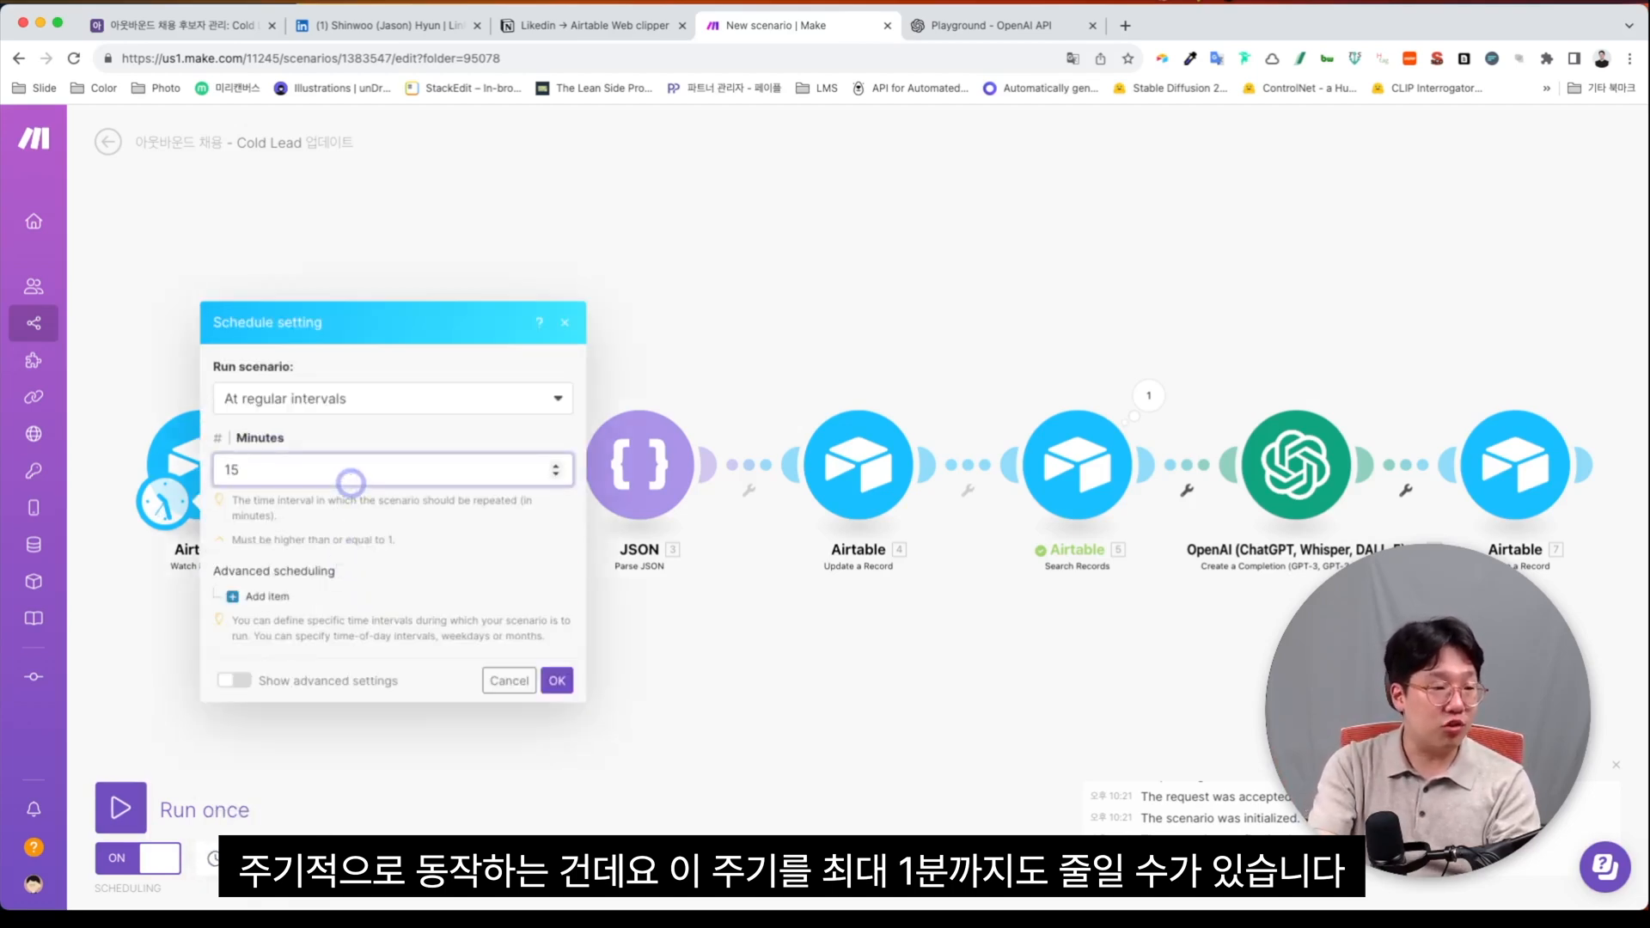
pyautogui.press('BackSpace')
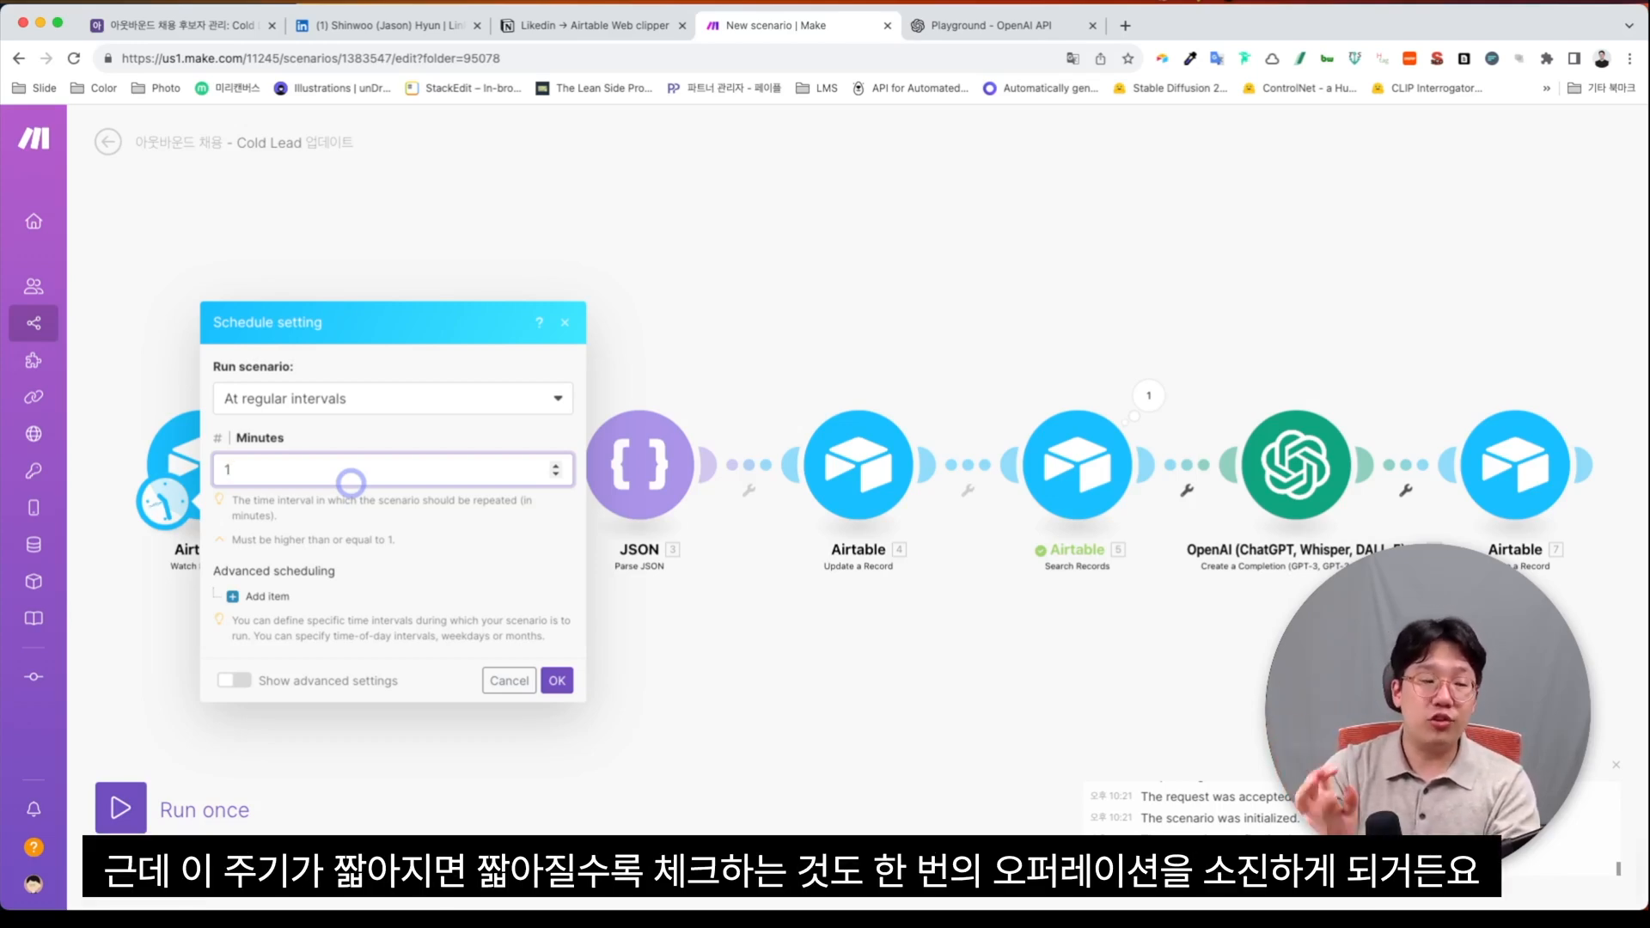
pyautogui.press('BackSpace')
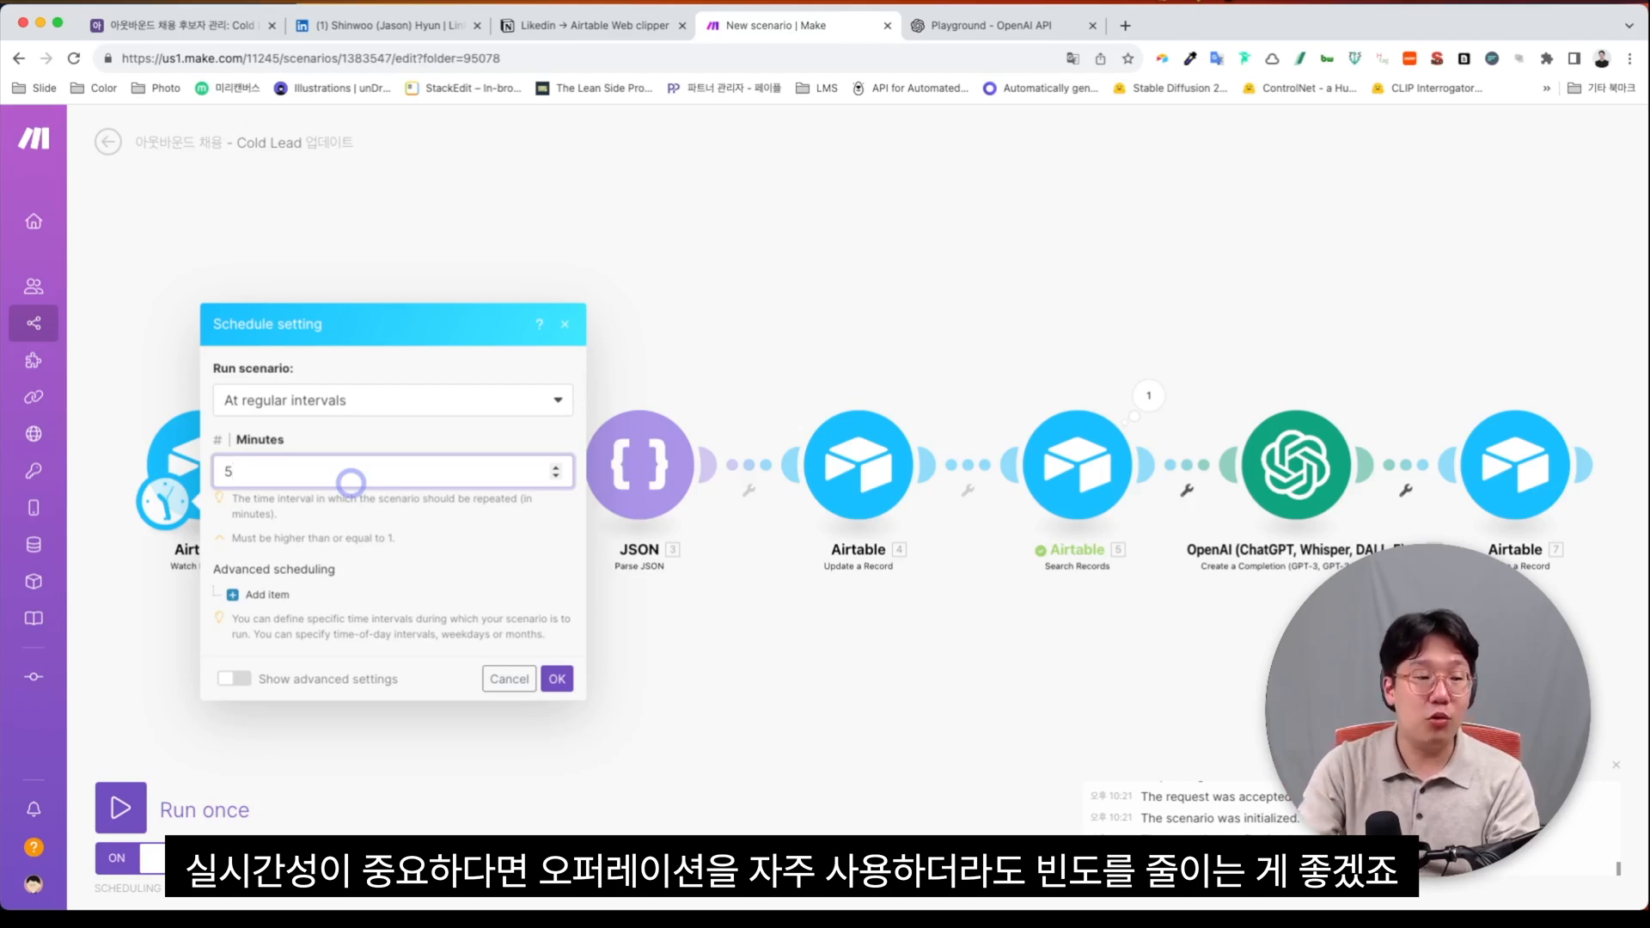
# Step: Add an advanced scheduling item and look through its time range, day and month options
pyautogui.click(246, 594)
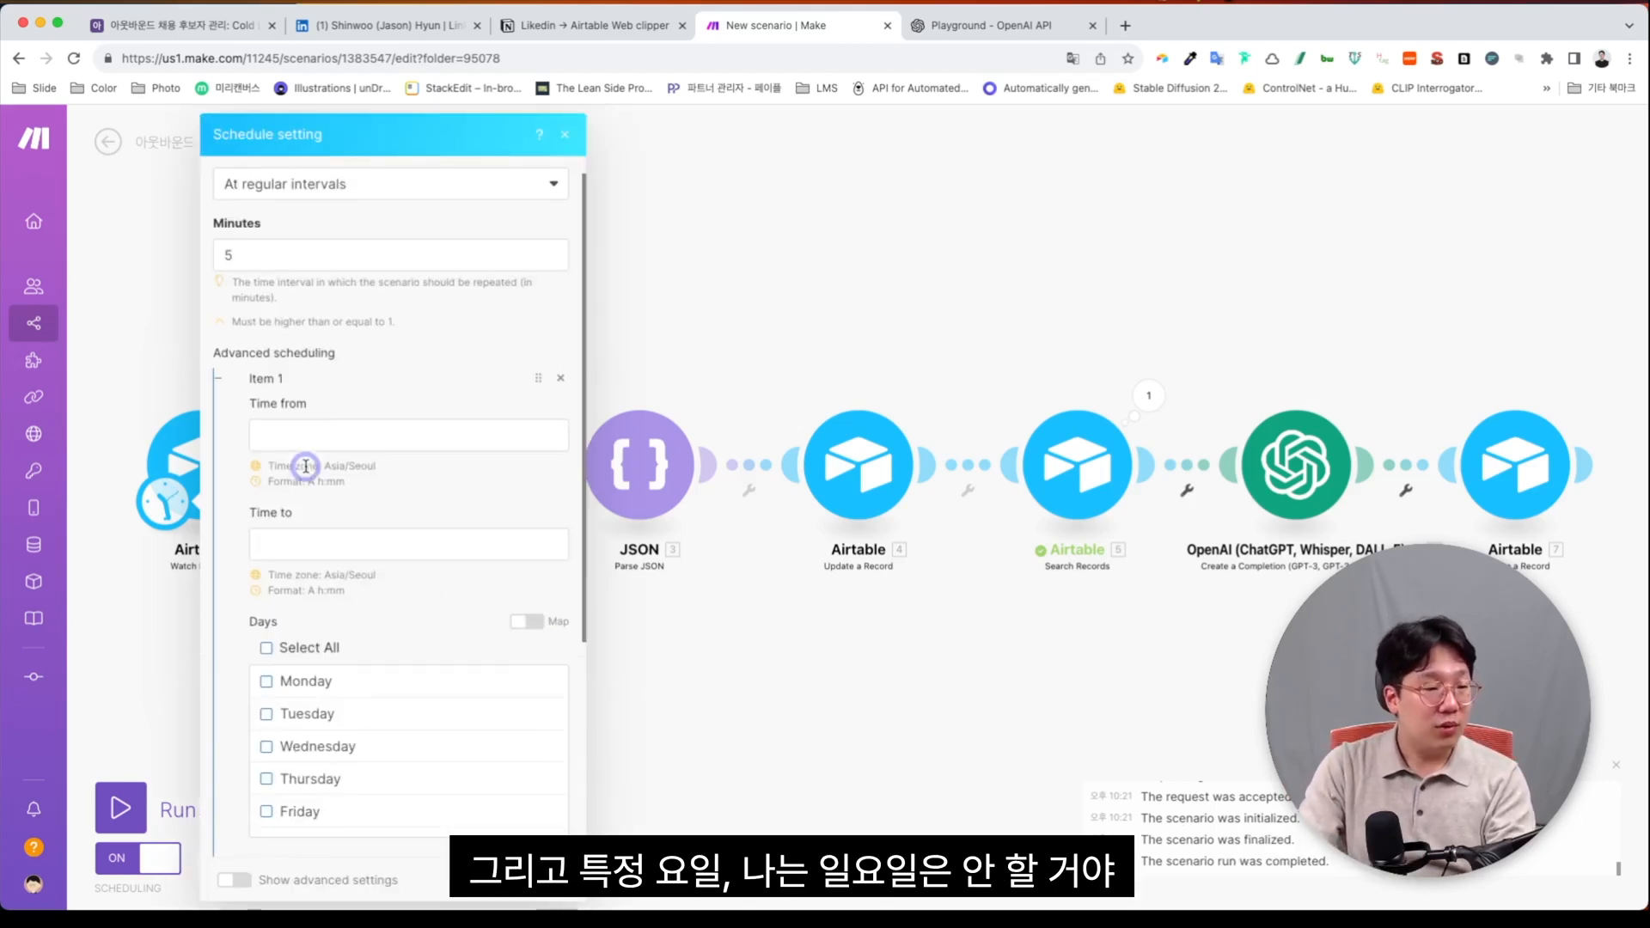
pyautogui.scroll(-5, 317, 688)
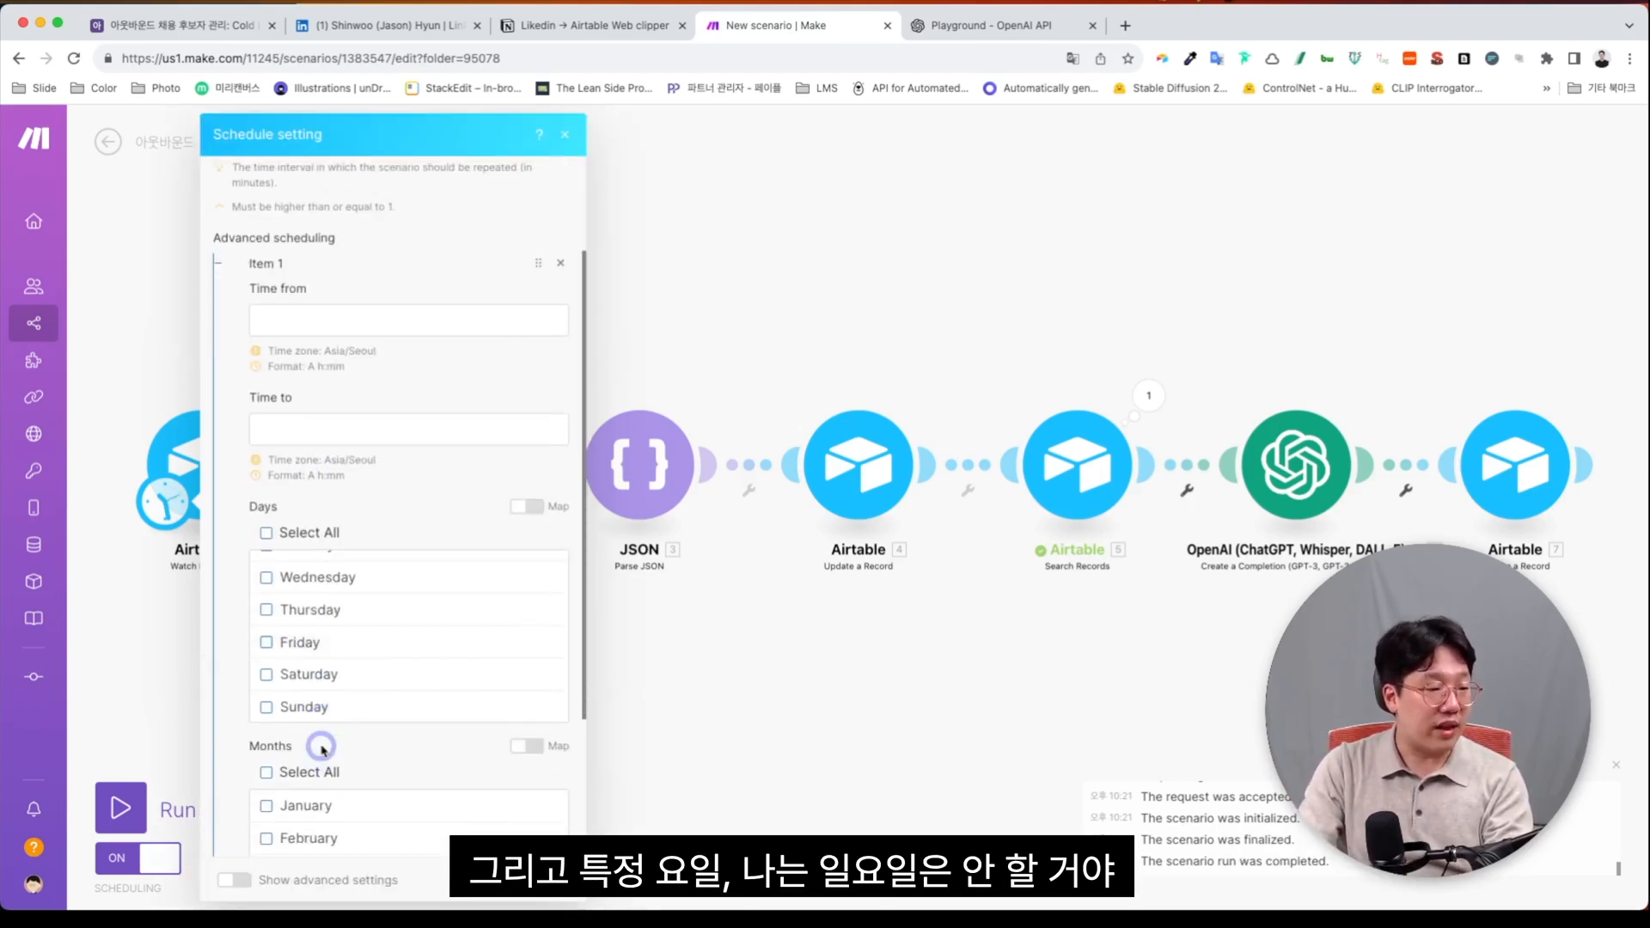
pyautogui.scroll(5, 321, 746)
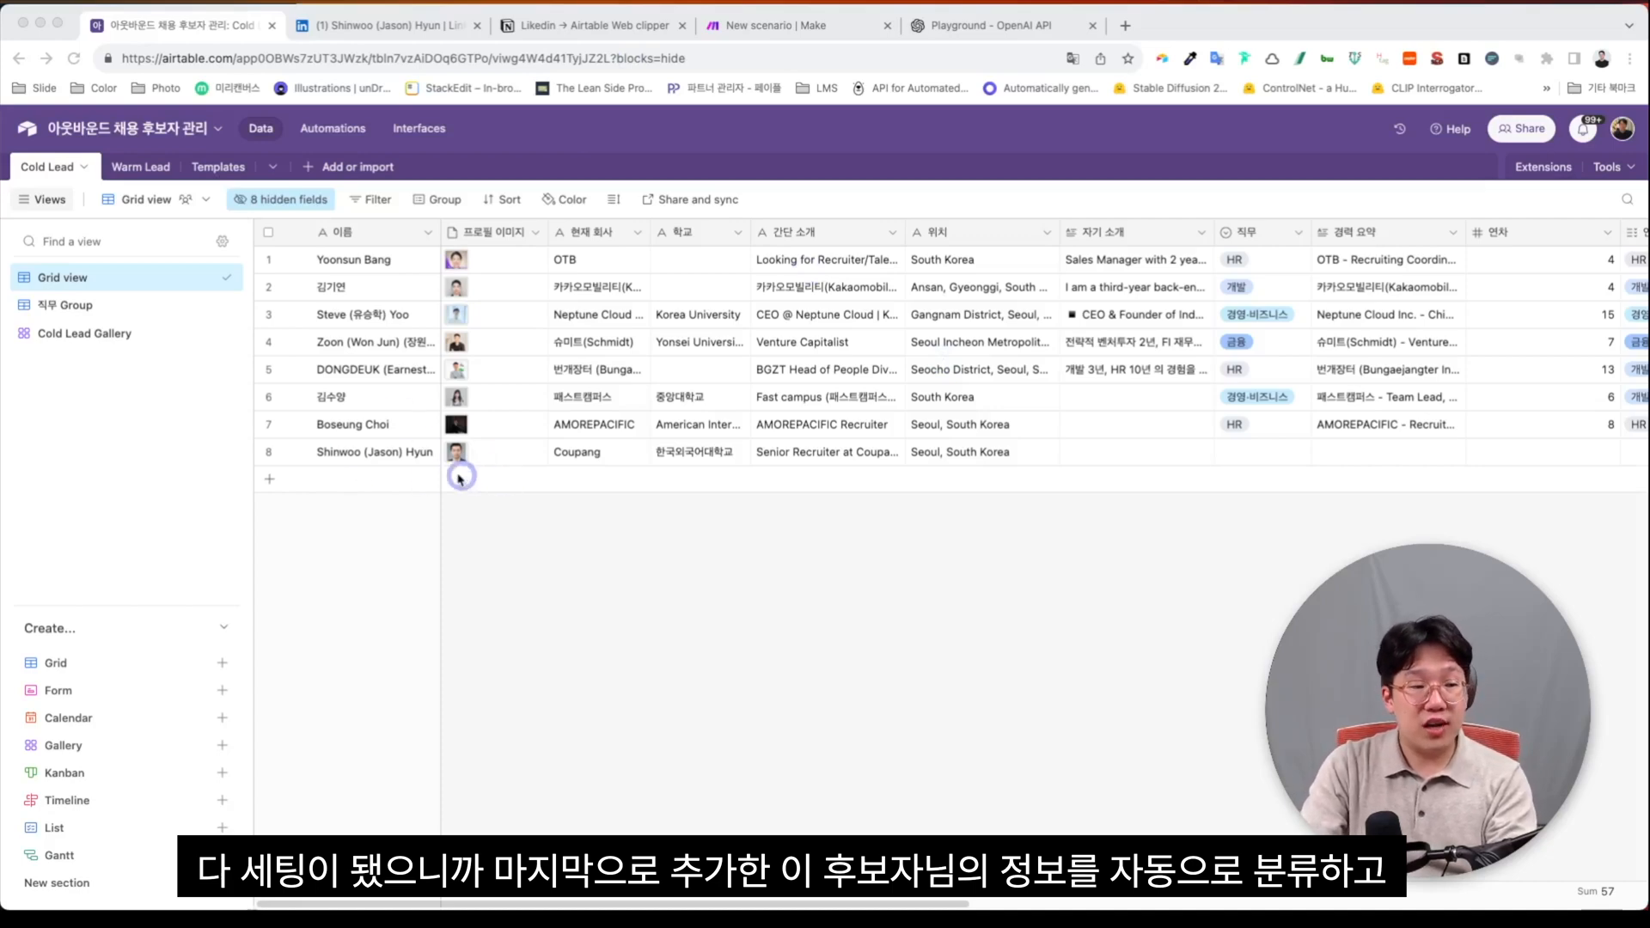
# Step: Switch to the Airtable Cold Lead grid and examine the last candidate's fields across to 콜드 메일 DM
pyautogui.hscroll(3, 797, 465)
pyautogui.hscroll(5, 797, 465)
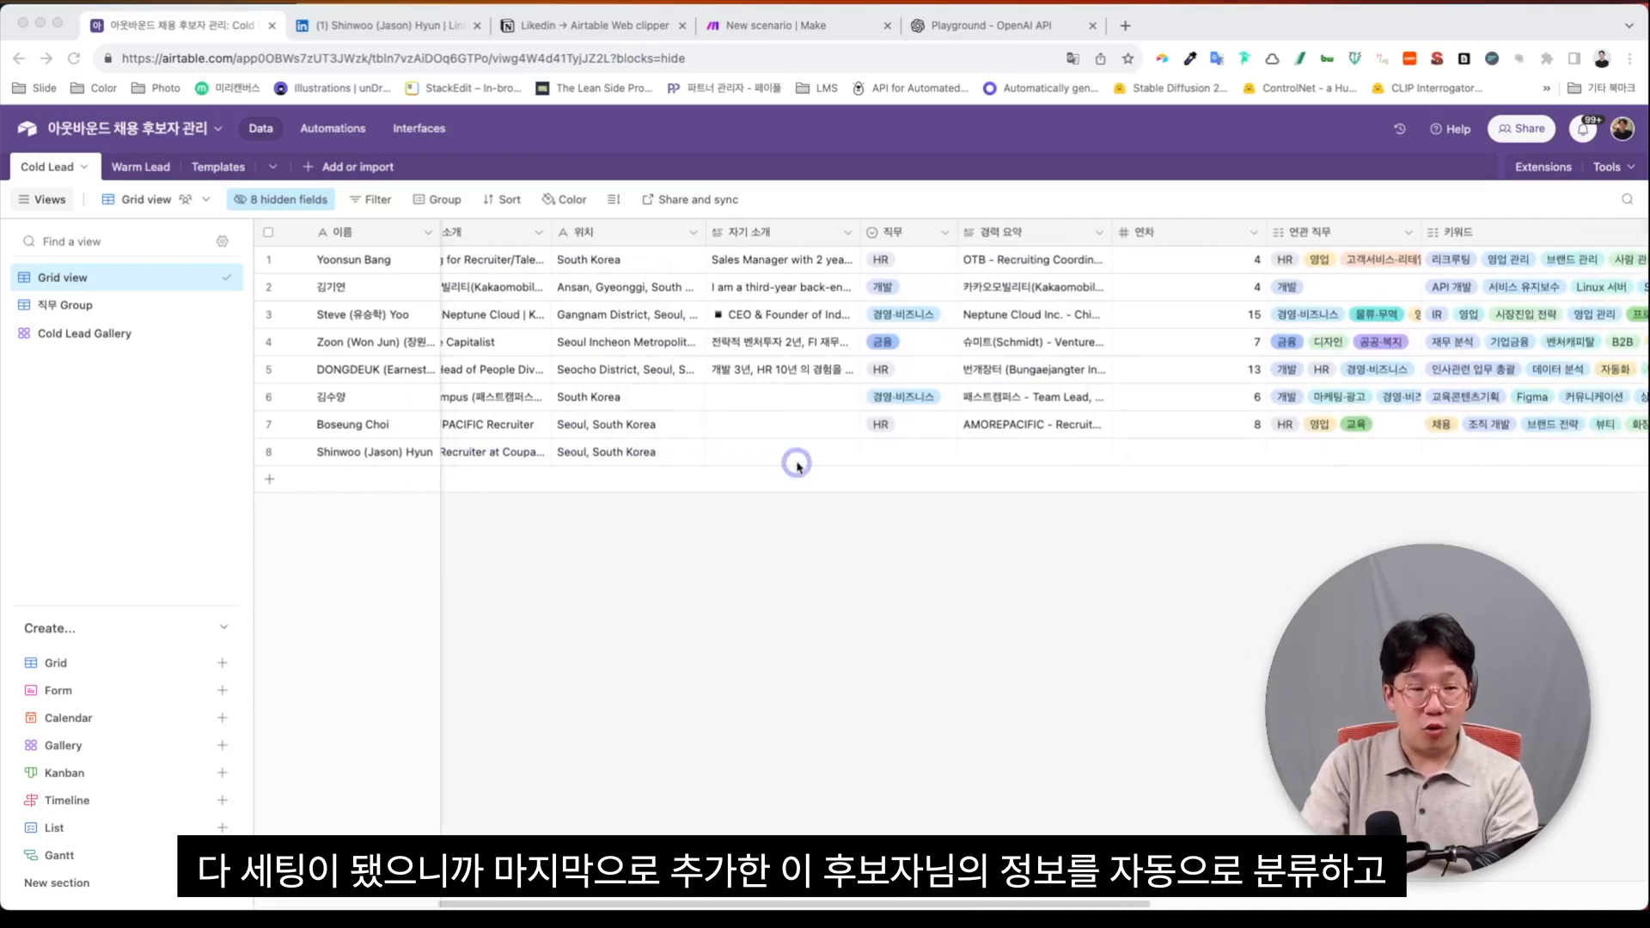
pyautogui.hscroll(7, 797, 465)
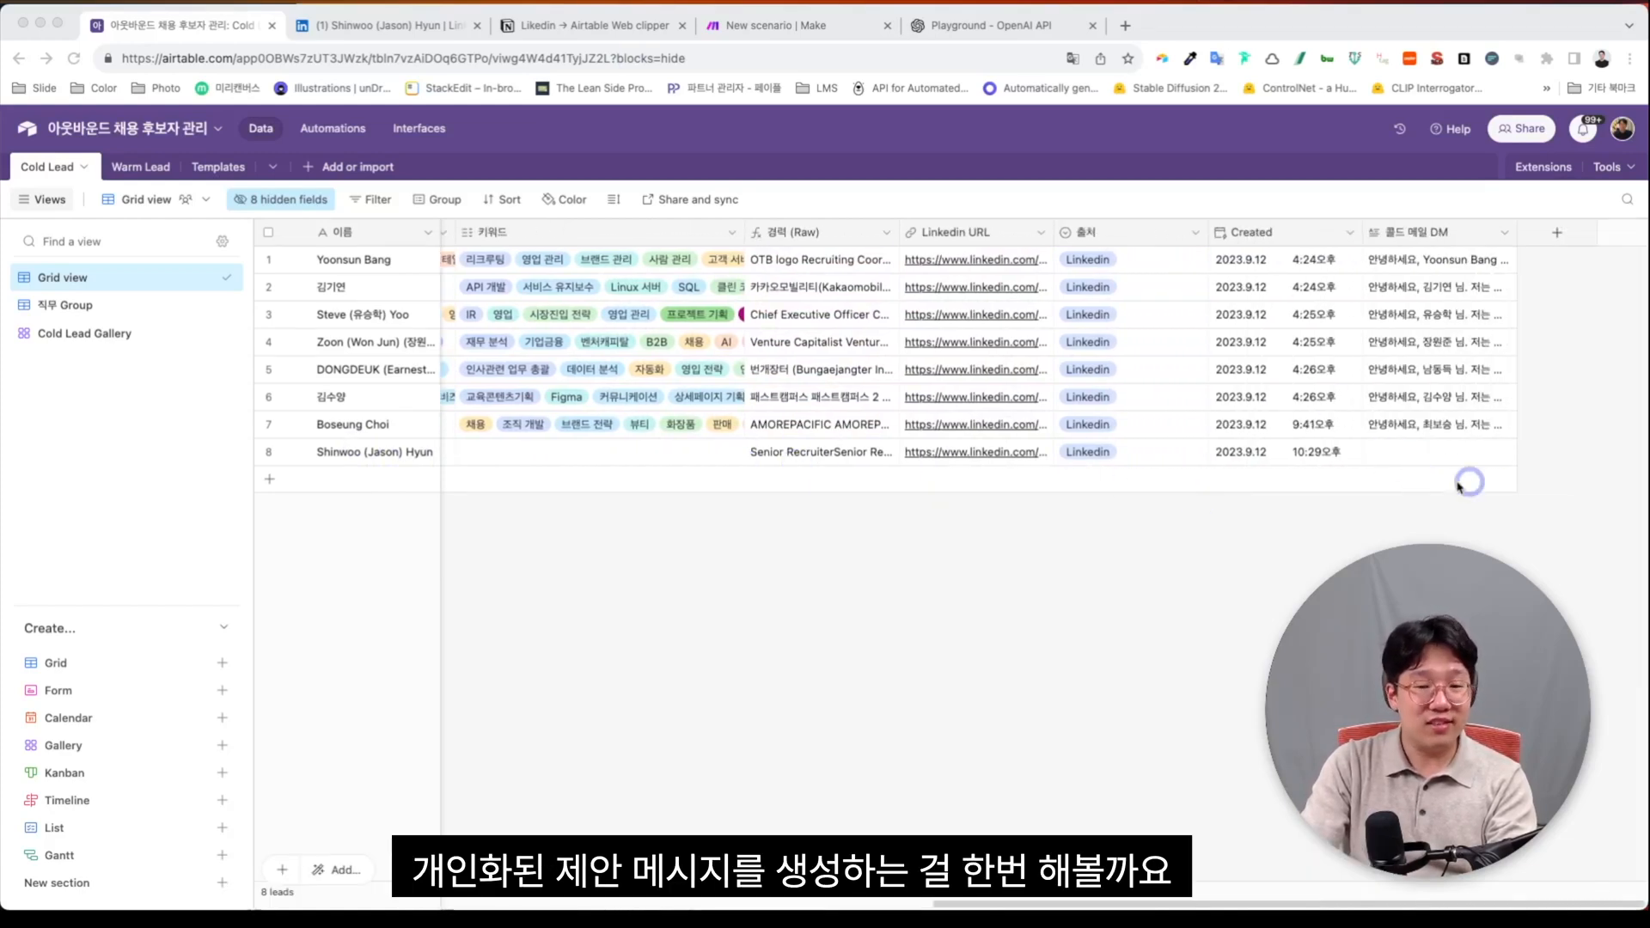
# Step: Switch to the Make scenario and run it once for the newly added candidate
pyautogui.click(803, 39)
pyautogui.click(209, 795)
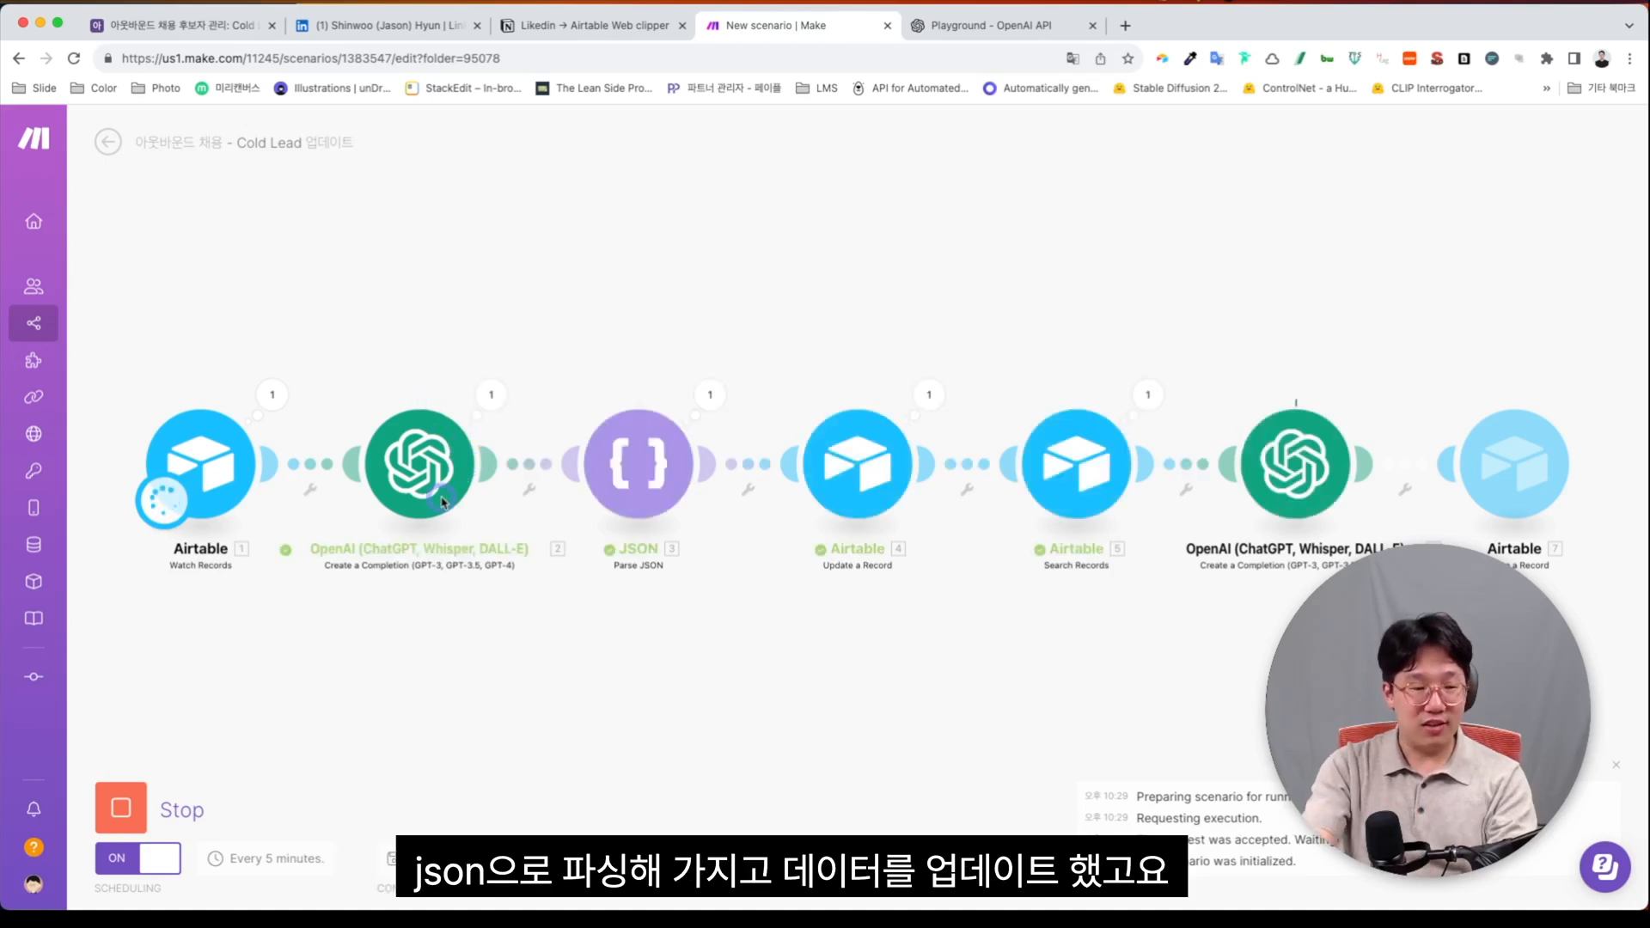
# Step: Return to the Airtable Cold Lead grid and examine the last candidate's structured fields, including the full 경력 요약 text
pyautogui.click(177, 29)
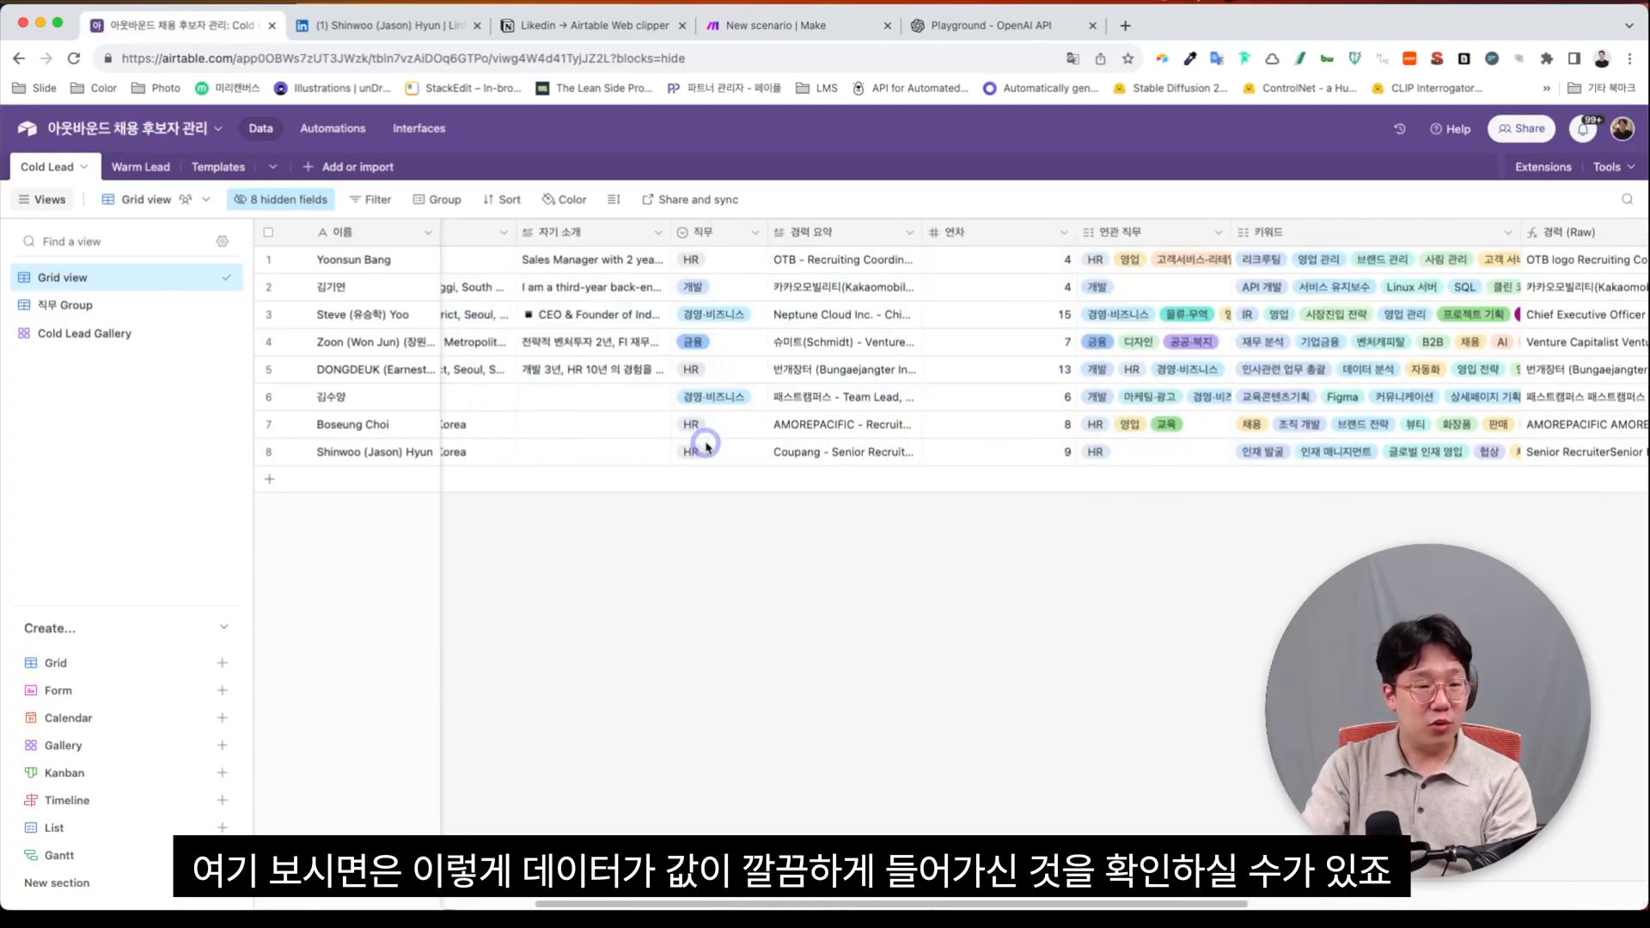
pyautogui.hscroll(-5, 1289, 465)
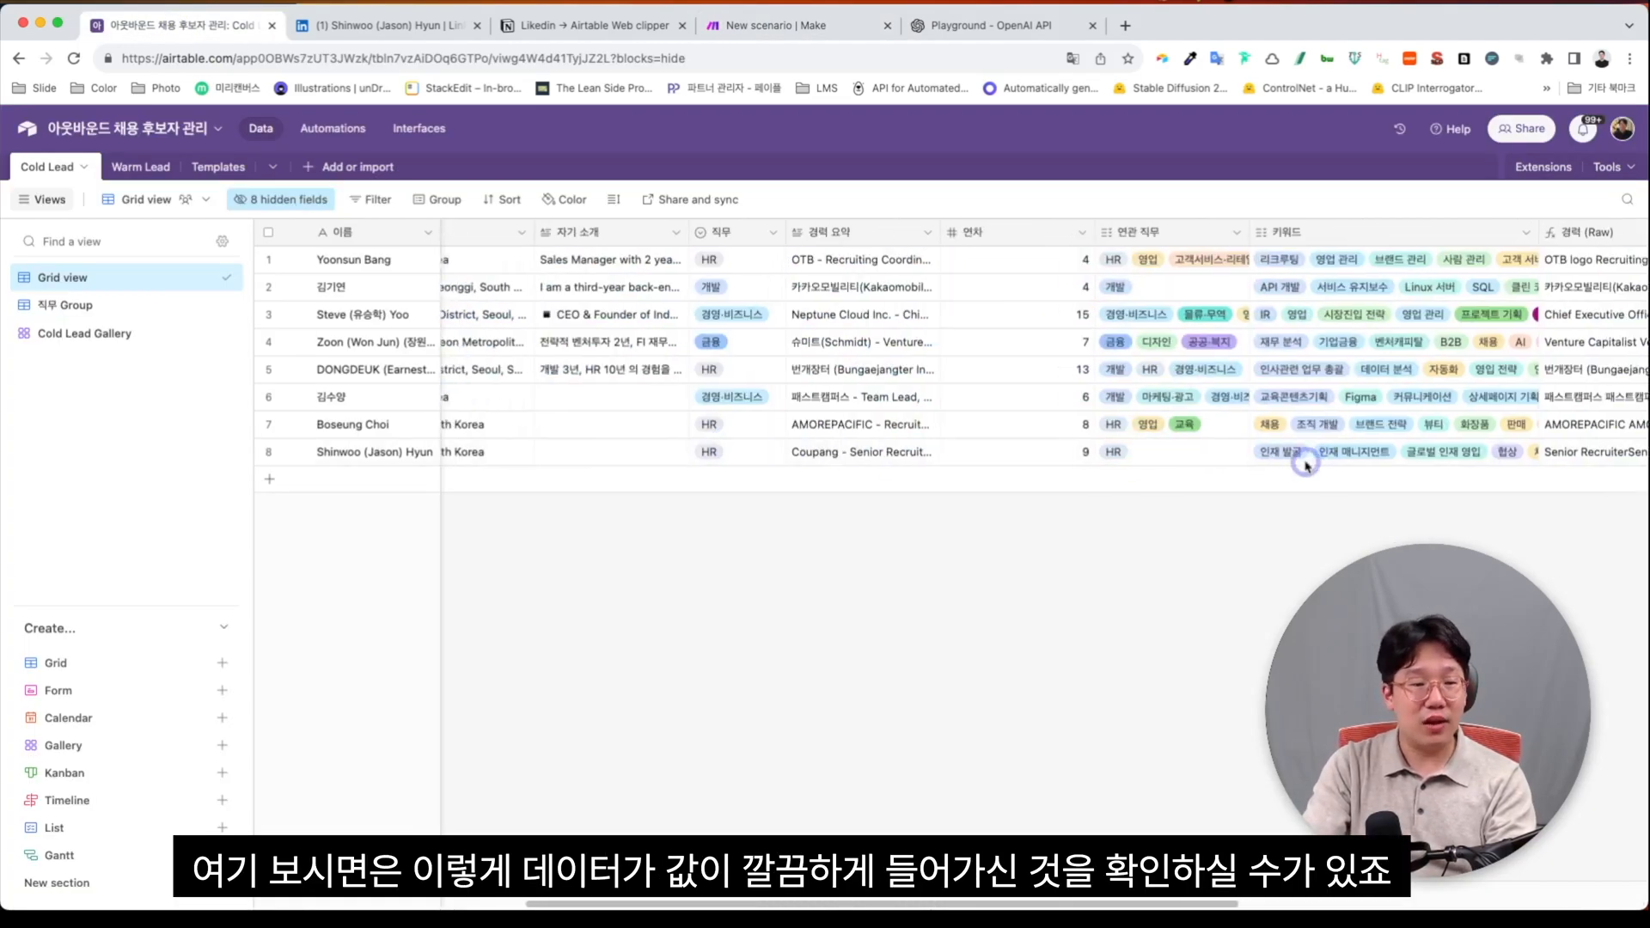
pyautogui.hscroll(-1, 481, 451)
pyautogui.hscroll(8, 1419, 458)
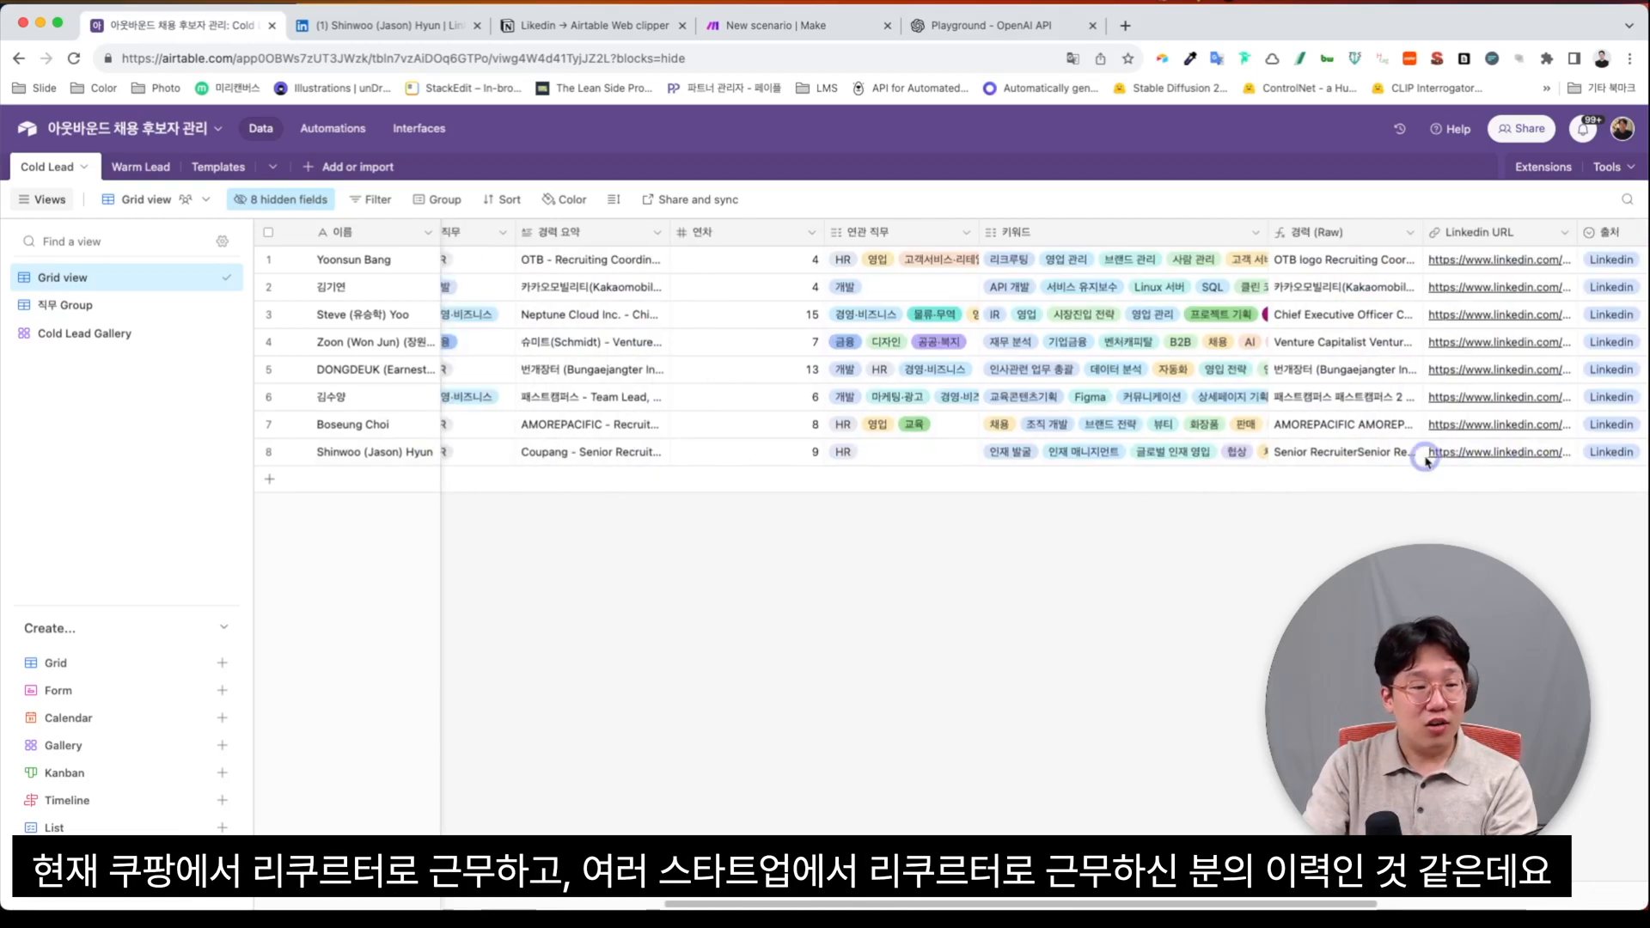
pyautogui.hscroll(-7, 1367, 464)
pyautogui.click(1231, 451)
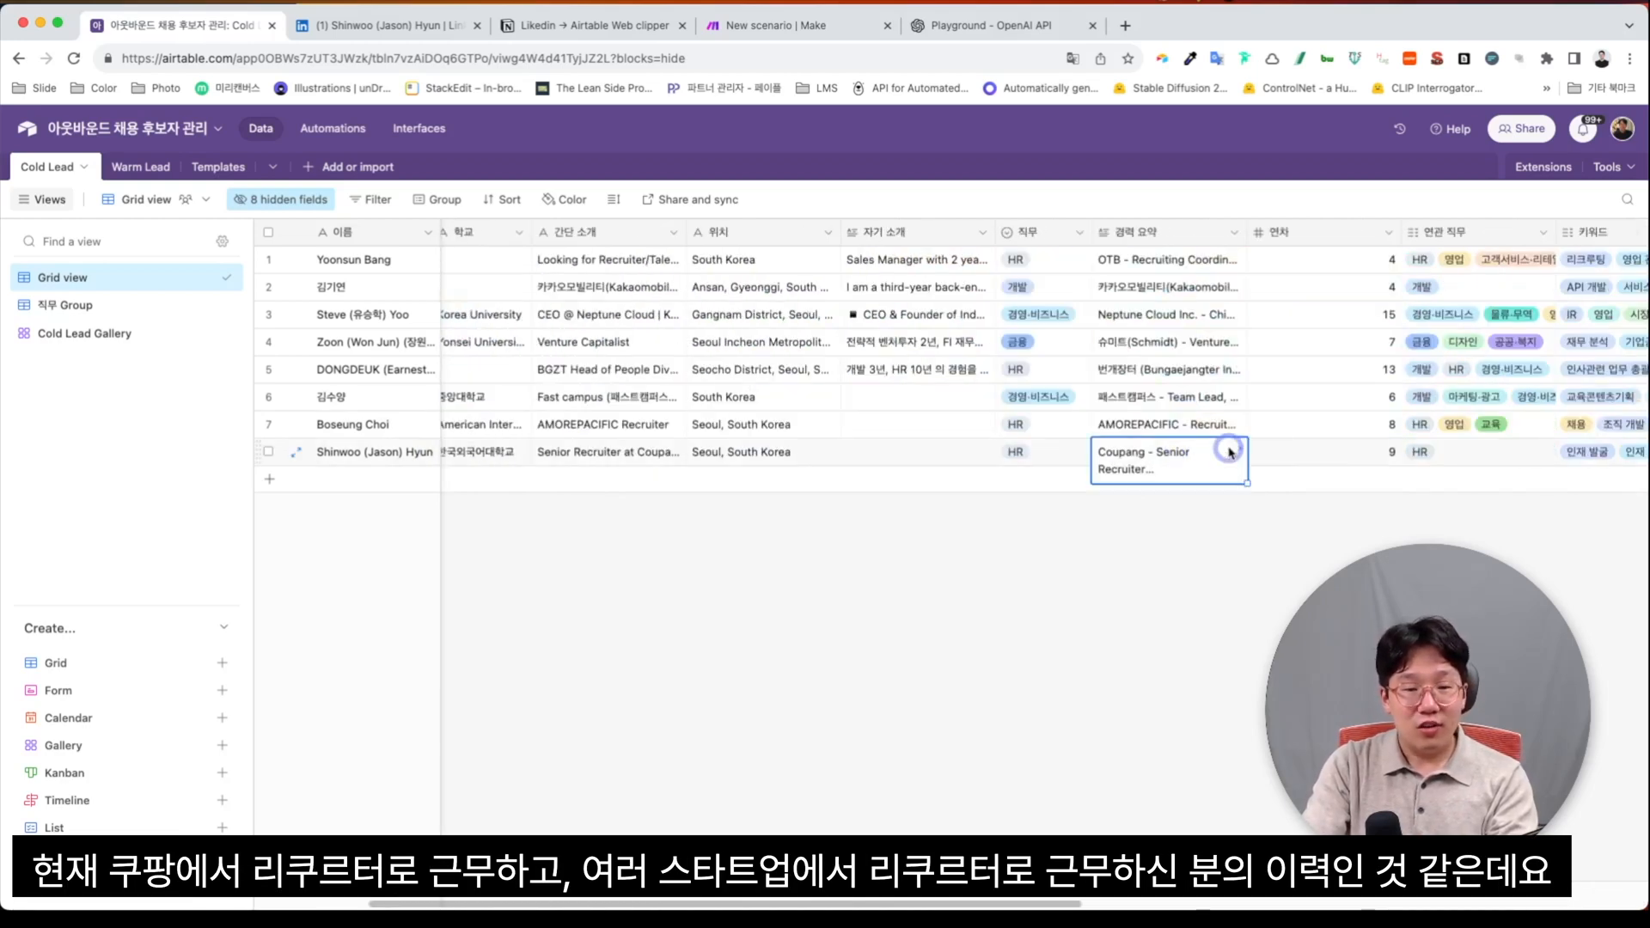
pyautogui.click(1237, 454)
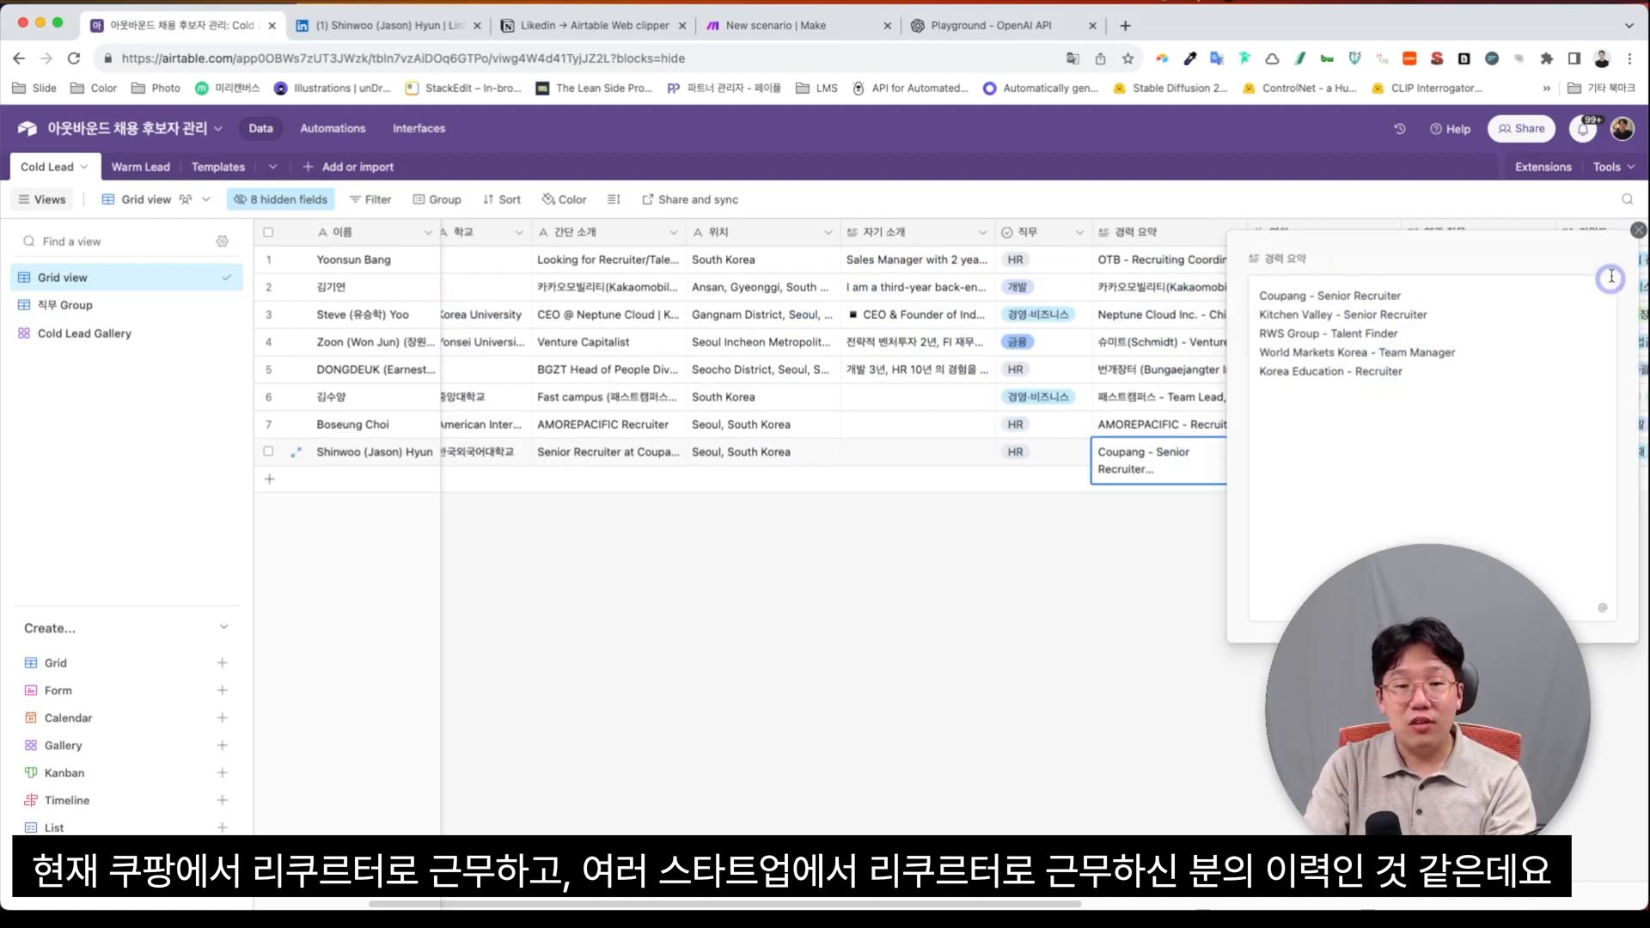
pyautogui.click(1638, 232)
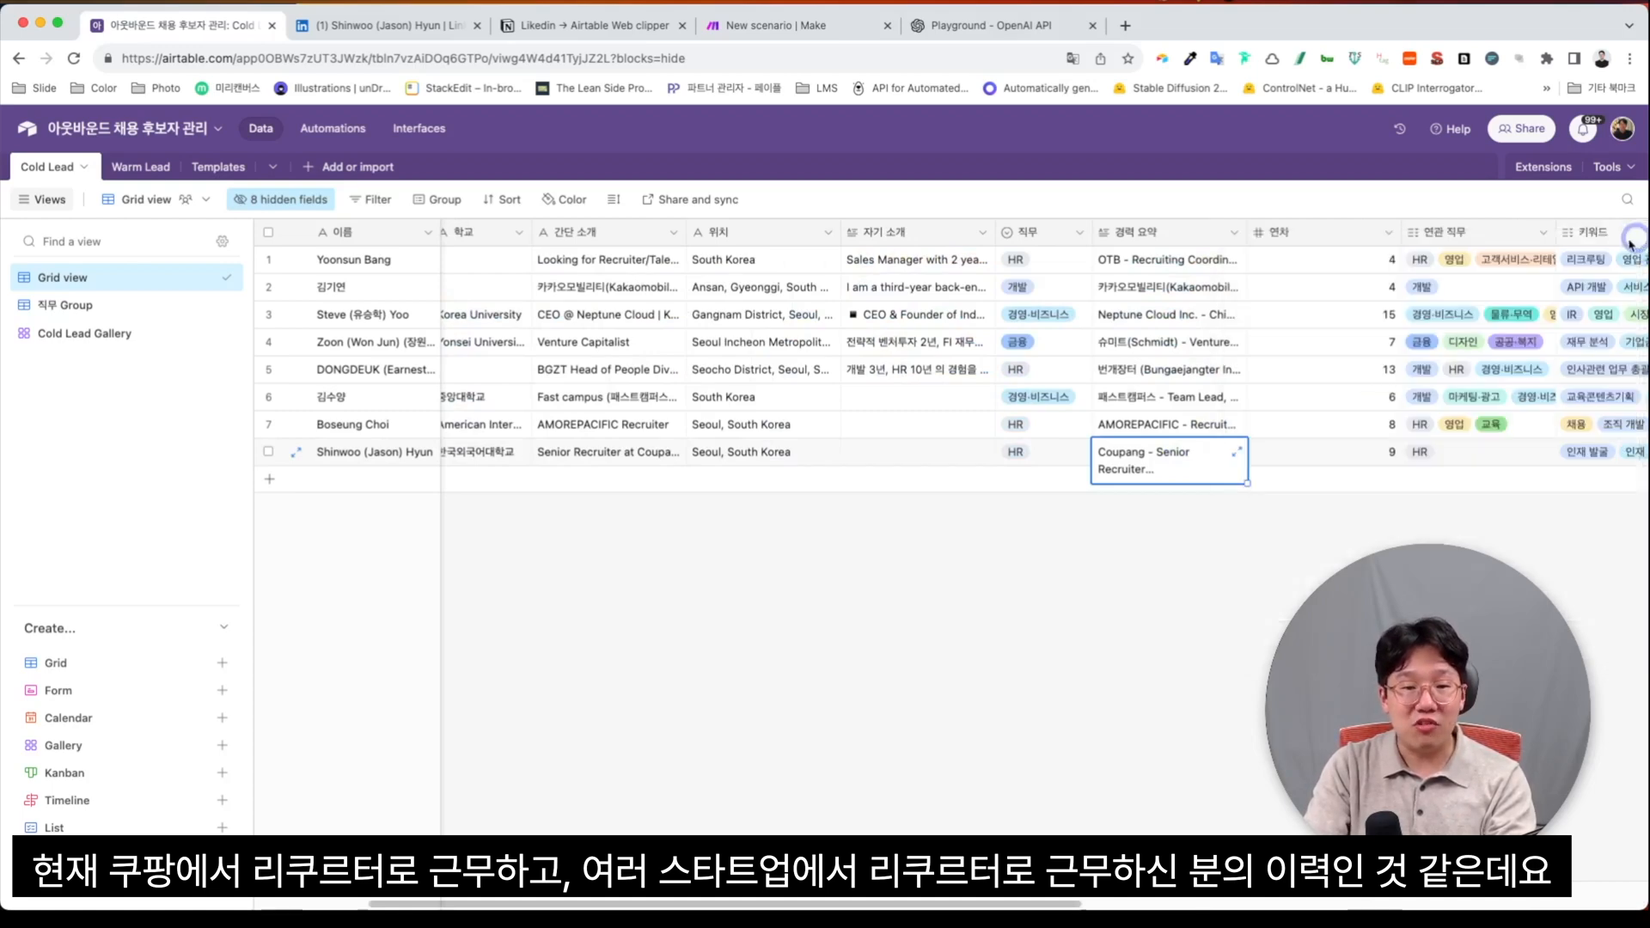
# Step: Expand the last candidate's 콜드 메일 DM and read the whole message, highlighting its personalised paragraph
pyautogui.hscroll(10, 1346, 408)
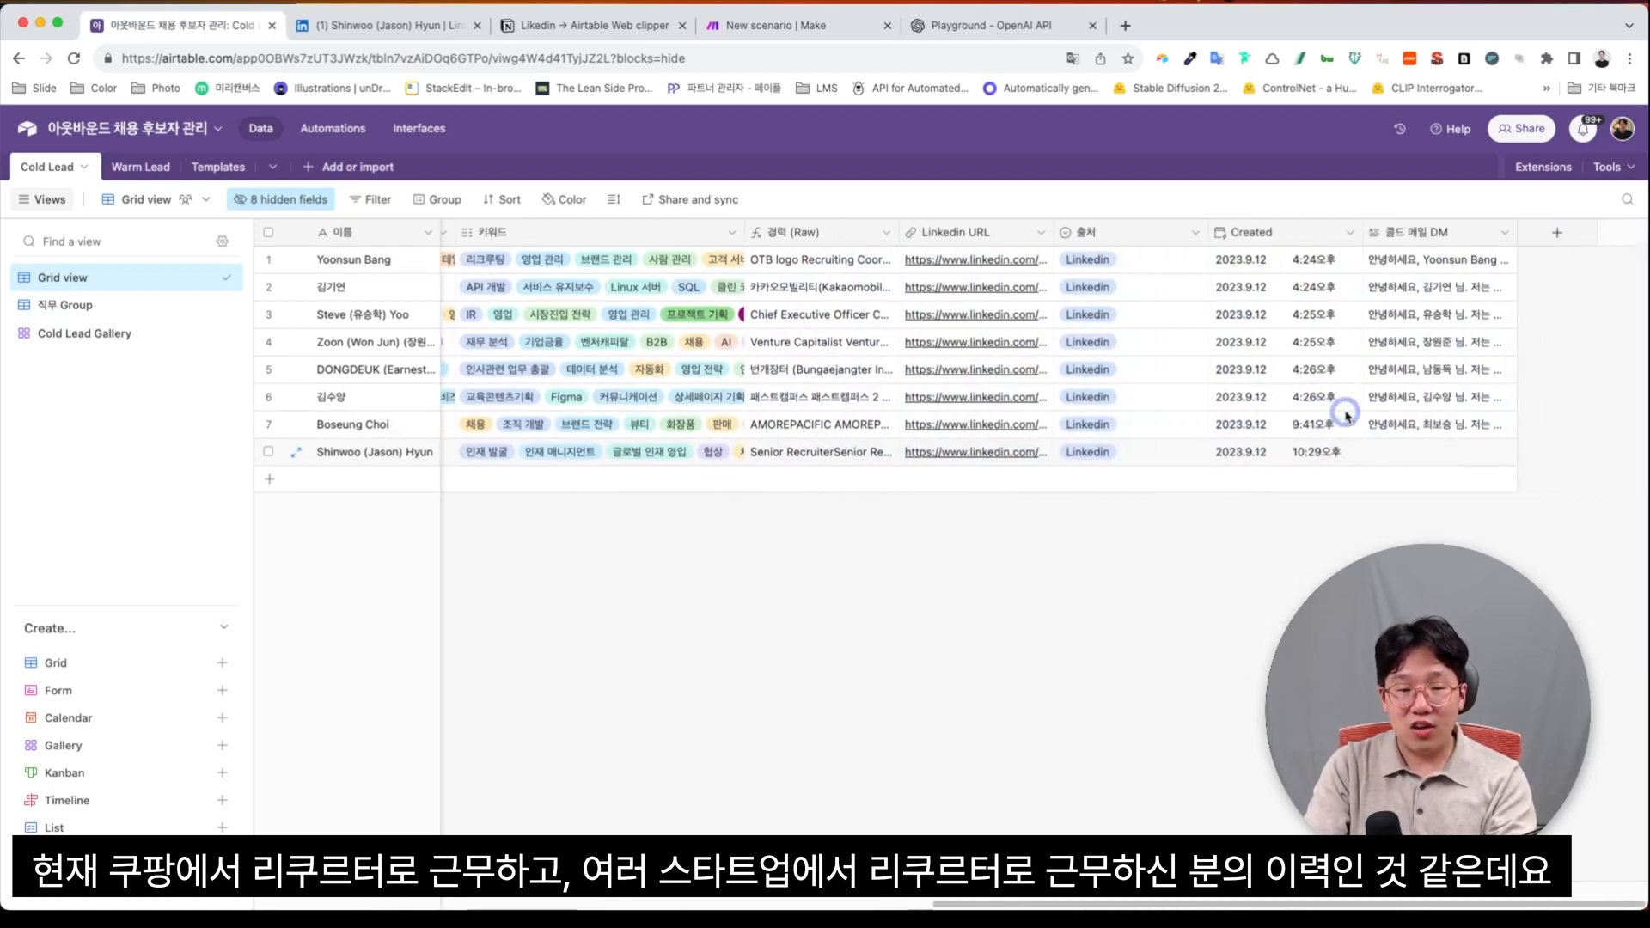
pyautogui.click(1391, 460)
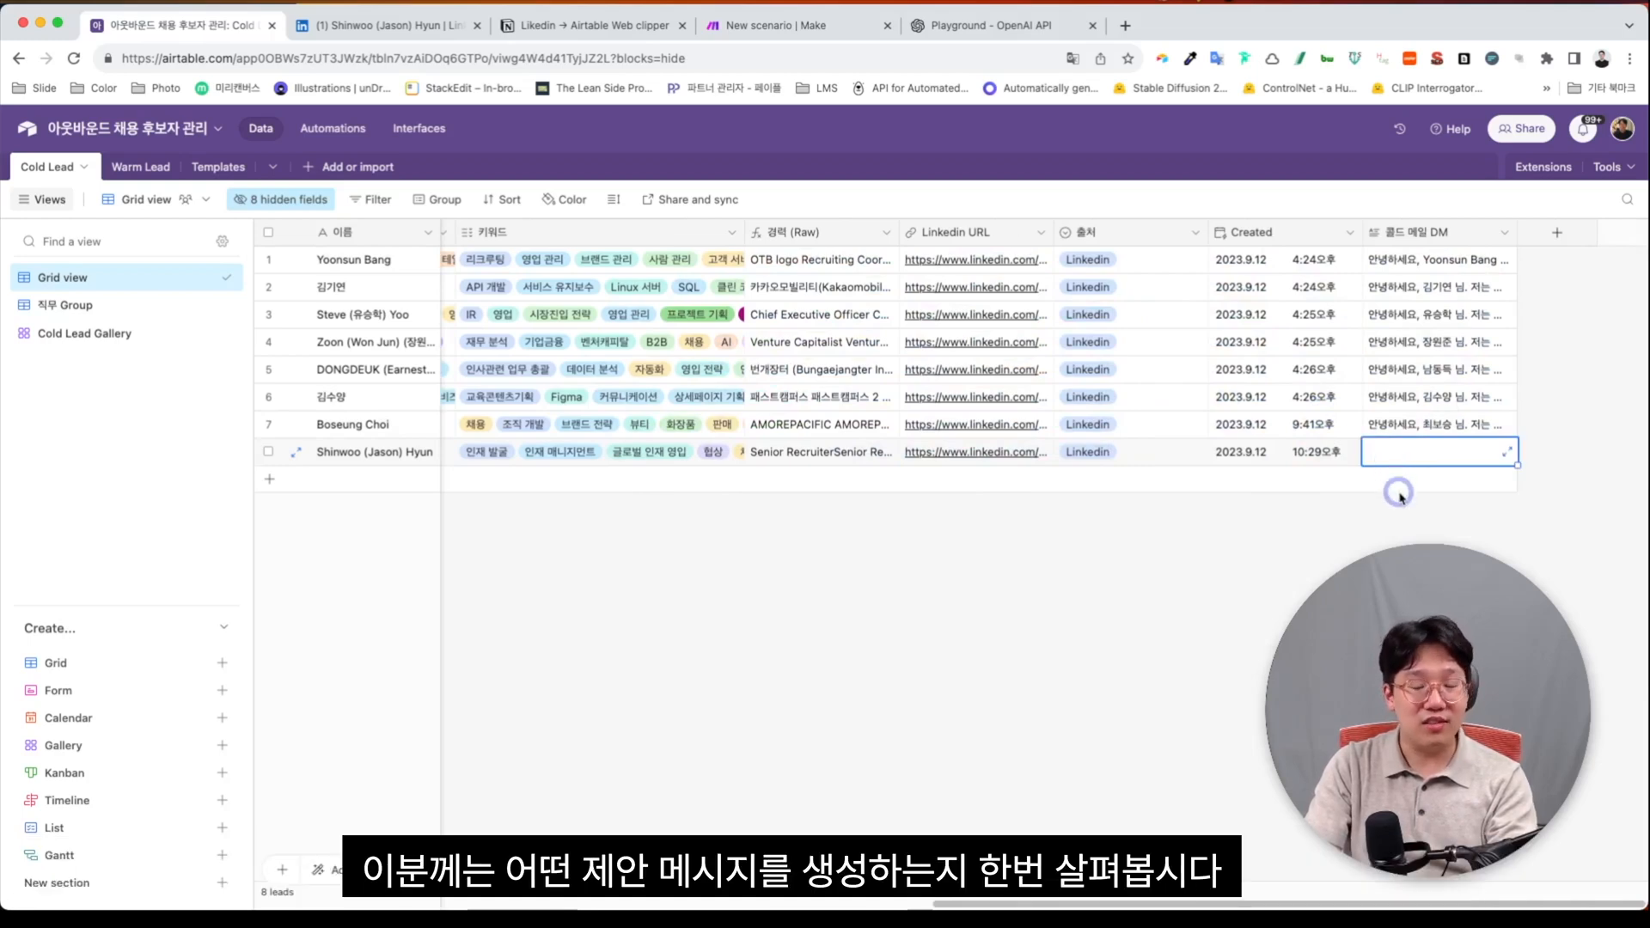
pyautogui.click(1507, 451)
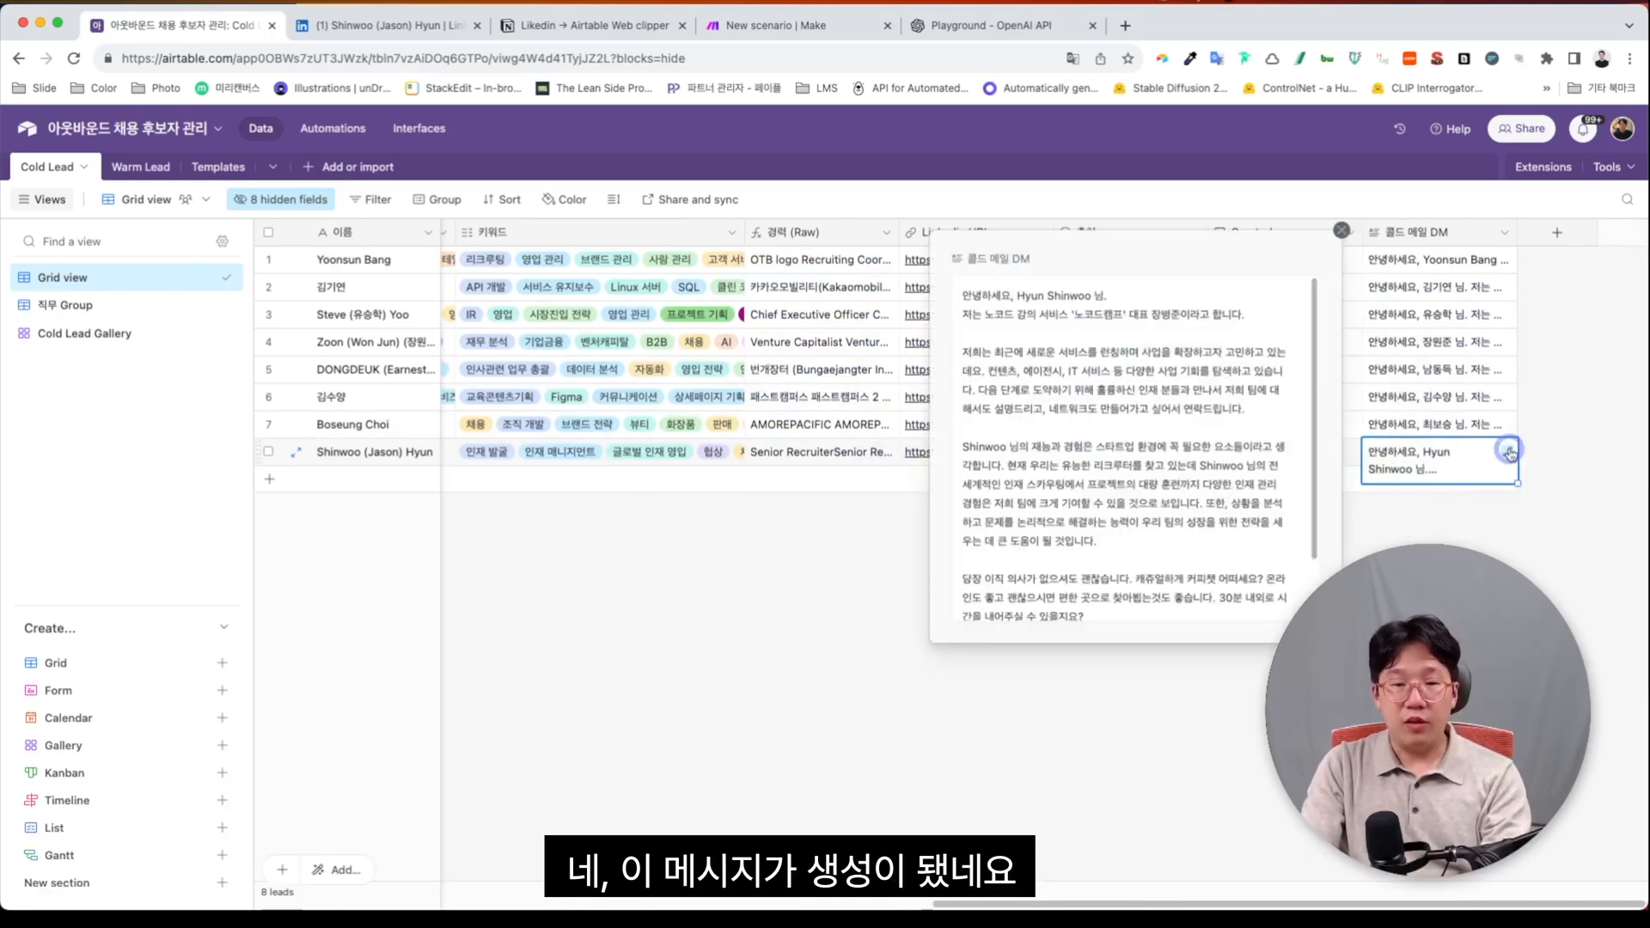
pyautogui.moveTo(961, 427); pyautogui.dragTo(1124, 514)
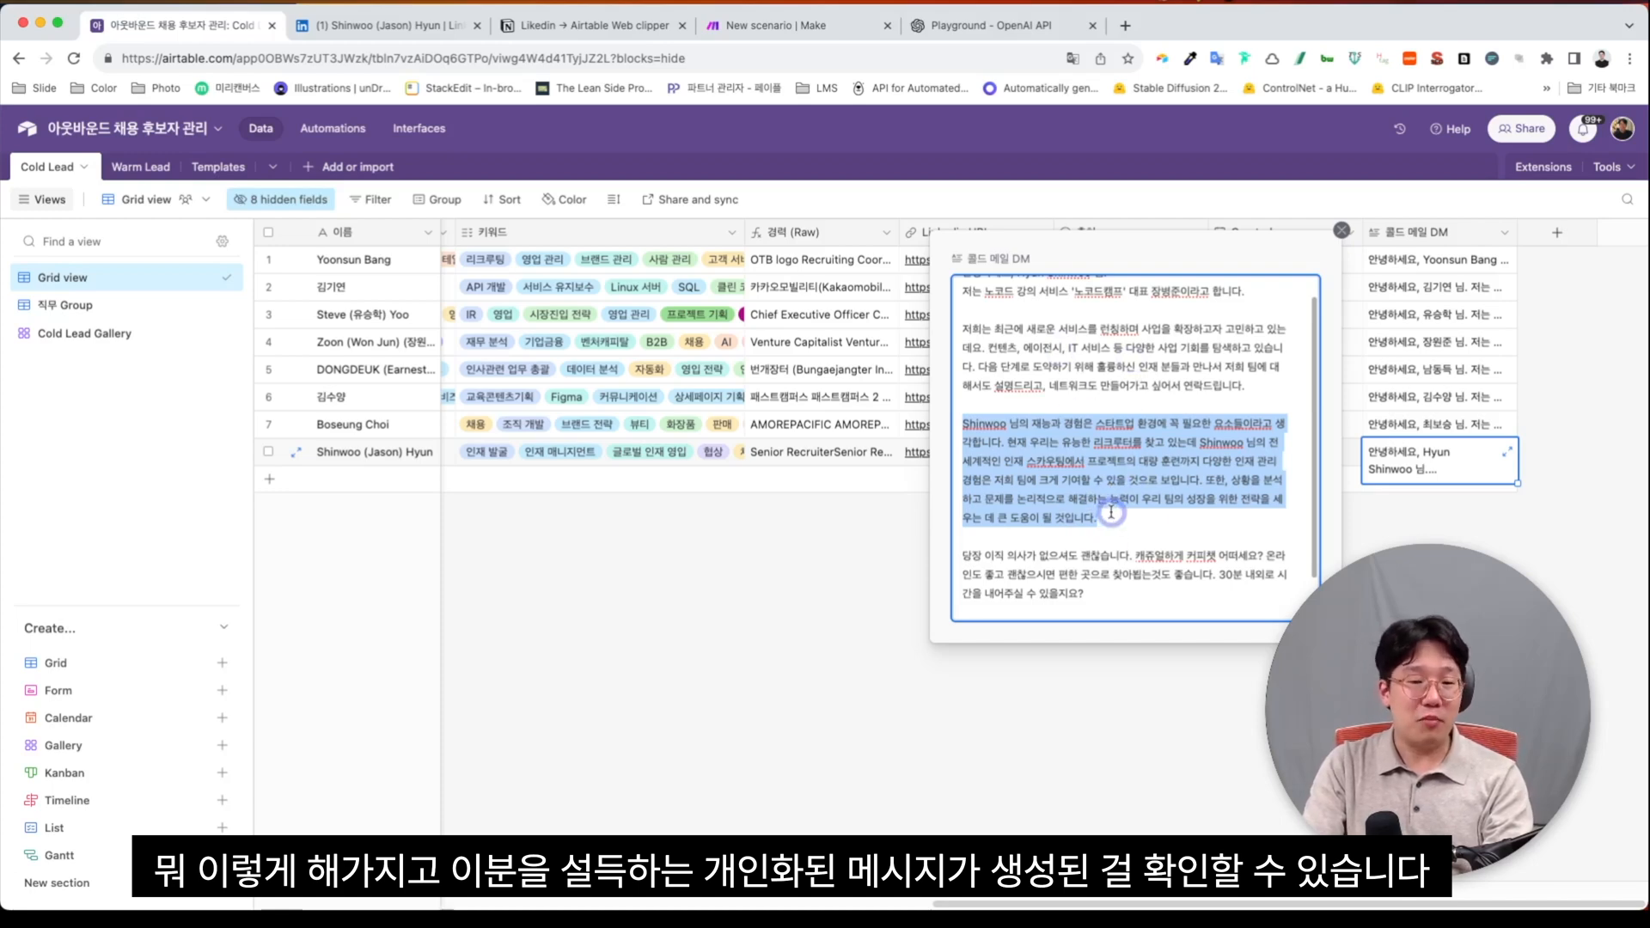
pyautogui.scroll(-3, 1111, 513)
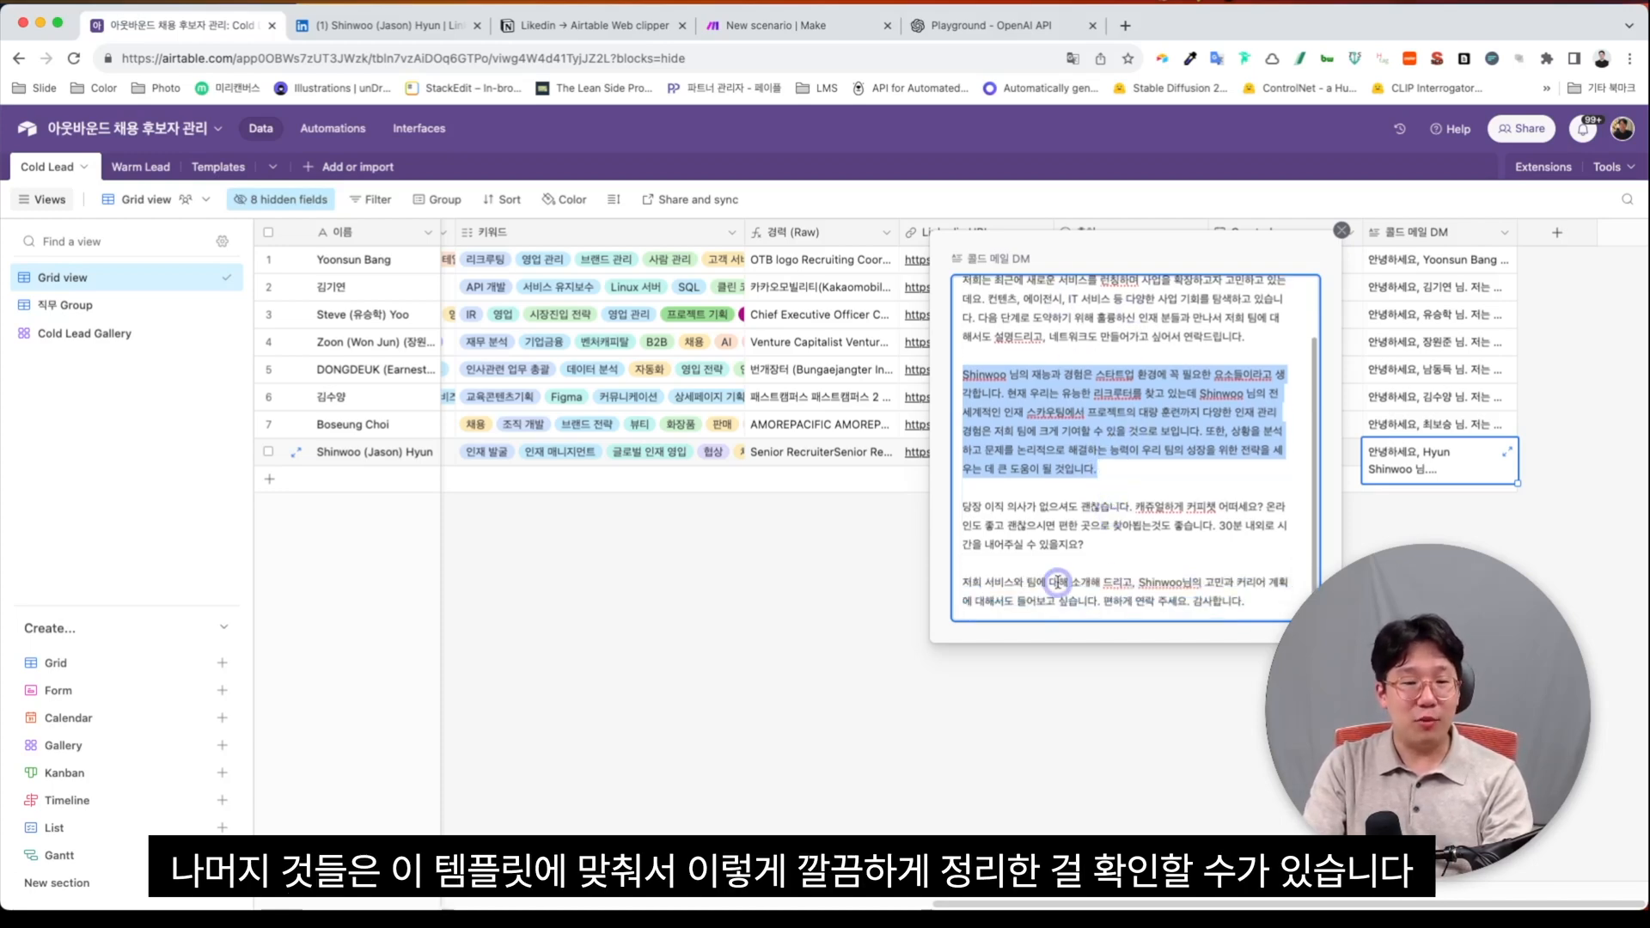
pyautogui.scroll(4, 1057, 582)
pyautogui.scroll(-3, 1236, 389)
pyautogui.scroll(-1, 1236, 390)
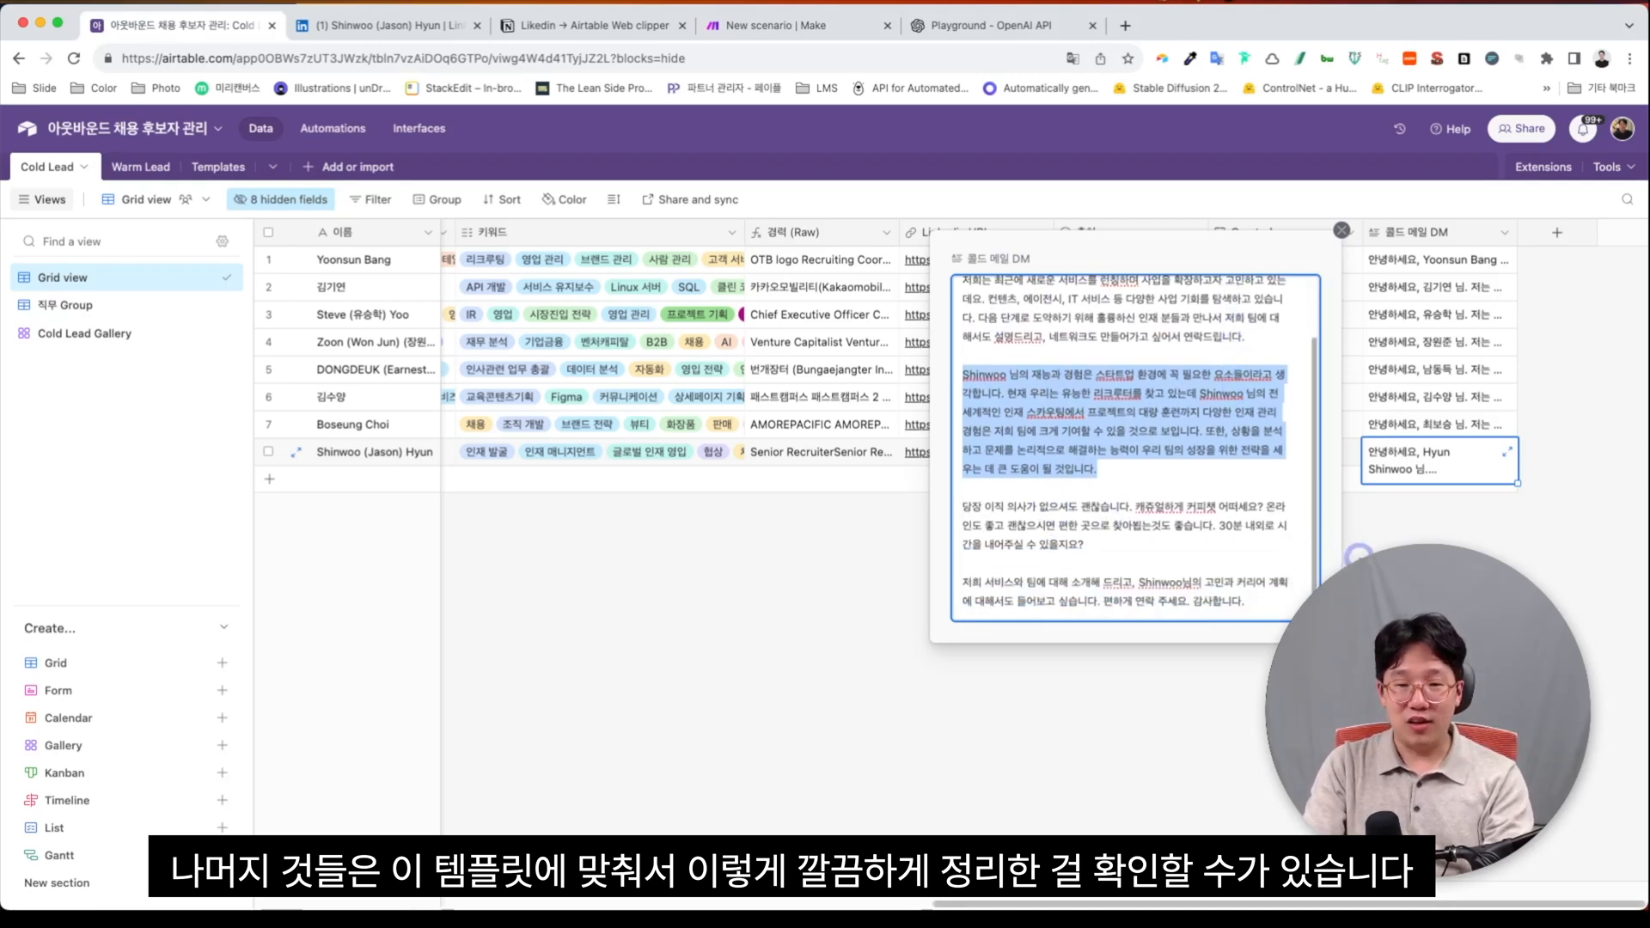
pyautogui.click(1358, 554)
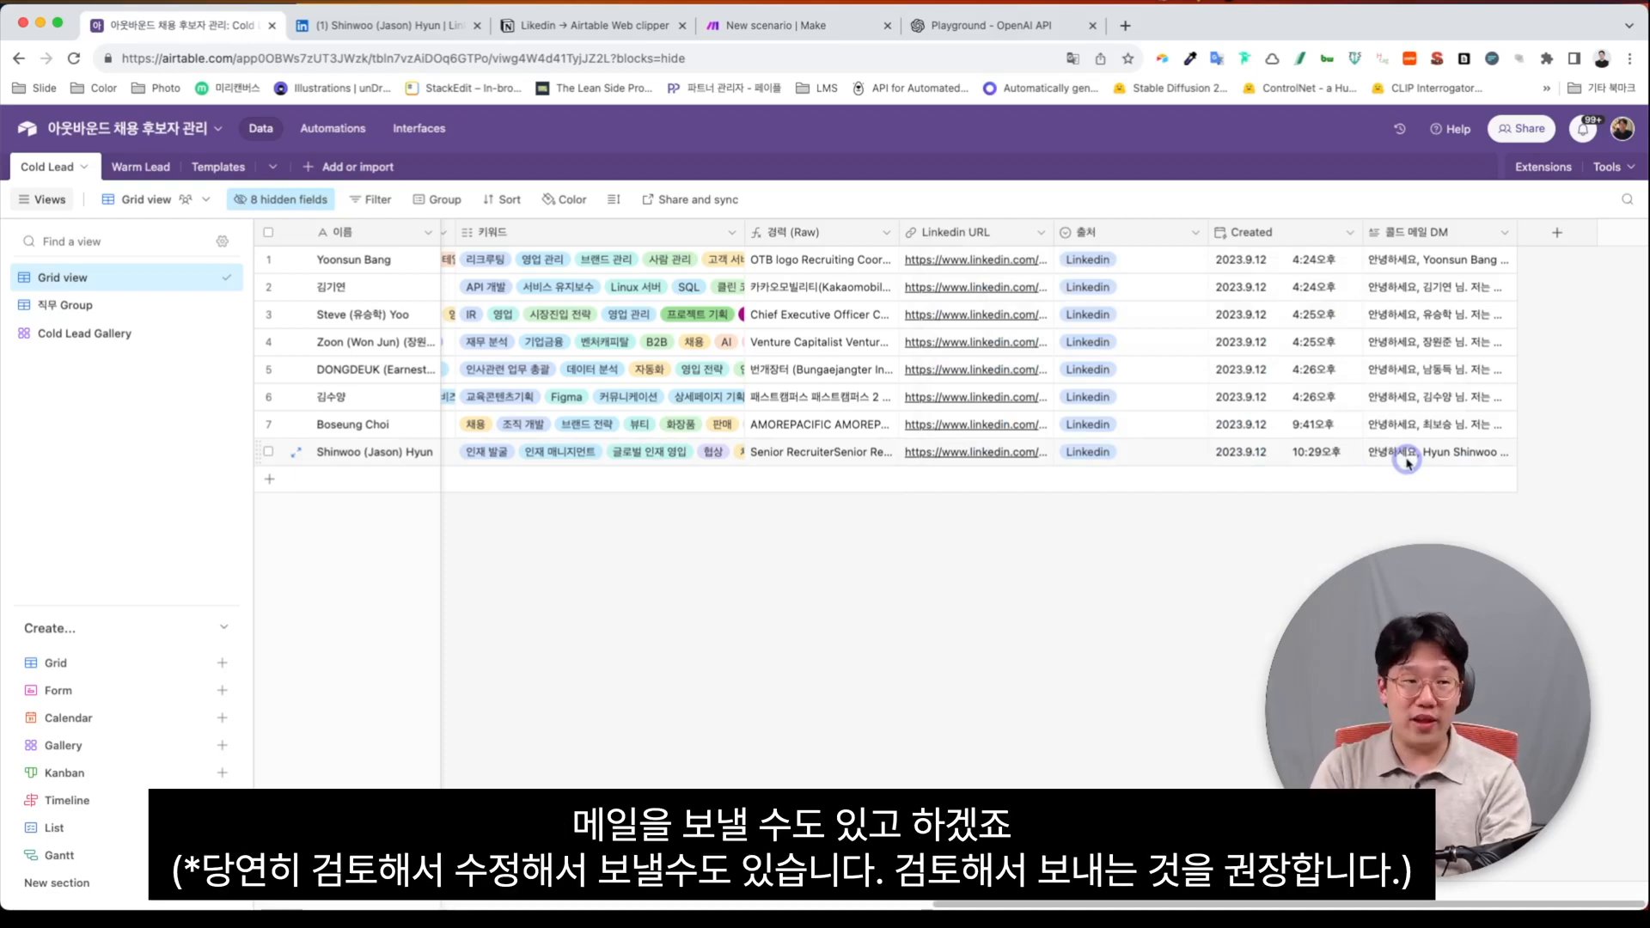
# Step: Check the scenario run across all modules in Make, and return to the Airtable Cold Lead grid to review the candidates' fields
pyautogui.click(761, 34)
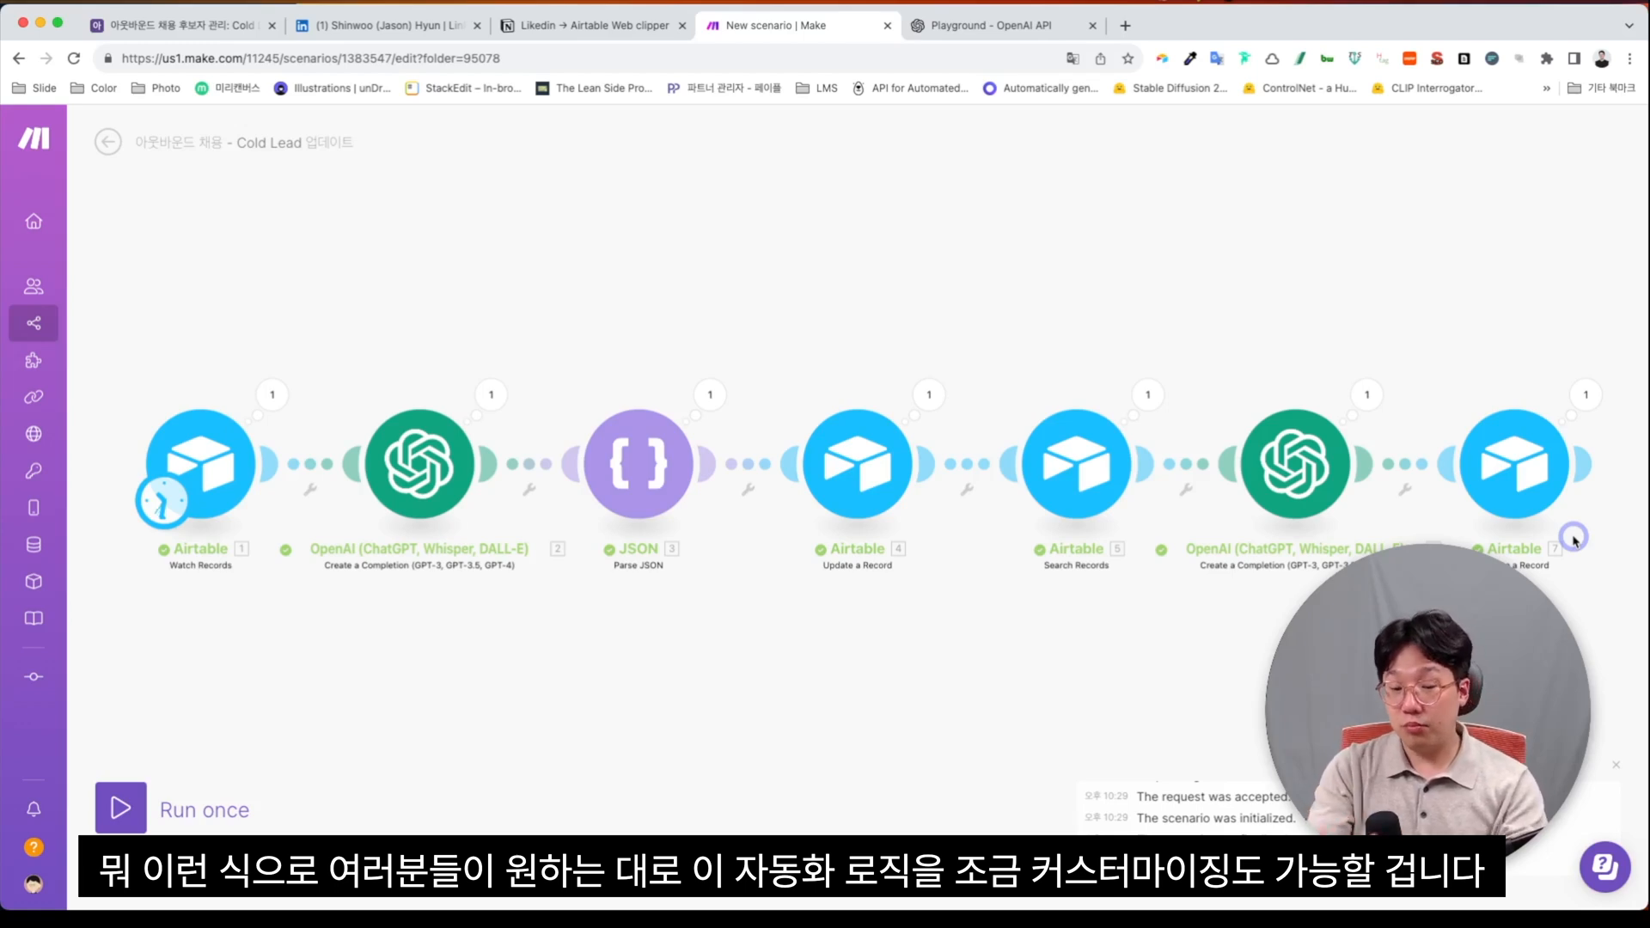
pyautogui.click(163, 25)
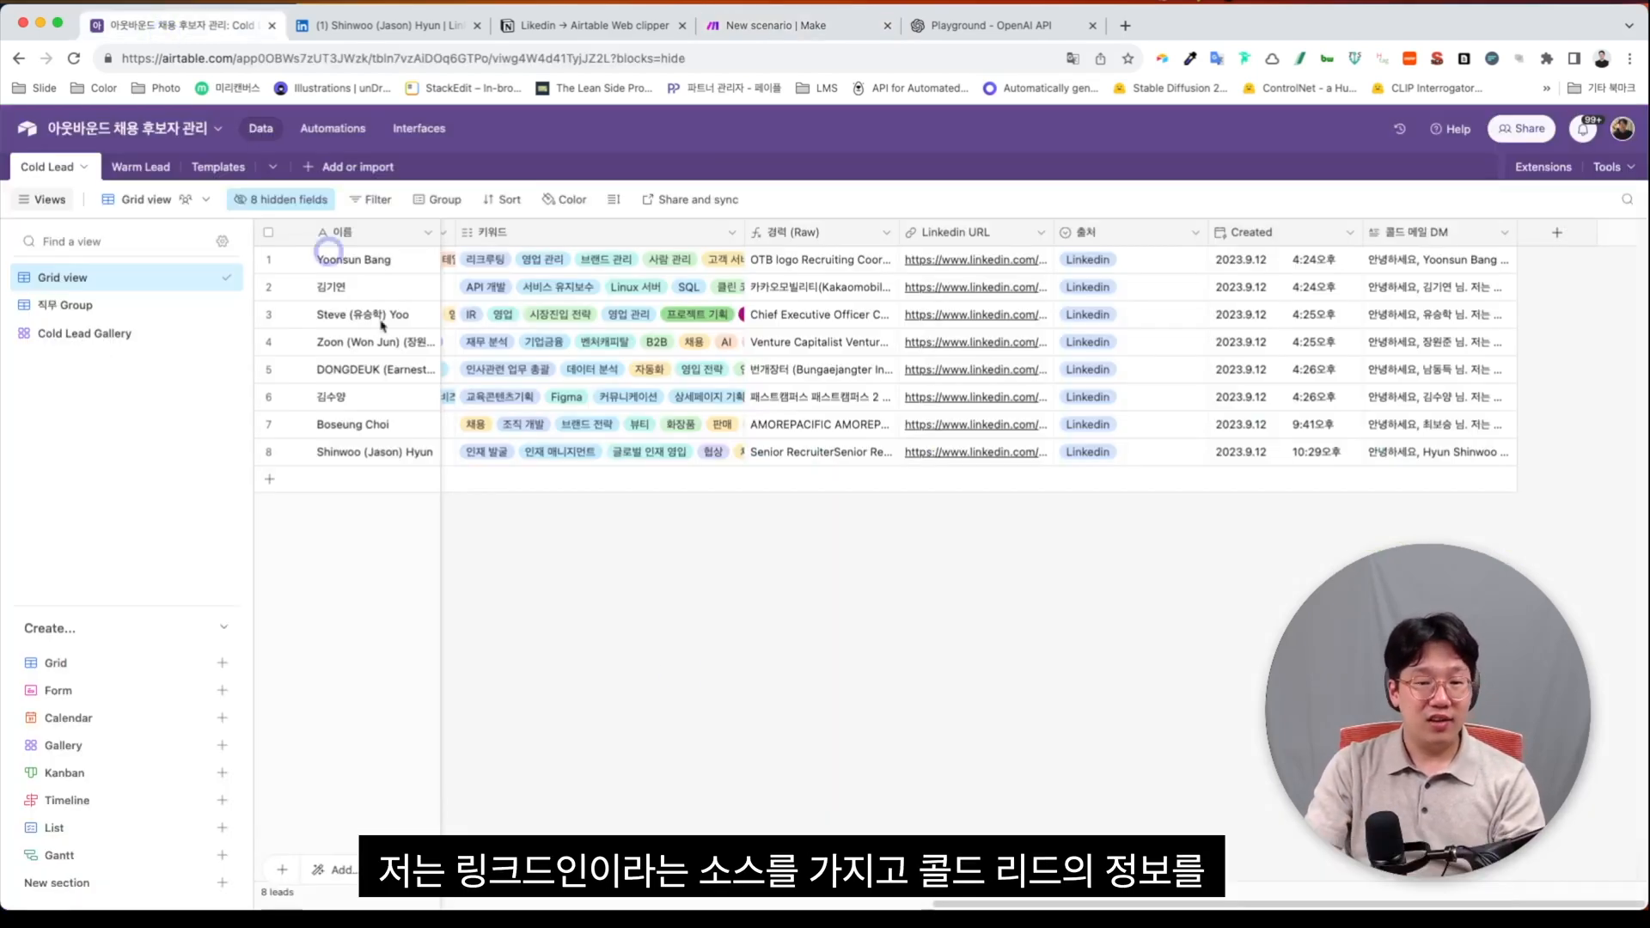
pyautogui.hscroll(-10, 684, 679)
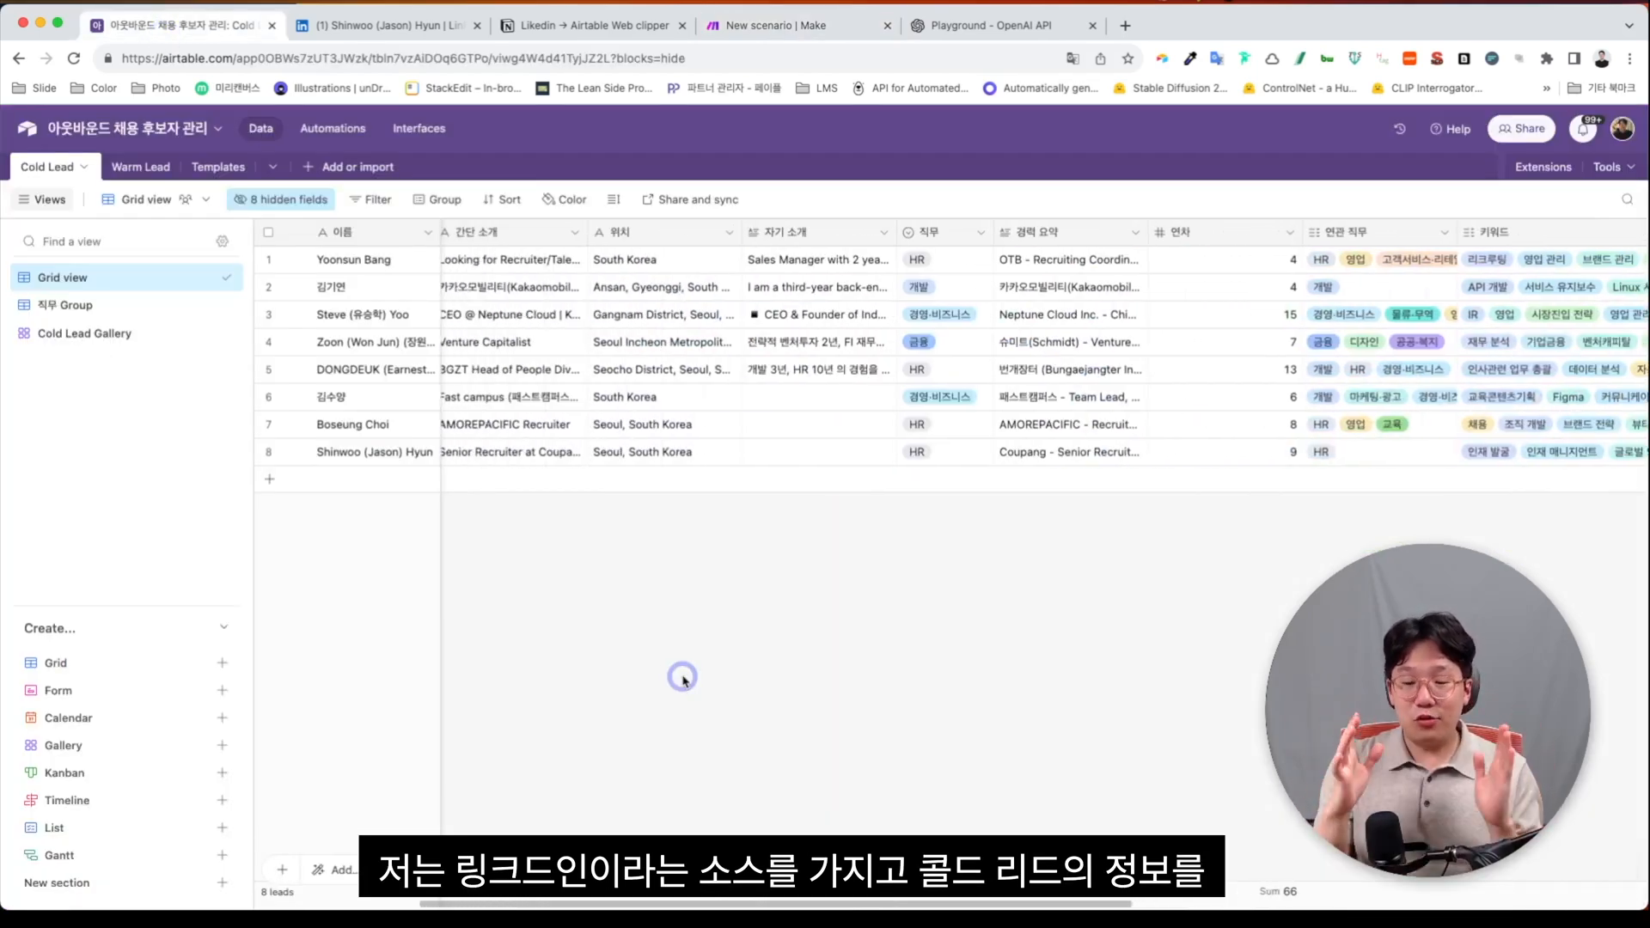